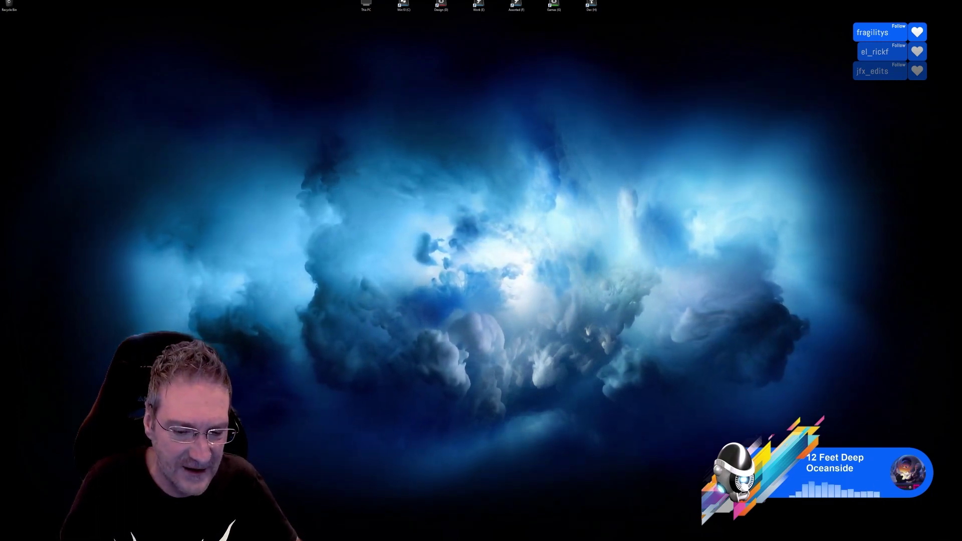
- Switch to Unreal Editor and inspect the outhouse's door and surroundings up close, plus the rocky slope leading up to it
key(alt+Tab)
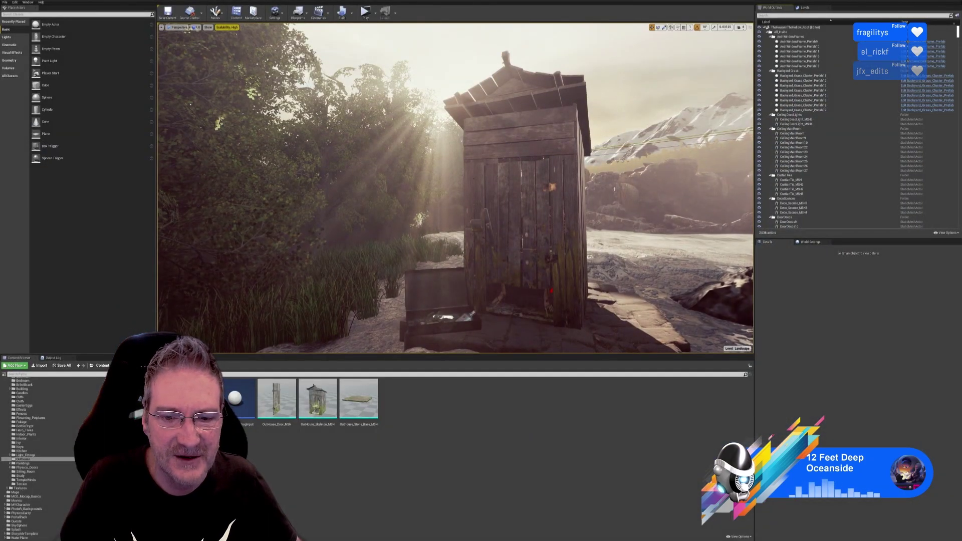
key(w)
right_drag(455, 188, 489, 201)
key(w)
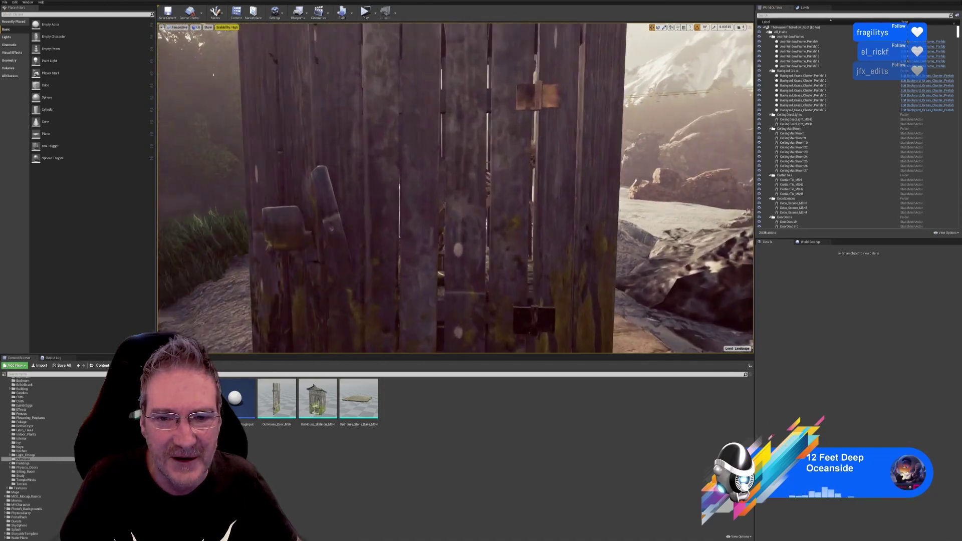
key(s)
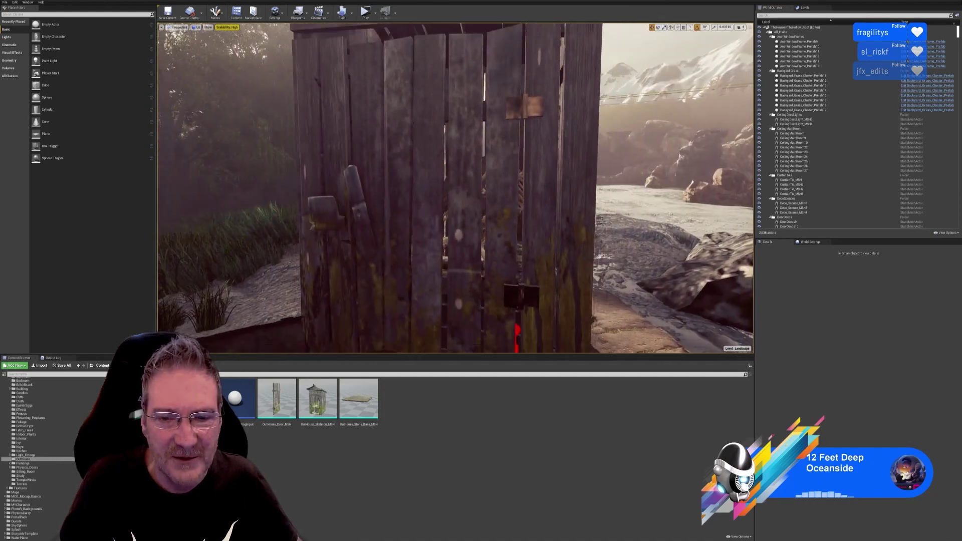
key(s)
right_drag(455, 188, 437, 178)
key(w)
key(w)
key(s)
key(w)
key(s)
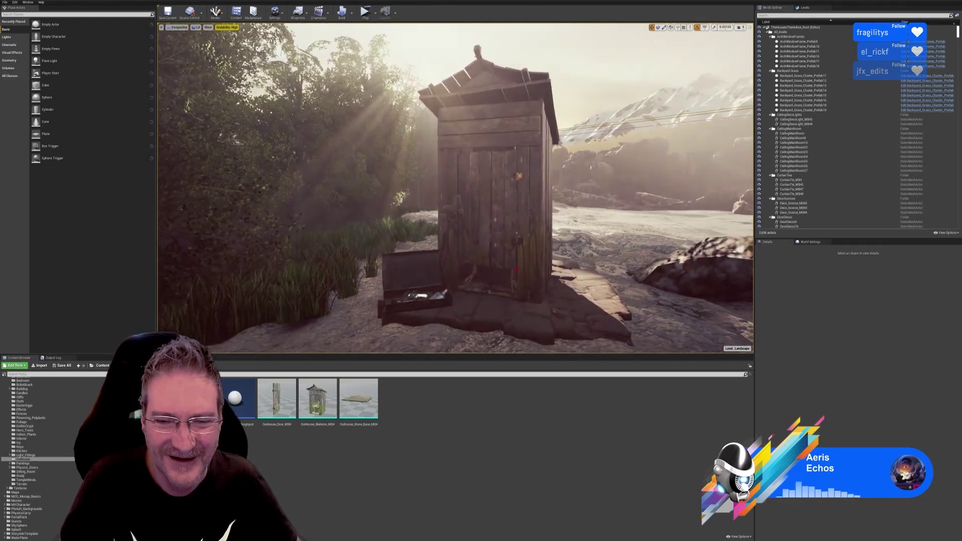
right_drag(455, 188, 520, 256)
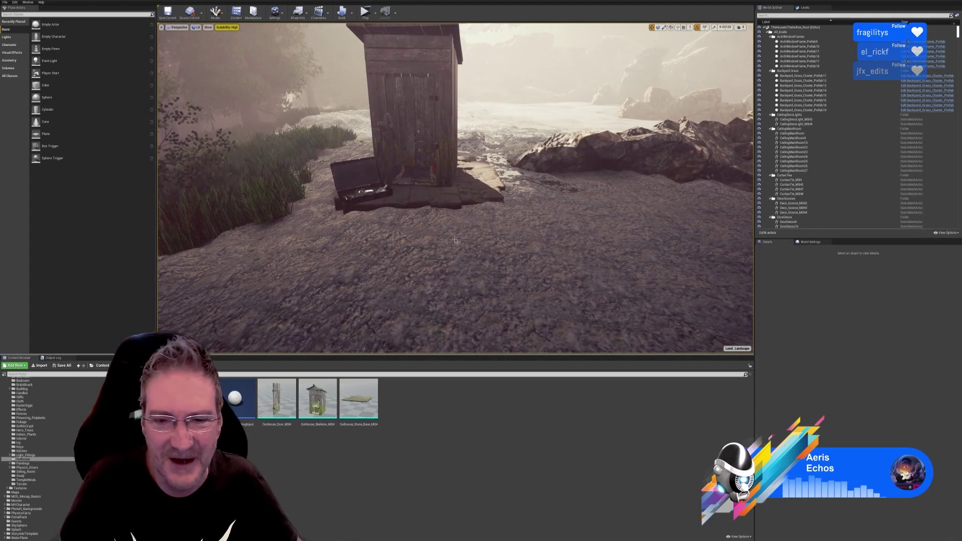
key(s)
right_drag(455, 188, 453, 148)
right_drag(443, 181, 501, 180)
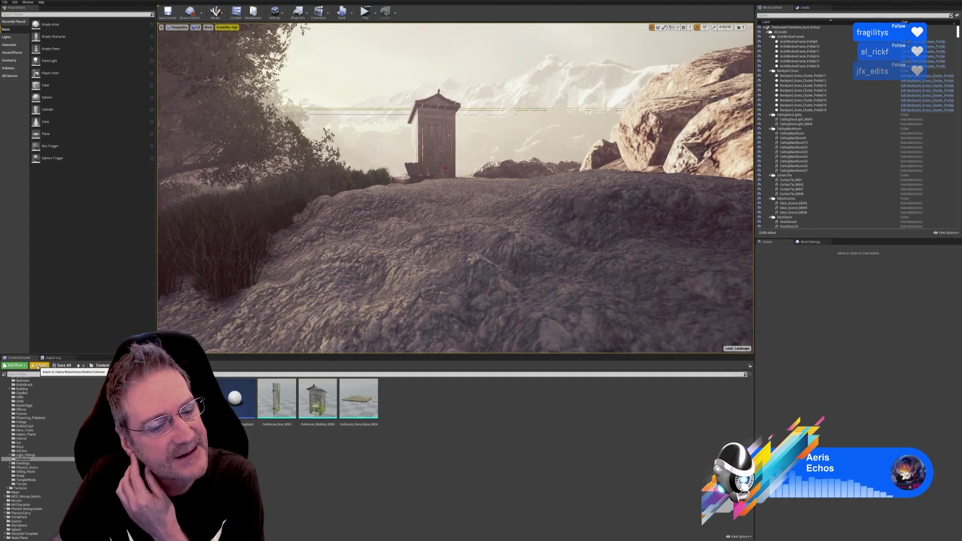
- Browse the files available for import in the stone steps model folder, including its Steps2 and Steps3 subfolders
click(39, 368)
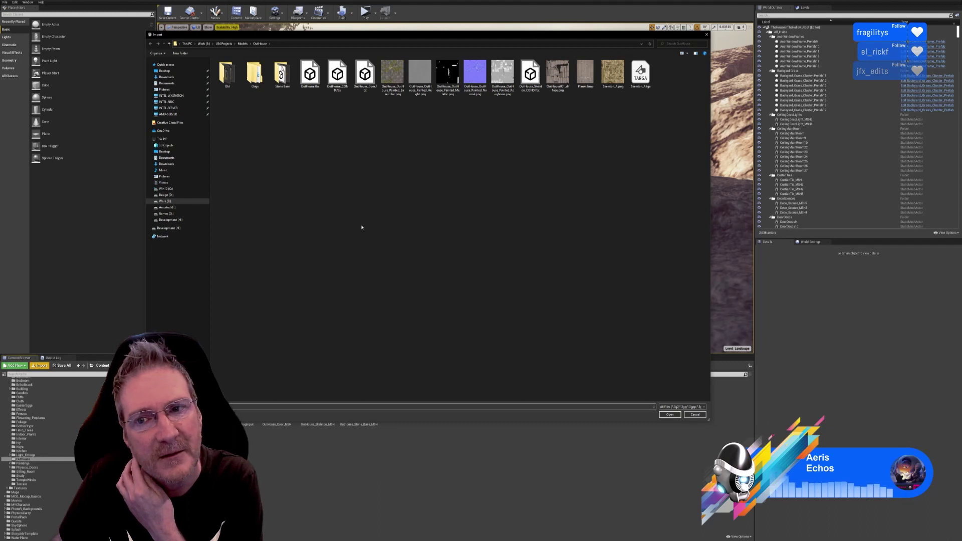
click(243, 44)
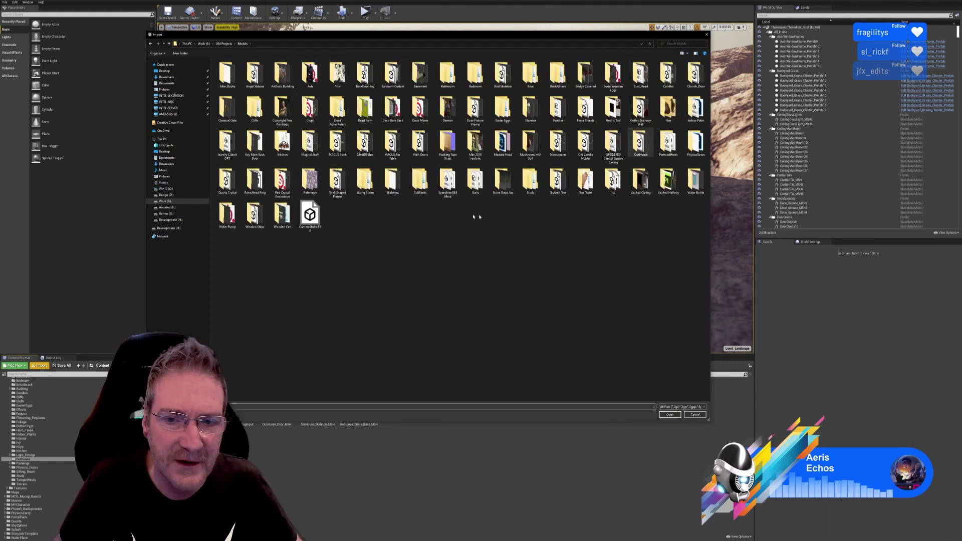
double_click(503, 179)
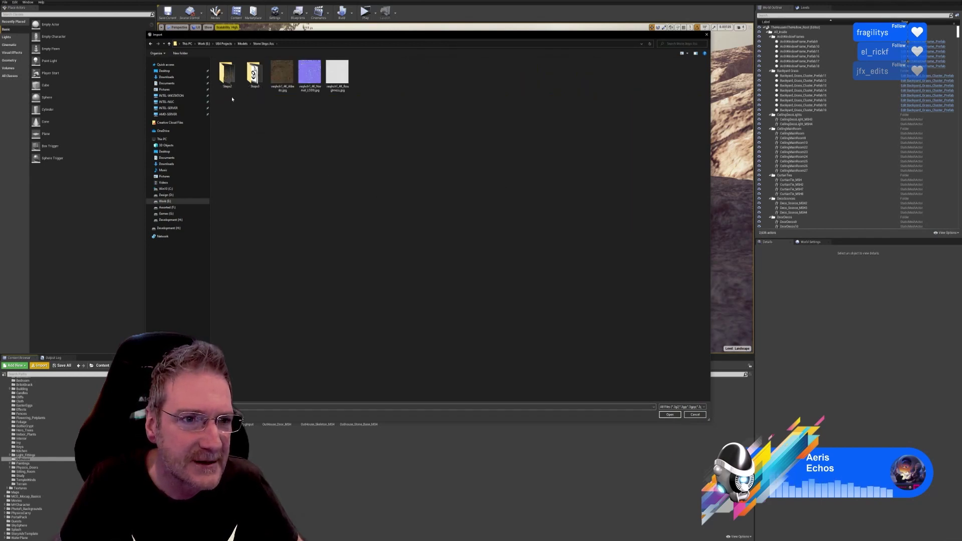
double_click(227, 74)
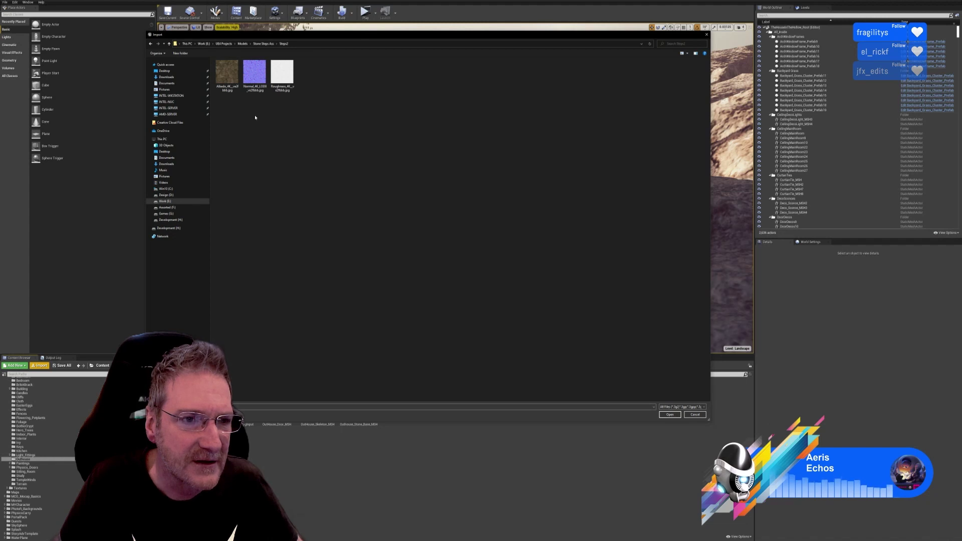
click(263, 43)
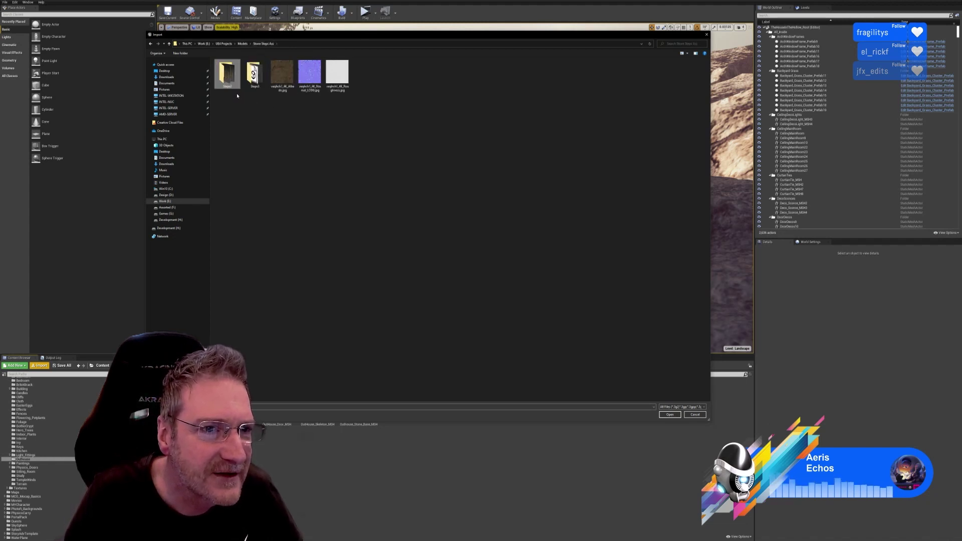
double_click(256, 84)
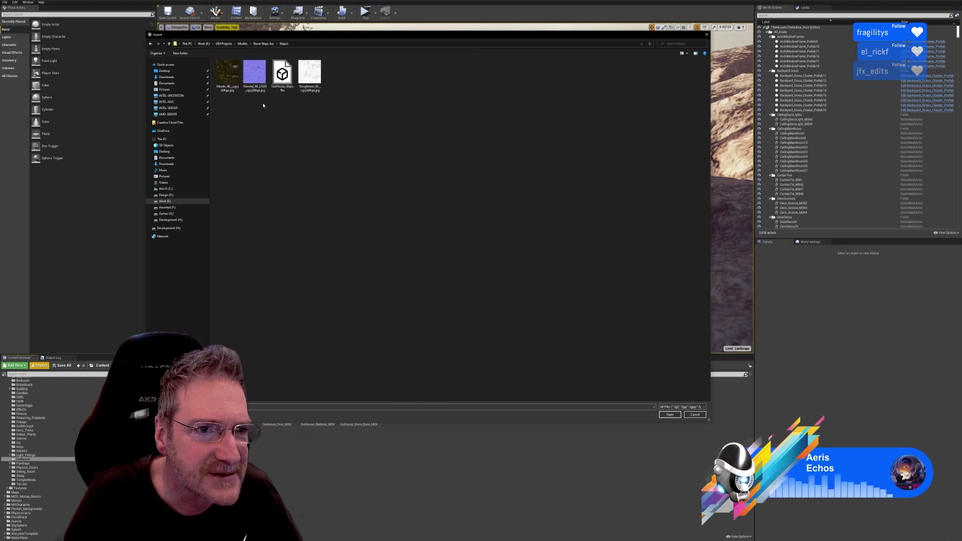
click(264, 44)
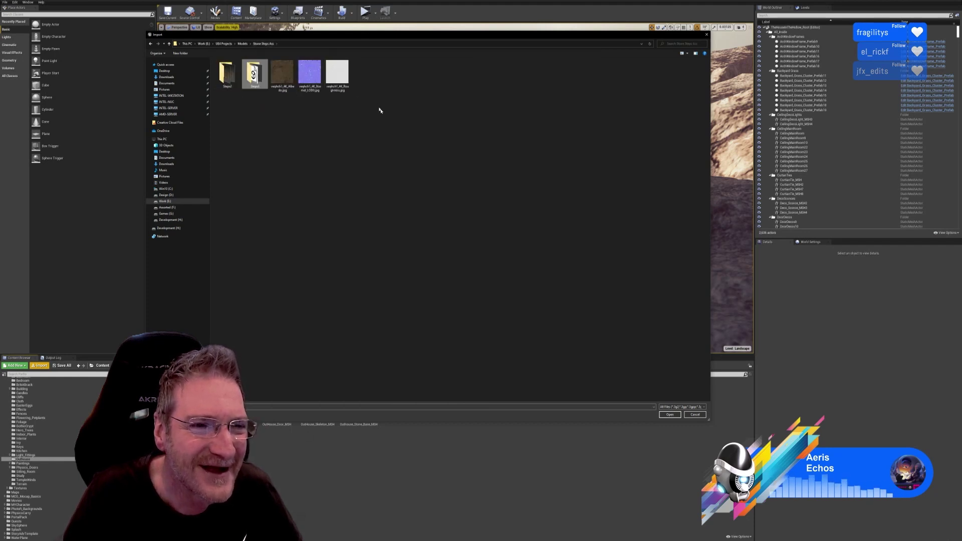
- Inspect the stone steps source files, including Steps2 and Steps3, in File Explorer under UE4 Projects\Models on the Work drive
key(super+e)
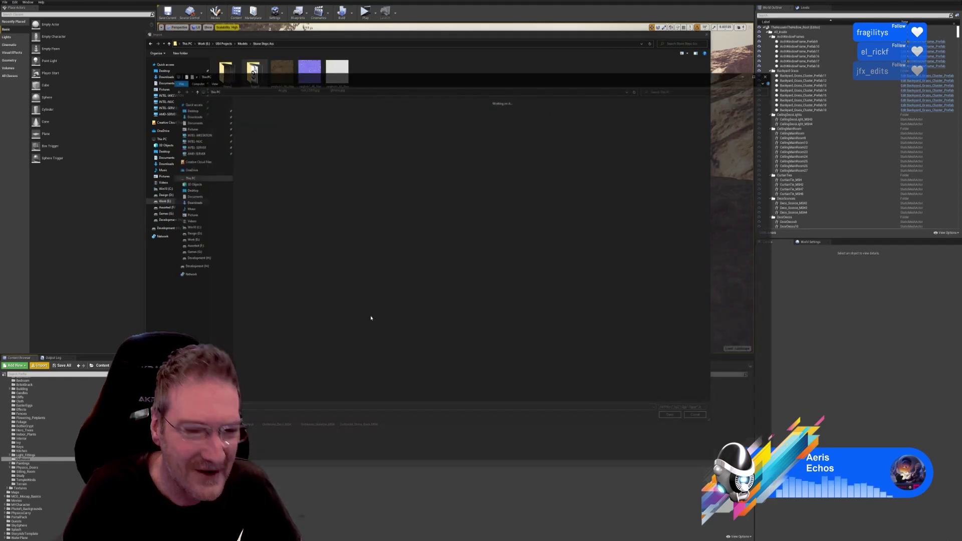
double_click(392, 134)
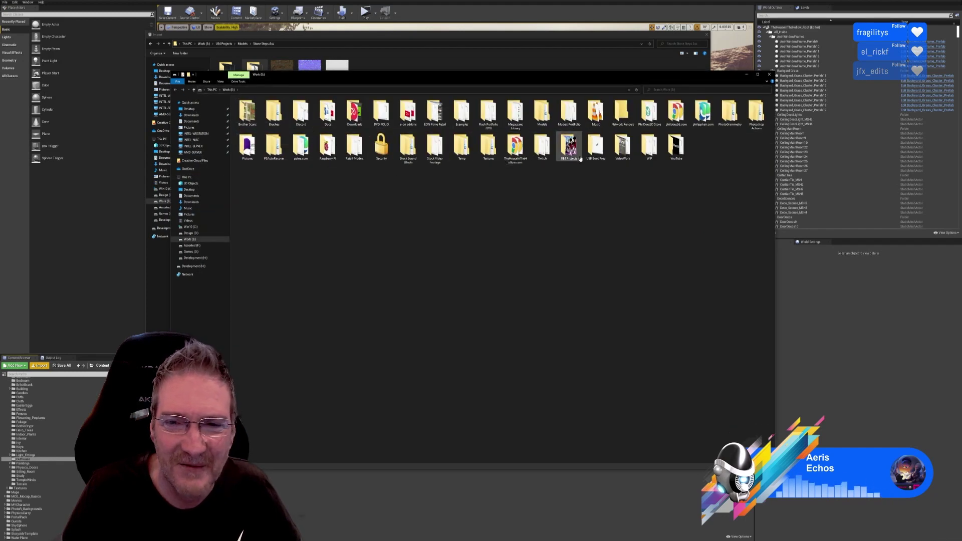
double_click(569, 147)
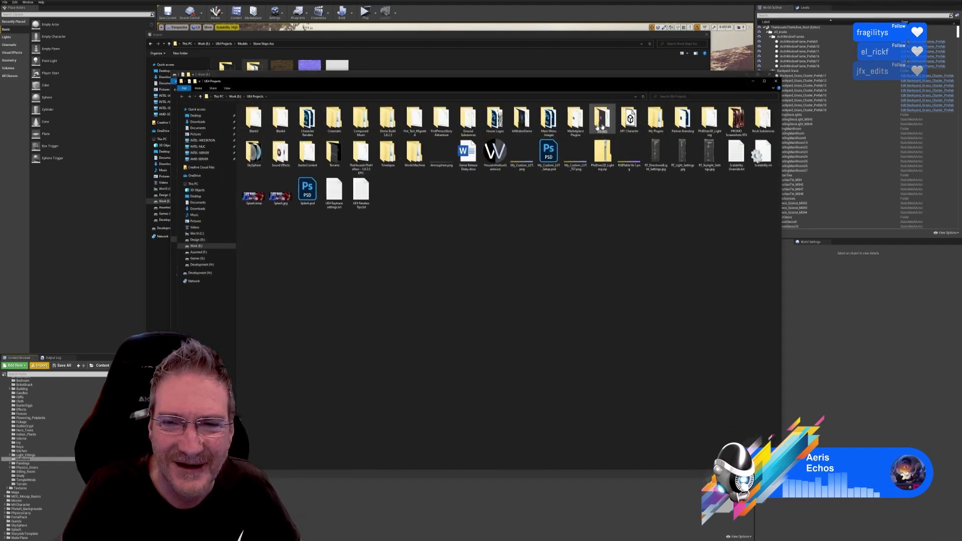
double_click(602, 128)
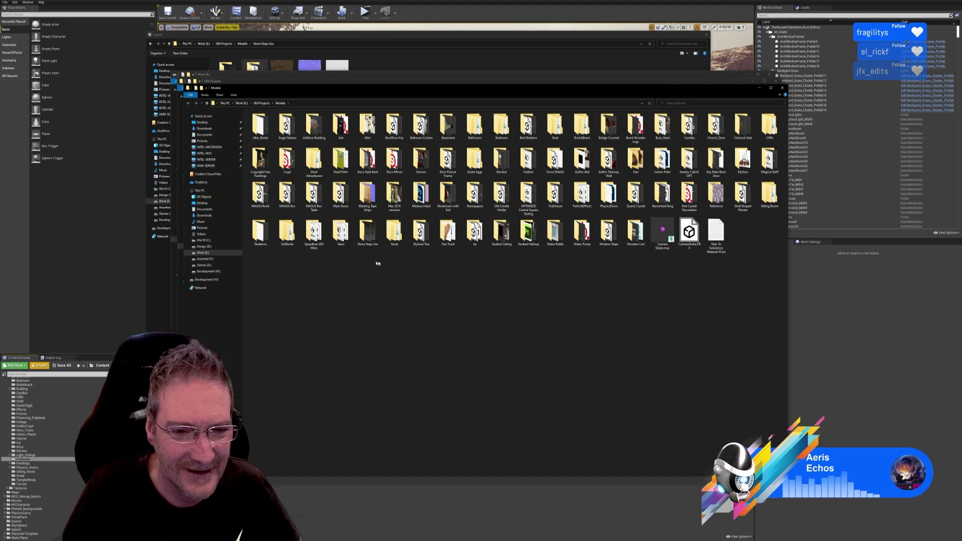
double_click(368, 231)
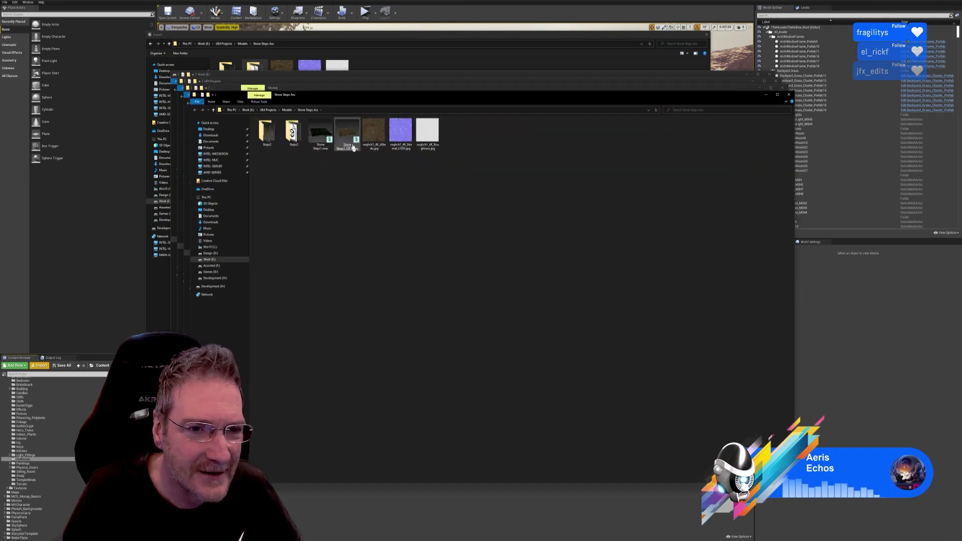
double_click(267, 131)
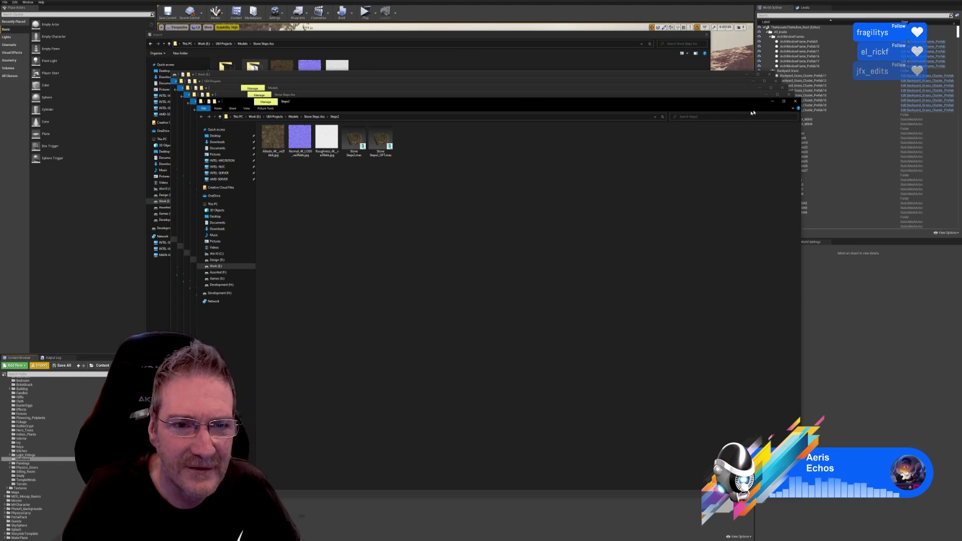
click(795, 102)
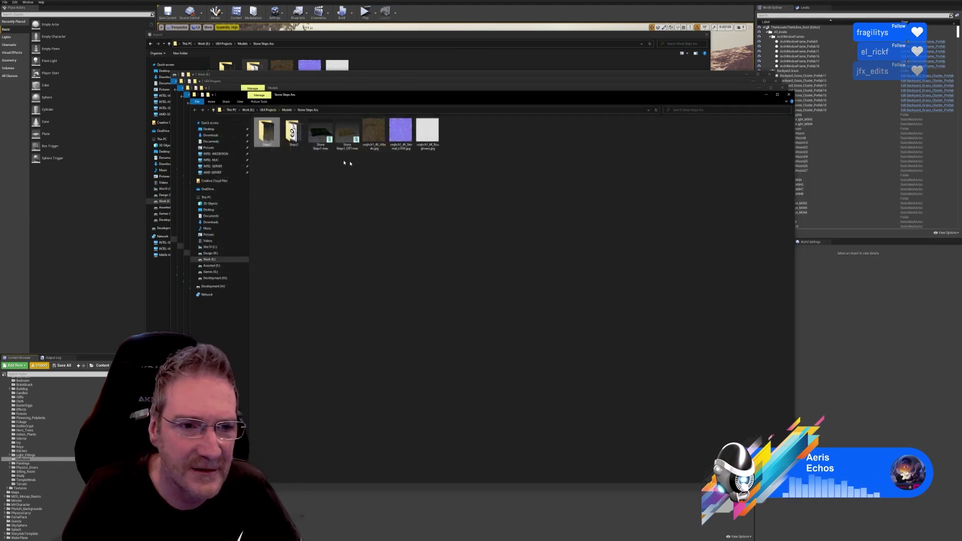
double_click(275, 133)
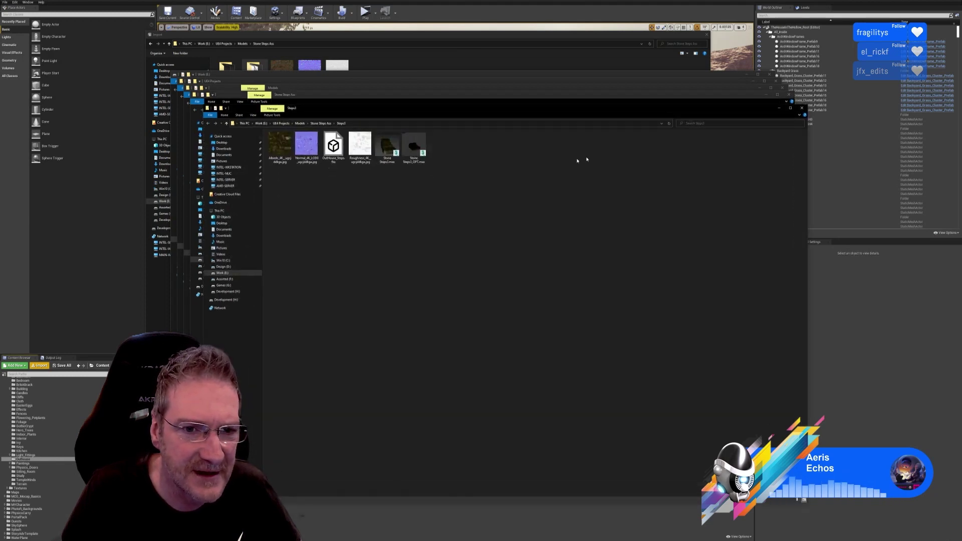
click(802, 109)
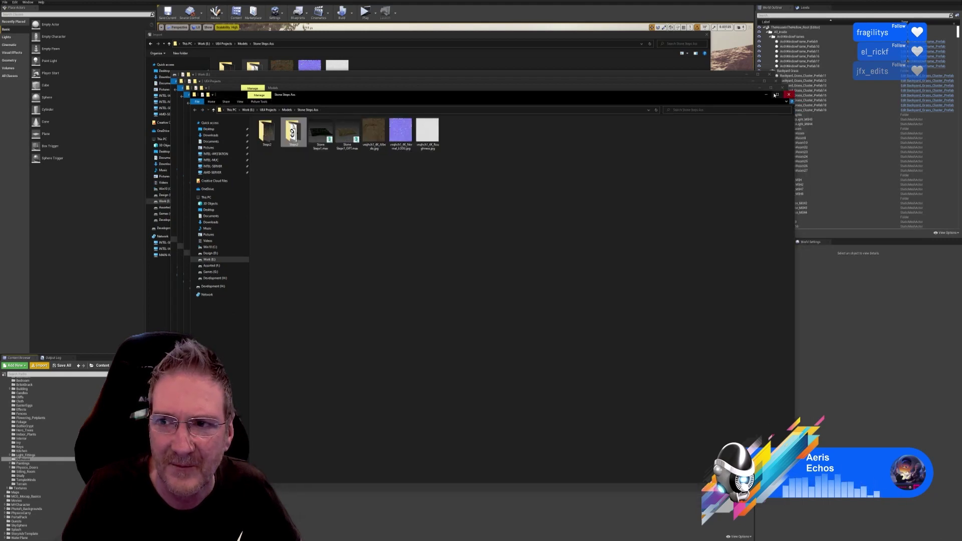
click(784, 95)
click(781, 88)
click(775, 81)
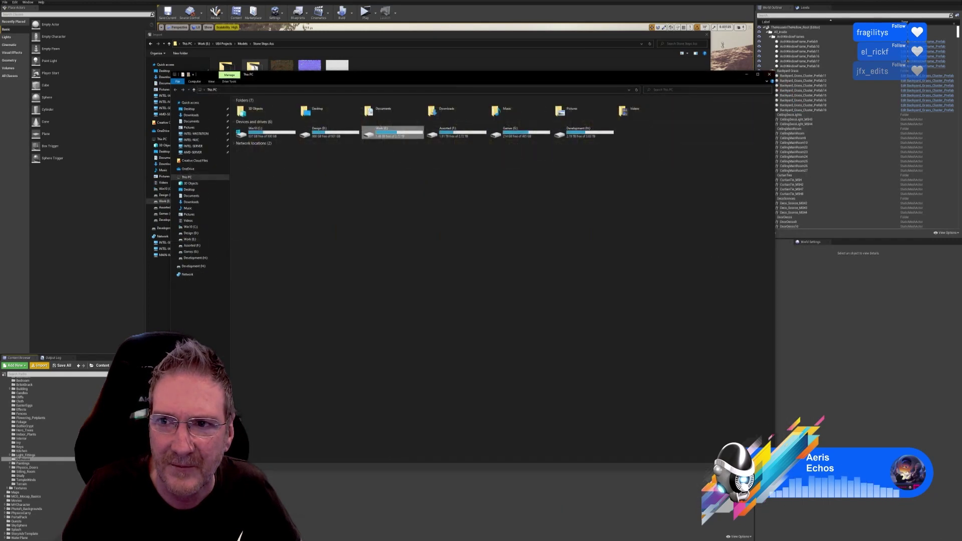
click(769, 75)
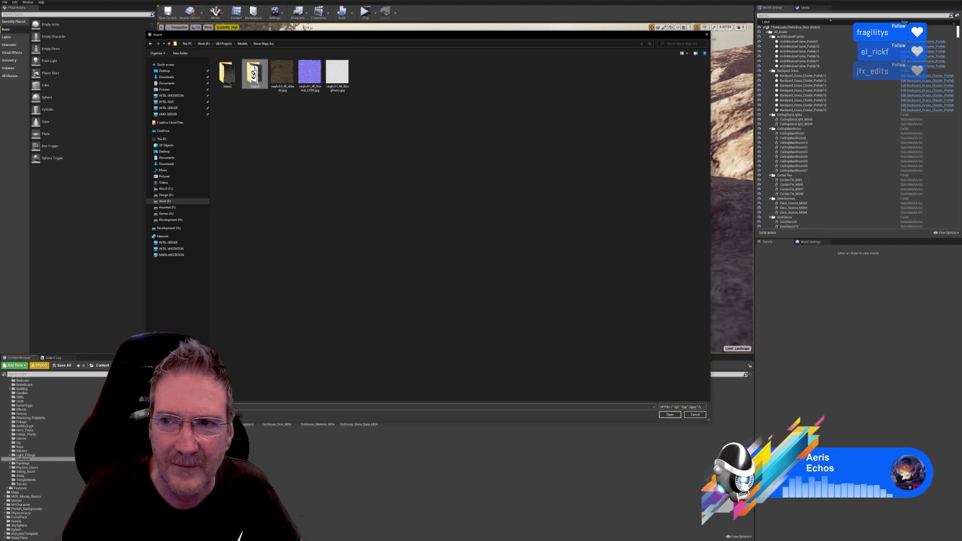
click(707, 35)
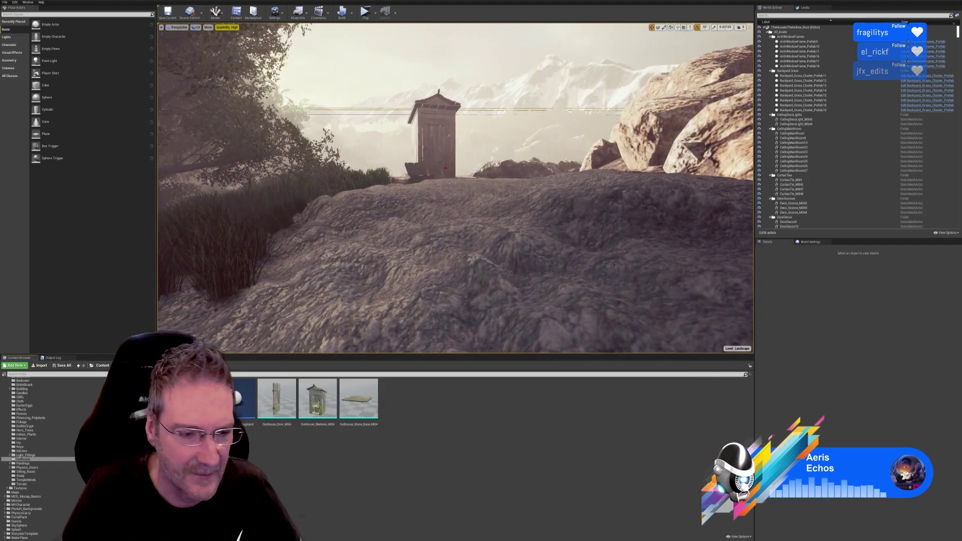
- Import the OutHouse_Steps FBX from the stone steps model's Steps3 folder into the outhouse content folder
click(38, 365)
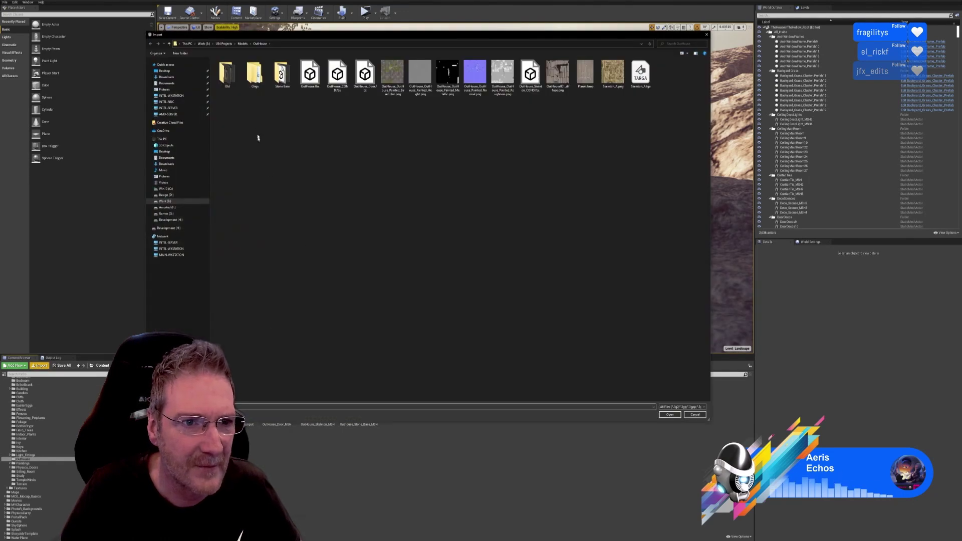
click(243, 43)
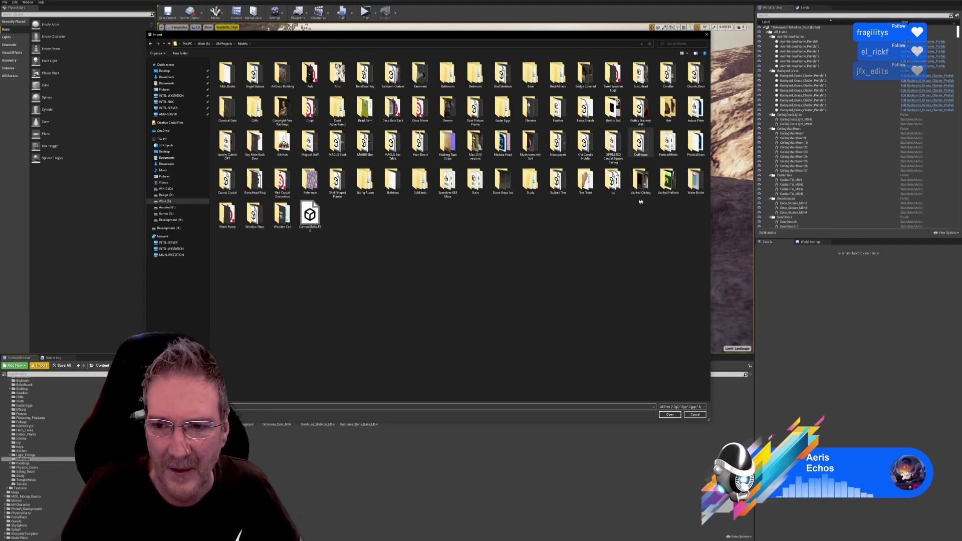
double_click(503, 181)
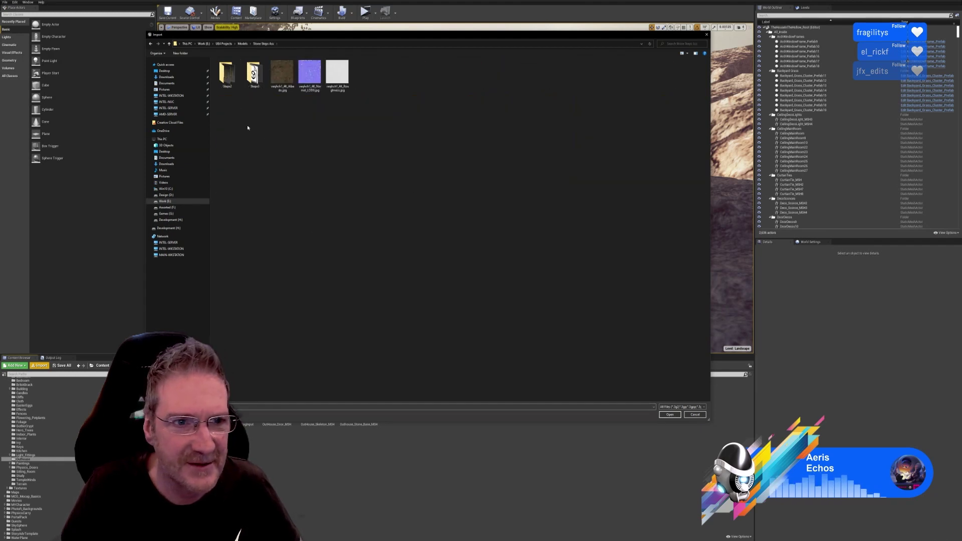
double_click(255, 74)
double_click(284, 78)
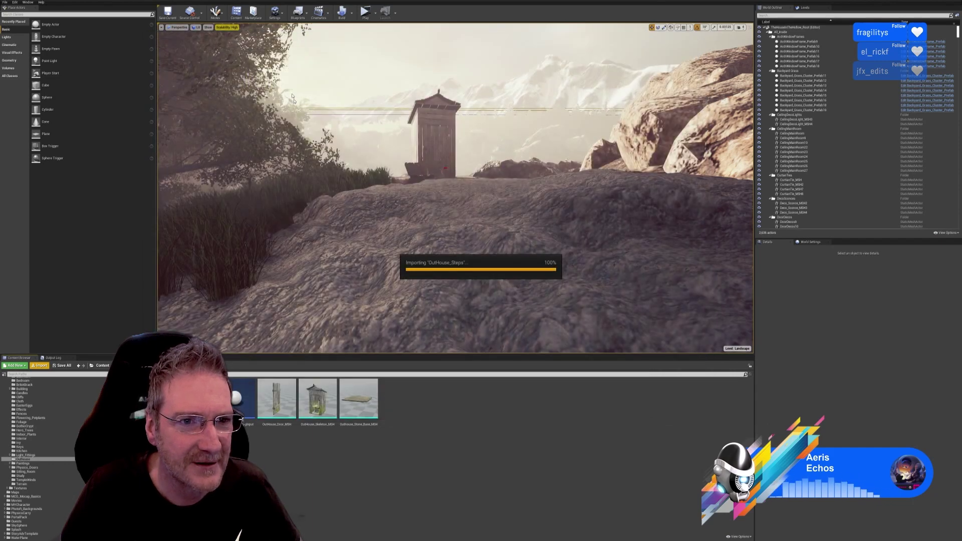
click(508, 366)
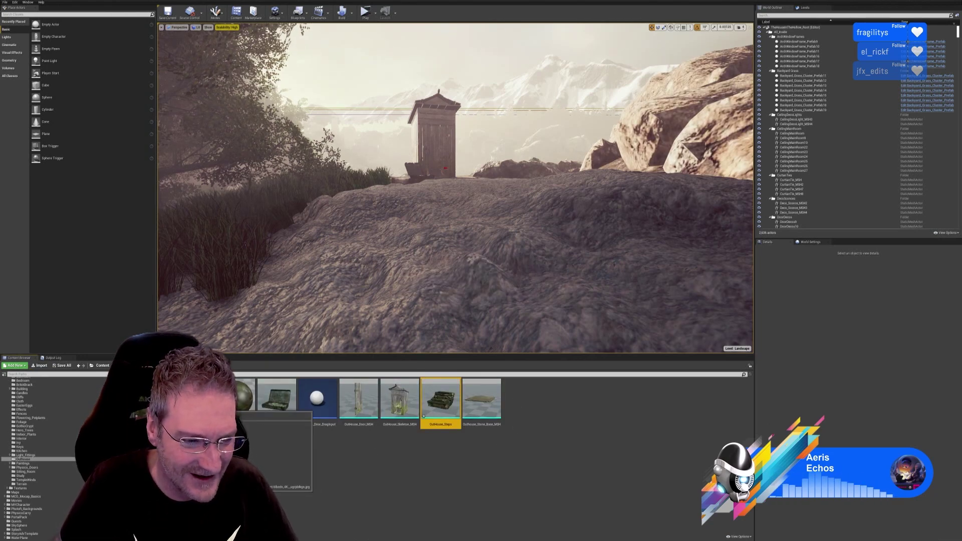
- Disable Virtual Texture Streaming on the imported steps' albedo texture, save the texture and close its editor
double_click(193, 402)
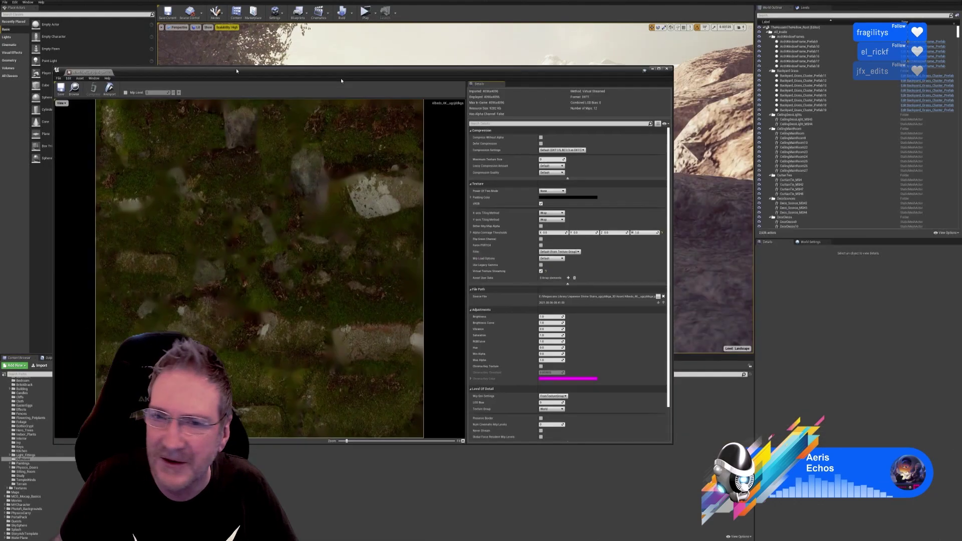
drag(236, 70, 357, 67)
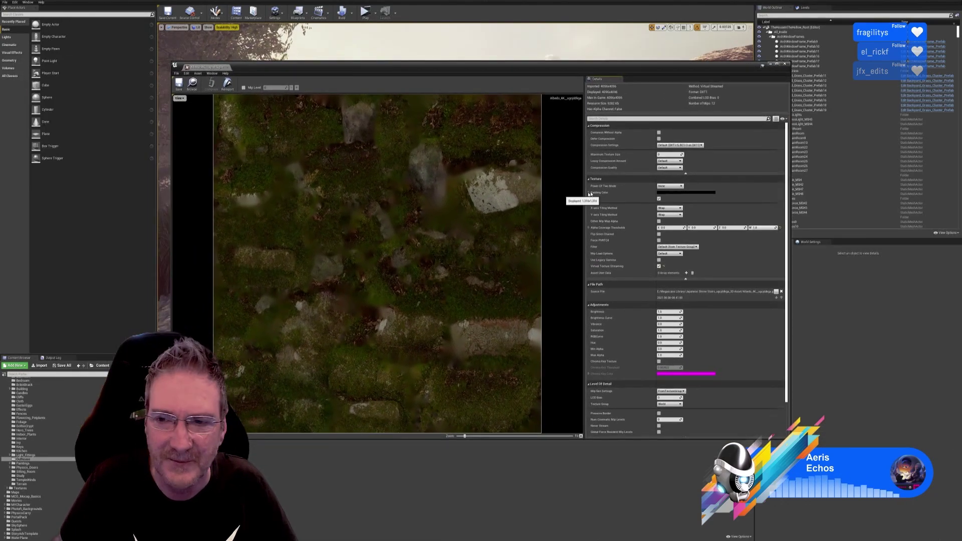
click(659, 266)
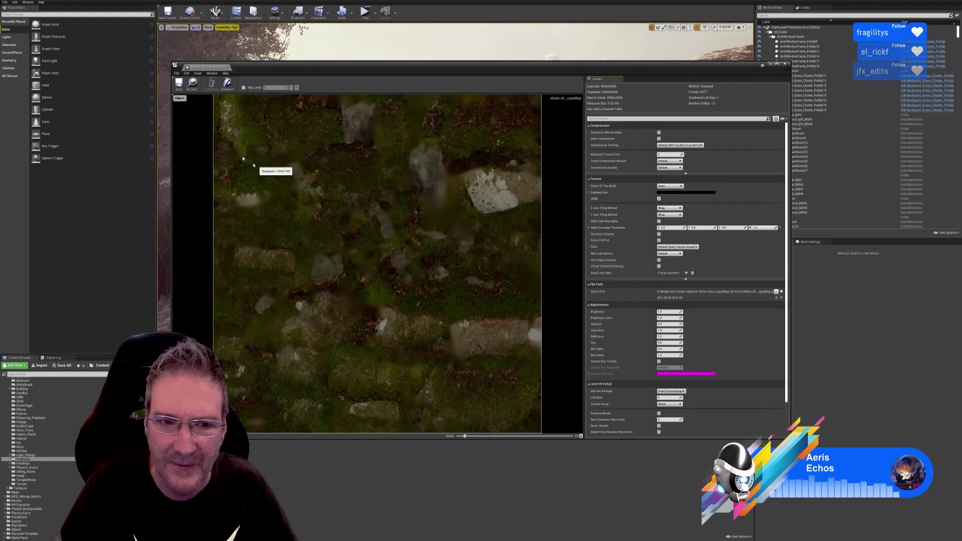
click(179, 83)
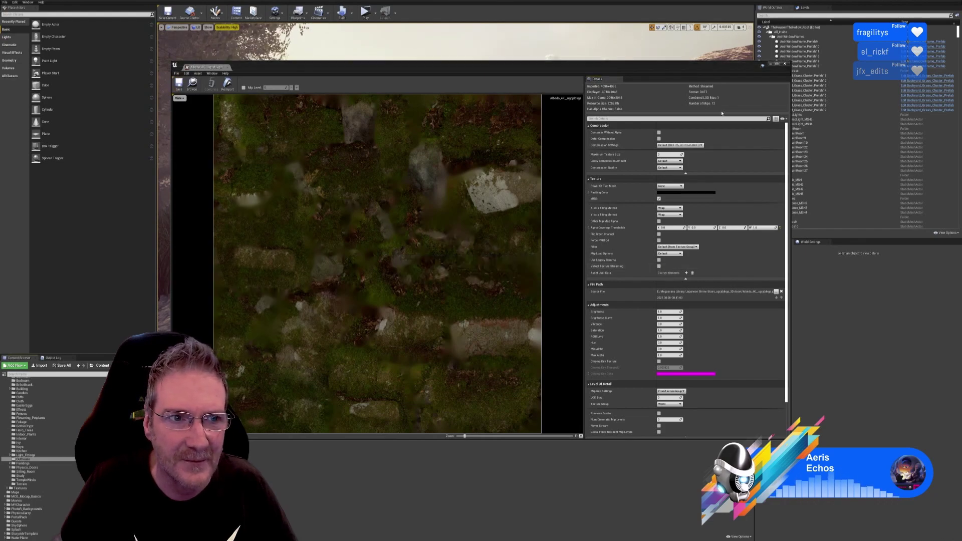
click(786, 65)
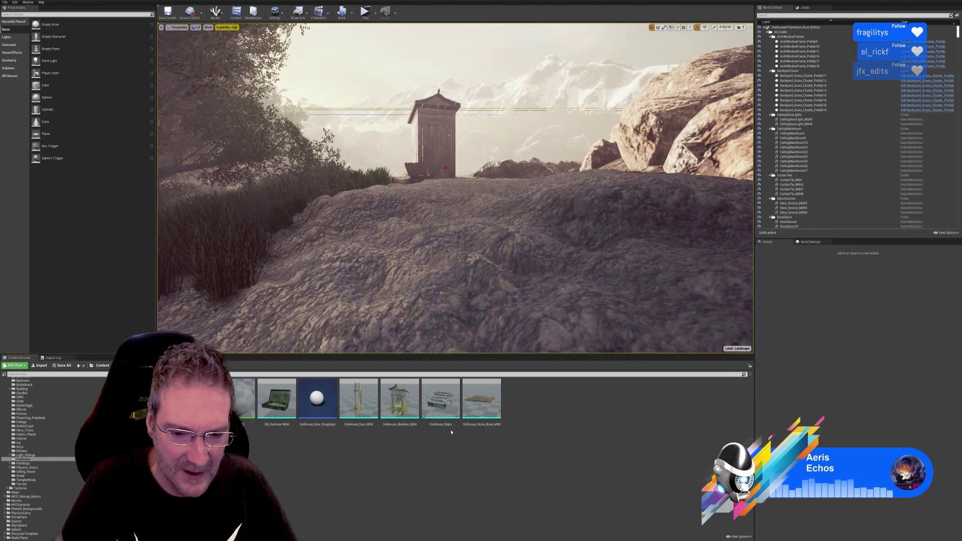
- Rename the imported steps material Material__25 to OutHouse_Steps_MAT
right_click(243, 399)
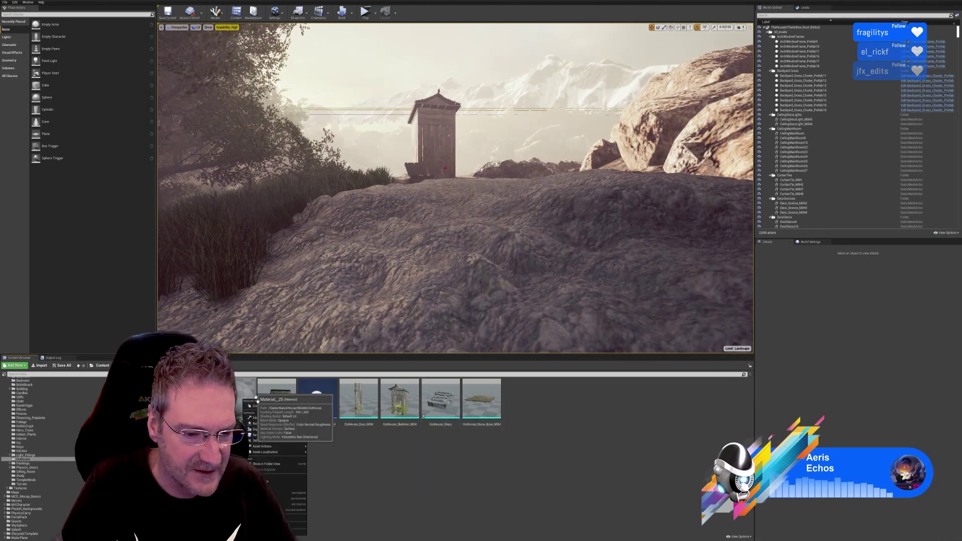
click(263, 426)
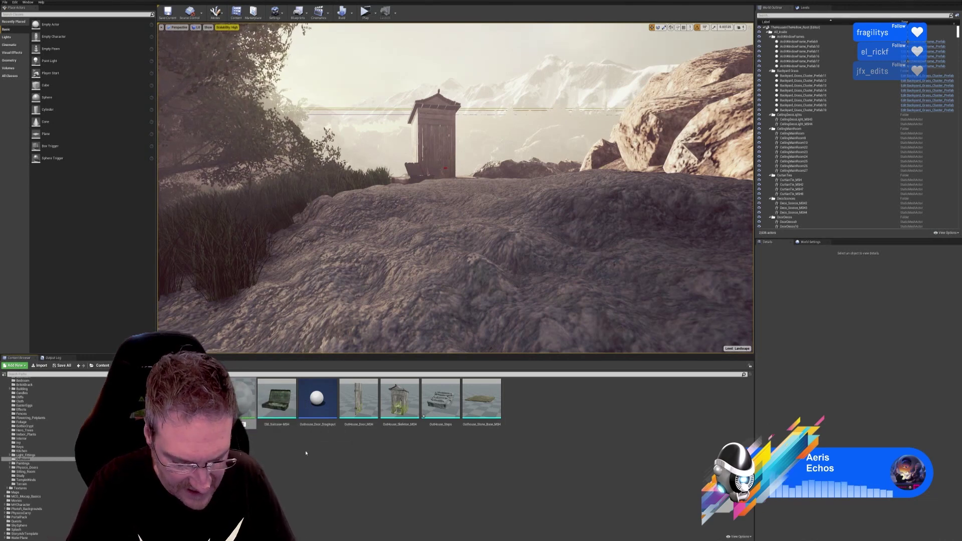
text(al_MAT)
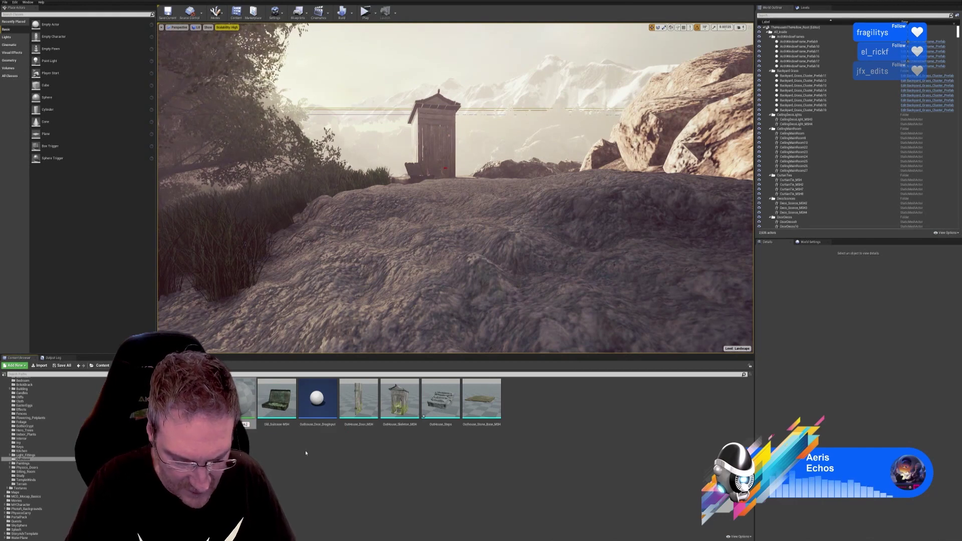
key(Return)
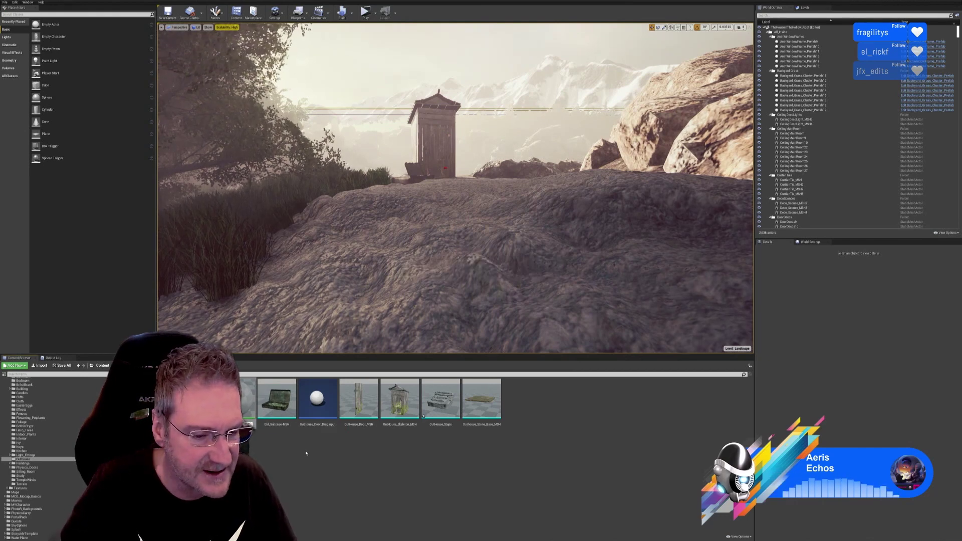
- Set the albedo sample's sampler type to Color in the steps material, placing the sample beside the output node, and apply and save
double_click(441, 398)
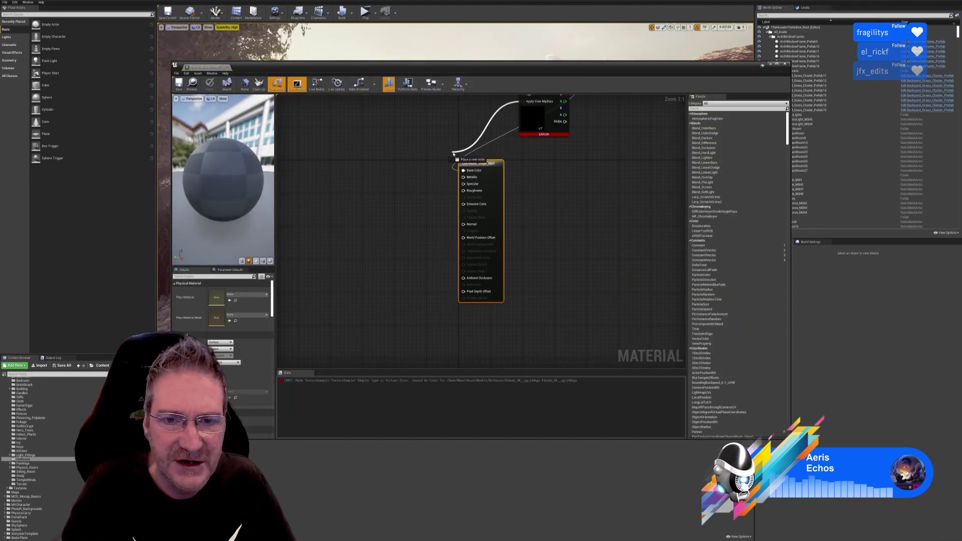
right_drag(548, 123, 516, 194)
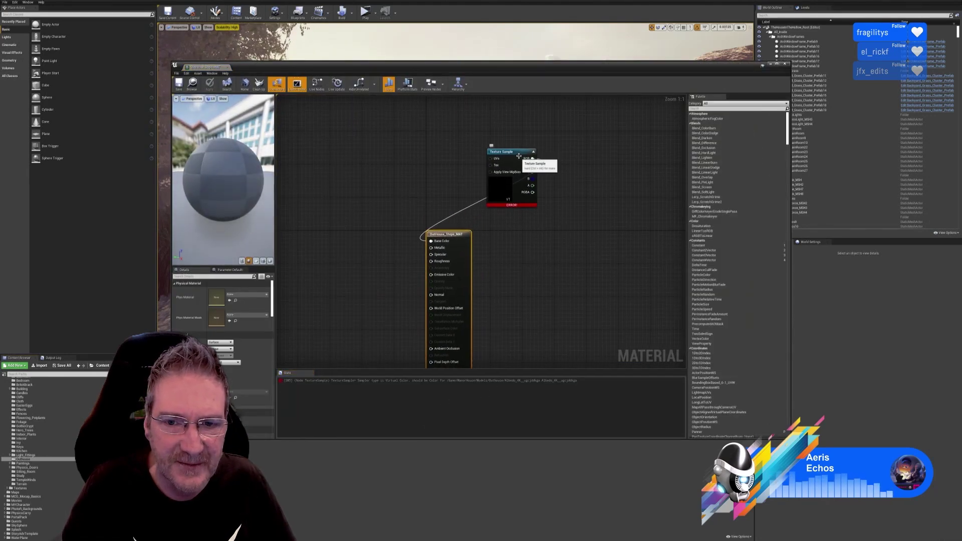
drag(517, 154, 389, 187)
right_drag(513, 221, 540, 123)
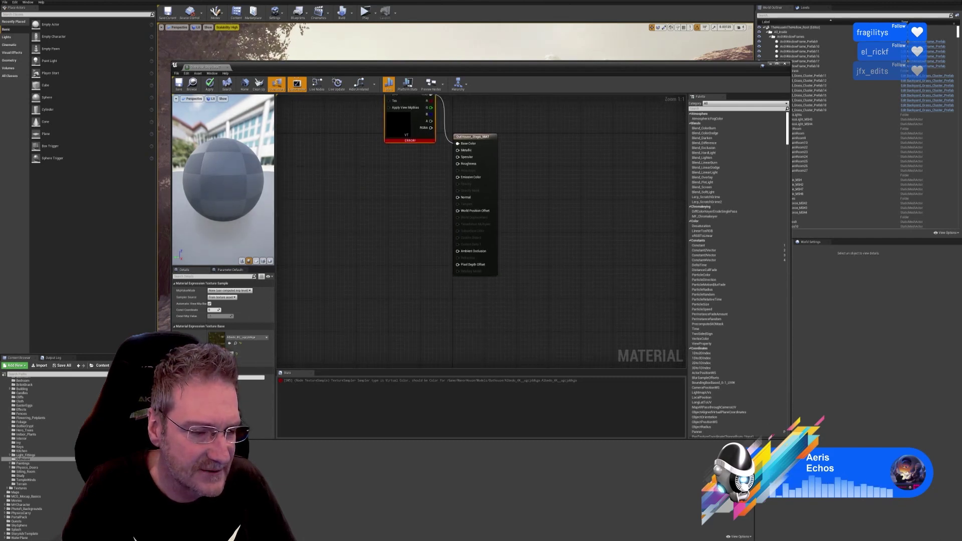
click(219, 360)
click(372, 223)
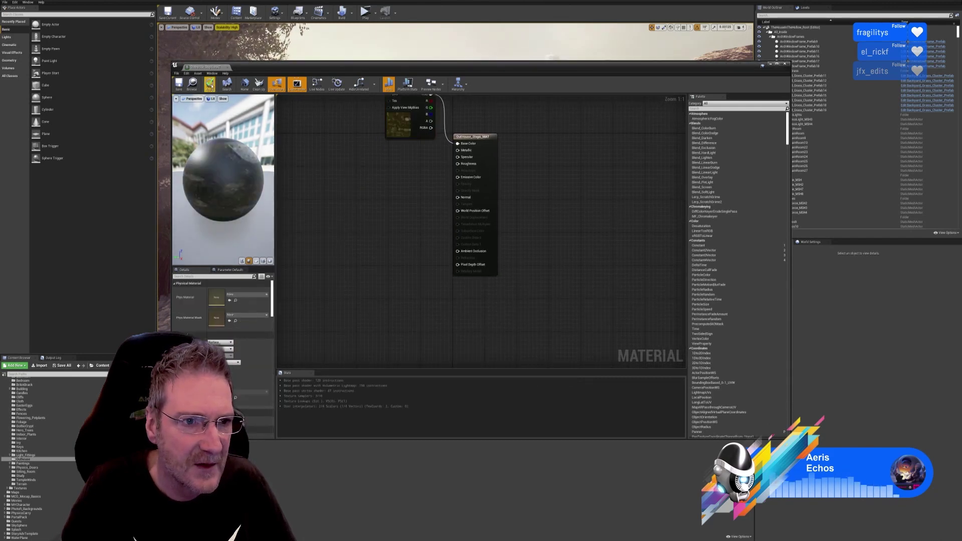
click(180, 84)
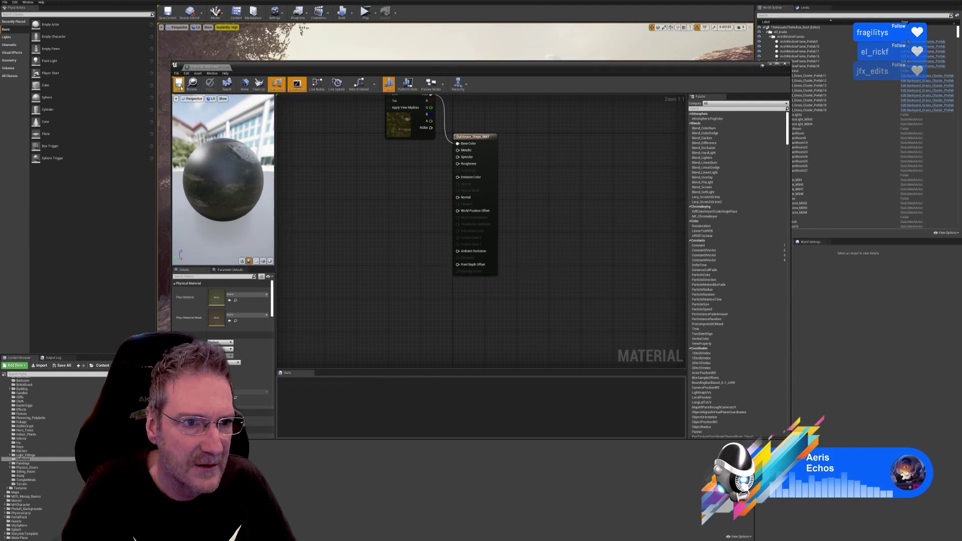
- Import the normal and roughness textures from the Steps3 folder into the outhouse content folder
drag(441, 68, 438, 41)
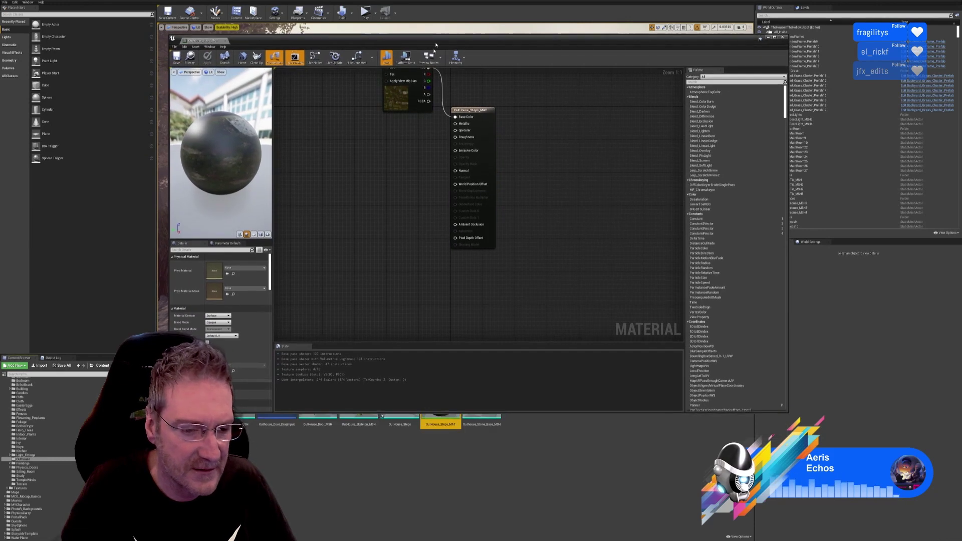
click(40, 366)
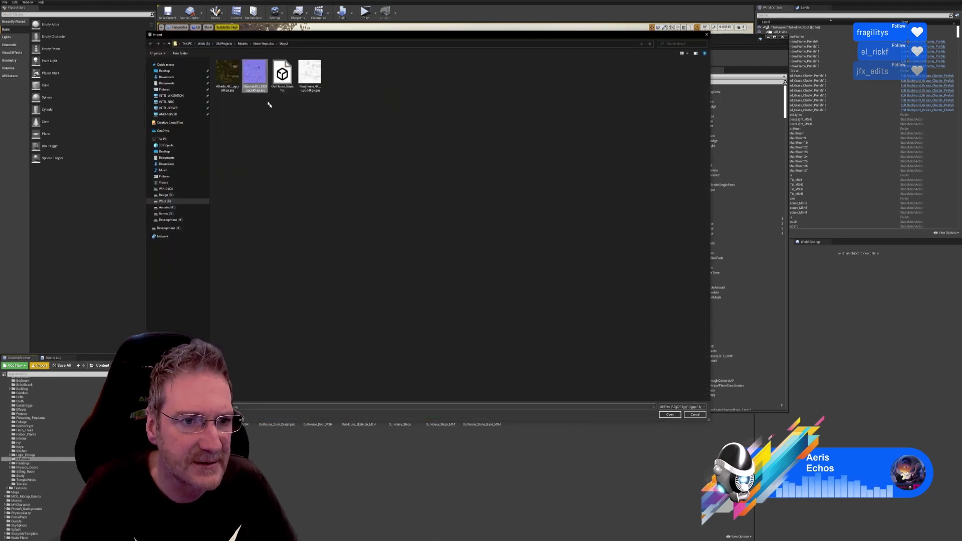
ctrl+click(310, 75)
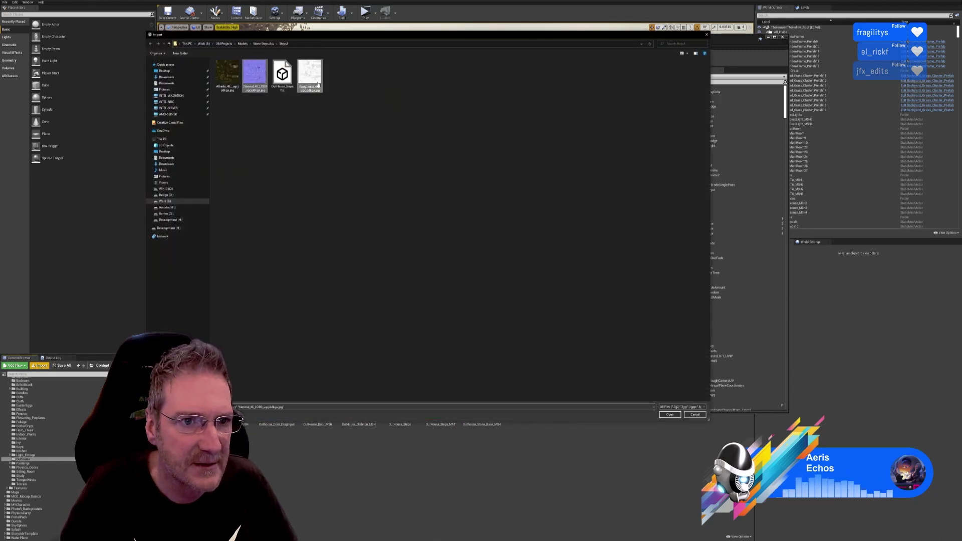
click(670, 415)
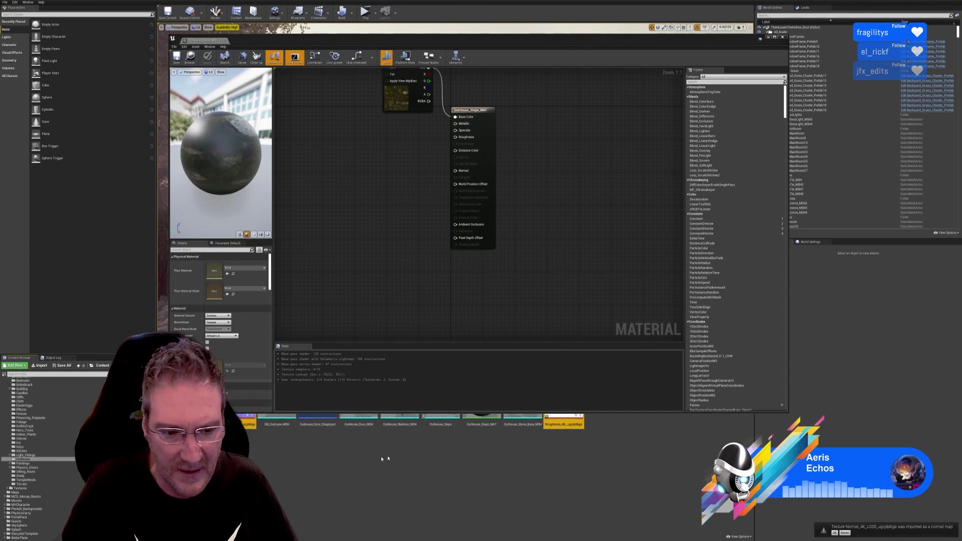
- Add the imported normal and roughness textures to the steps material graph and arrange them in a column beneath the albedo sample
drag(250, 421, 393, 166)
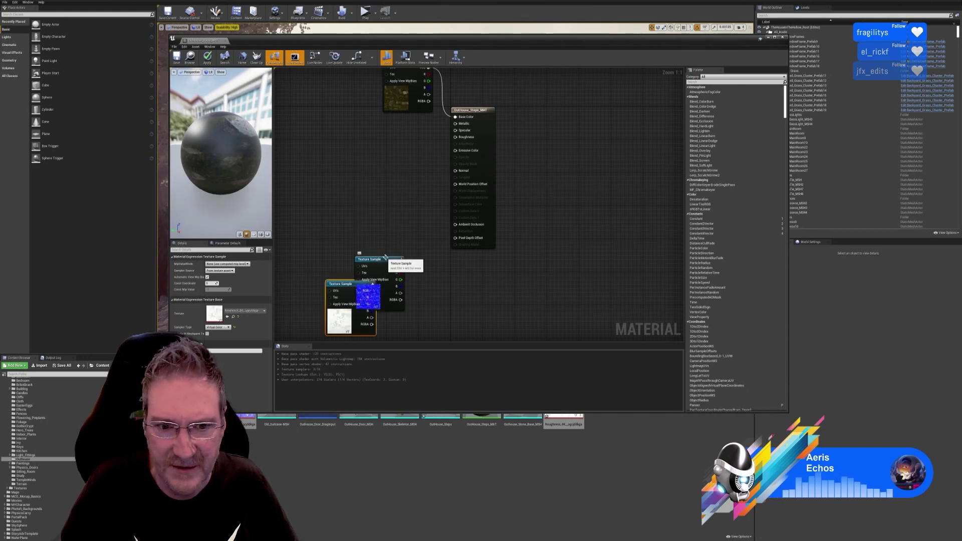
drag(386, 258, 412, 139)
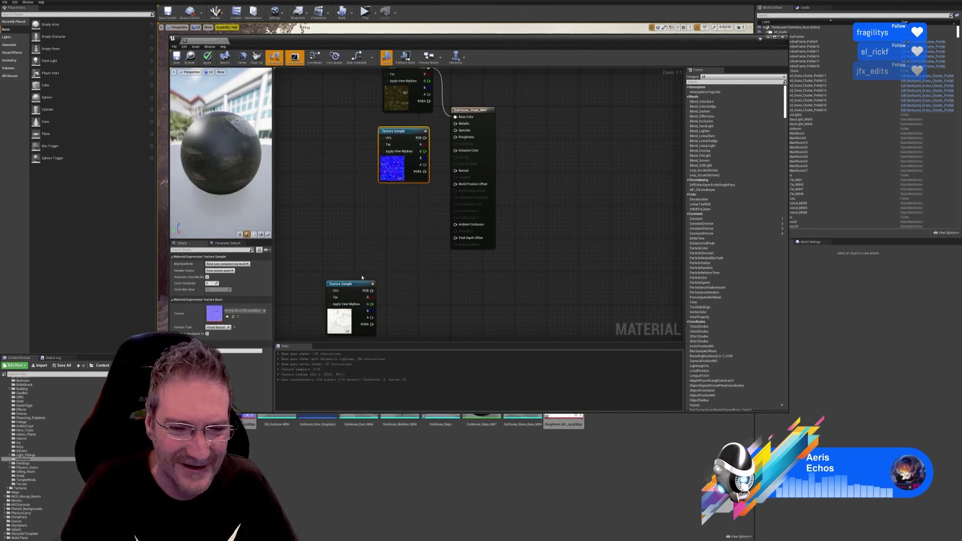
drag(364, 284, 426, 194)
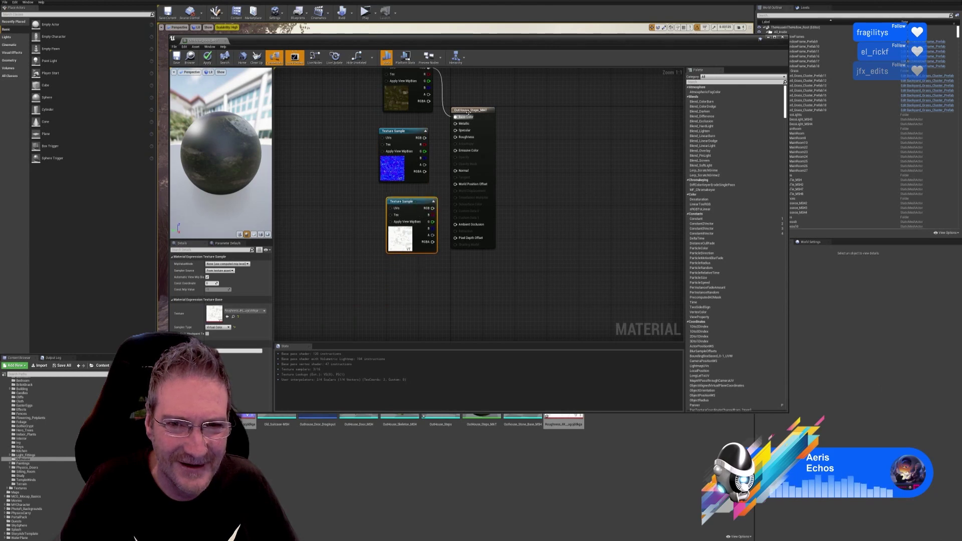
drag(466, 110, 538, 118)
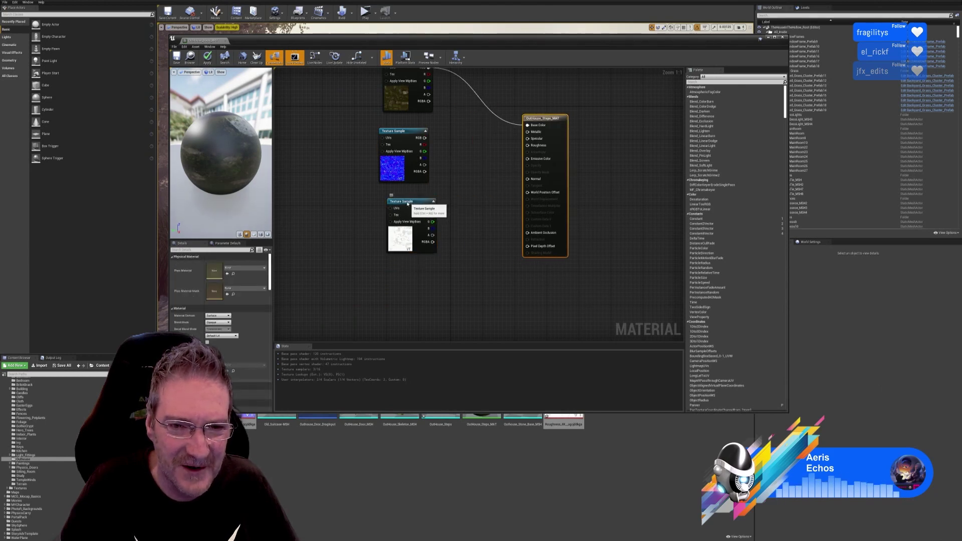
drag(411, 203, 402, 202)
- Connect the normal texture sample's RGB output to the material's Normal input
drag(425, 138, 528, 179)
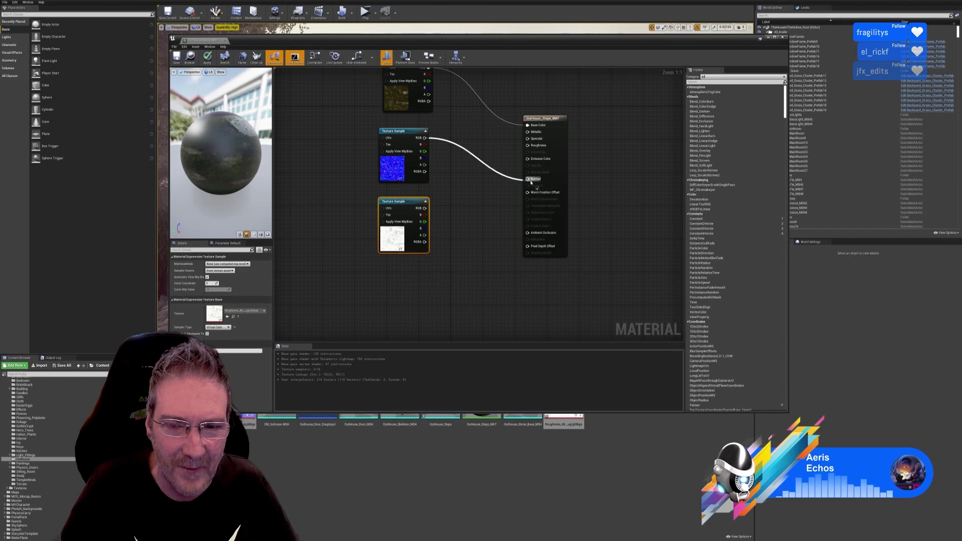
right_click(427, 207)
click(453, 176)
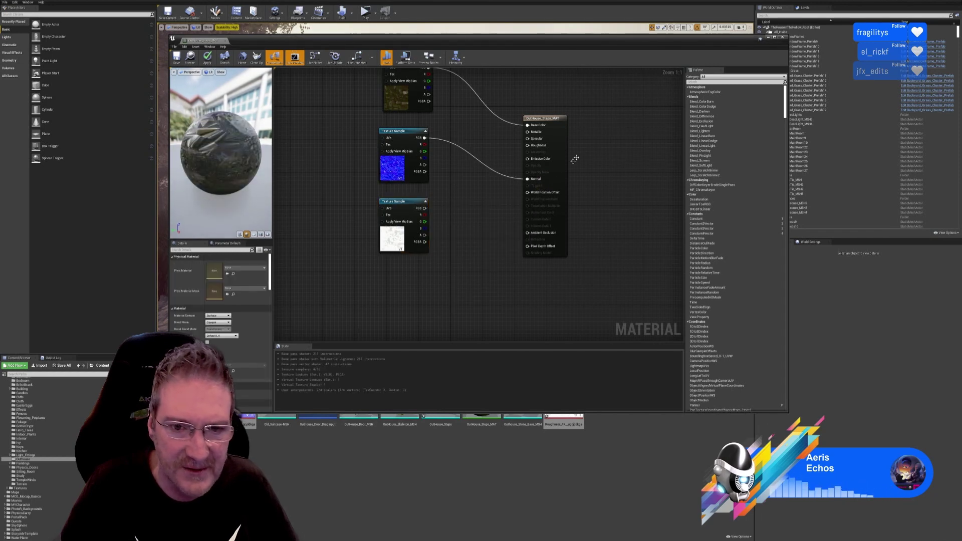
- Disable Virtual Texture Streaming on the steps' normal texture, save the texture and close its editor
drag(521, 40, 519, 18)
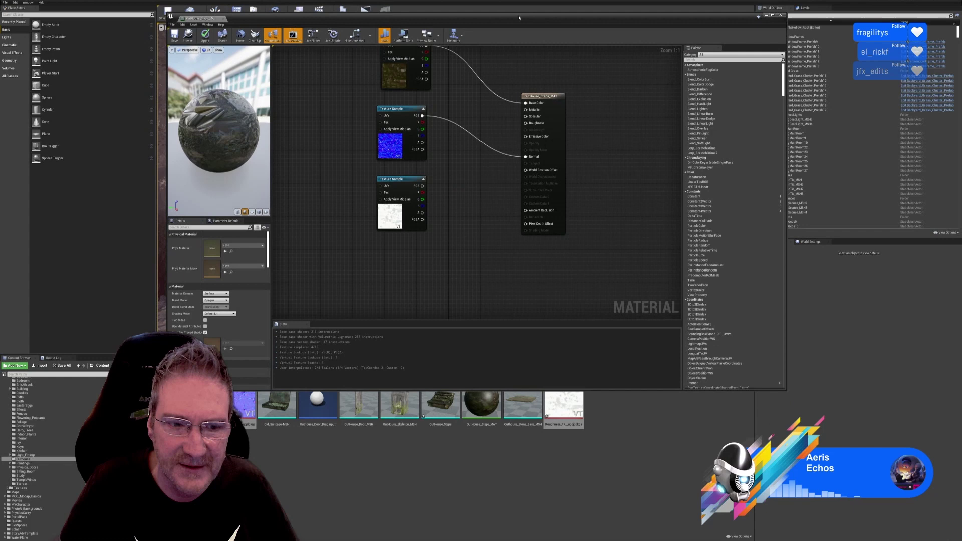
double_click(247, 405)
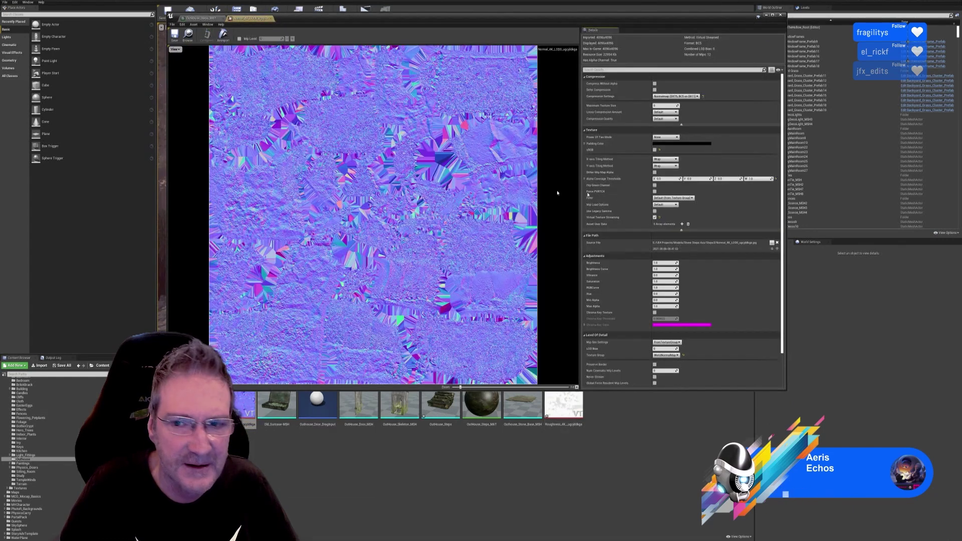
click(202, 19)
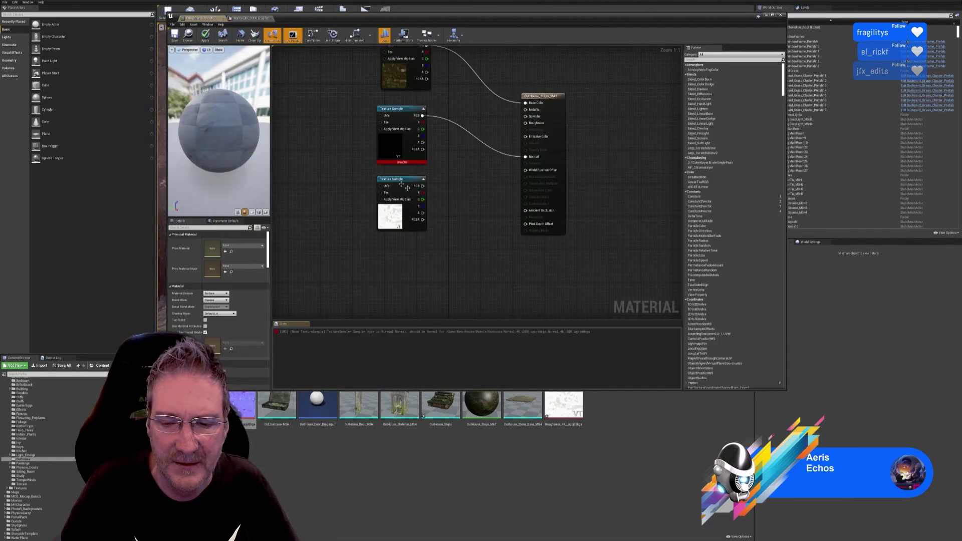
click(246, 19)
key(ctrl+s)
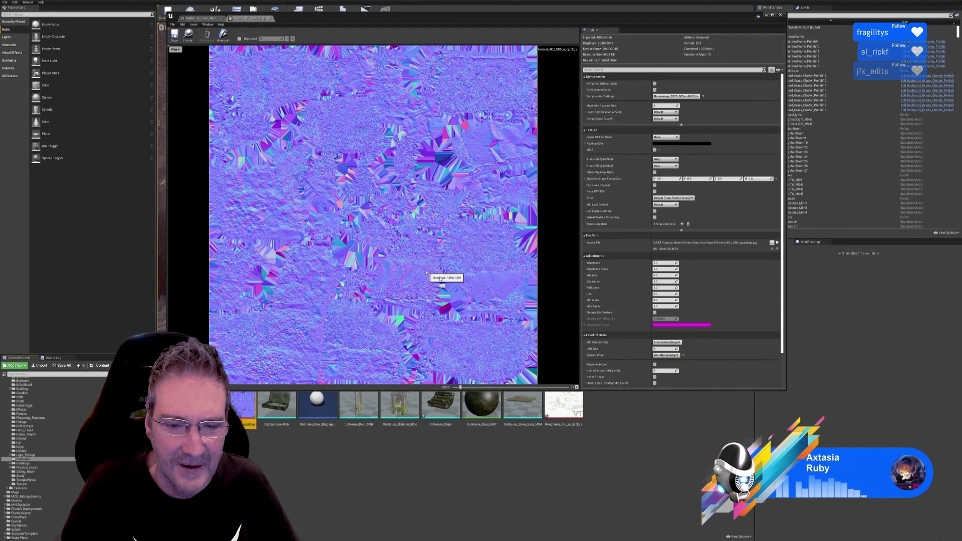
click(271, 19)
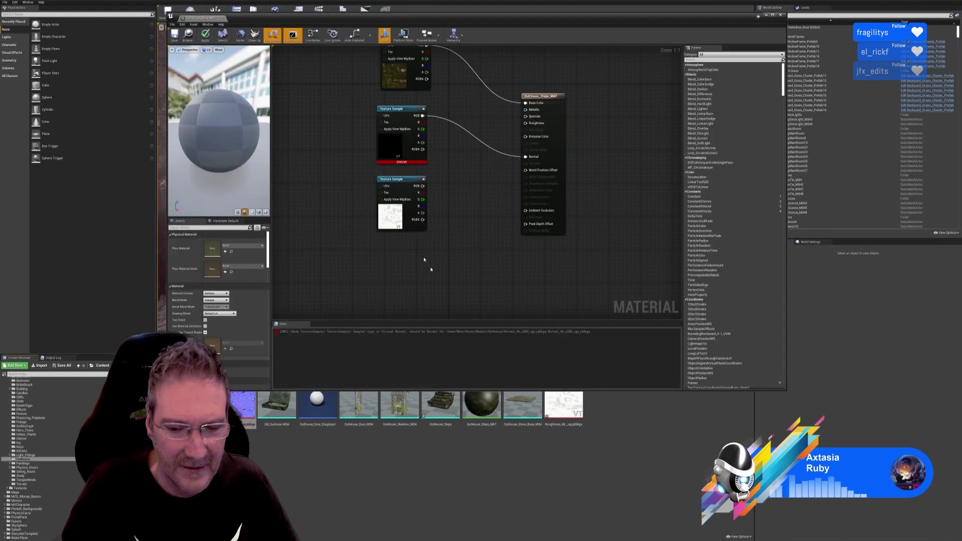
- Disable Virtual Texture Streaming on the steps' roughness texture, save the texture and close its editor
double_click(564, 405)
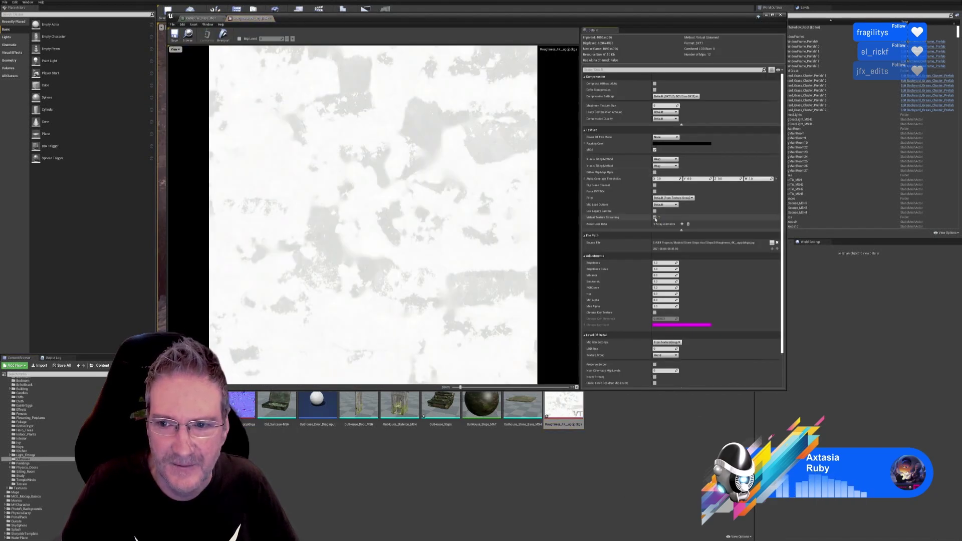
click(655, 217)
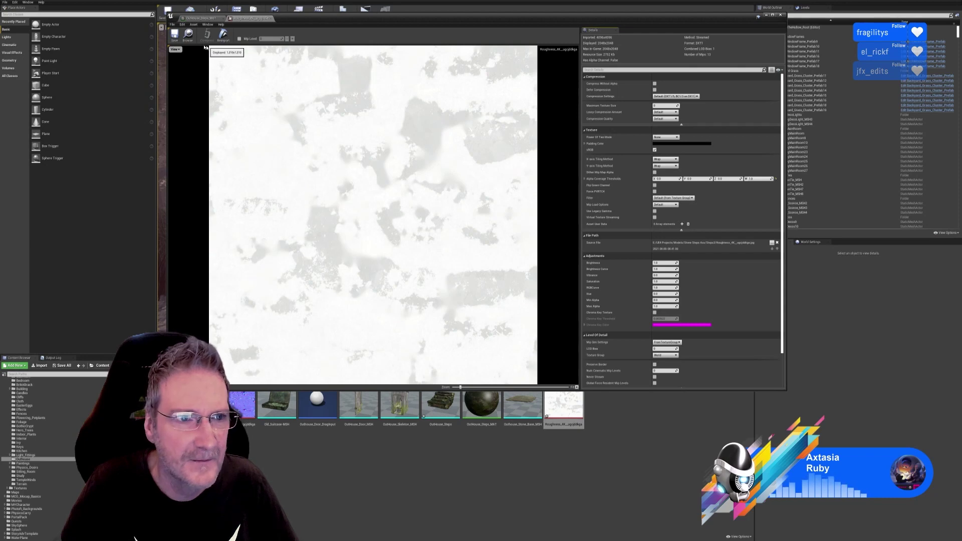
click(175, 35)
click(271, 18)
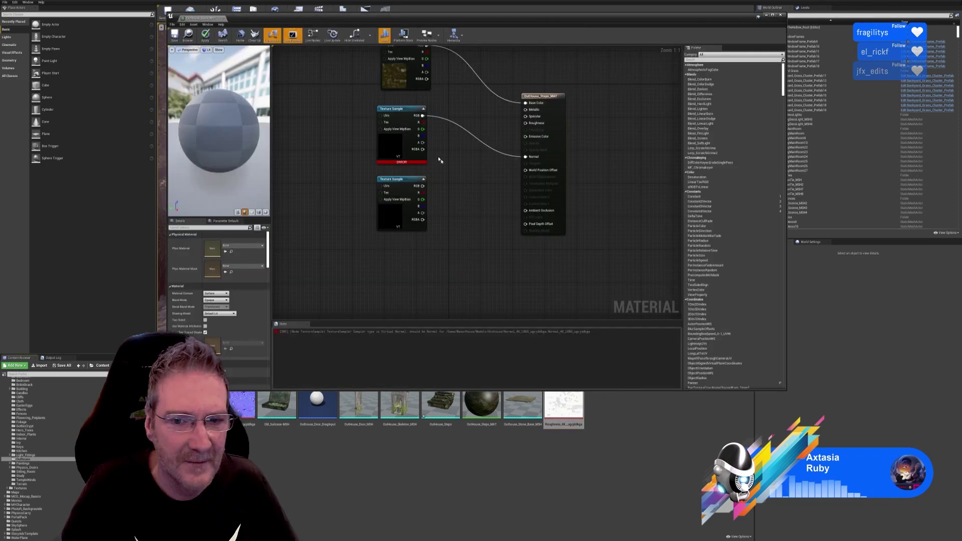
- Set the normal sample's sampler type to Normal, and connect the roughness sample to the Roughness input with its sampler type set to Color
click(424, 124)
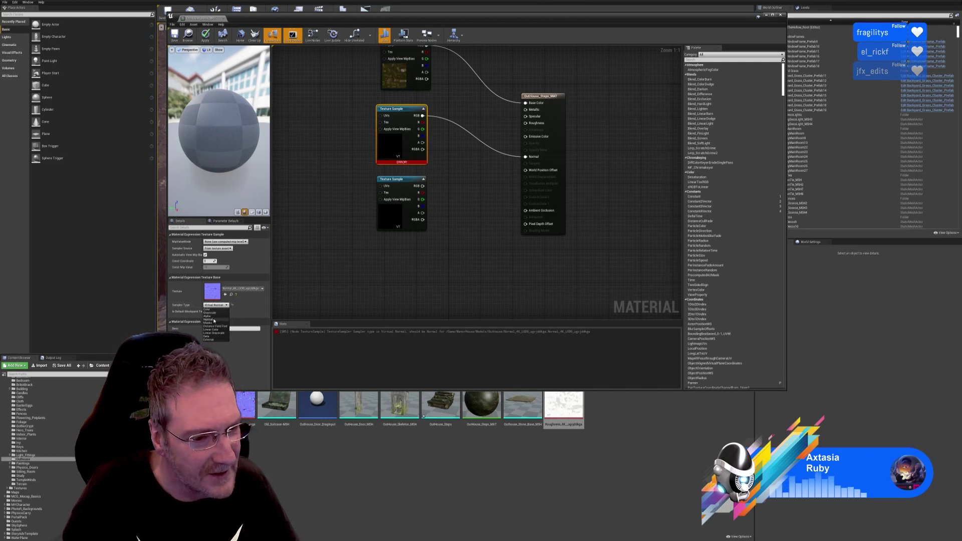
click(214, 320)
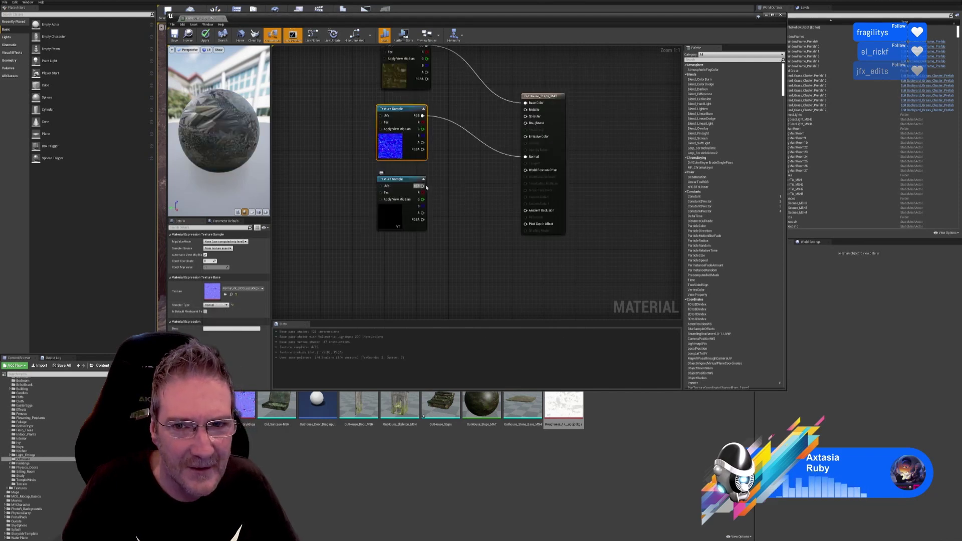
drag(422, 186, 526, 122)
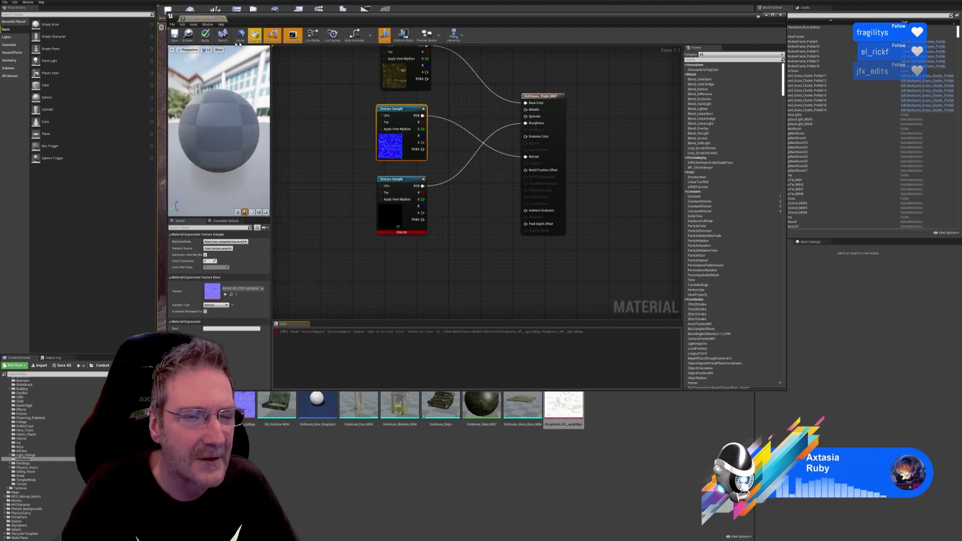
click(419, 234)
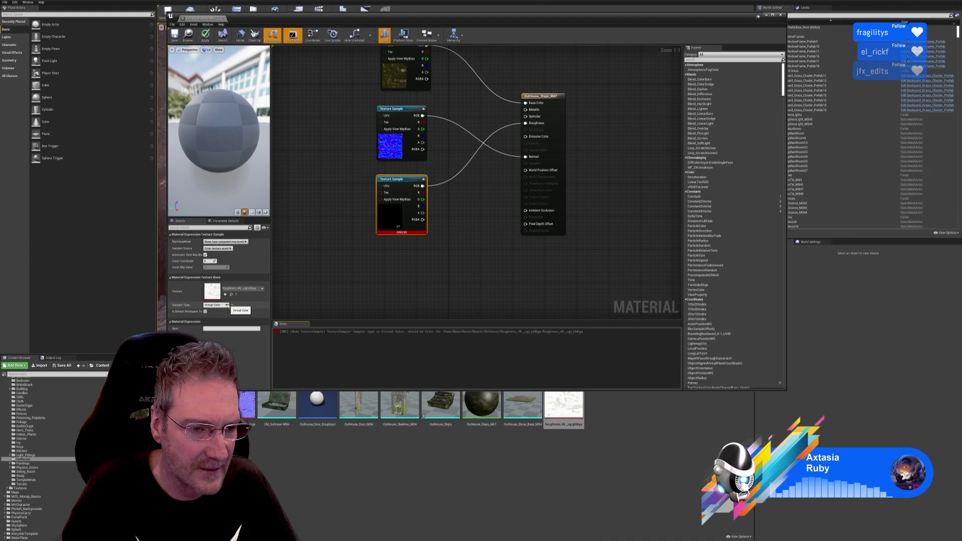
click(218, 310)
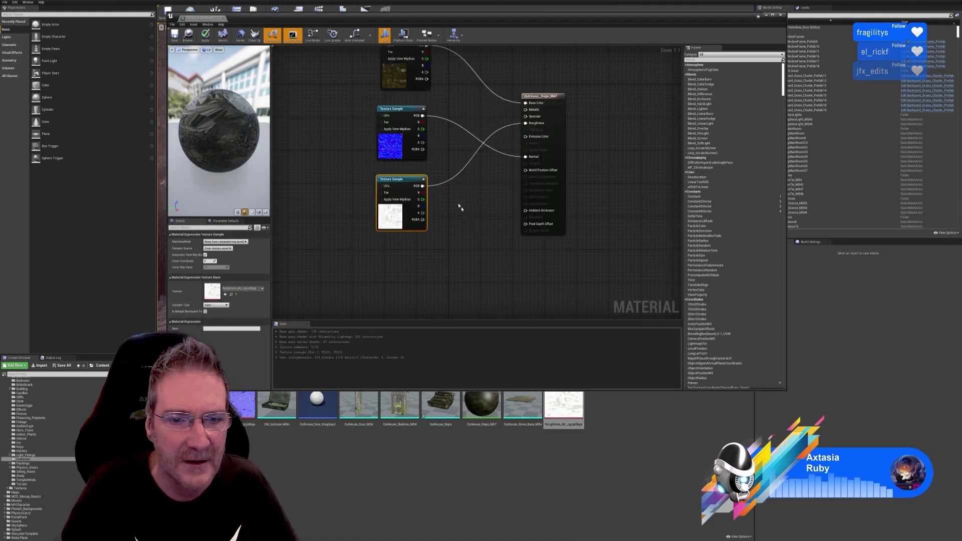
- Apply and save the steps material and close its editor
click(205, 36)
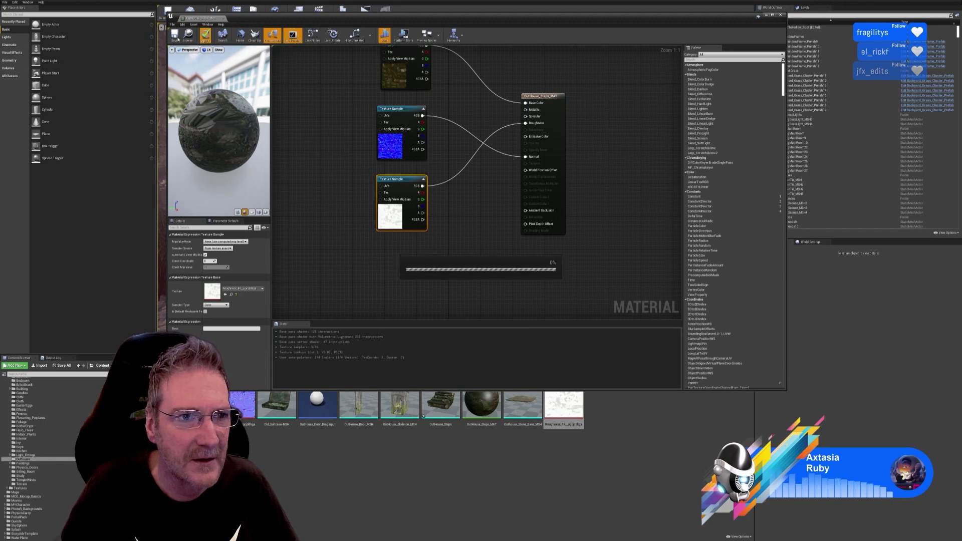
click(174, 36)
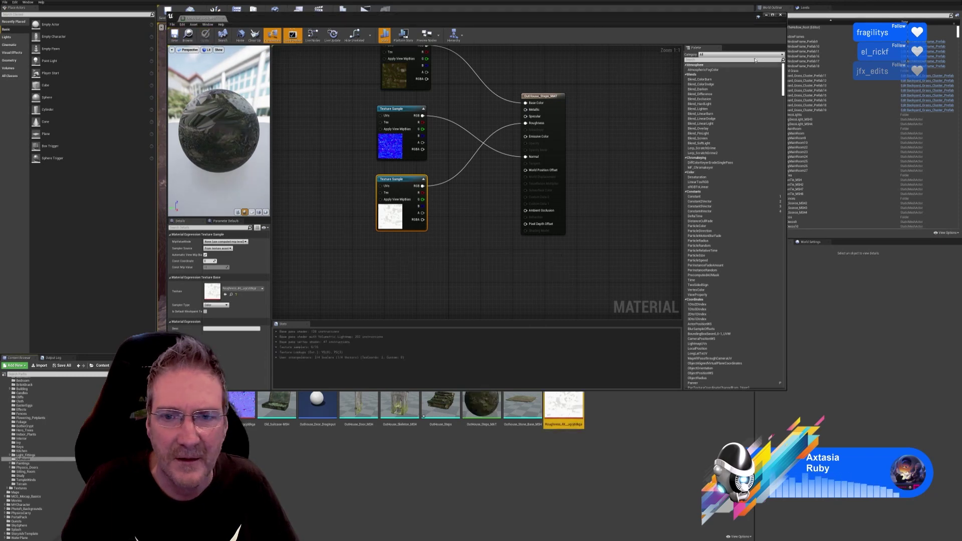
click(781, 15)
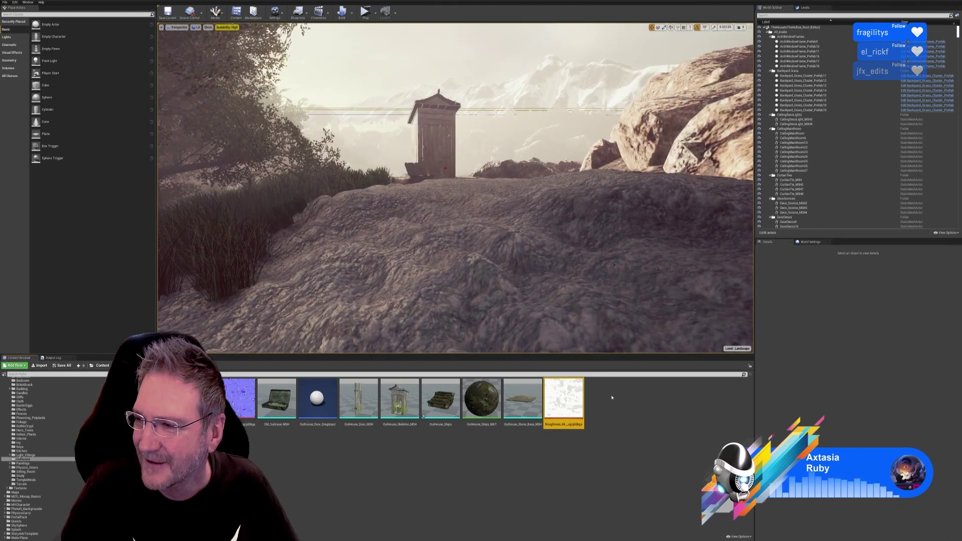
- Deselect the roughness texture asset and save all unsaved levels and assets in the project
click(359, 456)
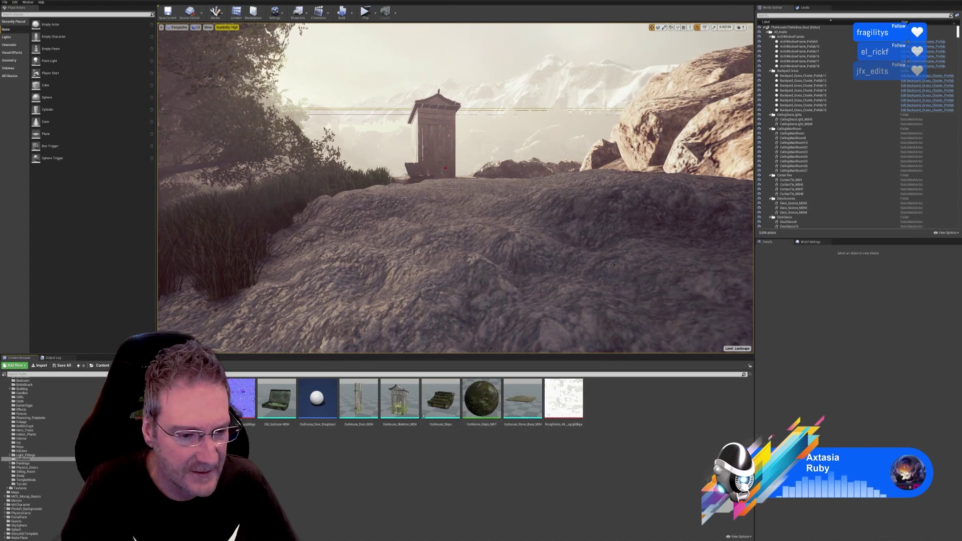
click(5, 2)
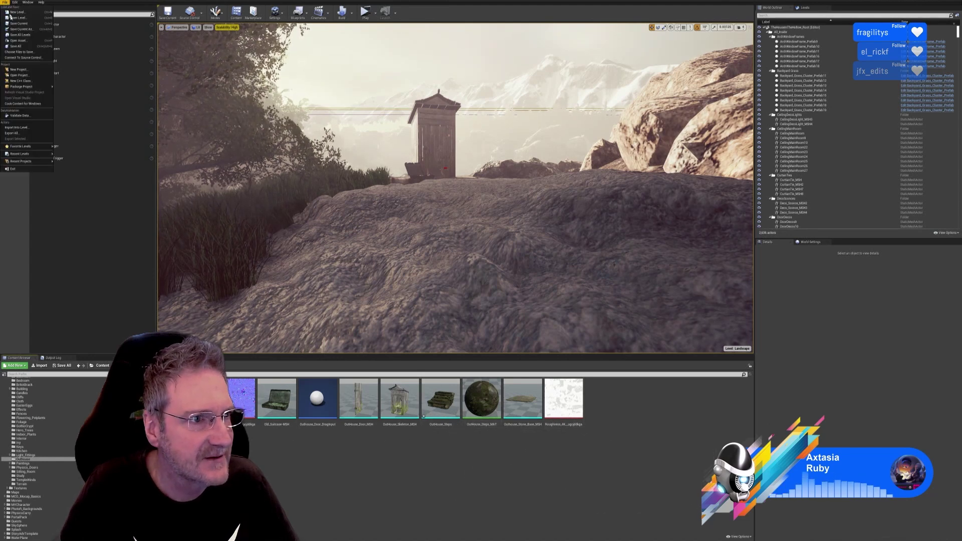
click(19, 47)
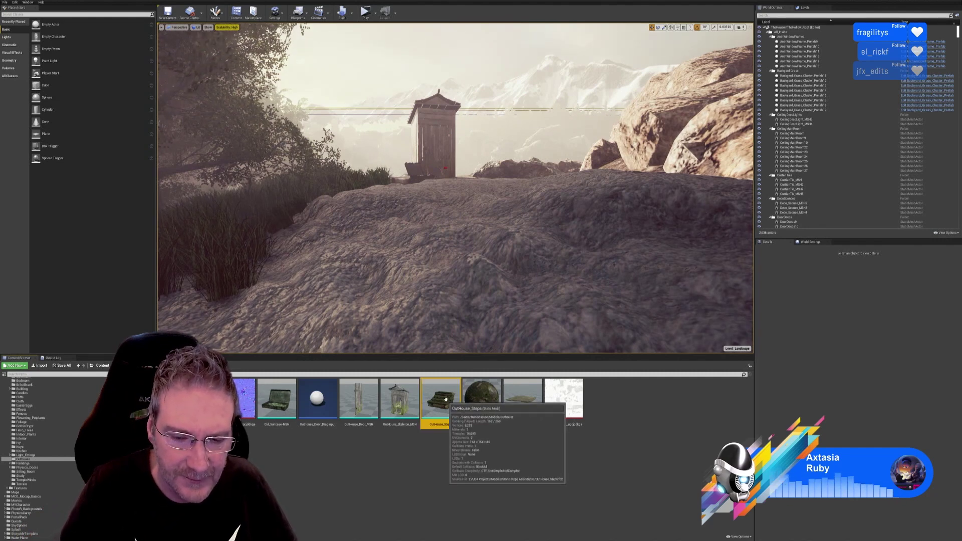
- Place the OutHouse_Steps mesh on the rocky slope below the outhouse and scale it up uniformly to about twice its size
drag(441, 398, 490, 264)
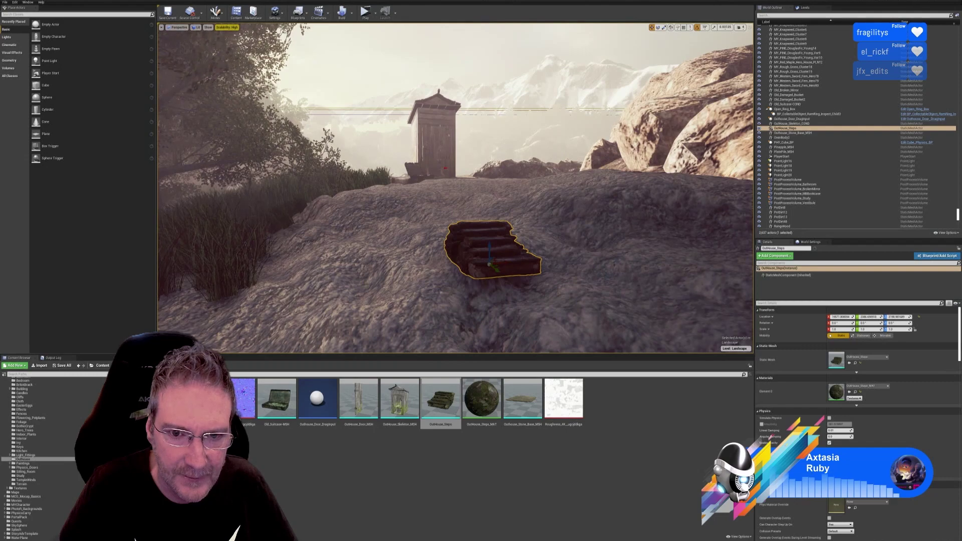
right_drag(520, 268, 498, 302)
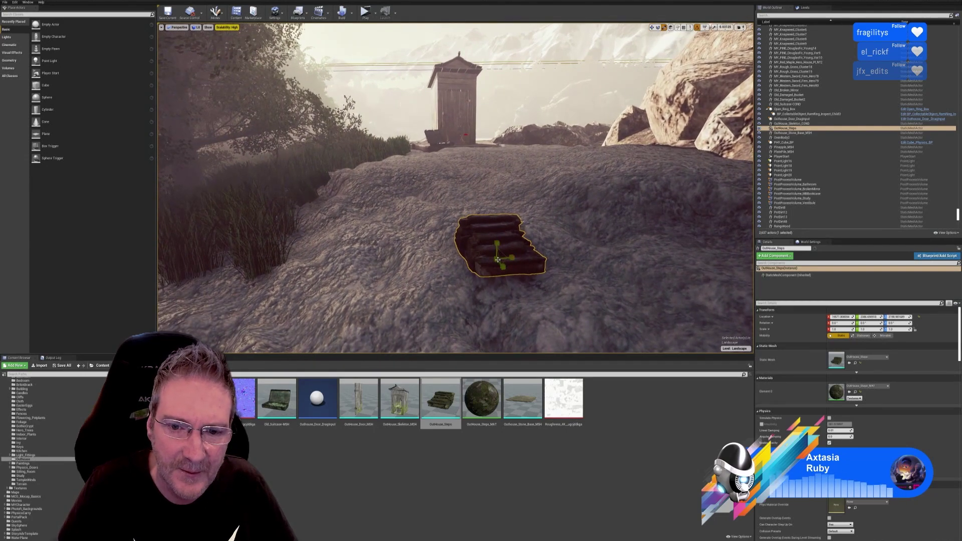
drag(498, 260, 514, 239)
right_drag(583, 199, 584, 220)
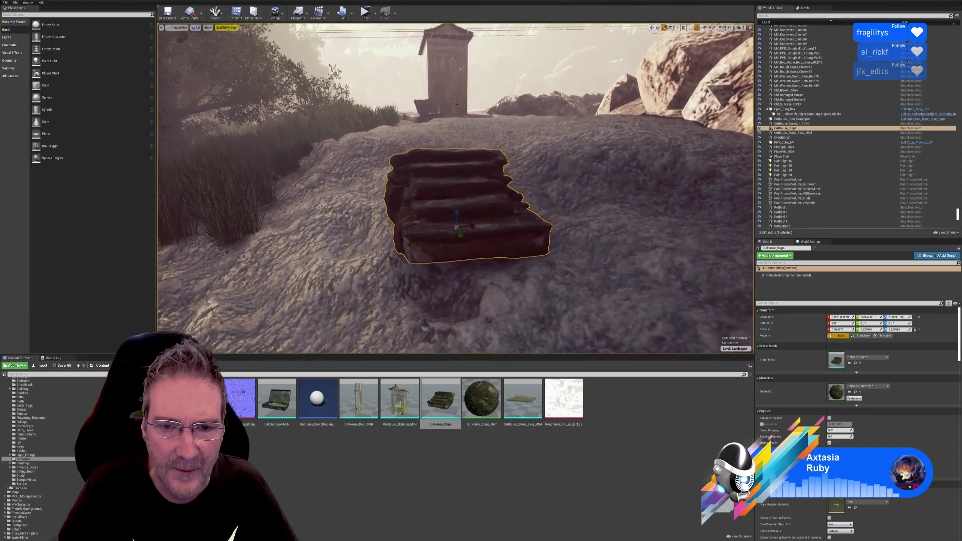
right_drag(489, 301, 491, 237)
mouse_move(484, 236)
mouse_down()
mouse_move(496, 235)
mouse_move(481, 232)
mouse_up()
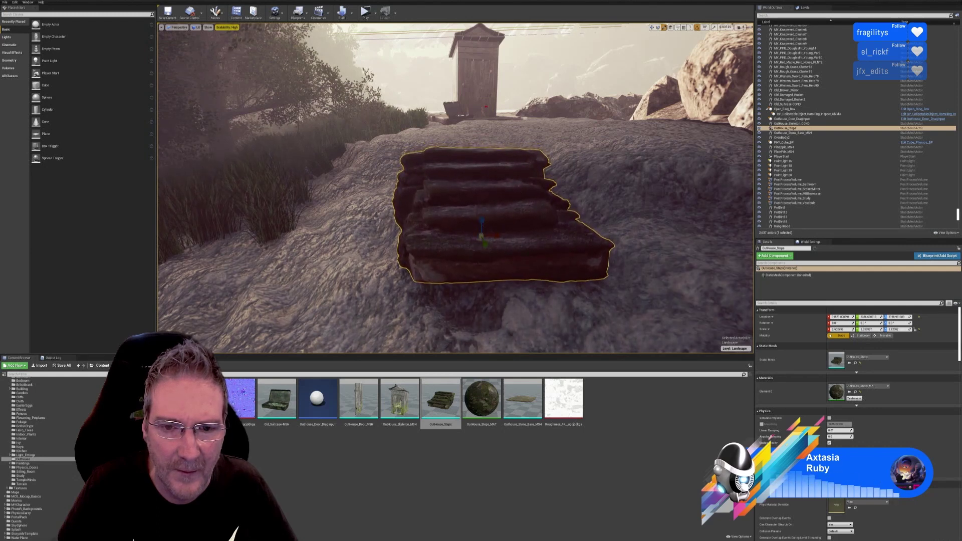
- Rotate the steps about 20° around the vertical axis and shift them back along the slope in front of the outhouse
click(658, 27)
drag(512, 235, 512, 239)
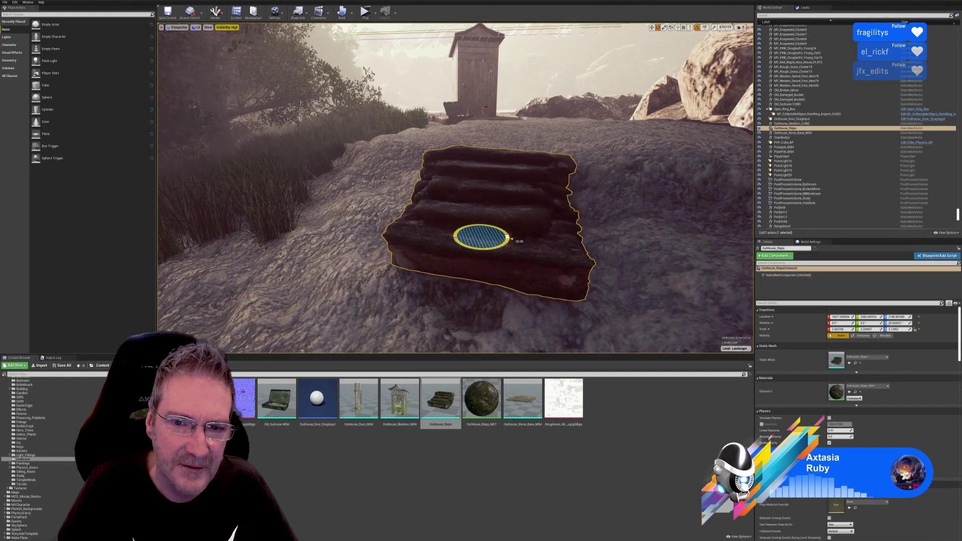
right_drag(512, 240, 616, 227)
key(s)
key(a)
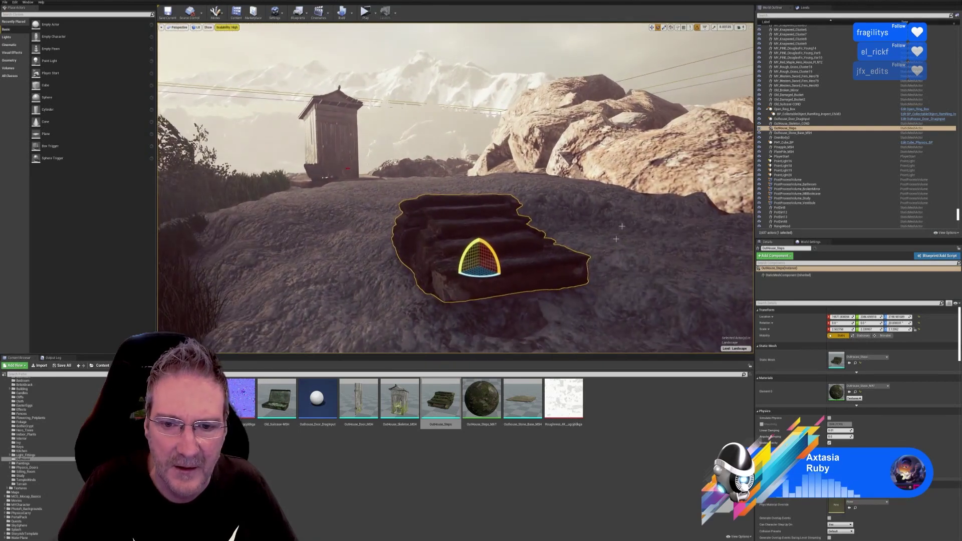
key(w)
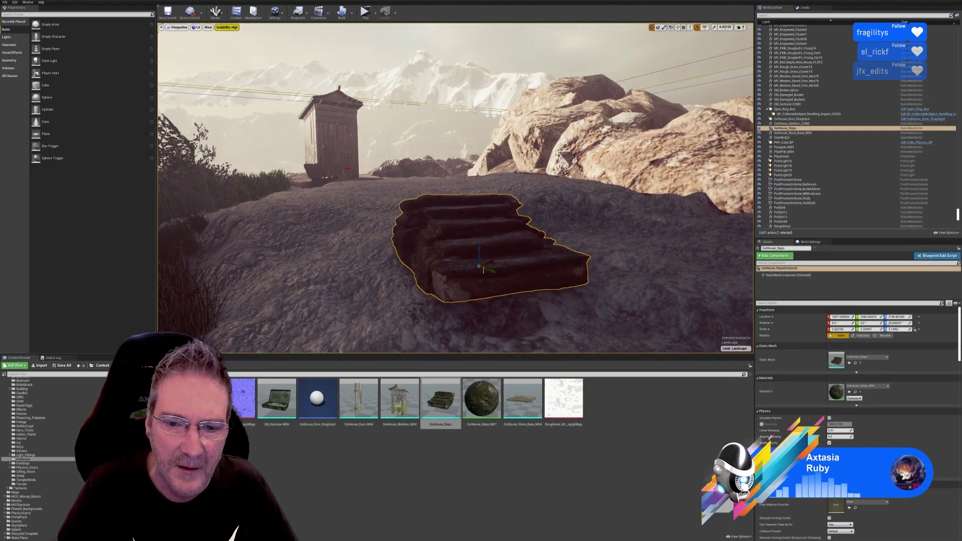
drag(483, 270, 441, 254)
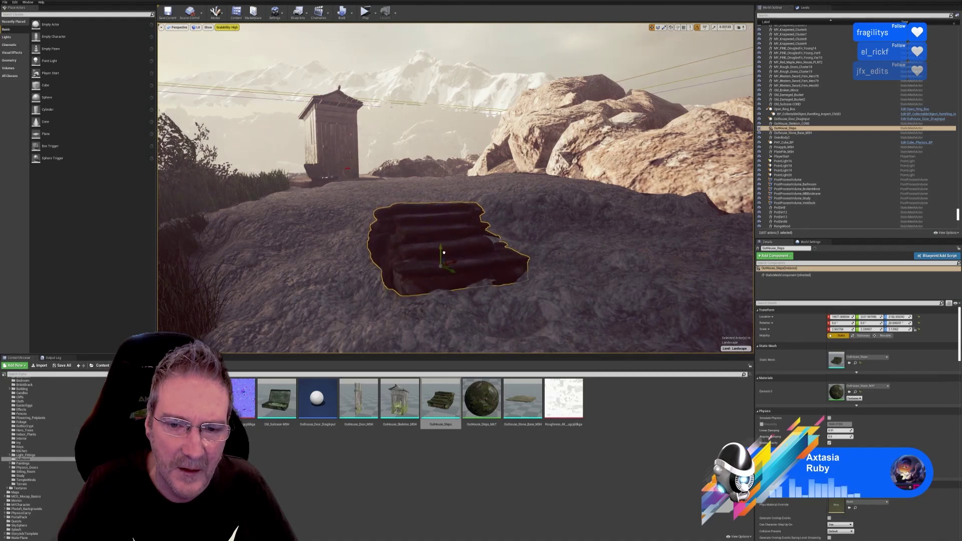
- Check the steps from the side and slide them further up the slope along their depth
mouse_move(515, 263)
right_down()
mouse_move(321, 261)
mouse_move(494, 273)
mouse_move(517, 266)
right_up()
key(d)
key(s)
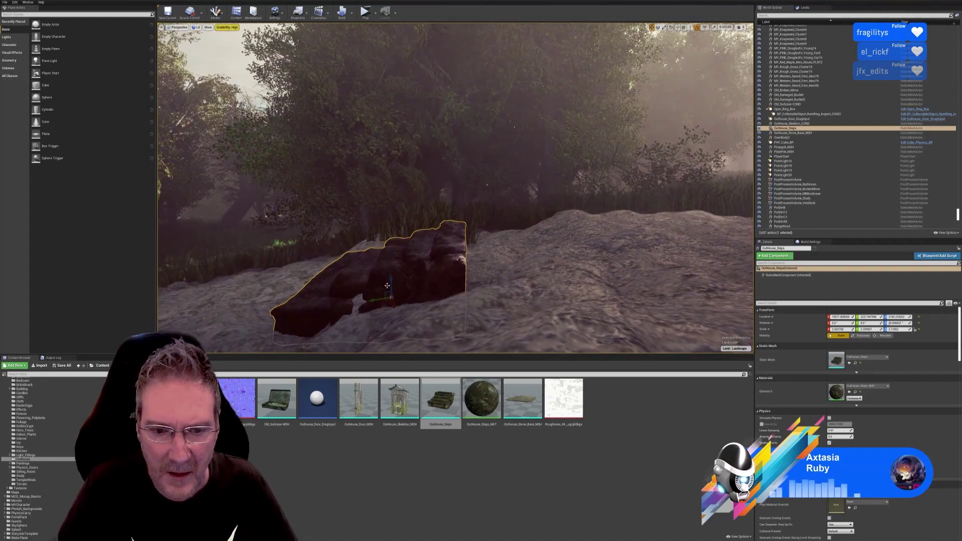
drag(373, 300, 467, 308)
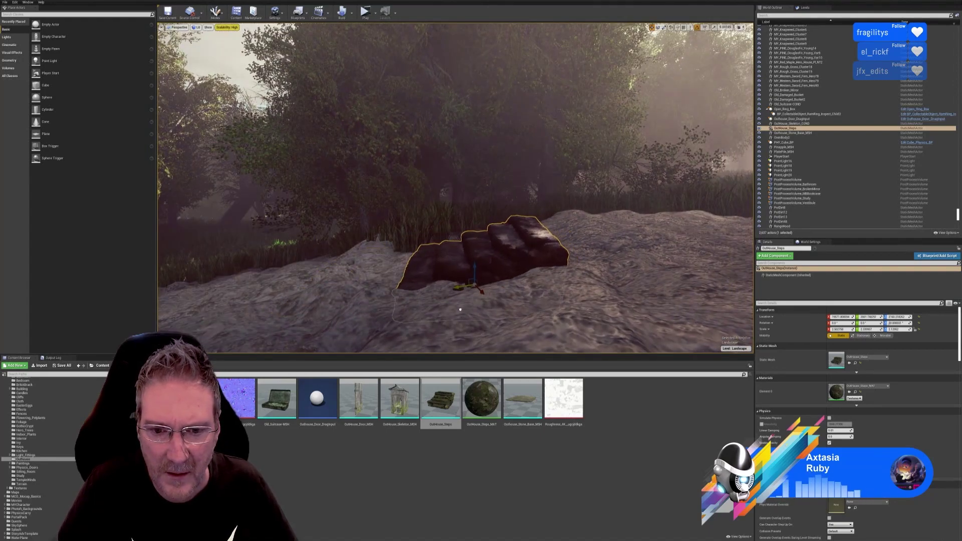
- Reposition the steps on the path to the outhouse, sinking their lower edge into the rocky ground
right_drag(560, 256, 631, 246)
key(d)
key(a)
key(s)
right_drag(537, 267, 561, 255)
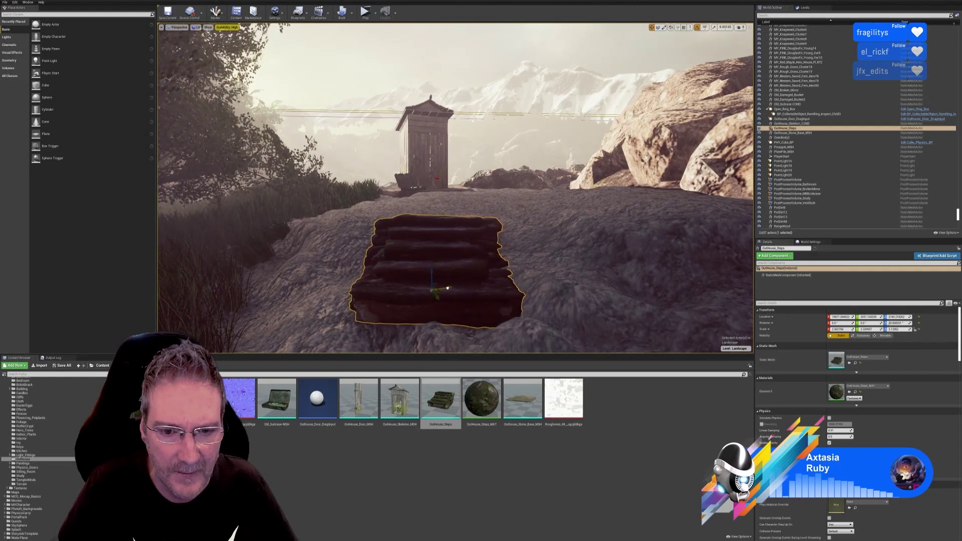
right_drag(548, 287, 493, 233)
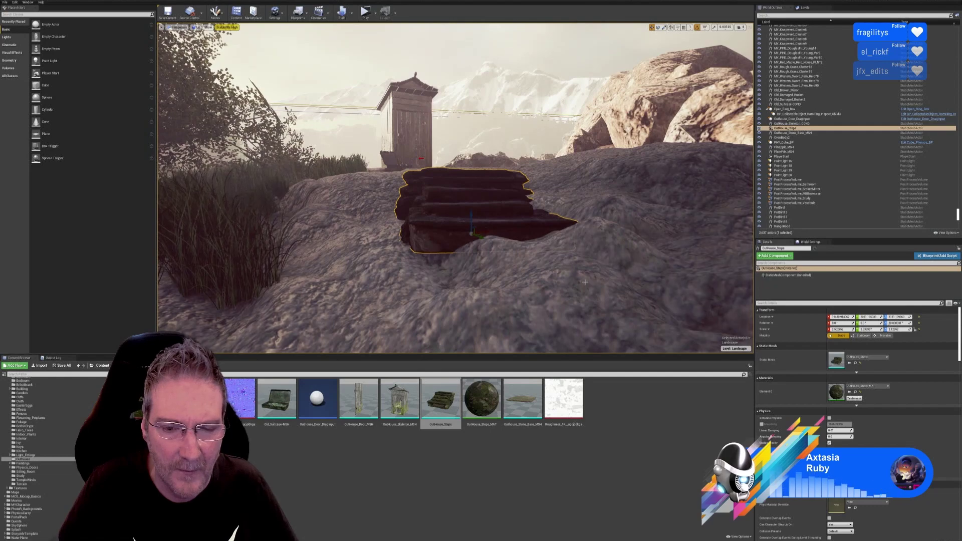
- Inspect the steps from the front and behind, and move them sideways across the slope toward the large boulders
key(d)
mouse_move(585, 282)
right_down()
mouse_move(564, 282)
mouse_move(591, 282)
right_up()
key(a)
key(d)
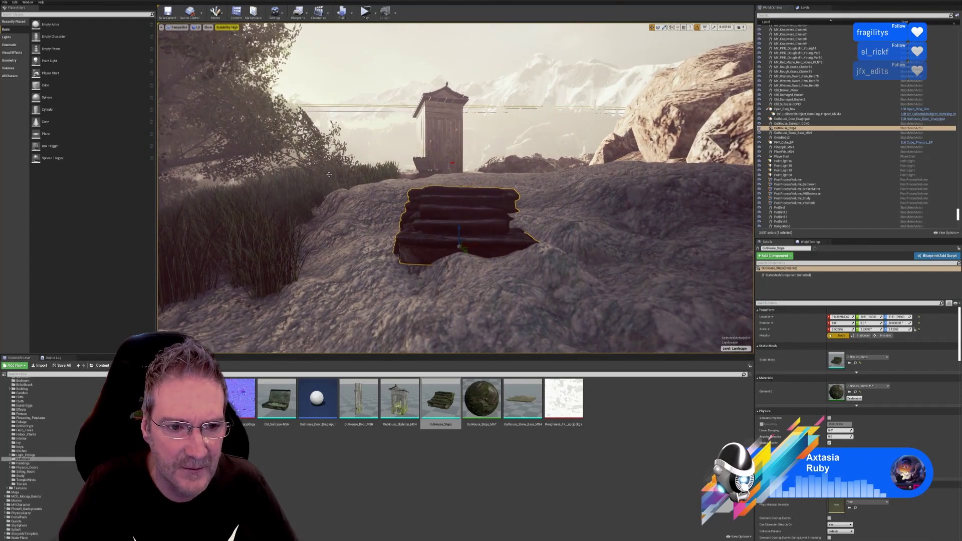
right_drag(558, 208, 451, 218)
key(w)
key(d)
right_drag(556, 210, 539, 211)
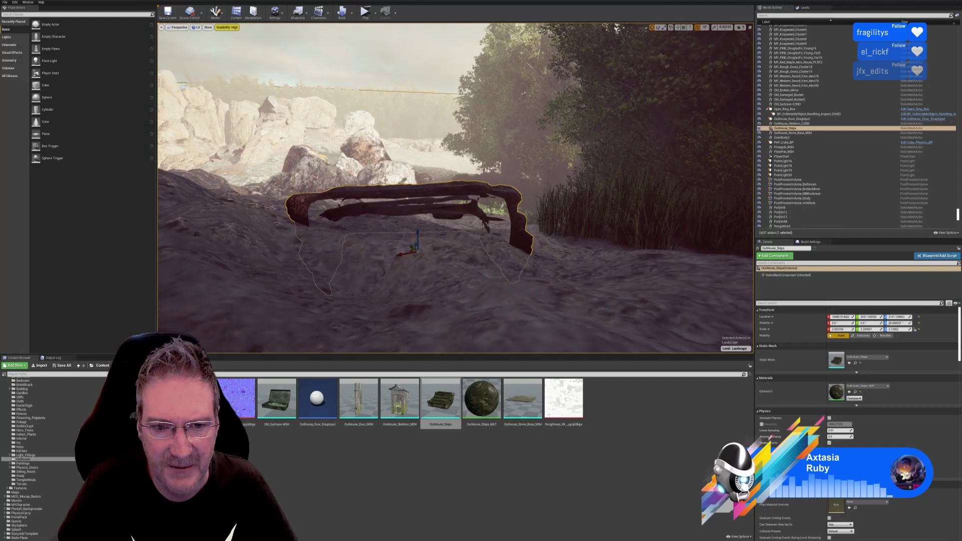
key(a)
right_drag(539, 210, 544, 181)
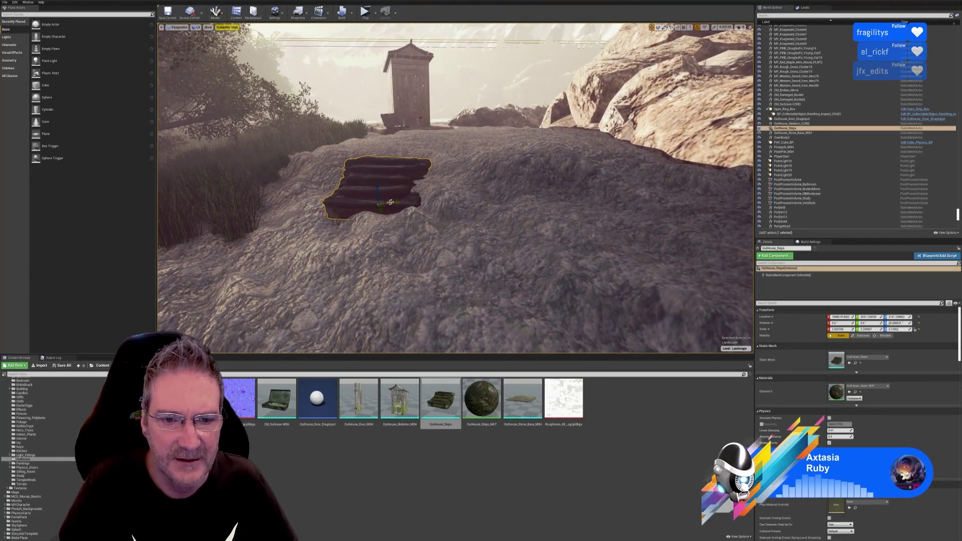
drag(386, 206, 528, 198)
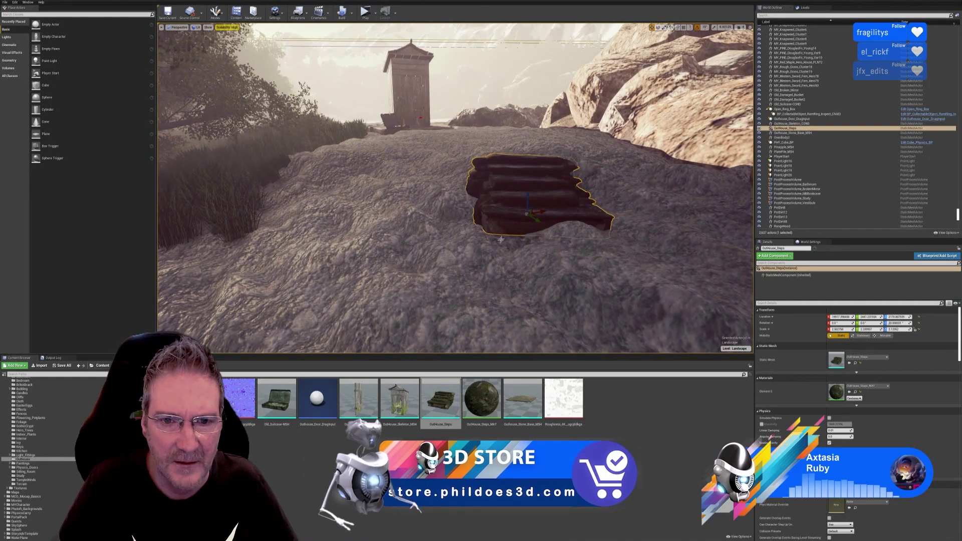
- Examine the steps' placement on the slope from a distance, from the side and from behind
right_drag(528, 199, 472, 175)
key(d)
key(s)
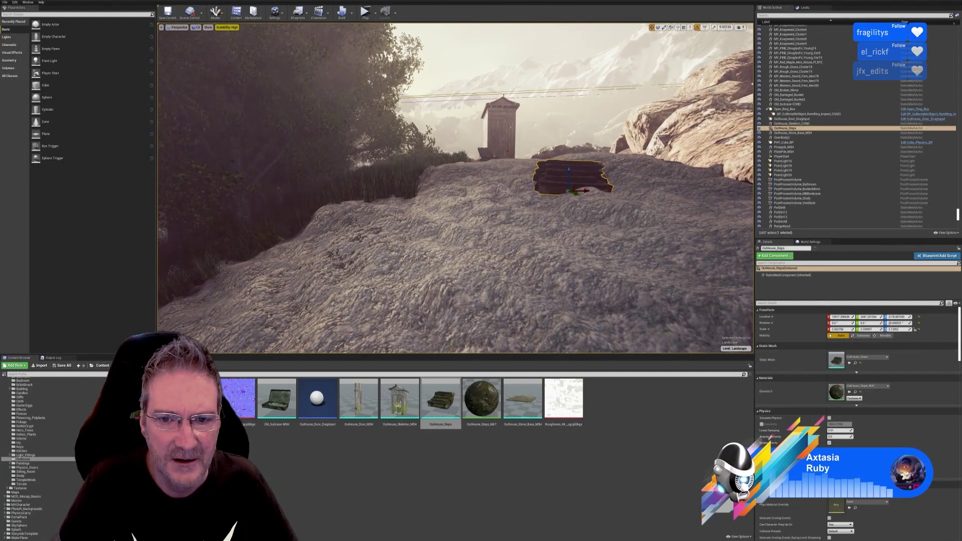
right_drag(500, 142, 562, 137)
key(w)
key(w)
key(s)
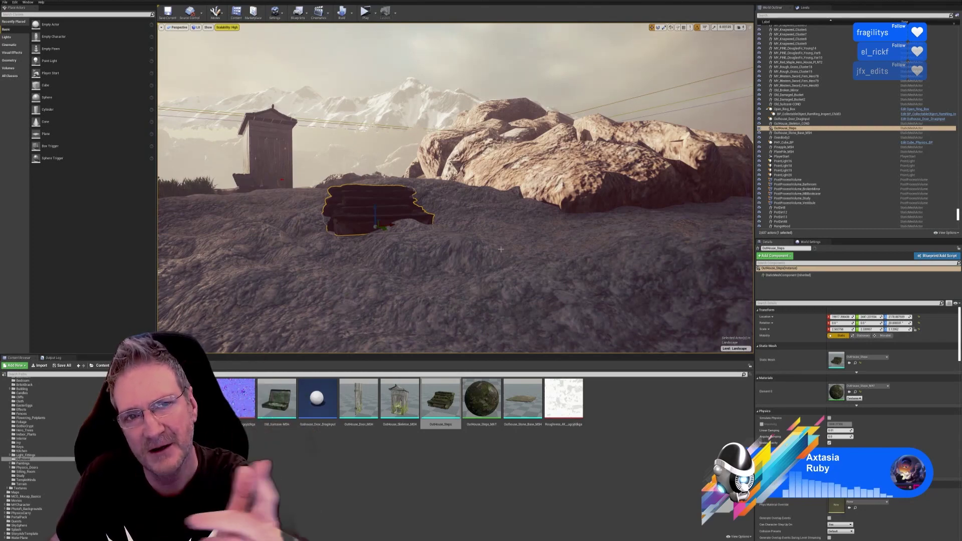
right_drag(440, 255, 470, 271)
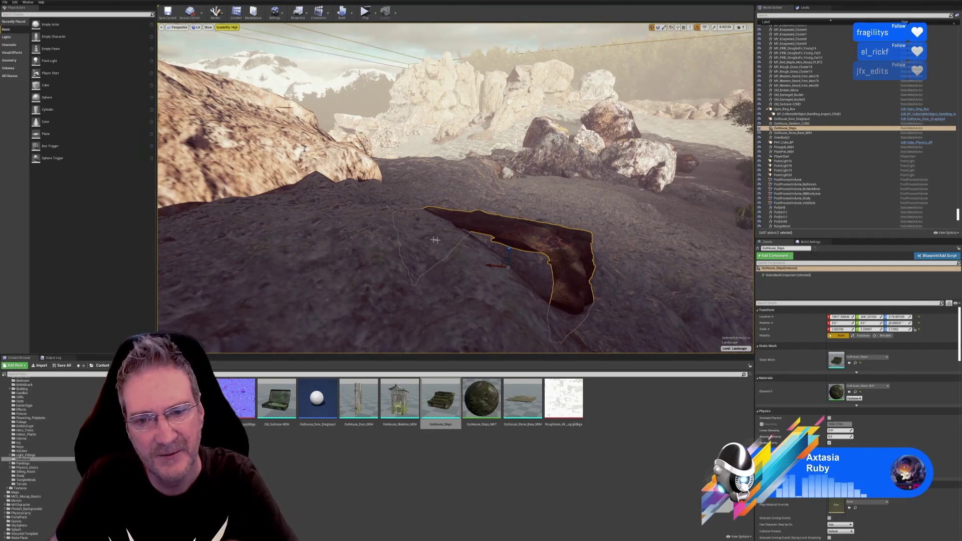
right_drag(495, 291, 495, 291)
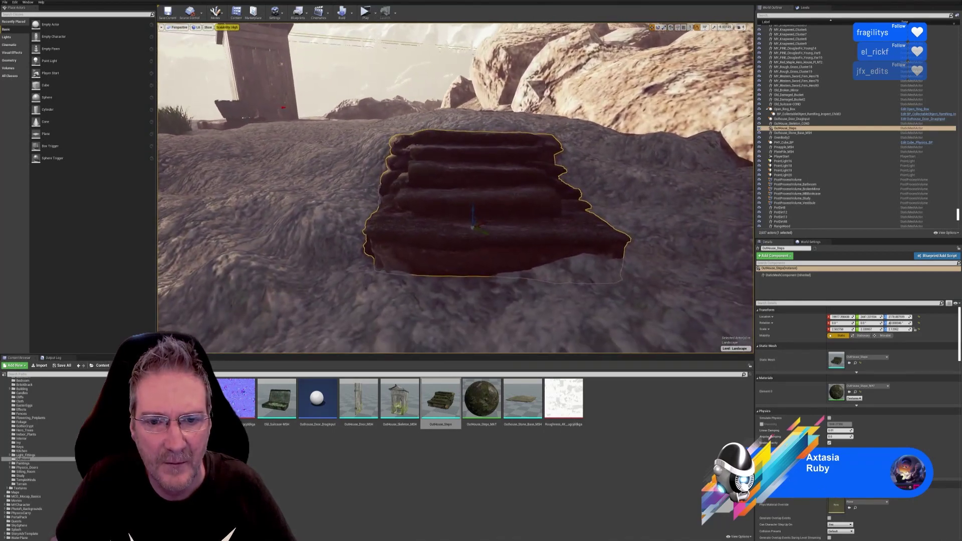
- Examine the steps' surface texture and colour up close against the surrounding rock
right_drag(454, 201, 407, 222)
key(s)
key(w)
key(w)
key(s)
key(s)
key(w)
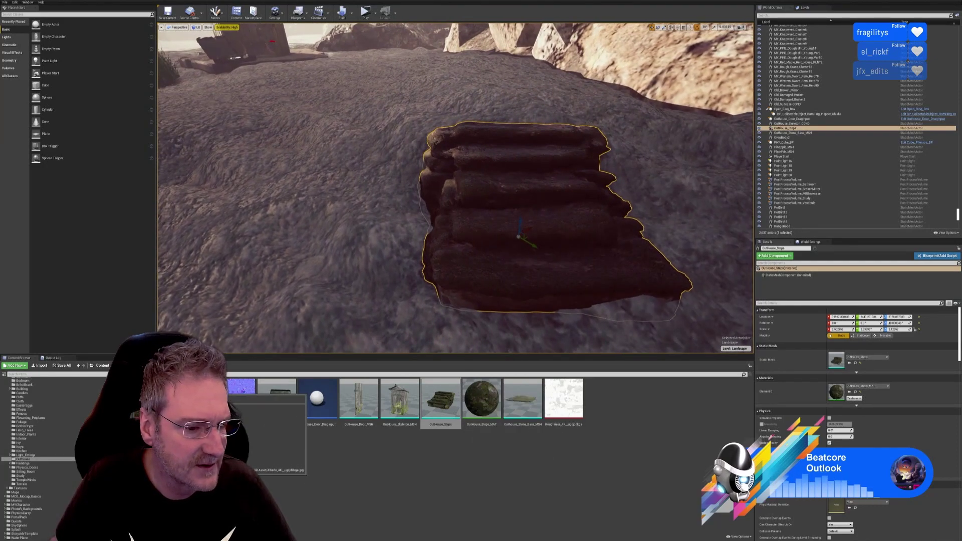
- Raise the Brightness adjustment of the steps' albedo texture, save the texture and close its editor
double_click(241, 396)
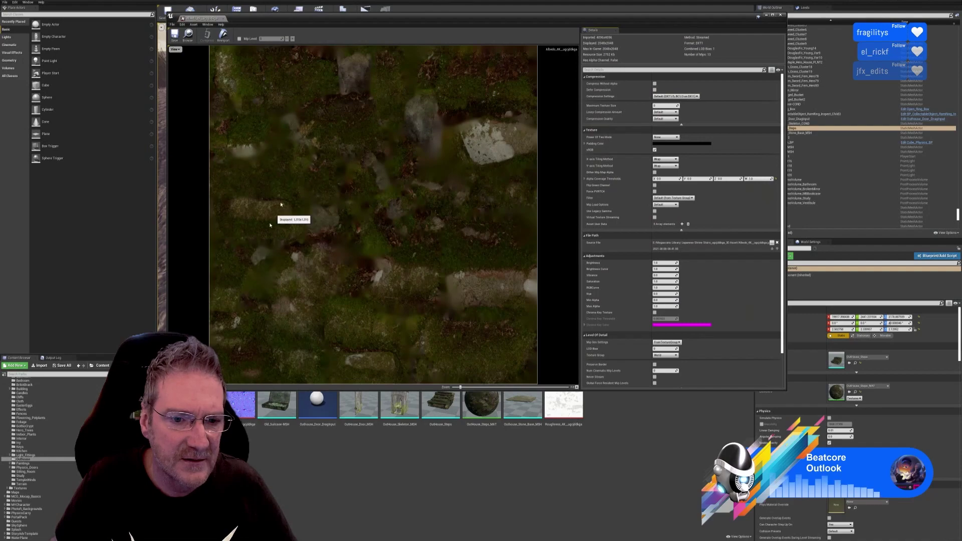
click(782, 16)
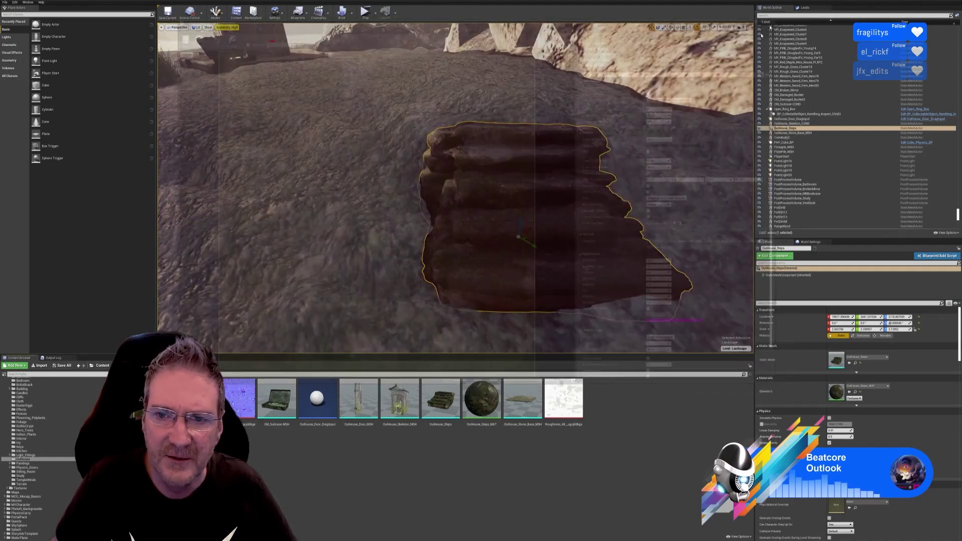
double_click(241, 398)
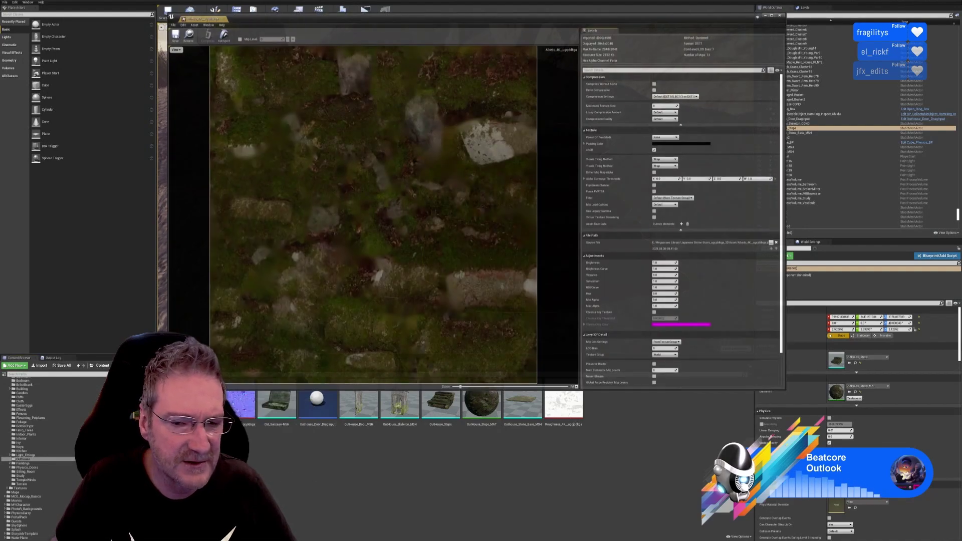
scroll(726, 239, down, 2)
scroll(726, 240, down, 1)
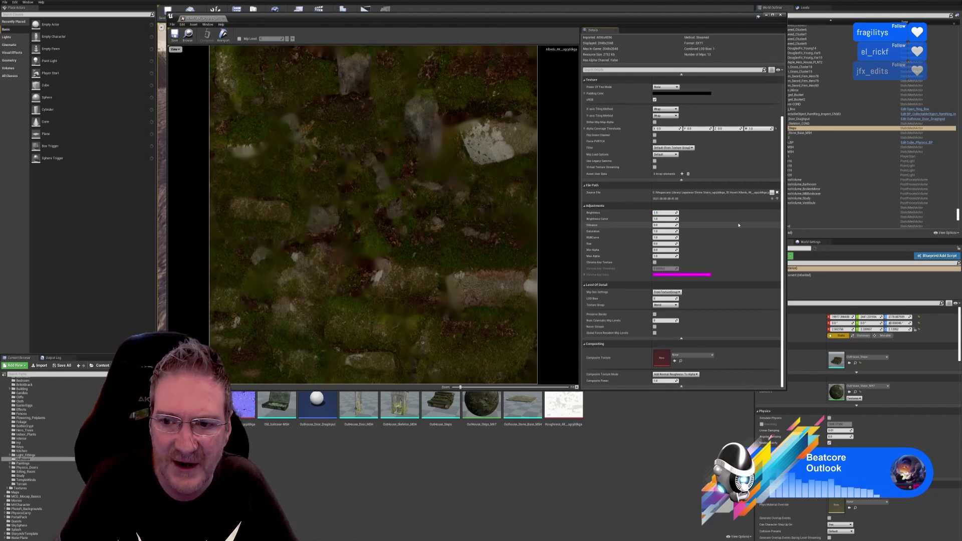
key(Return)
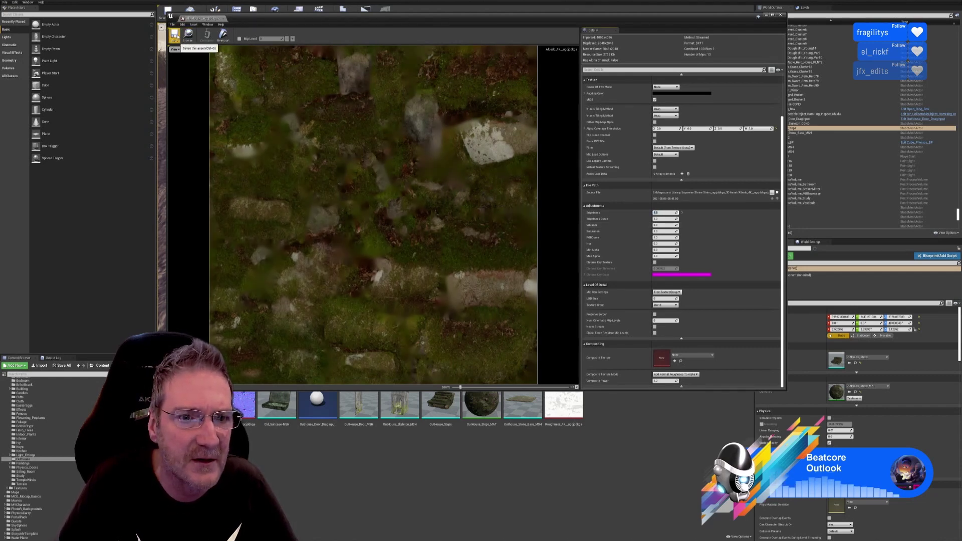
click(175, 35)
click(781, 15)
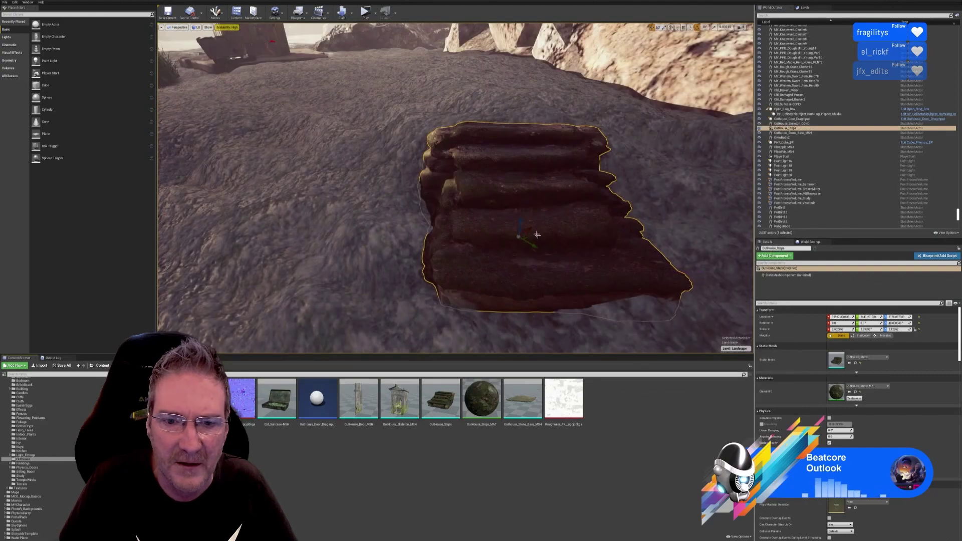
- Inspect the steps' material graph, checking the albedo and normal texture samples and their settings, and close the material editor
right_drag(455, 188, 296, 183)
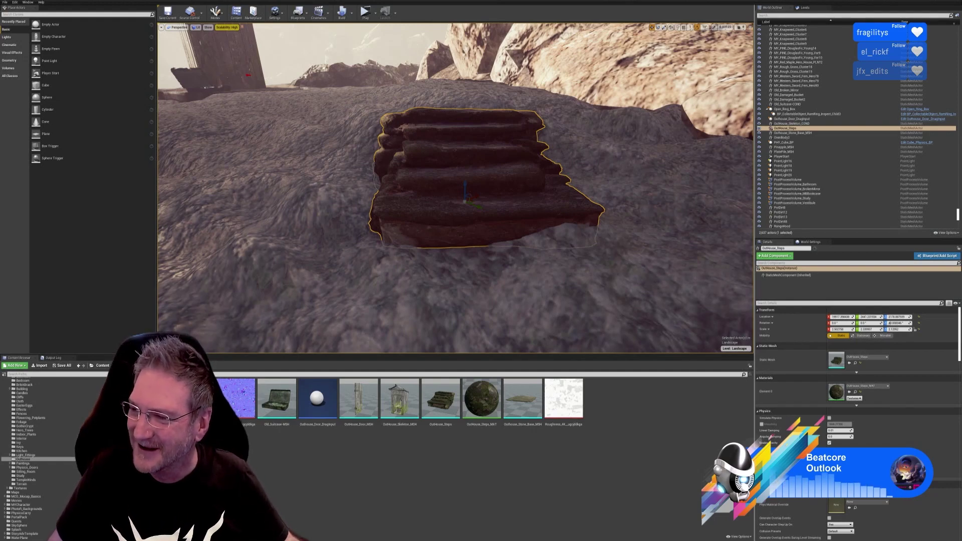
key(s)
mouse_move(515, 274)
right_down()
mouse_move(502, 268)
mouse_move(515, 275)
right_up()
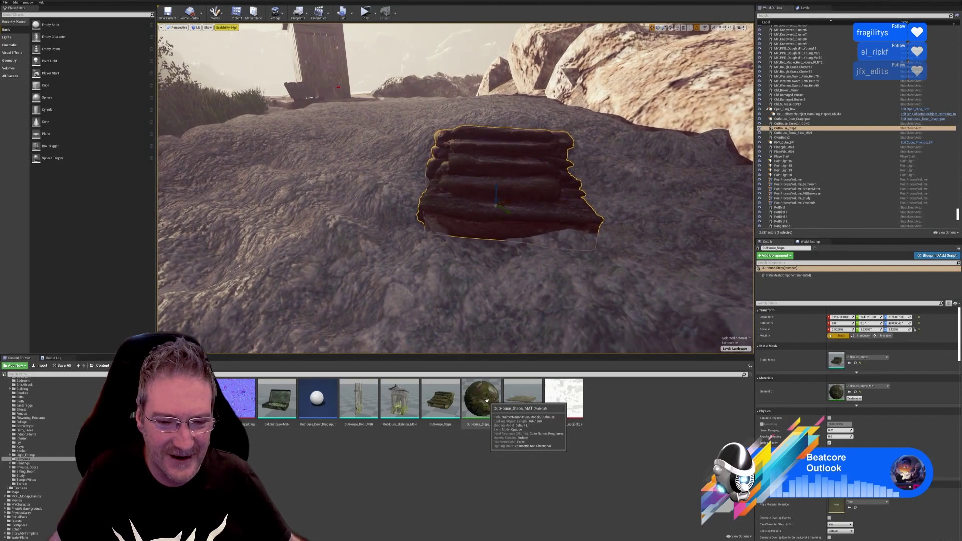
double_click(487, 402)
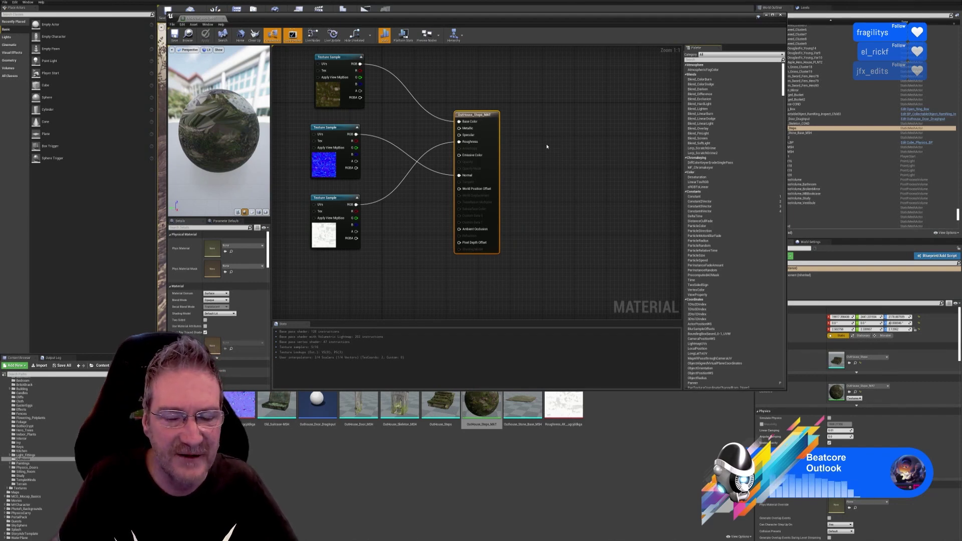
drag(546, 19, 563, 68)
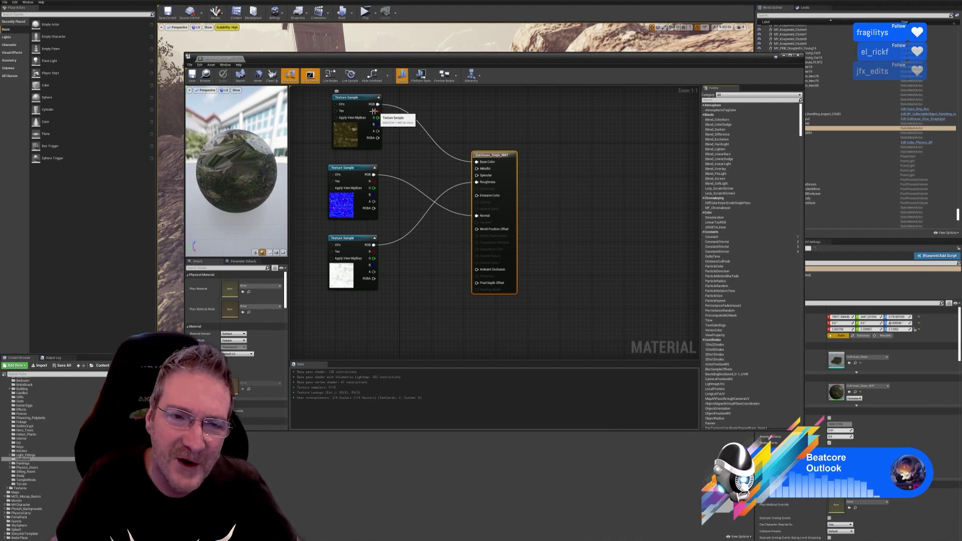
click(360, 121)
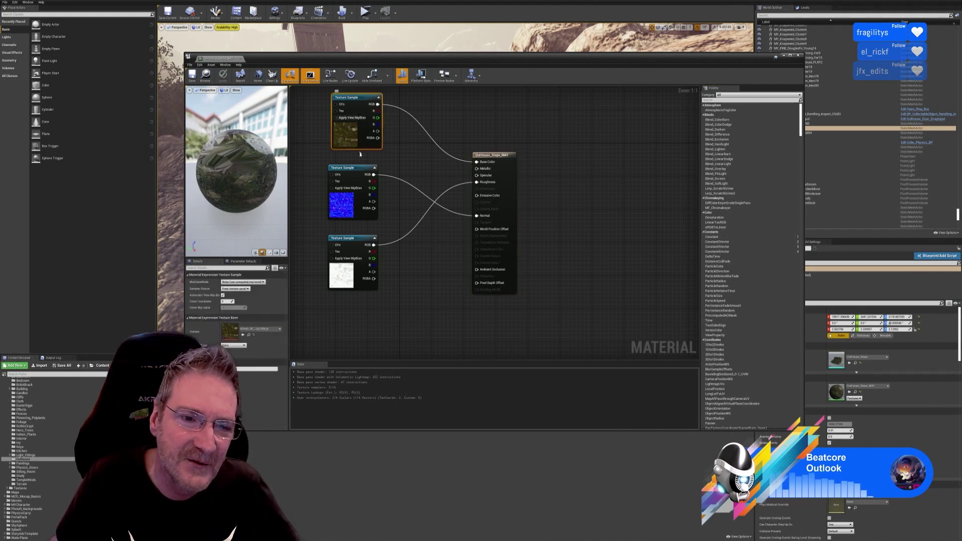
click(351, 178)
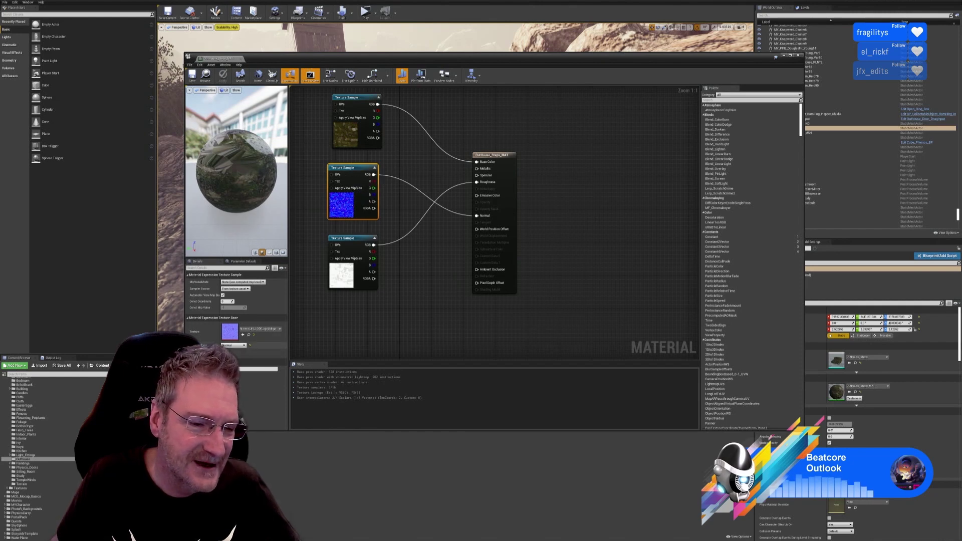
click(244, 346)
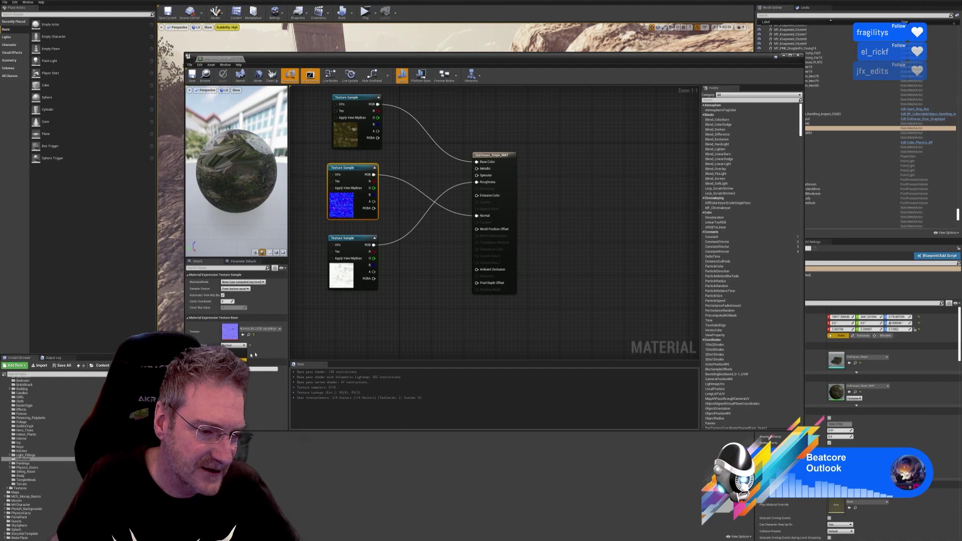
click(432, 309)
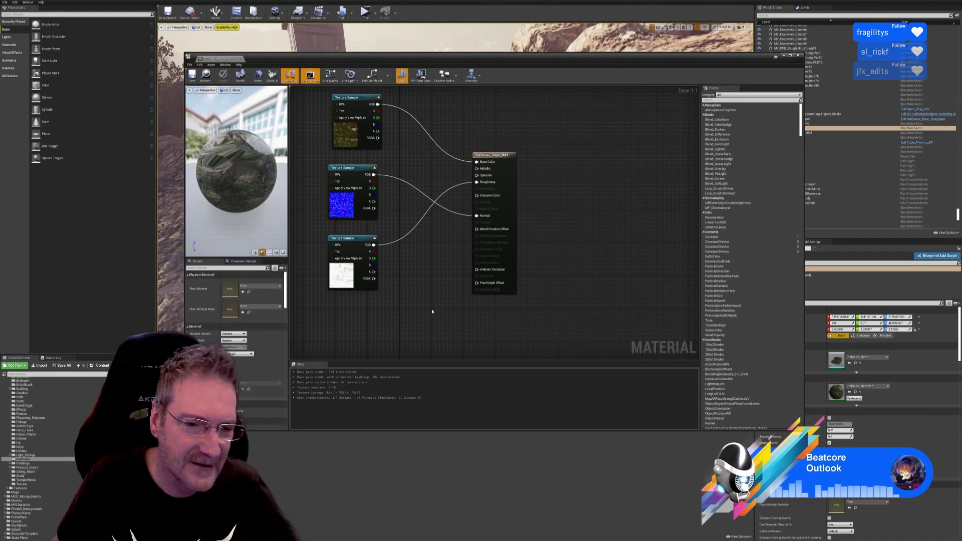
click(799, 55)
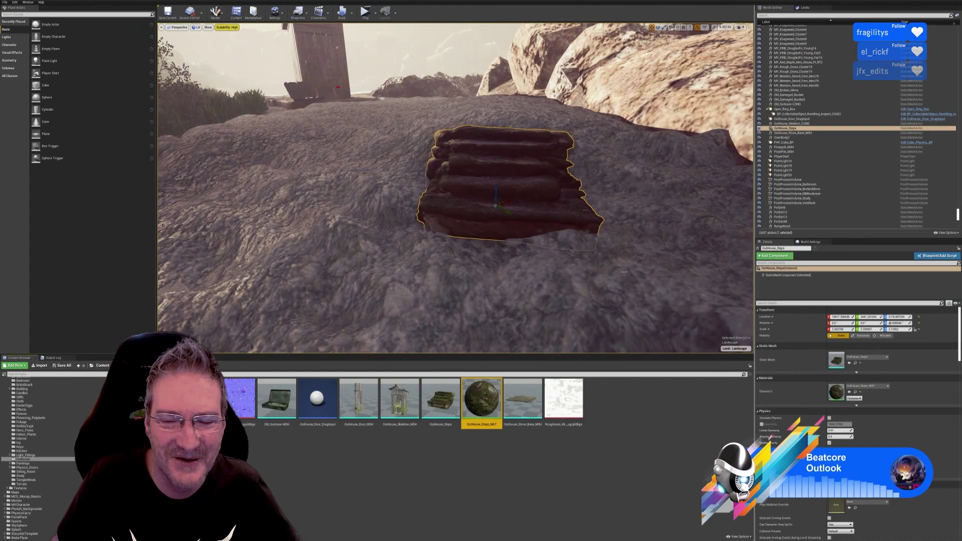
- Set the Brightness adjustment of the steps' albedo texture to 2, save the texture and close its editor
right_drag(624, 272, 644, 256)
key(w)
key(a)
key(w)
key(e)
key(s)
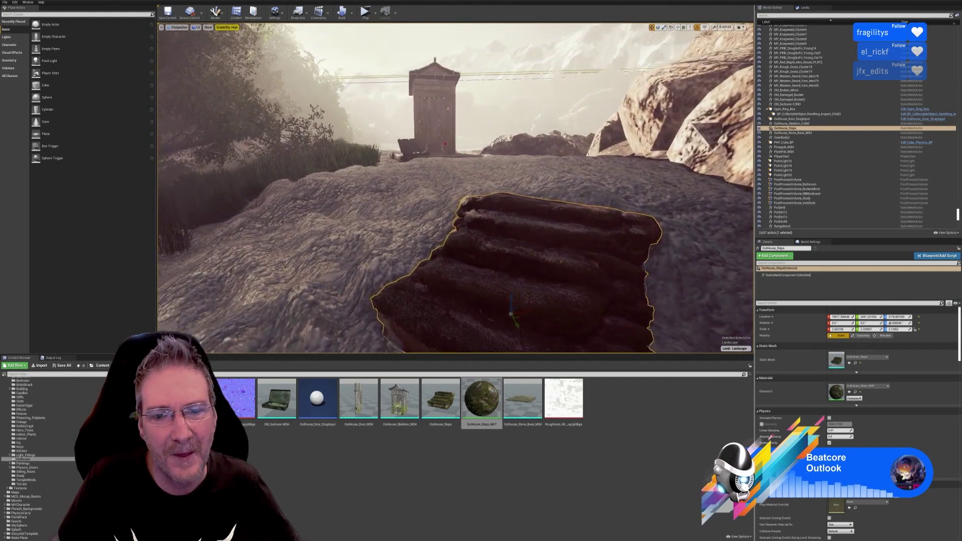
right_drag(576, 251, 574, 268)
double_click(154, 401)
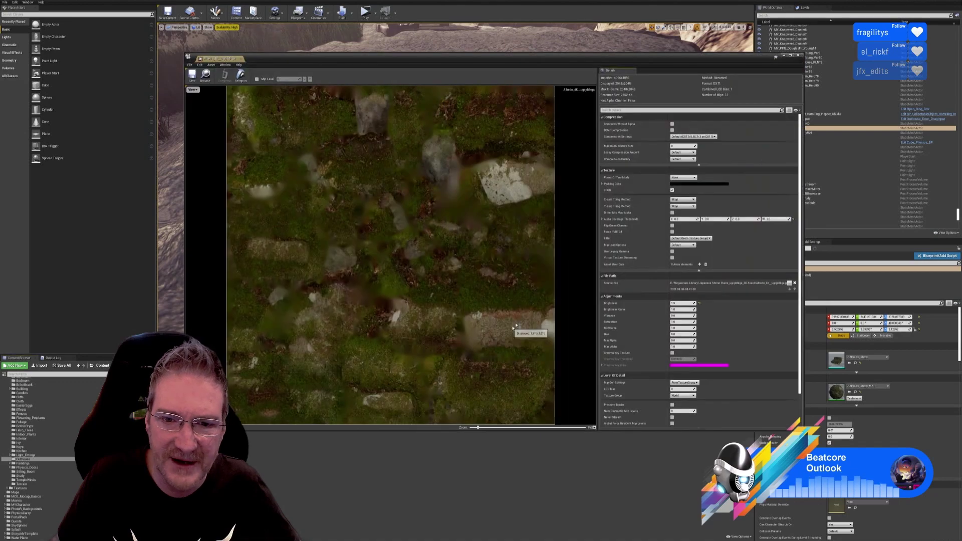
text(2)
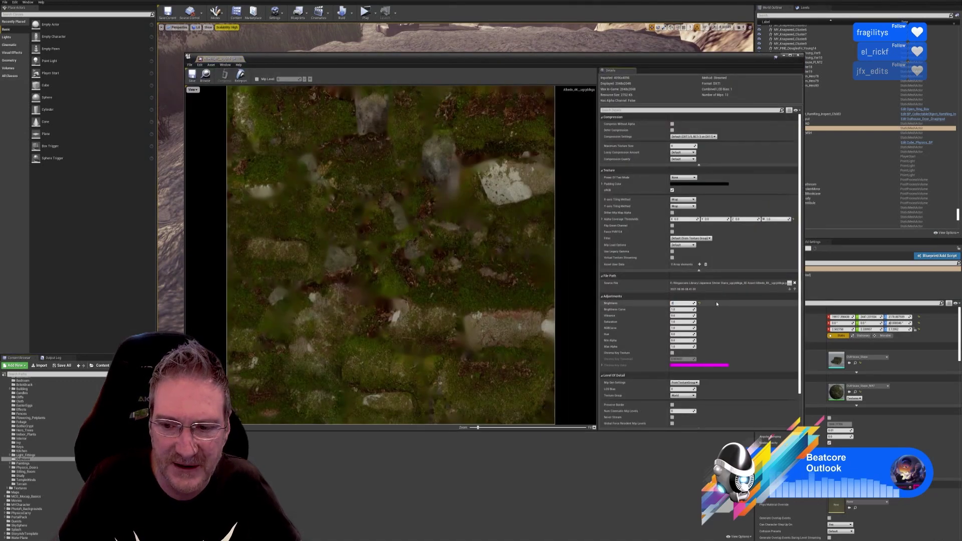
key(Return)
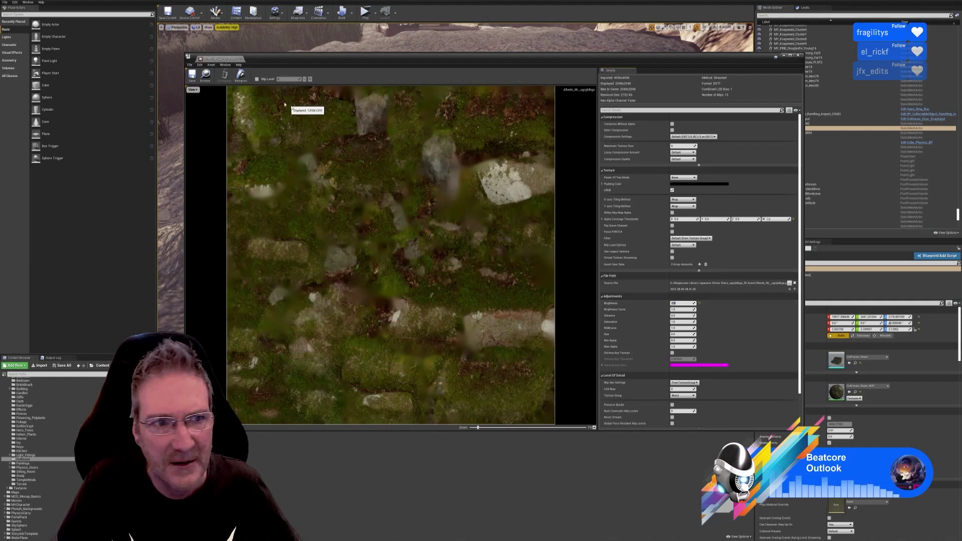
click(194, 80)
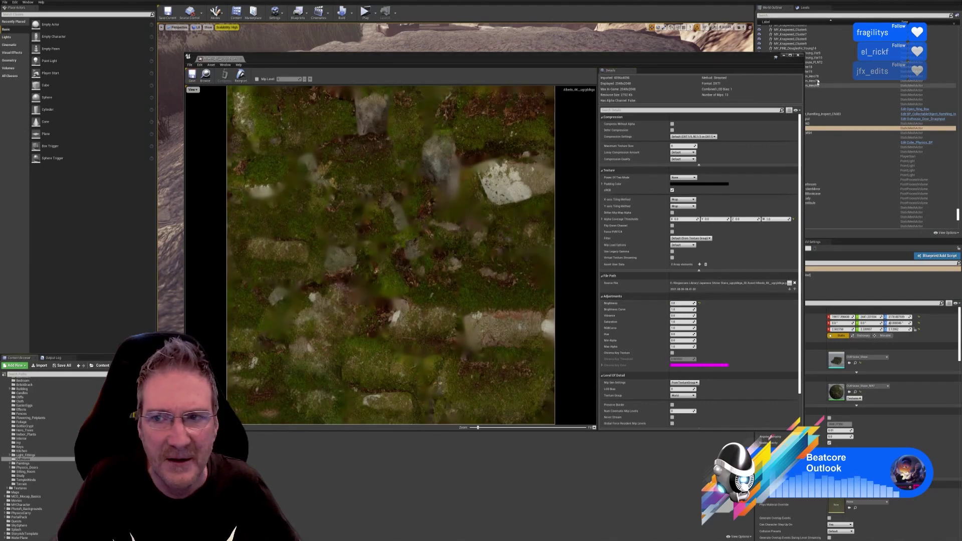
click(798, 55)
- Set the Brightness adjustment of the steps' albedo texture back to 1.0, save the texture and close its editor
right_drag(555, 252, 524, 253)
right_drag(396, 232, 394, 233)
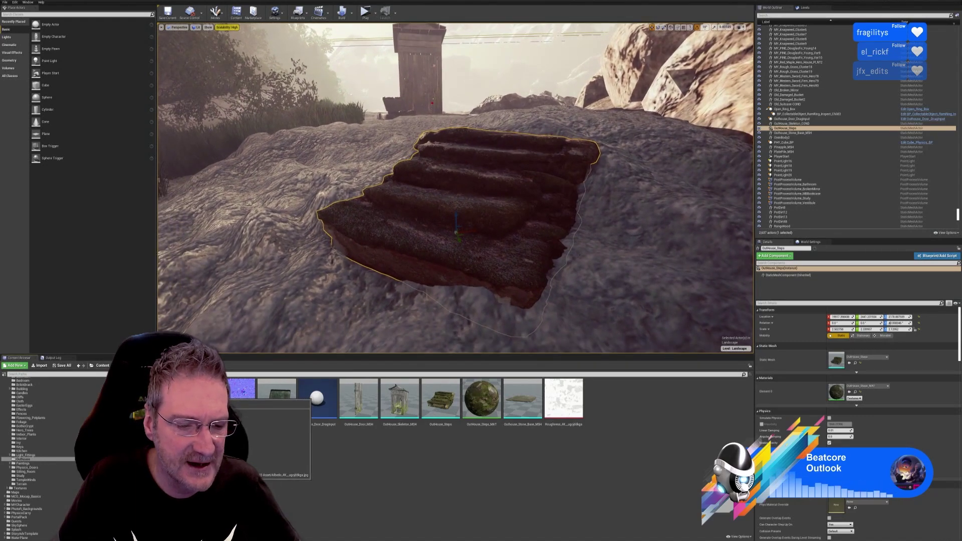
double_click(124, 394)
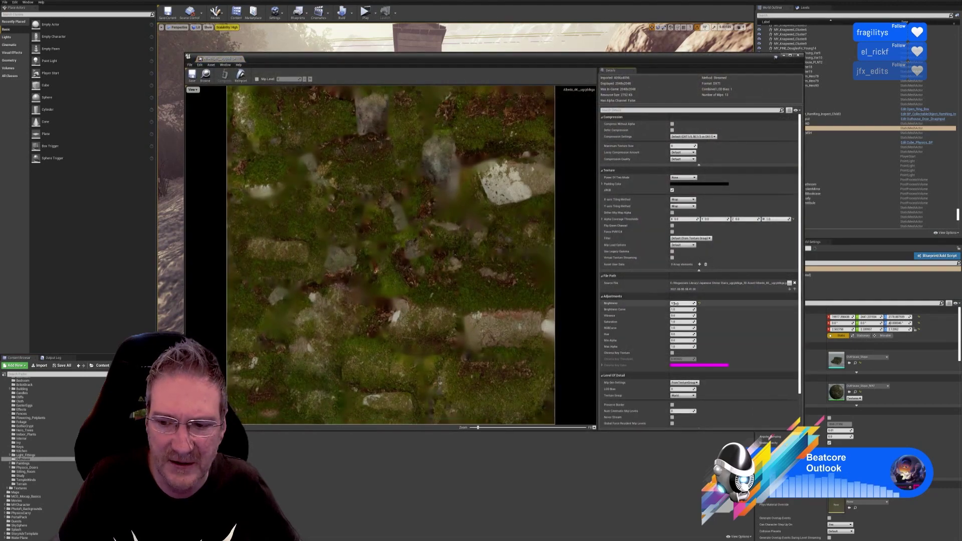
key(Return)
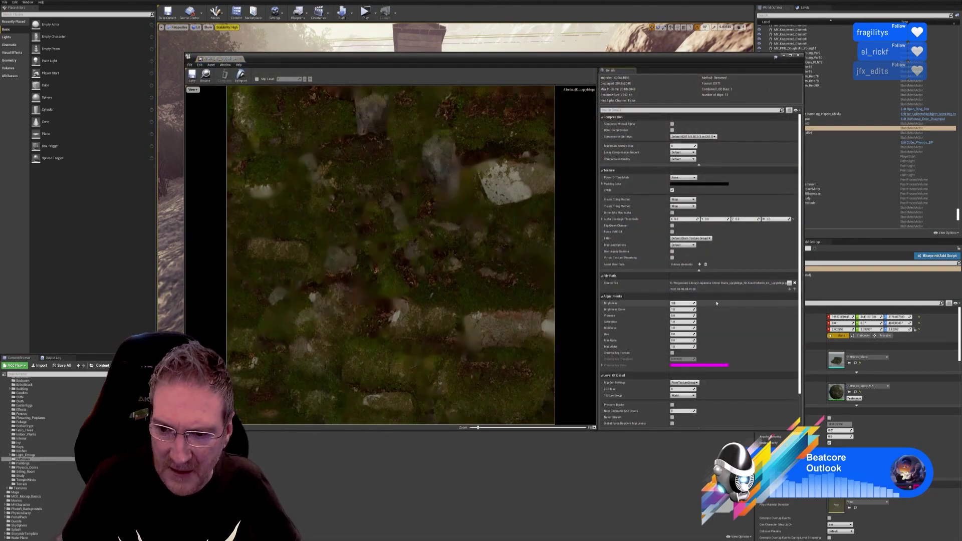
click(195, 78)
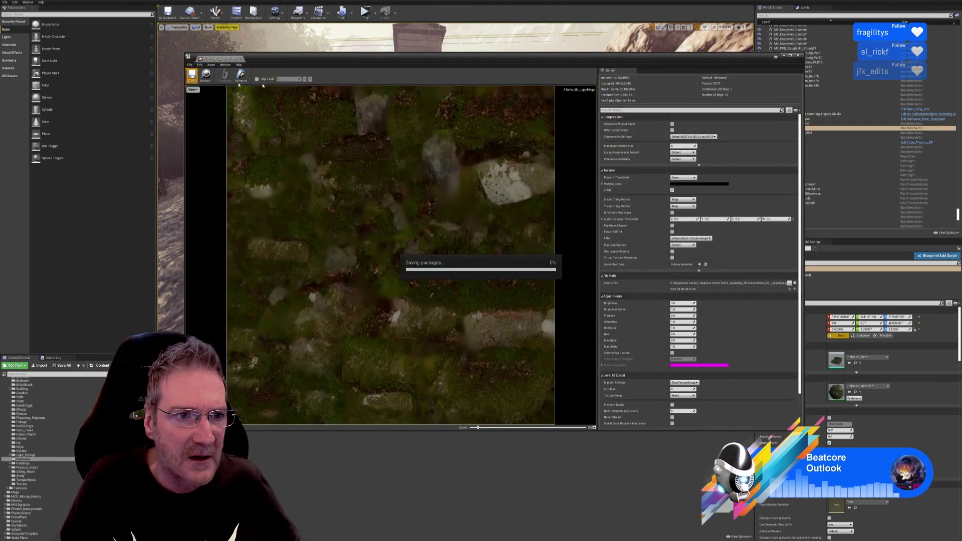
click(798, 55)
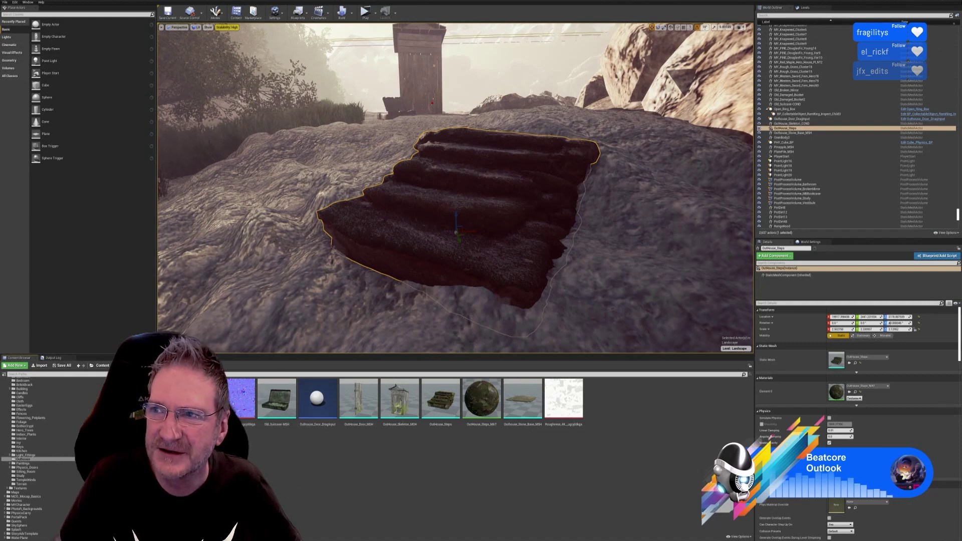
- Switch to Photoshop and open the steps' mossy albedo JPG from the stone steps folder under UE4 Projects > Models
click(943, 1)
key(super)
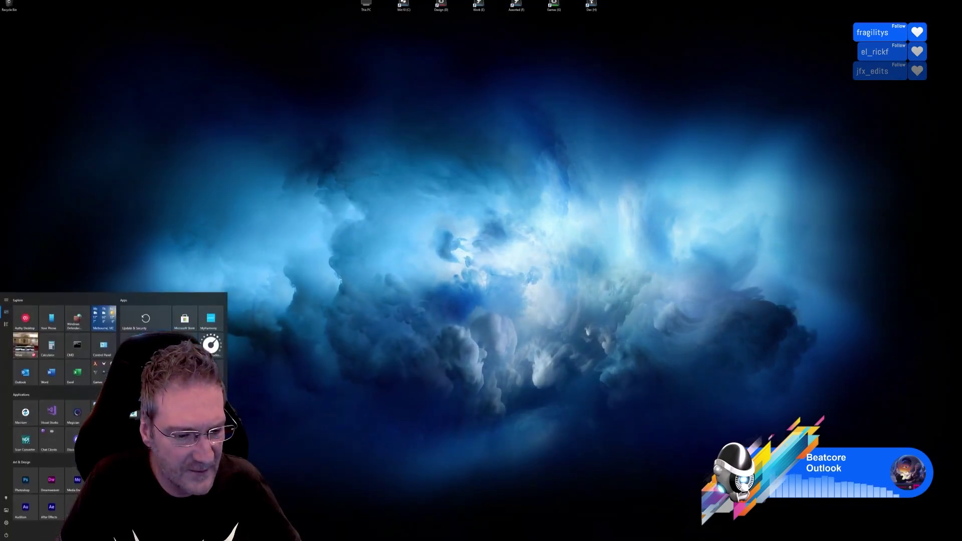
click(25, 482)
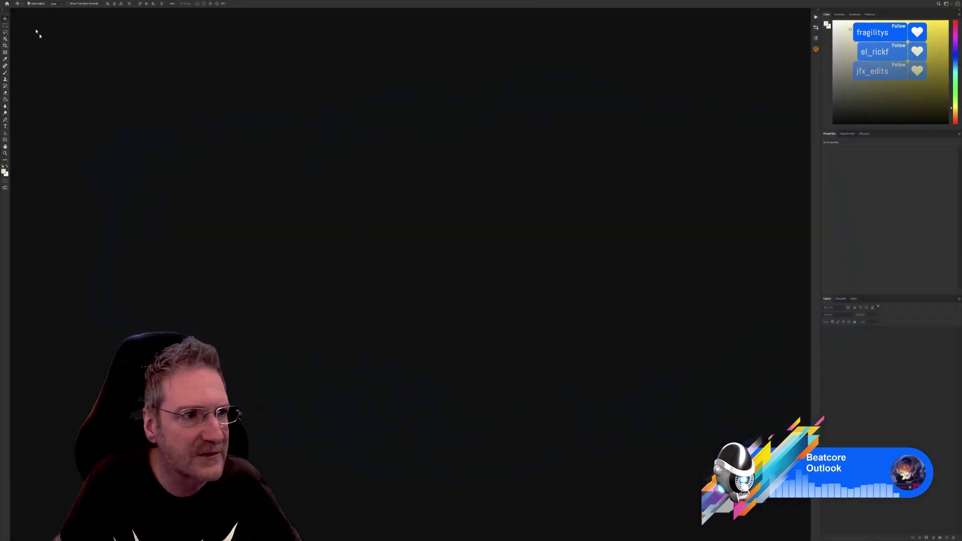
click(10, 1)
click(19, 6)
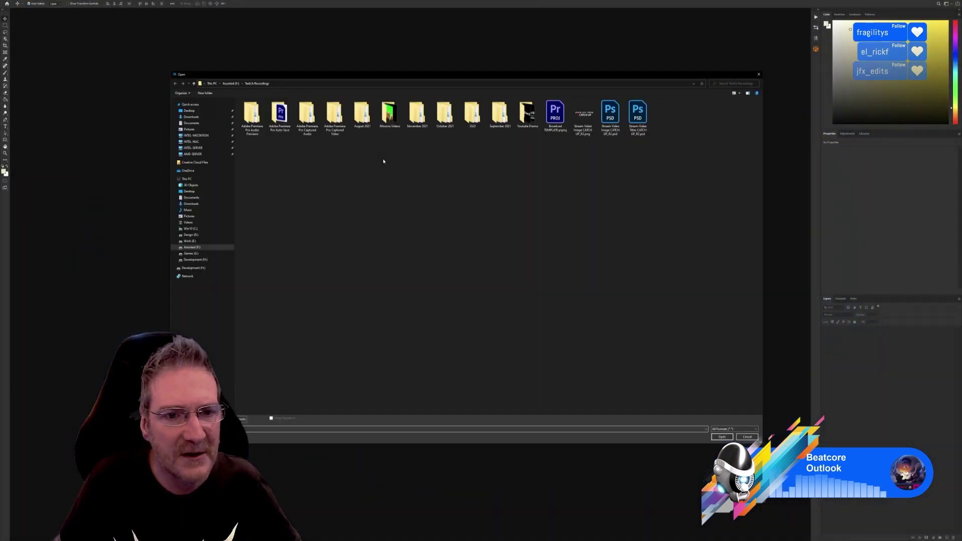
click(190, 241)
double_click(610, 148)
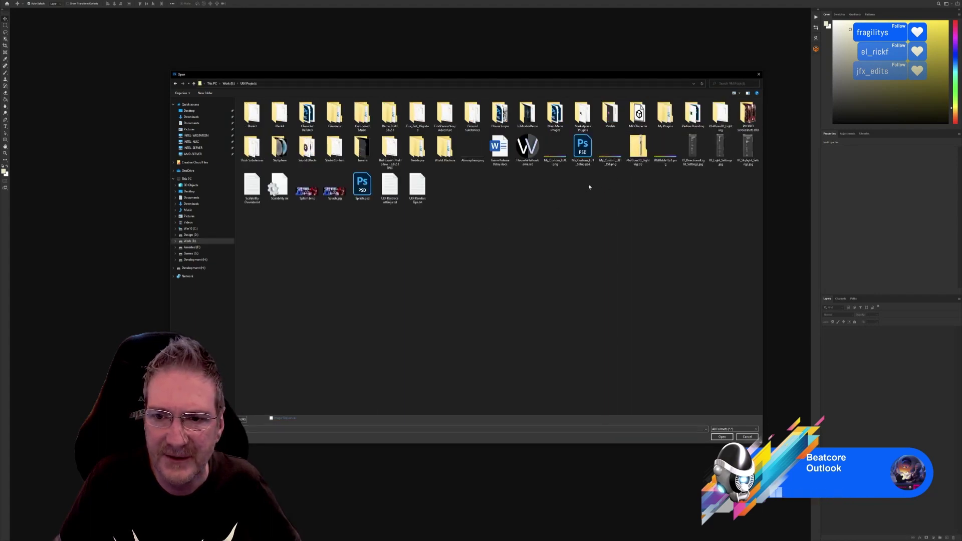
double_click(610, 114)
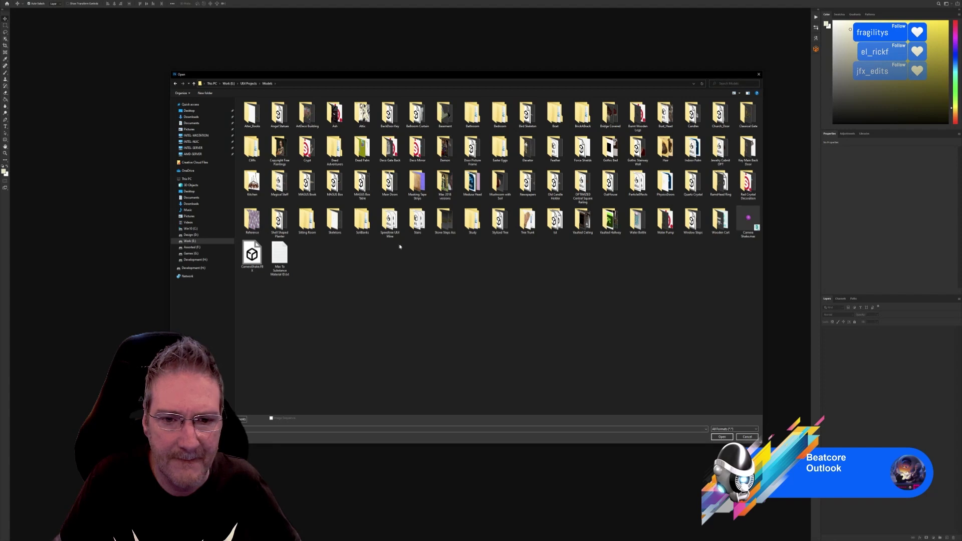
double_click(445, 220)
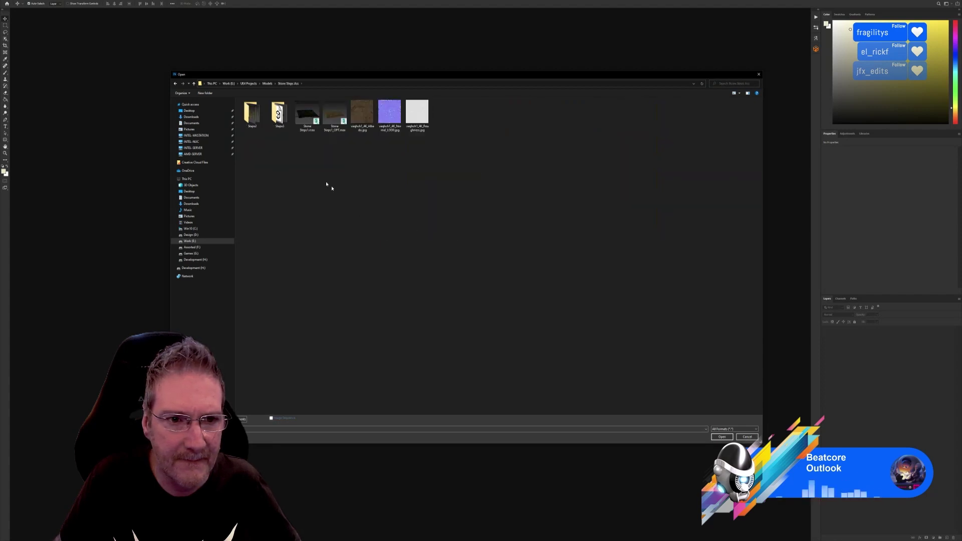
key(Escape)
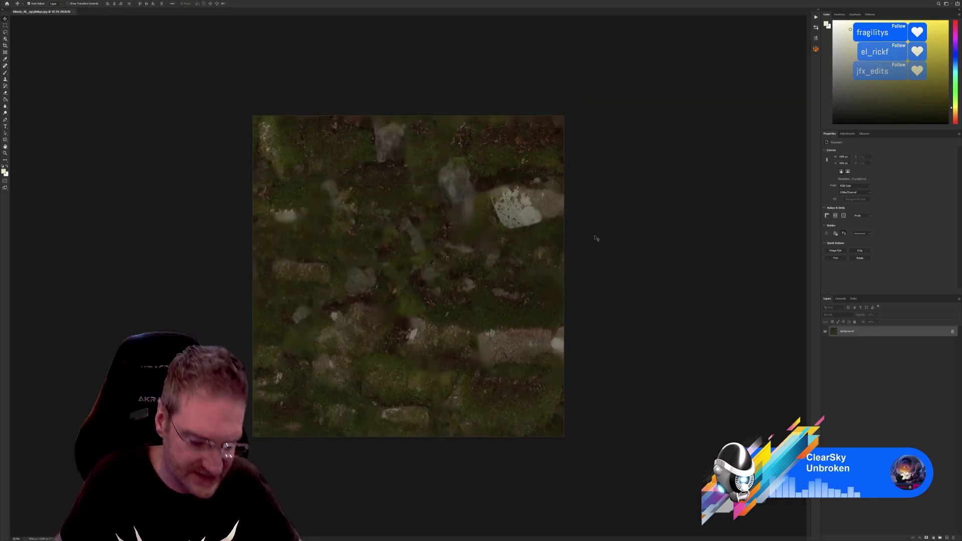
- Brighten the albedo image with a Levels adjustment by lowering the white input level to just past the histogram's tail
key(ctrl+l)
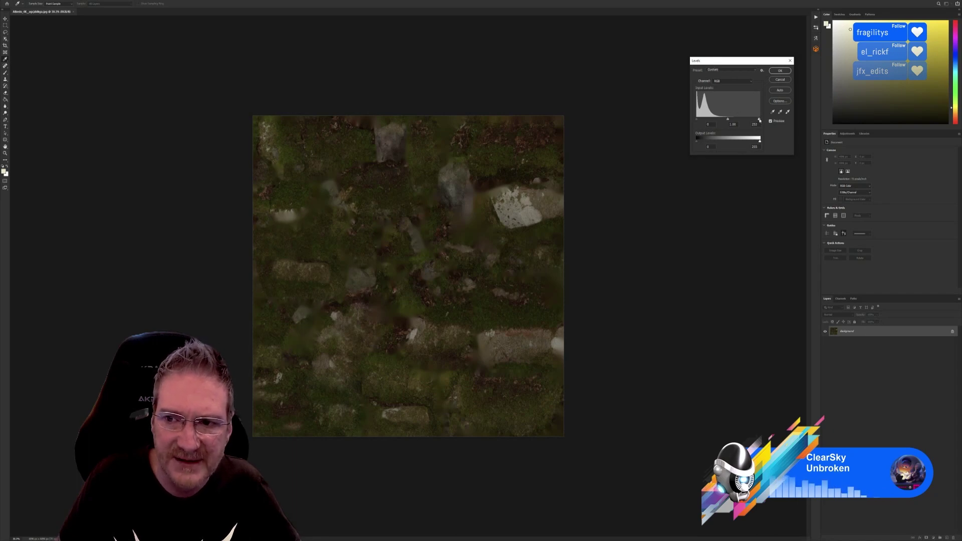
drag(759, 121, 734, 123)
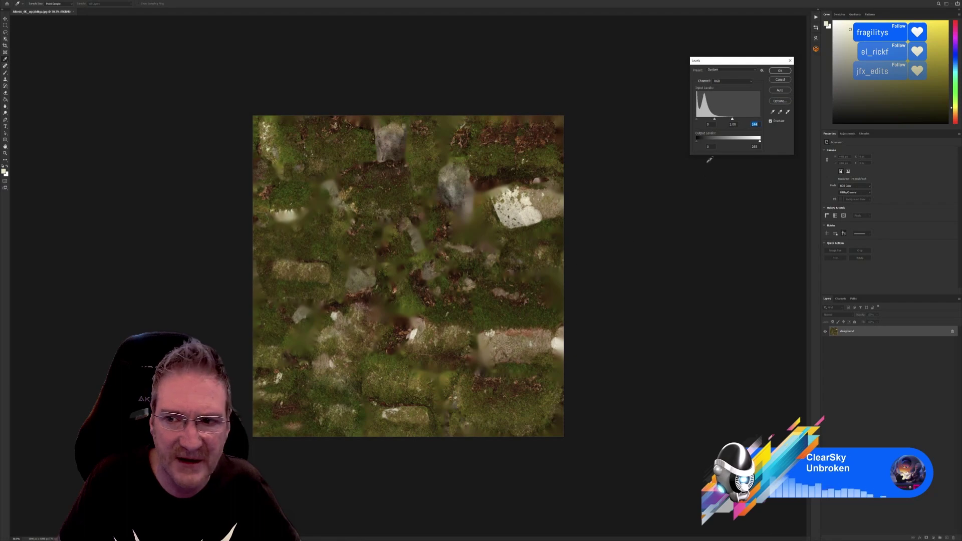
click(780, 72)
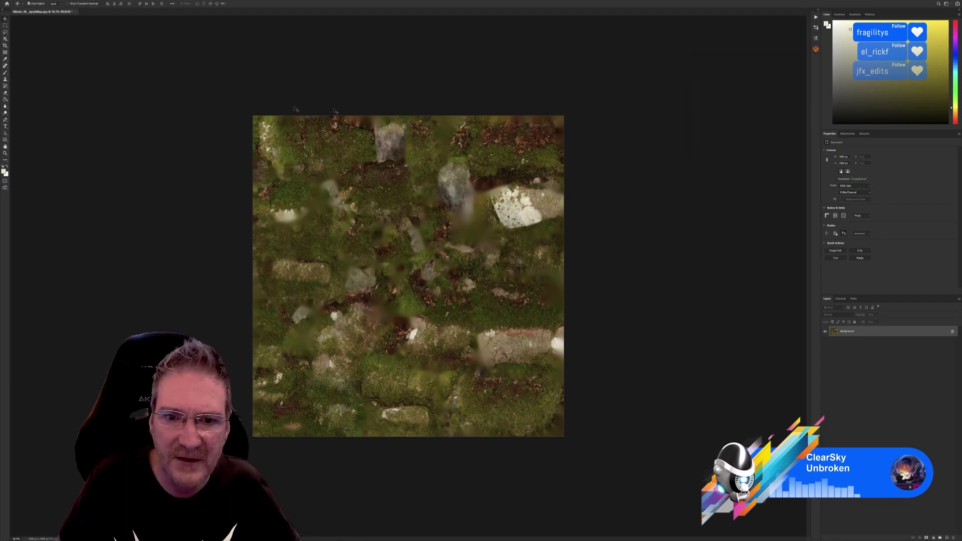
- Save the brightened albedo image over its original JPG file, keeping the document open
click(10, 0)
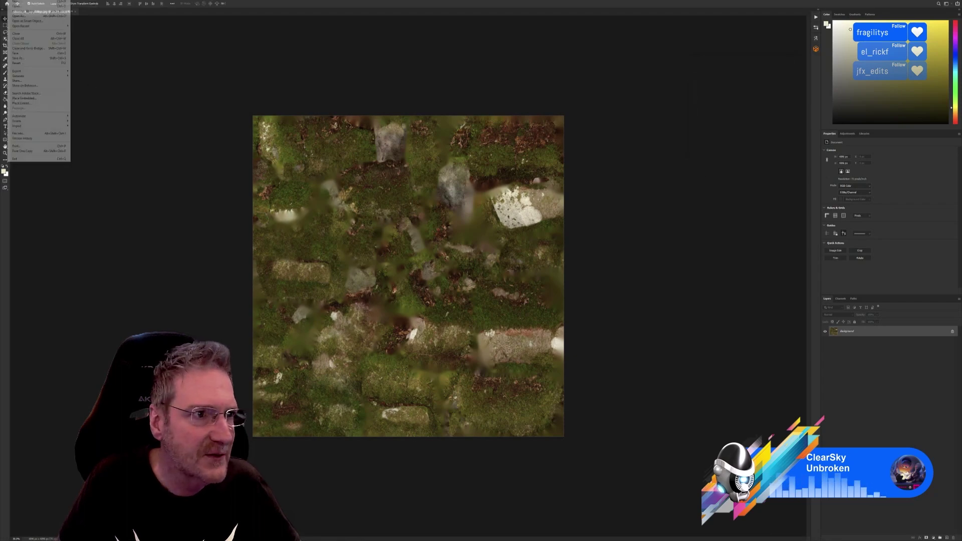
click(28, 52)
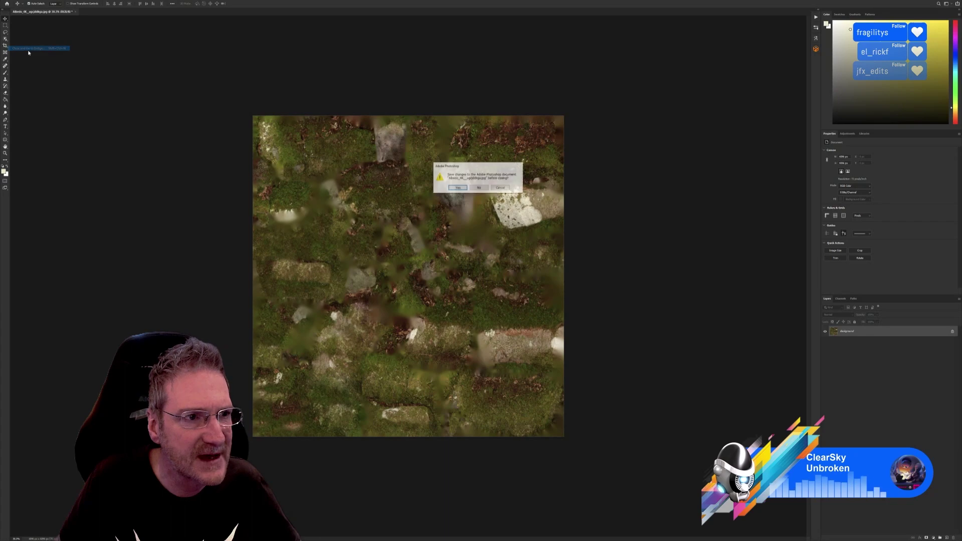
click(499, 188)
click(12, 4)
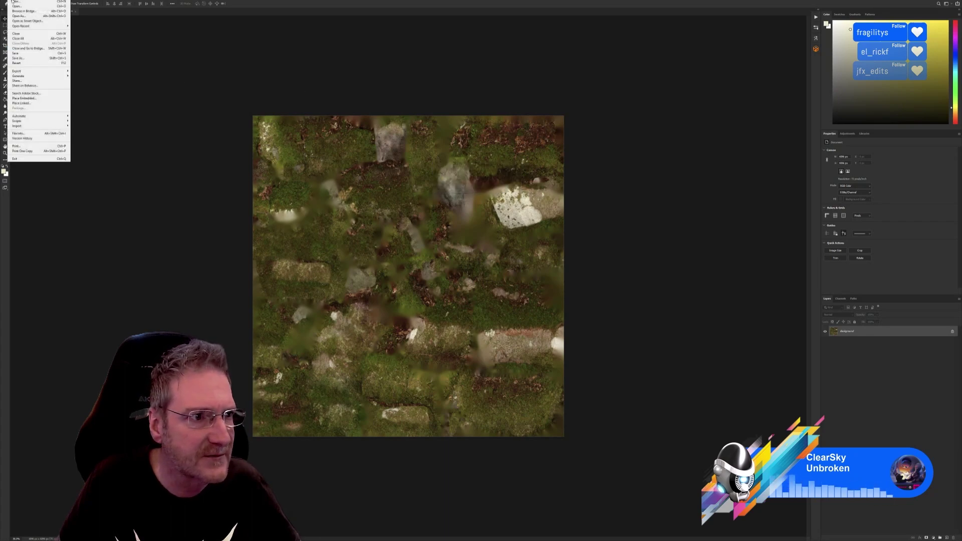
click(28, 51)
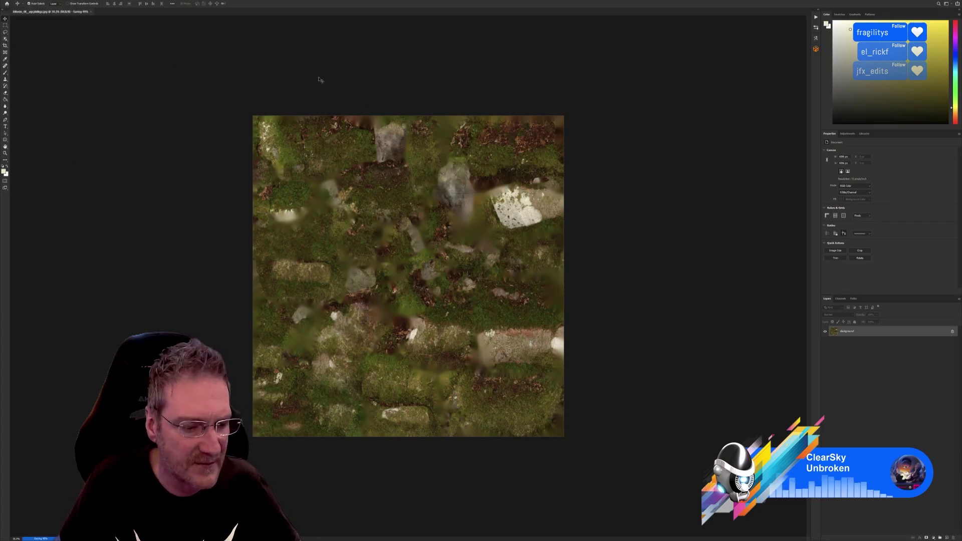
- Switch to the Unreal Editor and reimport the stone steps' albedo texture from its edited source file
click(930, 1)
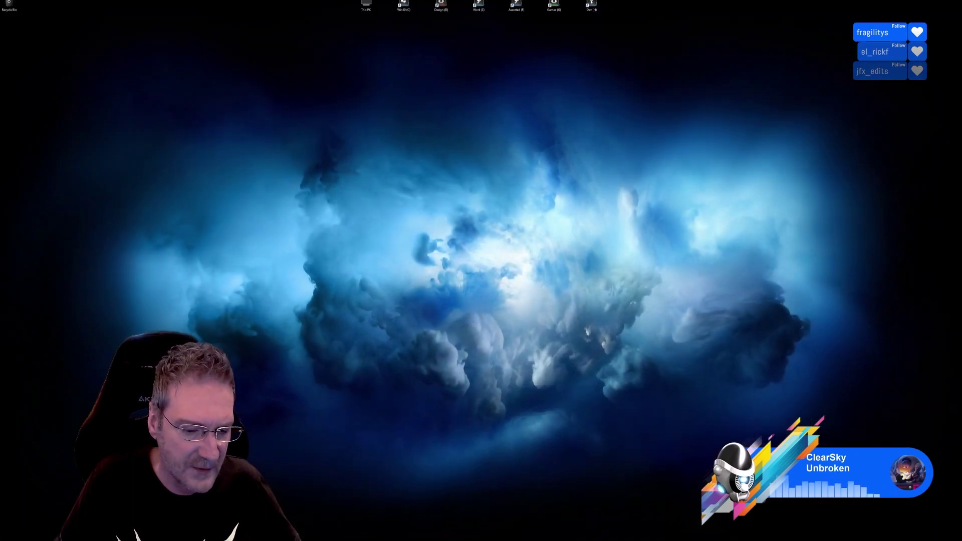
key(alt+Tab)
right_click(157, 404)
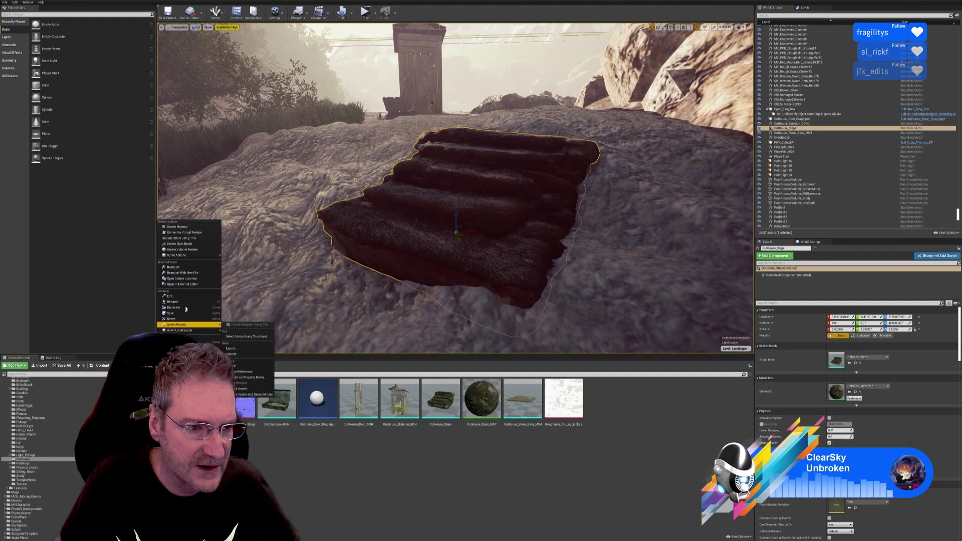
click(173, 267)
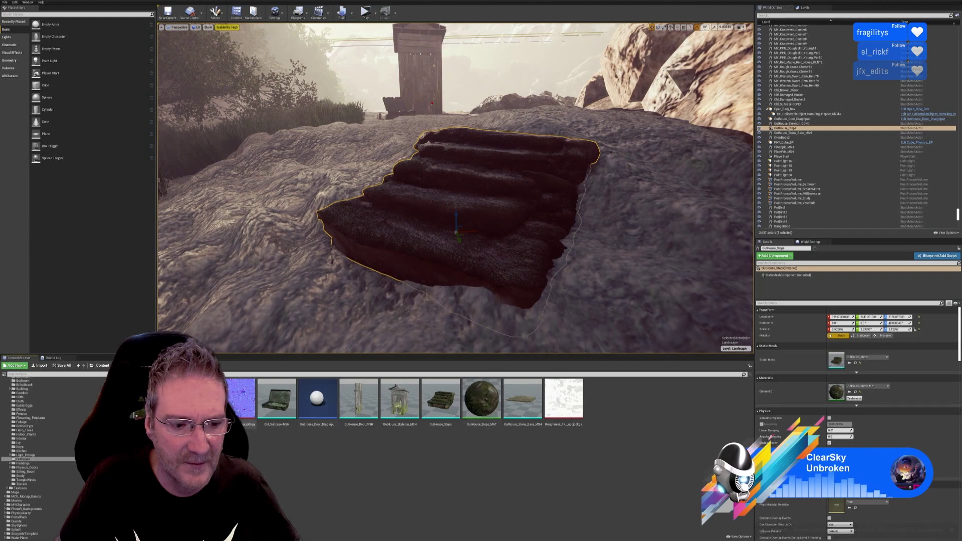
- Turn off Virtual Texture Streaming on the steps' albedo texture, save the texture and close its editor
double_click(246, 401)
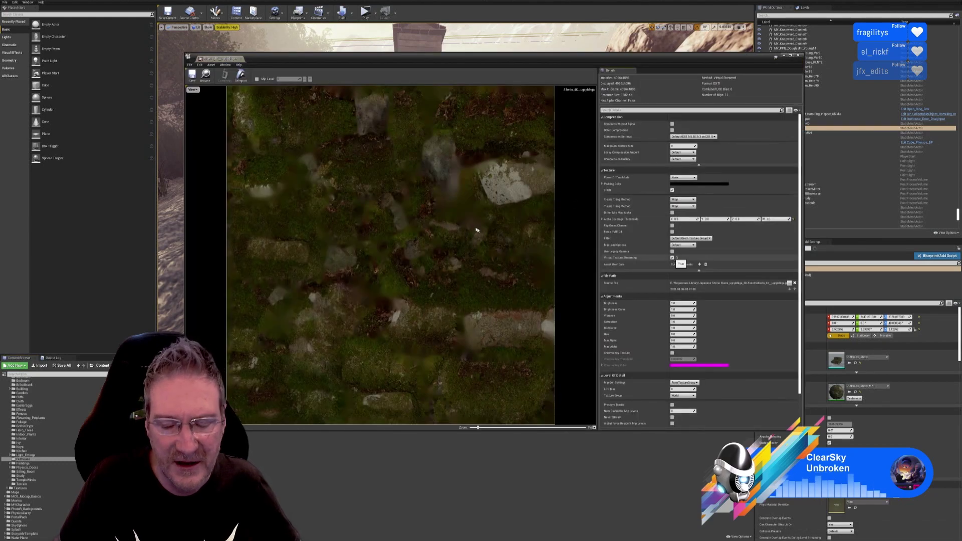
click(673, 258)
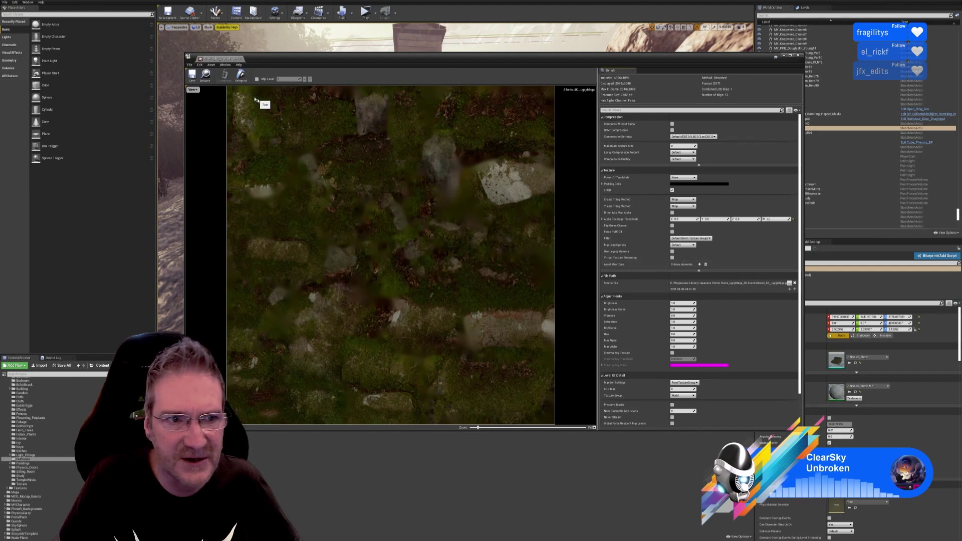
click(192, 75)
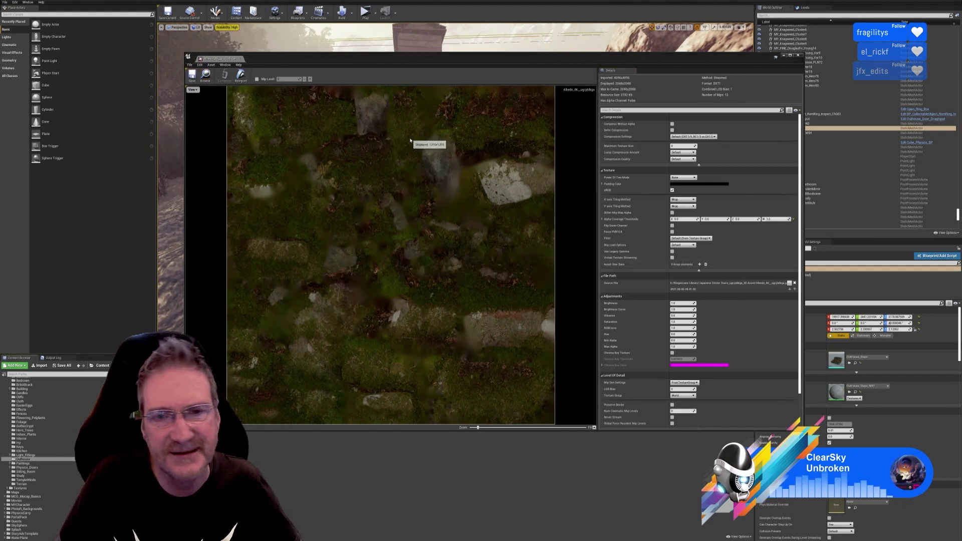
click(799, 56)
- Inspect the steps' material and open the texture feeding its Base Color to check which albedo image it uses
right_drag(456, 200, 421, 208)
double_click(481, 401)
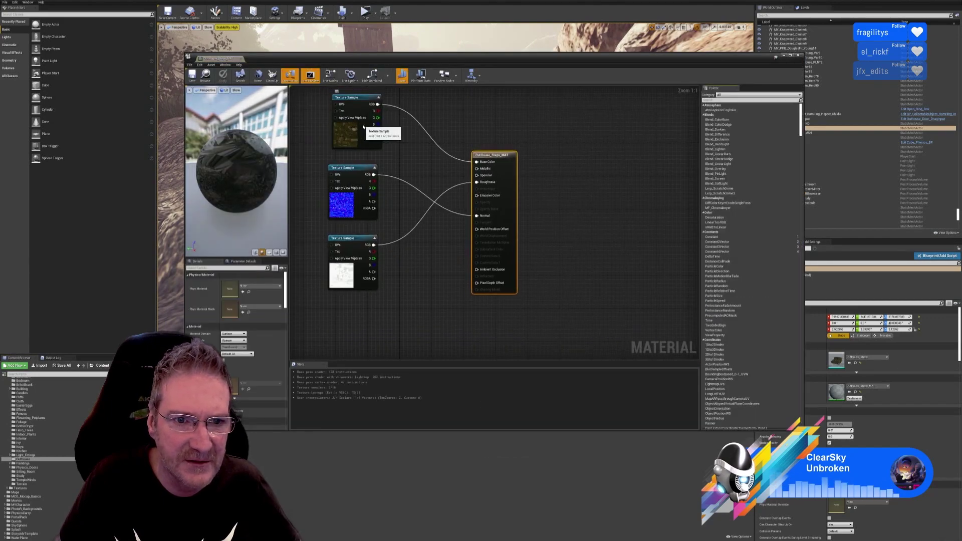
click(359, 132)
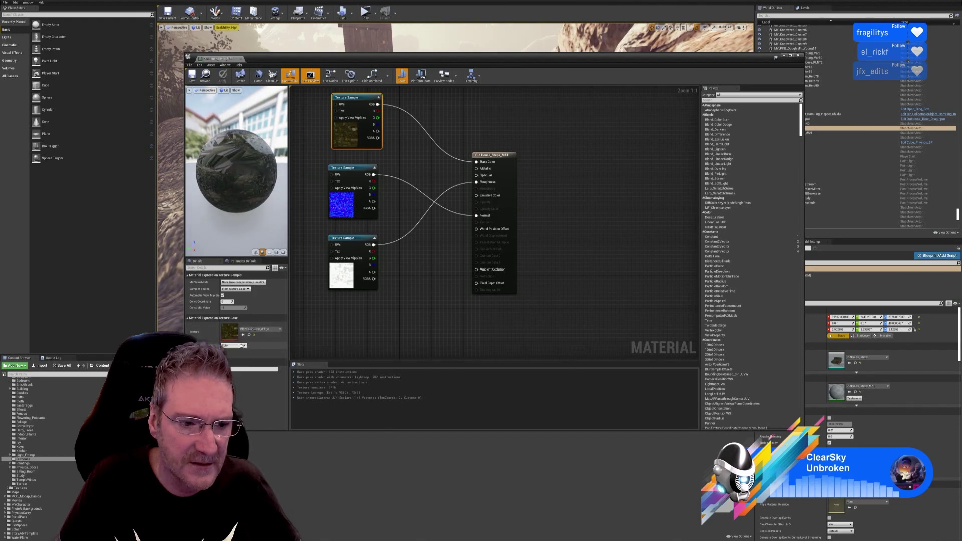
double_click(231, 332)
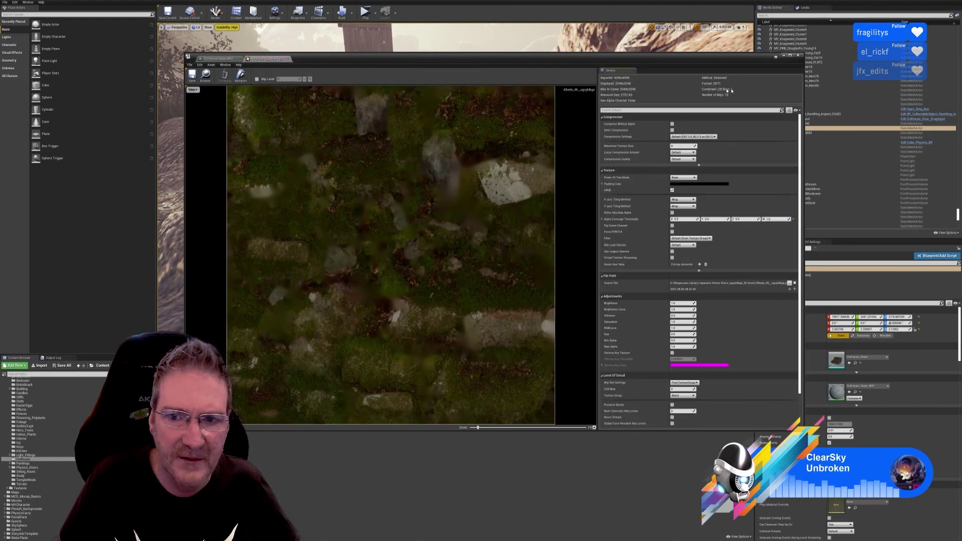
click(797, 57)
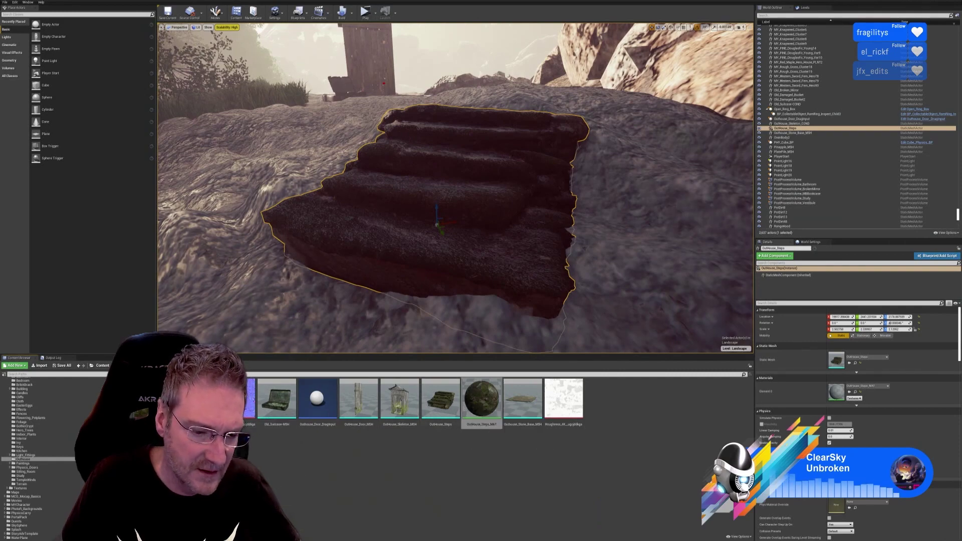
- Switch to Photoshop, brighten the albedo with a Brightness/Contrast adjustment layer and reduce its saturation with a Hue/Saturation layer
key(alt+Tab)
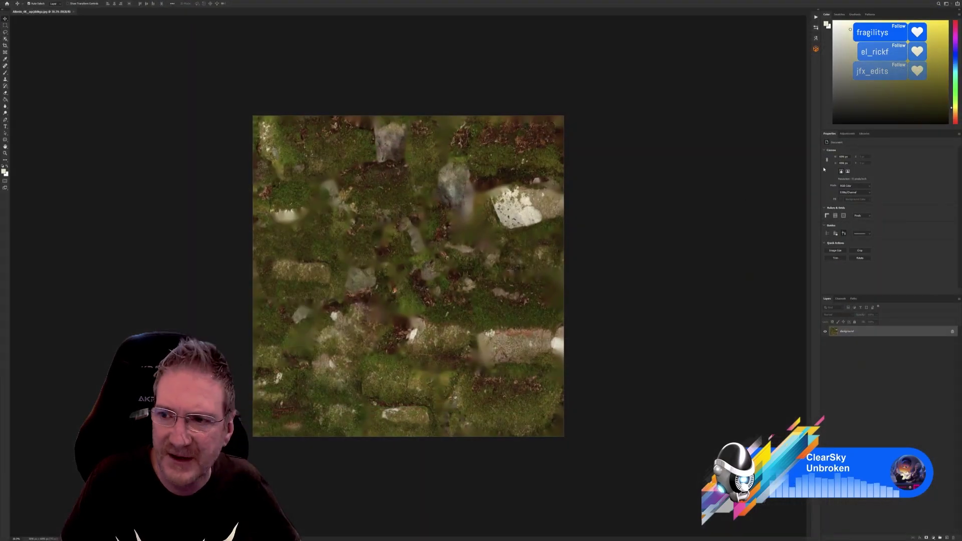
click(848, 134)
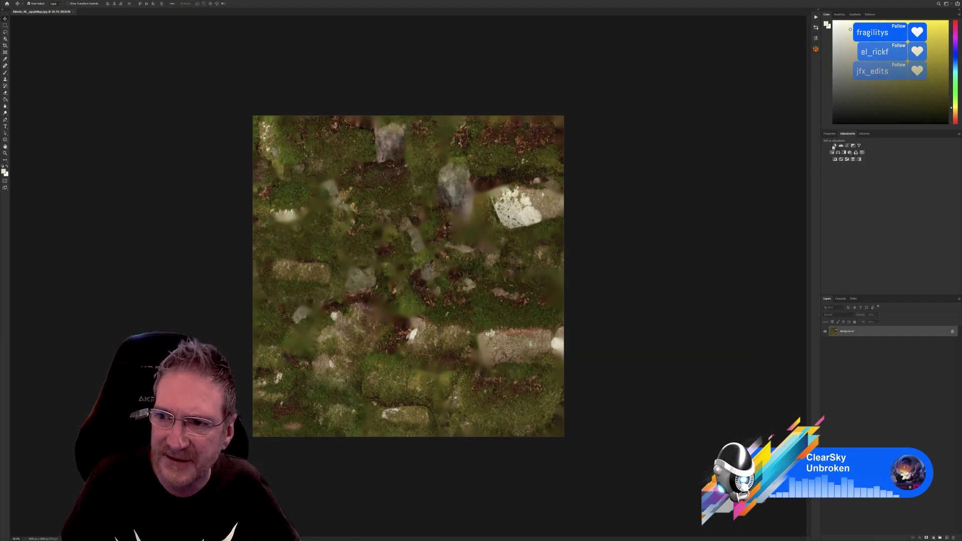
click(836, 146)
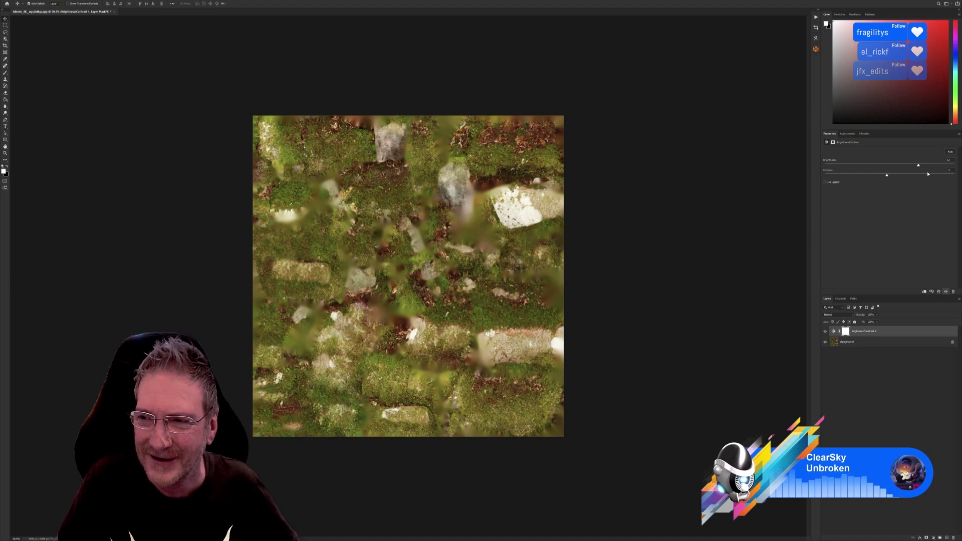
drag(919, 166, 926, 169)
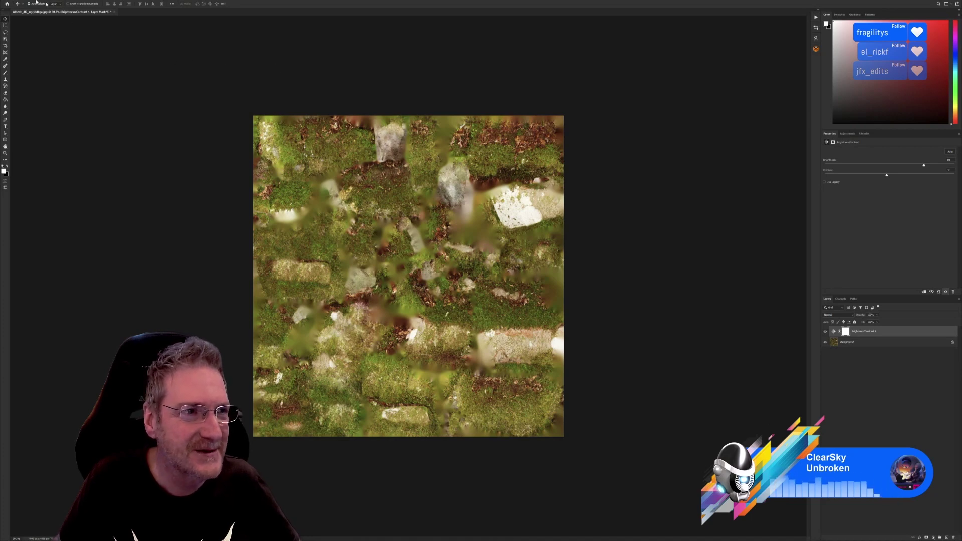
click(848, 133)
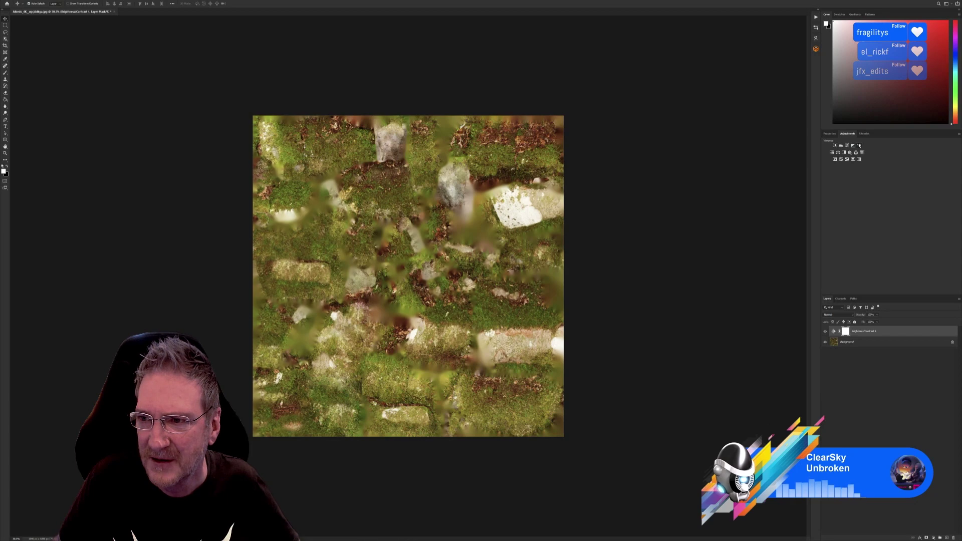
click(834, 153)
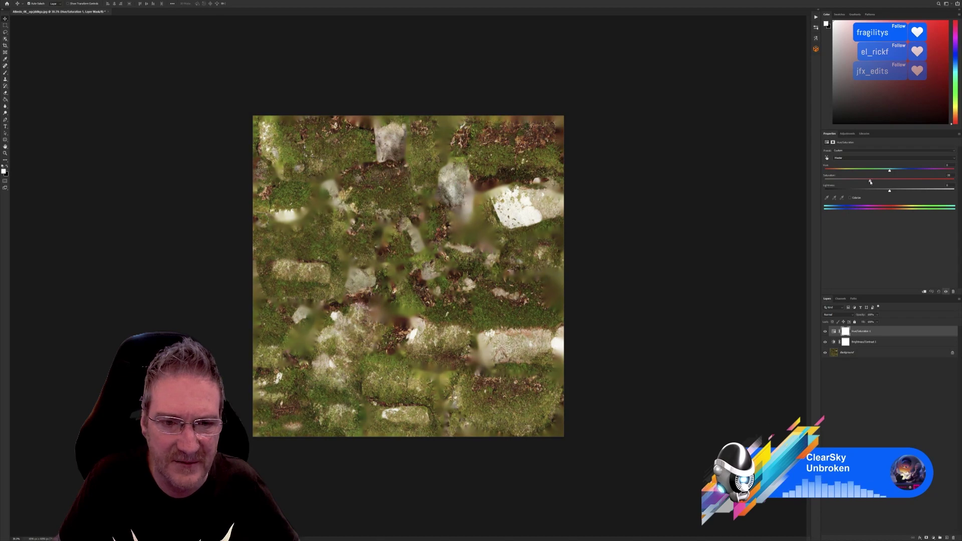
- Save the adjusted albedo as a JPEG over the existing albedo file in the steps folder, using maximum quality and Baseline Optimized format
click(11, 0)
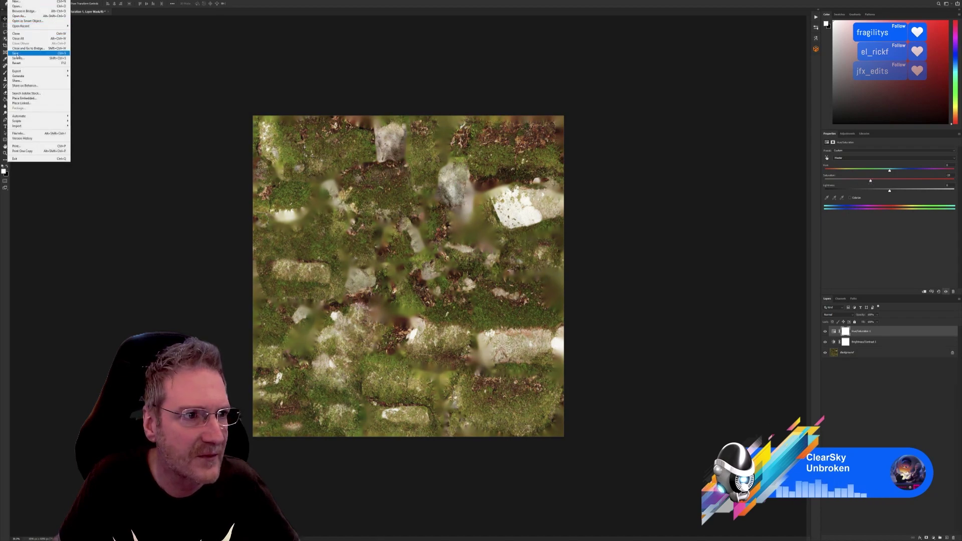
click(34, 53)
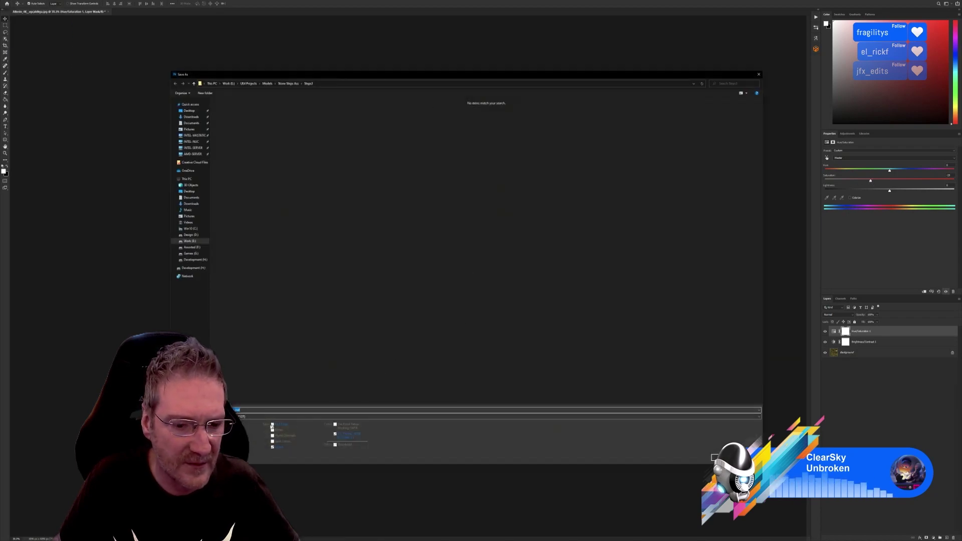
click(246, 417)
click(246, 488)
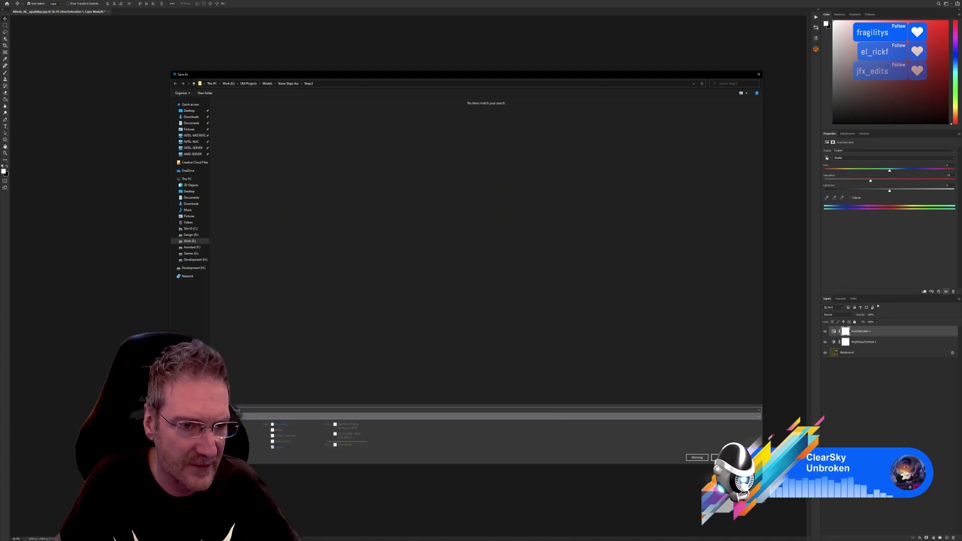
click(242, 418)
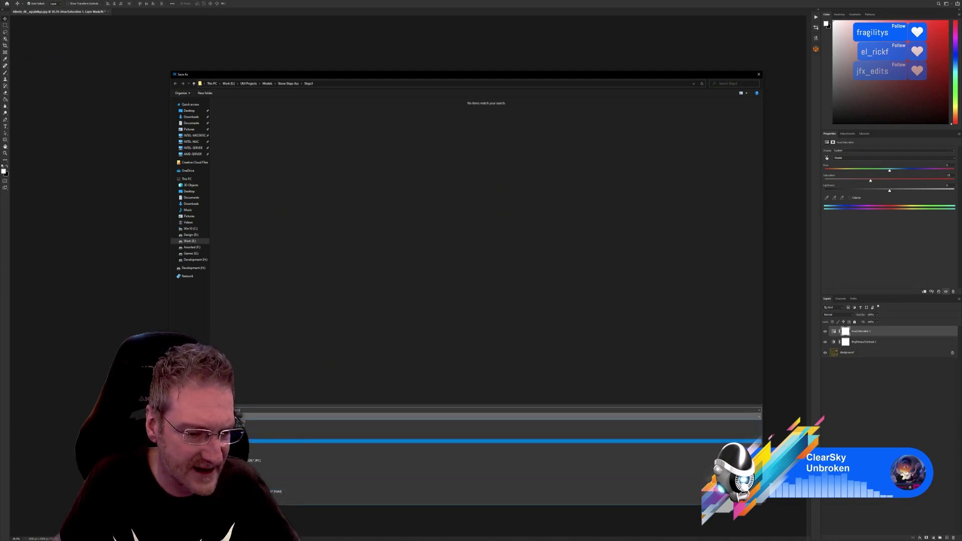
key(Down)
key(Return)
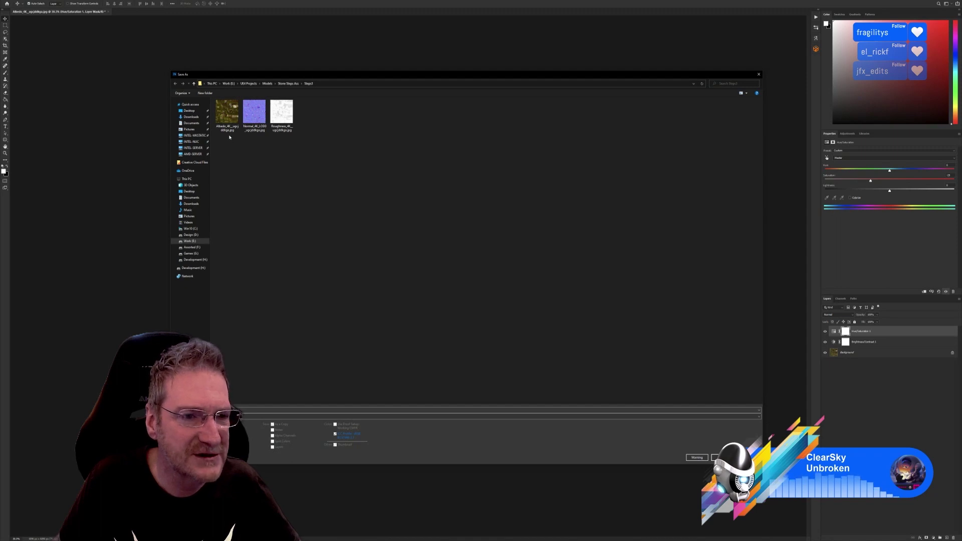
double_click(228, 114)
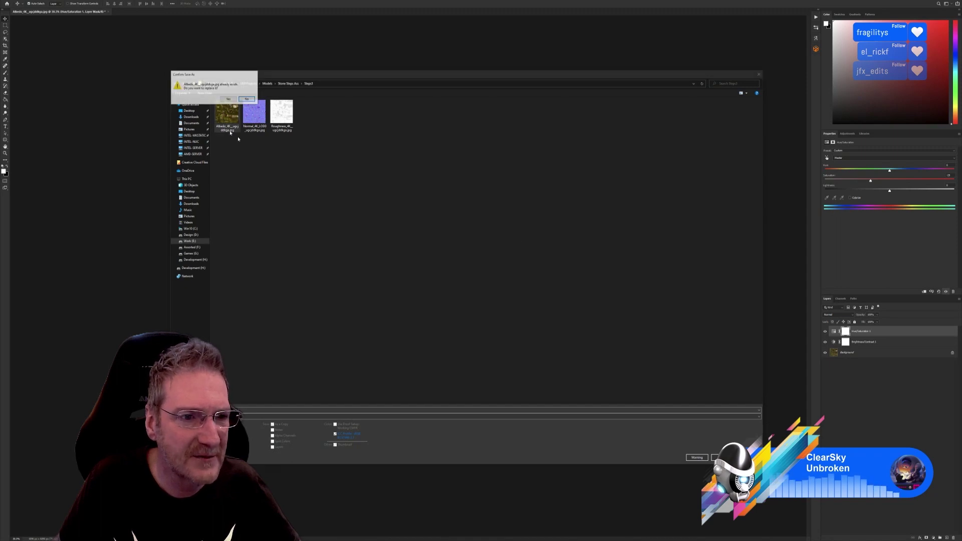
click(228, 99)
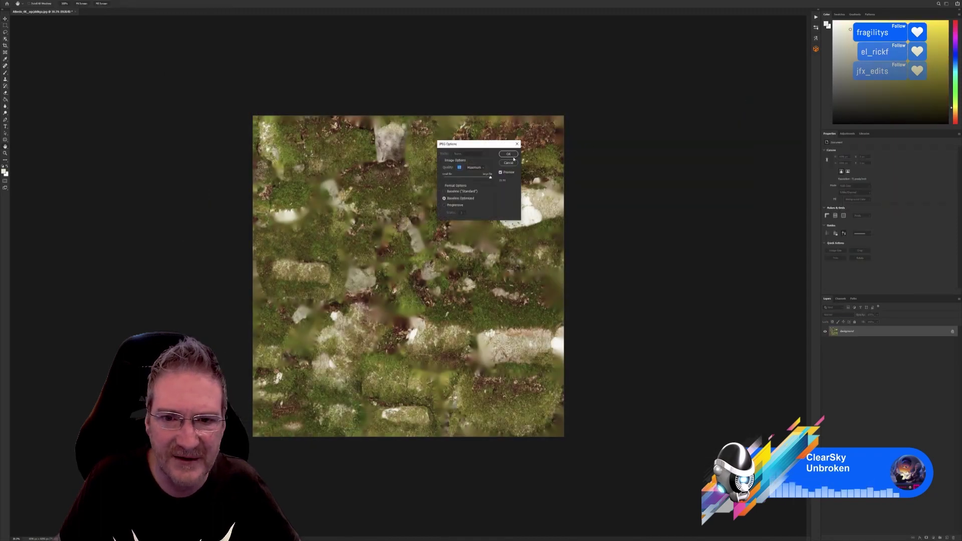
click(508, 155)
- Switch to the Unreal Editor, reimport the steps' albedo texture, open it to check the image, save it and close its editor
key(alt+Tab)
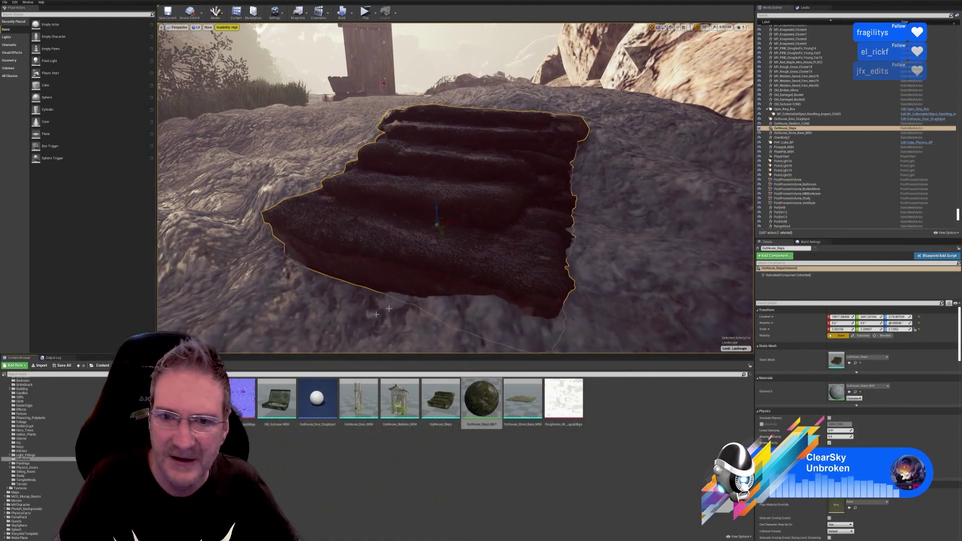
right_click(157, 398)
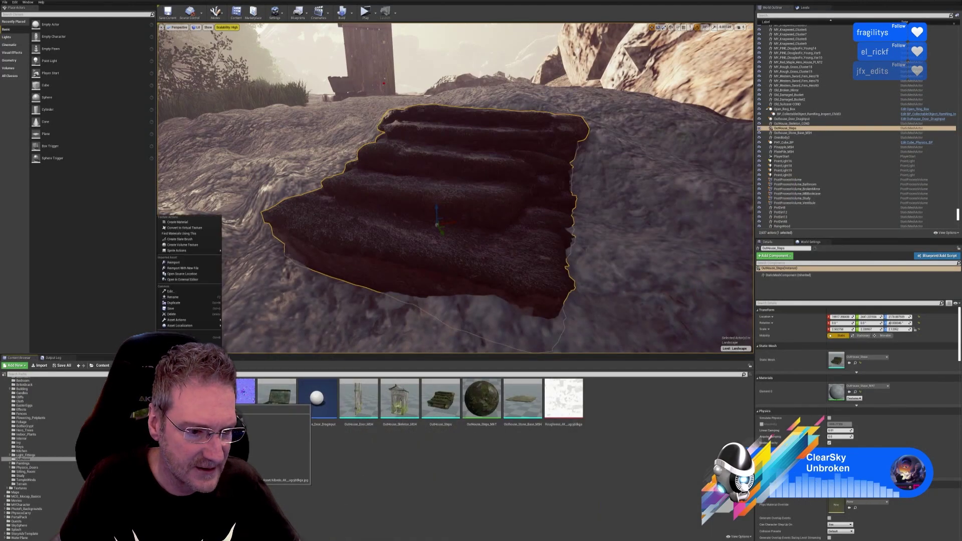
click(181, 263)
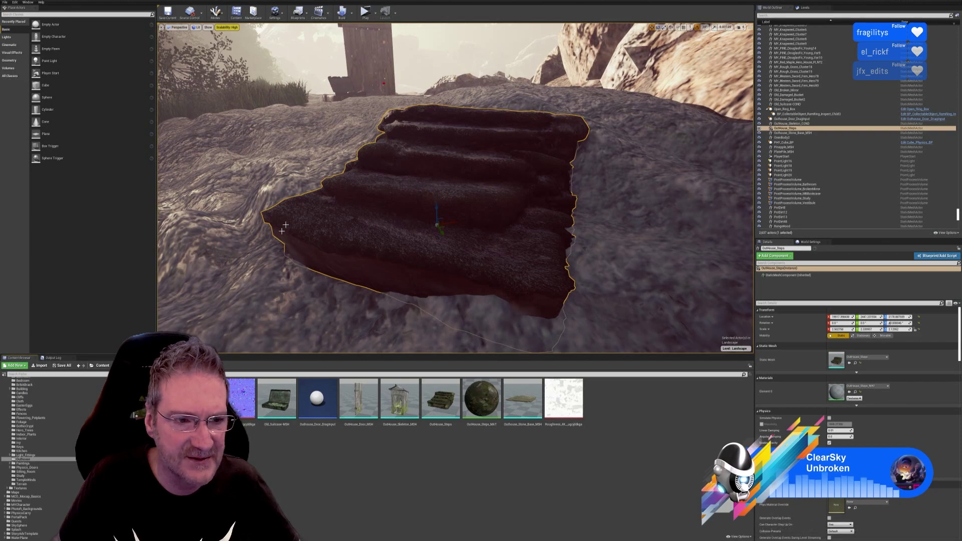
double_click(154, 400)
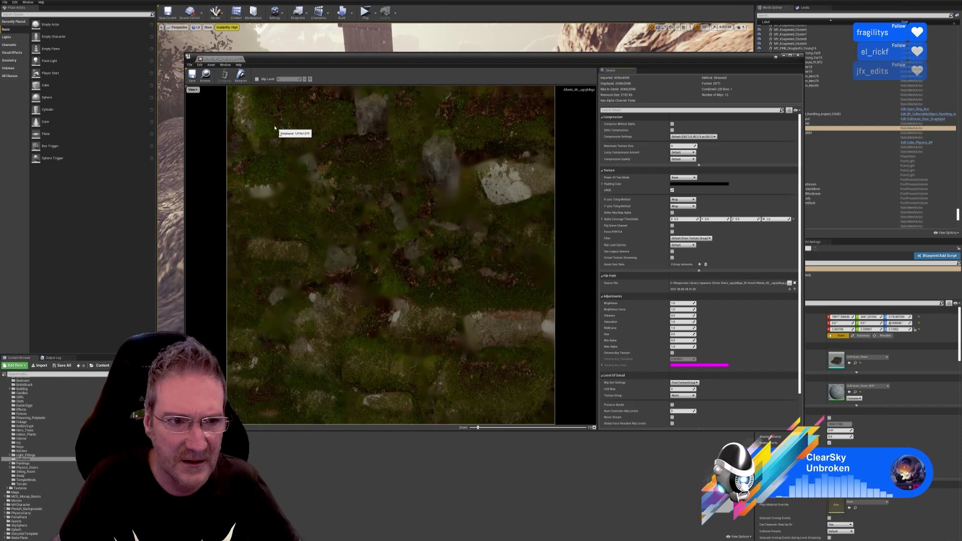
click(192, 75)
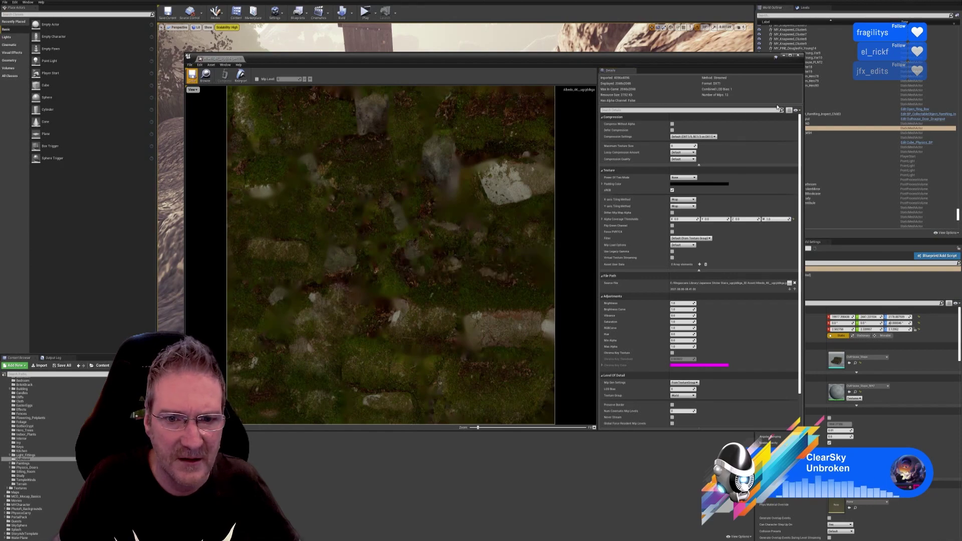
click(798, 56)
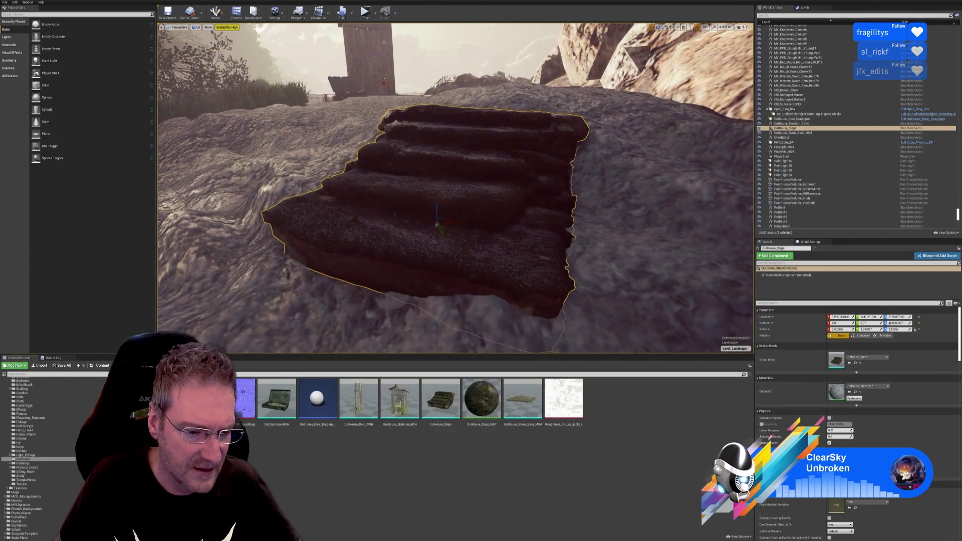
key(alt+Tab)
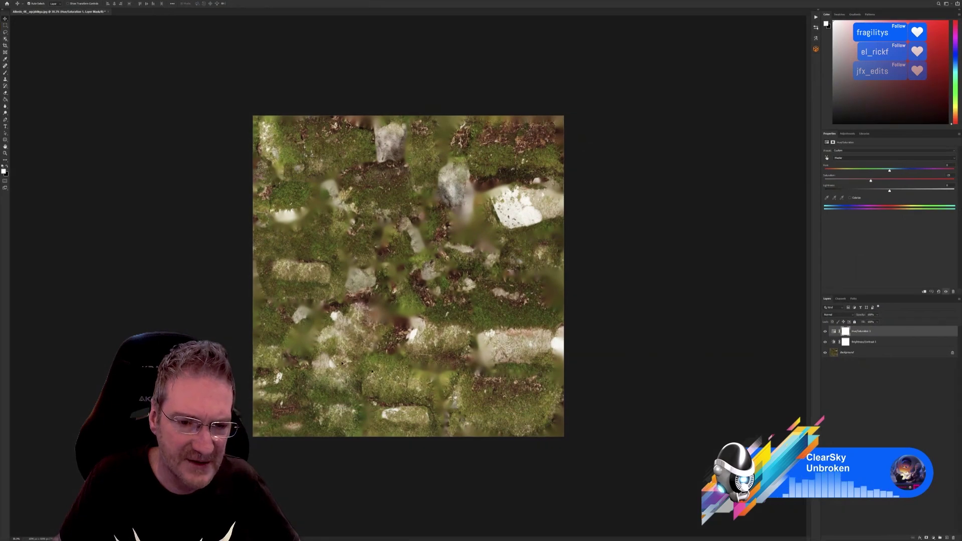
key(alt+Tab)
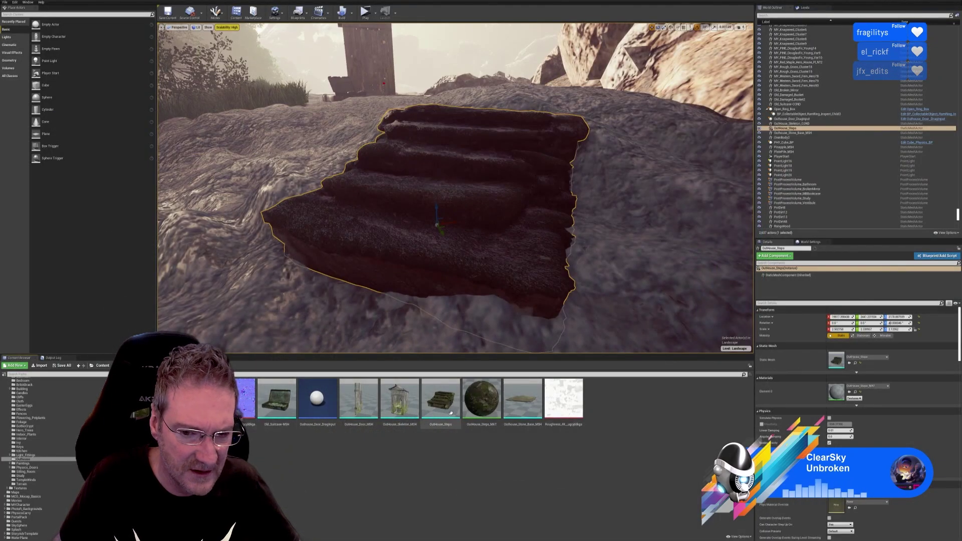
mouse_move(604, 290)
right_down()
mouse_move(615, 288)
mouse_move(604, 284)
right_up()
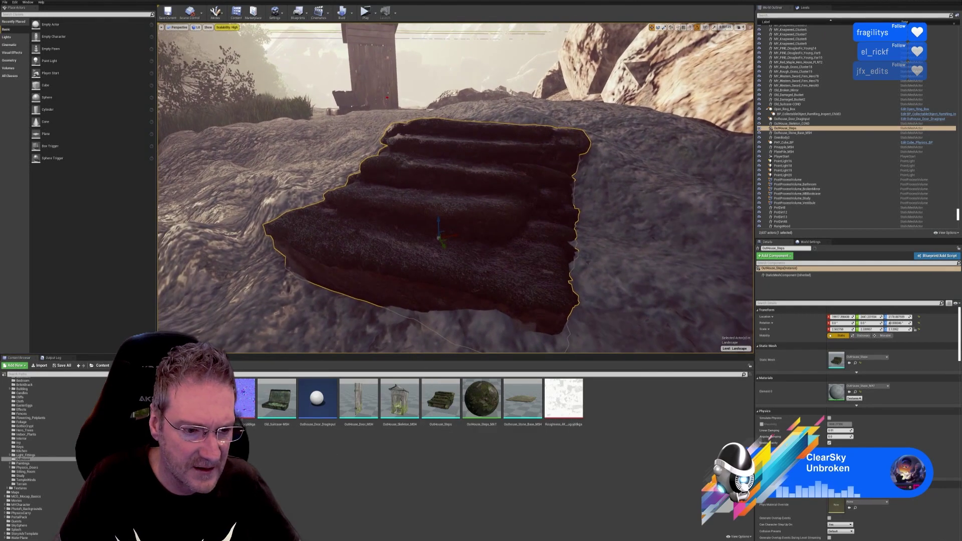
- Switch to Photoshop and save a copy of the adjusted albedo in PNG format as Steps3.png in the steps folder
key(alt+Tab)
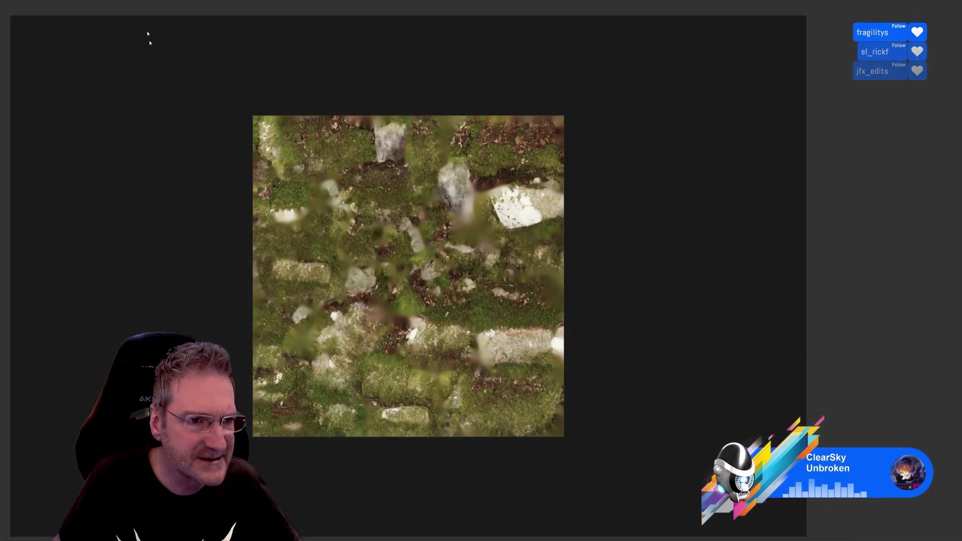
click(10, 0)
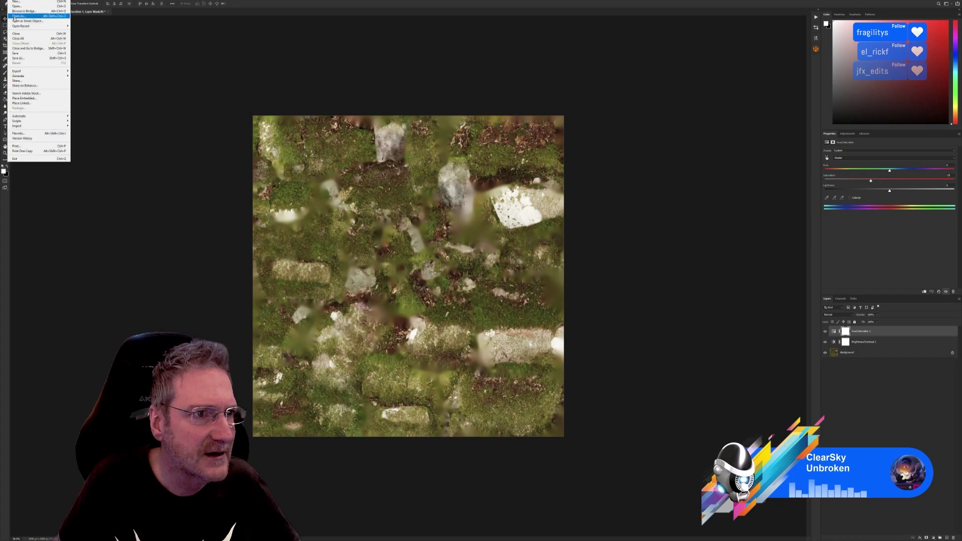
click(25, 58)
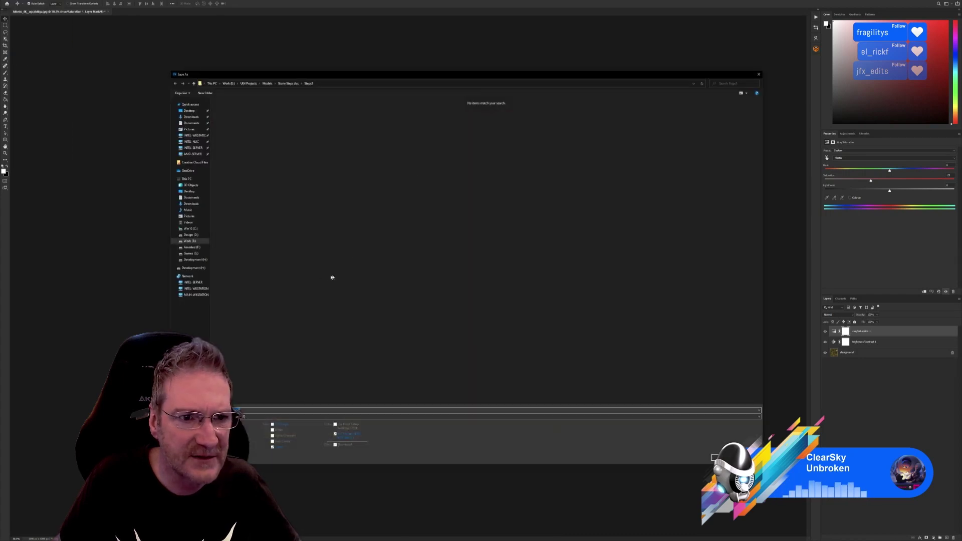
click(243, 417)
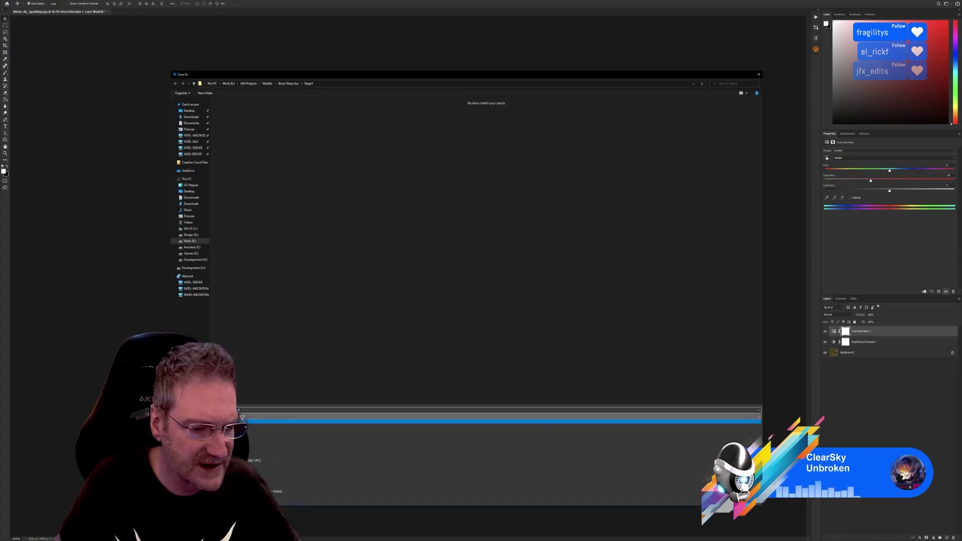
key(Down)
key(Down)
key(Down)
key(Down)
key(Down)
key(Down)
key(Down)
key(Return)
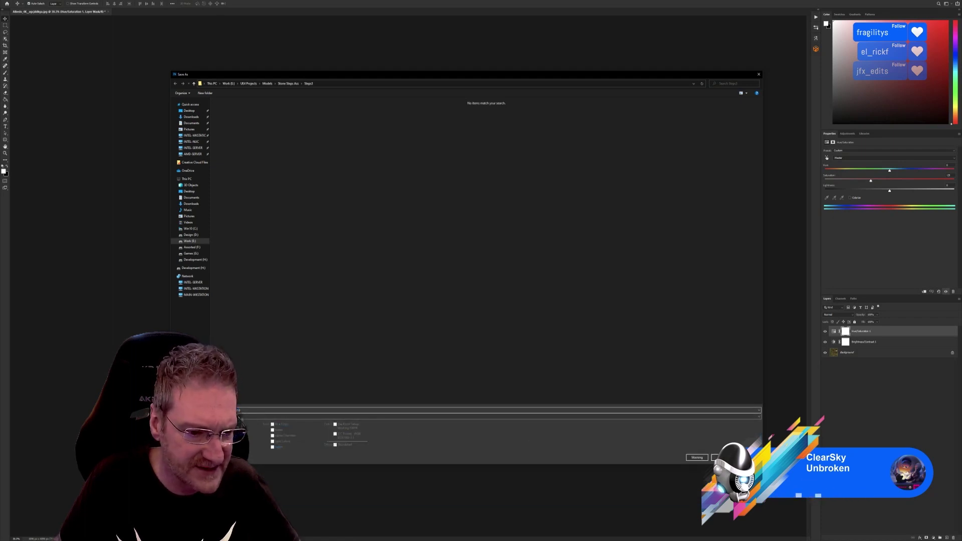
key(BackSpace)
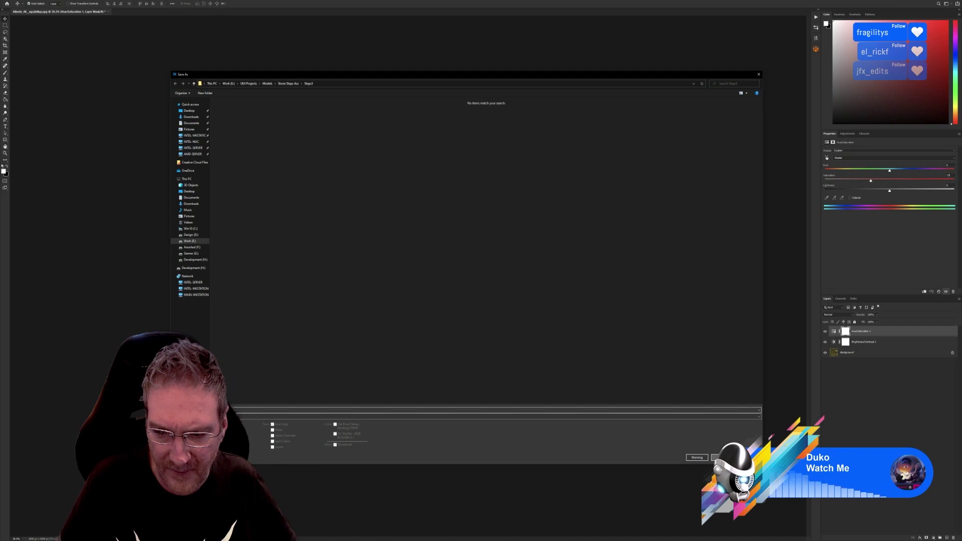
key(Return)
click(509, 168)
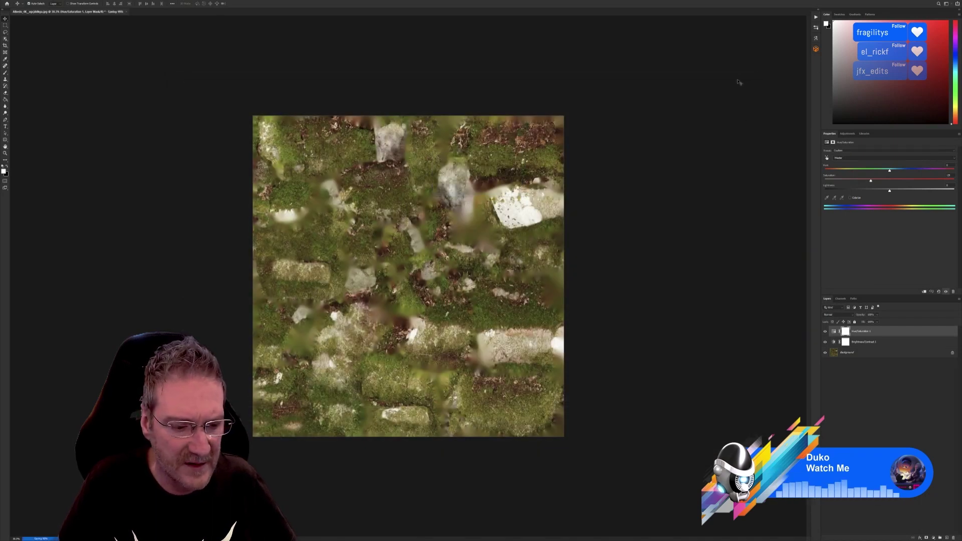
- Switch to the Unreal Editor and import Steps3.png into the Outhouse folder
key(alt+Tab)
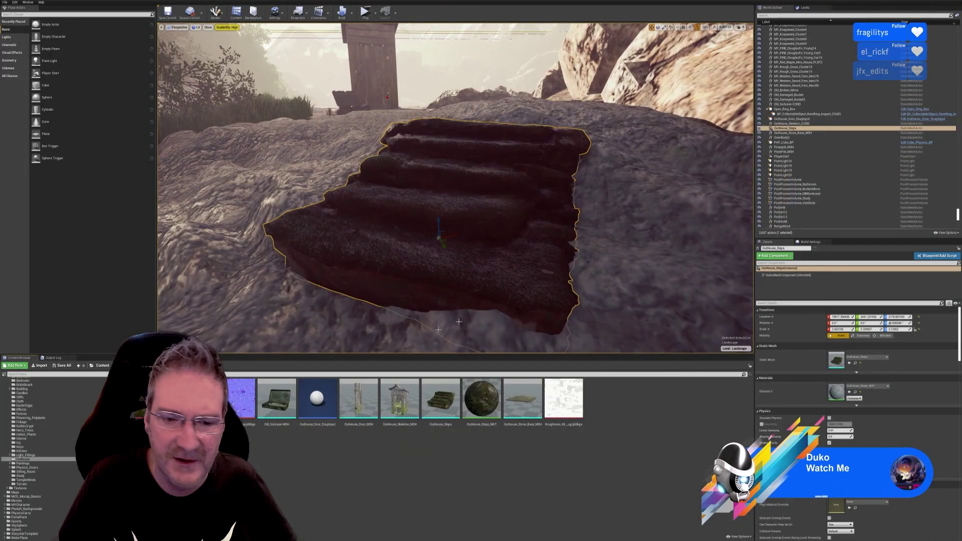
click(41, 366)
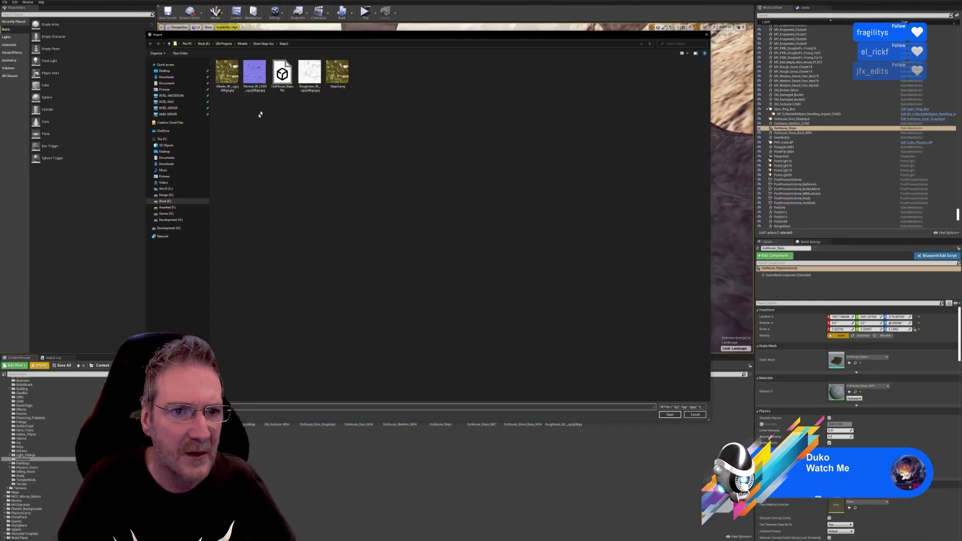
double_click(337, 73)
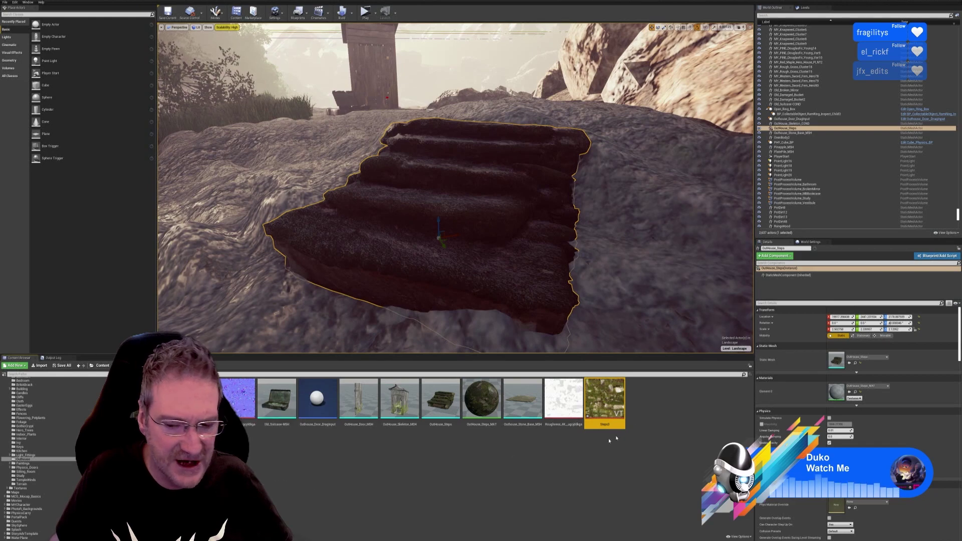
- Disable Virtual Texture Streaming on the imported Steps3 texture, save it and close its editor
double_click(605, 401)
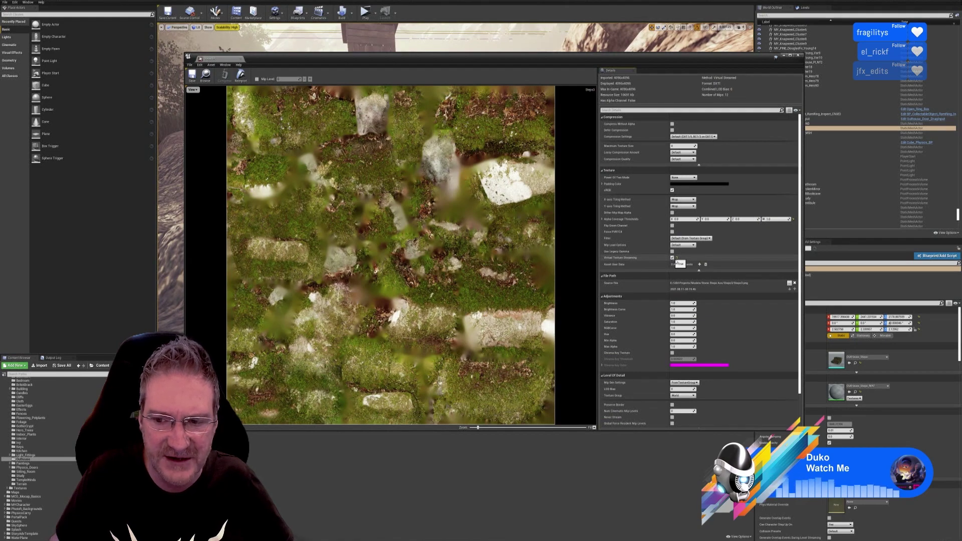
click(673, 258)
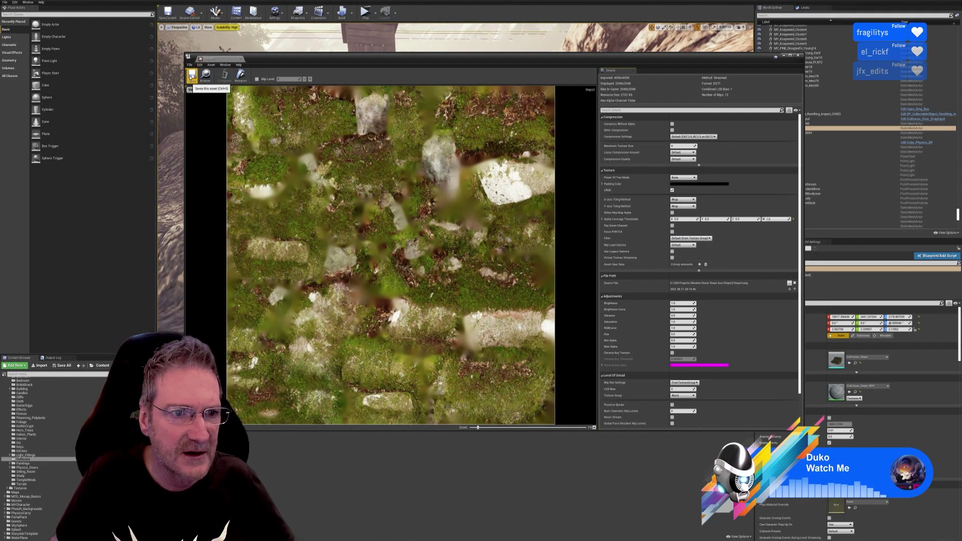
click(192, 76)
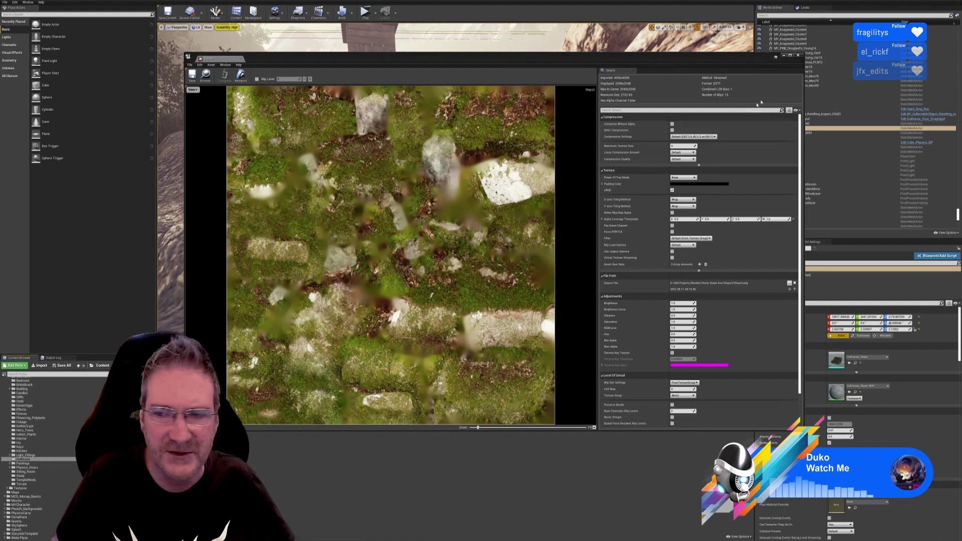
click(798, 56)
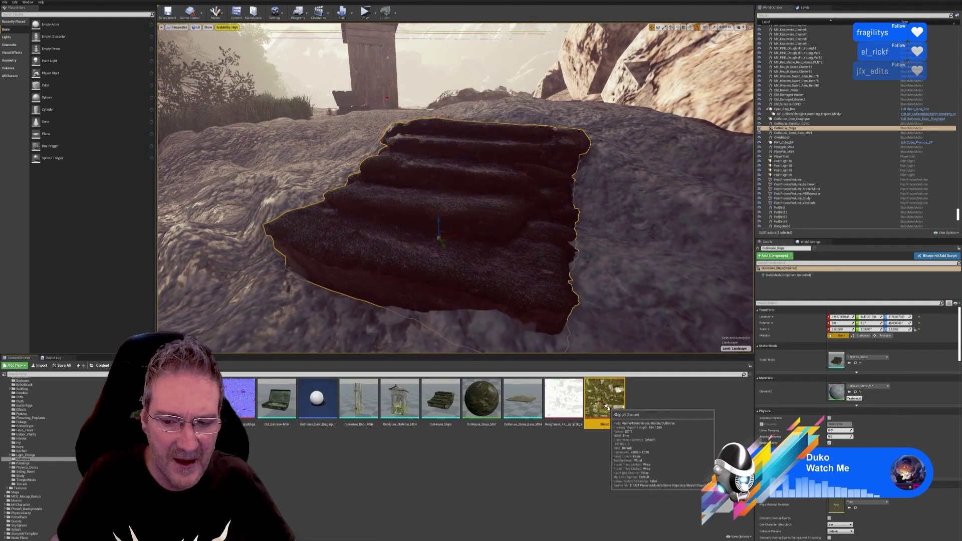
- Assign the Steps3 texture to the Base Color texture sample in OutHouse_Steps_MAT, save the material and close its editor
double_click(484, 399)
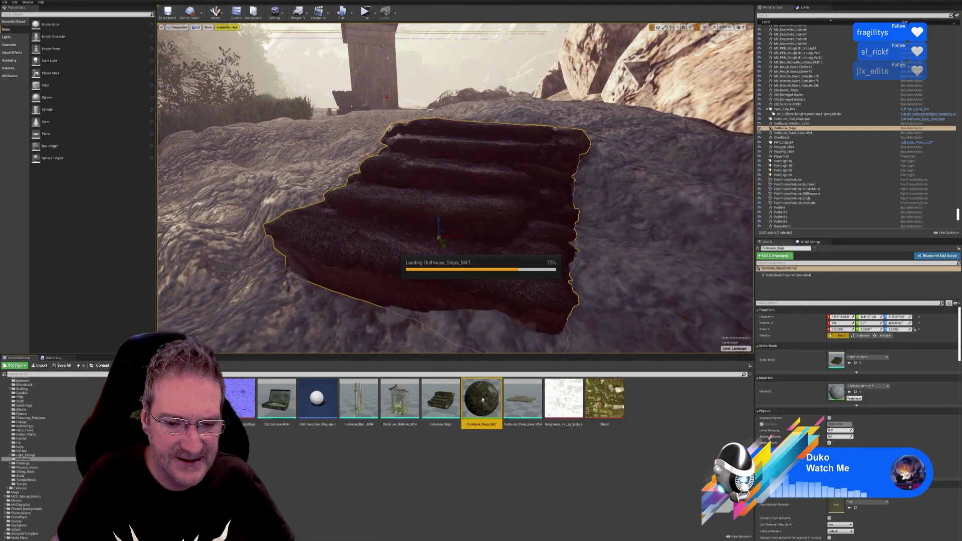
drag(505, 57, 506, 28)
click(600, 407)
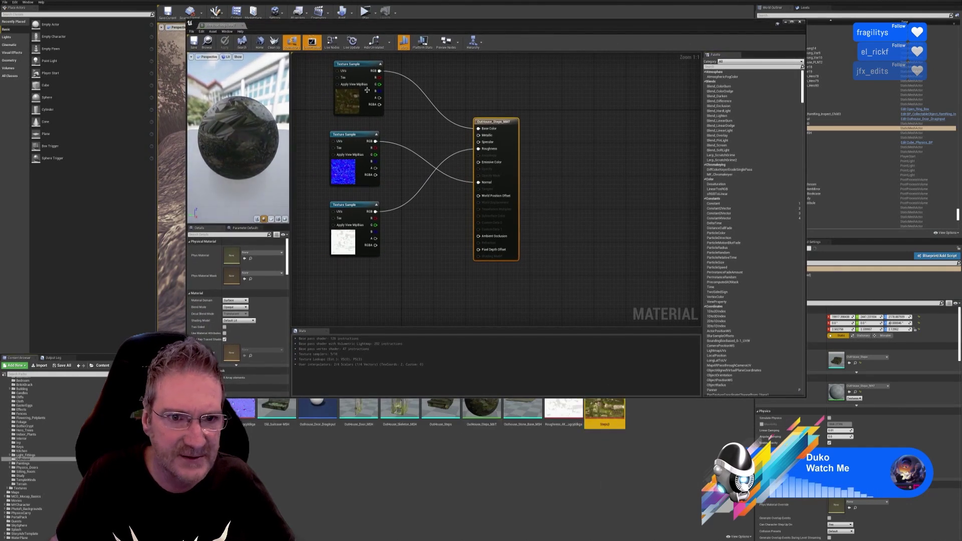
click(362, 75)
click(362, 75)
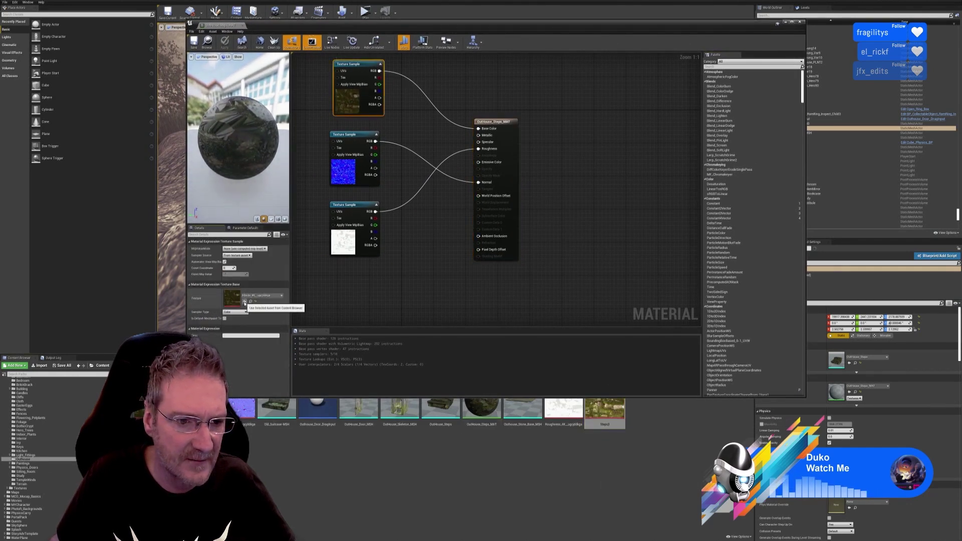
click(245, 301)
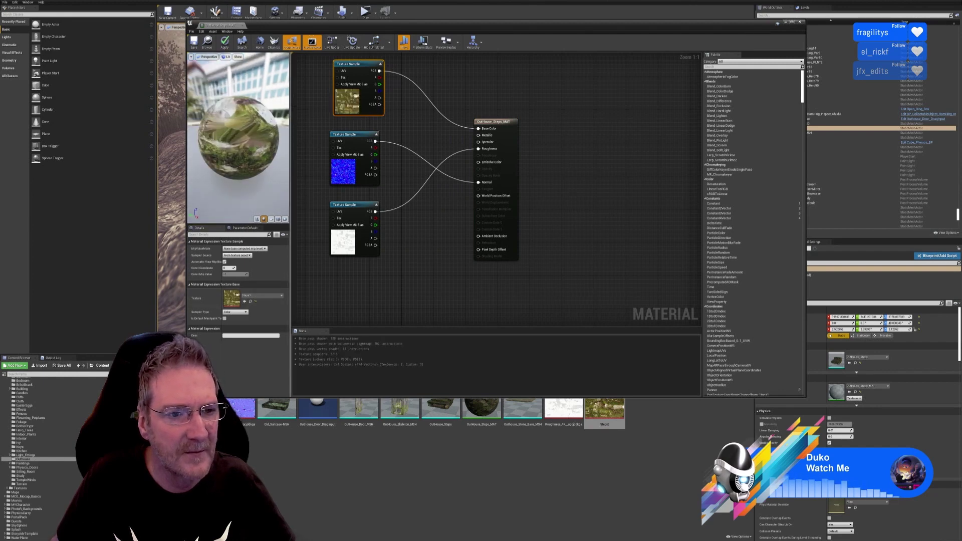
click(196, 45)
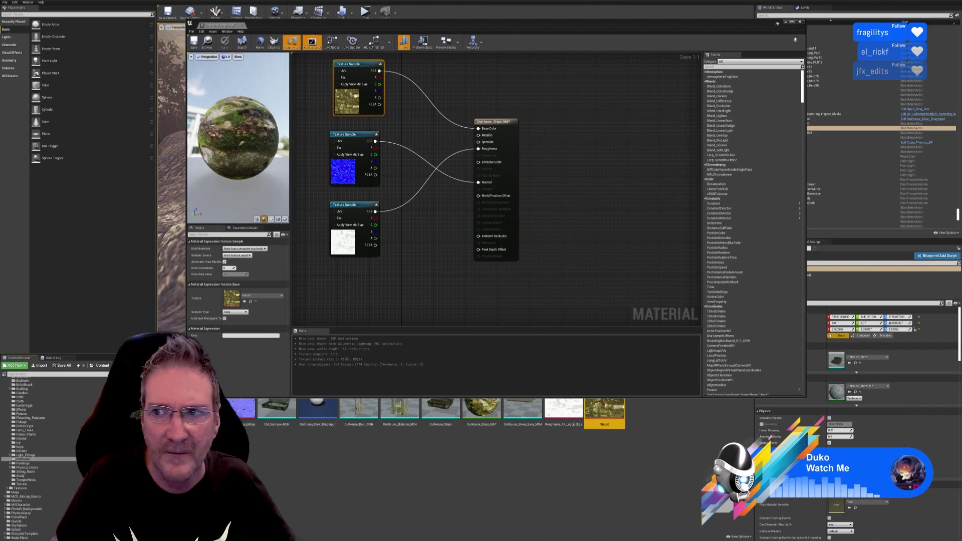
click(800, 22)
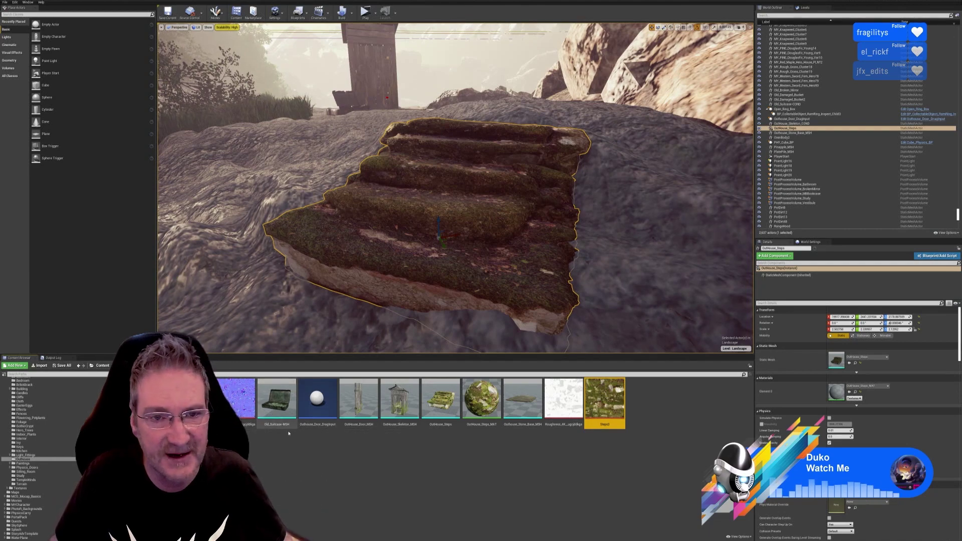
- Examine the retextured steps from several angles and distances to judge how they fit the rock and outhouse
mouse_move(158, 411)
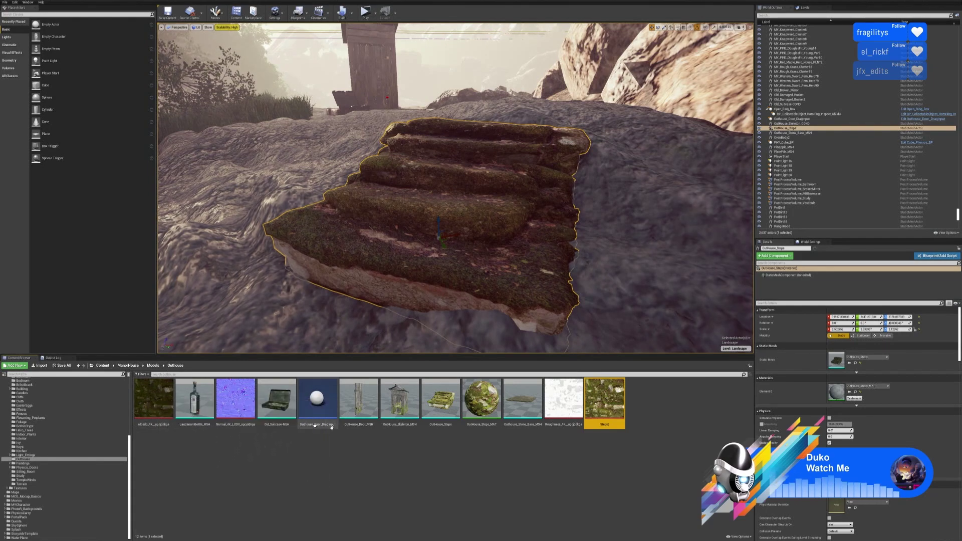
mouse_move(609, 405)
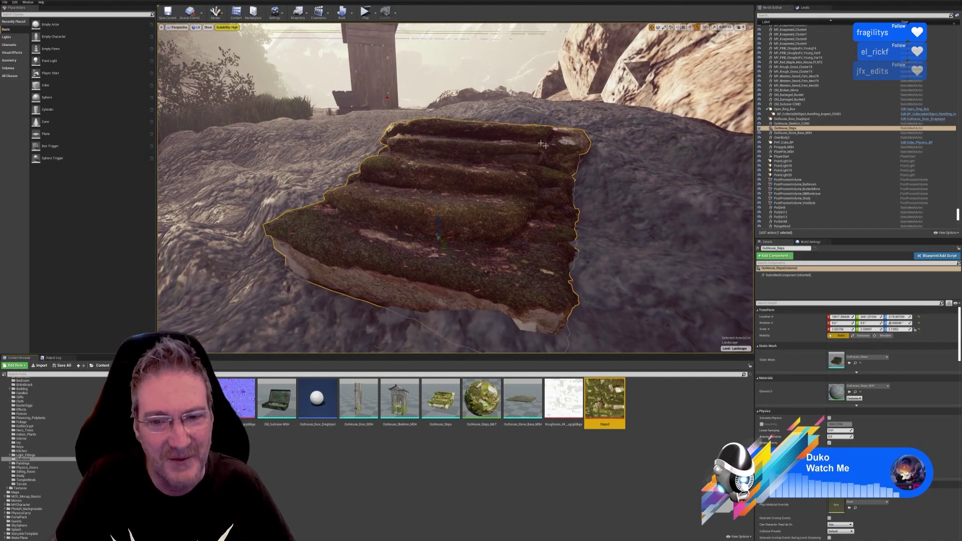
right_drag(614, 237, 860, 205)
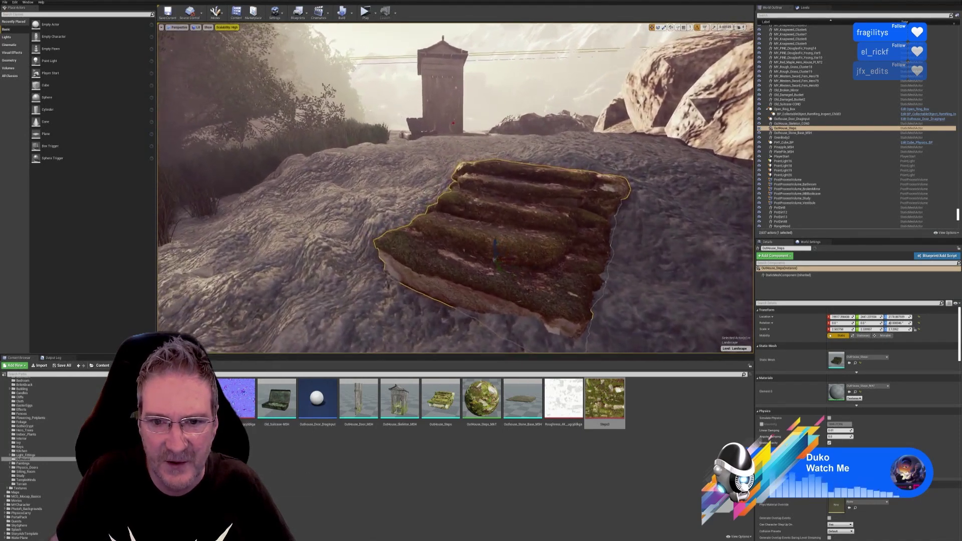
right_drag(601, 226, 646, 188)
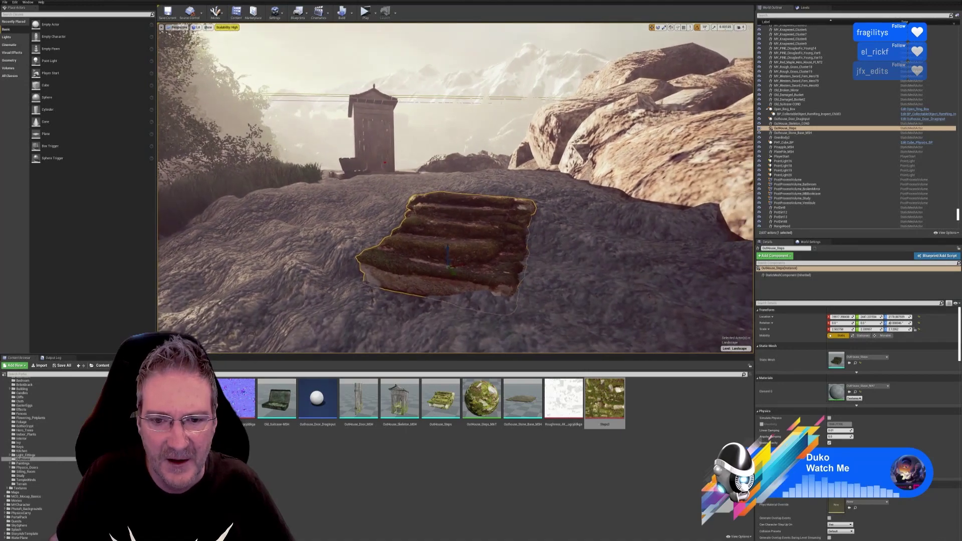
right_drag(602, 226, 586, 225)
key(w)
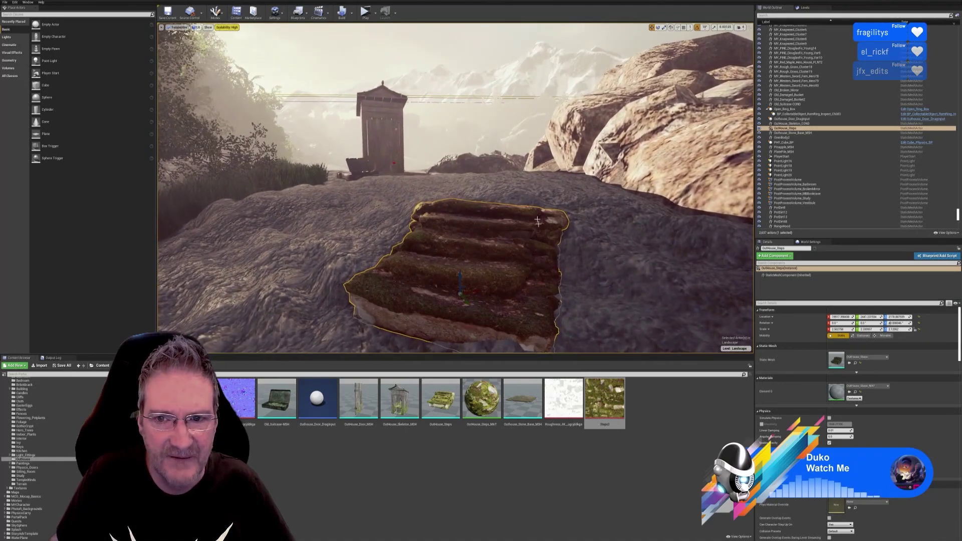
right_drag(521, 209, 462, 213)
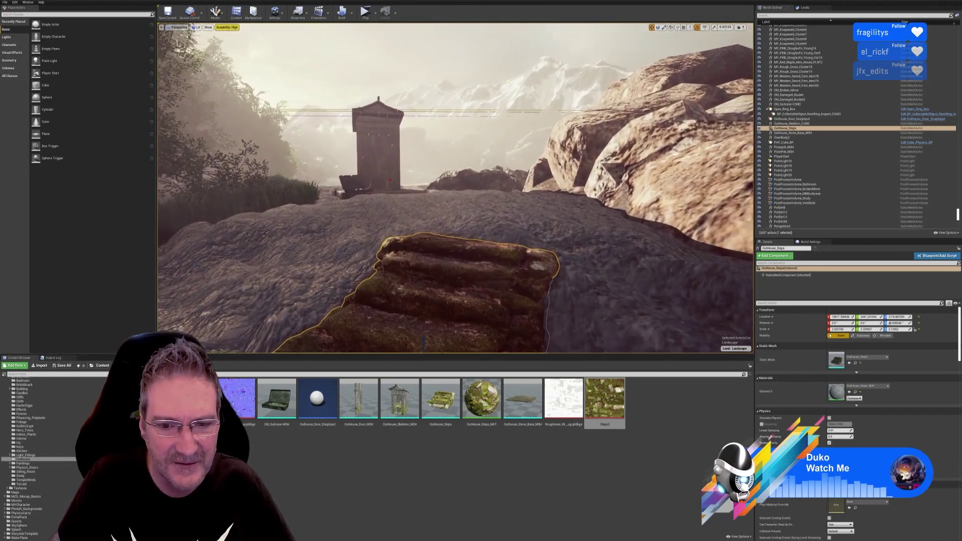
key(s)
mouse_move(456, 188)
right_down()
mouse_move(423, 223)
mouse_move(480, 191)
mouse_move(466, 204)
right_up()
key(Escape)
key(a)
key(q)
key(d)
click(498, 186)
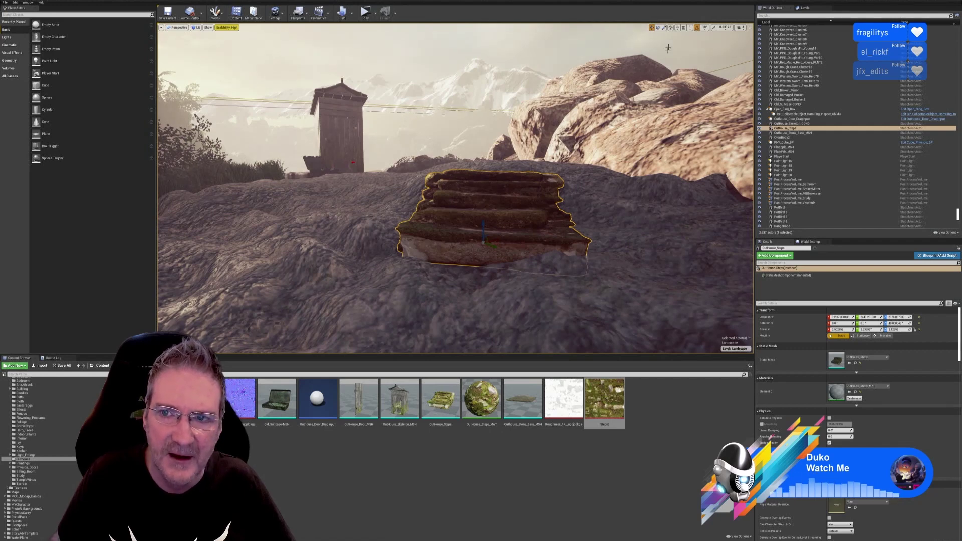
- Tilt the stone steps slightly to follow the rock slope and return to the move tool
click(658, 27)
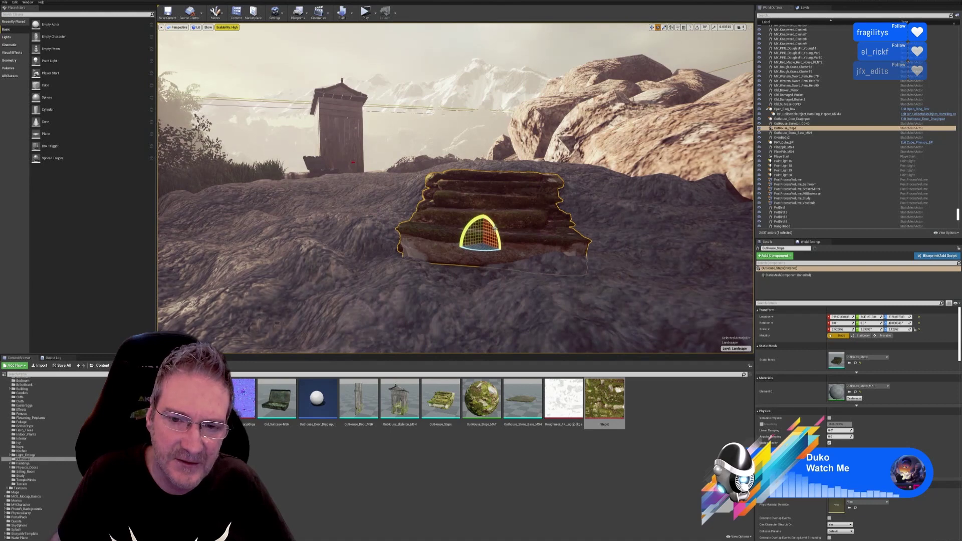
drag(495, 228, 473, 225)
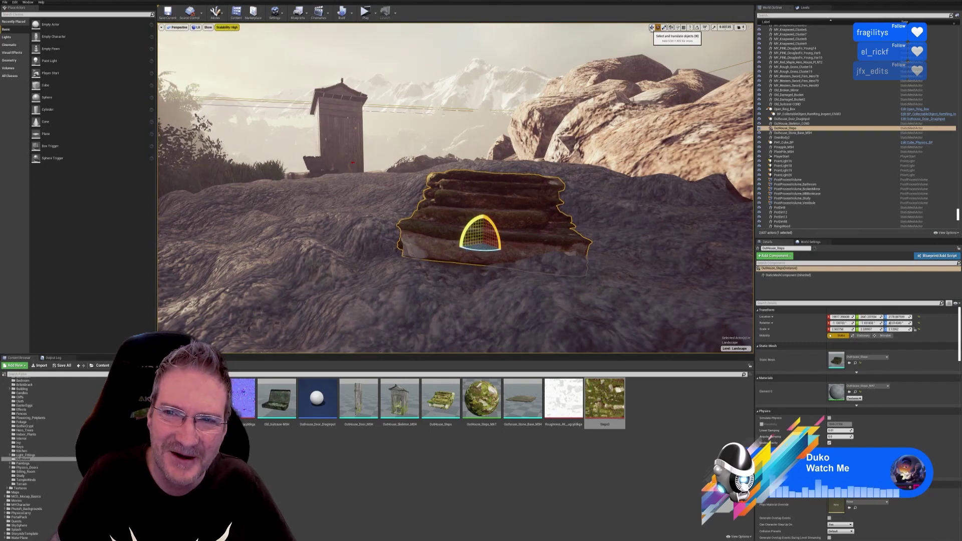
click(652, 28)
- Inspect the tilted steps from near and far to check how they sit in the rock below the outhouse
key(w)
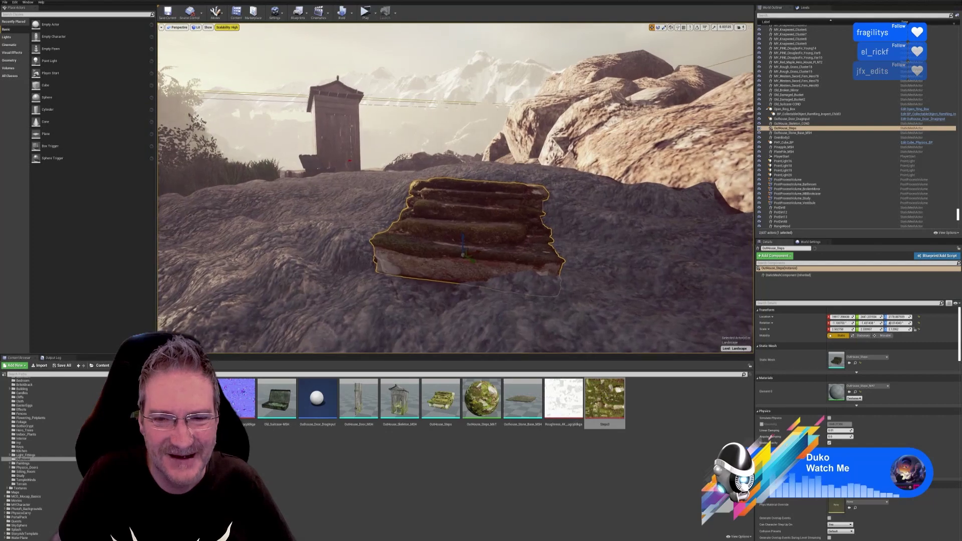
key(a)
key(s)
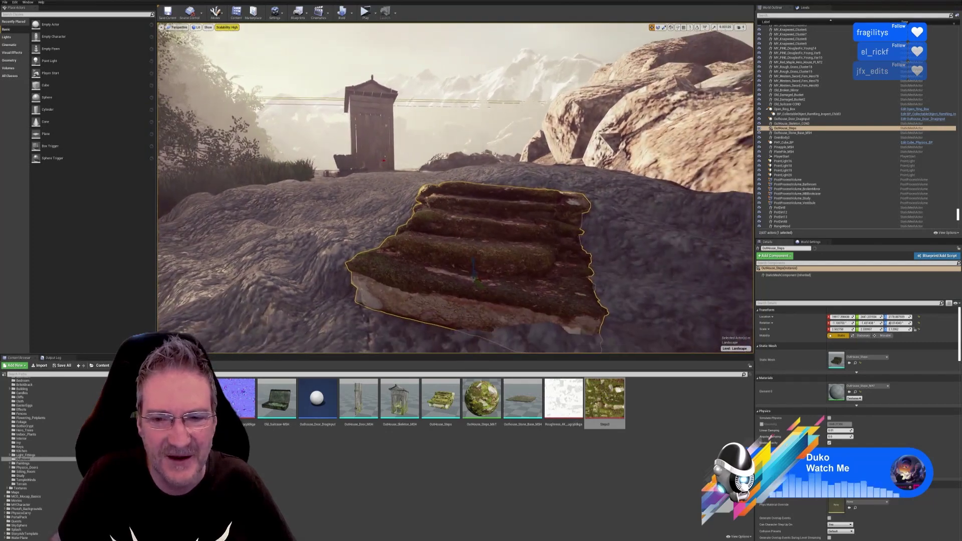
key(a)
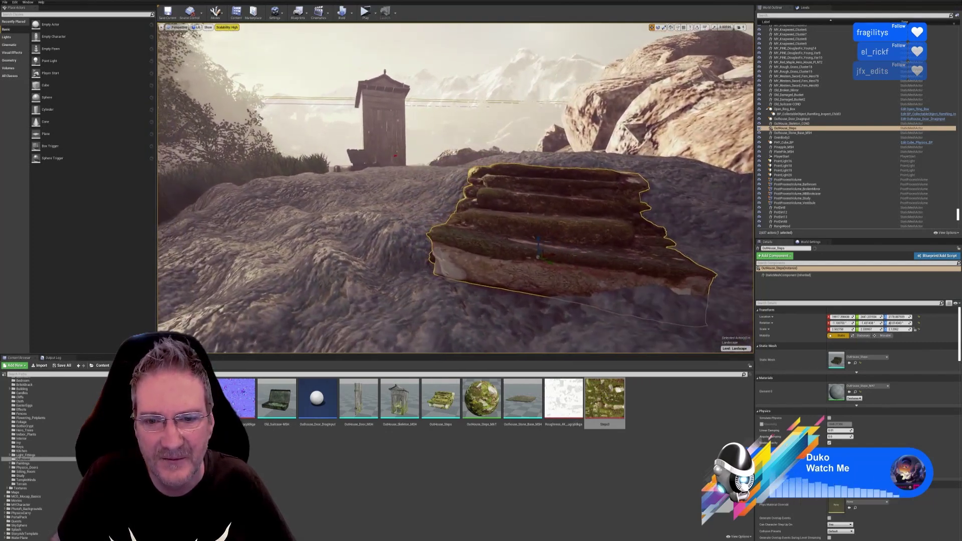
key(s)
key(s)
key(d)
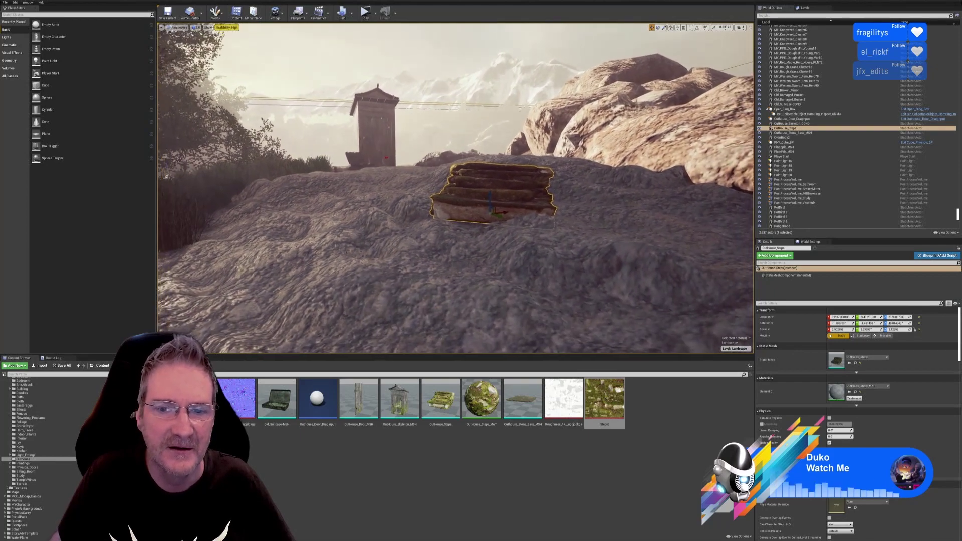
key(w)
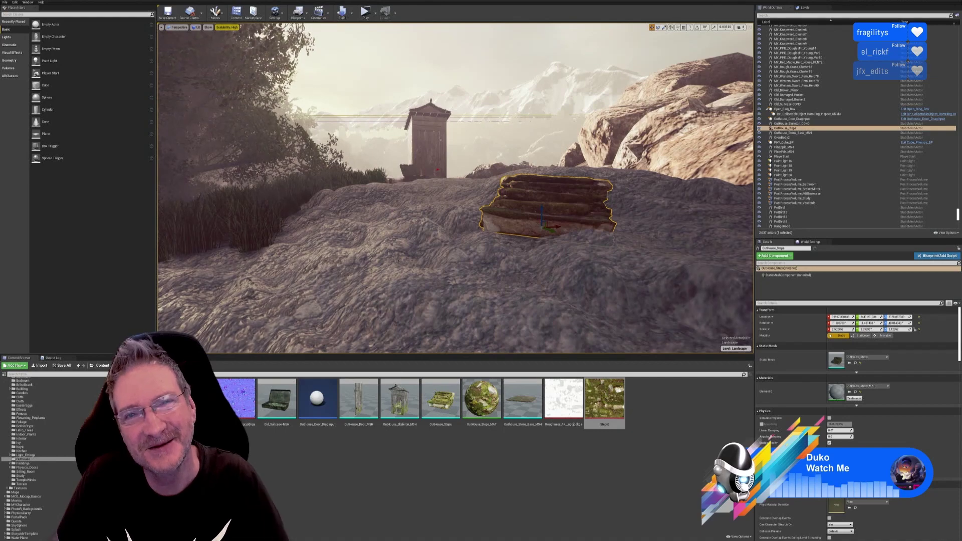
right_drag(455, 200, 492, 207)
key(w)
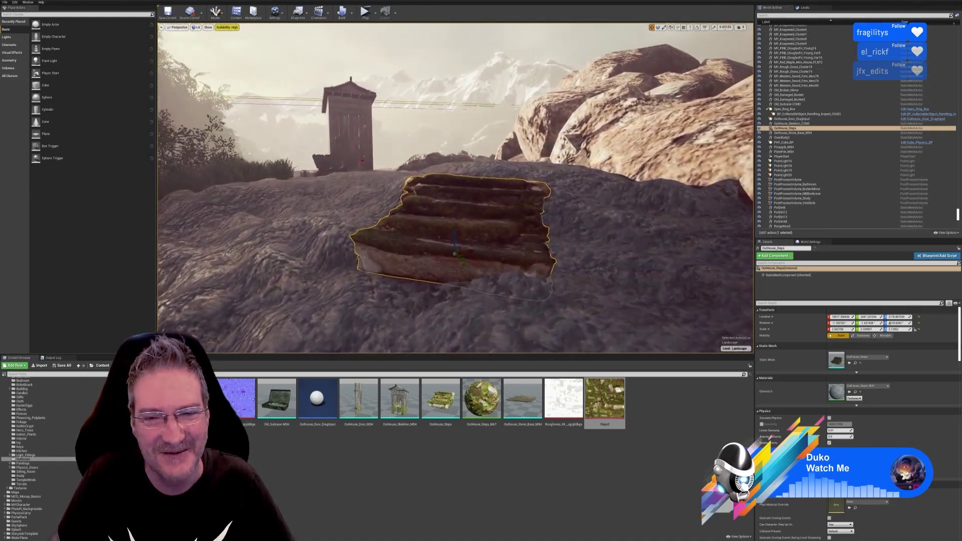
- Examine the stone steps below the outhouse from several sides and distances to judge how they meet the rock
key(s)
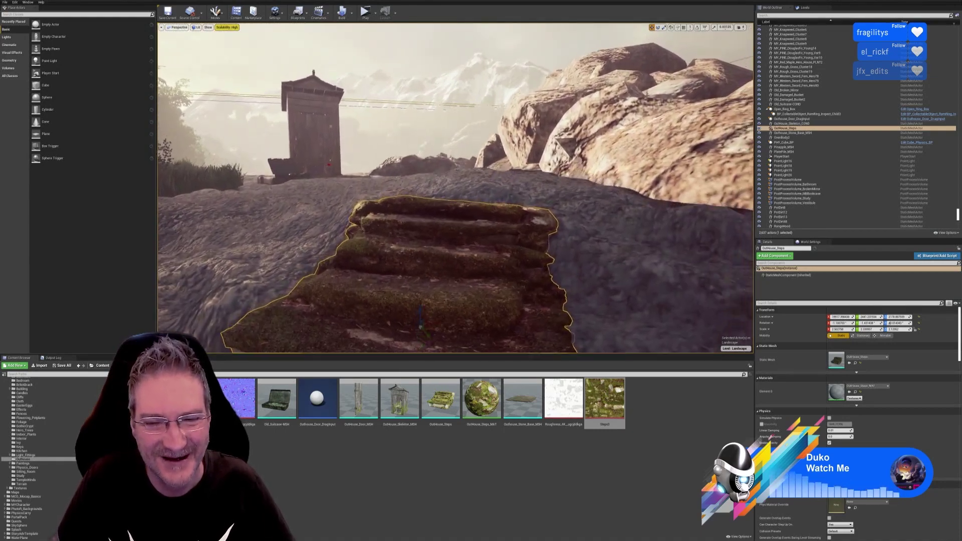
right_drag(456, 189, 401, 230)
key(s)
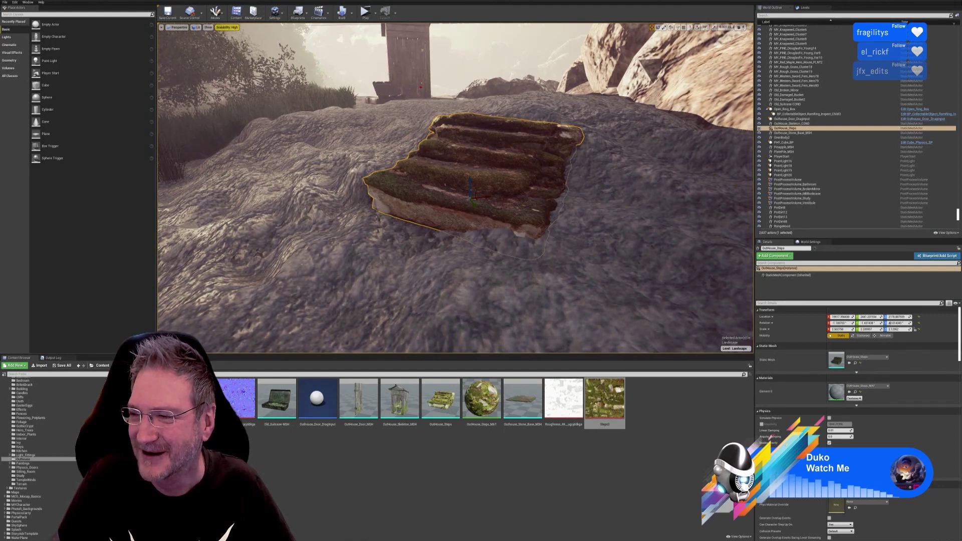
right_drag(455, 201, 479, 145)
key(s)
key(s)
key(a)
key(w)
right_drag(441, 185, 365, 184)
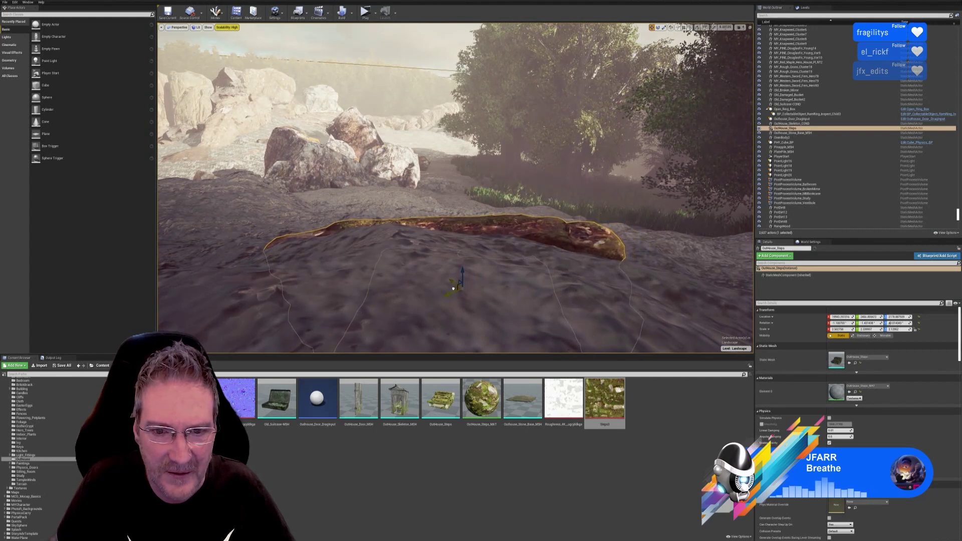
right_drag(467, 312, 467, 336)
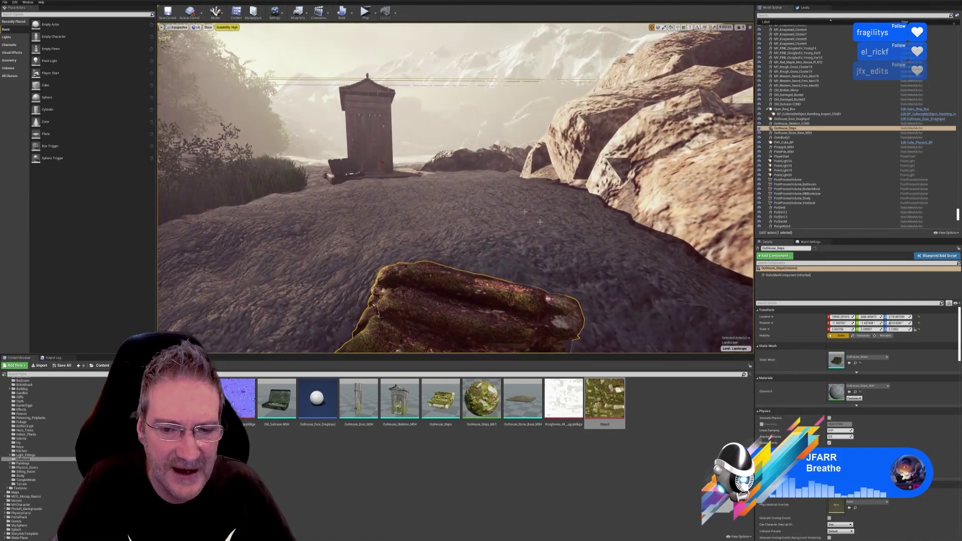
right_drag(522, 285, 522, 277)
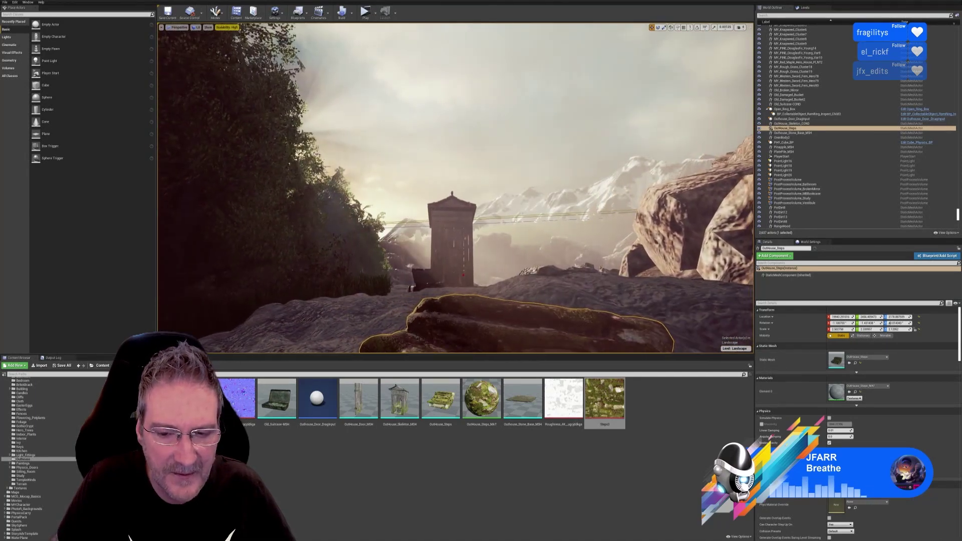
mouse_move(481, 251)
right_down()
mouse_move(521, 255)
mouse_move(480, 266)
right_up()
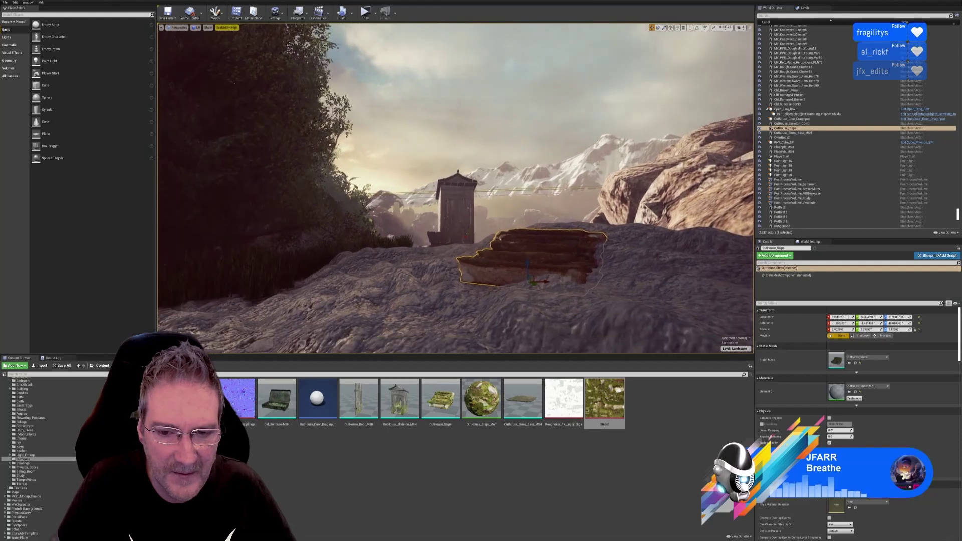
right_drag(522, 290, 454, 290)
- Deselect the stone steps and survey the rocky slope below the outhouse, from close by the steps to farther downhill
key(Escape)
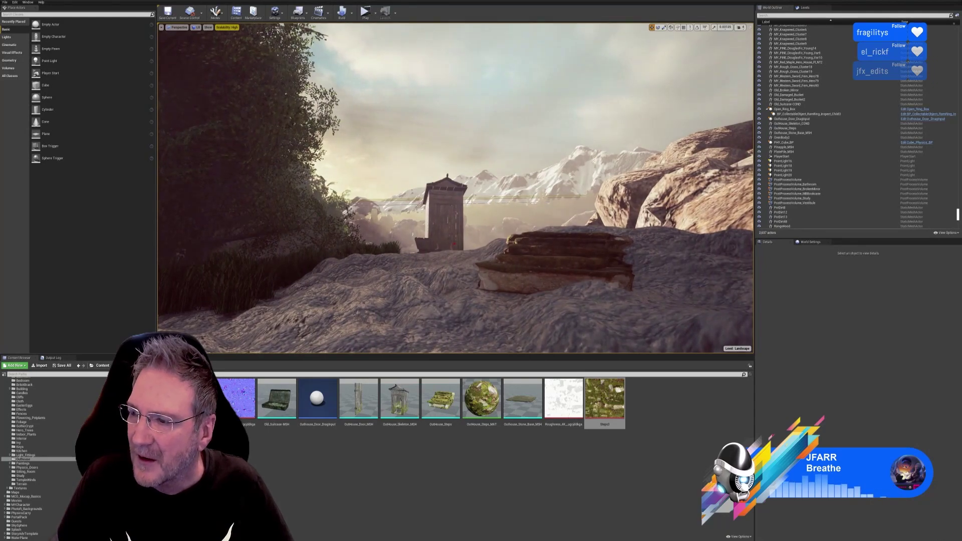
right_drag(454, 290, 409, 290)
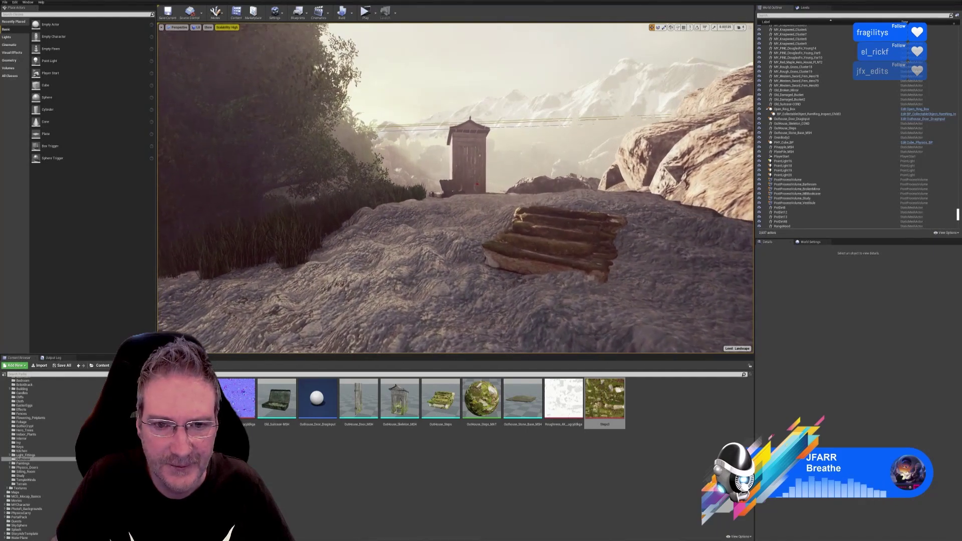
key(s)
mouse_move(409, 290)
right_down()
mouse_move(396, 290)
mouse_move(445, 290)
mouse_move(376, 289)
mouse_move(452, 291)
mouse_move(348, 290)
mouse_move(421, 290)
right_up()
key(s)
key(w)
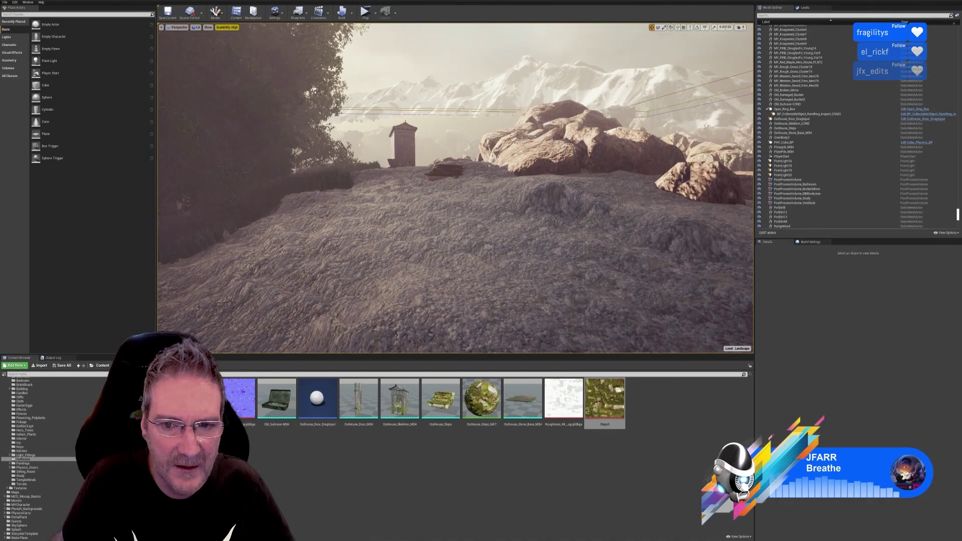
mouse_move(455, 188)
right_down()
mouse_move(426, 215)
mouse_move(466, 217)
mouse_move(443, 196)
mouse_move(432, 199)
mouse_move(445, 198)
right_up()
key(s)
key(a)
key(d)
right_drag(297, 138, 292, 139)
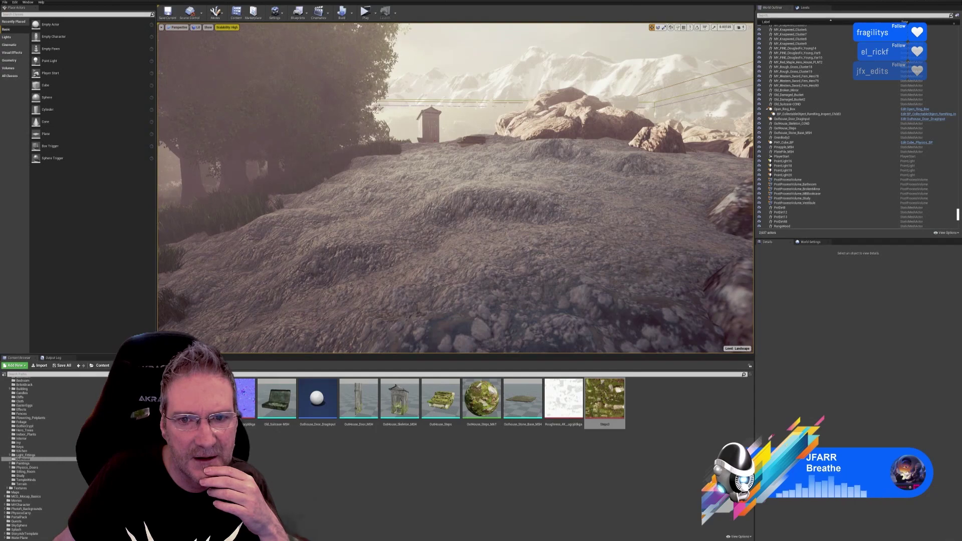
mouse_move(467, 166)
right_down()
mouse_move(652, 176)
mouse_move(677, 235)
mouse_move(526, 193)
mouse_move(747, 213)
mouse_move(467, 166)
right_up()
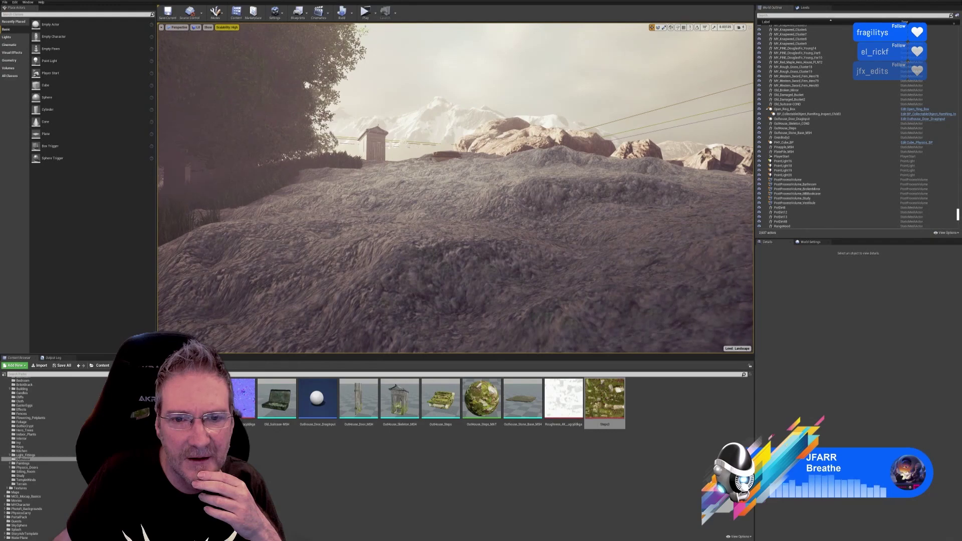
right_drag(467, 166, 465, 133)
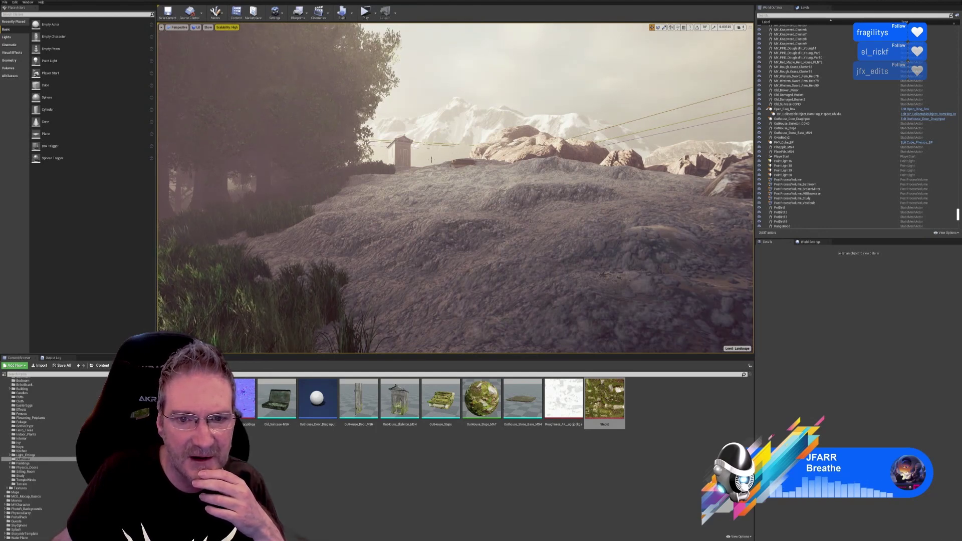
- Duplicate the OutHouse_Steps actor on the slope below the outhouse
click(461, 162)
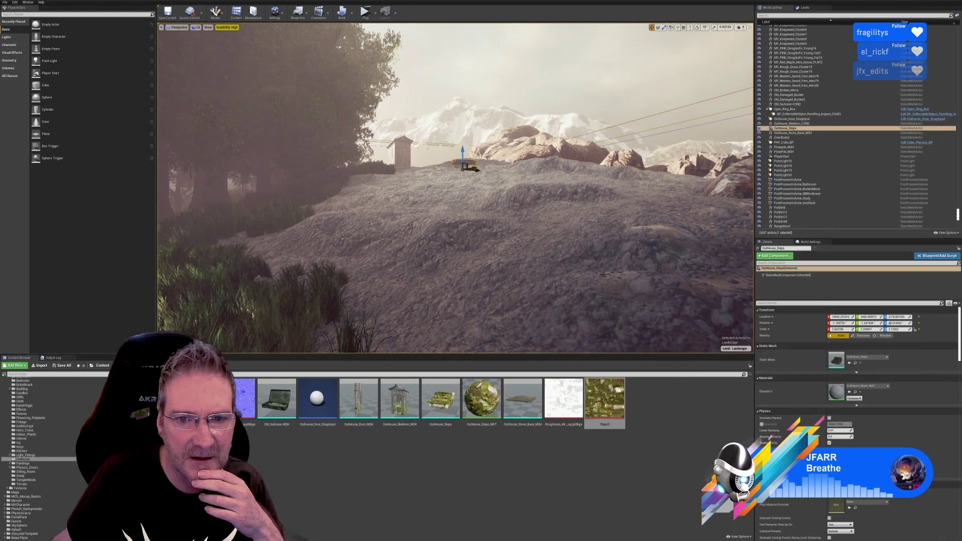
right_click(459, 164)
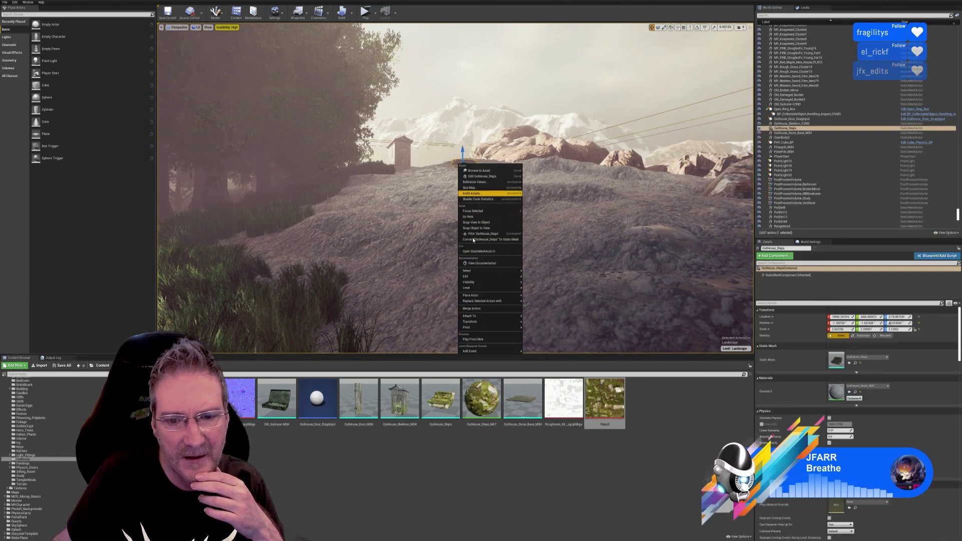
mouse_move(477, 276)
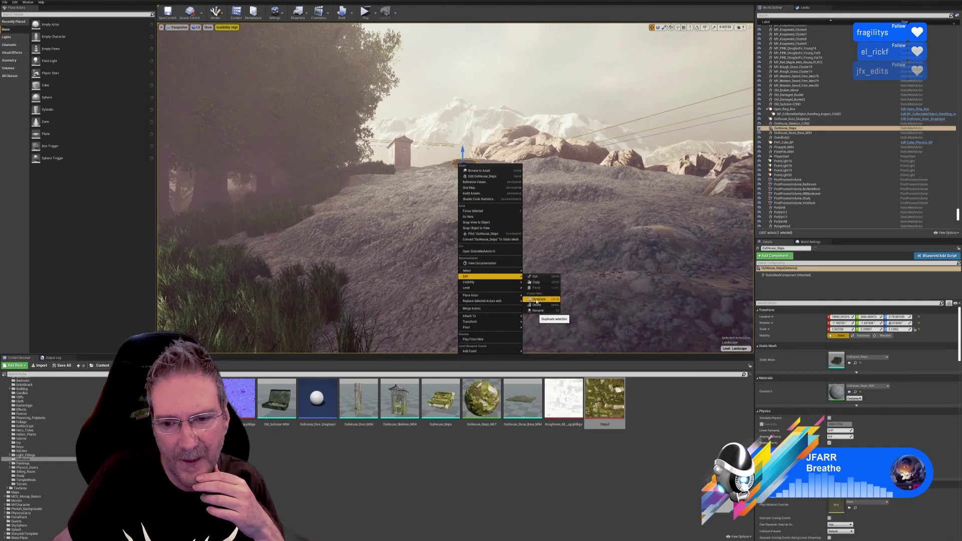
click(539, 299)
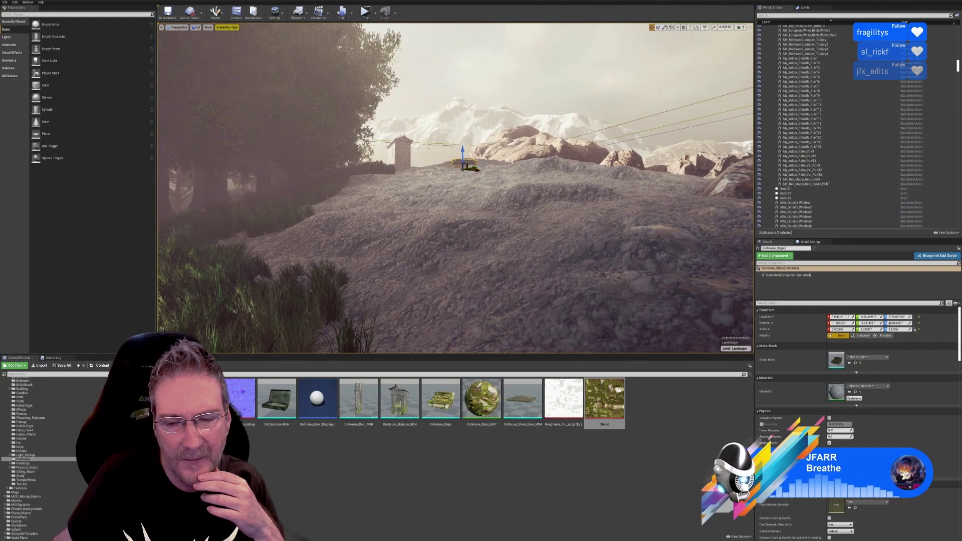
- Move the duplicated steps well down the slope from the originals and lower them toward the rock surface
right_drag(468, 167, 424, 226)
right_drag(468, 199, 467, 183)
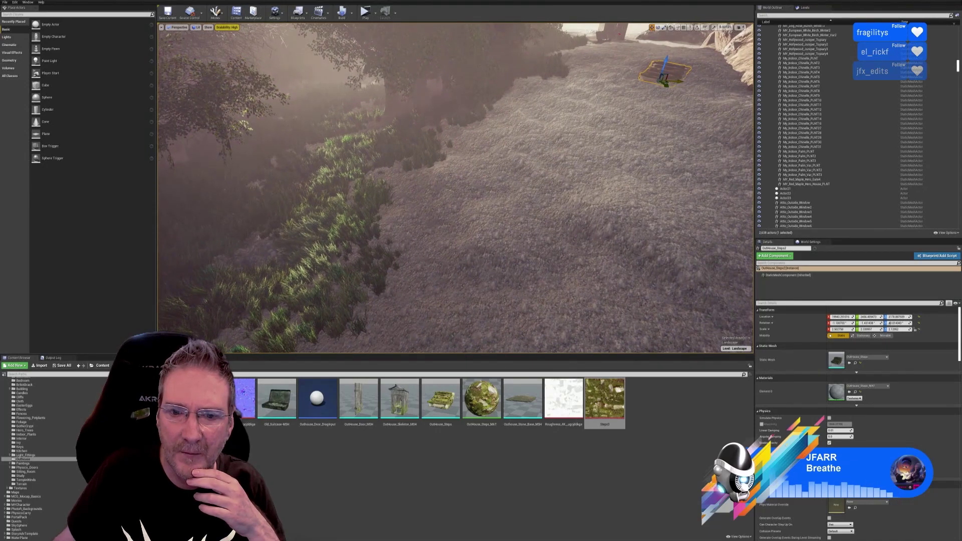
drag(680, 81, 573, 227)
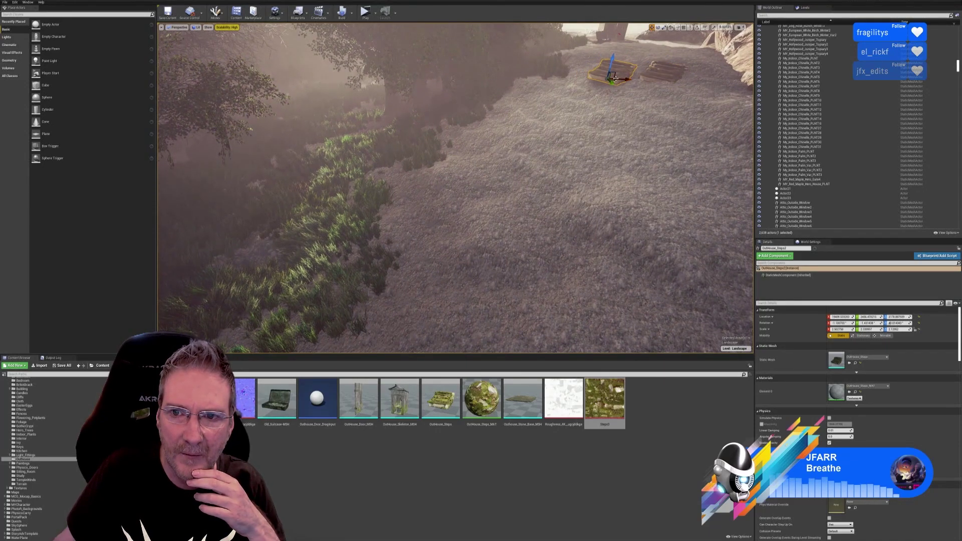
drag(614, 79, 481, 248)
right_drag(523, 283, 557, 239)
drag(517, 211, 517, 319)
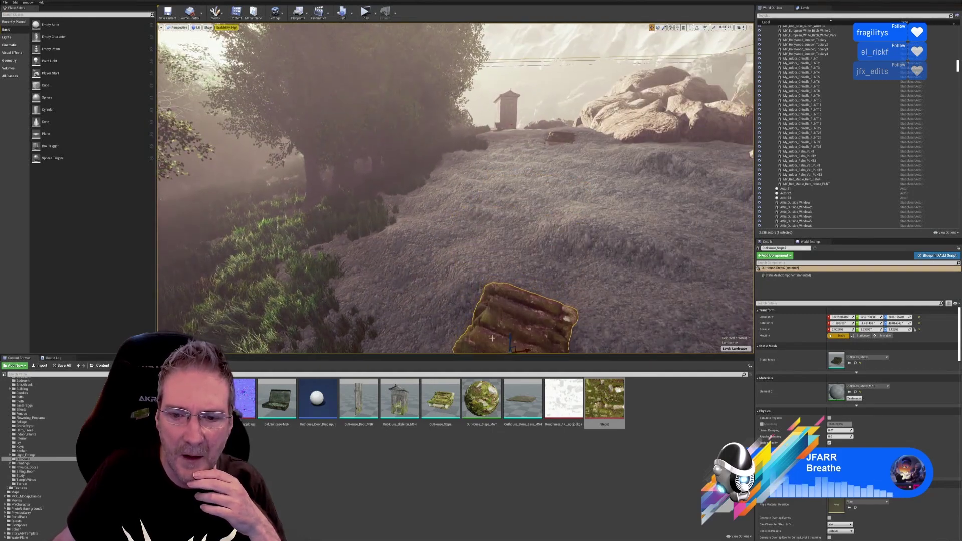
right_drag(517, 319, 548, 325)
mouse_move(508, 283)
right_down()
mouse_move(538, 281)
mouse_move(522, 278)
right_up()
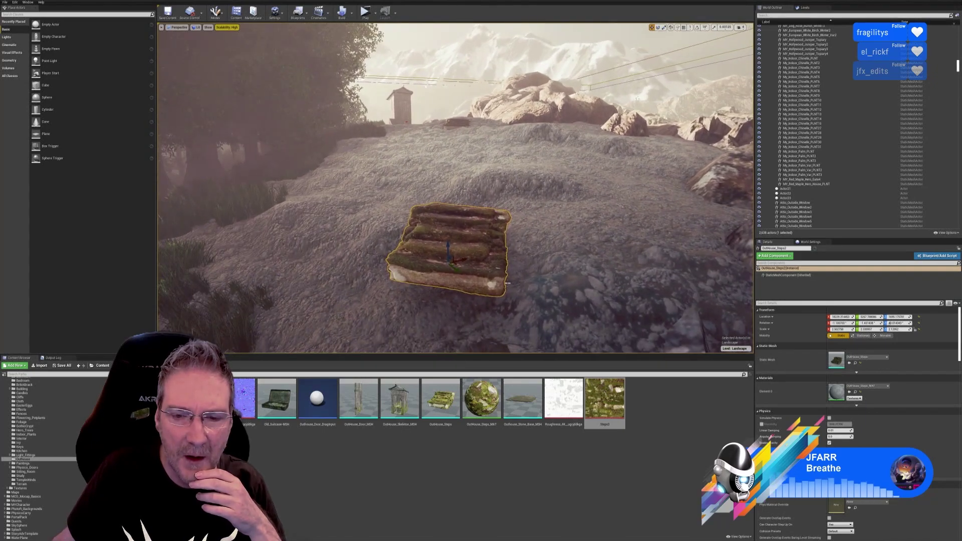
- Scale up the duplicated steps uniformly and move them slightly farther down the slope, lower against the rock
click(664, 28)
mouse_move(450, 264)
mouse_down()
mouse_move(452, 240)
mouse_move(450, 258)
mouse_up()
click(652, 27)
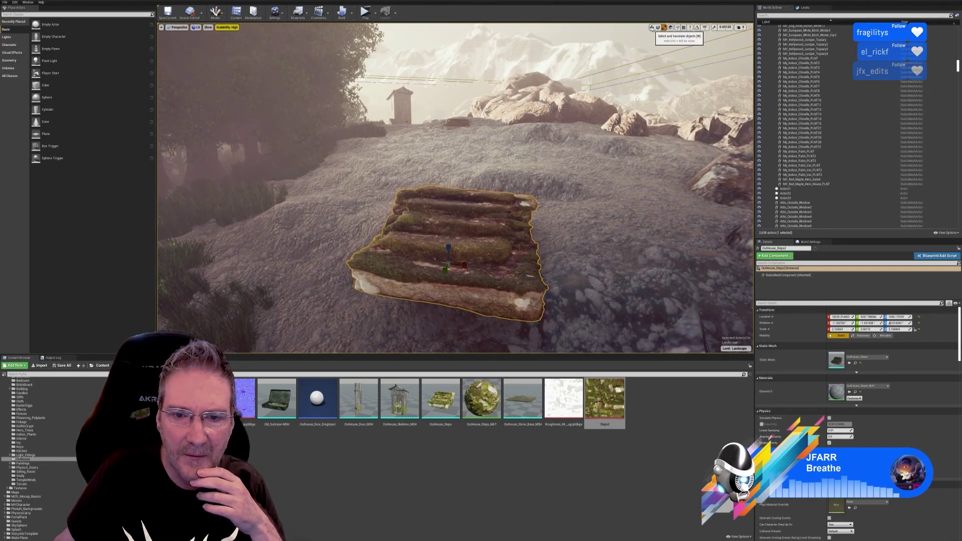
drag(447, 249, 422, 313)
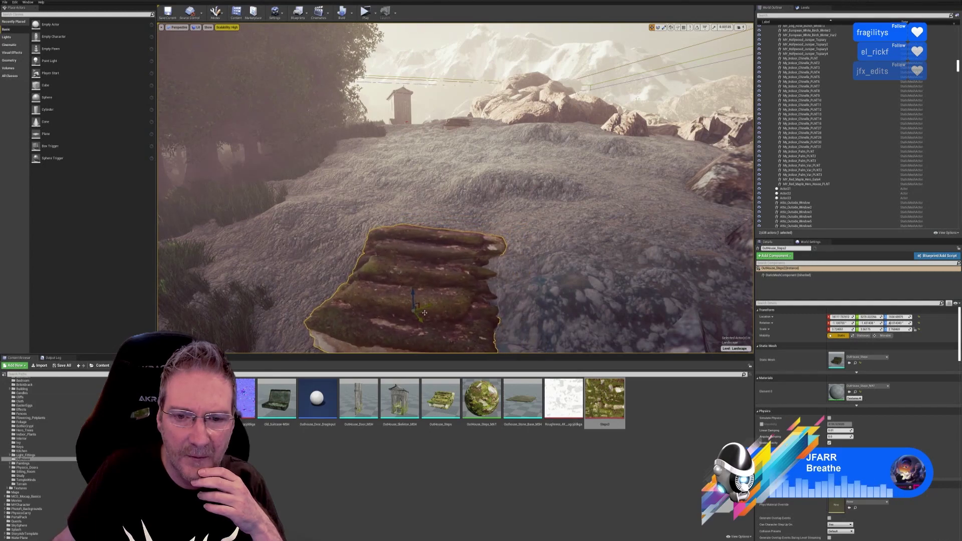
right_drag(422, 313, 442, 311)
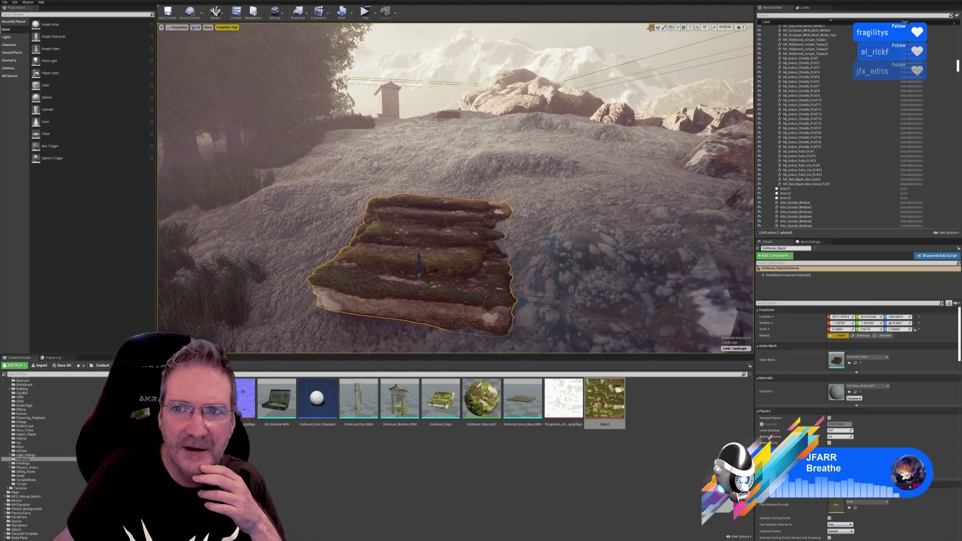
- Rotate the duplicated steps to align with the slope and shift them lower beside the grass
click(658, 28)
drag(408, 257, 395, 294)
click(652, 27)
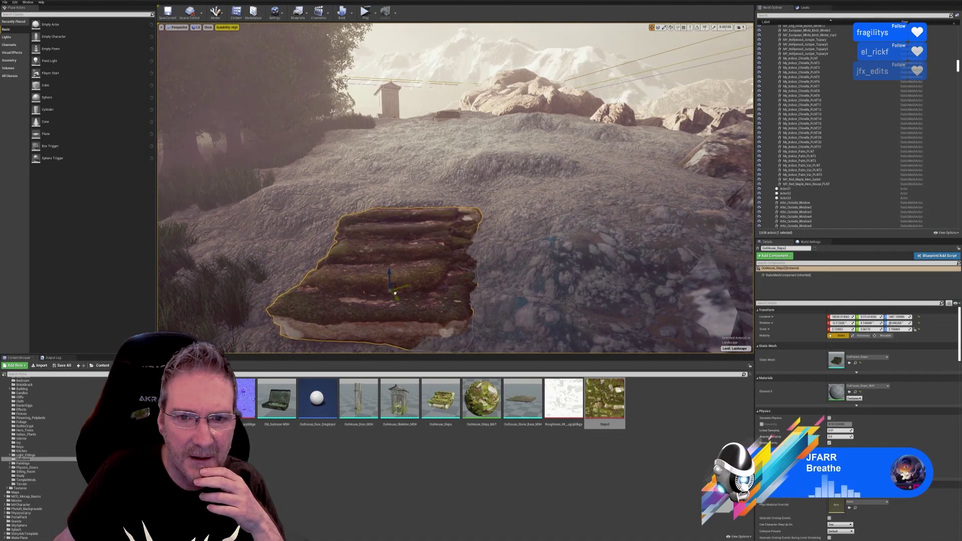
right_drag(449, 292, 475, 239)
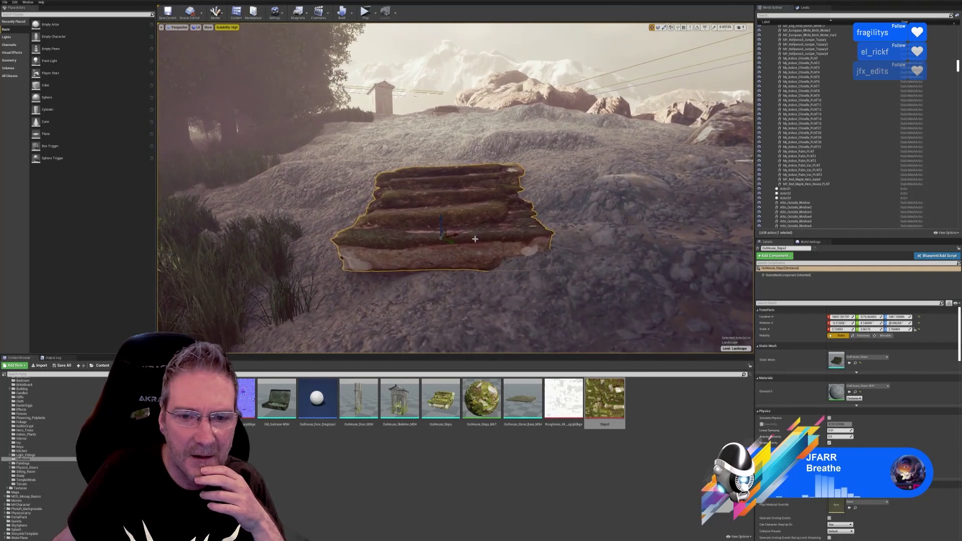
drag(442, 225, 427, 254)
- Reposition the duplicated steps across the lower slope to fit the hollow between the grass and the rock
click(658, 29)
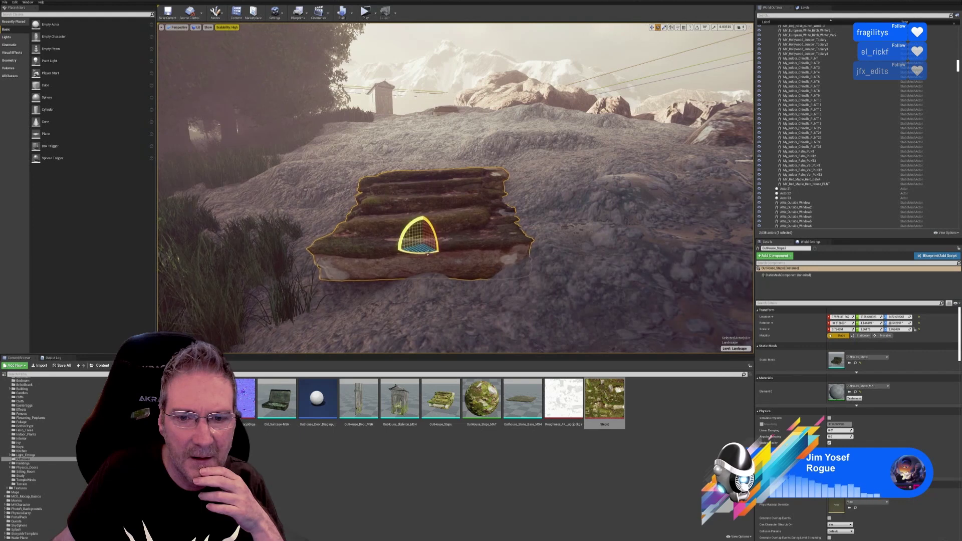
click(651, 27)
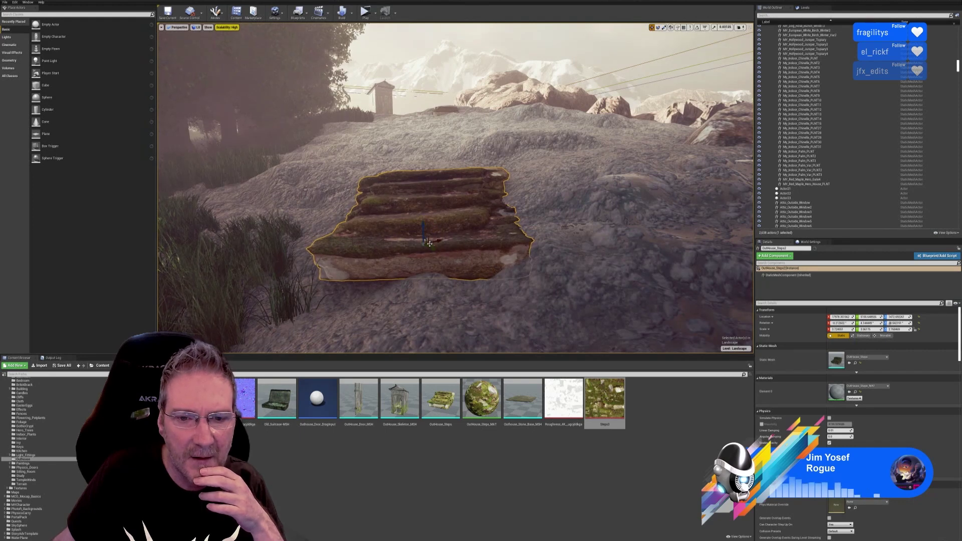
drag(432, 245, 389, 241)
key(w)
right_drag(389, 241, 251, 301)
key(d)
right_drag(411, 257, 369, 260)
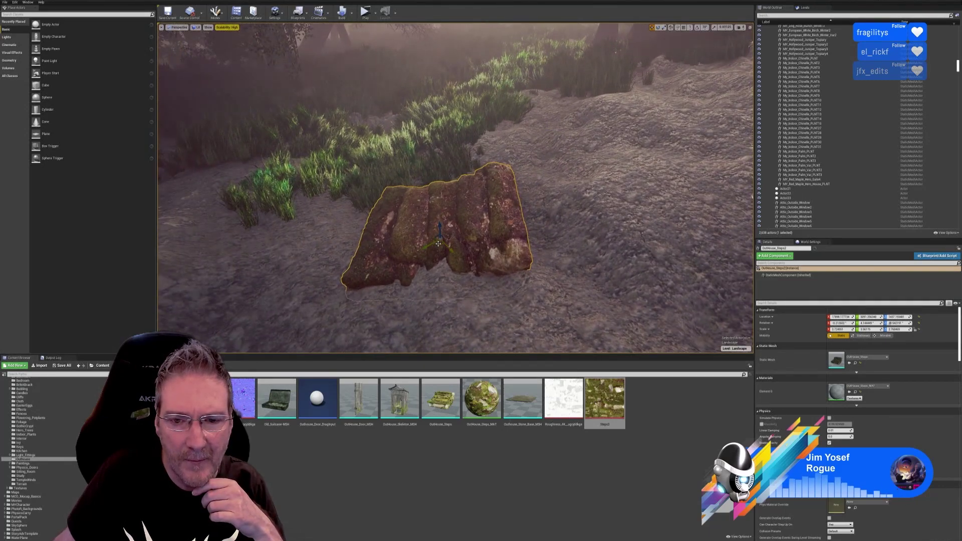
drag(480, 256, 500, 256)
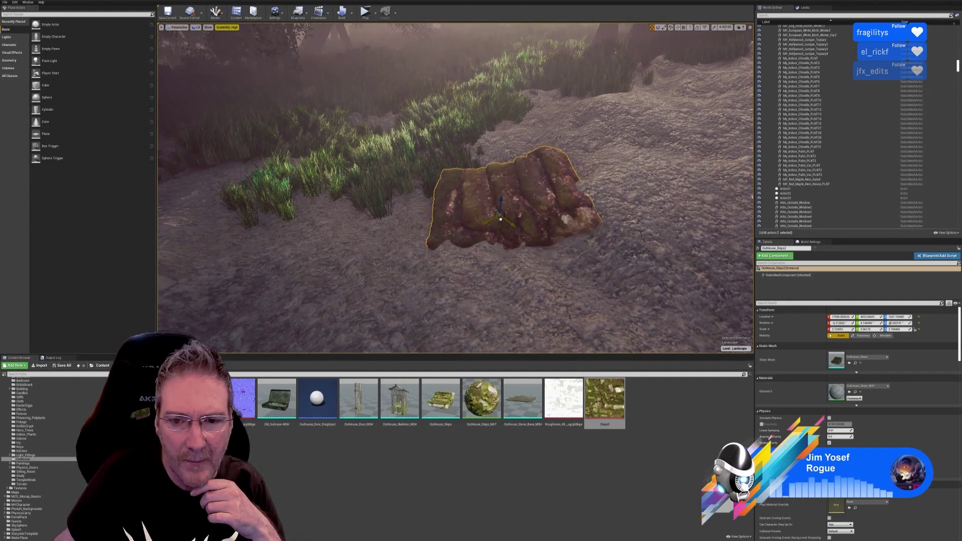
- Slide the duplicated steps into the rock slope and sink them so their underside is partly buried
right_drag(500, 256, 730, 214)
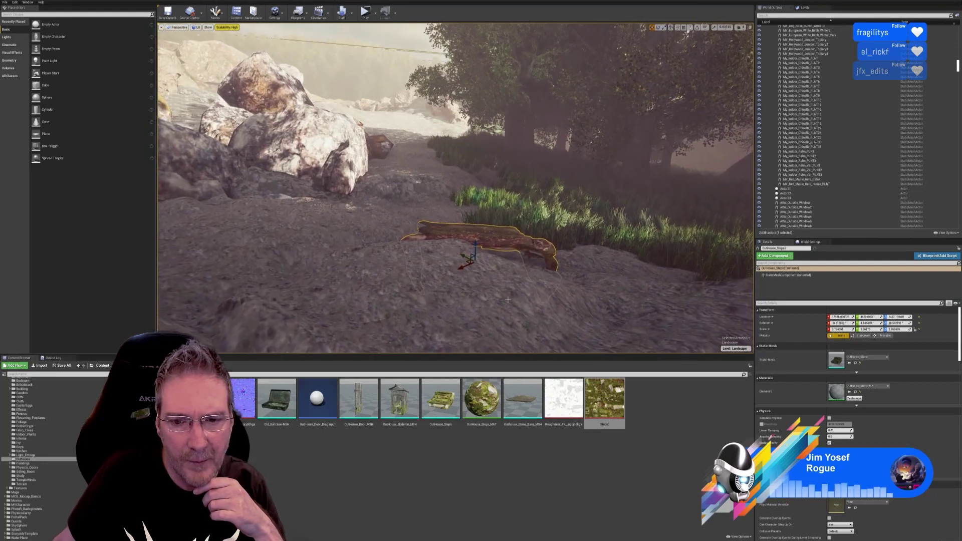
drag(466, 260, 428, 243)
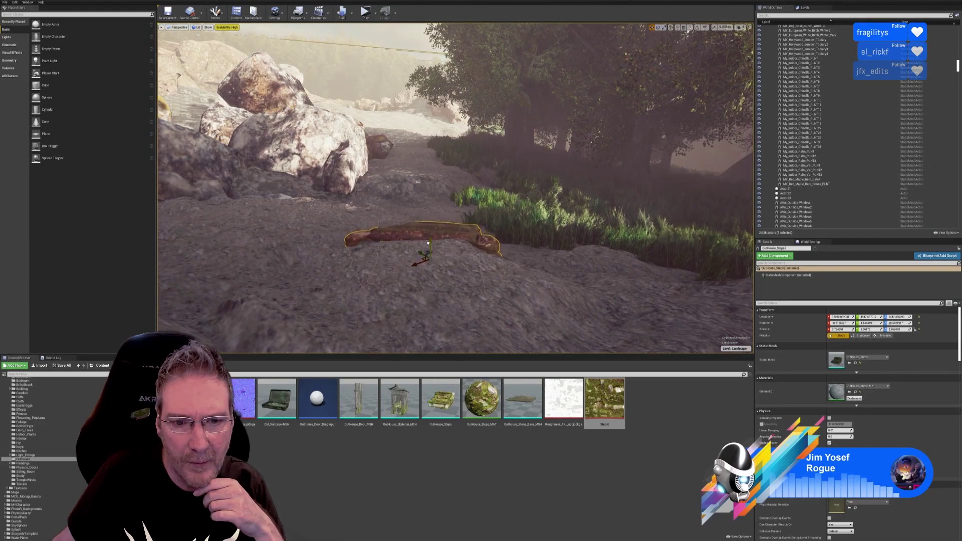
mouse_move(446, 257)
right_down()
mouse_move(431, 261)
mouse_move(451, 268)
mouse_move(336, 266)
mouse_move(386, 268)
mouse_move(356, 288)
mouse_move(381, 279)
mouse_move(311, 263)
mouse_move(451, 250)
right_up()
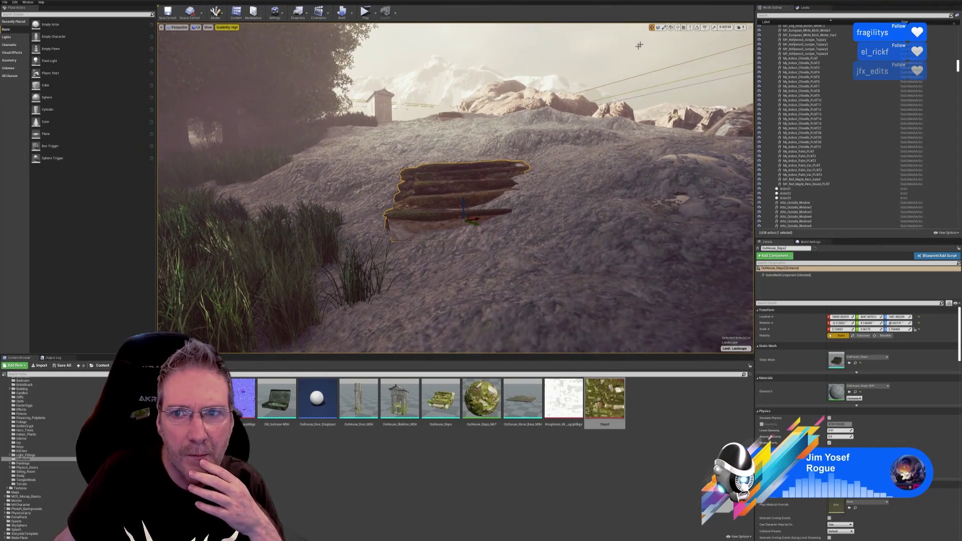
- Move the duplicated steps across the slope so their edges sink into the surrounding rock mounds
click(658, 27)
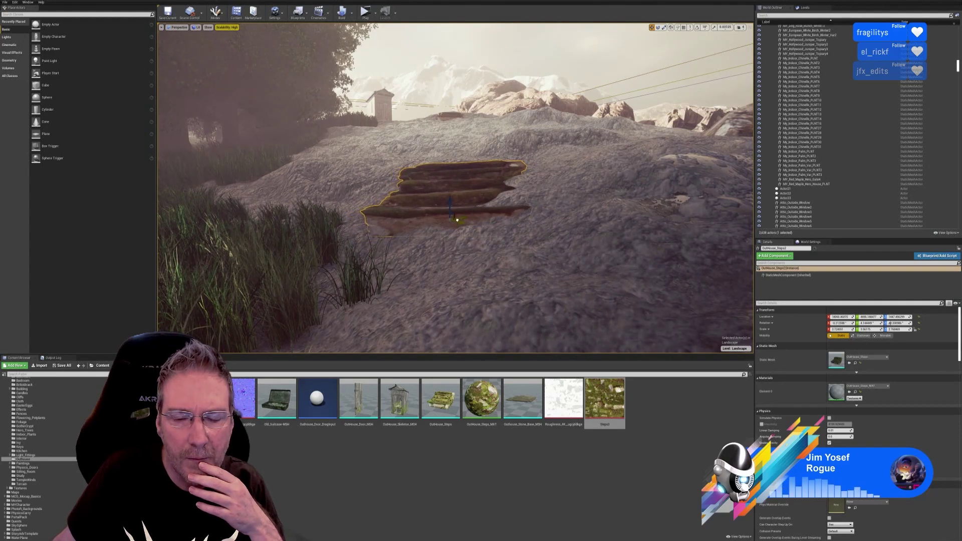
right_drag(456, 220, 356, 249)
key(w)
key(d)
key(w)
mouse_move(381, 209)
right_down()
mouse_move(371, 207)
mouse_move(394, 208)
right_up()
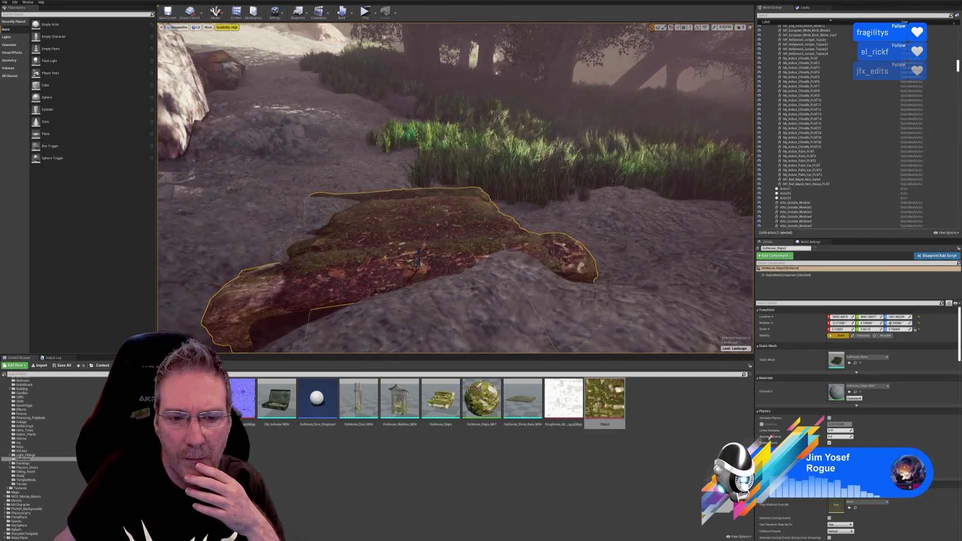
right_drag(471, 258, 501, 259)
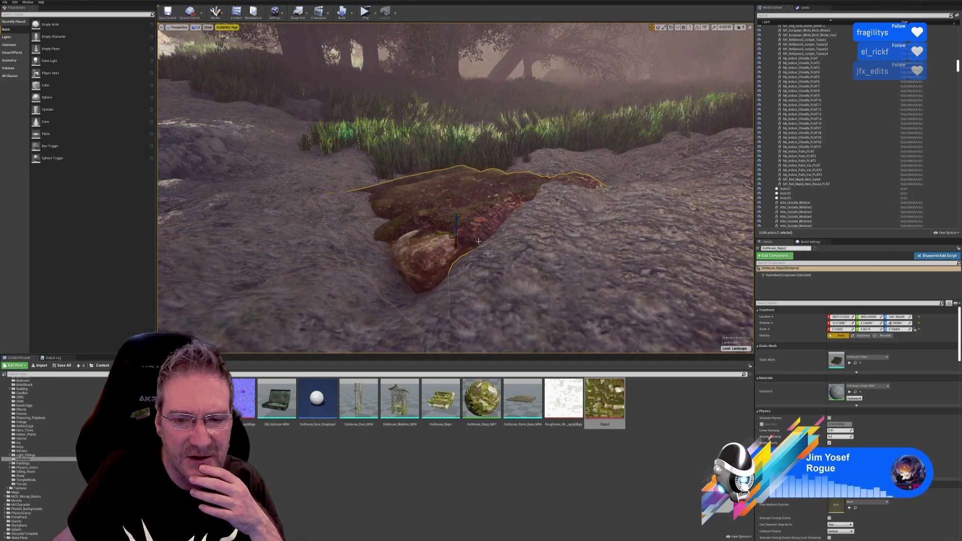
- Nudge the duplicated steps to finish seating them in the rock, checking the fit from the side and front
right_drag(475, 276, 506, 283)
alt+drag(491, 250, 439, 243)
right_drag(439, 243, 376, 244)
alt+drag(419, 240, 409, 238)
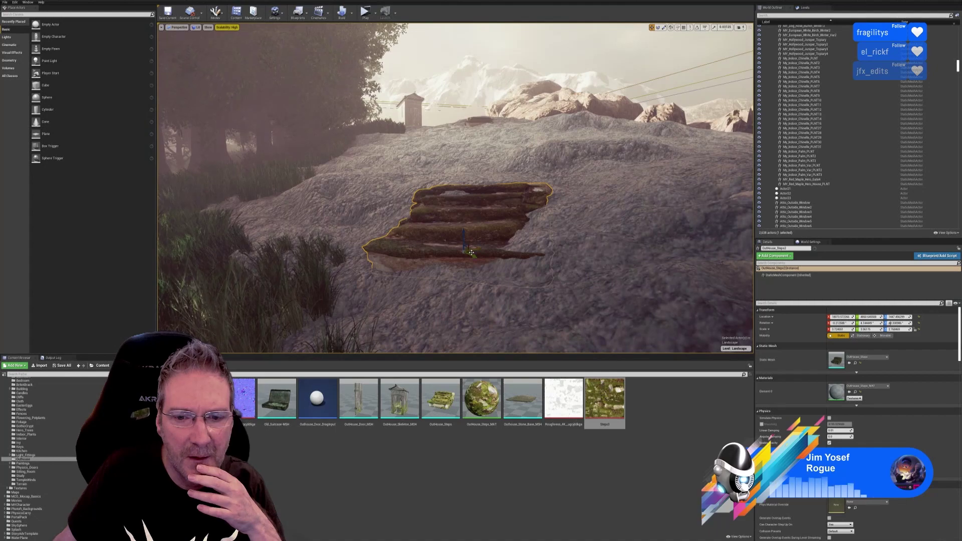
right_drag(470, 255, 520, 230)
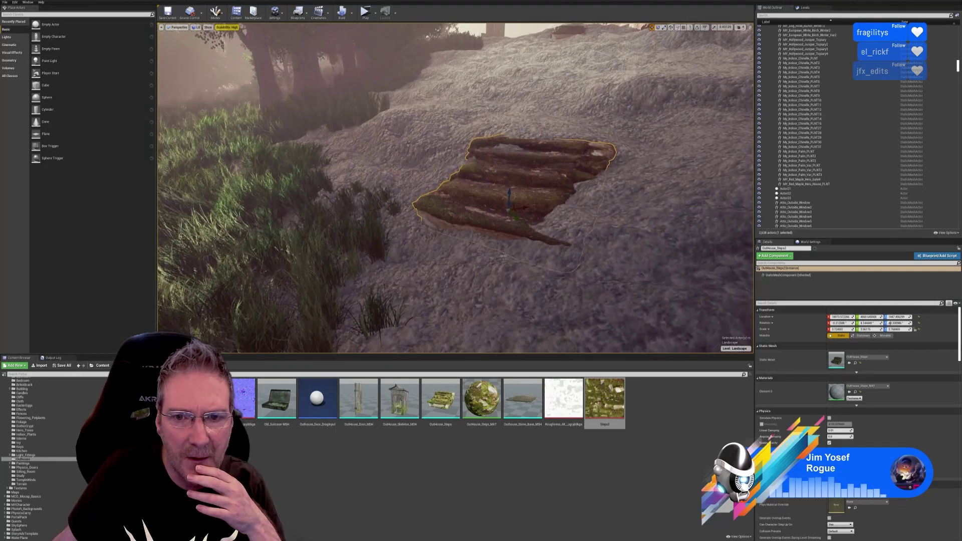
drag(512, 211, 514, 217)
right_drag(514, 217, 543, 179)
- Deselect the steps and save all unsaved levels and assets
key(Escape)
right_drag(513, 217, 480, 203)
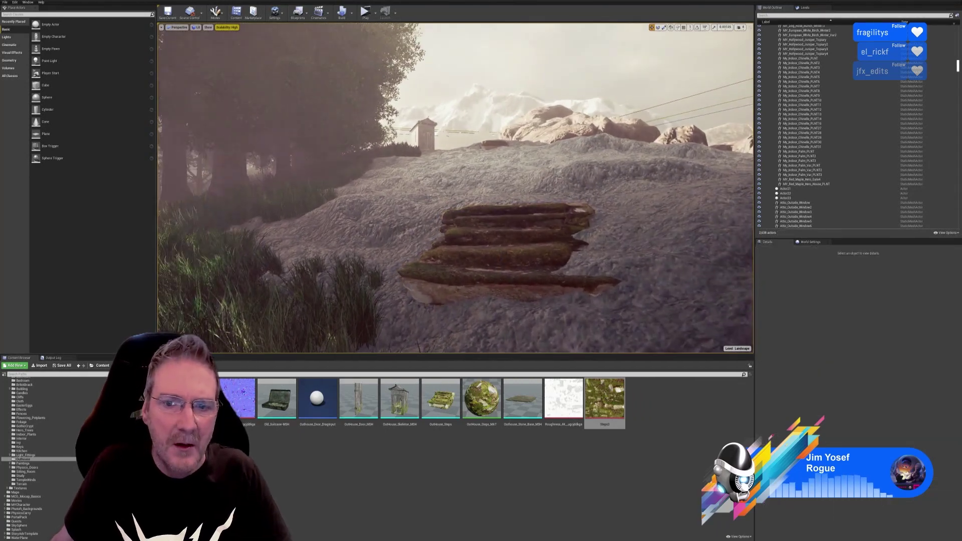
right_drag(521, 274, 521, 273)
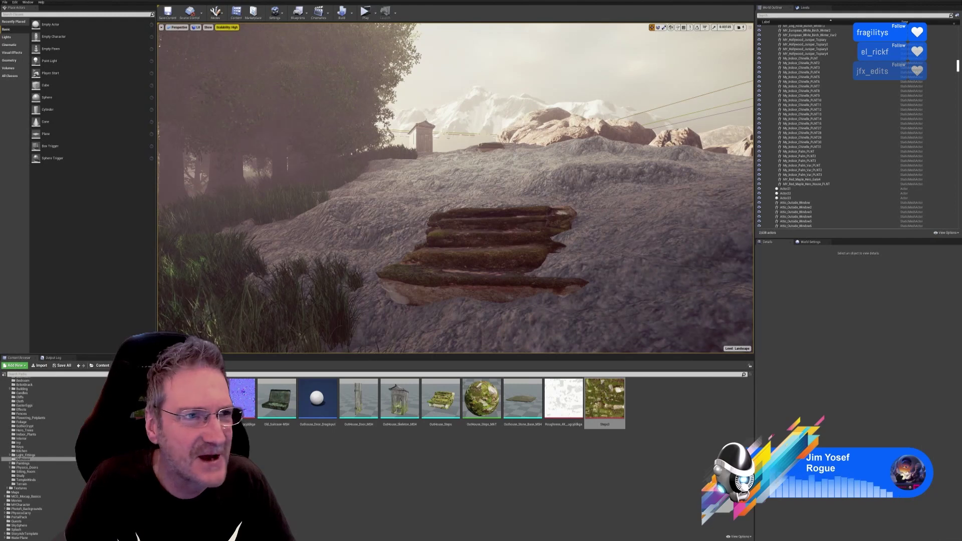
click(4, 2)
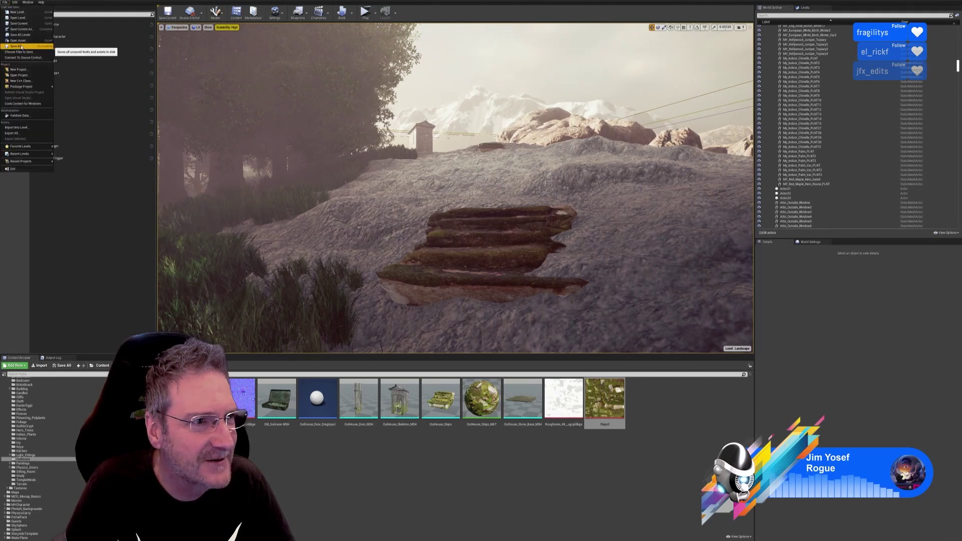
click(30, 50)
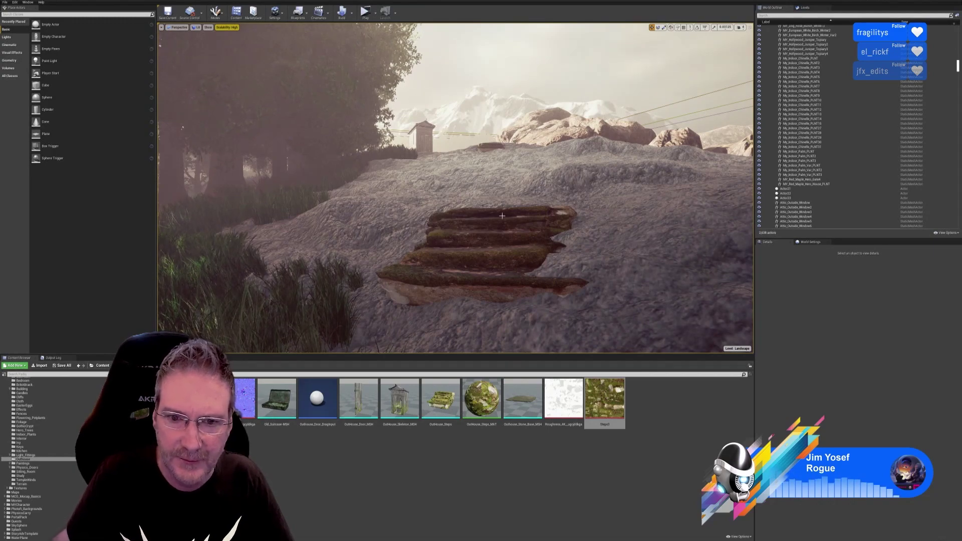
mouse_move(502, 215)
right_down()
mouse_move(542, 247)
mouse_move(545, 234)
mouse_move(488, 194)
mouse_move(496, 206)
right_up()
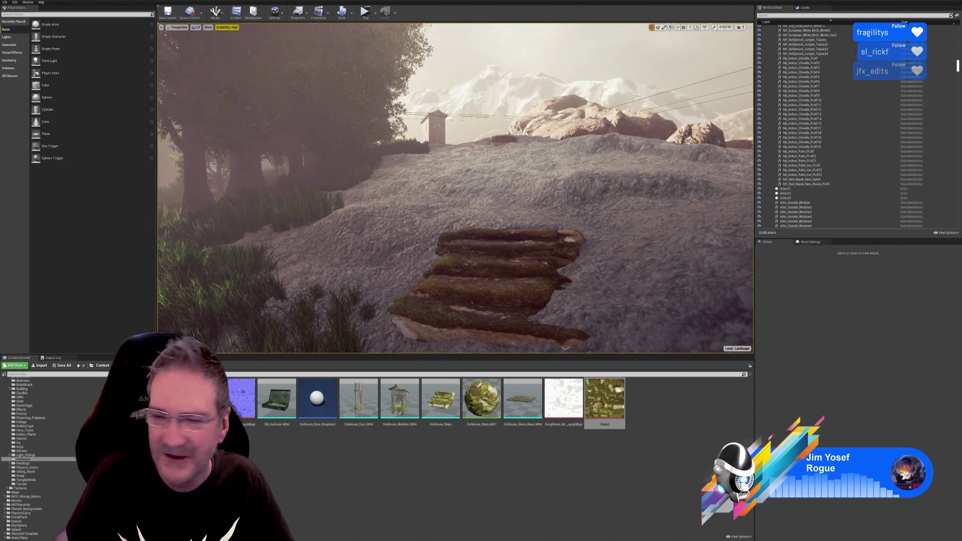
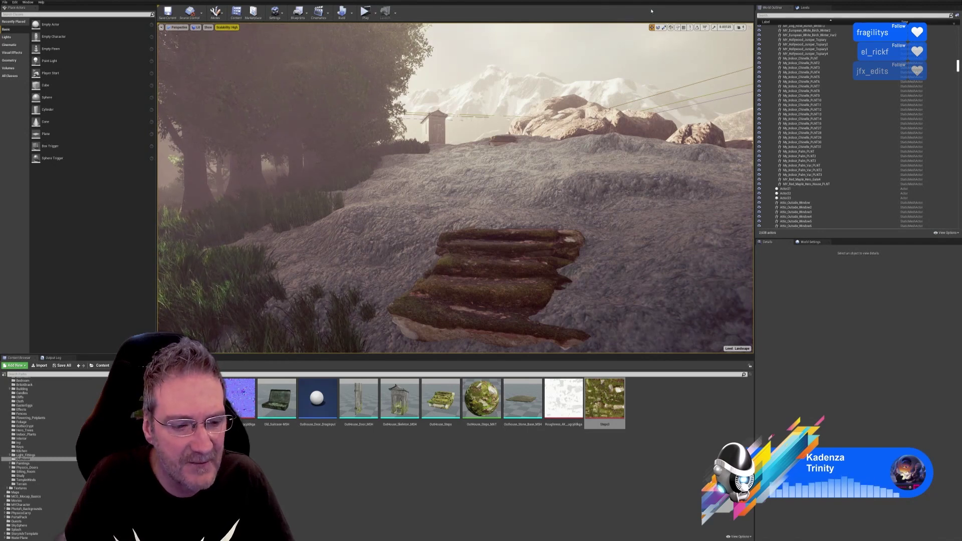
- Examine the bare ground between the upper steps and the outhouse
right_drag(622, 250, 534, 256)
key(w)
drag(601, 172, 588, 173)
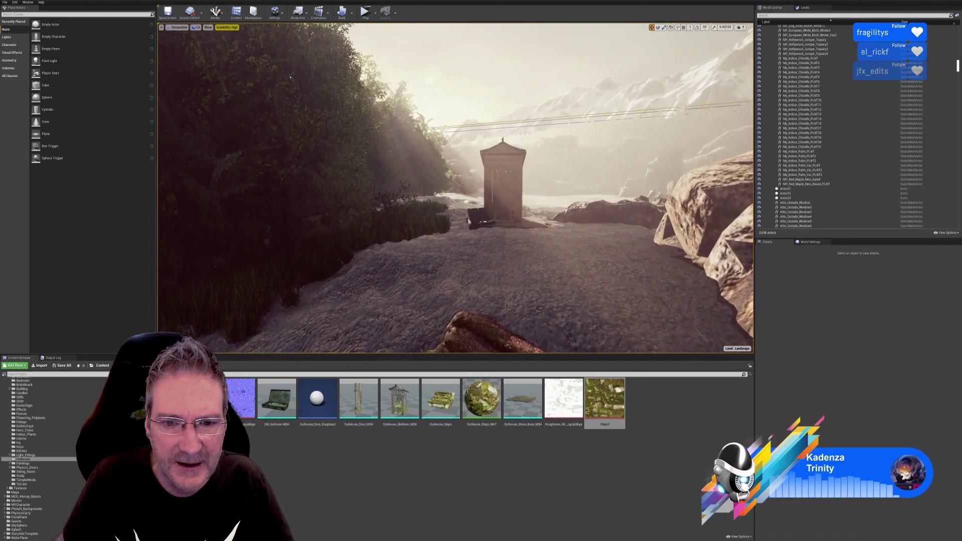
right_drag(588, 173, 532, 219)
drag(532, 218, 537, 240)
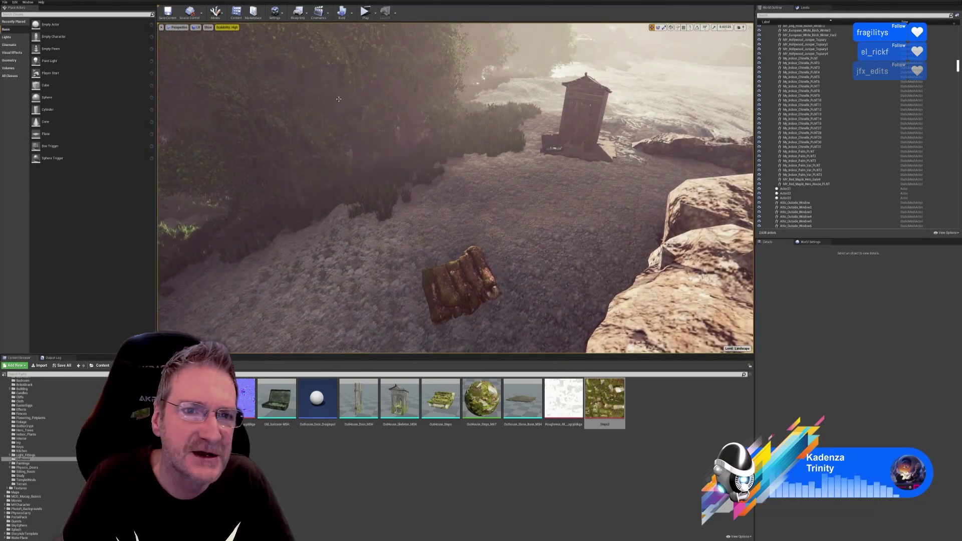
click(284, 15)
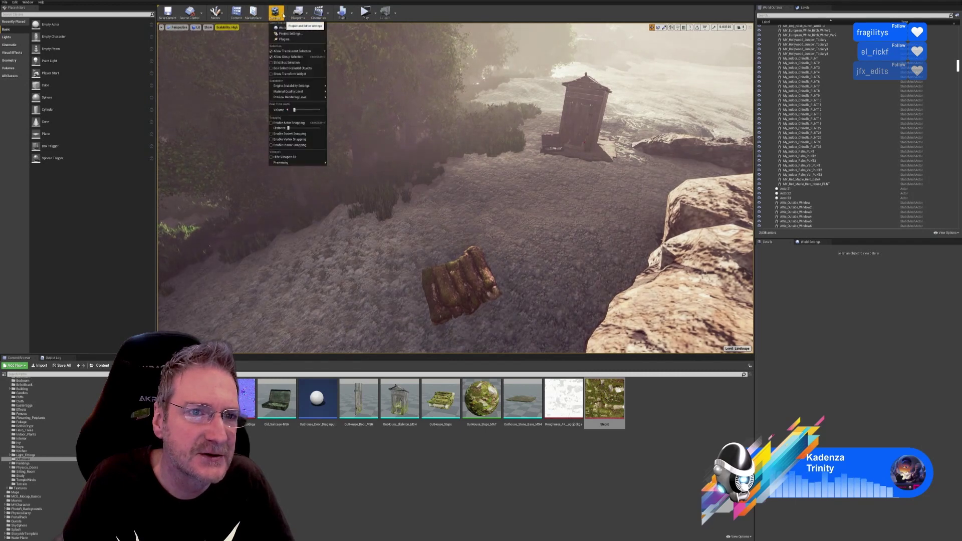
click(446, 11)
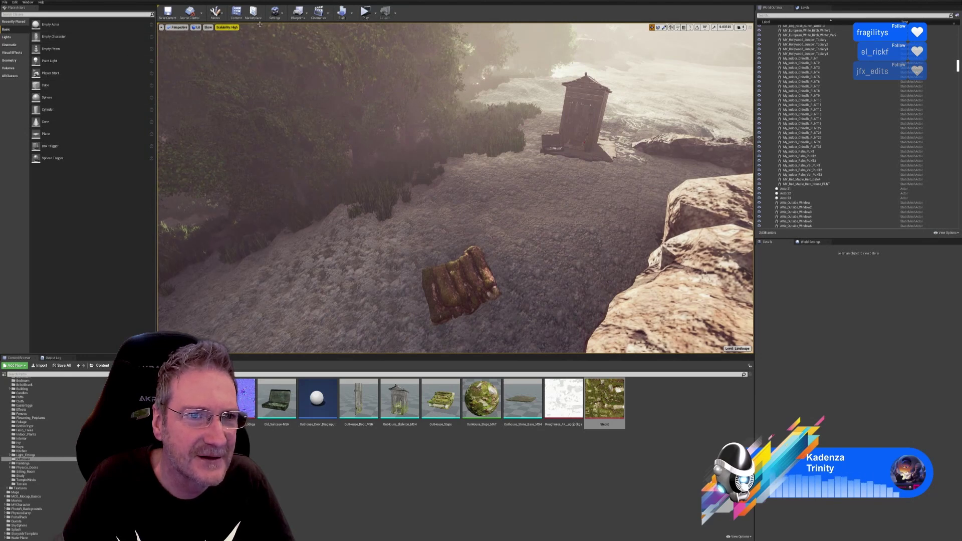
click(284, 16)
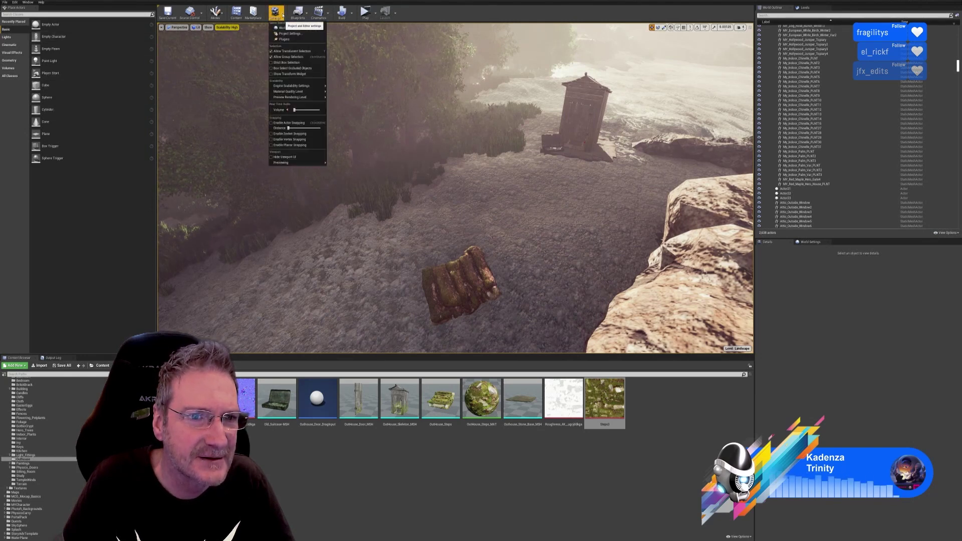
click(283, 15)
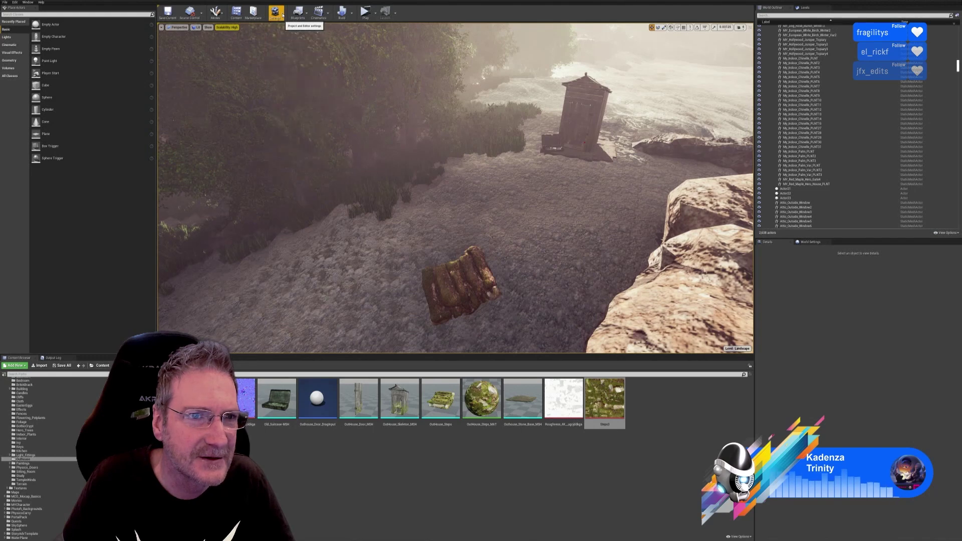
- Switch the level editor to Foliage editing mode for painting
click(225, 16)
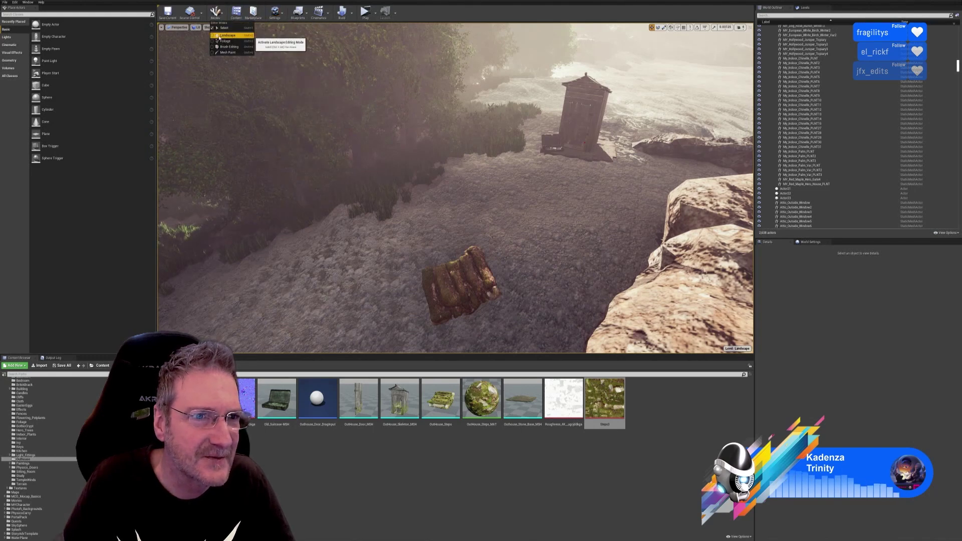
click(229, 36)
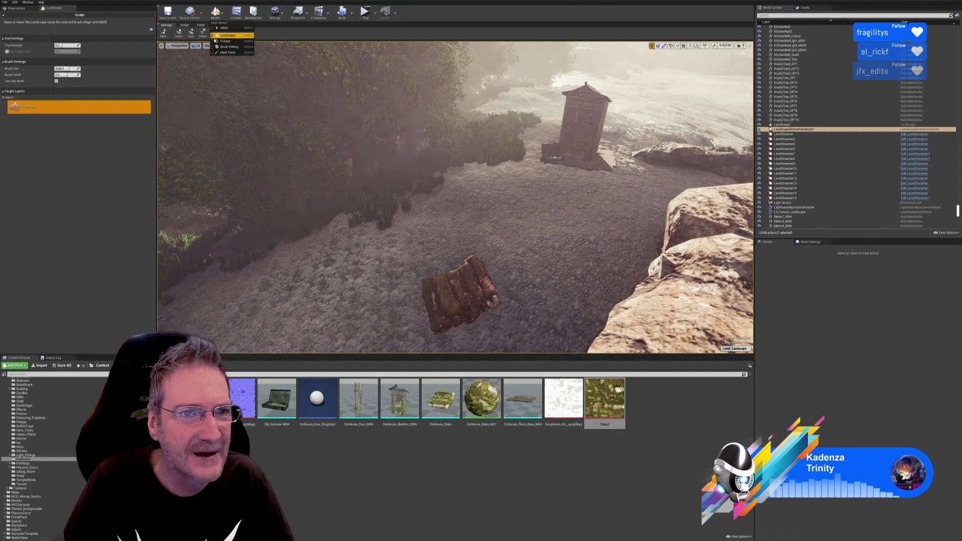
click(220, 41)
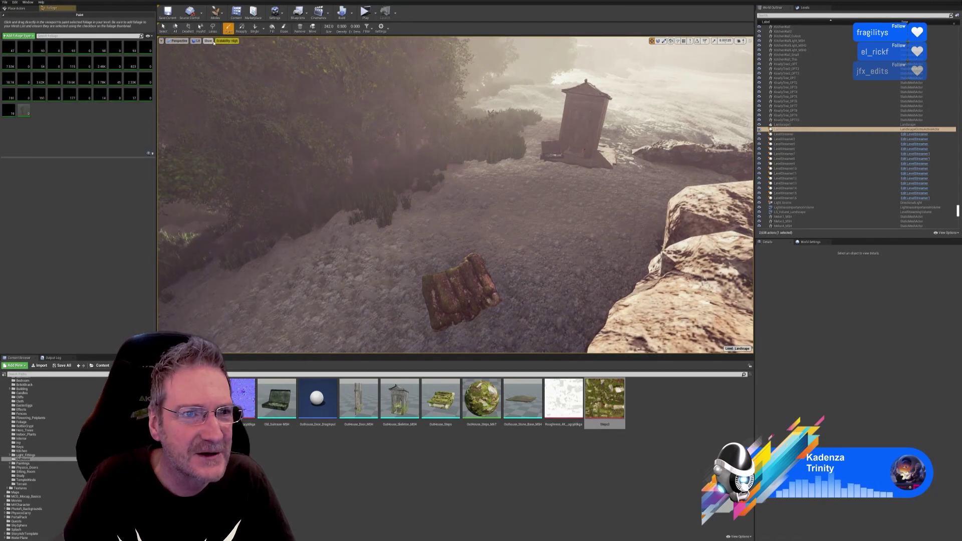
click(222, 17)
click(222, 17)
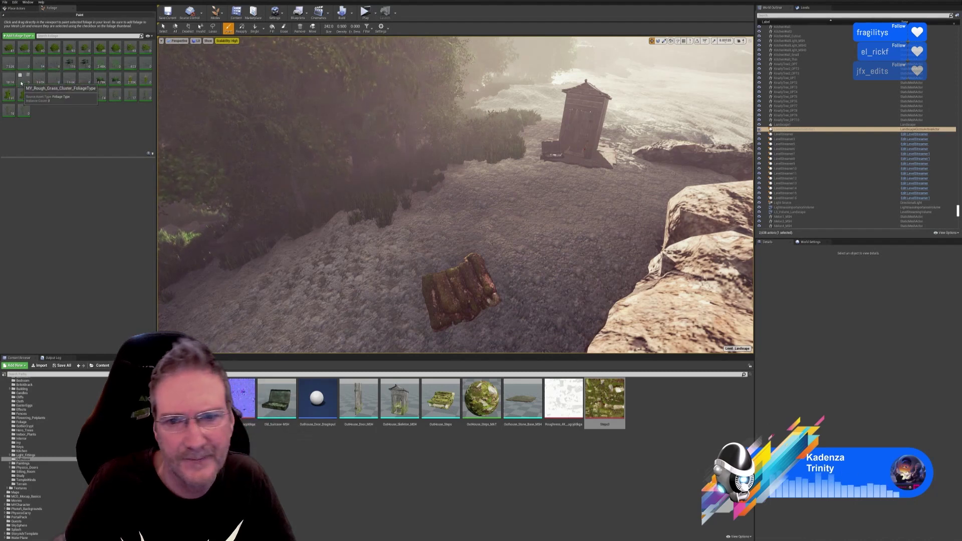
- Select a low grass foliage type and paint patches on both sides of the path in front of the outhouse
click(6, 62)
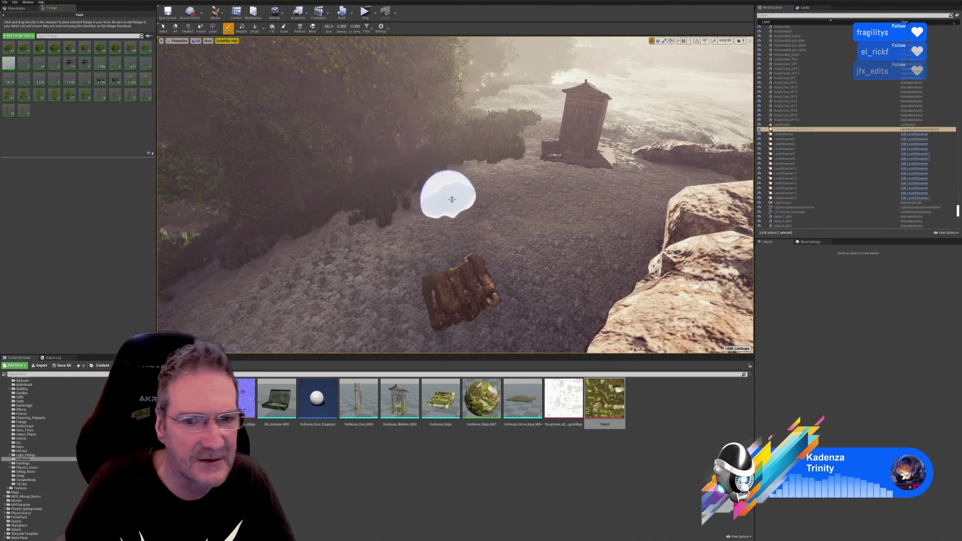
mouse_move(512, 193)
right_down()
mouse_move(565, 201)
mouse_move(507, 241)
mouse_move(541, 230)
mouse_move(511, 186)
right_up()
key(w)
mouse_move(458, 208)
mouse_down()
mouse_move(441, 204)
mouse_move(372, 248)
mouse_move(592, 203)
mouse_move(661, 203)
mouse_up()
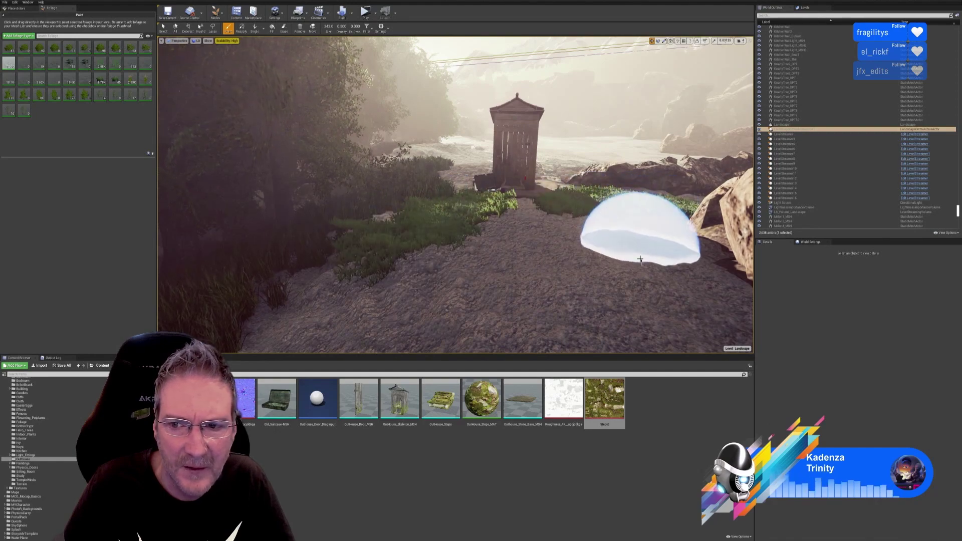
mouse_move(586, 303)
right_down()
mouse_move(634, 307)
mouse_move(624, 296)
mouse_move(585, 301)
right_up()
key(w)
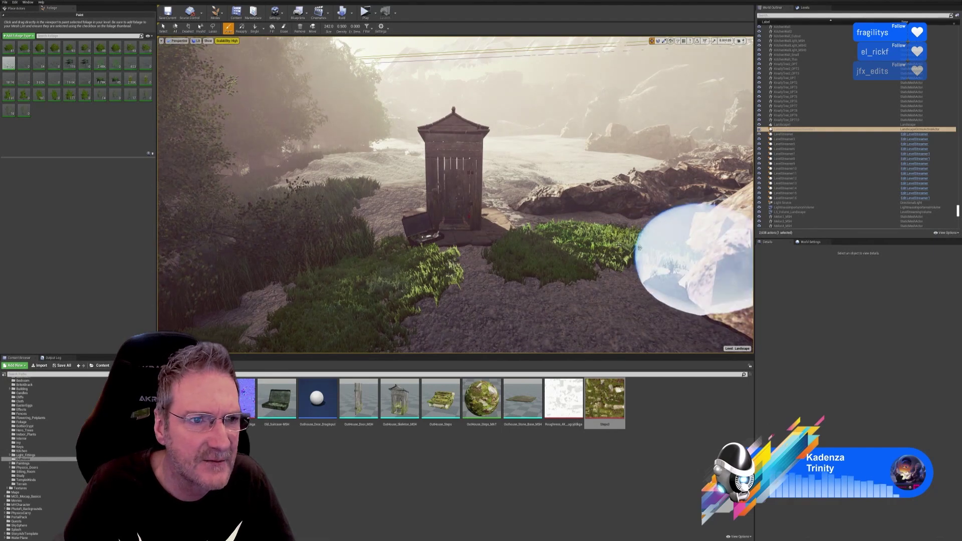
mouse_move(390, 258)
right_down()
mouse_move(474, 259)
mouse_move(465, 260)
right_up()
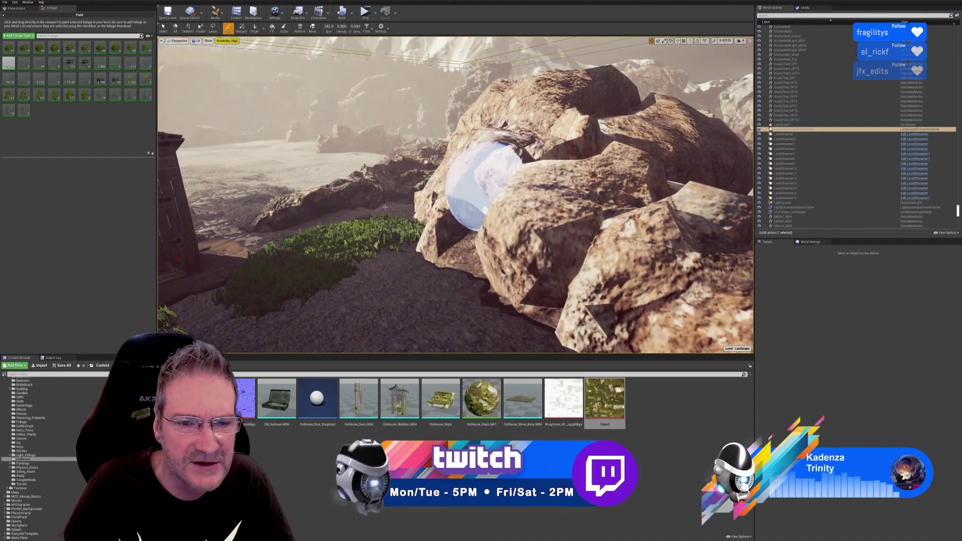
mouse_move(484, 189)
right_down()
mouse_move(391, 208)
mouse_move(333, 237)
right_up()
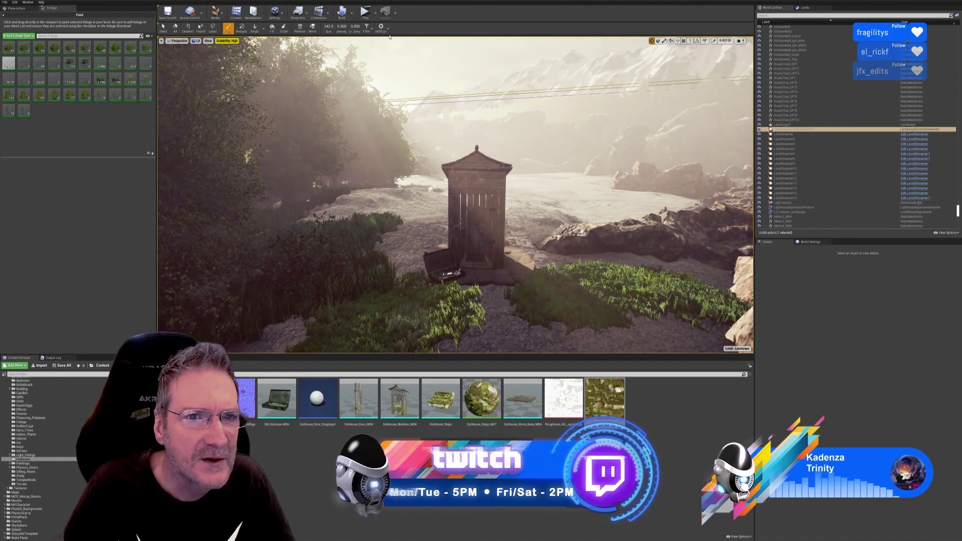
- Paint more grass beside and behind the outhouse and along the base of the nearby boulders
click(372, 31)
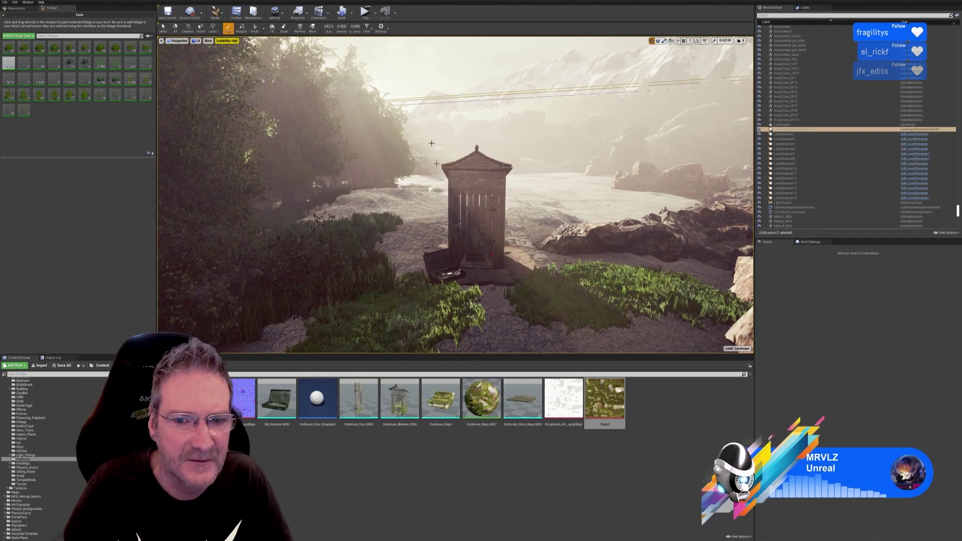
mouse_move(558, 307)
right_down()
mouse_move(612, 364)
mouse_move(598, 355)
right_up()
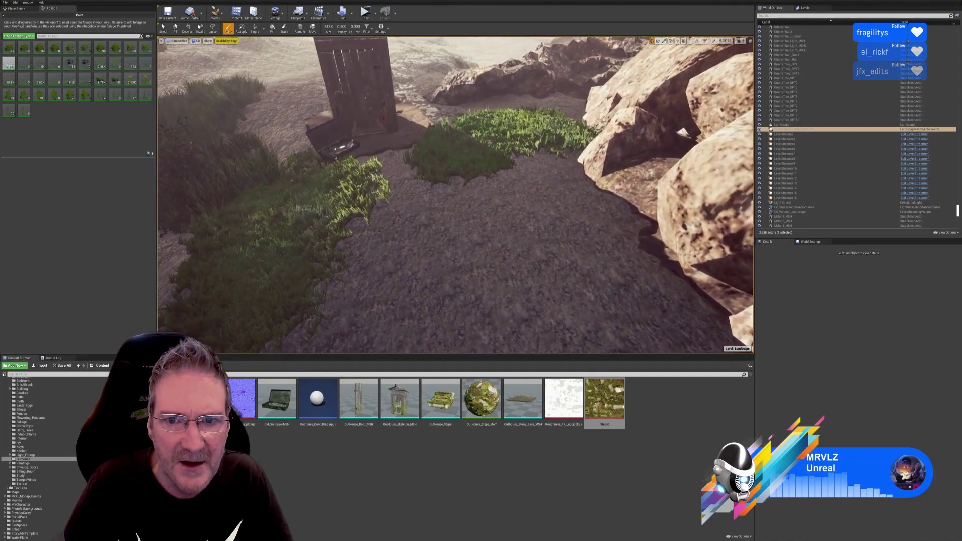
right_drag(516, 311, 551, 280)
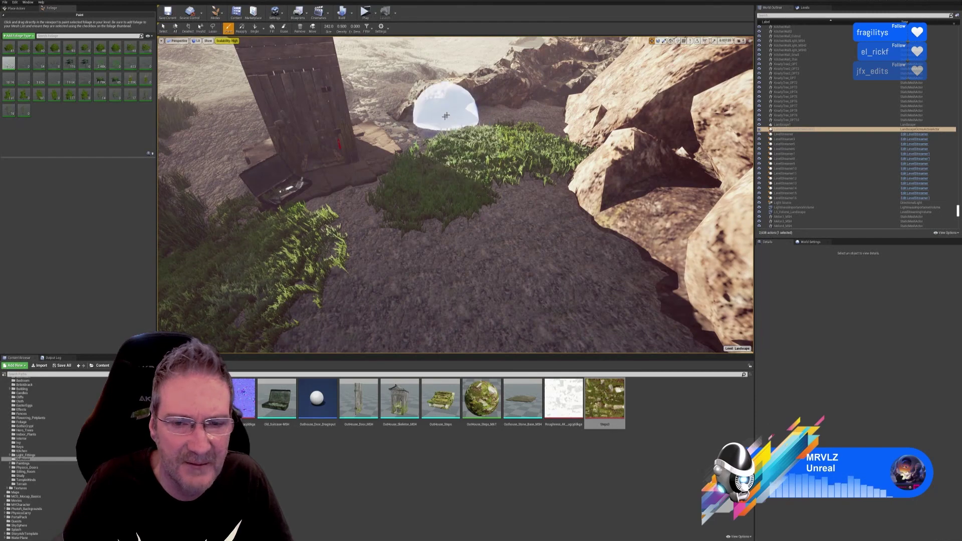
right_drag(494, 204, 461, 193)
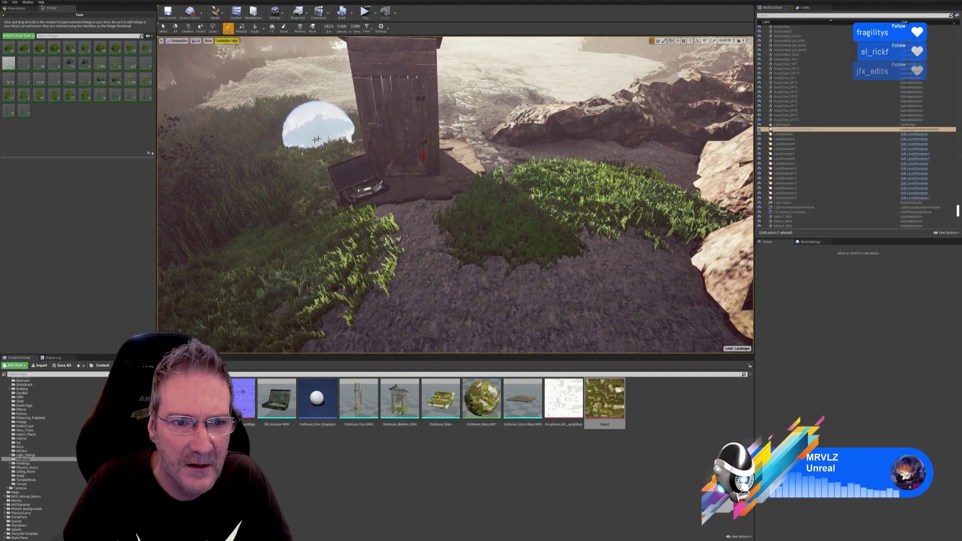
right_drag(550, 255, 551, 255)
right_drag(546, 214, 546, 214)
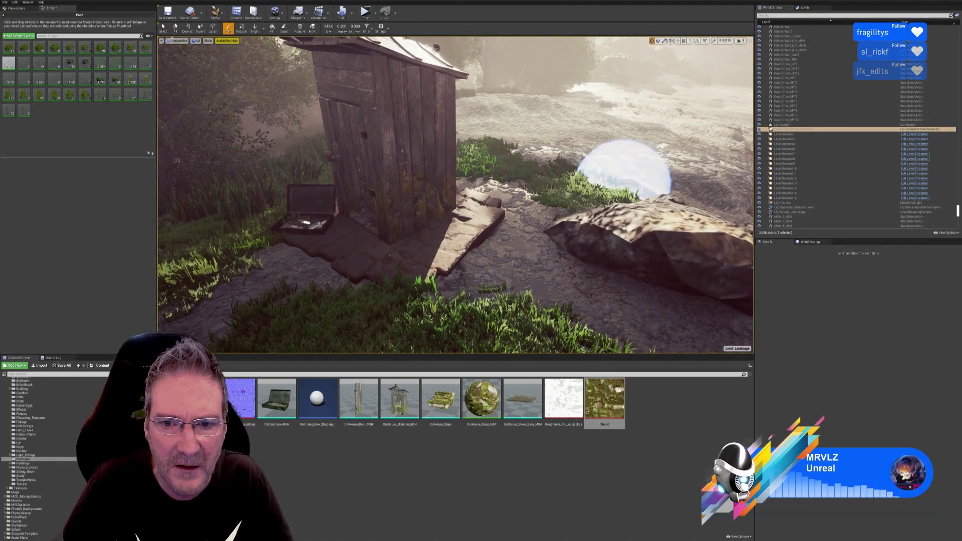
right_drag(581, 280, 547, 288)
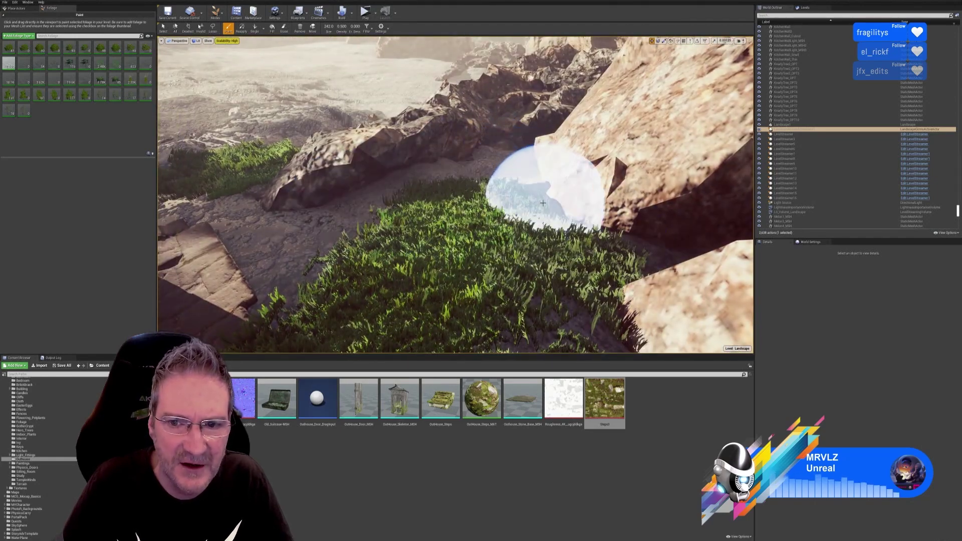
right_drag(493, 215, 494, 214)
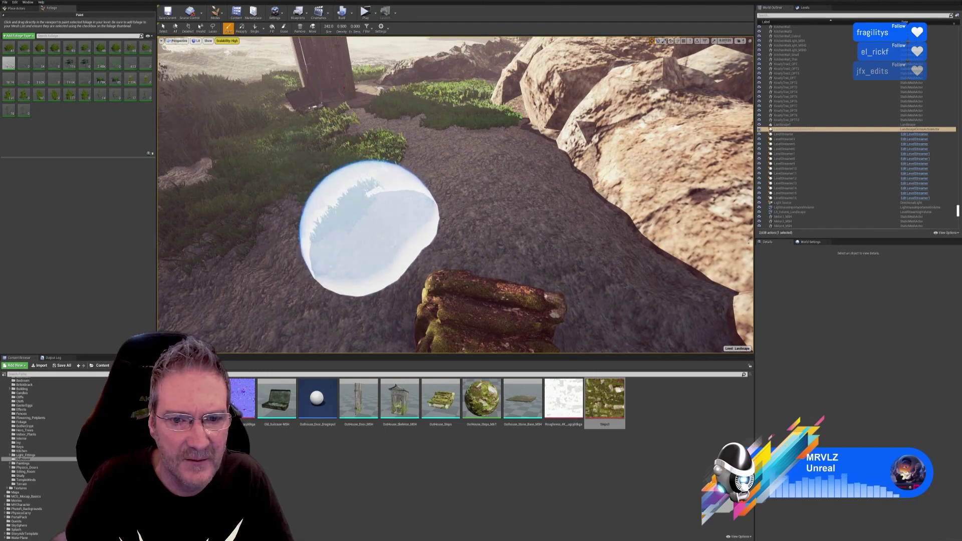
- Paint grass on both sides of the path at the top of the upper steps, up to the boulders
mouse_move(369, 228)
mouse_down()
mouse_move(376, 266)
mouse_move(333, 235)
mouse_up()
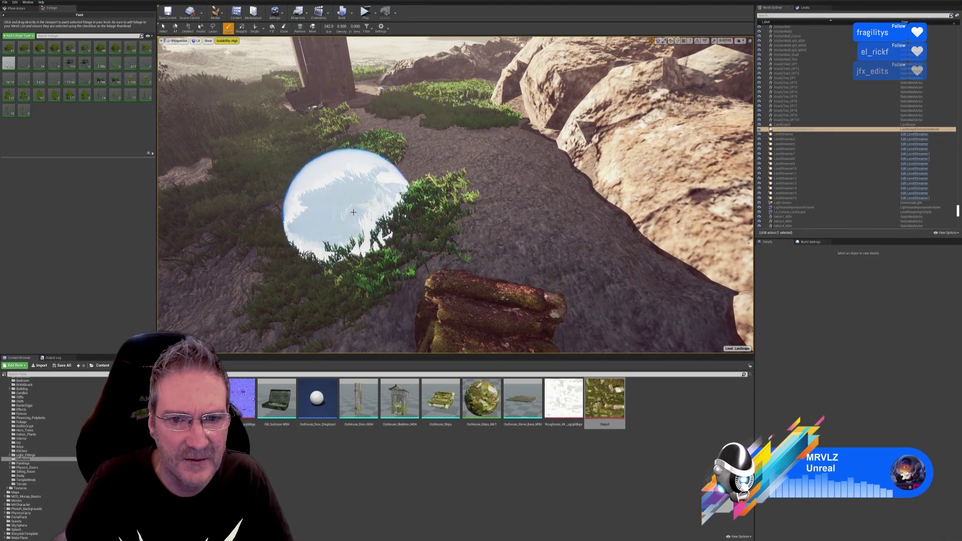
mouse_move(651, 280)
mouse_down()
mouse_move(674, 256)
mouse_move(641, 227)
mouse_up()
mouse_move(641, 226)
right_down()
mouse_move(637, 165)
mouse_move(641, 198)
mouse_move(596, 198)
mouse_move(557, 214)
right_up()
key(s)
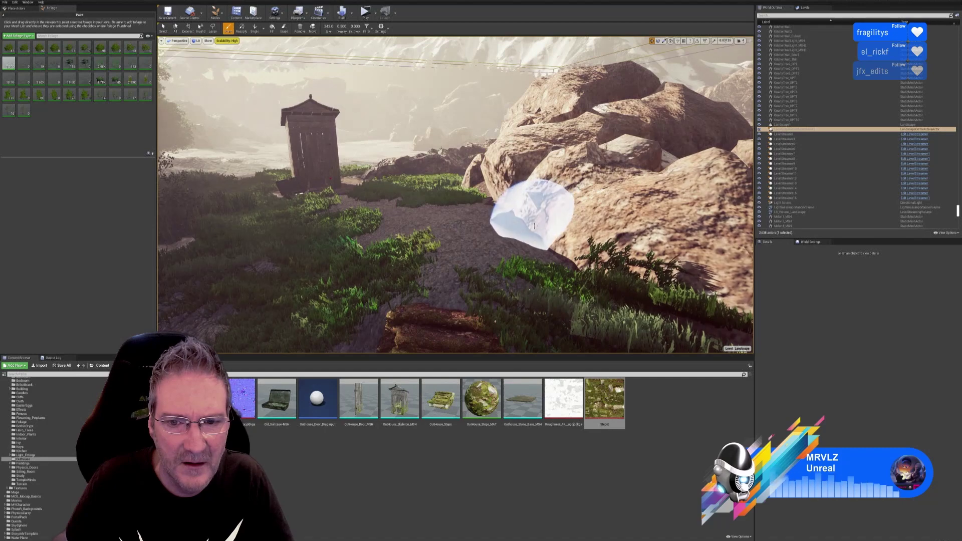
- Paint grass across the ground at the foot of the upper steps, extending it down the left side of the path
mouse_move(595, 258)
right_down()
mouse_move(489, 266)
mouse_move(480, 300)
mouse_move(478, 274)
right_up()
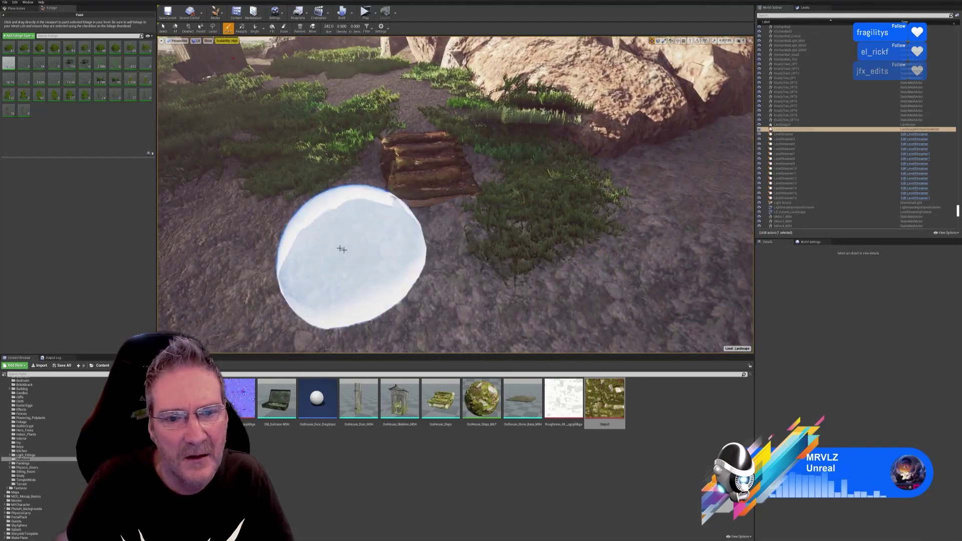
drag(343, 249, 312, 268)
drag(281, 235, 226, 213)
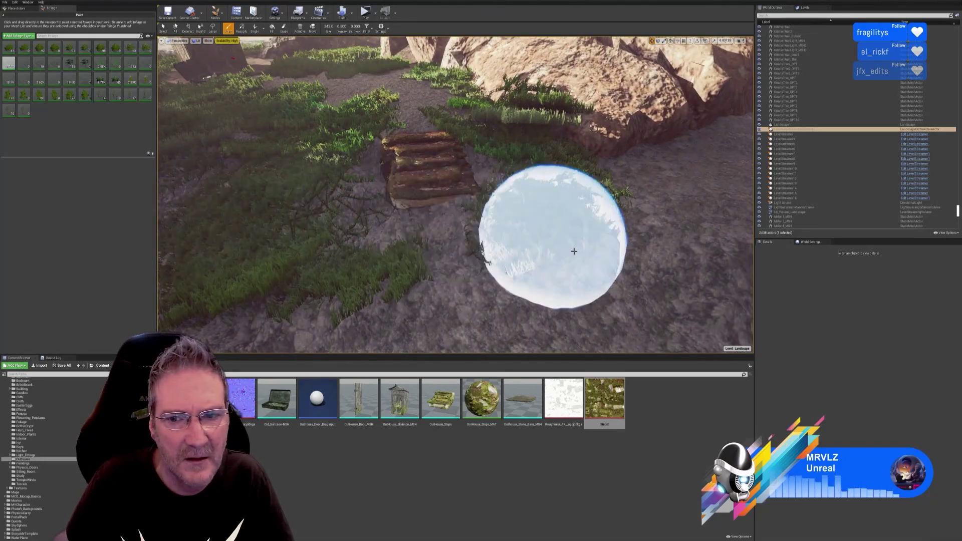
- Paint patches of the same grass down the slope on both sides of the path to the top of the lower steps
mouse_move(574, 251)
right_down()
mouse_move(563, 213)
mouse_move(548, 224)
mouse_move(567, 227)
mouse_move(553, 207)
mouse_move(571, 238)
mouse_move(552, 239)
right_up()
key(s)
key(s)
key(e)
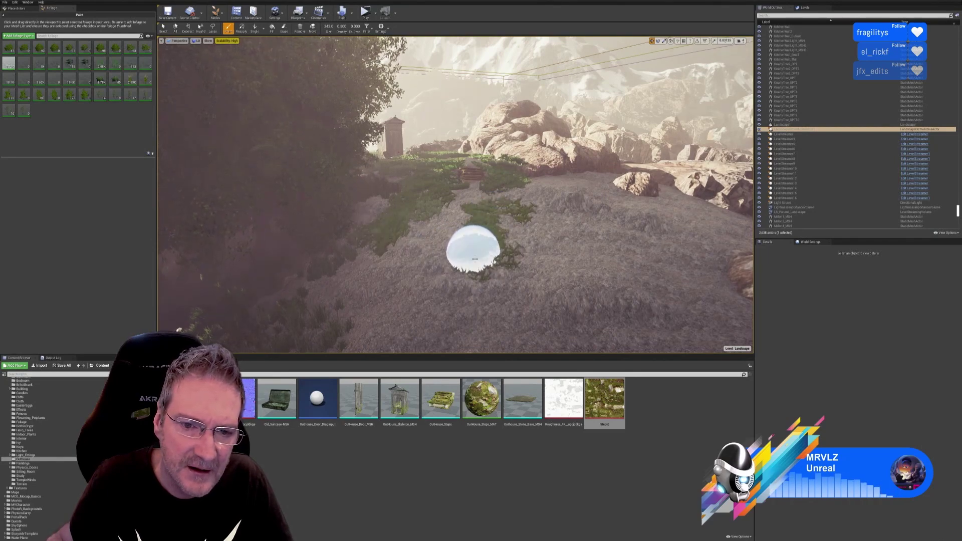
right_drag(604, 282, 606, 304)
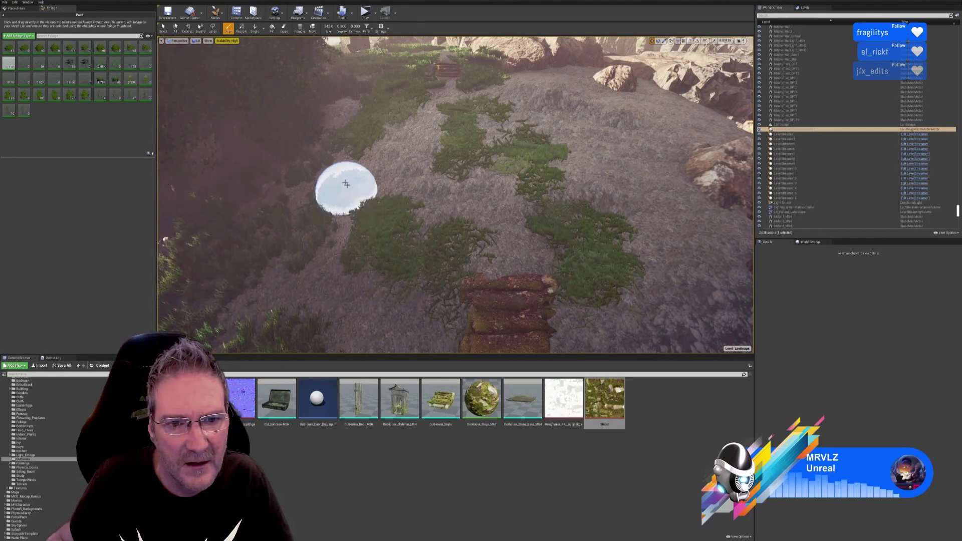
- Paint grass beside the lower steps and fill in the bare patches along the path up the slope
mouse_move(337, 254)
right_down()
mouse_move(442, 256)
mouse_move(376, 250)
mouse_move(363, 258)
mouse_move(421, 240)
right_up()
key(s)
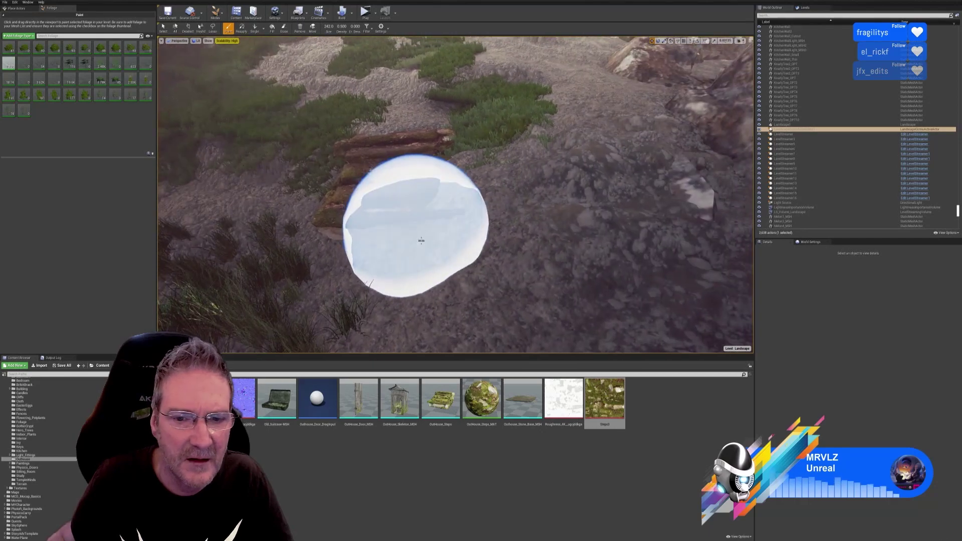
click(531, 263)
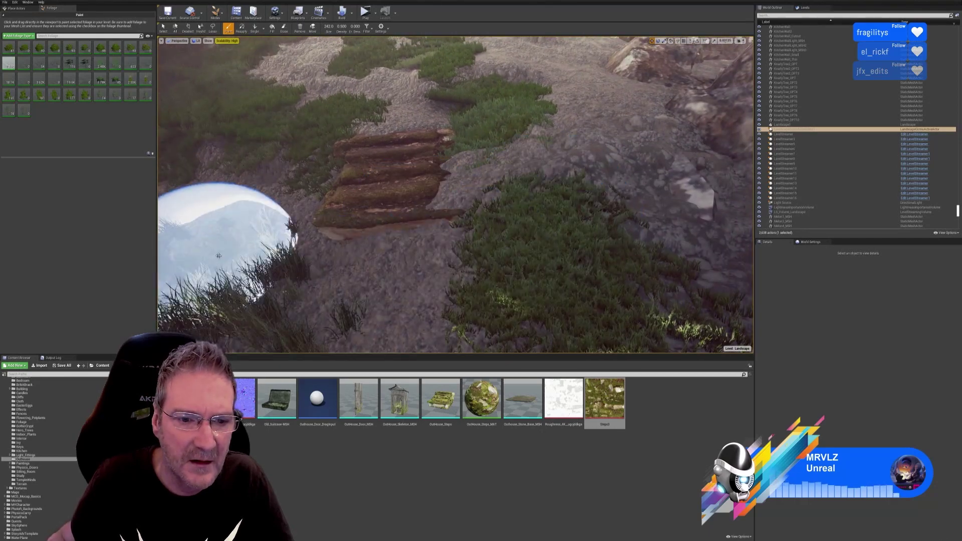
mouse_move(585, 241)
right_down()
mouse_move(584, 223)
mouse_move(539, 221)
mouse_move(575, 235)
right_up()
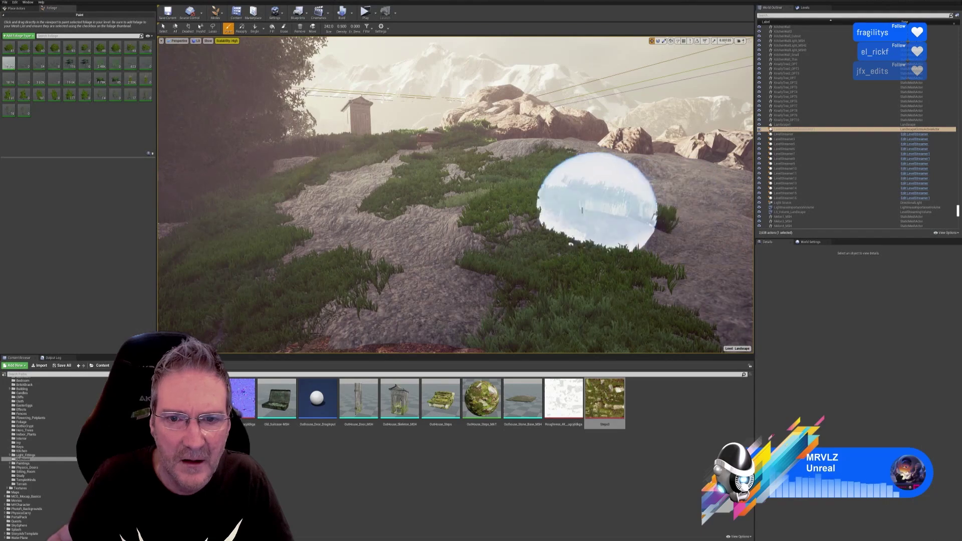
mouse_move(582, 209)
right_down()
mouse_move(533, 207)
mouse_move(586, 211)
mouse_move(569, 225)
right_up()
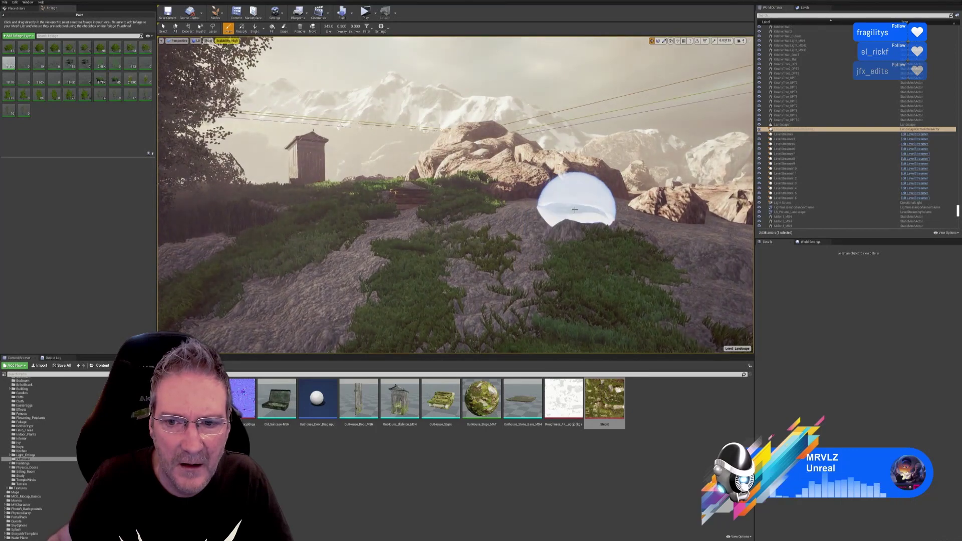
- Activate a different grass foliage type and paint it over the ground beside the path between the outhouse and the bushes
mouse_move(526, 197)
right_down()
mouse_move(496, 199)
mouse_move(506, 208)
mouse_move(486, 219)
mouse_move(497, 227)
mouse_move(481, 227)
right_up()
key(w)
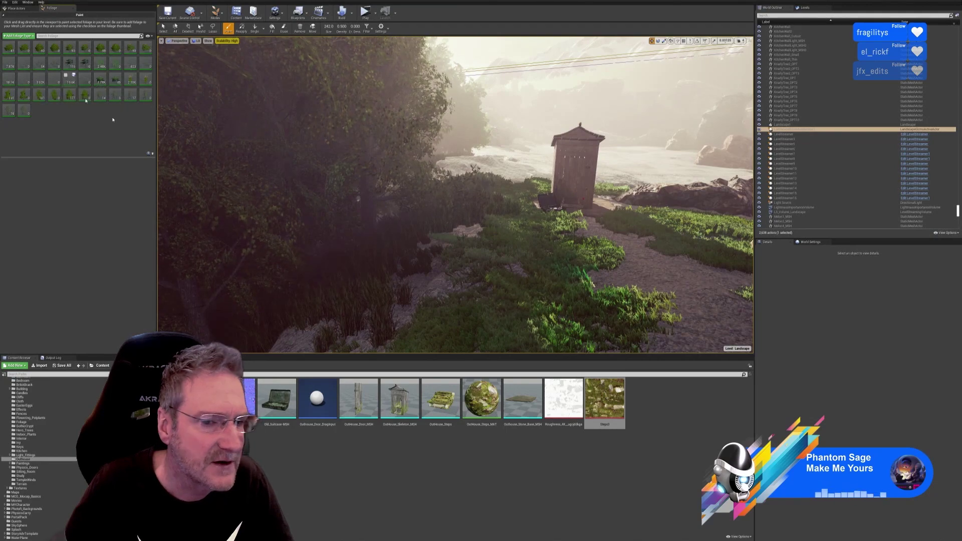
right_drag(446, 195, 587, 198)
key(w)
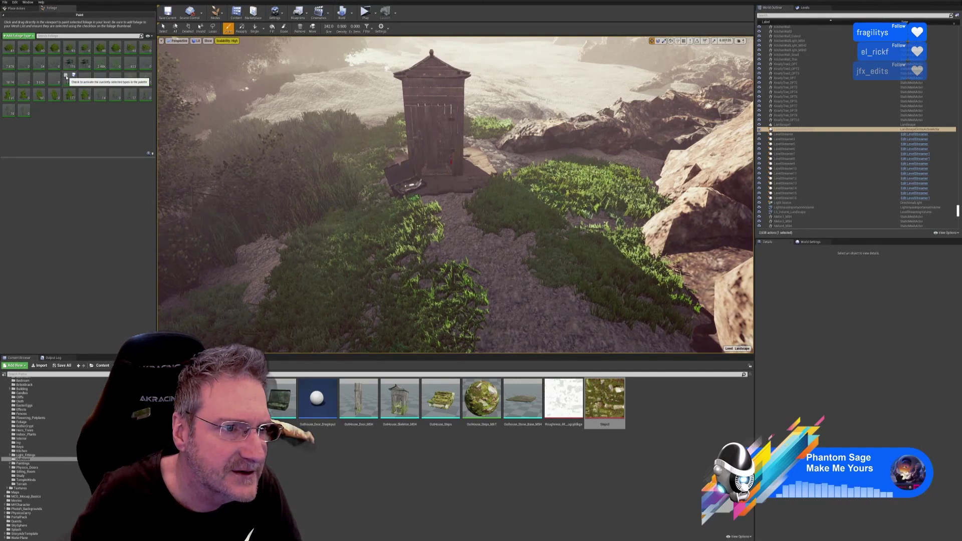
click(66, 75)
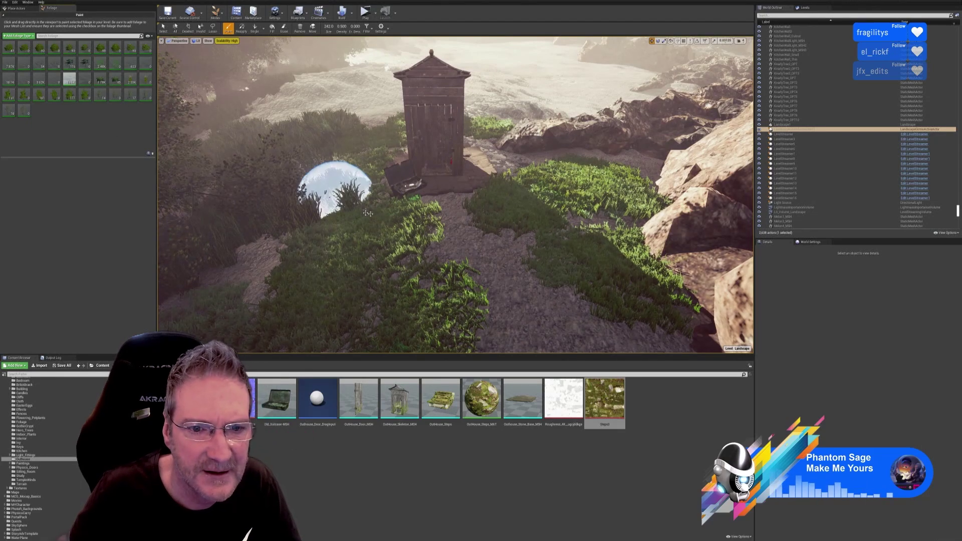
mouse_move(417, 213)
right_down()
mouse_move(407, 232)
mouse_move(346, 215)
mouse_move(393, 230)
right_up()
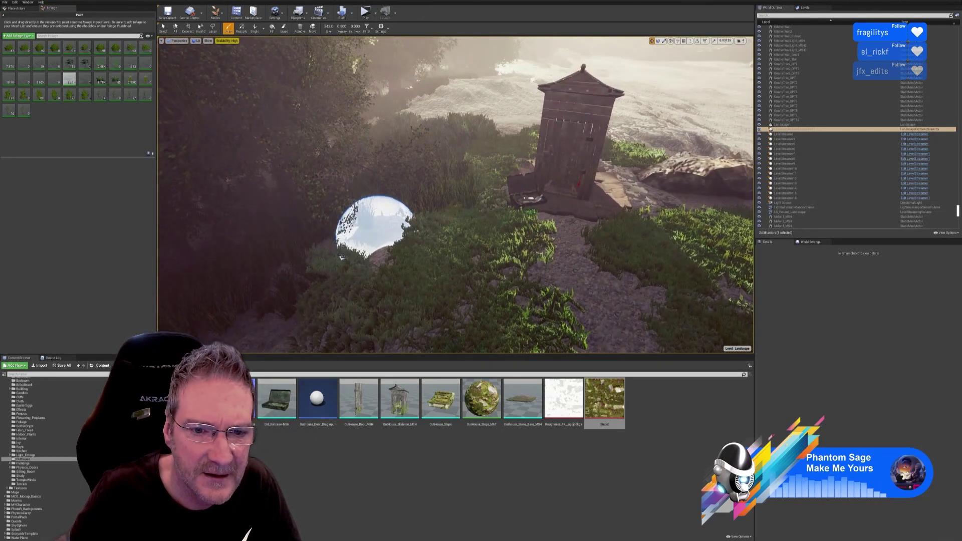
mouse_move(472, 233)
right_down()
mouse_move(468, 251)
mouse_move(432, 263)
mouse_move(421, 280)
mouse_move(381, 266)
right_up()
key(w)
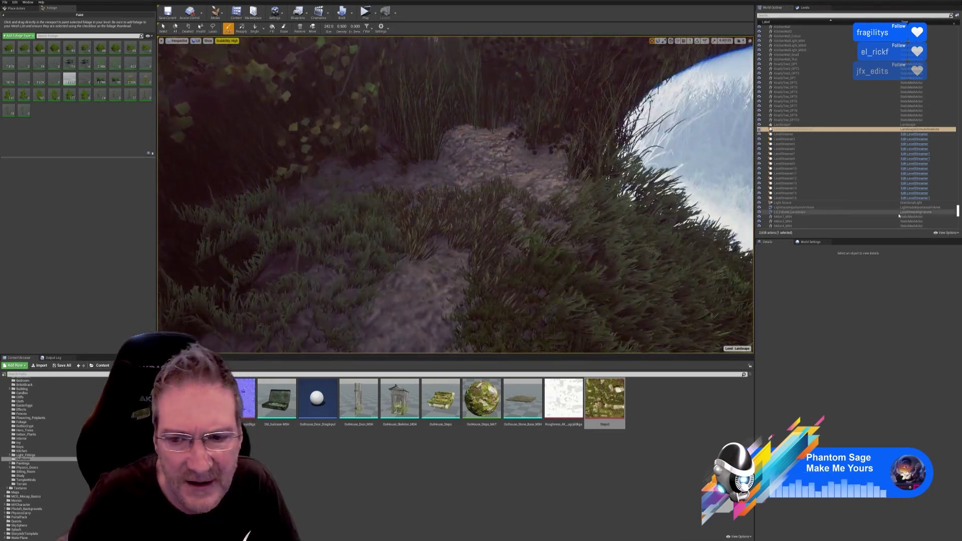
mouse_move(551, 203)
right_down()
mouse_move(614, 246)
mouse_move(607, 231)
right_up()
right_drag(539, 182, 491, 176)
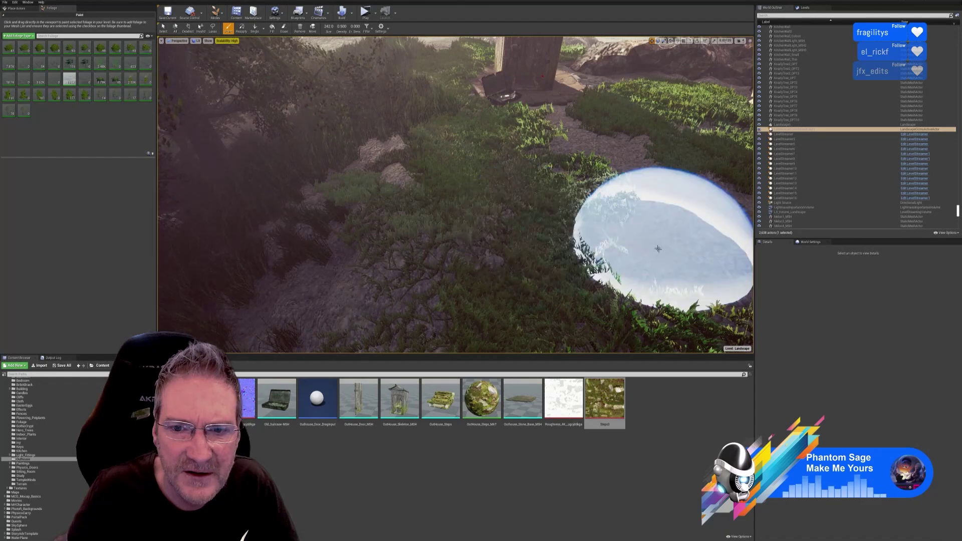
mouse_move(596, 256)
right_down()
mouse_move(647, 215)
mouse_move(642, 245)
mouse_move(596, 241)
mouse_move(617, 256)
mouse_move(564, 251)
right_up()
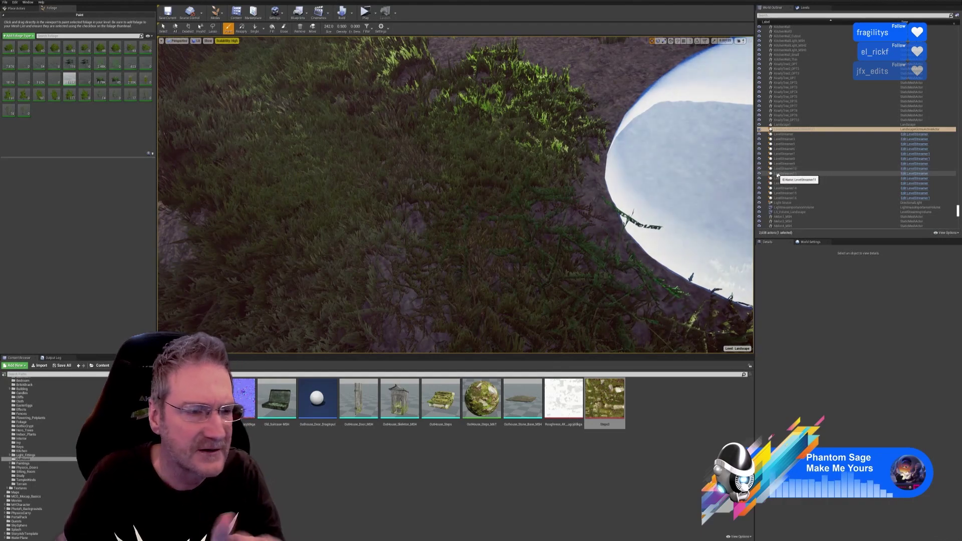
- Paint the second grass type between the outhouse and the boulders and along the boulders' base
right_drag(501, 204, 496, 225)
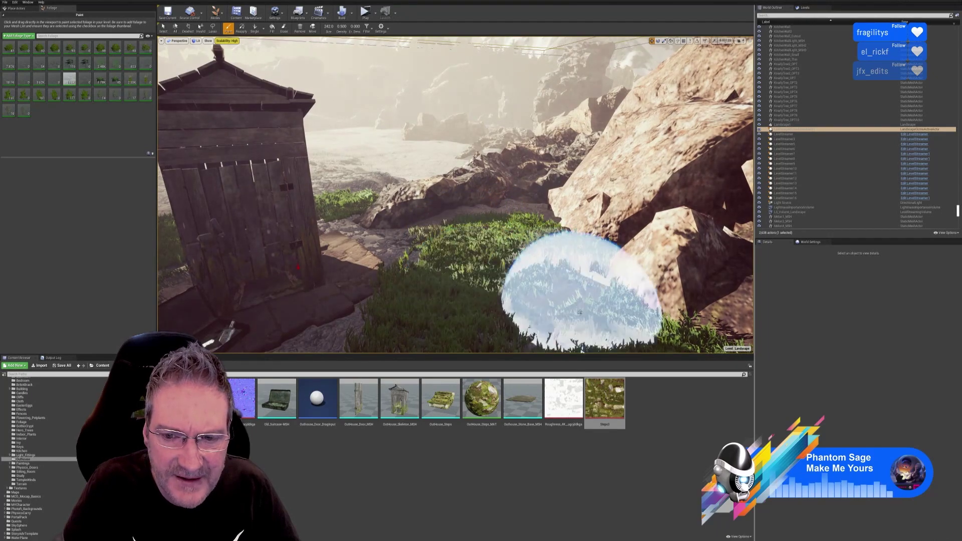
right_drag(519, 221, 519, 221)
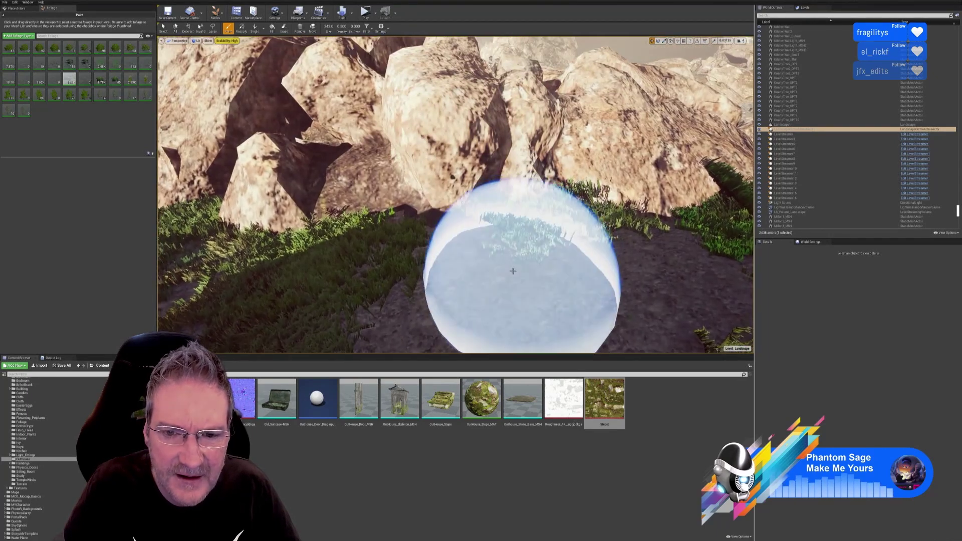
right_drag(603, 245, 613, 244)
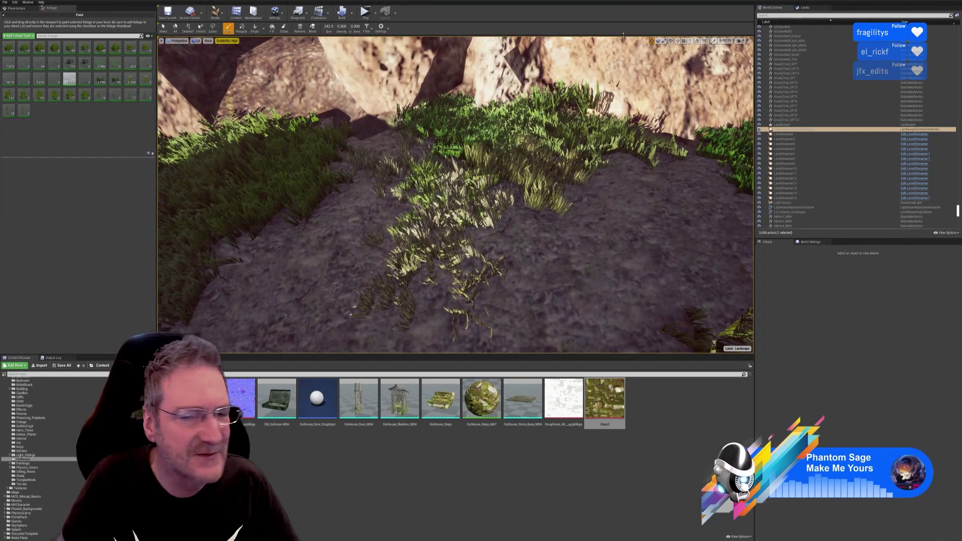
click(572, 175)
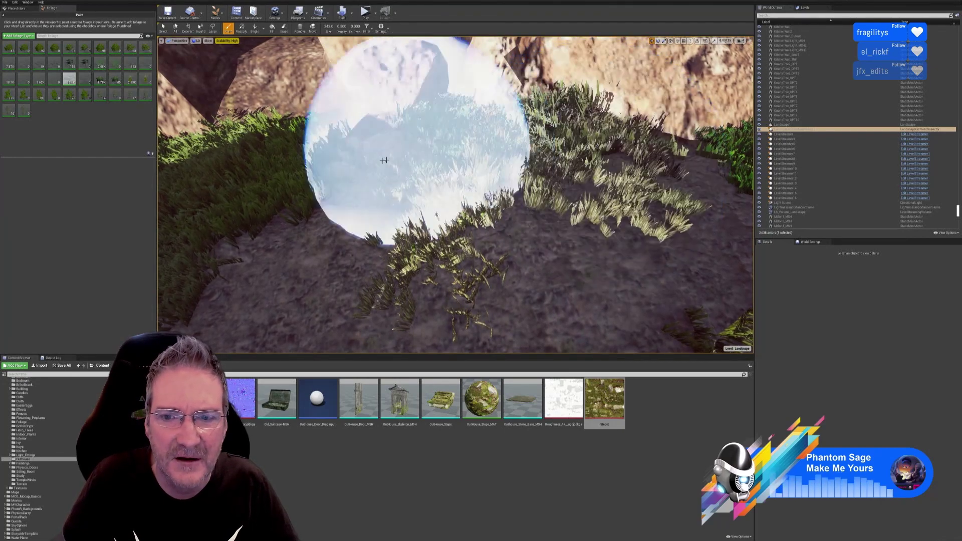
- Undo the last foliage change near the upper steps and paint tufts of the second grass type around the lower steps
key(s)
mouse_move(385, 161)
right_down()
mouse_move(396, 165)
mouse_move(301, 168)
mouse_move(306, 175)
mouse_move(241, 185)
mouse_move(385, 160)
right_up()
key(d)
key(s)
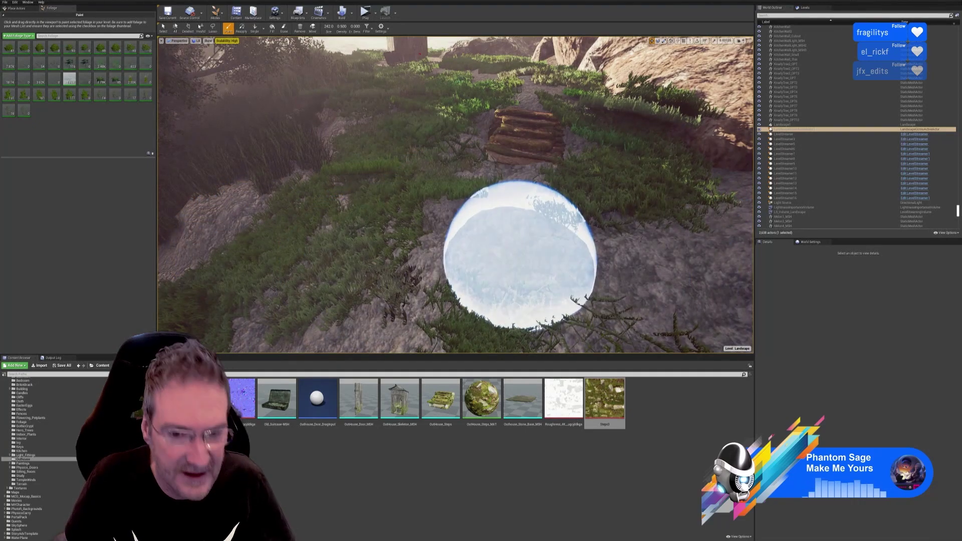
key(ctrl+z)
mouse_move(486, 232)
right_down()
mouse_move(606, 216)
mouse_move(522, 232)
mouse_move(597, 239)
mouse_move(531, 241)
mouse_move(560, 237)
right_up()
key(s)
key(w)
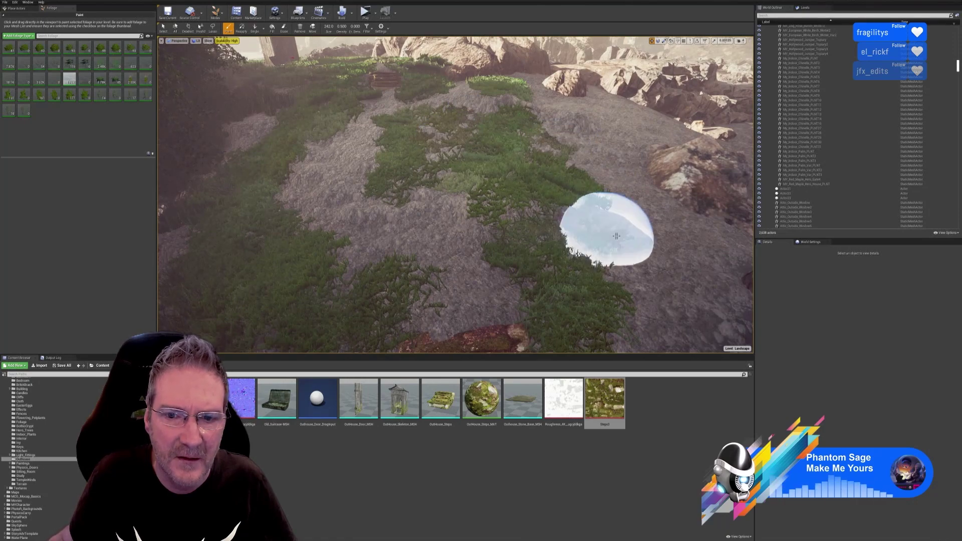
right_drag(617, 235, 621, 260)
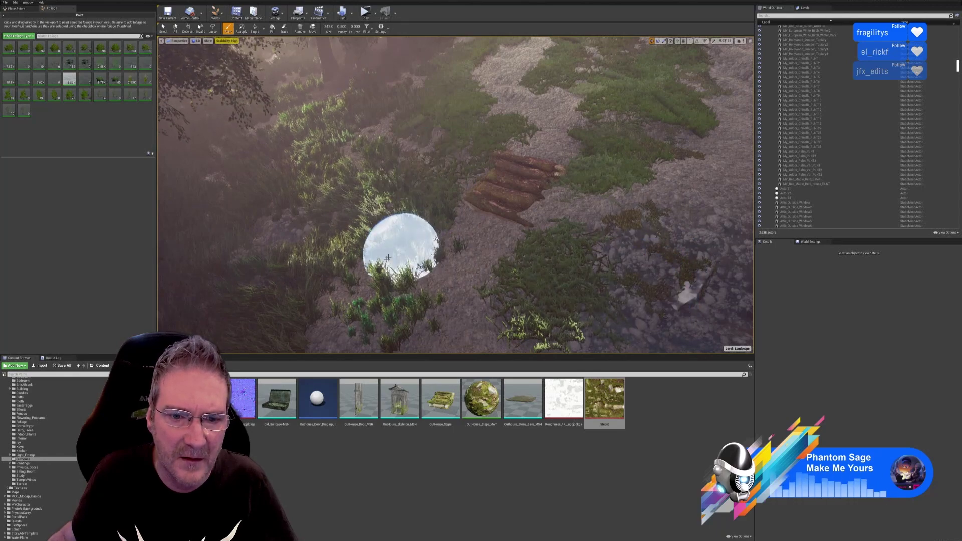
- Paint more grass along the slope towards the upper steps and switch to a taller grass foliage type
mouse_move(428, 190)
right_down()
mouse_move(496, 168)
mouse_move(485, 135)
mouse_move(472, 136)
right_up()
key(w)
drag(473, 136, 441, 136)
right_drag(442, 136, 405, 140)
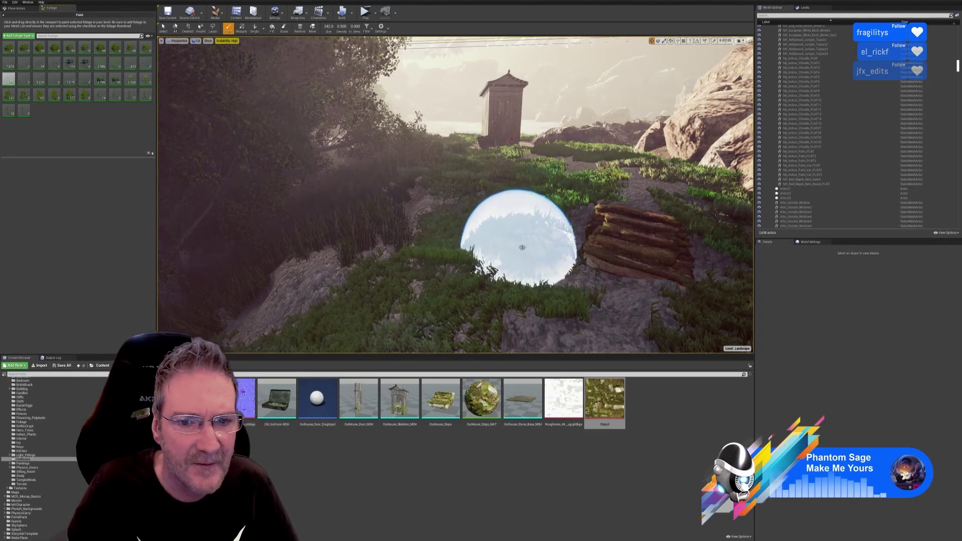
- Paint the taller grass on the bush side of the outhouse and on the ground between the outhouse and the boulders
mouse_move(522, 247)
right_down()
mouse_move(472, 279)
mouse_move(506, 261)
mouse_move(459, 256)
mouse_move(534, 270)
mouse_move(474, 268)
mouse_move(494, 280)
mouse_move(448, 269)
right_up()
key(w)
key(w)
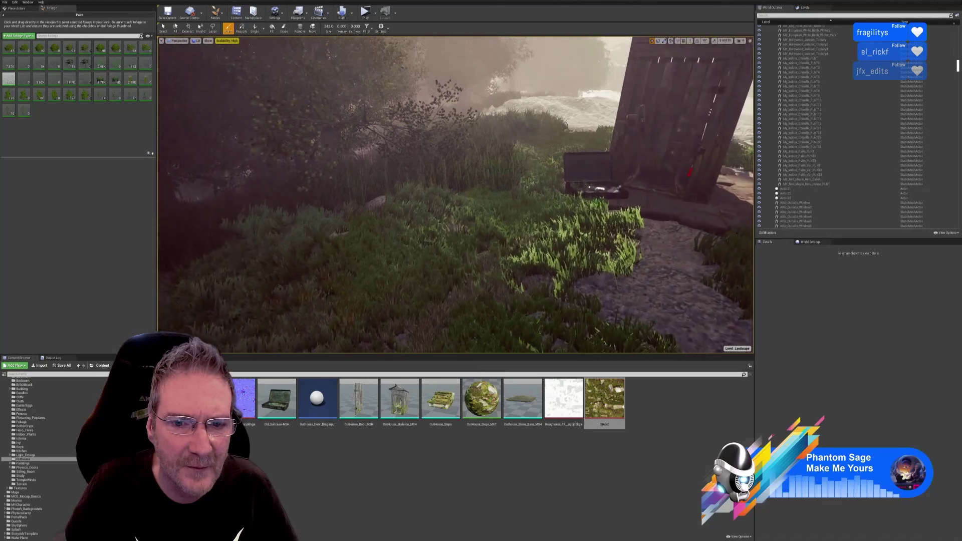
right_drag(436, 225, 399, 230)
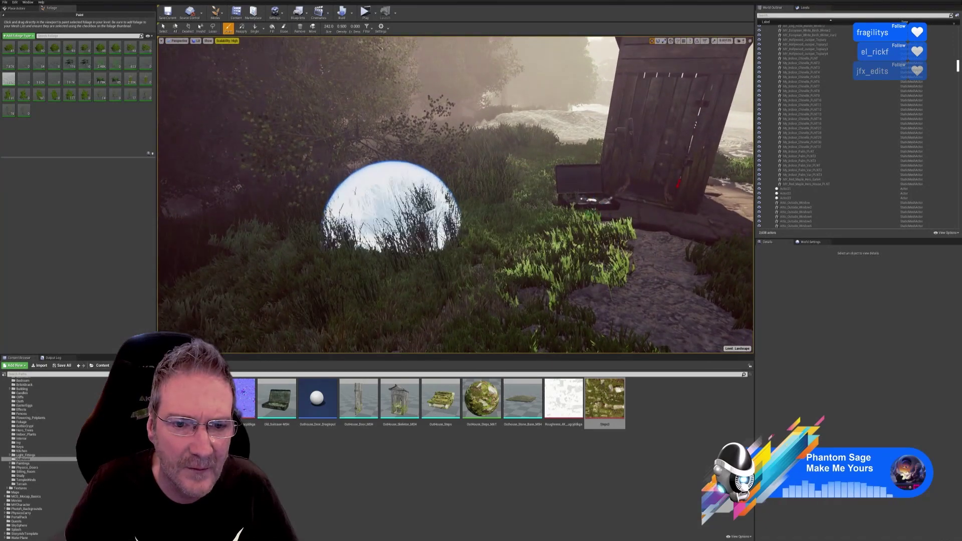
right_drag(609, 271, 687, 267)
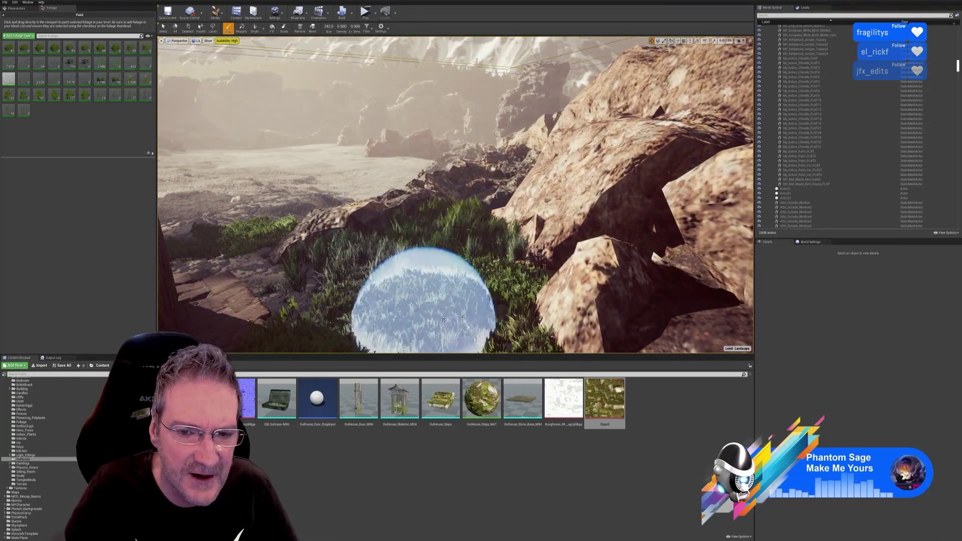
- Paint grass foliage between the boulders and around the upper log steps below the outhouse, undoing the stroke that covers the steps
right_drag(402, 317, 434, 245)
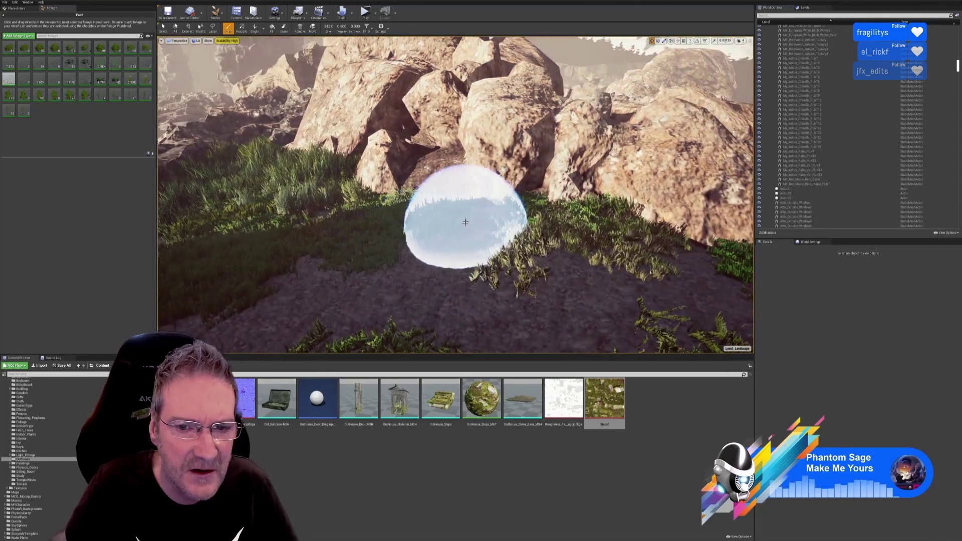
right_drag(331, 243, 388, 220)
right_drag(279, 198, 394, 214)
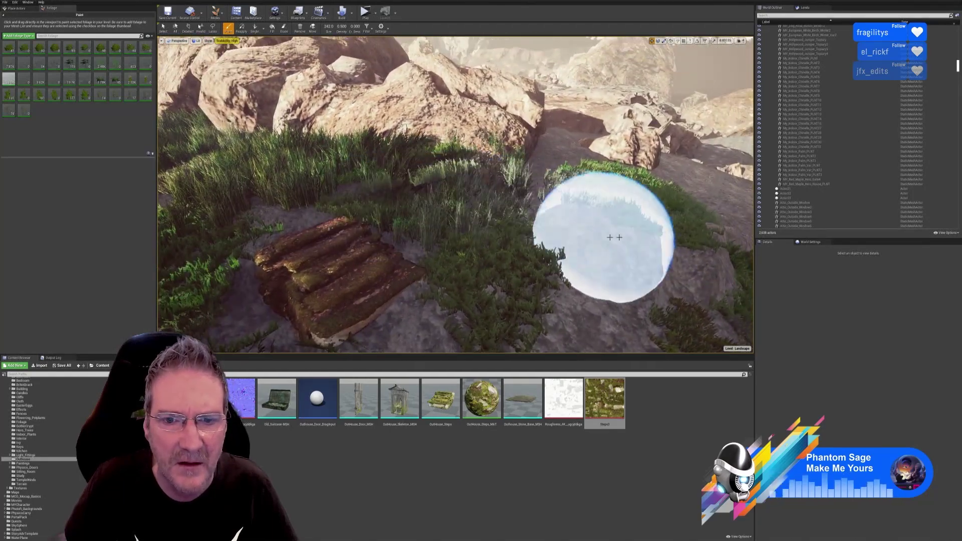
mouse_move(609, 244)
right_down()
mouse_move(632, 235)
mouse_move(576, 230)
mouse_move(523, 206)
right_up()
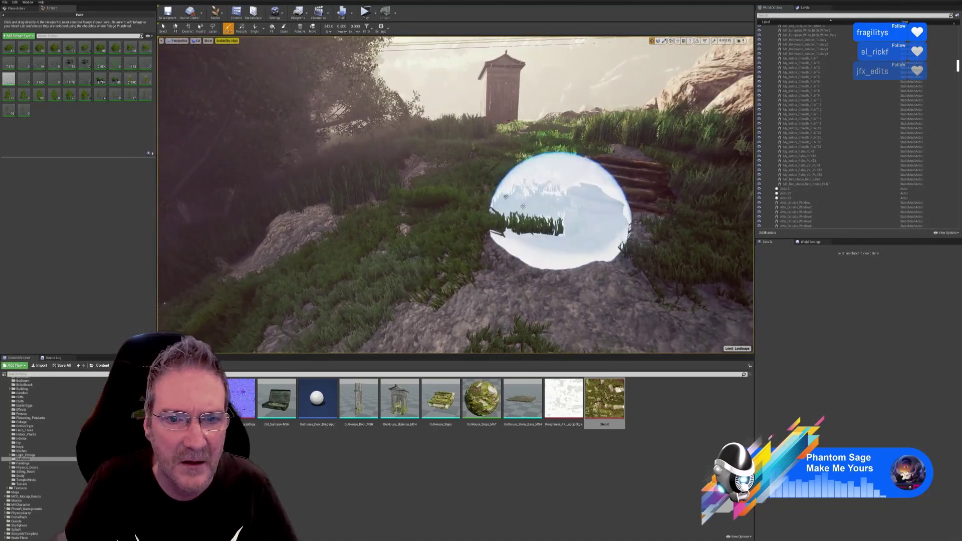
right_drag(624, 279, 464, 233)
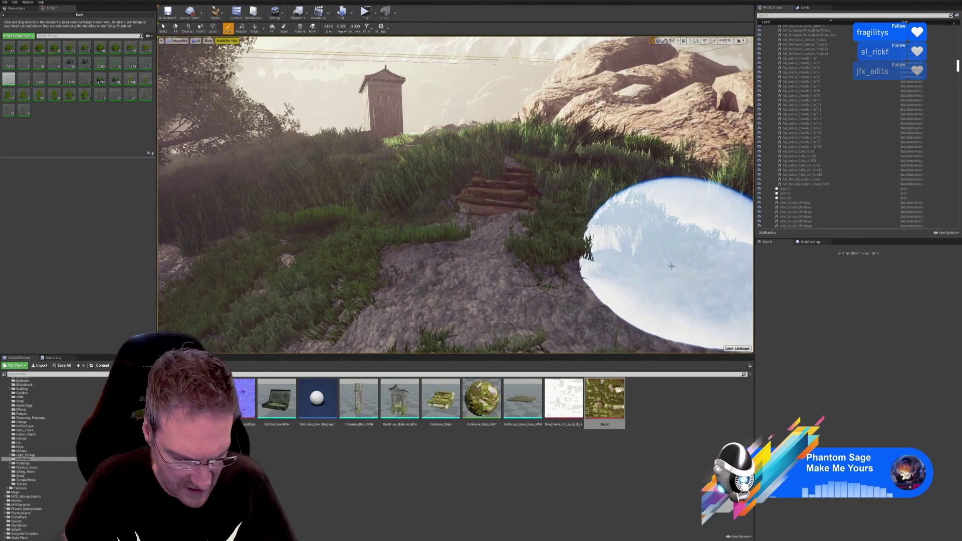
key(ctrl+z)
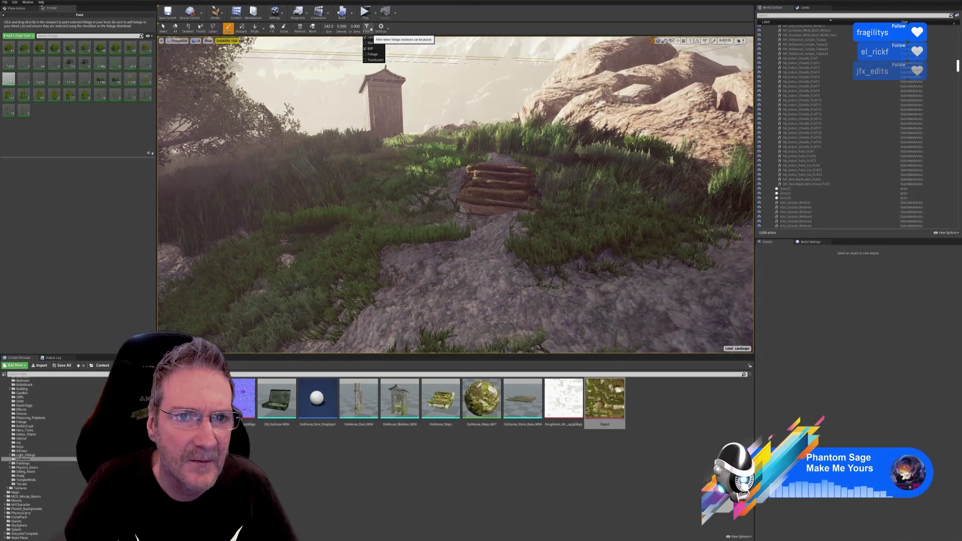
- Paint tall grass beside the dirt path below the upper log steps, undoing the stroke on the tree side of the path
mouse_move(565, 255)
right_down()
mouse_move(622, 261)
mouse_move(596, 253)
mouse_move(566, 258)
mouse_move(571, 265)
mouse_move(537, 255)
right_up()
key(s)
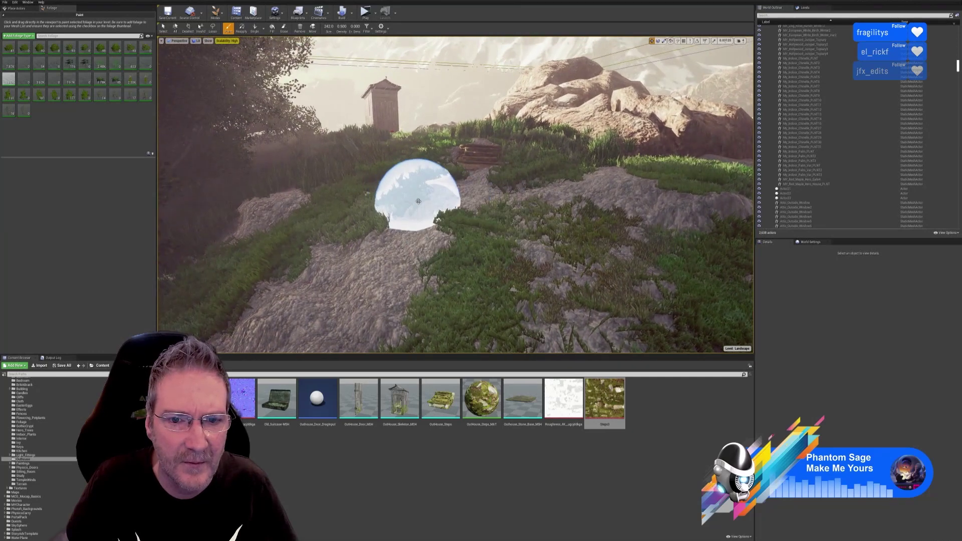
drag(416, 200, 396, 192)
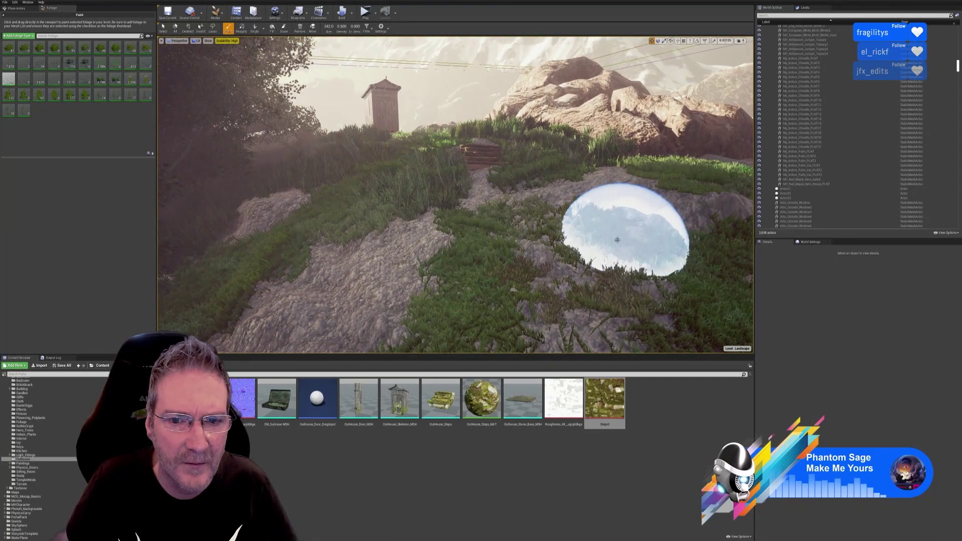
key(ctrl+z)
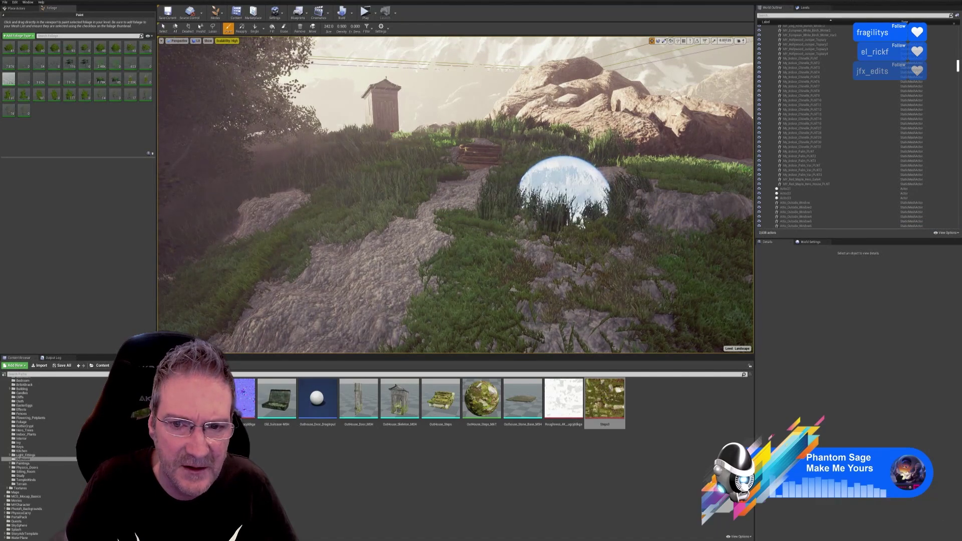
- Continue the tall grass down the rock side of the path to the lower log steps, undoing the last outlying clump
mouse_move(602, 321)
right_down()
mouse_move(661, 318)
mouse_move(602, 321)
mouse_move(586, 449)
right_up()
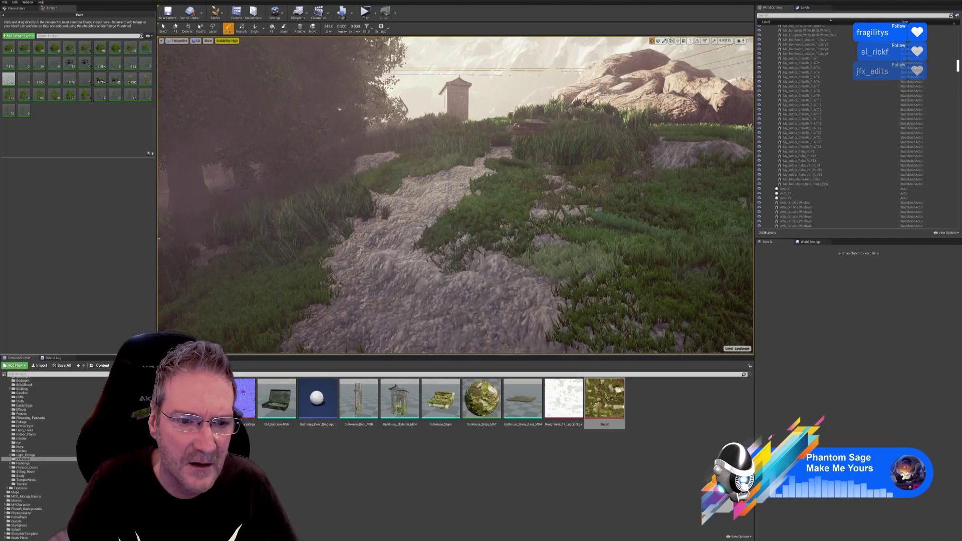
mouse_move(454, 200)
right_down()
mouse_move(383, 198)
mouse_move(460, 207)
right_up()
key(s)
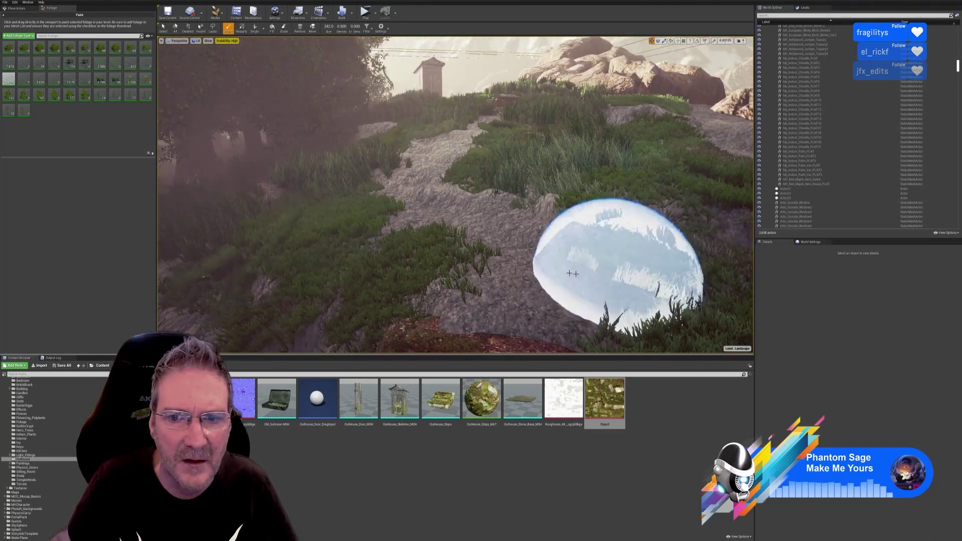
mouse_move(621, 269)
right_down()
mouse_move(567, 288)
mouse_move(633, 273)
mouse_move(632, 214)
right_up()
key(s)
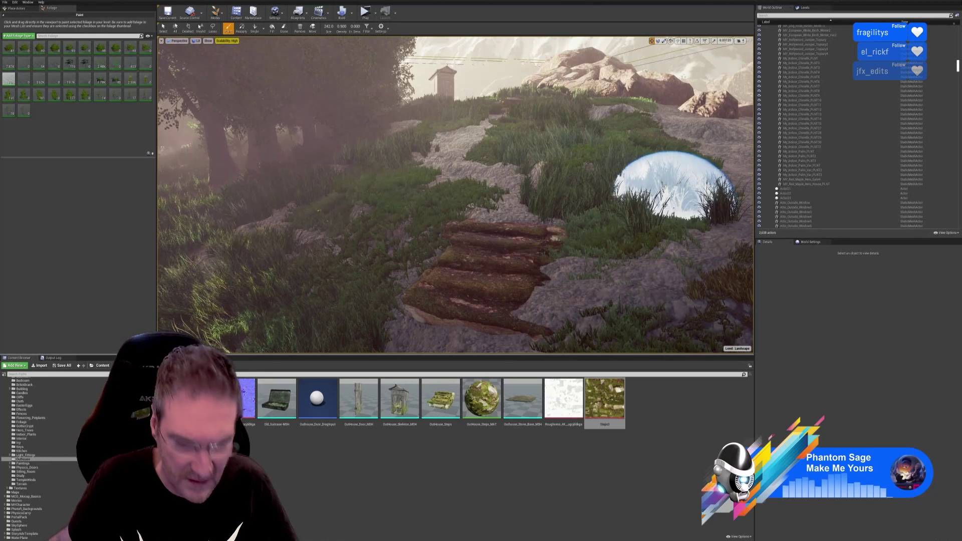
key(ctrl+z)
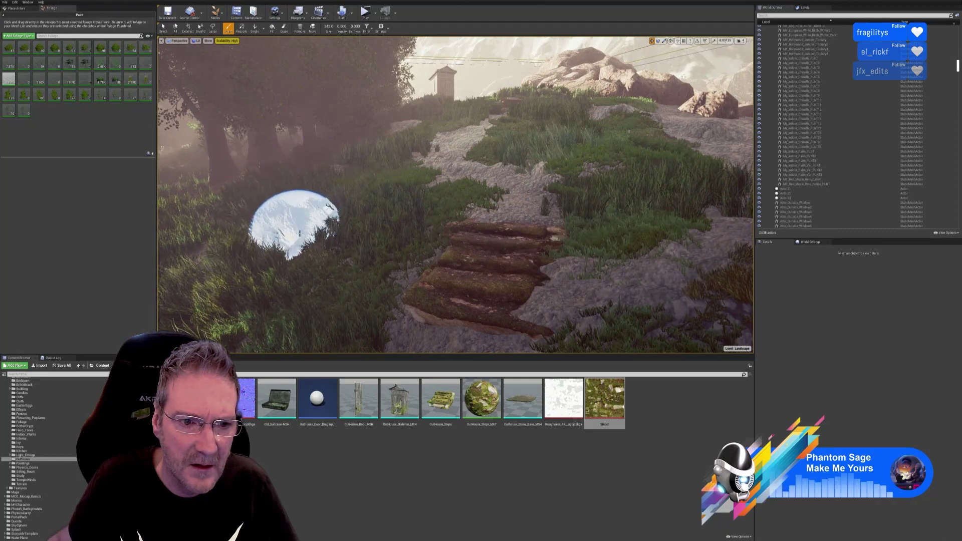
- Paint tall grass on both sides of the path below the lower log steps, undoing the stray clumps on the bare ground
key(s)
mouse_move(492, 231)
right_down()
mouse_move(515, 231)
mouse_move(513, 220)
right_up()
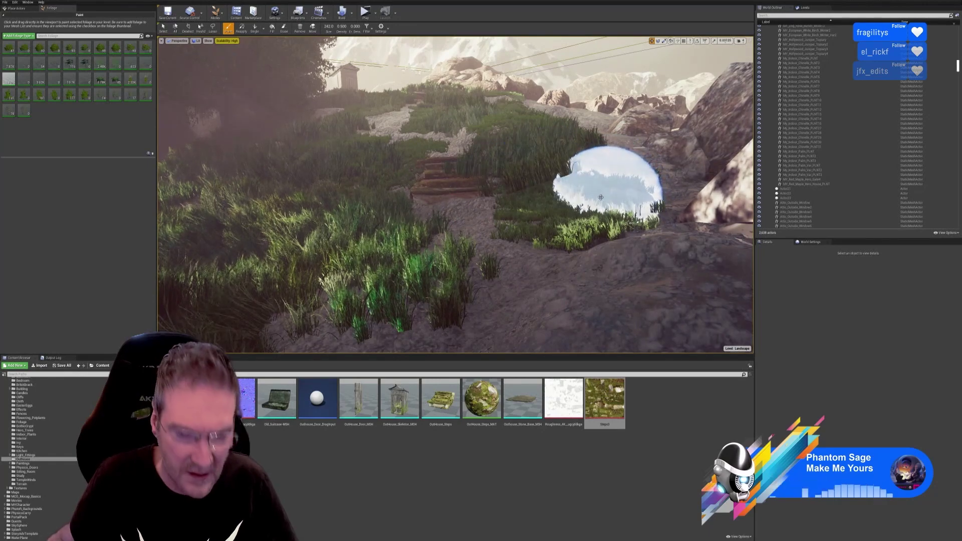
drag(601, 197, 565, 174)
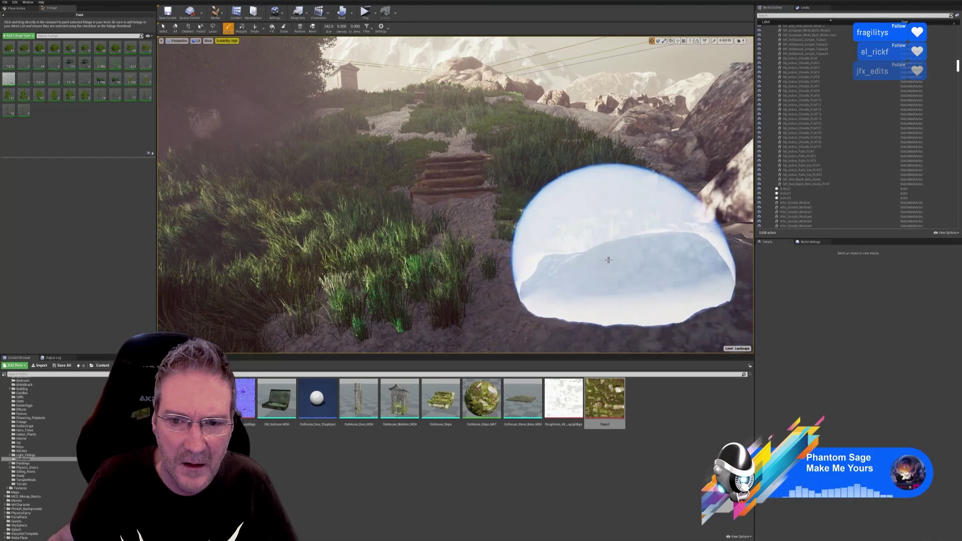
mouse_move(620, 229)
right_down()
mouse_move(639, 225)
mouse_move(561, 225)
mouse_move(573, 213)
mouse_move(585, 222)
right_up()
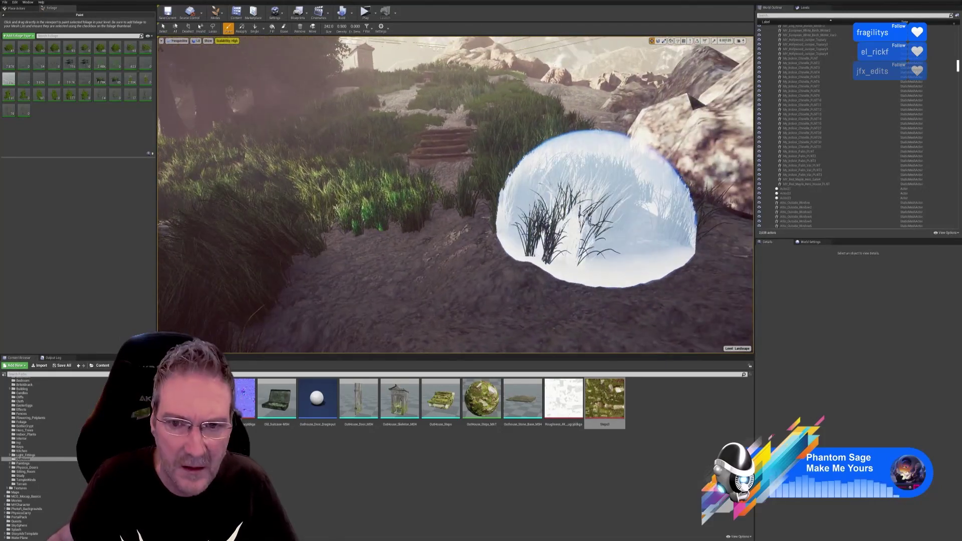
key(ctrl+z)
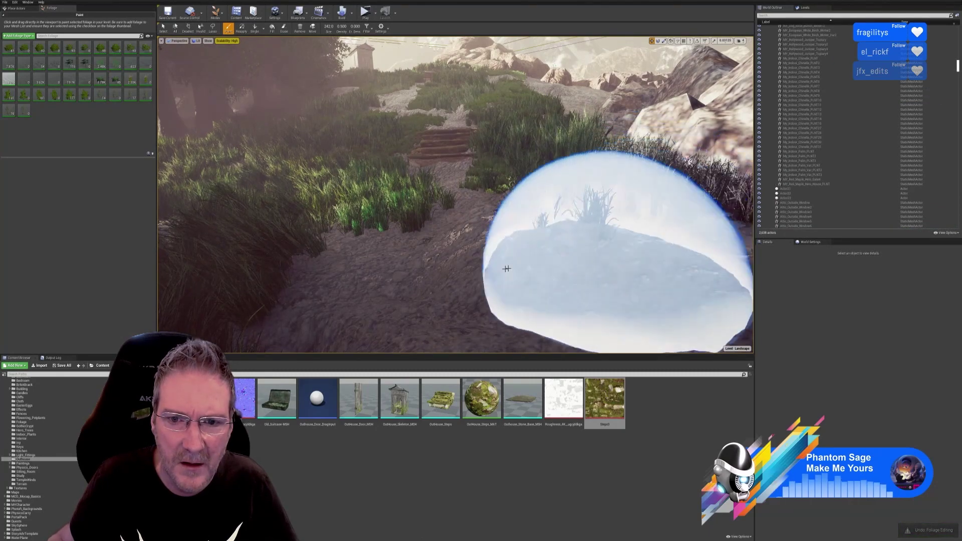
- Fill in more tall grass along both edges of the dirt path and across the slope leading up to the outhouse
mouse_move(572, 299)
right_down()
mouse_move(589, 303)
mouse_move(544, 299)
right_up()
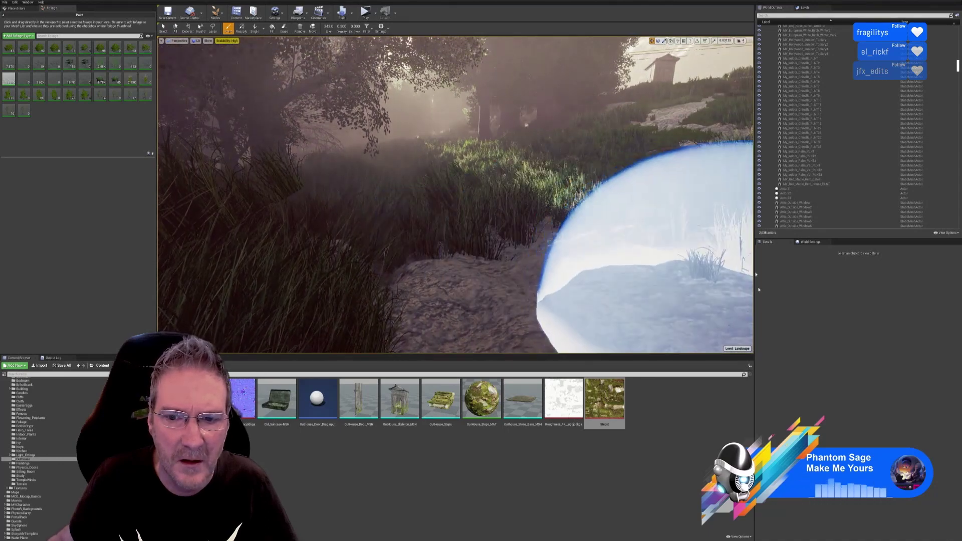
right_drag(472, 159, 510, 160)
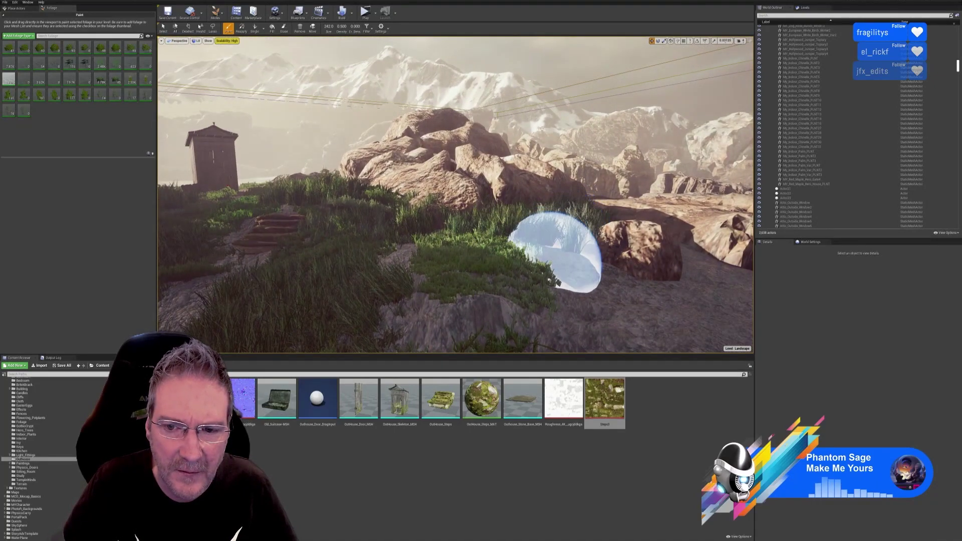
right_drag(697, 351, 607, 351)
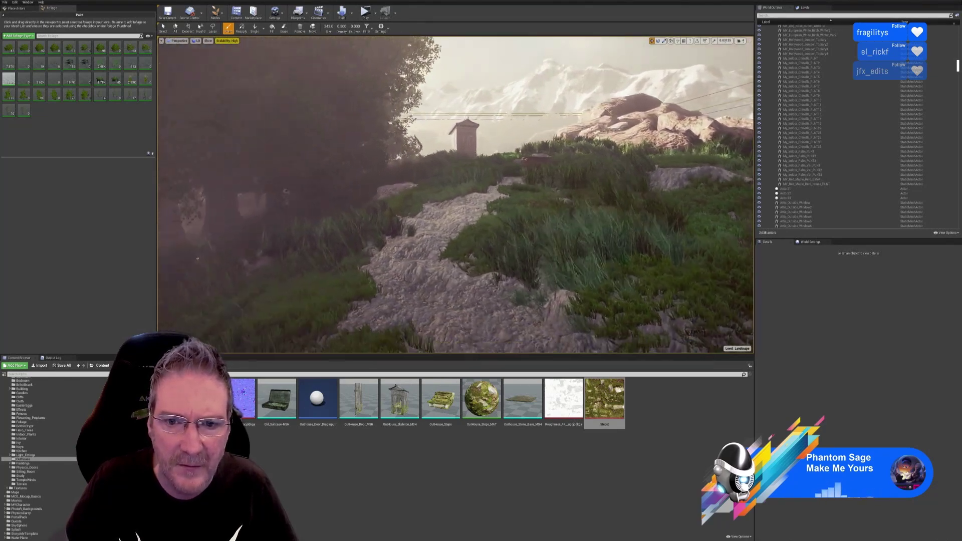
right_drag(516, 274, 499, 274)
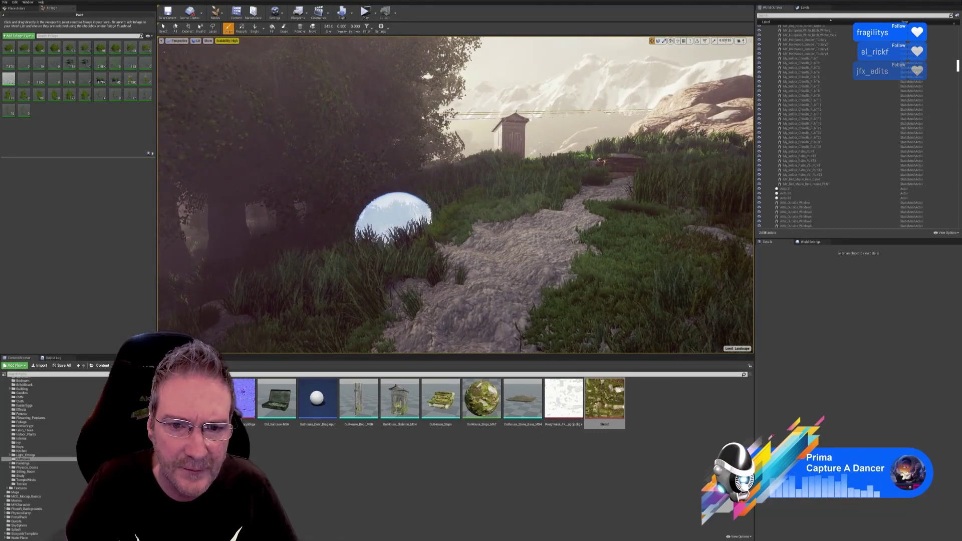
mouse_move(562, 303)
right_down()
mouse_move(609, 292)
mouse_move(609, 301)
mouse_move(613, 290)
mouse_move(608, 299)
right_up()
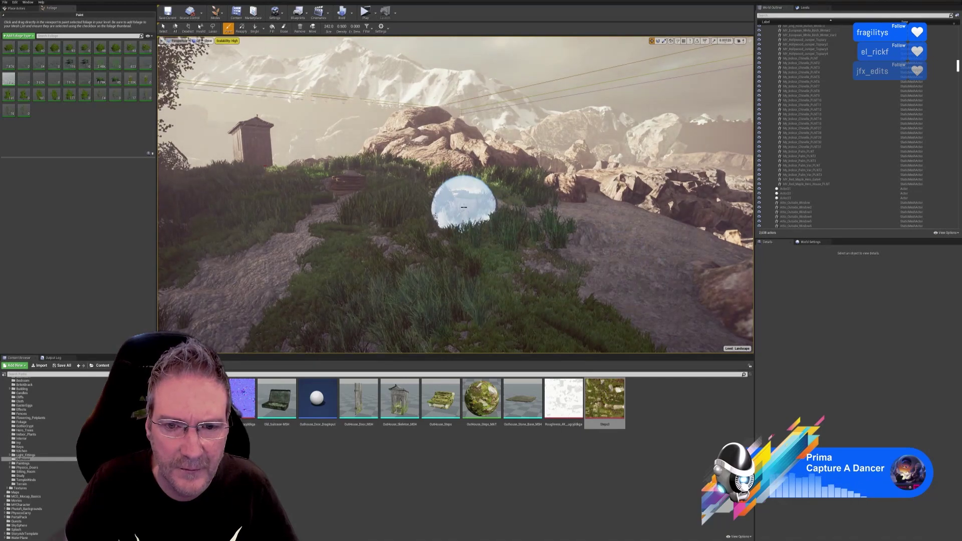
right_drag(611, 270, 569, 271)
key(w)
mouse_move(501, 225)
right_down()
mouse_move(566, 220)
mouse_move(506, 221)
right_up()
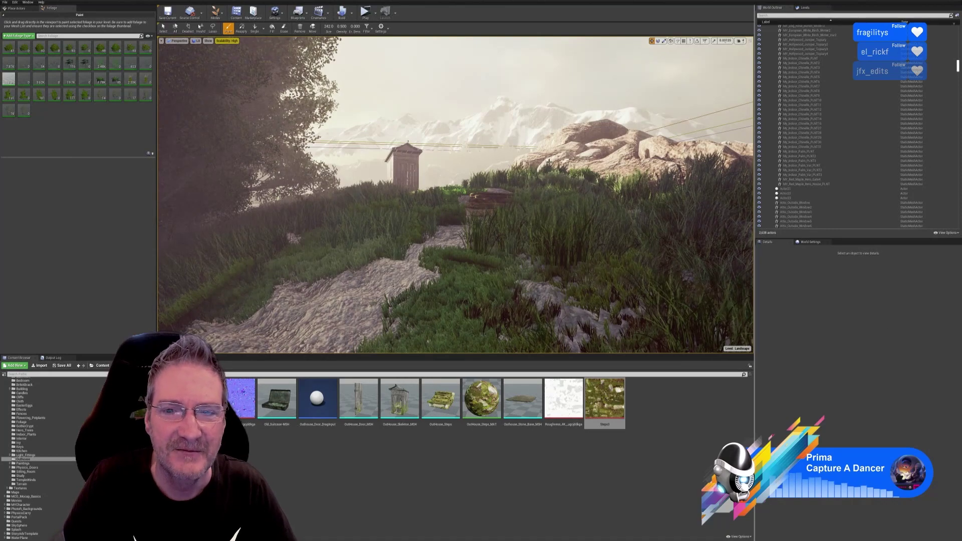
- Examine the grass coverage around the outhouse, the upper log steps and the boulders from several sides
key(d)
key(e)
mouse_move(556, 178)
right_down()
mouse_move(576, 178)
mouse_move(555, 180)
right_up()
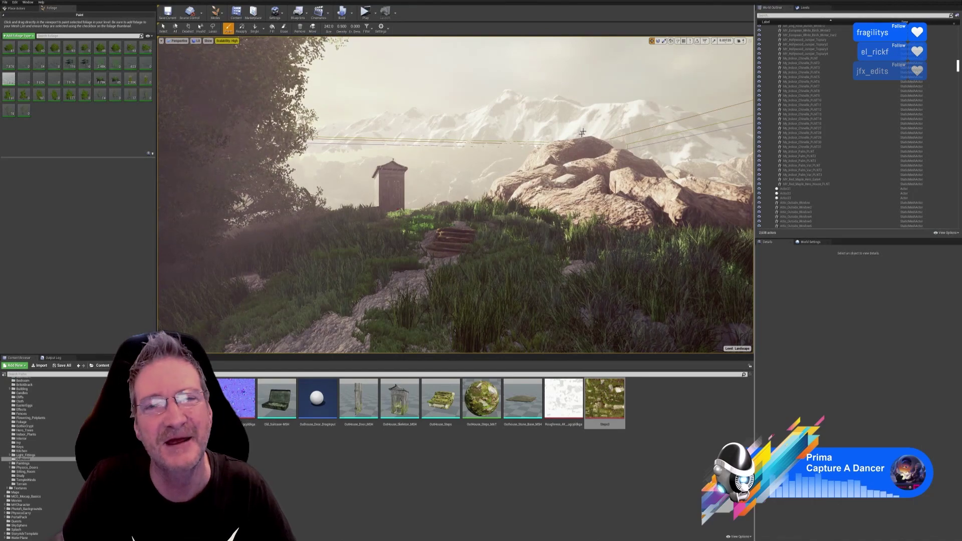
key(w)
right_drag(555, 179, 584, 204)
key(s)
right_drag(499, 112, 556, 114)
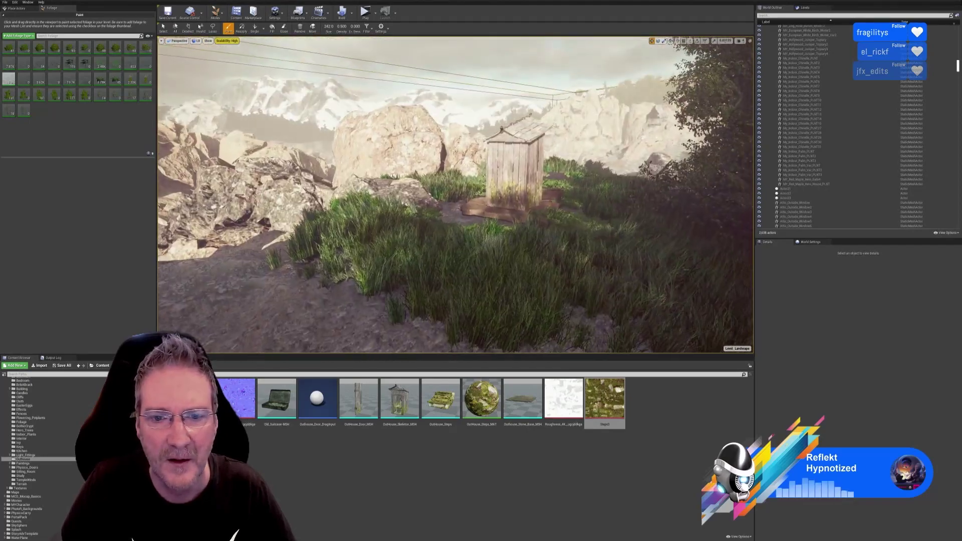
right_drag(455, 195, 386, 195)
key(w)
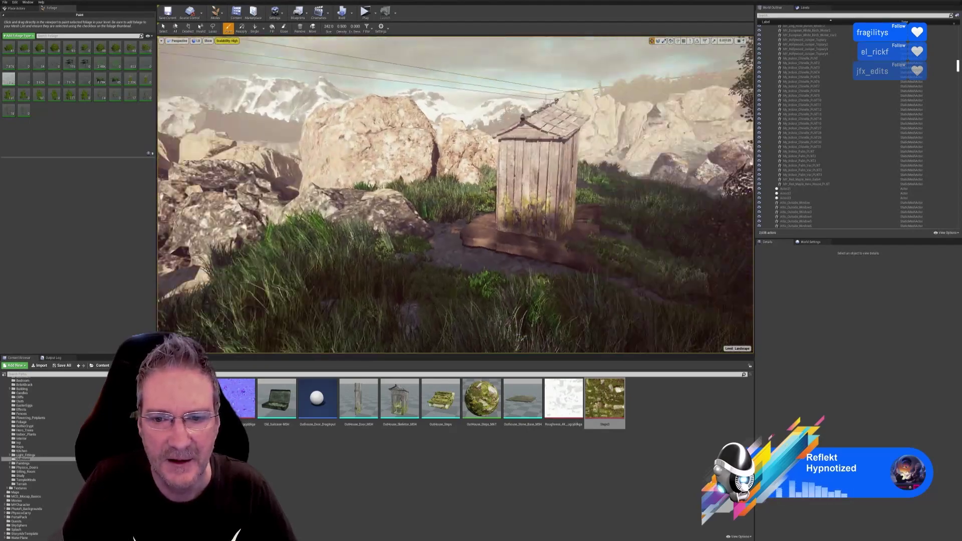
key(w)
right_drag(455, 195, 343, 196)
key(s)
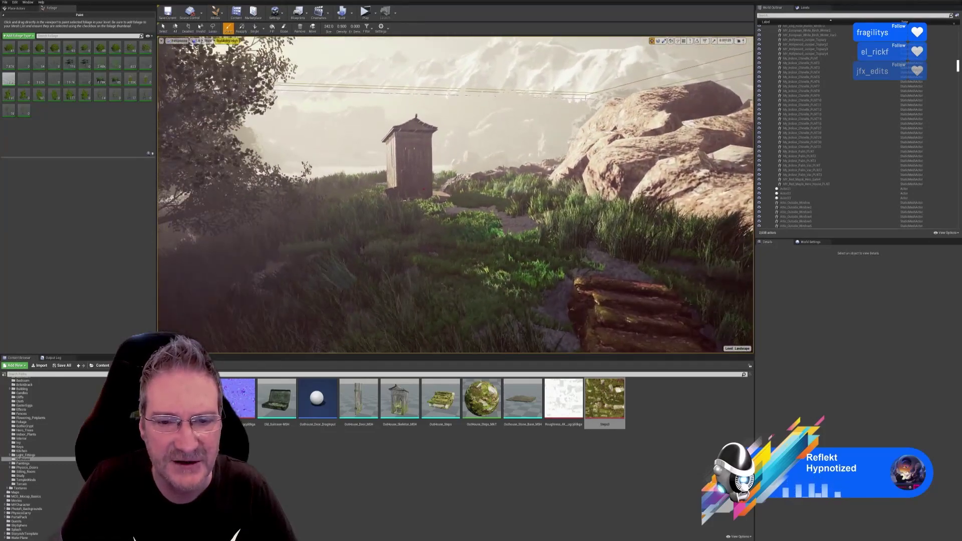
right_drag(403, 201, 426, 213)
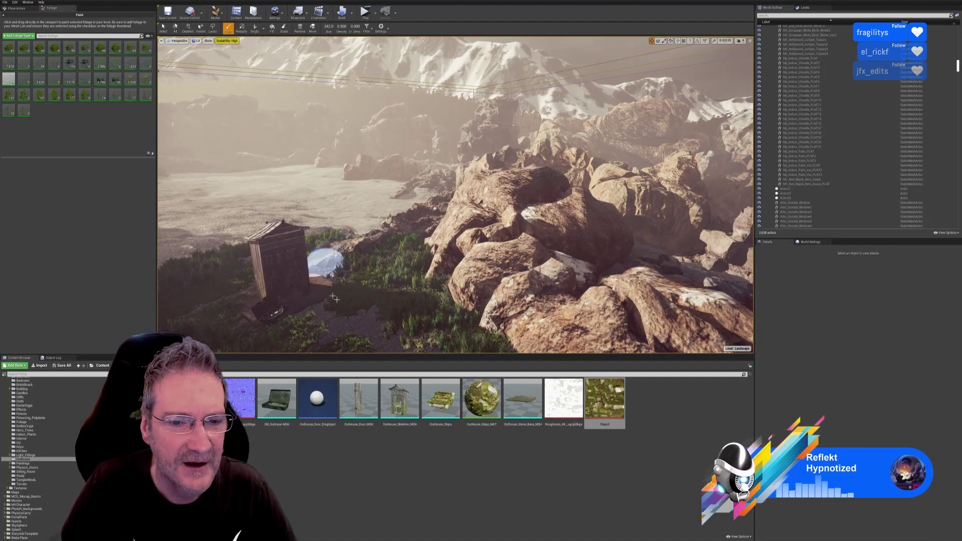
key(s)
right_drag(537, 256, 476, 257)
key(s)
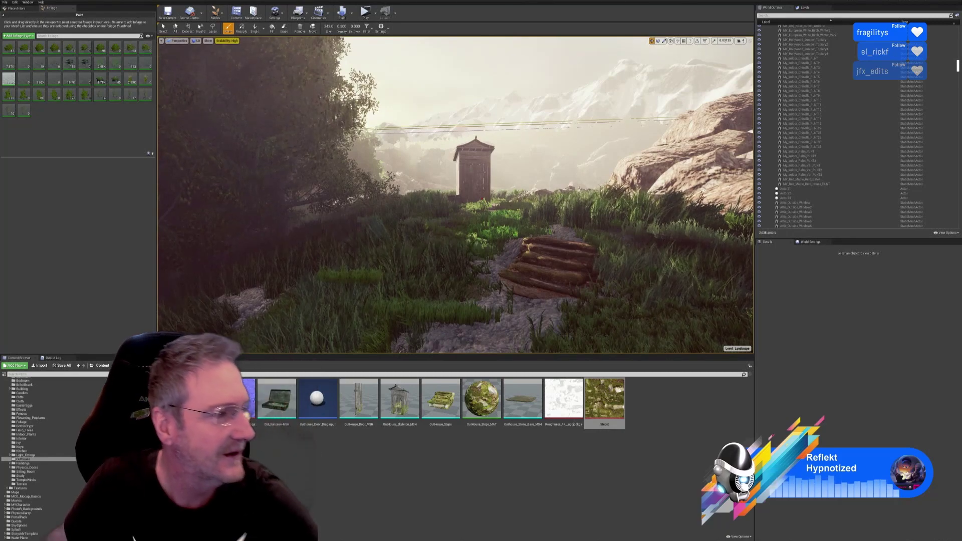
- Paint dense tall grass over the bare slope between the lower log steps and the large boulders
right_drag(456, 141, 536, 198)
key(w)
key(e)
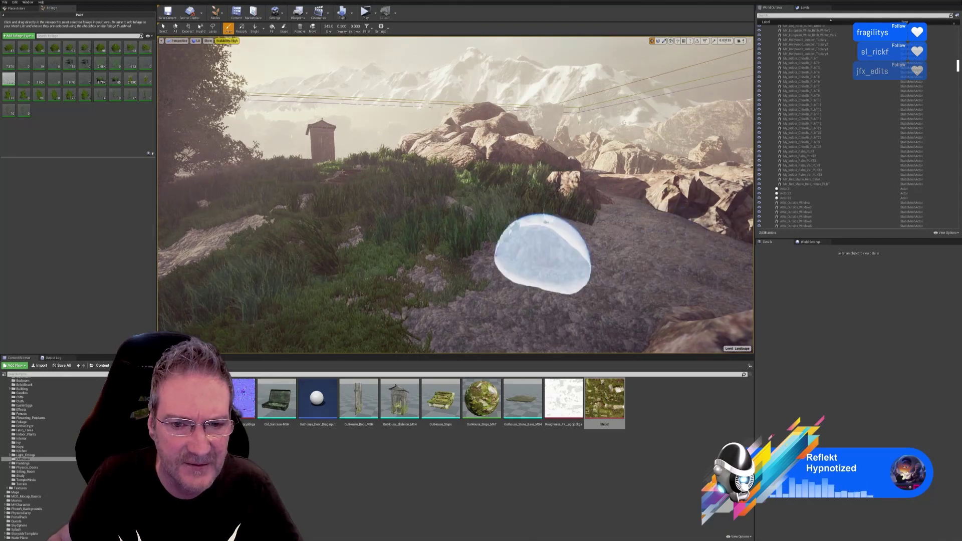
mouse_move(543, 254)
right_down()
mouse_move(506, 262)
mouse_move(541, 265)
right_up()
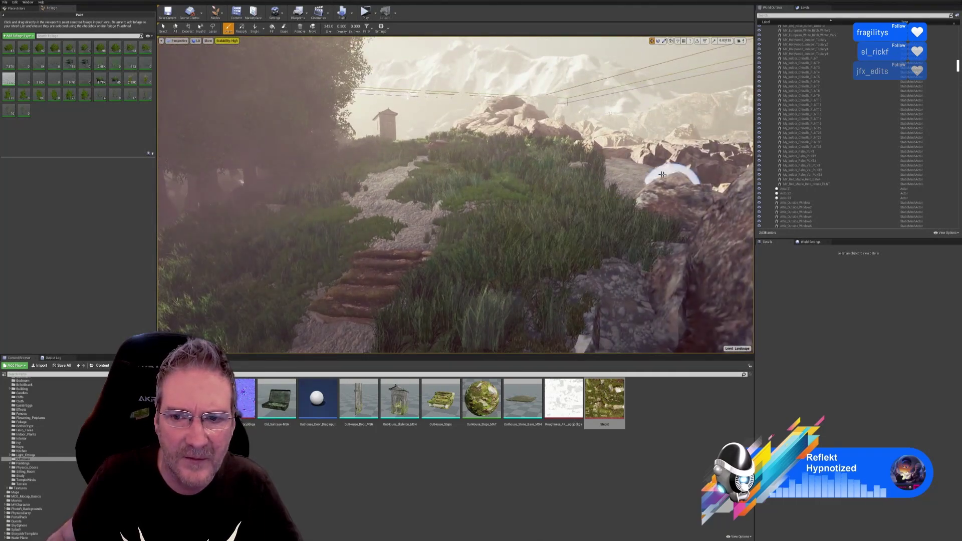
mouse_move(646, 235)
right_down()
mouse_move(606, 238)
mouse_move(627, 235)
mouse_move(627, 249)
mouse_move(640, 249)
right_up()
key(s)
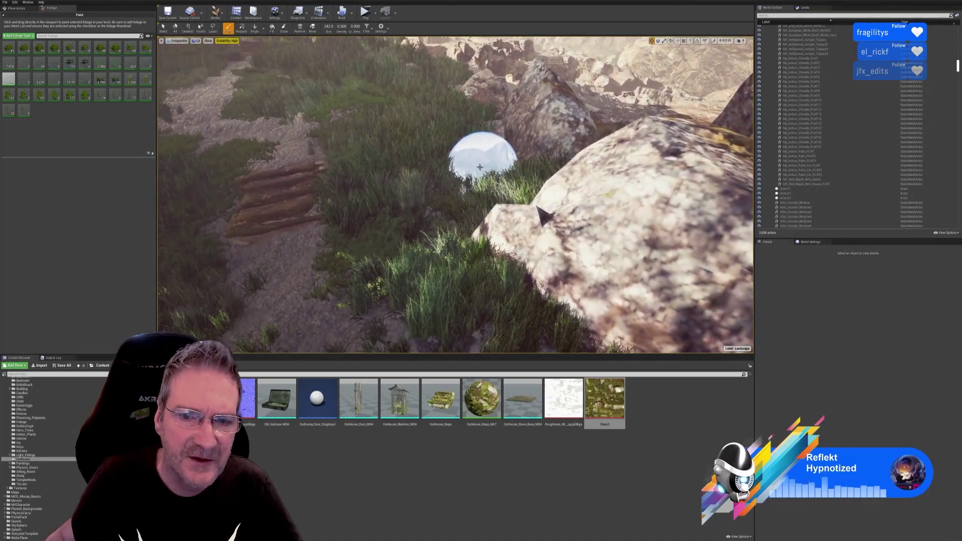
- Paint tall grass around the base of the large foreground boulders and along the tree-side edge of the lower path
mouse_move(572, 213)
right_down()
mouse_move(536, 166)
mouse_move(520, 167)
mouse_move(624, 186)
mouse_move(524, 184)
mouse_move(567, 206)
right_up()
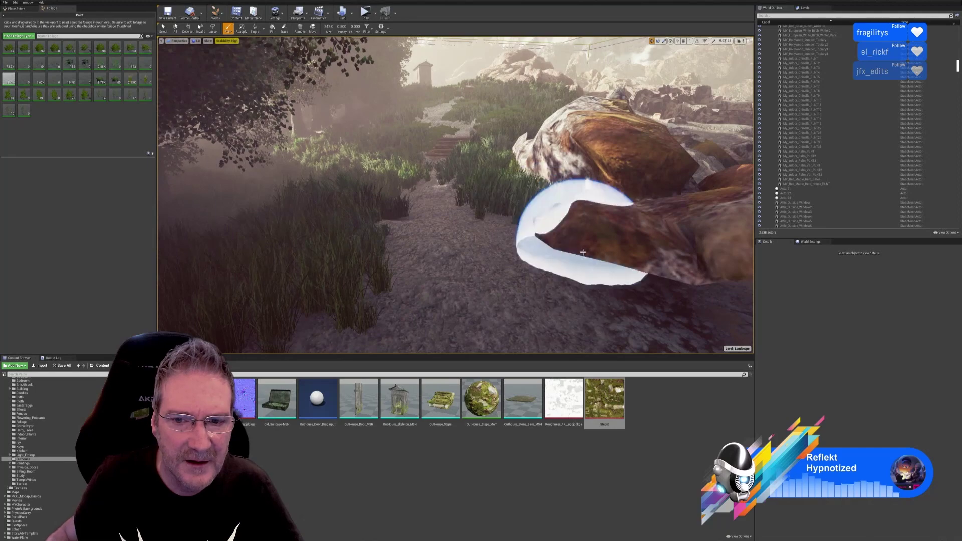
mouse_move(632, 219)
right_down()
mouse_move(572, 236)
mouse_move(594, 235)
mouse_move(502, 239)
right_up()
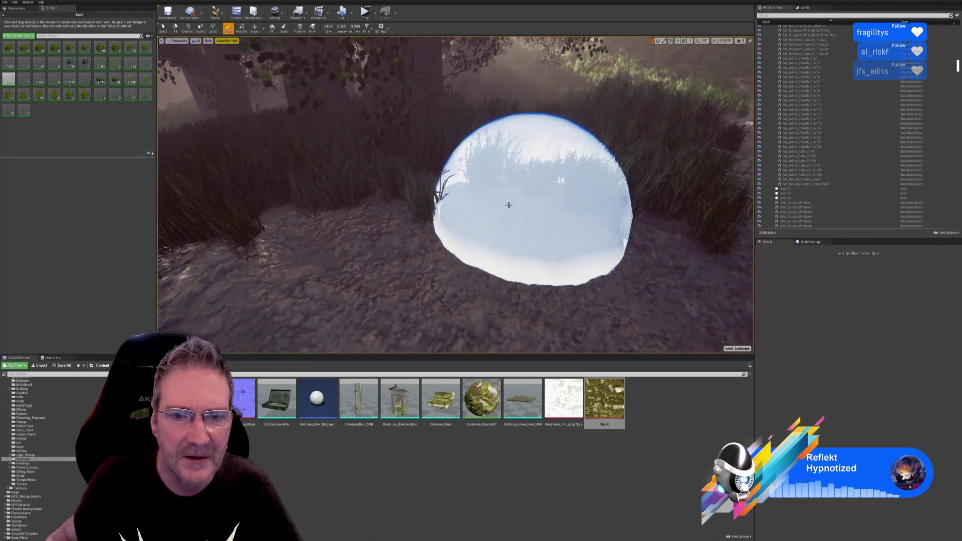
right_drag(352, 210, 320, 200)
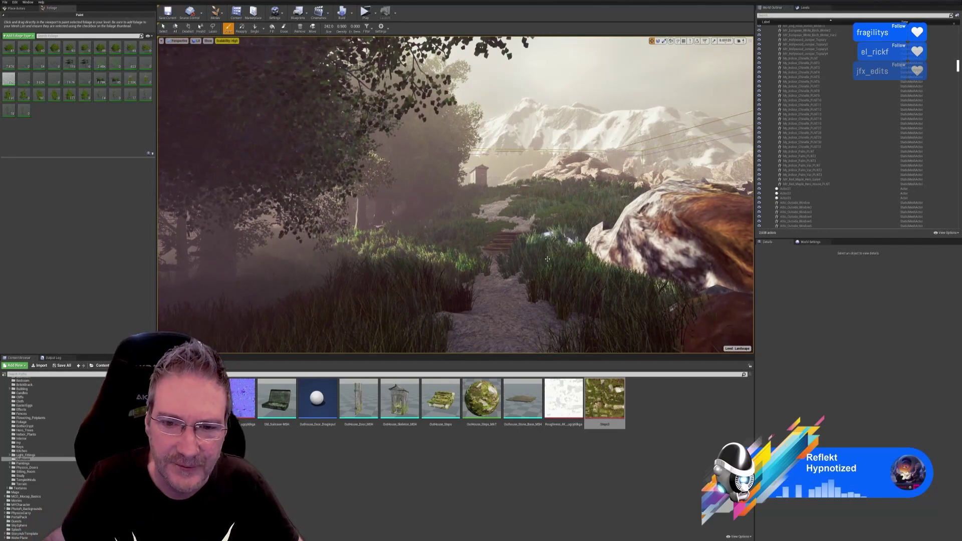
right_drag(548, 260, 581, 260)
key(s)
key(w)
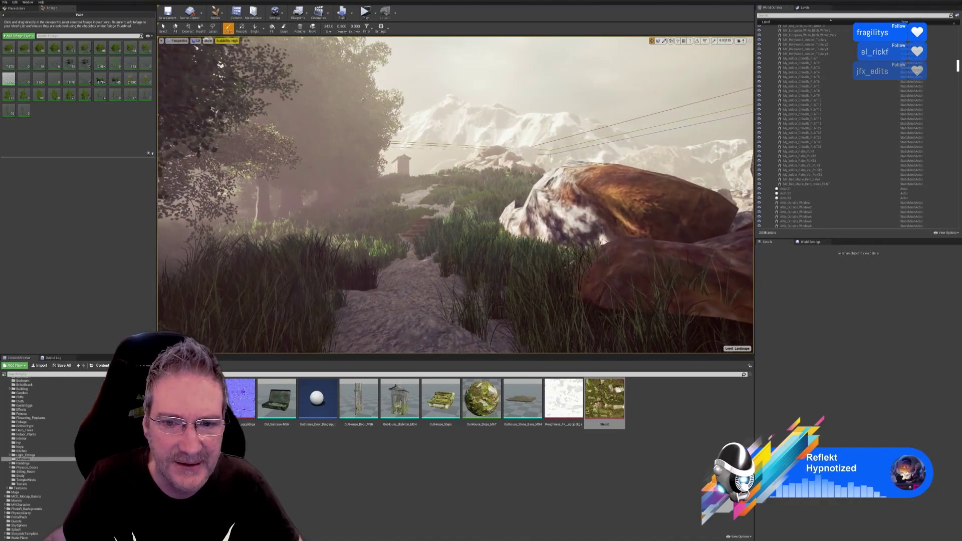
- Leave foliage painting for the regular selection mode and save the work
mouse_move(598, 227)
right_down()
mouse_move(624, 225)
mouse_move(590, 256)
right_up()
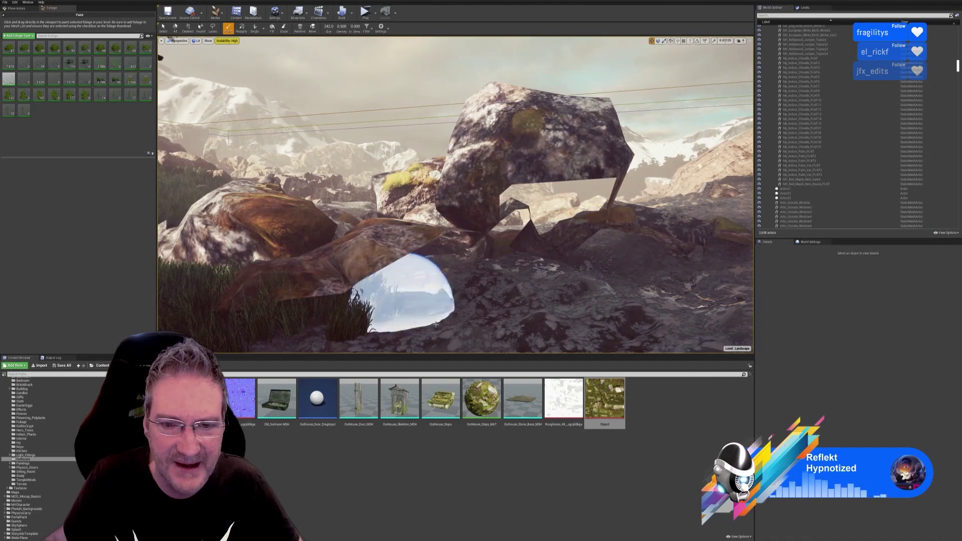
mouse_move(436, 325)
right_down()
mouse_move(439, 341)
mouse_move(432, 306)
mouse_move(412, 318)
mouse_move(401, 307)
right_up()
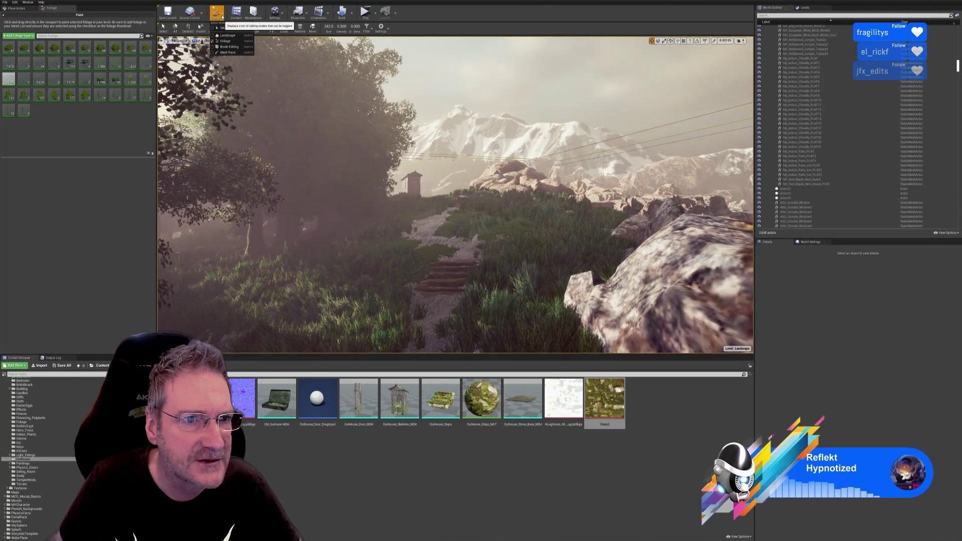
click(213, 29)
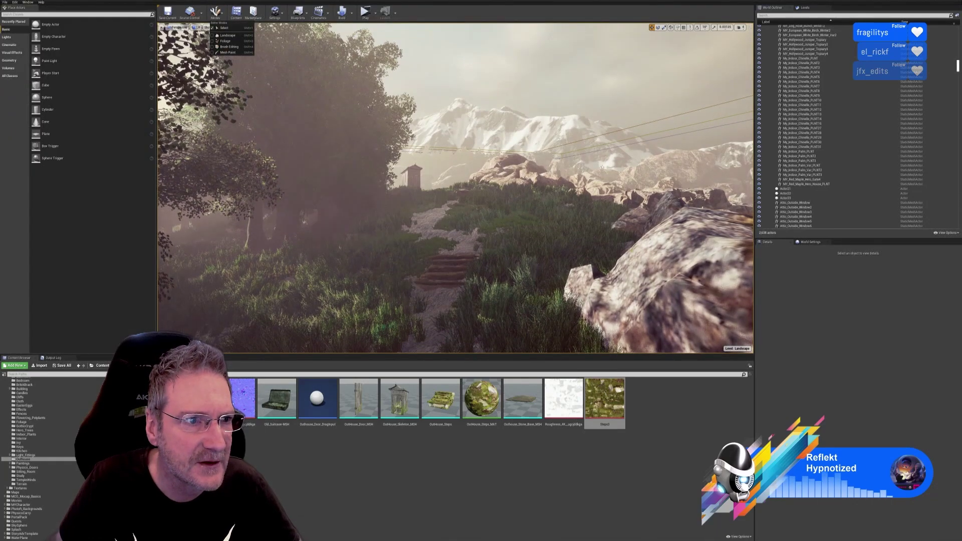
click(5, 2)
click(16, 46)
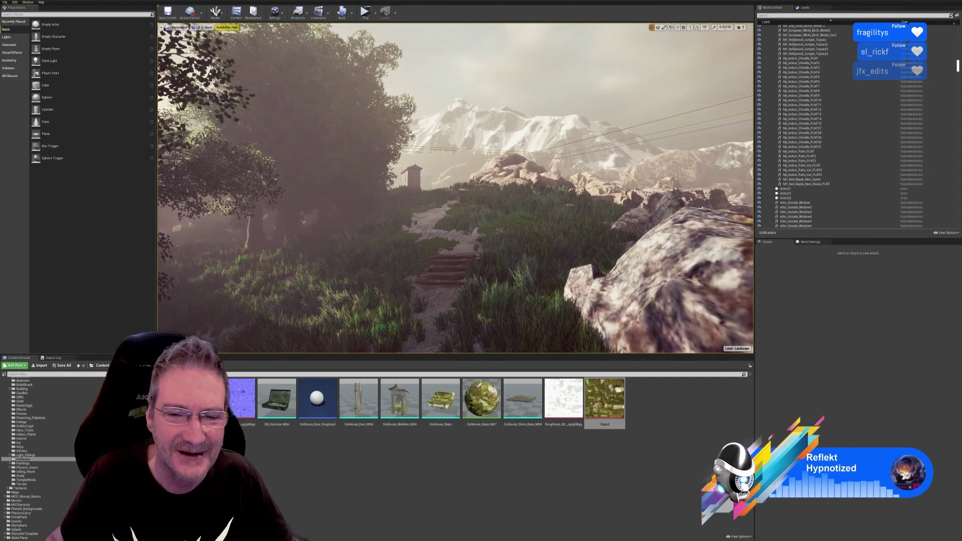
- Look through the Terrain and Foliage asset folders for props to dress the path and the bare slope
right_drag(411, 280, 450, 277)
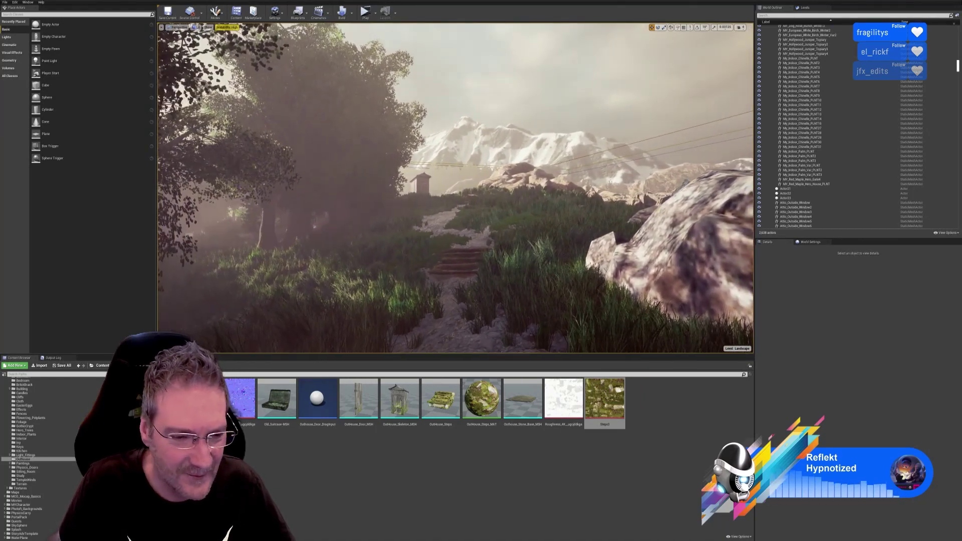
click(31, 485)
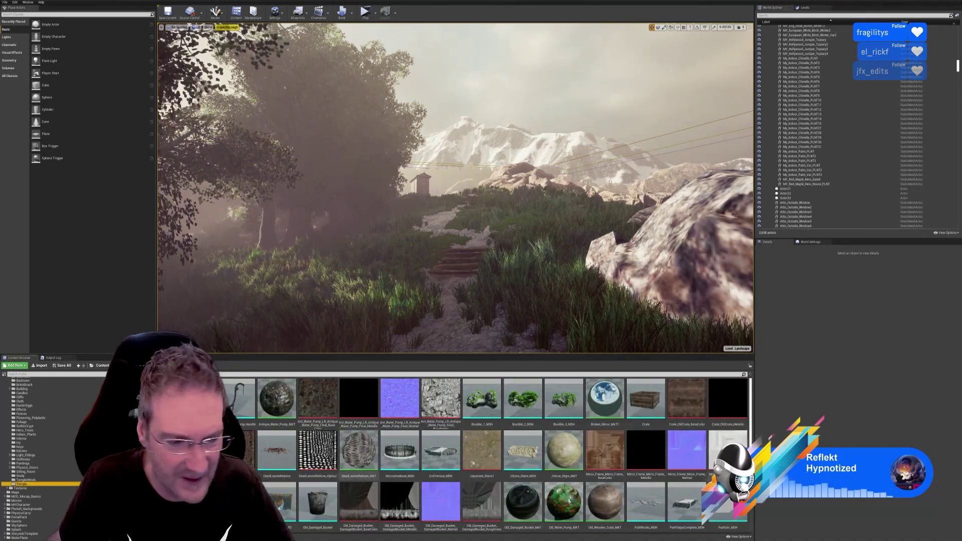
click(22, 422)
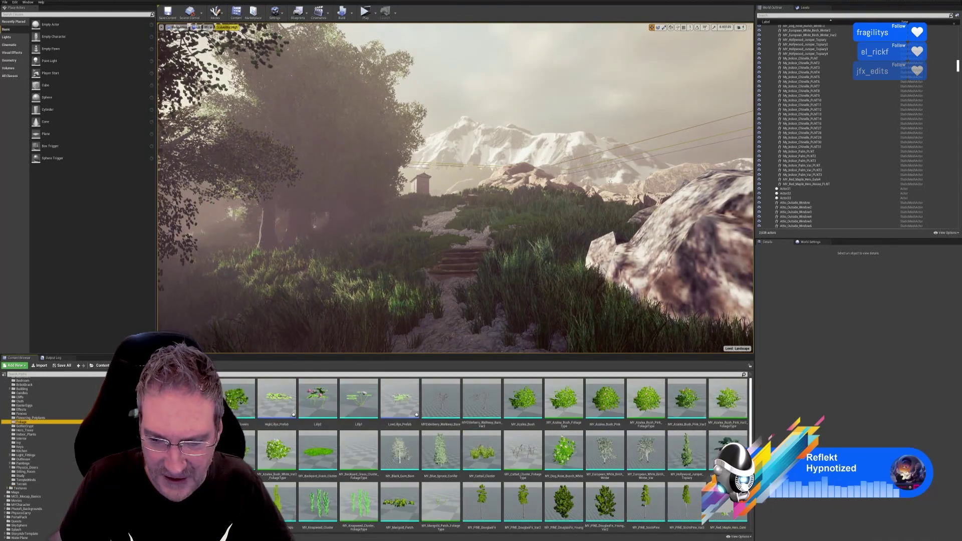
scroll(746, 520, down, 5)
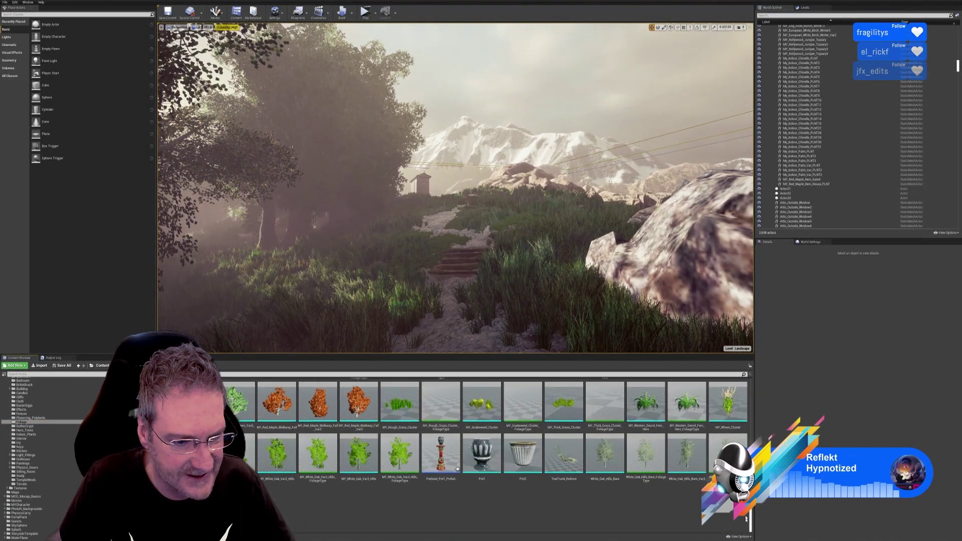
scroll(747, 520, up, 2)
scroll(746, 520, up, 3)
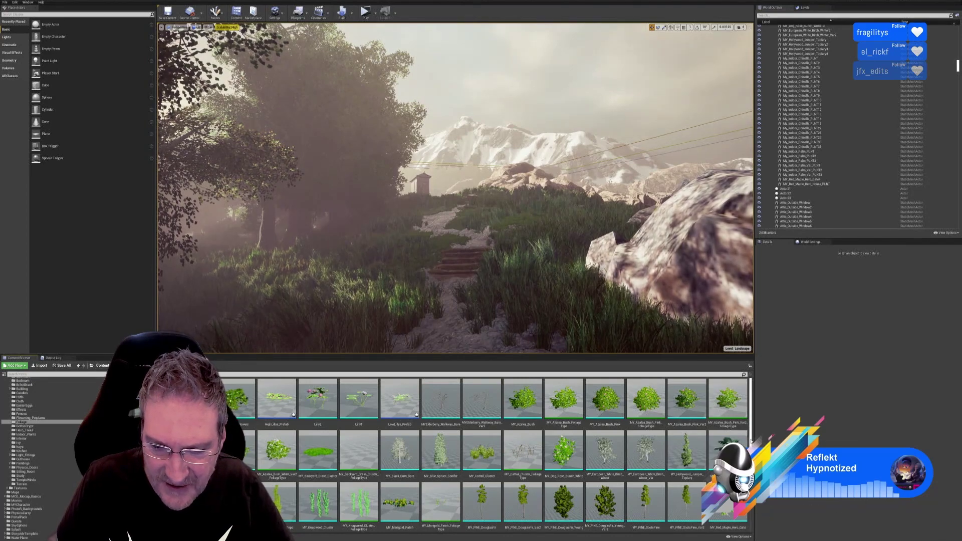
scroll(506, 456, down, 1)
scroll(745, 499, down, 5)
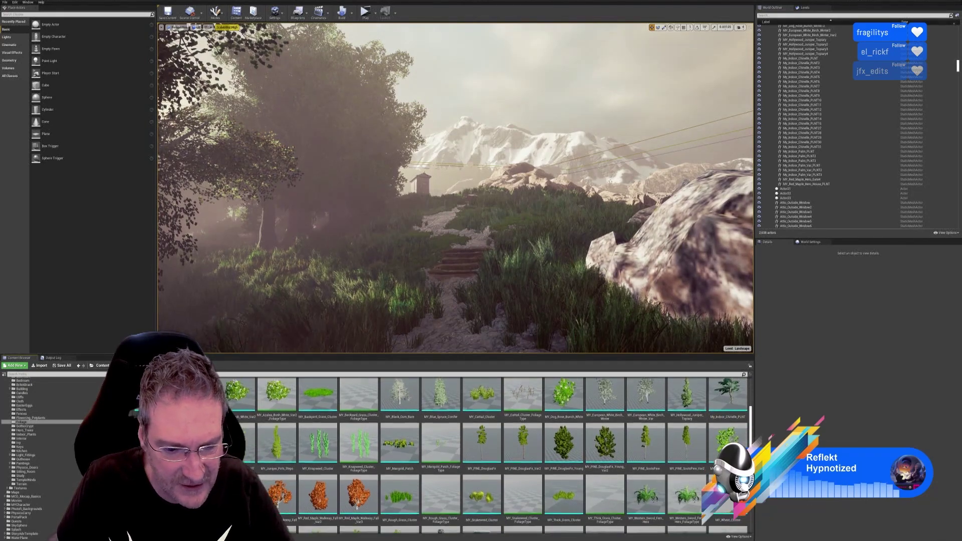
scroll(747, 499, down, 1)
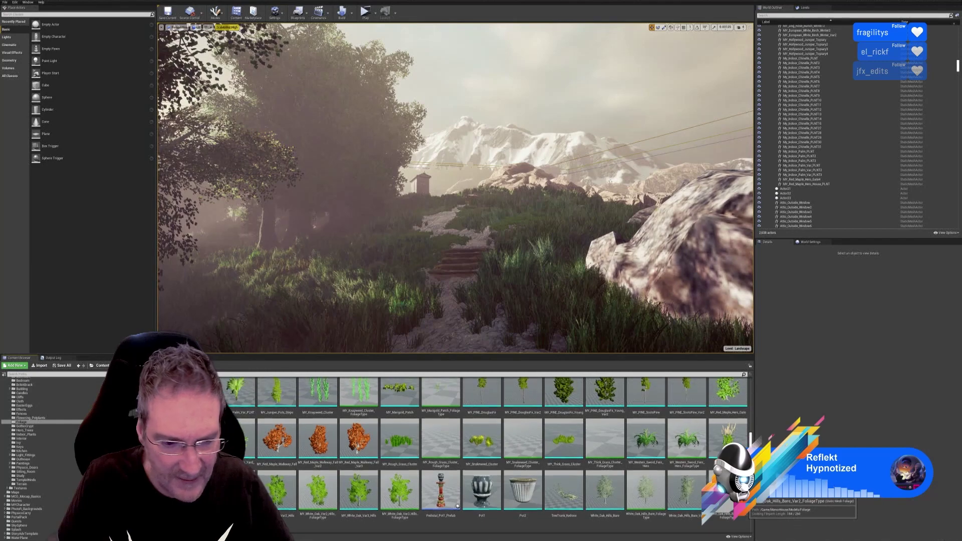
scroll(744, 451, down, 1)
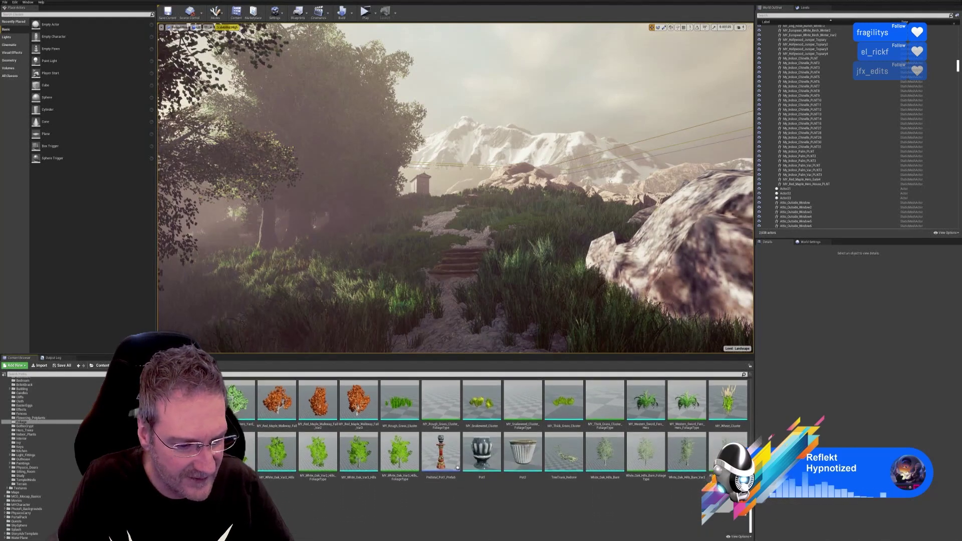
scroll(741, 435, up, 6)
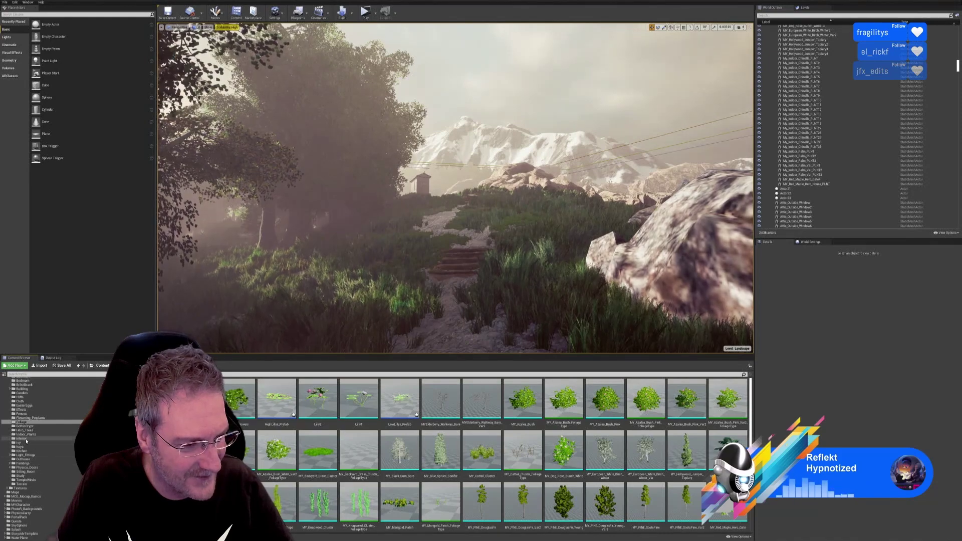
scroll(29, 431, up, 2)
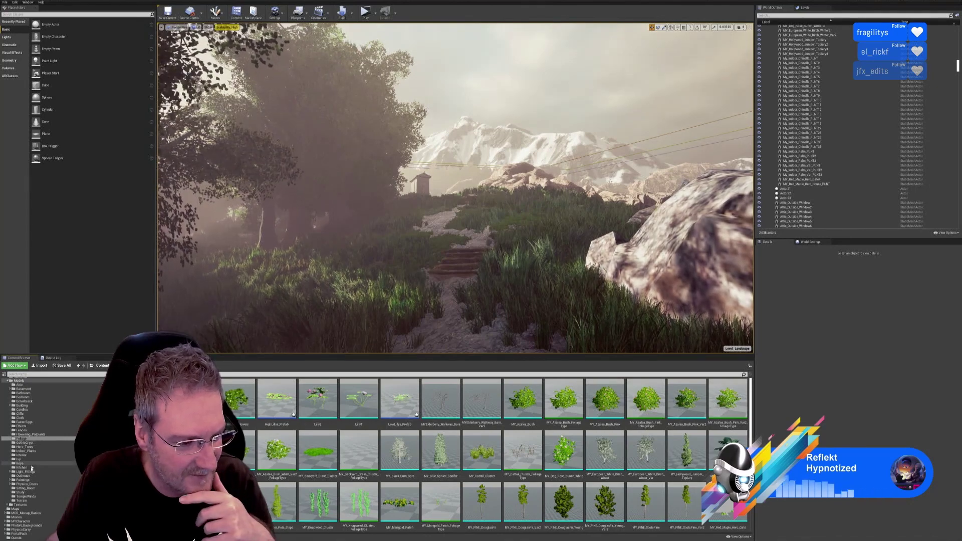
click(21, 501)
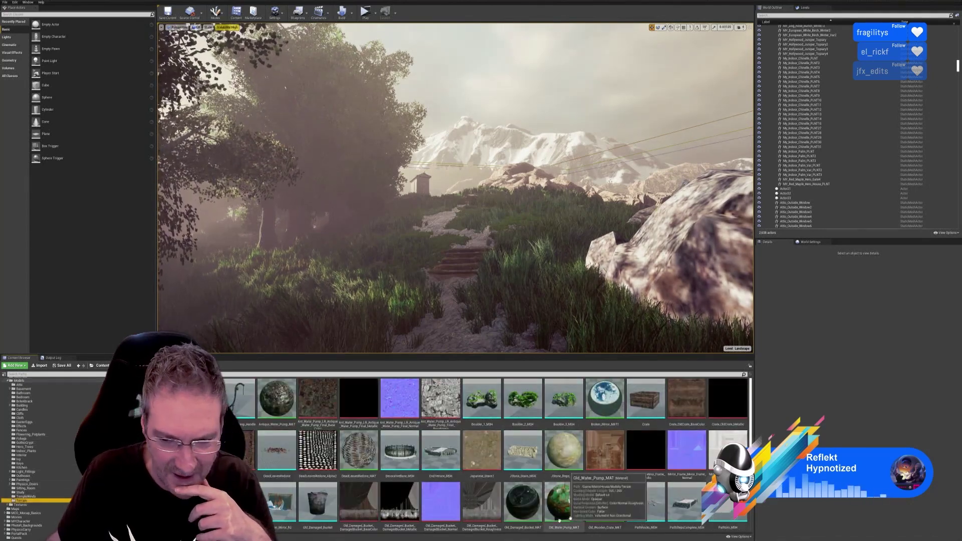
scroll(647, 503, down, 3)
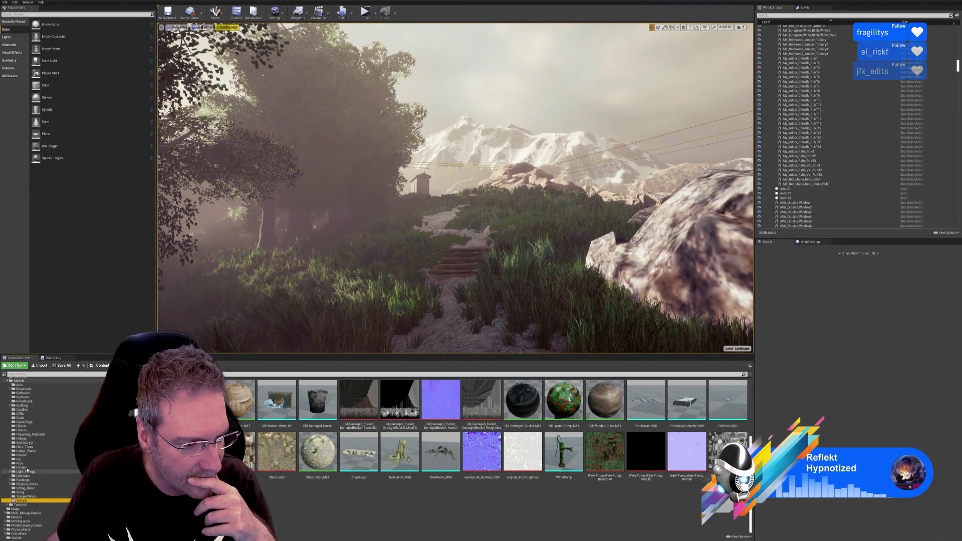
scroll(25, 436, up, 1)
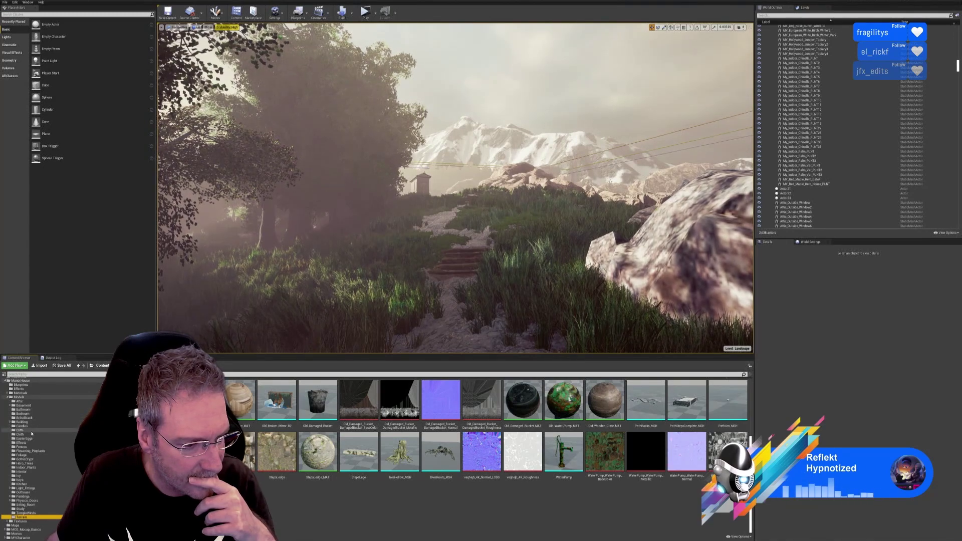
- Place a rock cluster mesh from the Cliffs folder on the bare ground in front of the large boulders
click(31, 431)
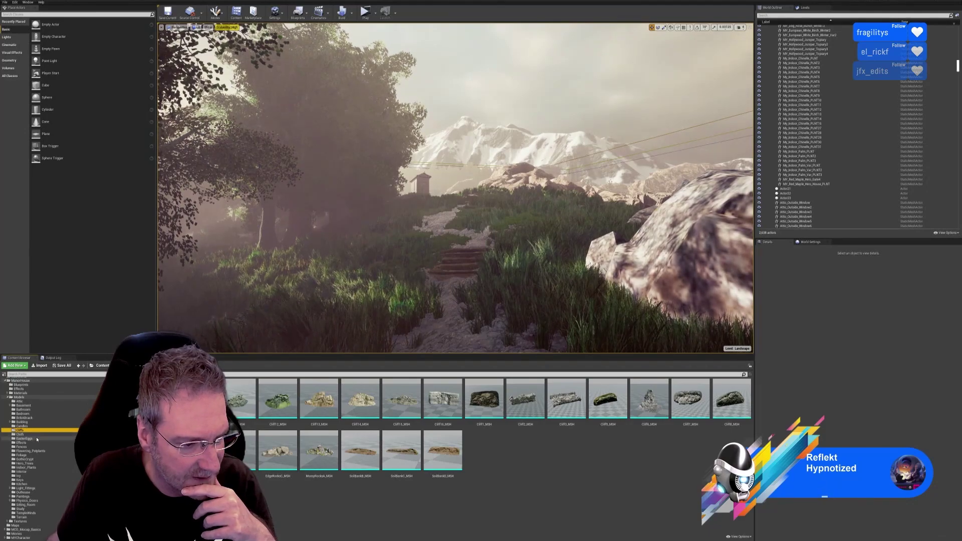
right_drag(452, 200, 551, 203)
key(s)
key(w)
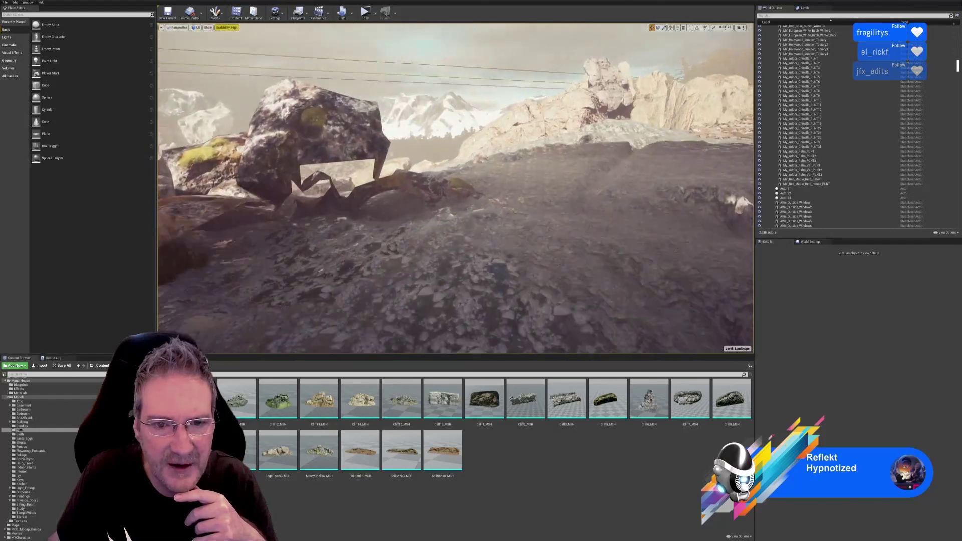
mouse_move(406, 203)
right_down()
mouse_move(396, 201)
mouse_move(407, 203)
right_up()
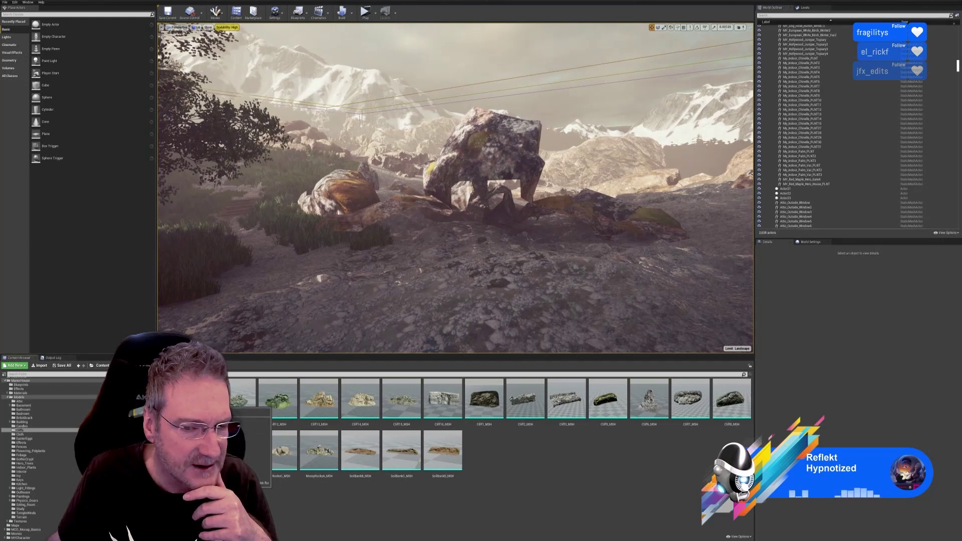
drag(319, 398, 491, 273)
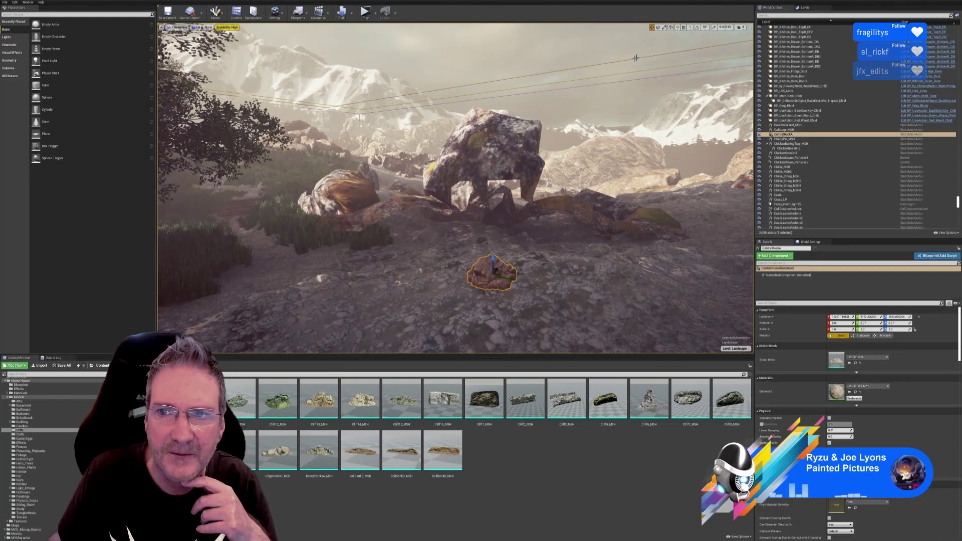
- Scale the new rock cluster up uniformly to boulder size and move it back against the large boulders
click(664, 28)
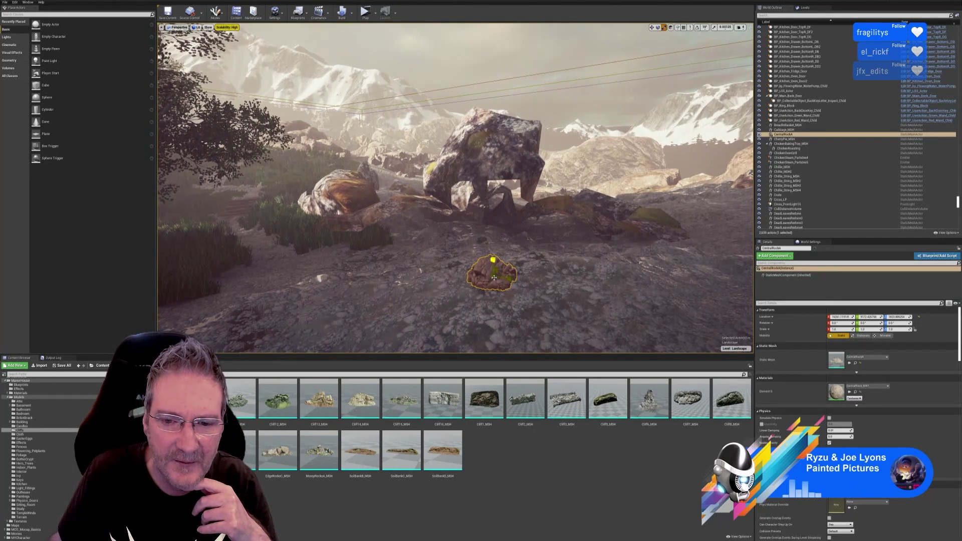
drag(495, 271, 585, 206)
click(652, 28)
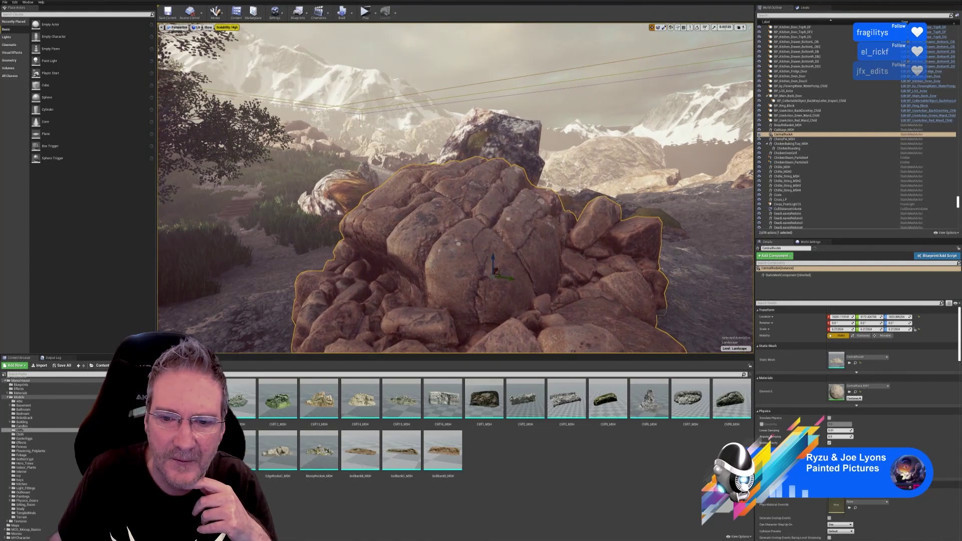
right_drag(591, 135, 571, 193)
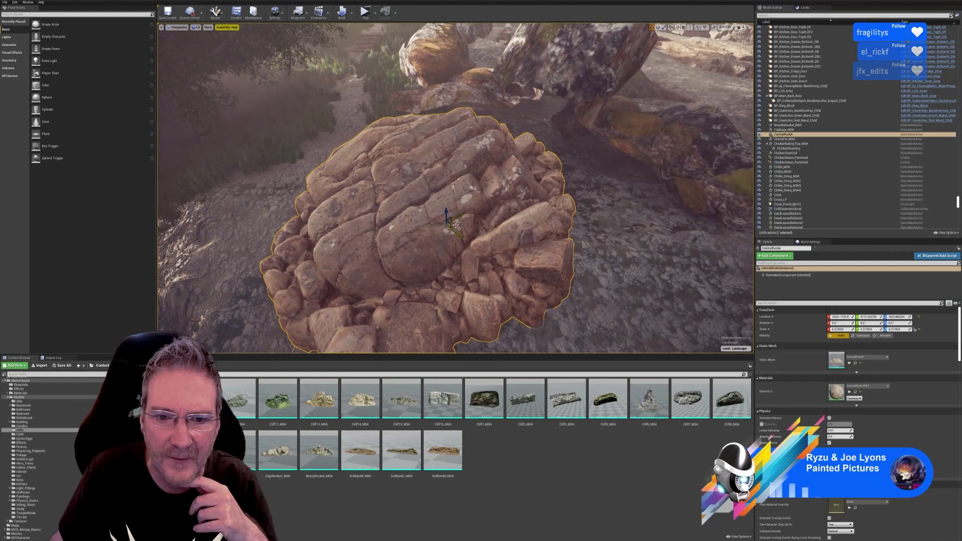
drag(456, 224, 526, 161)
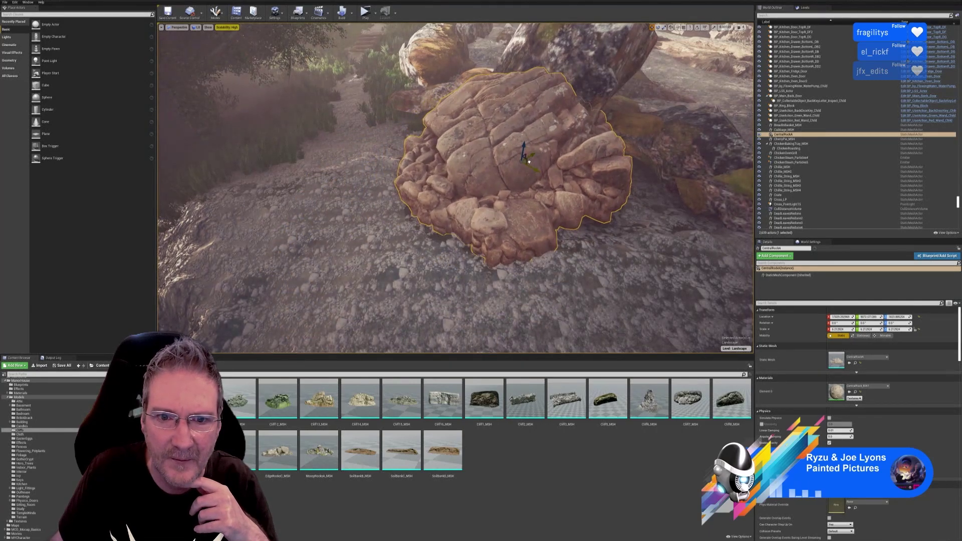
right_drag(525, 161, 491, 155)
right_drag(531, 265, 502, 270)
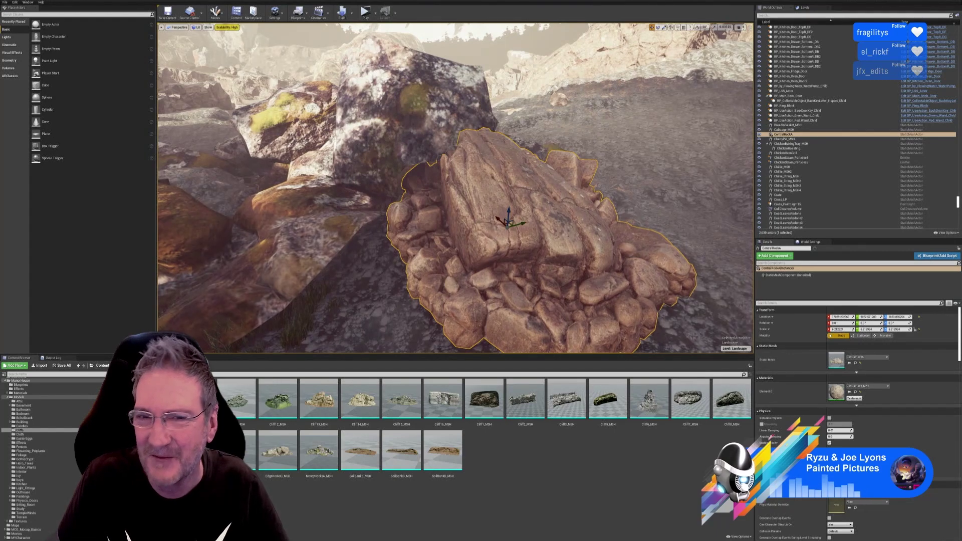
- Rotate the rock cluster about its vertical axis until its long side fits against the boulders beside the path
click(658, 27)
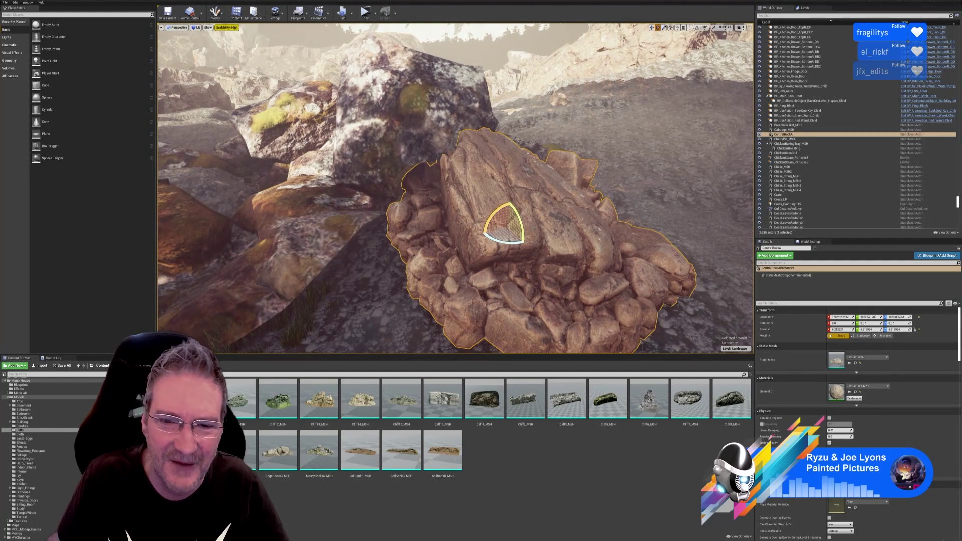
drag(516, 235, 475, 243)
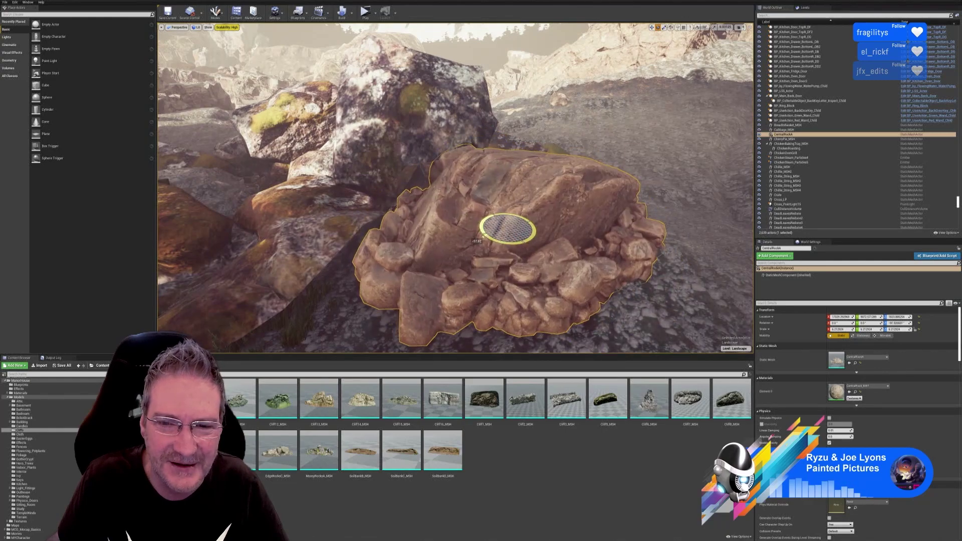
right_drag(499, 237, 467, 246)
drag(432, 222, 489, 222)
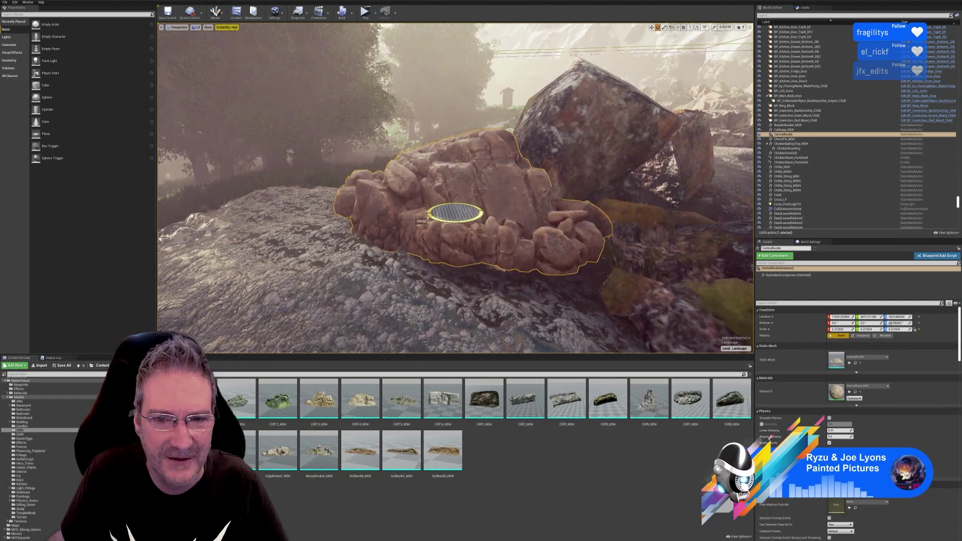
- Enlarge the rock cluster slightly and lower it so its base sinks into the ground
click(651, 27)
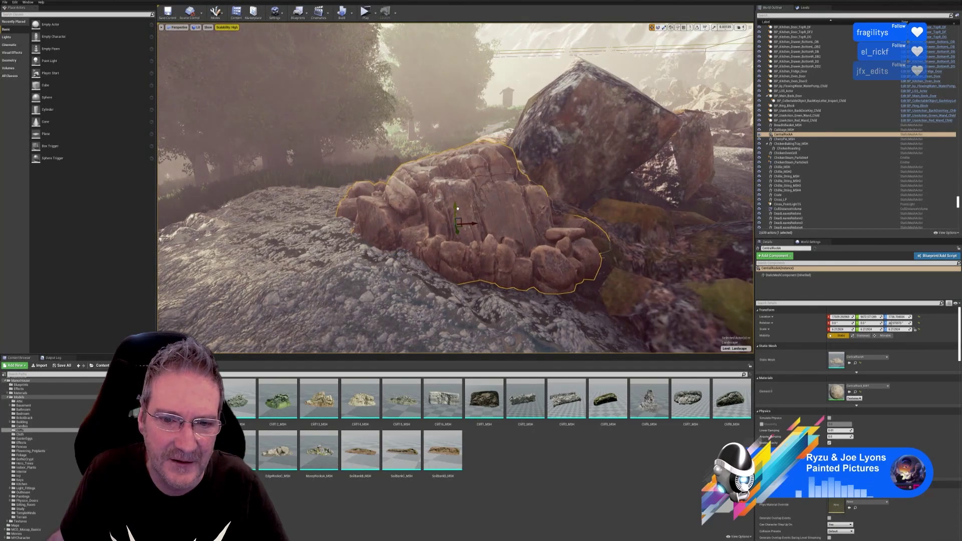
click(664, 27)
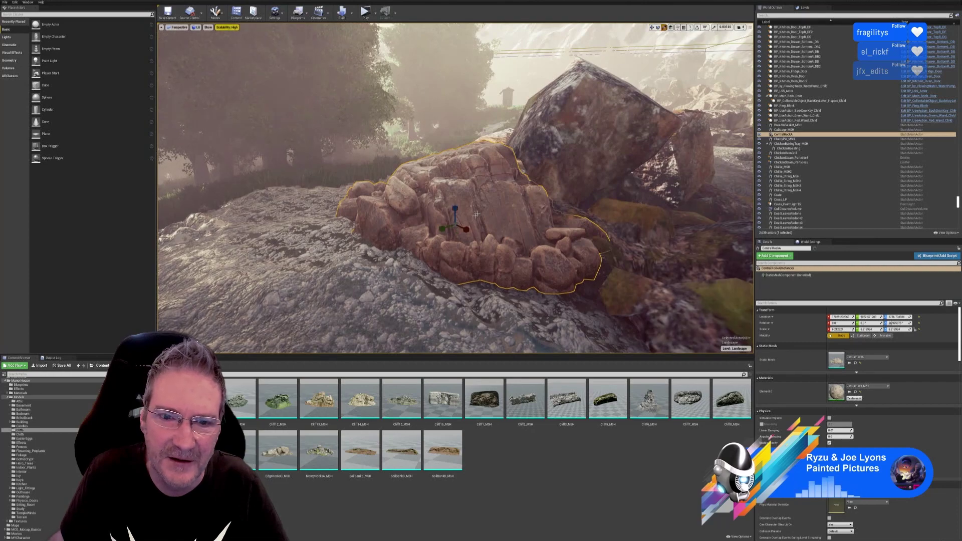
drag(458, 223, 466, 219)
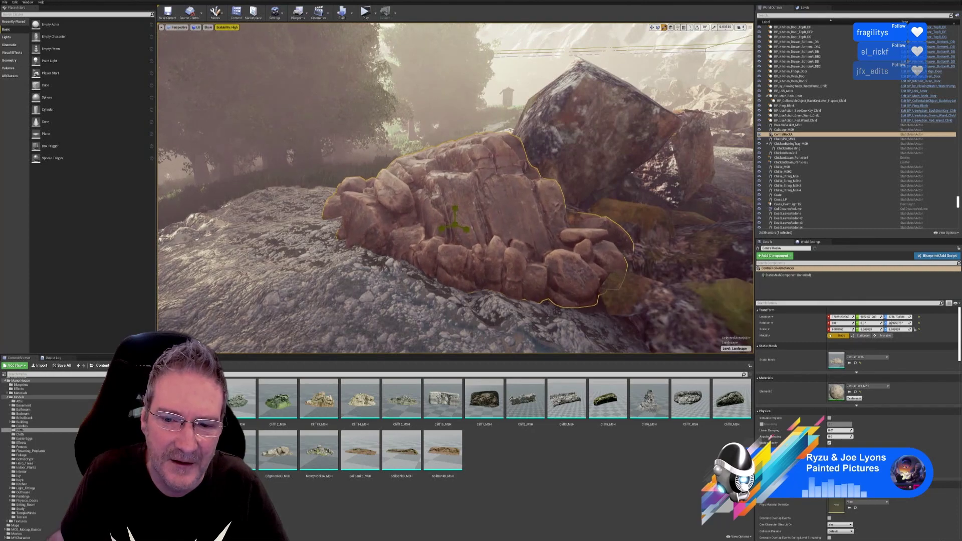
click(652, 28)
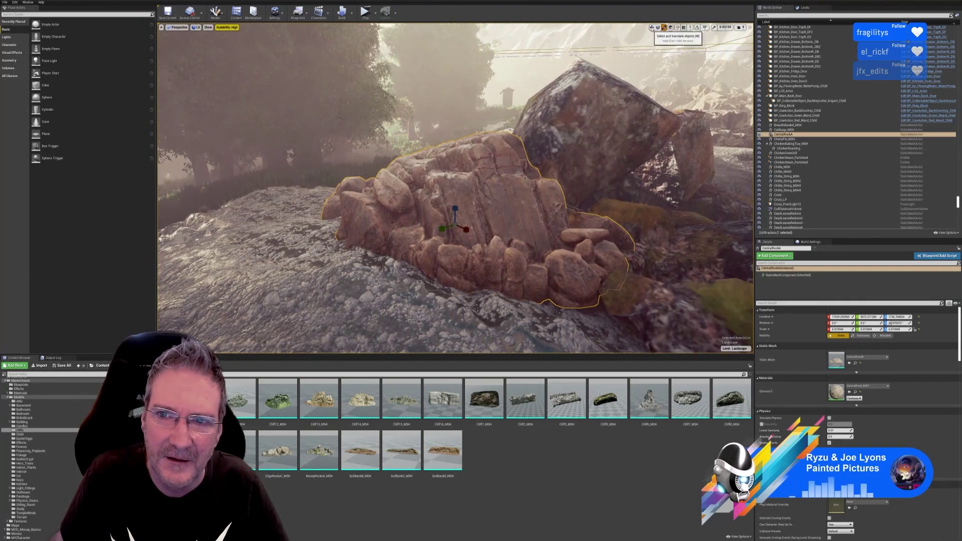
drag(455, 213, 456, 220)
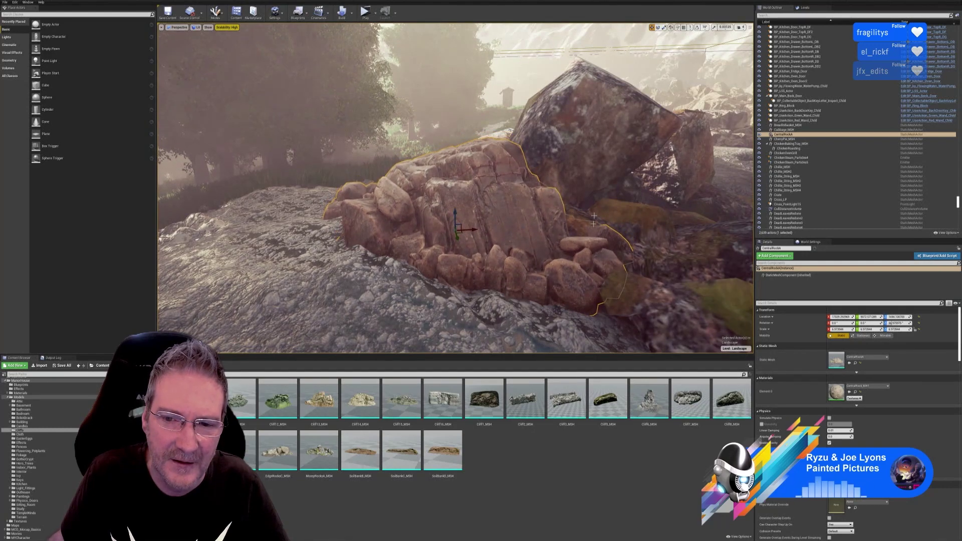
- Examine the placed rock cluster from several sides against the boulders, the path and the grass
key(w)
right_drag(455, 219, 416, 223)
key(s)
key(w)
key(s)
mouse_move(598, 209)
right_down()
mouse_move(602, 220)
mouse_move(597, 209)
right_up()
key(w)
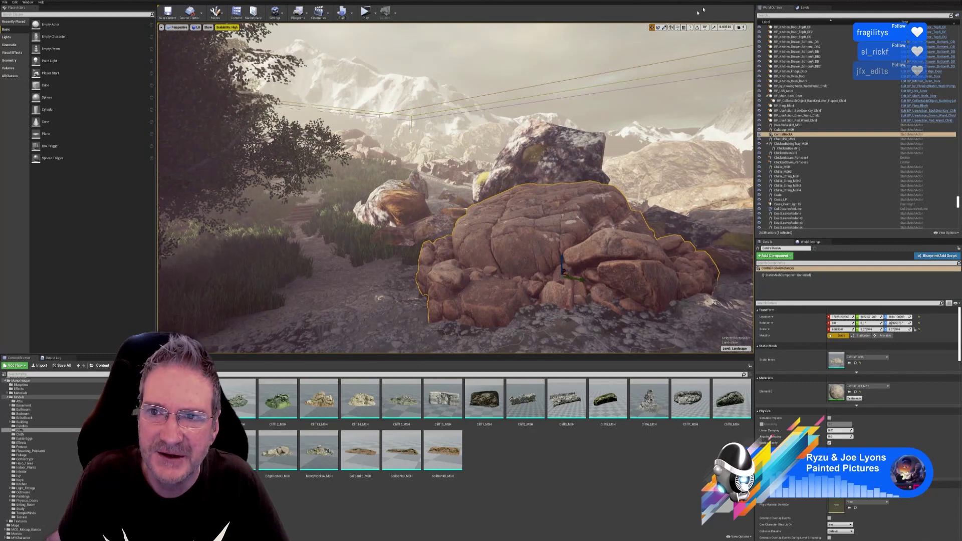
- Tilt the rock cluster slightly to follow the slope and lower it a little into the ground
click(658, 27)
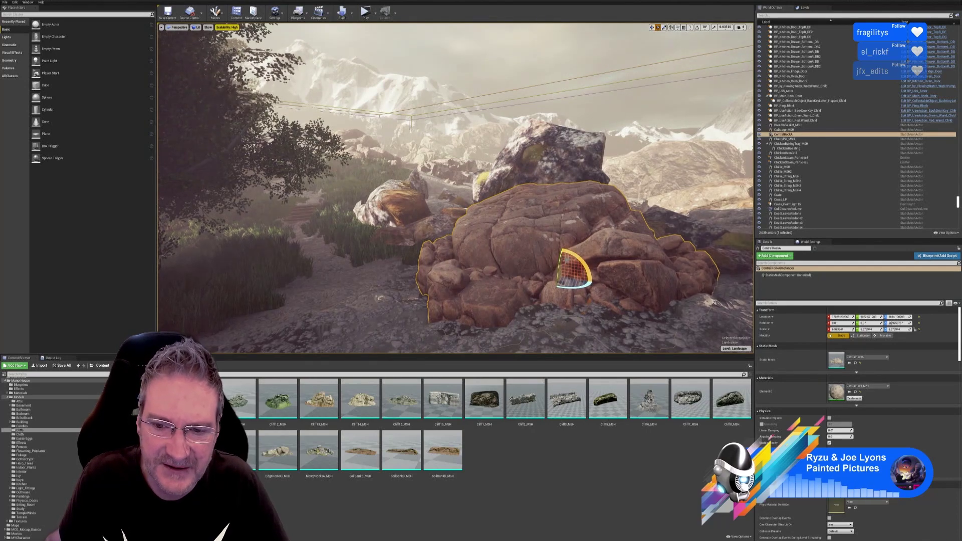
mouse_move(558, 262)
mouse_down()
mouse_move(561, 274)
mouse_move(582, 259)
mouse_move(562, 248)
mouse_move(563, 262)
mouse_up()
click(652, 28)
drag(562, 267, 561, 266)
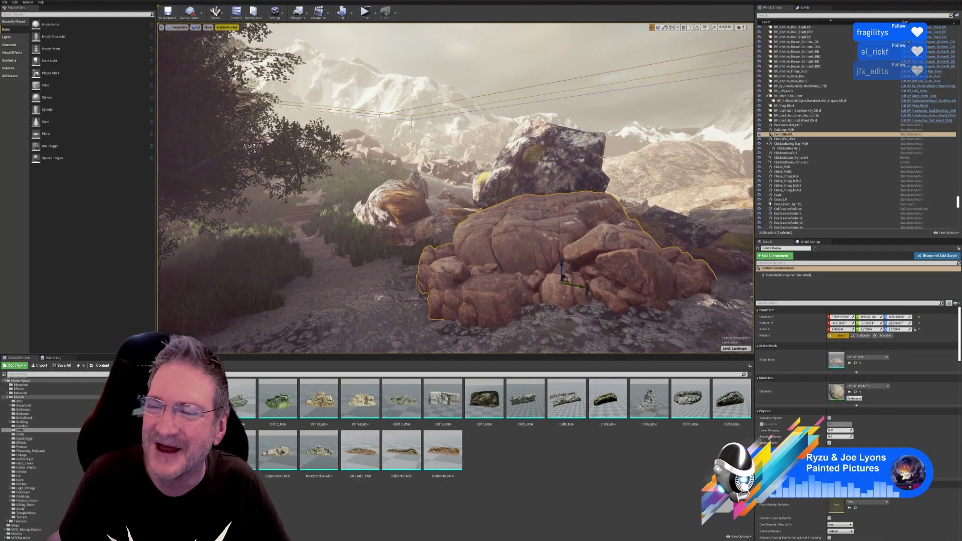
- Duplicate the rock cluster and move the copy sideways toward the path, overlapping the original
right_drag(456, 188, 461, 250)
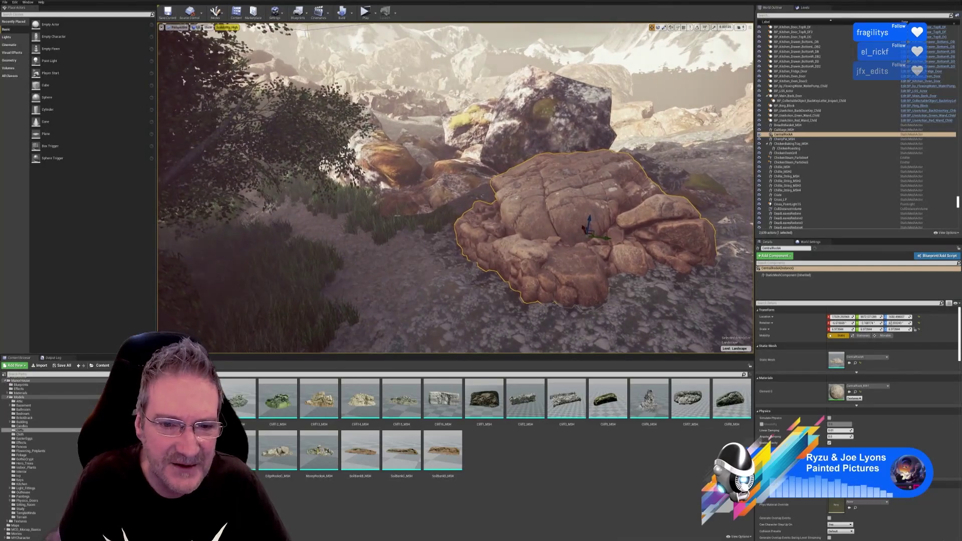
right_drag(494, 187, 466, 185)
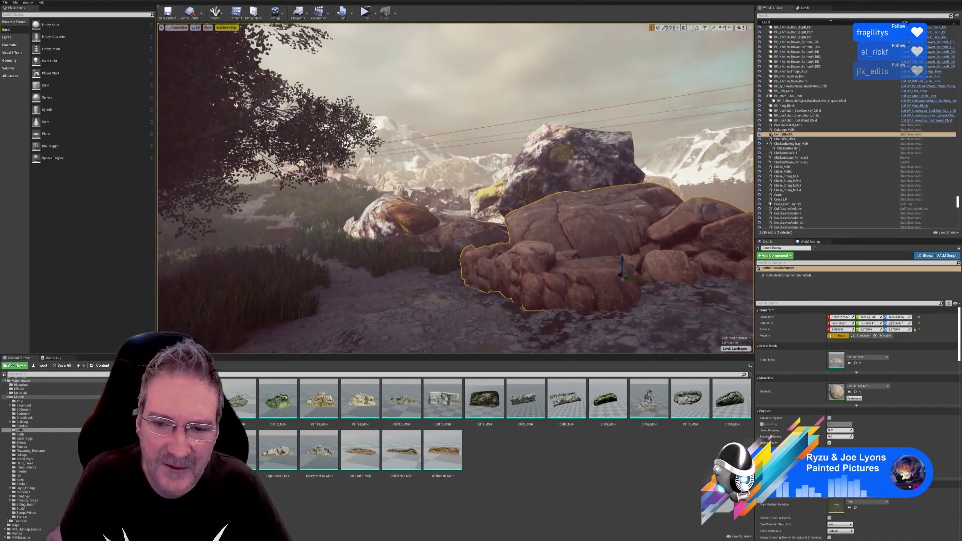
right_click(553, 218)
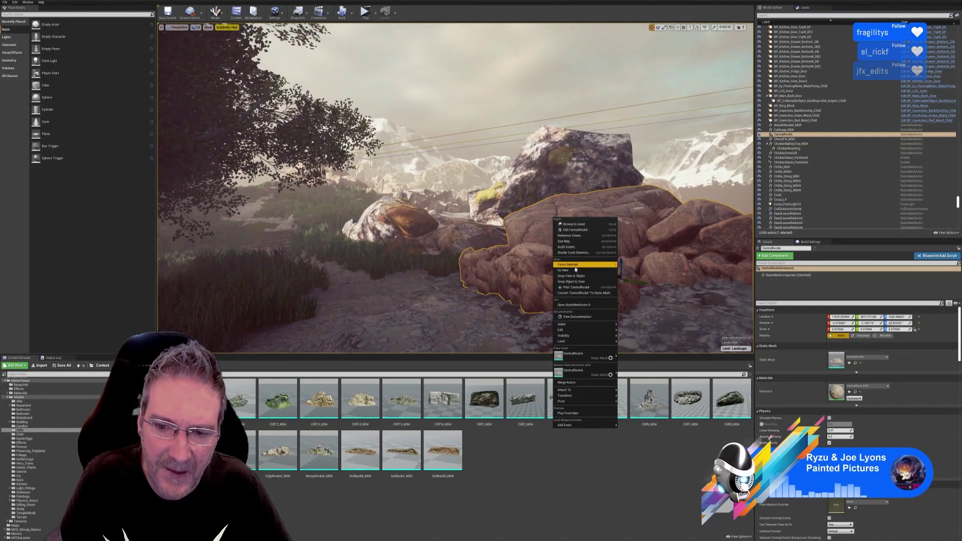
mouse_move(564, 330)
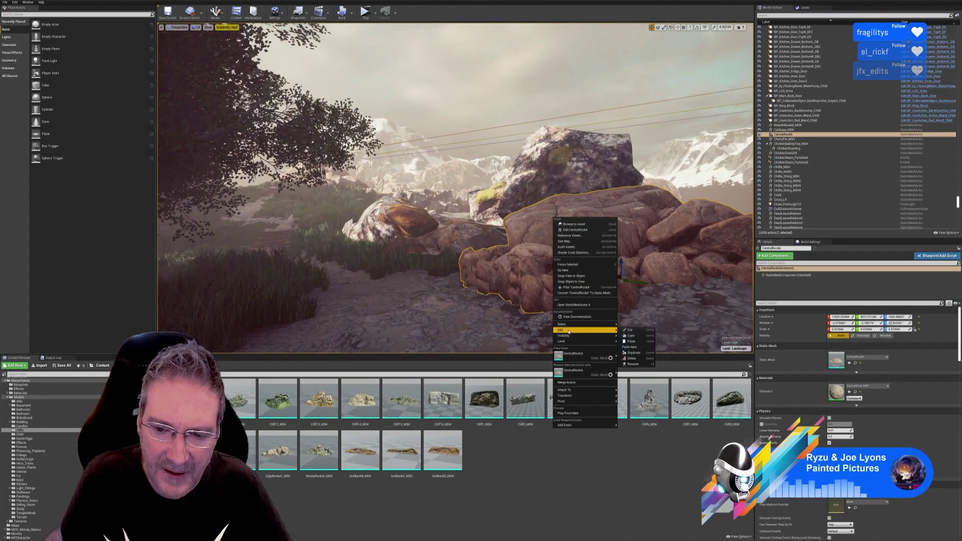
click(634, 353)
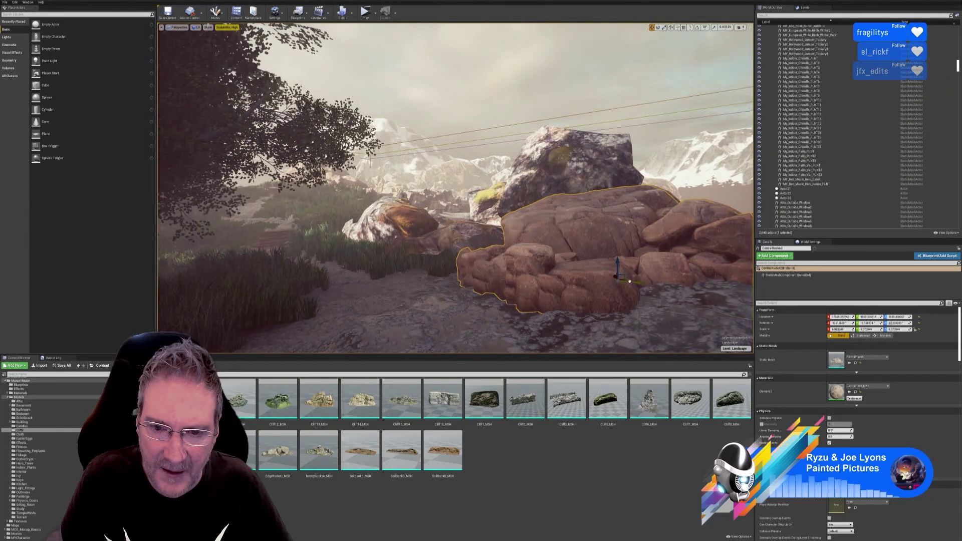
drag(630, 282, 577, 260)
- Scale the copied rock cluster down uniformly and rotate it about its vertical axis so its outline differs from the original
click(664, 27)
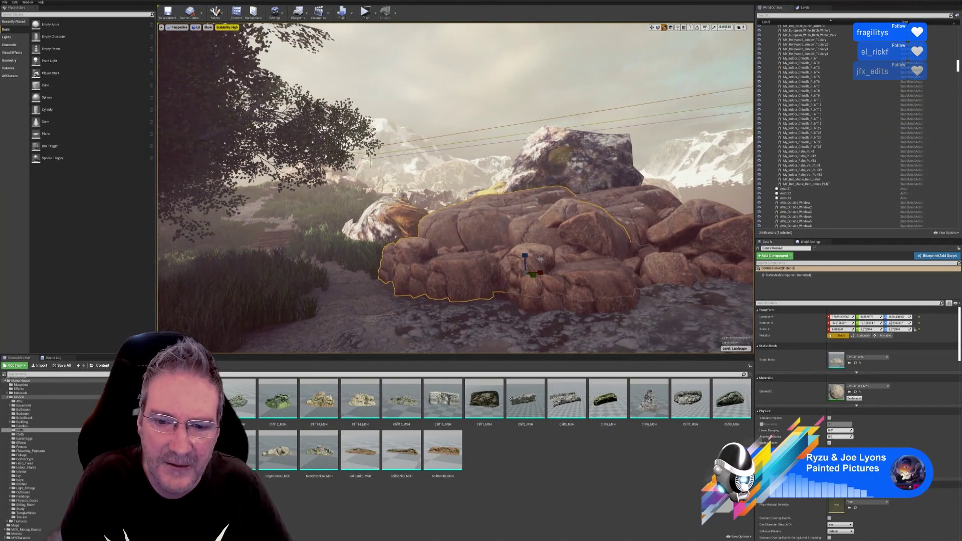
drag(527, 273, 515, 278)
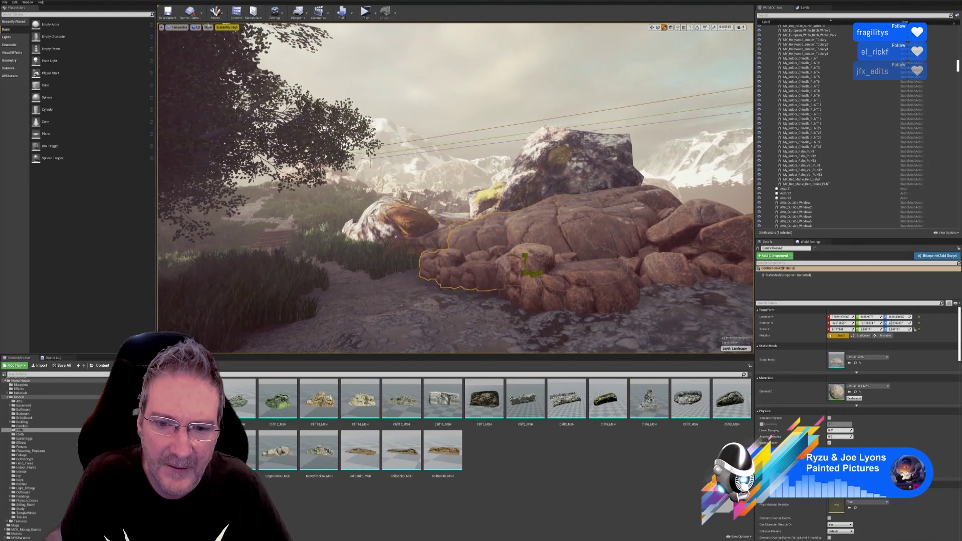
click(658, 27)
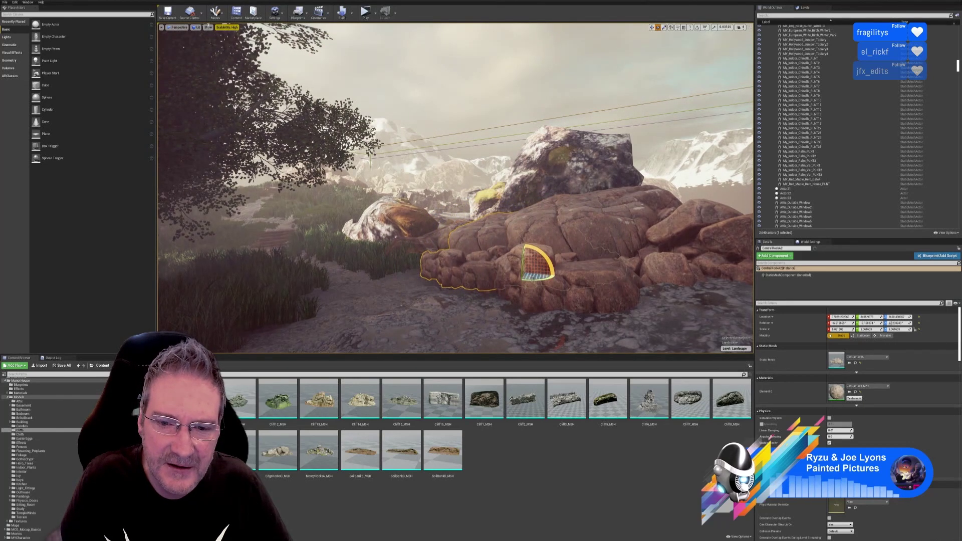
drag(532, 278, 586, 255)
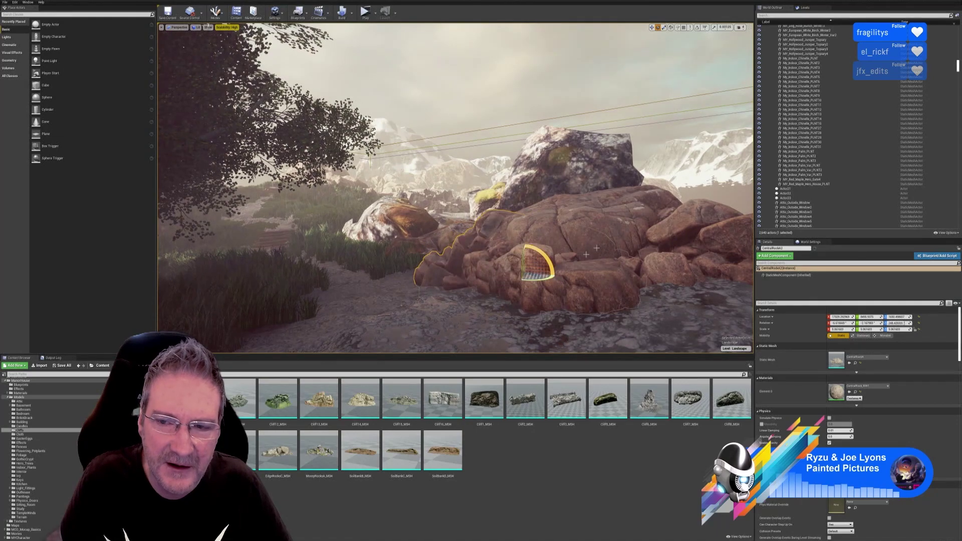
- Move the smaller rock copy along the ground to the path-side end of the original cluster
click(652, 27)
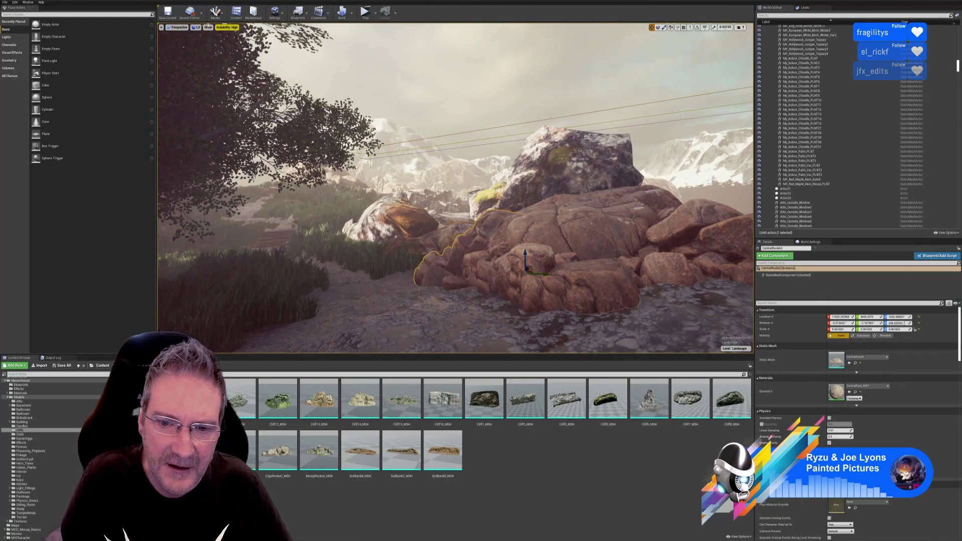
right_drag(532, 271, 531, 324)
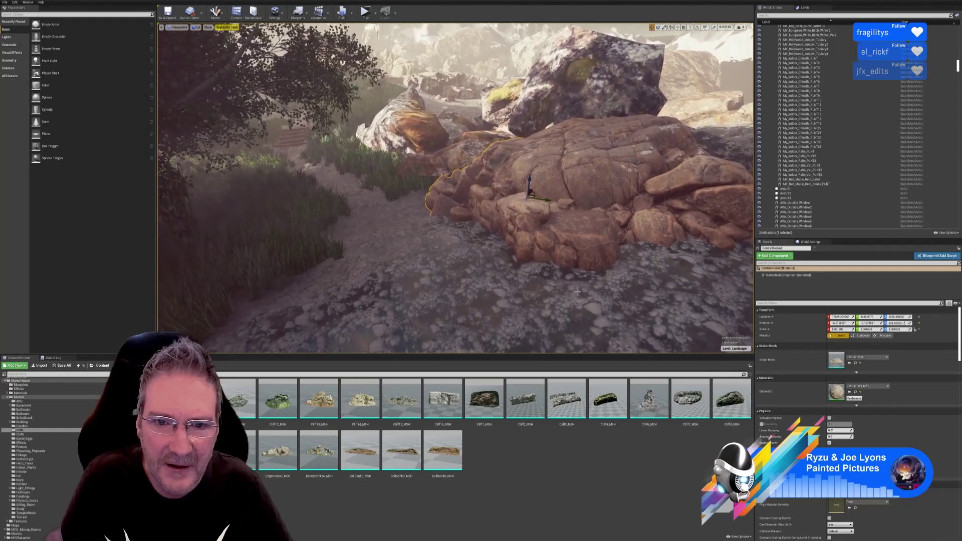
drag(536, 195, 489, 188)
right_drag(489, 188, 480, 162)
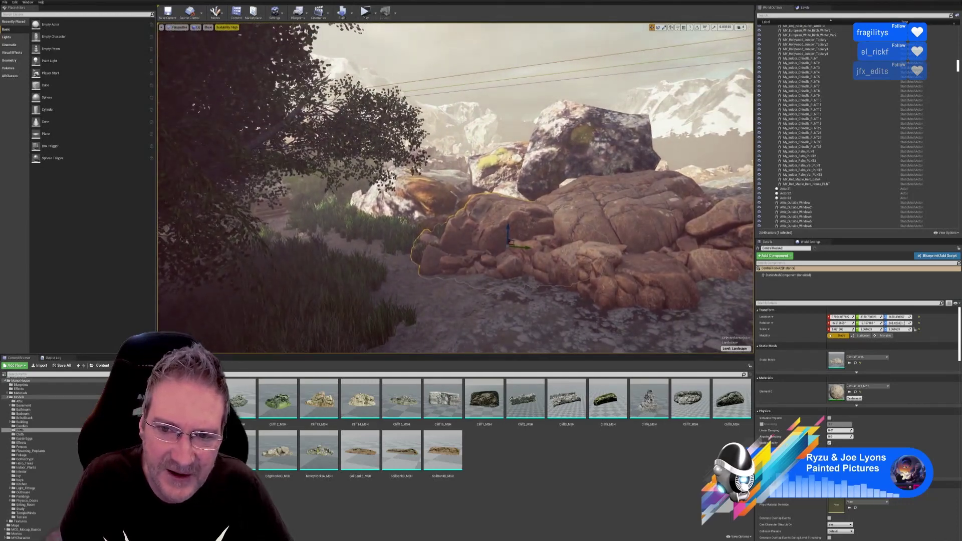
- Enlarge the original rock cluster slightly with a uniform scale, then deselect it
click(637, 210)
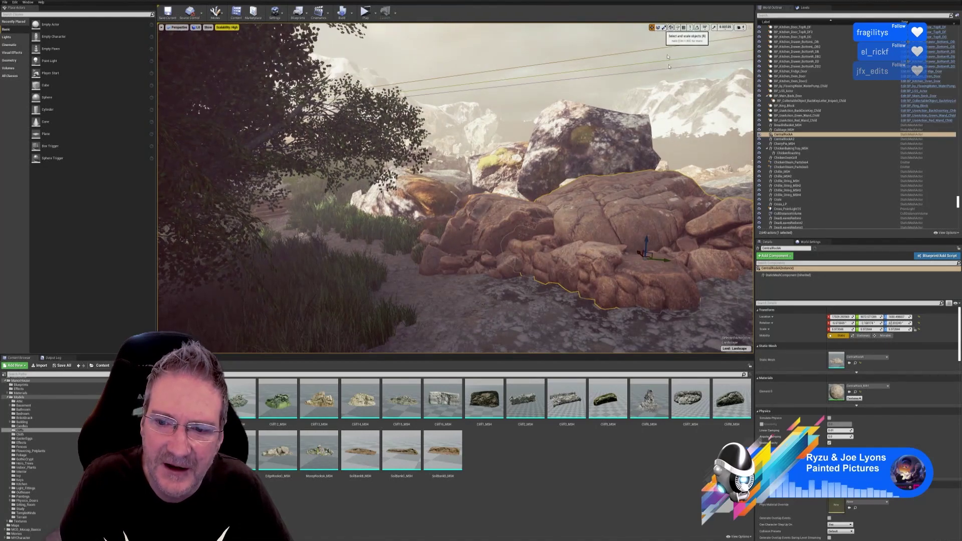
click(664, 28)
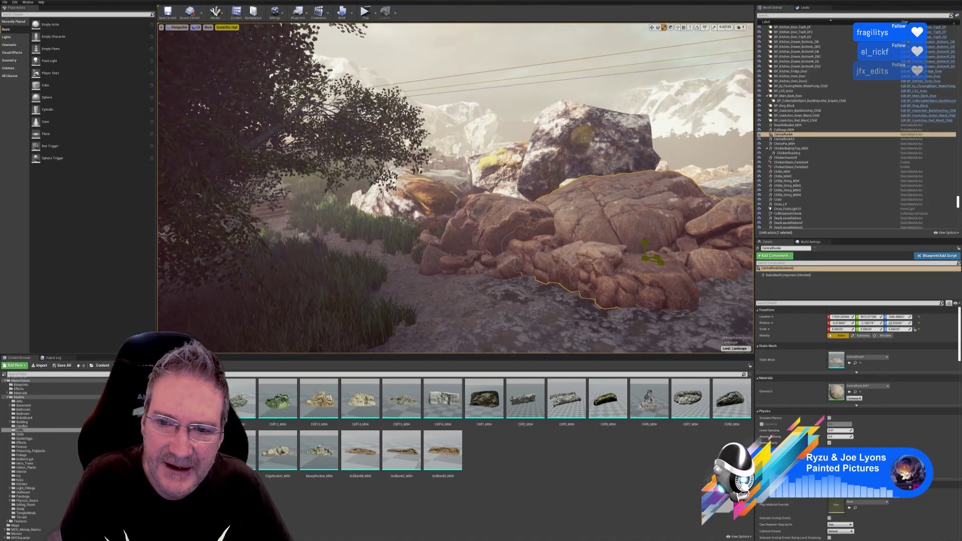
drag(646, 258, 660, 252)
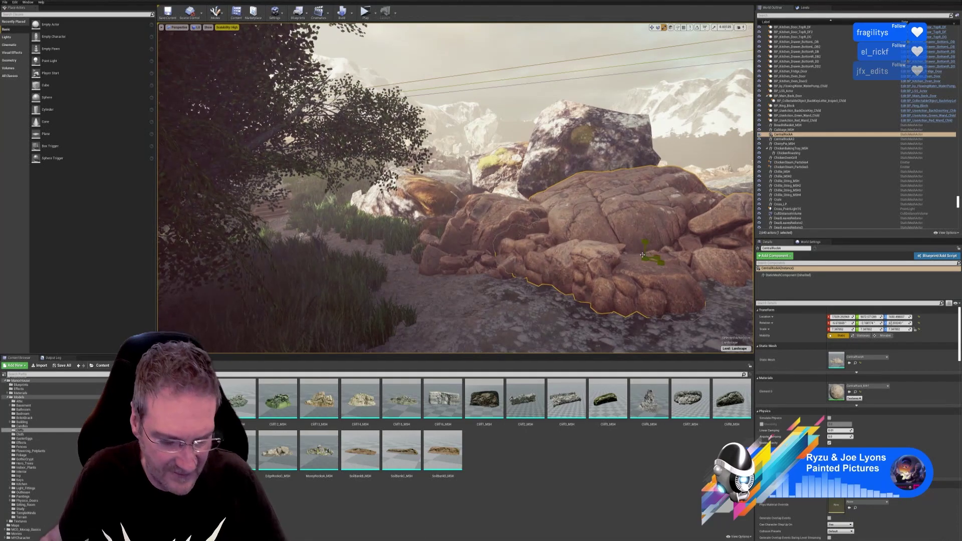
click(652, 28)
key(Escape)
- Examine the rock clusters from further back, then inspect the rock mesh, its material and the base colour texture
right_drag(647, 65, 559, 64)
key(d)
key(d)
key(s)
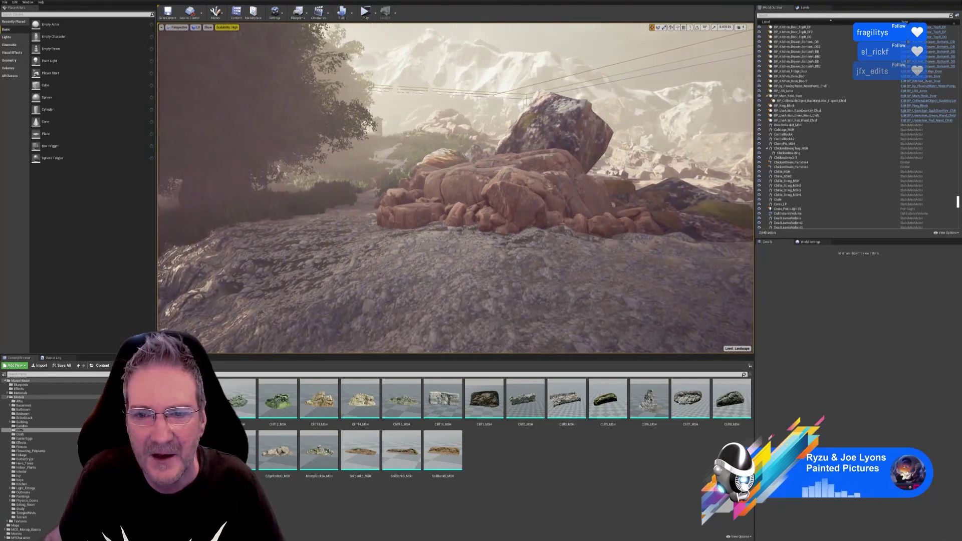
right_drag(409, 204, 582, 169)
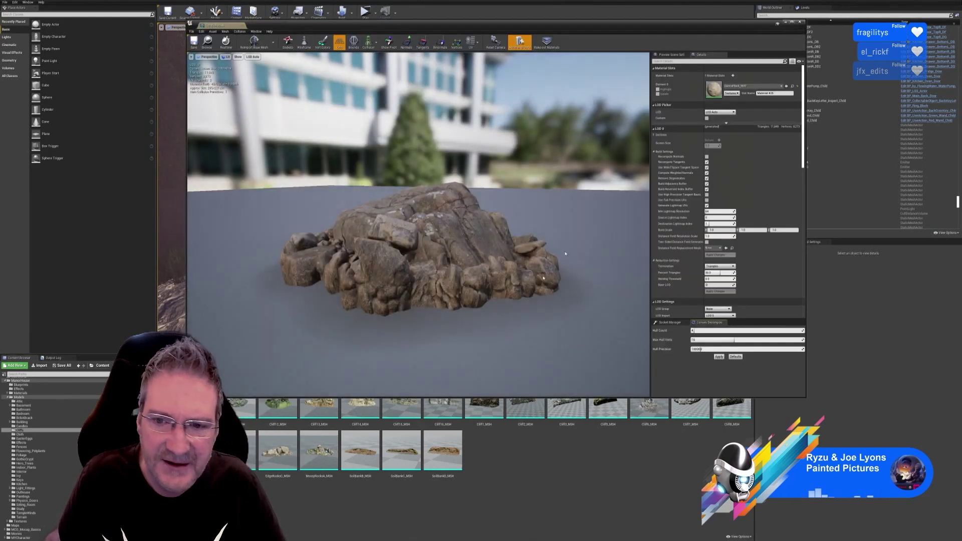
double_click(712, 94)
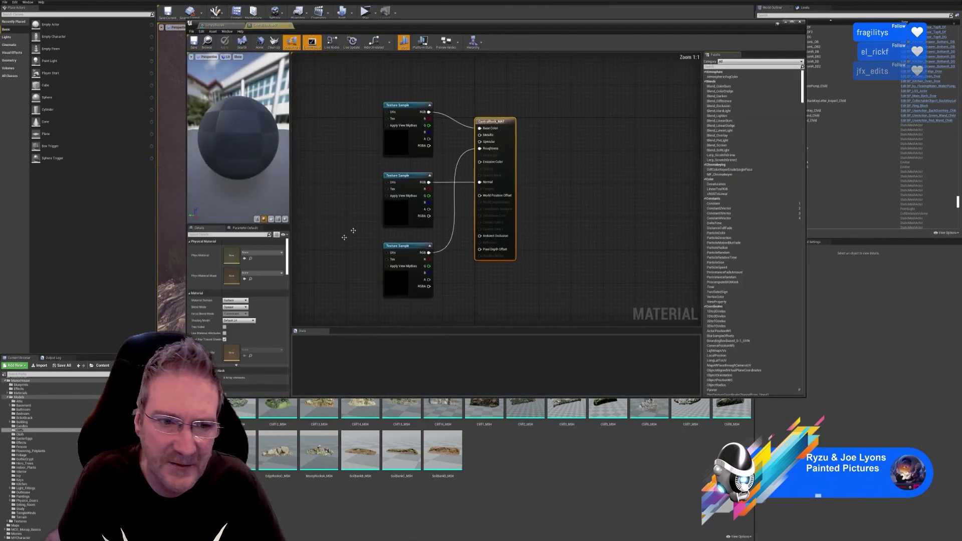
click(401, 143)
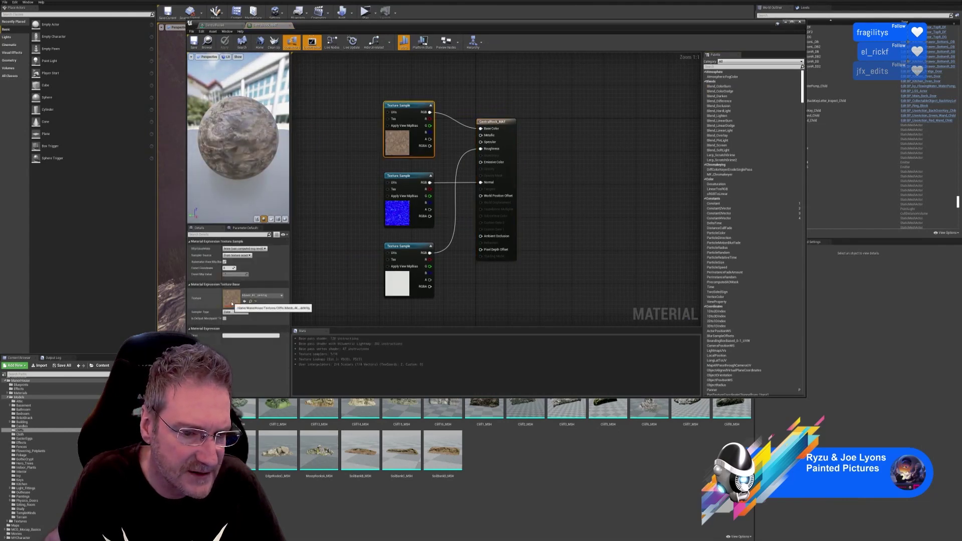
click(800, 23)
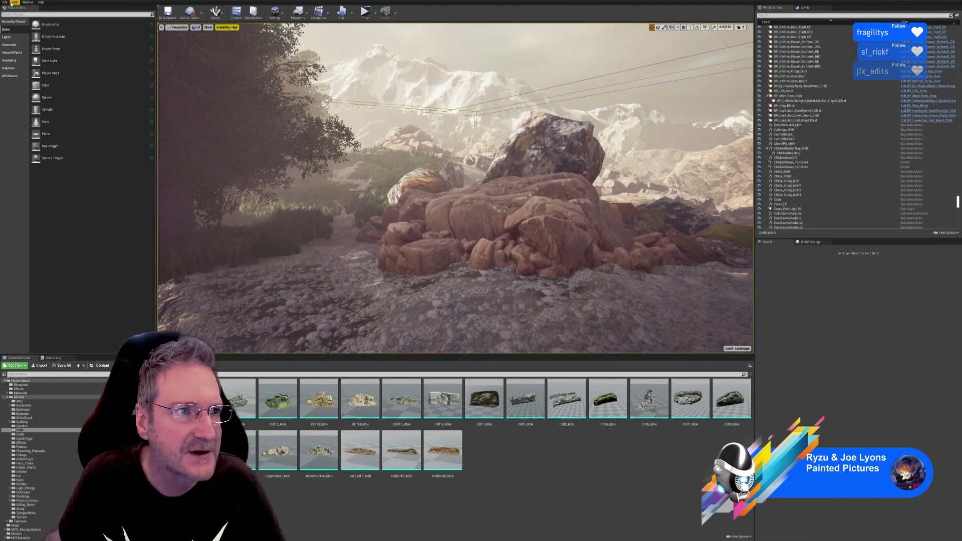
- Save the changes made to the level
click(5, 2)
click(20, 50)
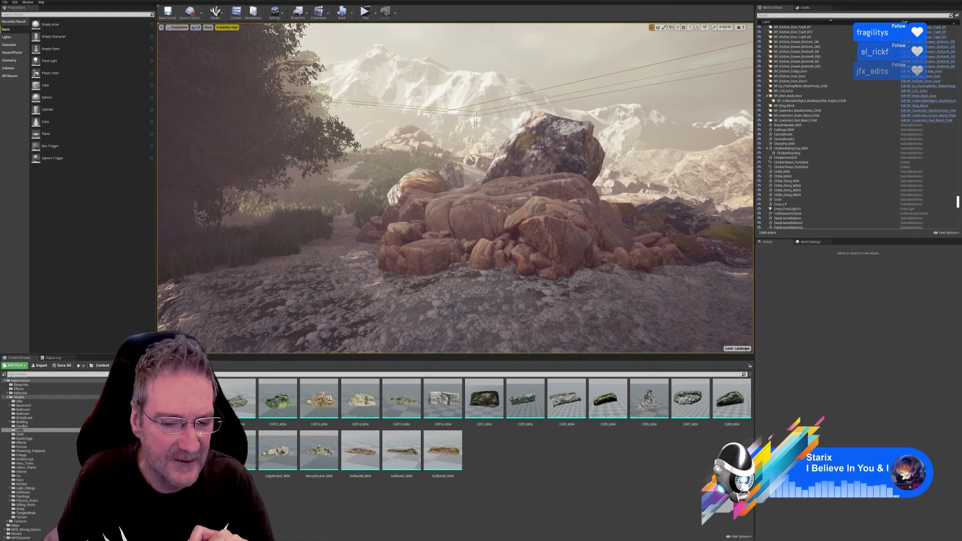
- Check the ground mesh open in 3ds Max and the mossy texture open in Photoshop, then return to the Unreal Editor
key(alt+Tab)
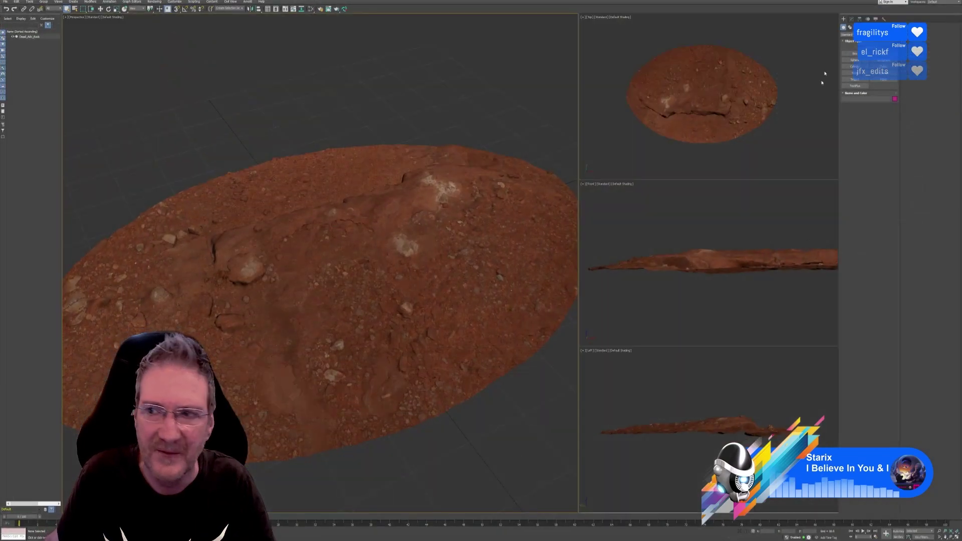
key(alt+Tab)
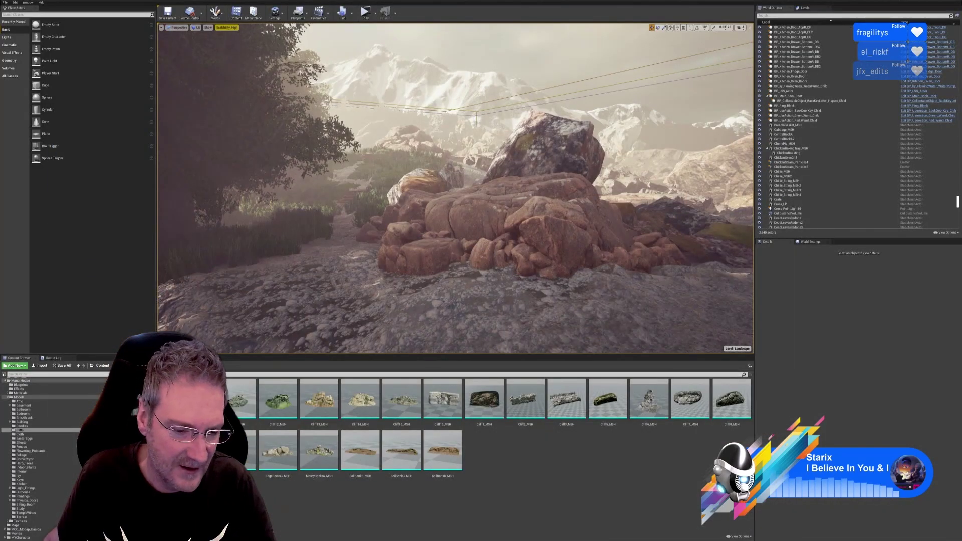
key(alt+Tab)
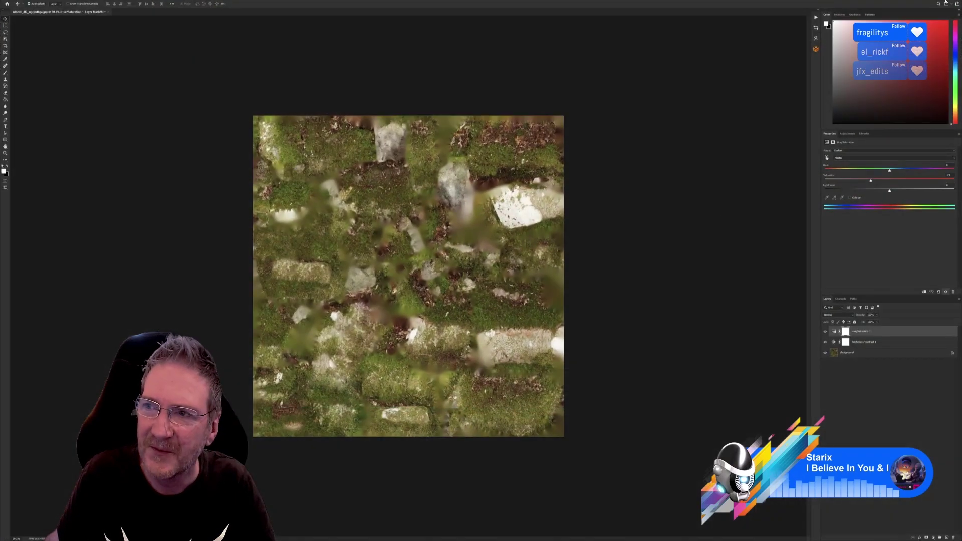
key(alt+Tab)
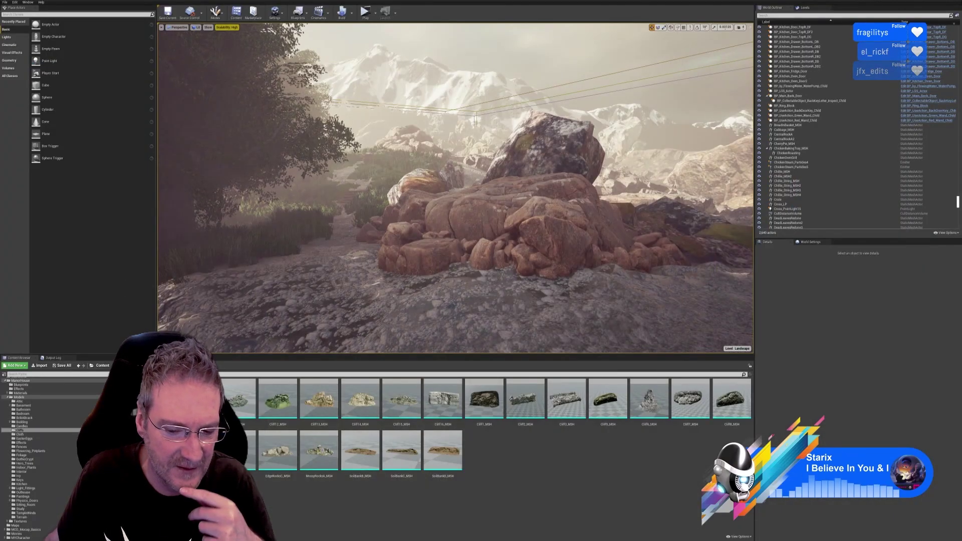
- Open Task Manager, check the CPU, GPU and memory usage, and move its window off the editor
right_click(391, 539)
click(392, 524)
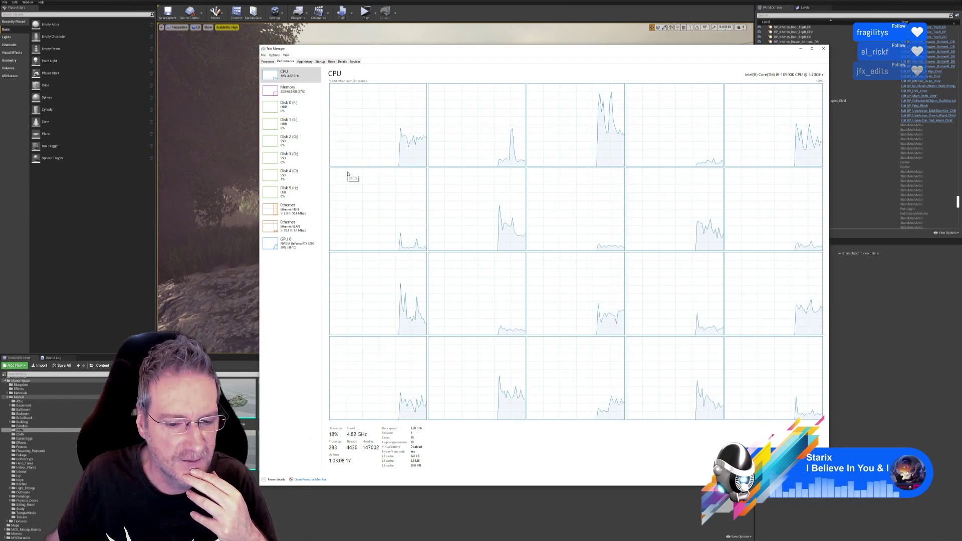
click(301, 249)
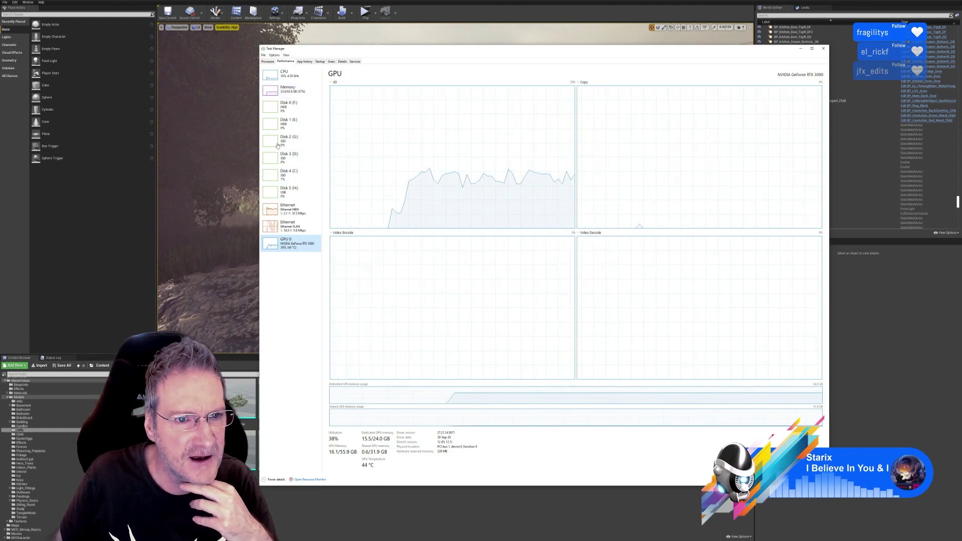
click(289, 92)
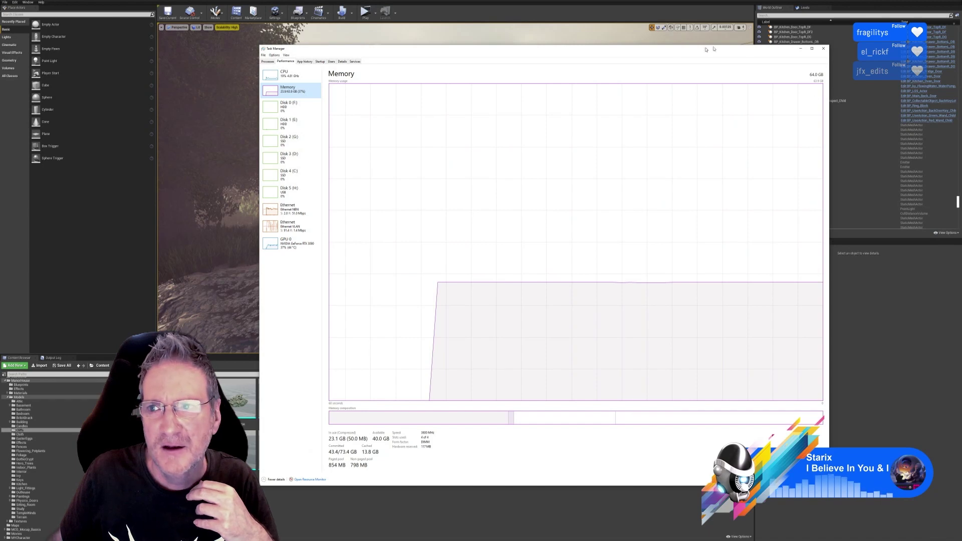
drag(674, 51, 961, 85)
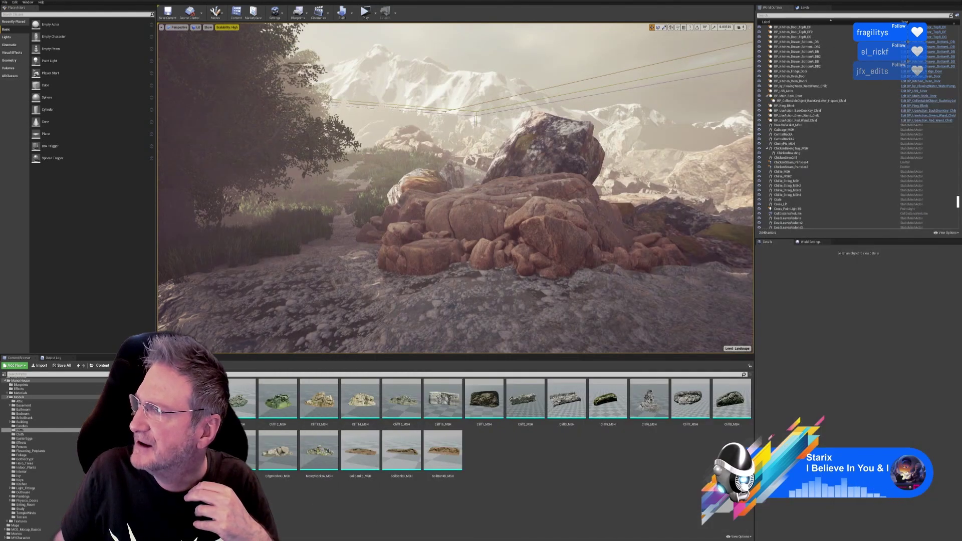
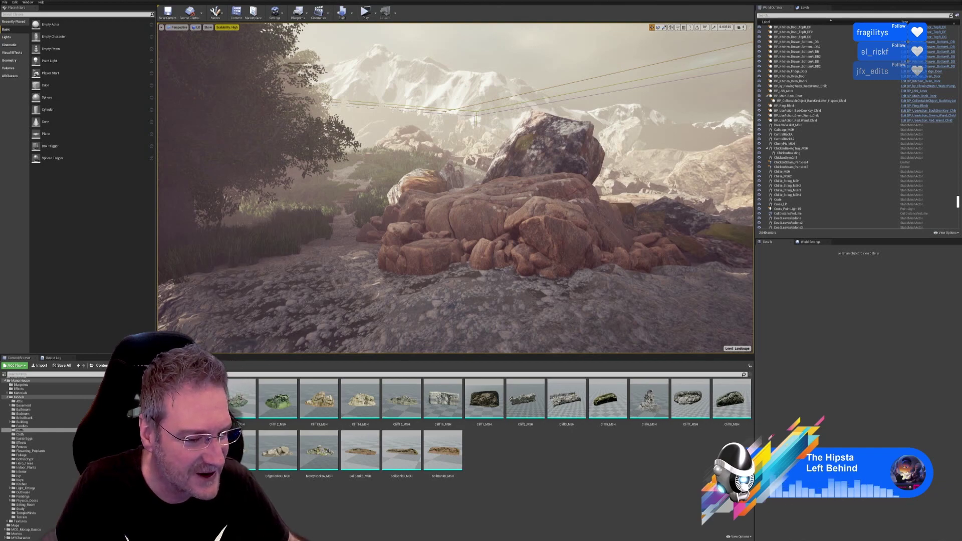
- Switch to the web browser and go to google.com
key(alt+Tab)
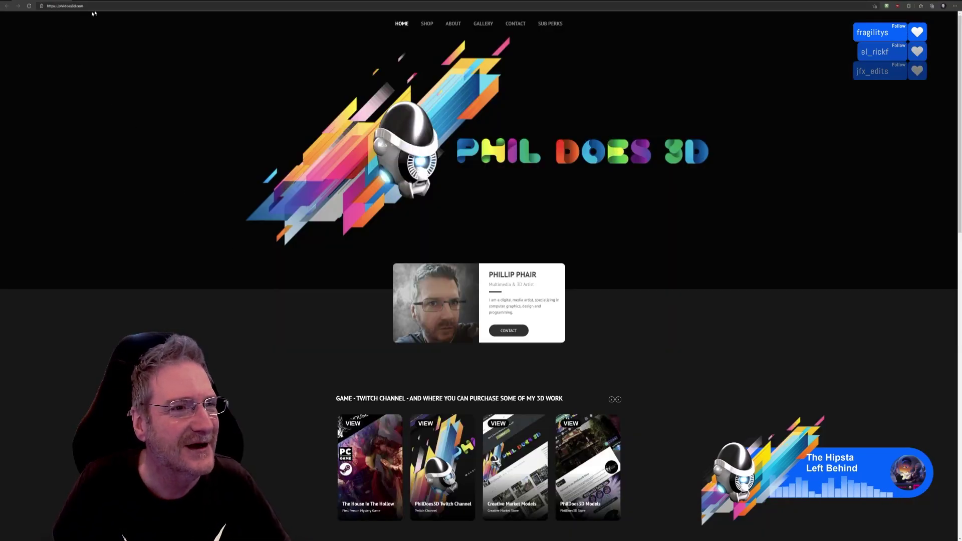
click(91, 6)
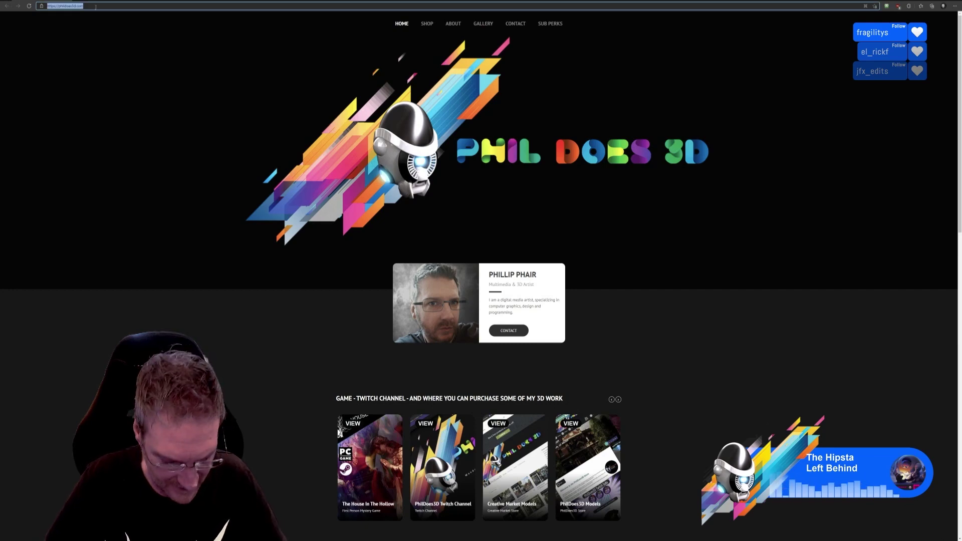
text(google.co)
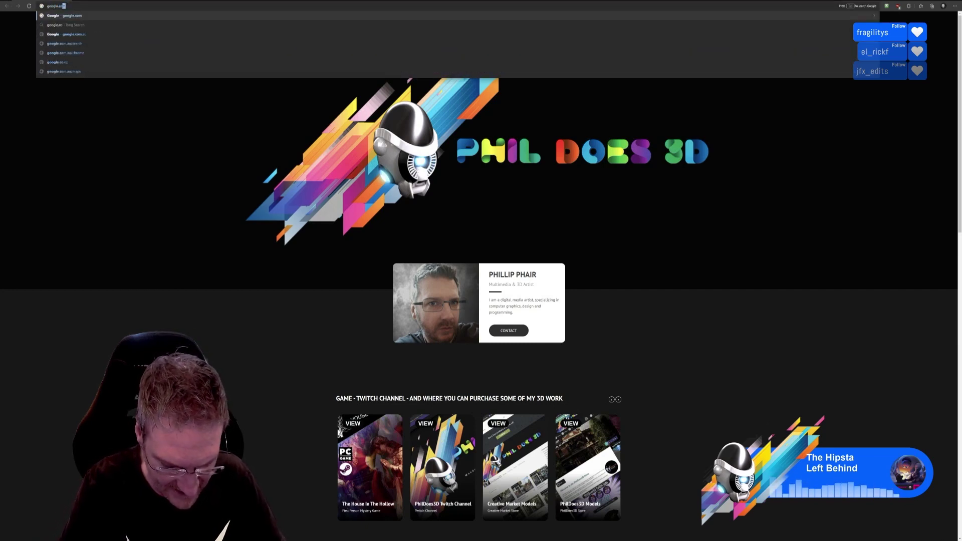
key(Return)
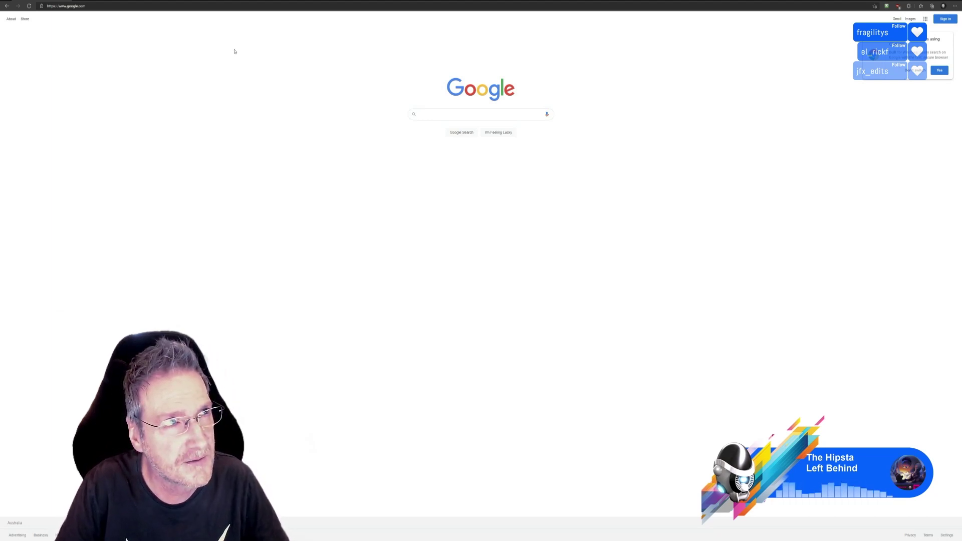
- Search Google for "pc case gear" and open the PC Case Gear store website
text(poc)
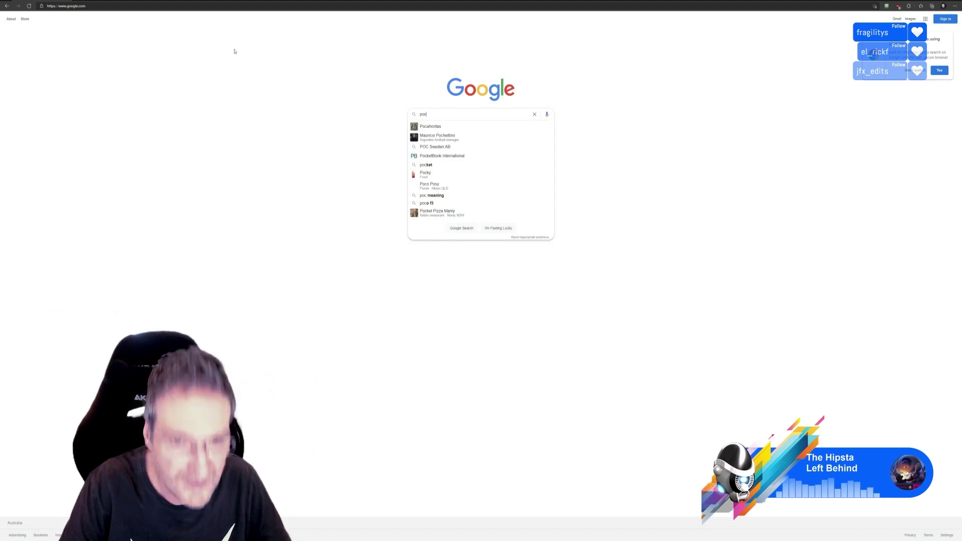
key(BackSpace)
key(BackSpace)
text(c cas)
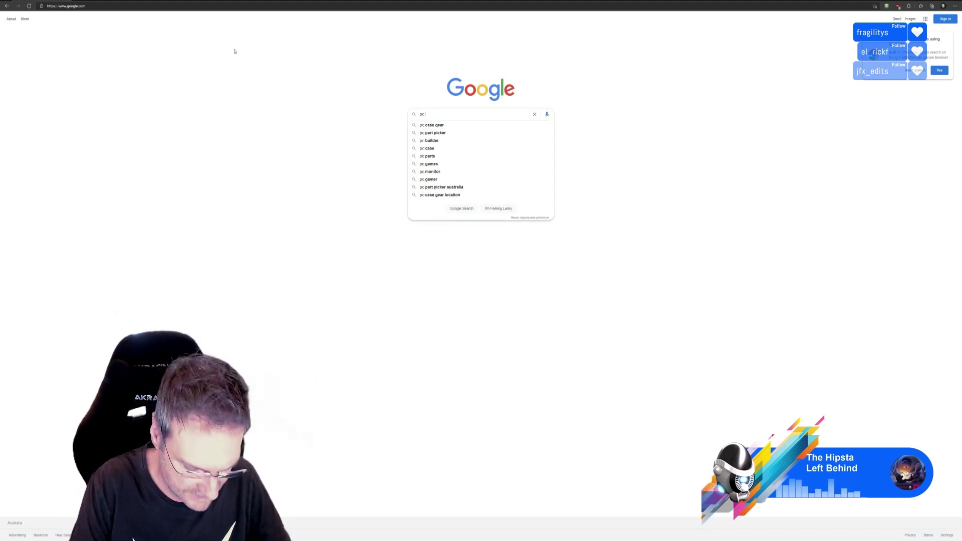
text(e gear)
key(Return)
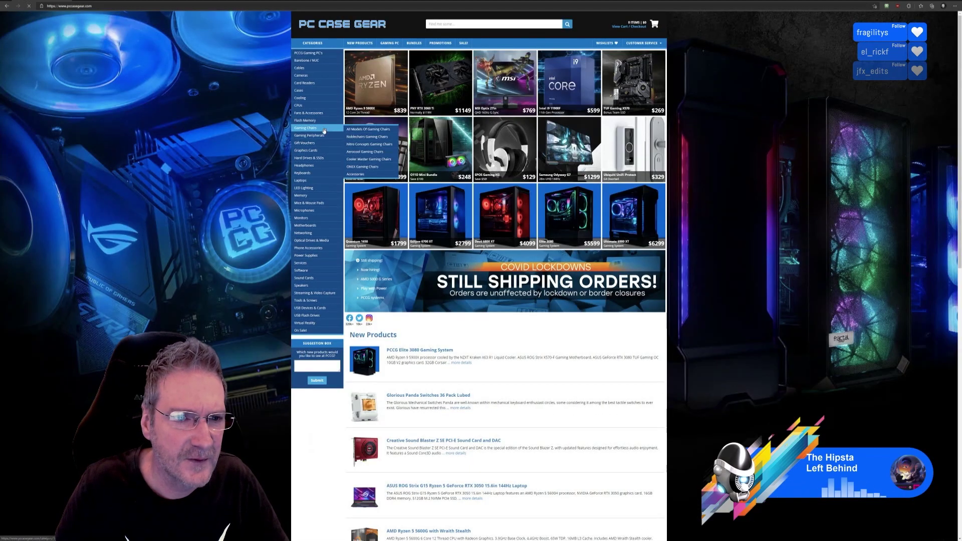
- Open the store's GeForce RTX 3070 graphics card listing and highlight the PNY Uprising Dual Fan card's price
mouse_move(321, 150)
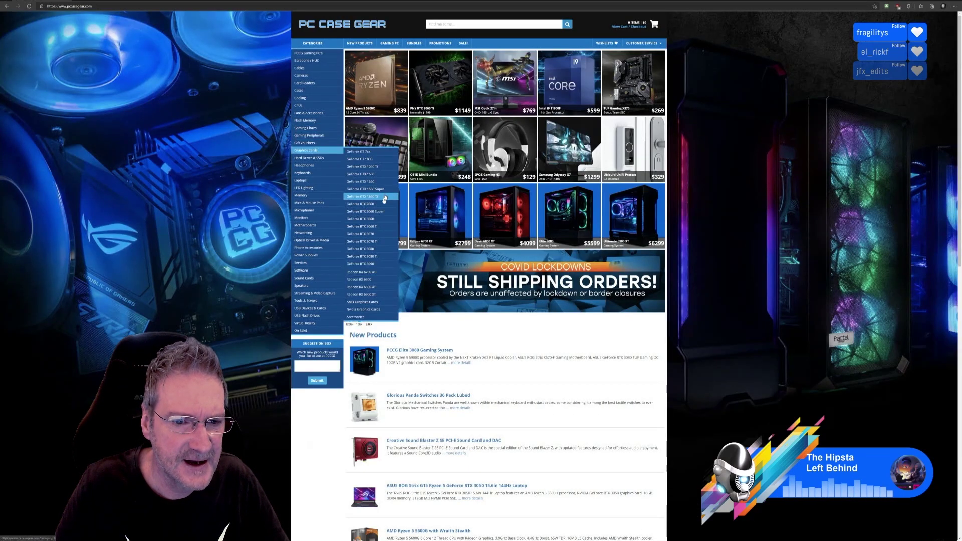
click(375, 234)
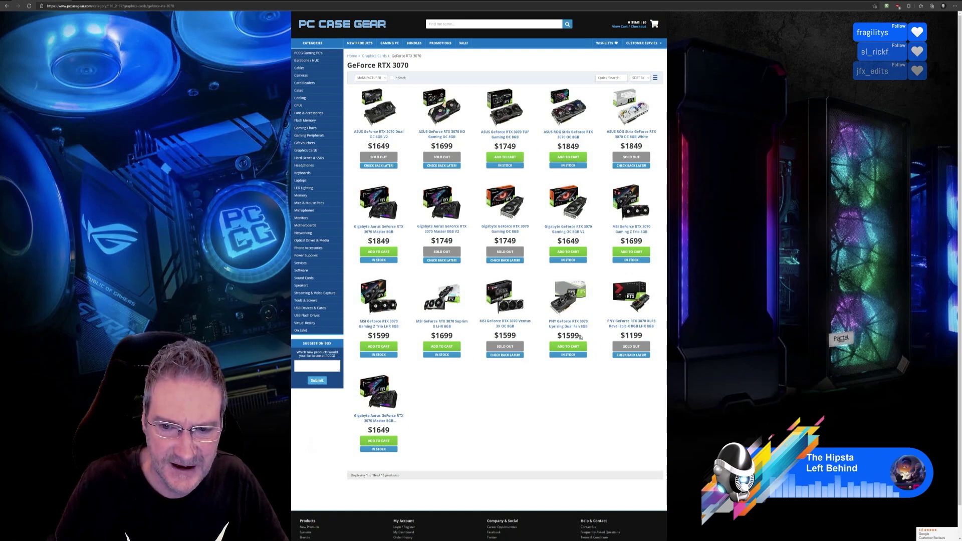
drag(580, 335, 557, 335)
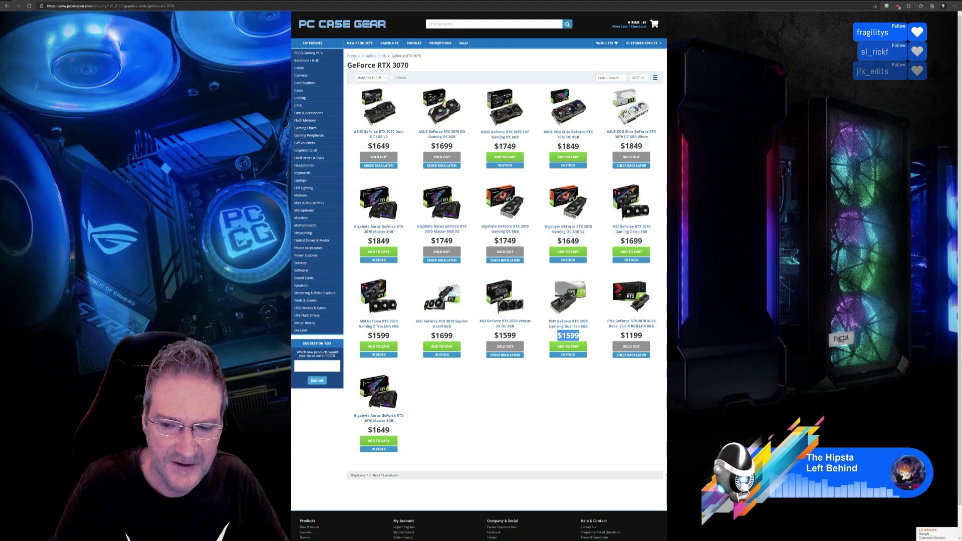
- Search Google for "aud to usd" in a new browser tab, convert 1500 Australian dollars and highlight the US dollar amount
key(ctrl+t)
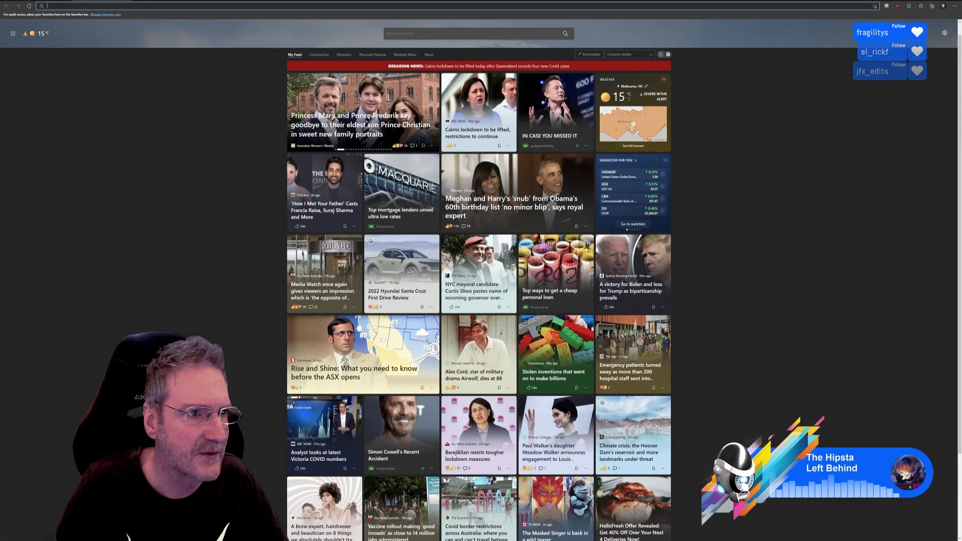
text(google.com)
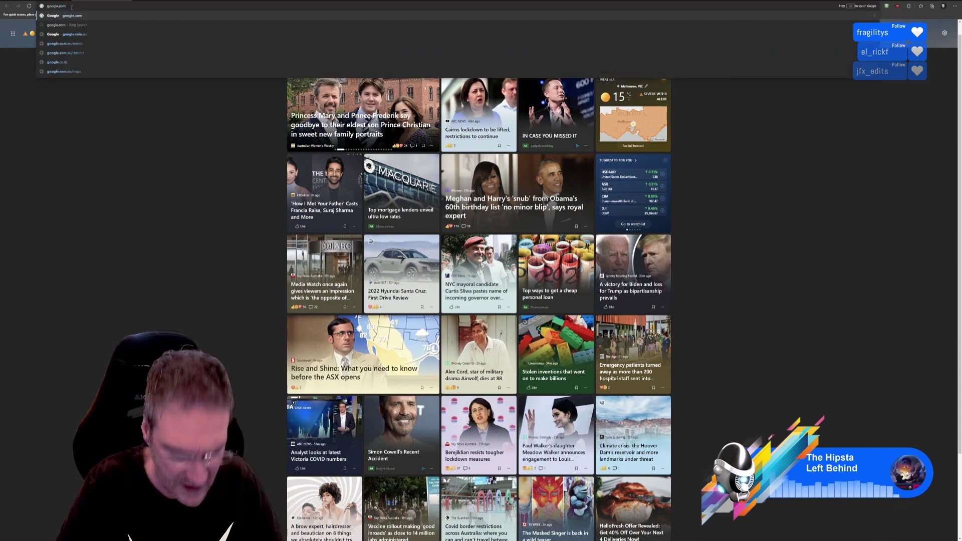
key(Return)
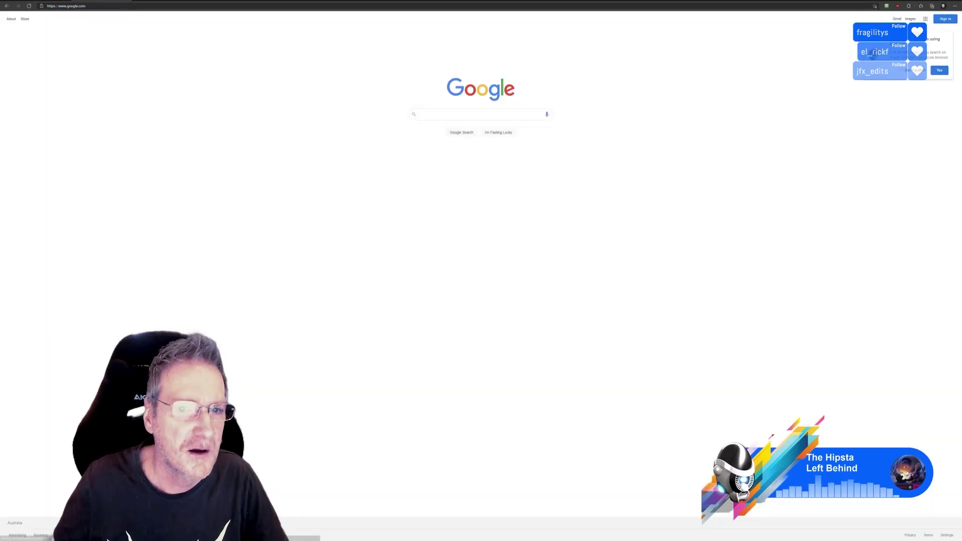
text(aud to usd)
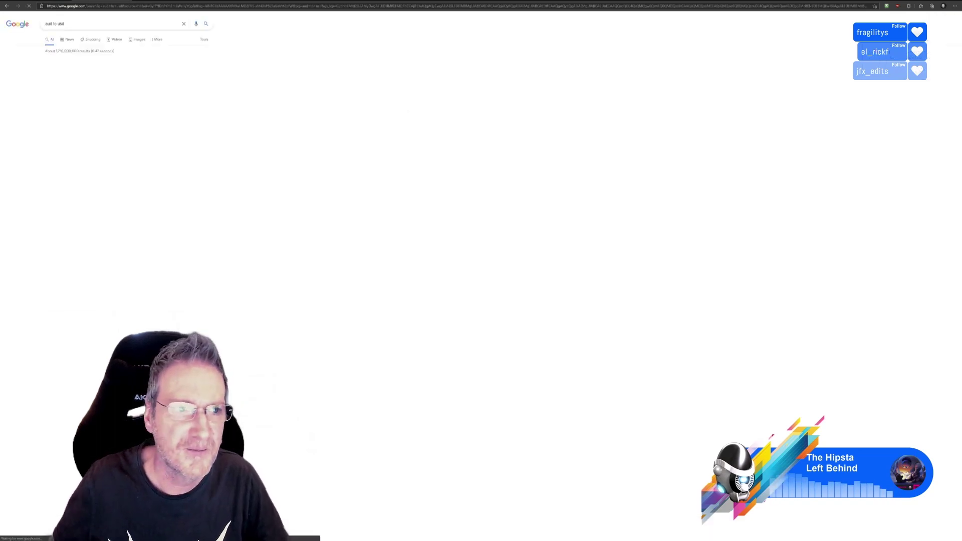
text(1500)
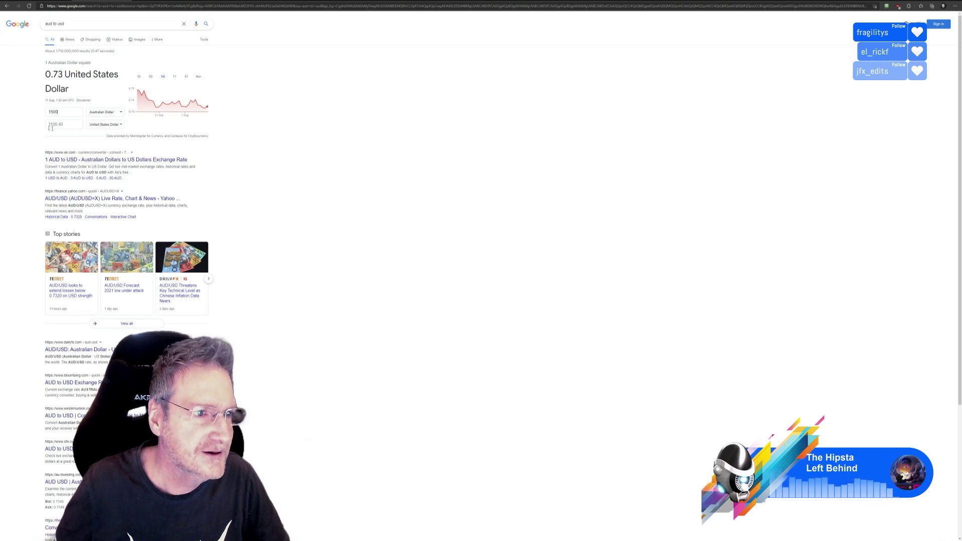
click(50, 125)
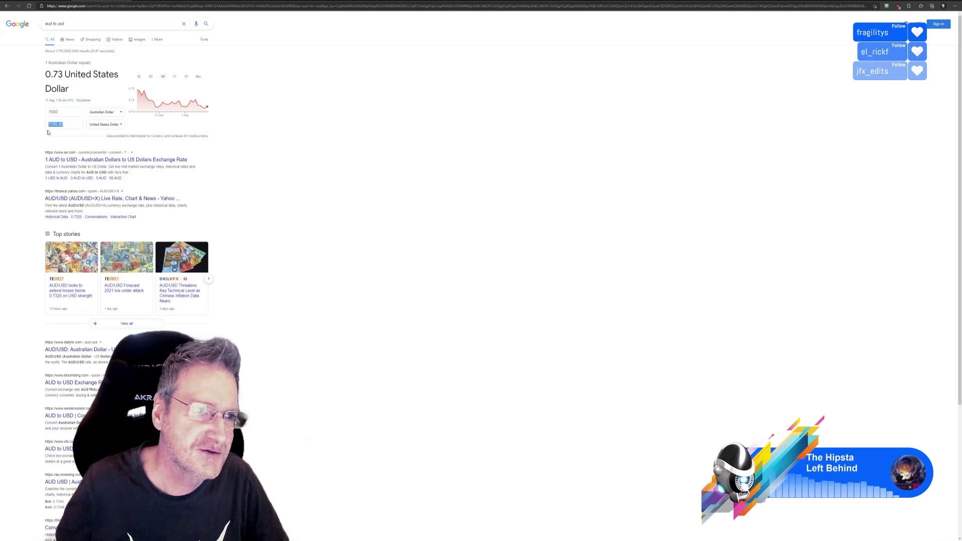
- Return to the store page, open the GeForce RTX 3060 Ti listing and highlight the Galax card's price
click(49, 2)
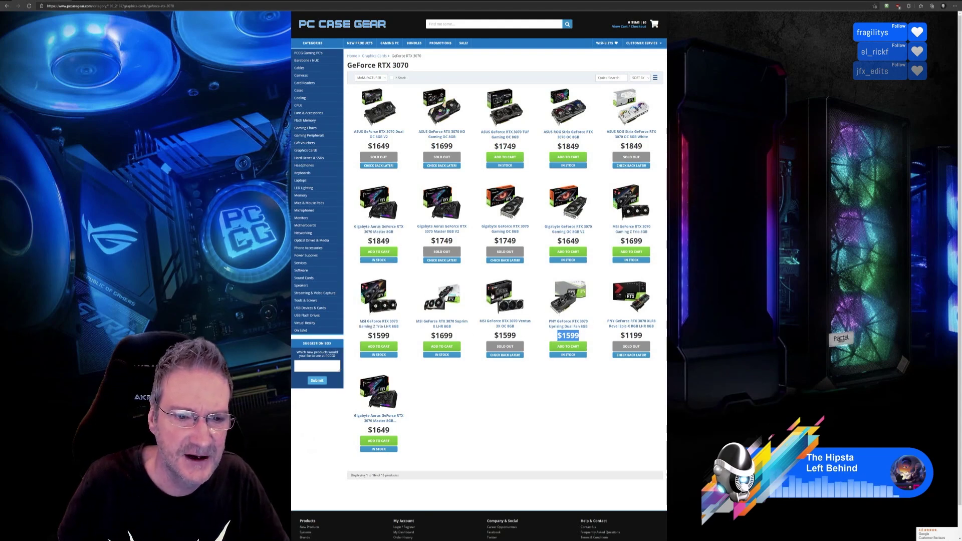
mouse_move(315, 156)
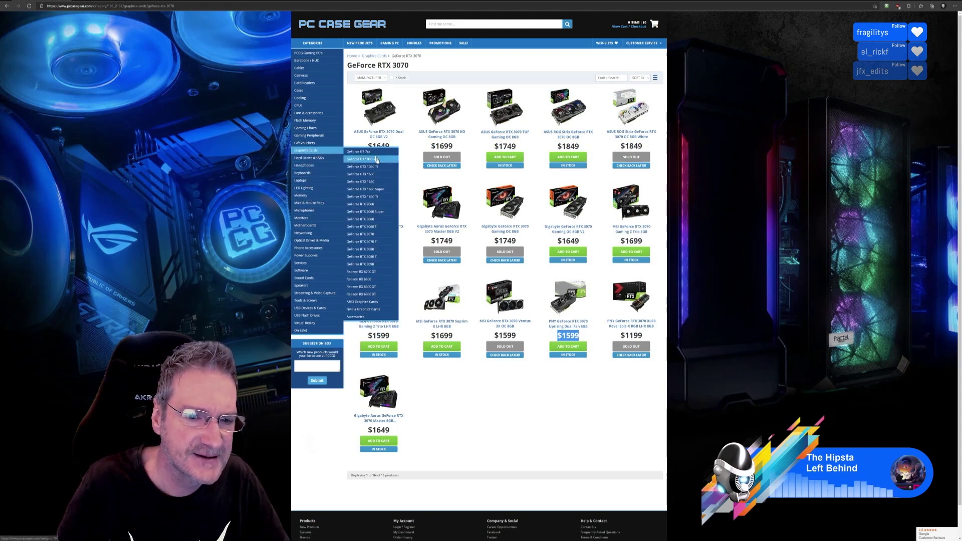
click(375, 228)
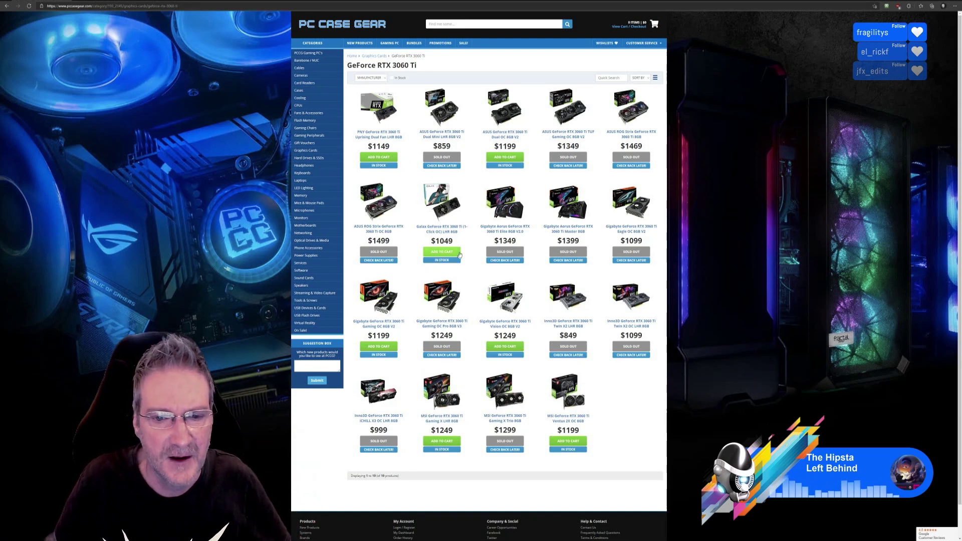
drag(454, 241, 431, 241)
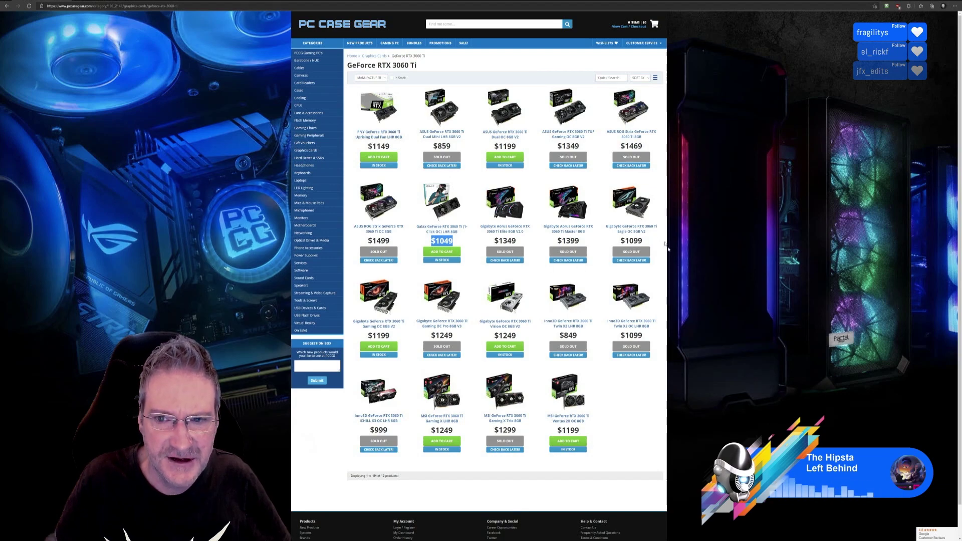
- Return to the currency converter and convert 1050 Australian dollars to US dollars
click(103, 1)
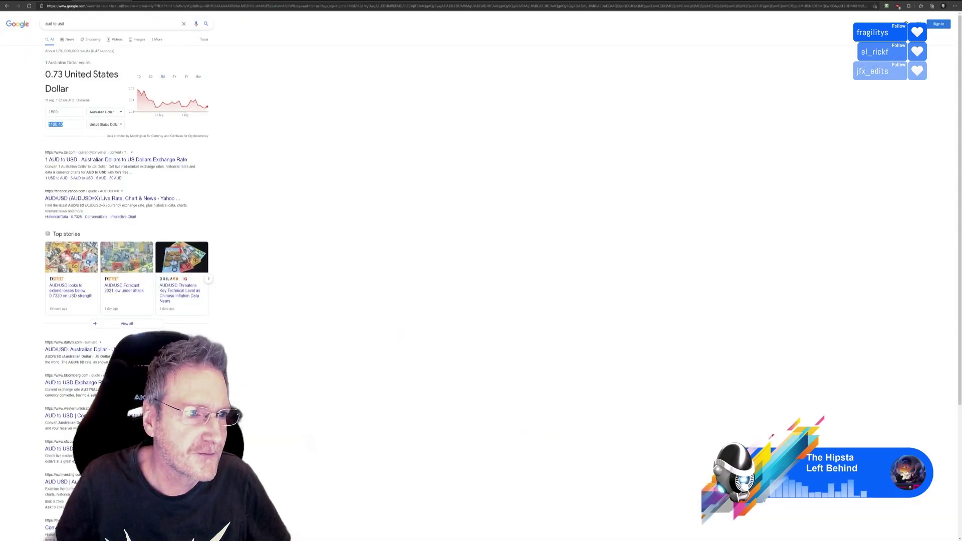
drag(59, 112, 41, 116)
text(1050)
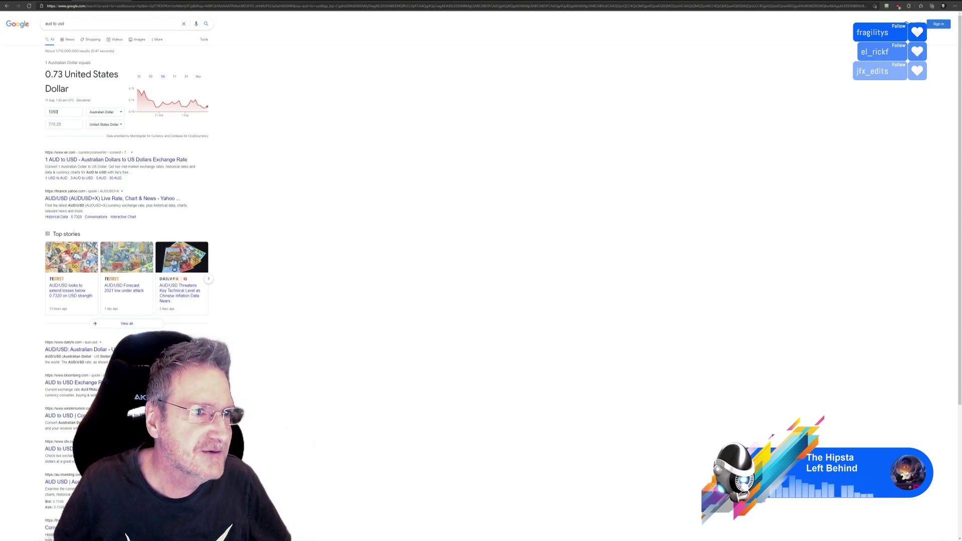
- Go back to the store, open the GeForce RTX 3090 listing and highlight the ASUS TUF Gaming OC card's price
key(ctrl+shift+Tab)
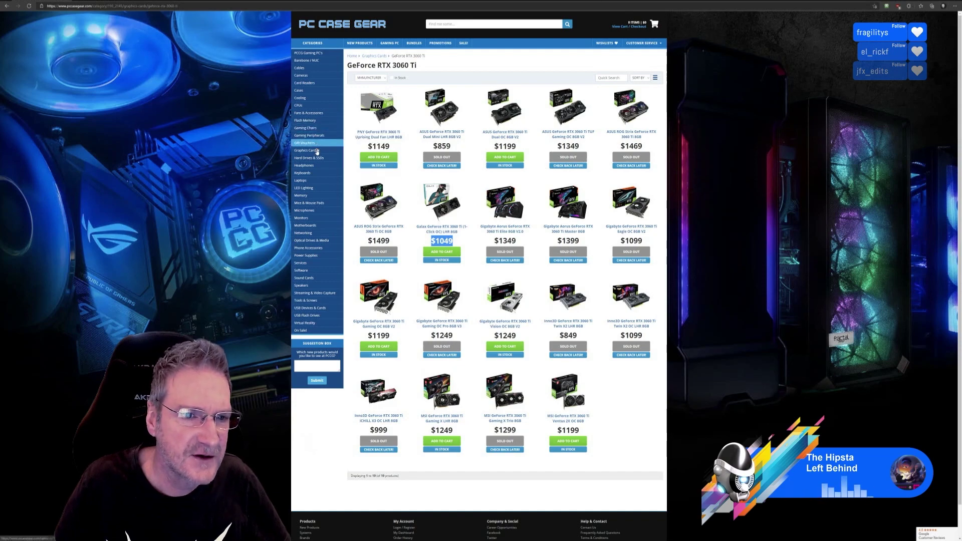
mouse_move(308, 151)
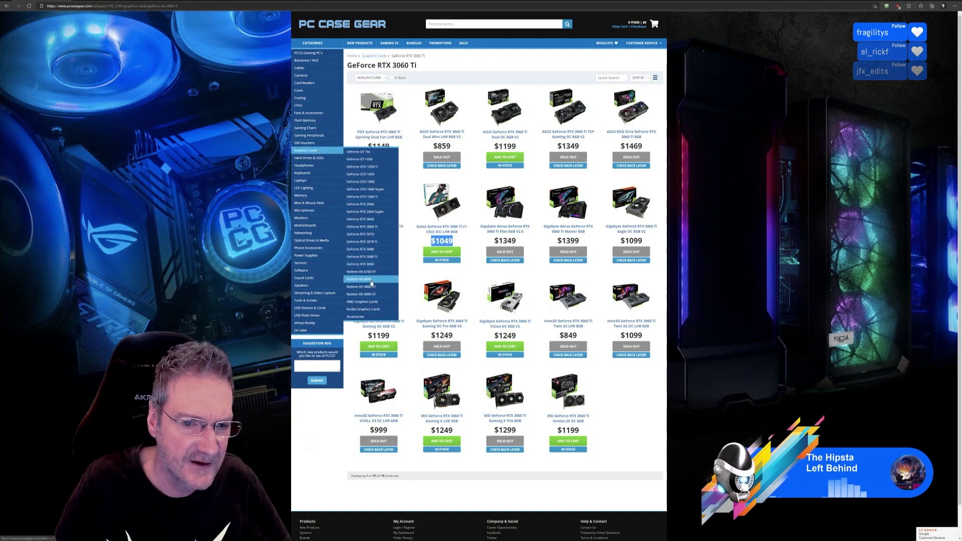
click(369, 265)
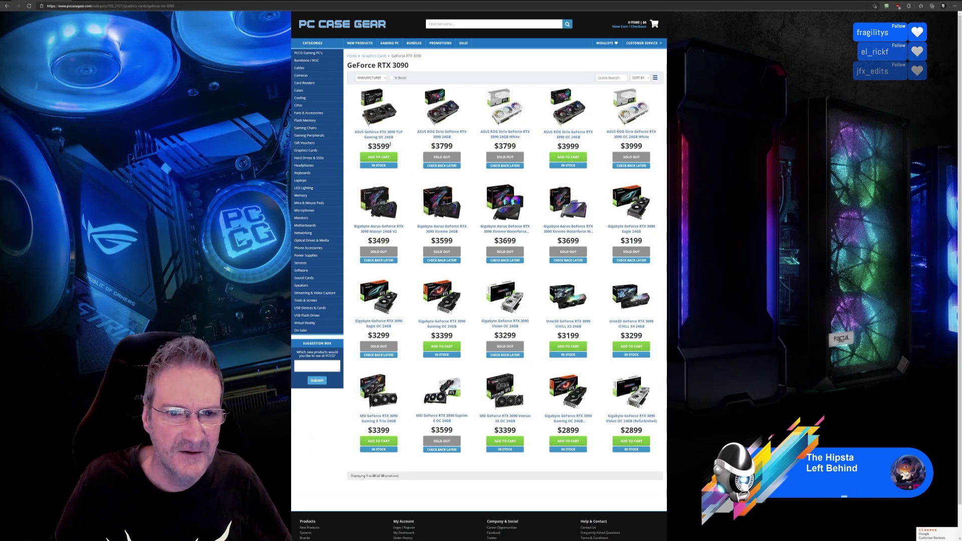
drag(394, 146, 366, 146)
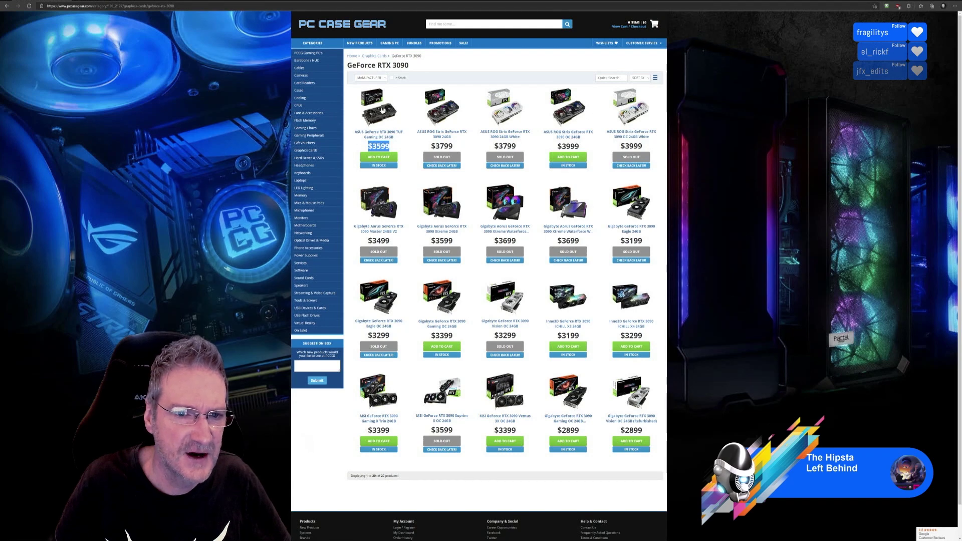
click(376, 147)
drag(367, 147, 390, 151)
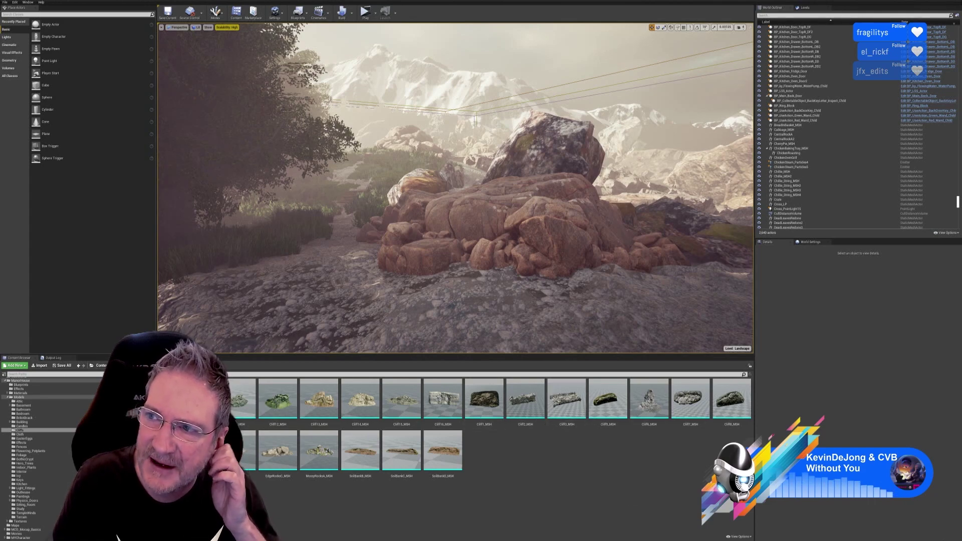
- Minimize the Unreal Editor, switch to Photoshop and close the mossy albedo texture without saving its changes
click(915, 2)
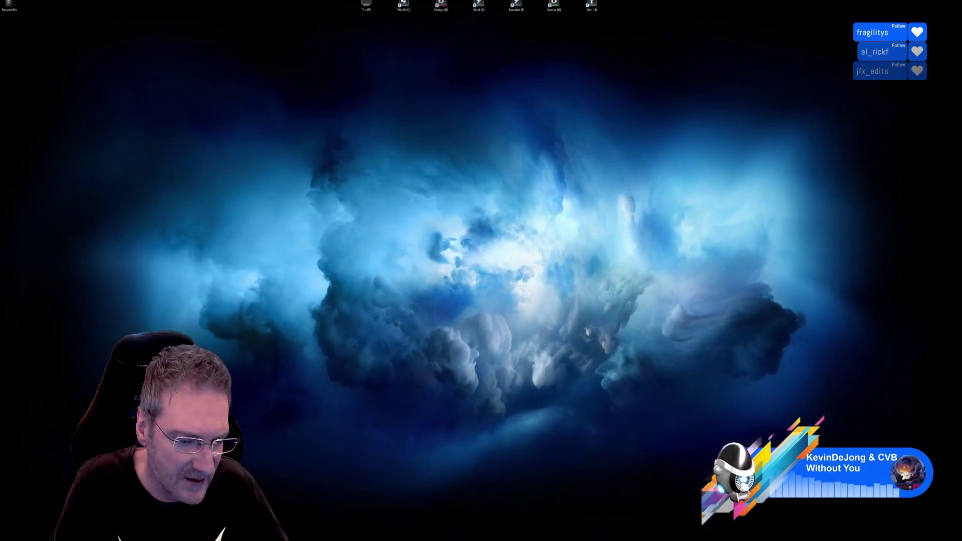
click(95, 1)
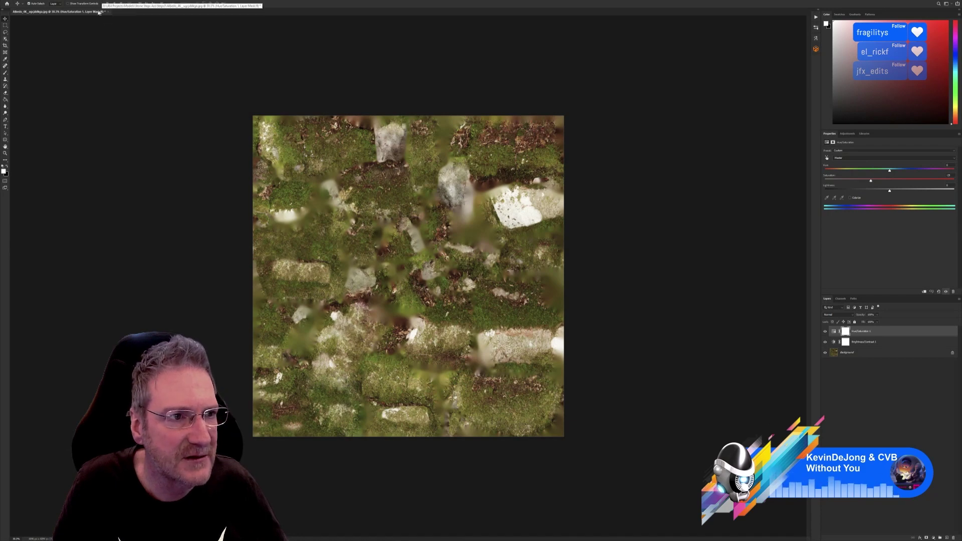
click(11, 1)
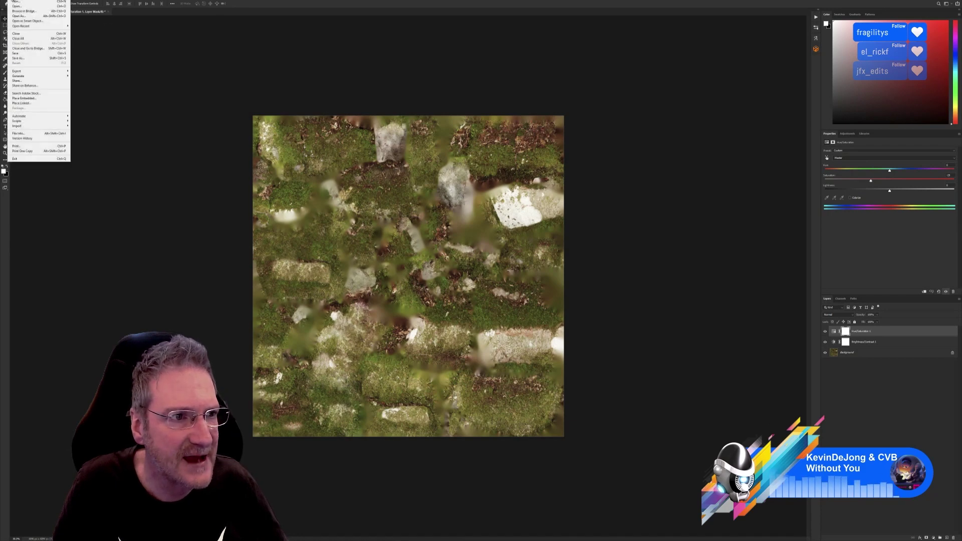
click(26, 54)
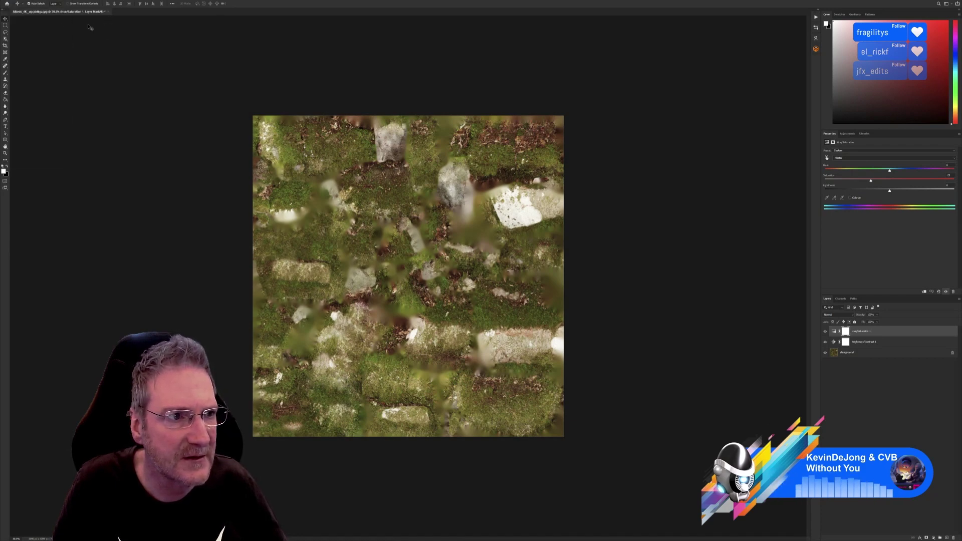
click(109, 12)
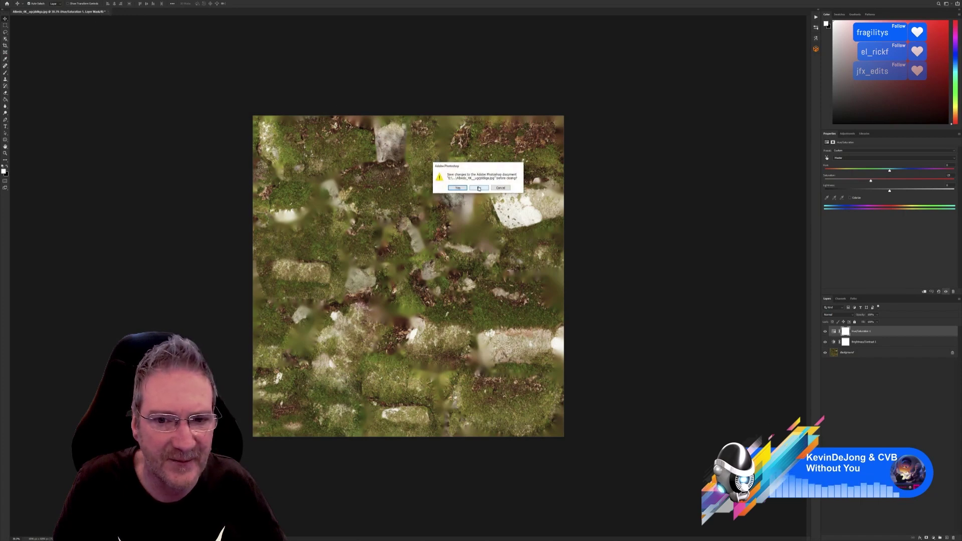
click(480, 189)
- Open the albedo texture from the CentralRockA folder inside Models > SoilBanks
click(15, 2)
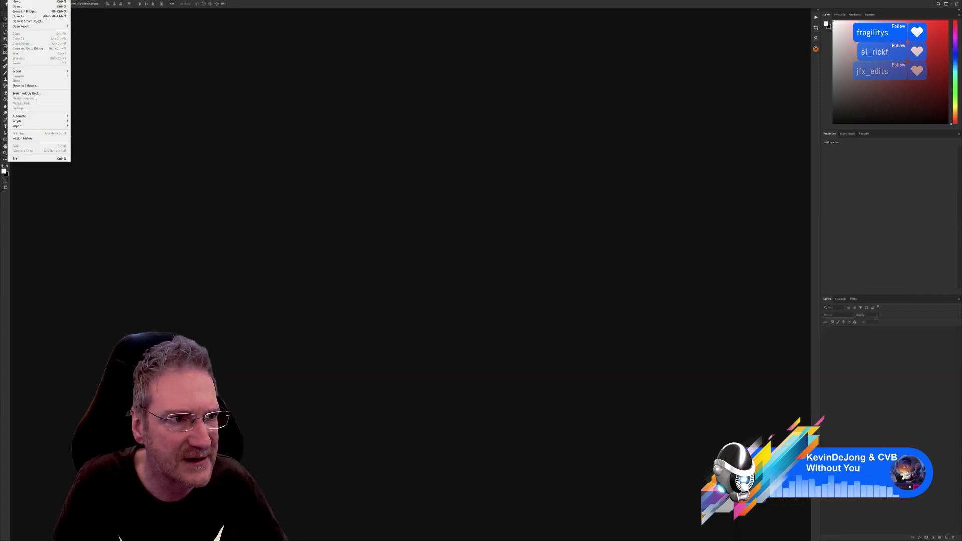
click(16, 6)
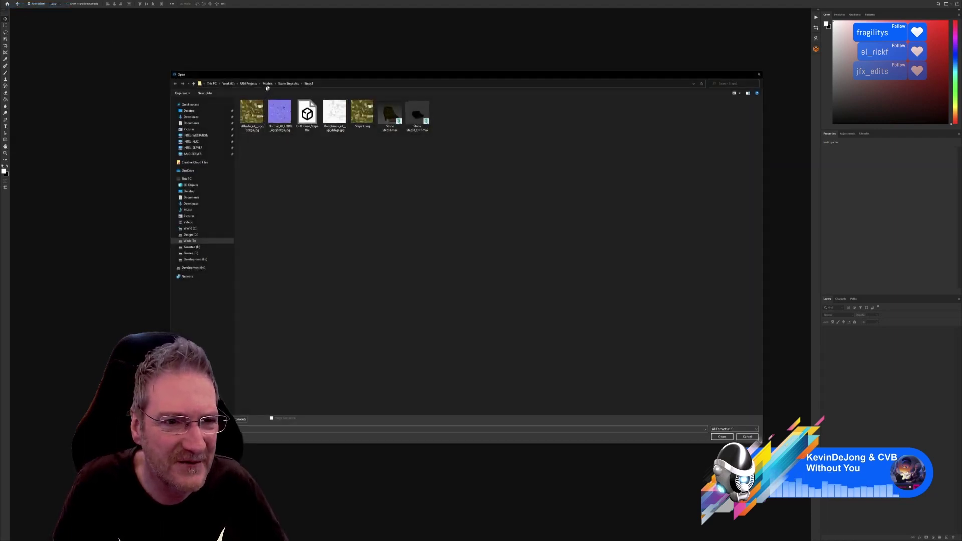
click(290, 84)
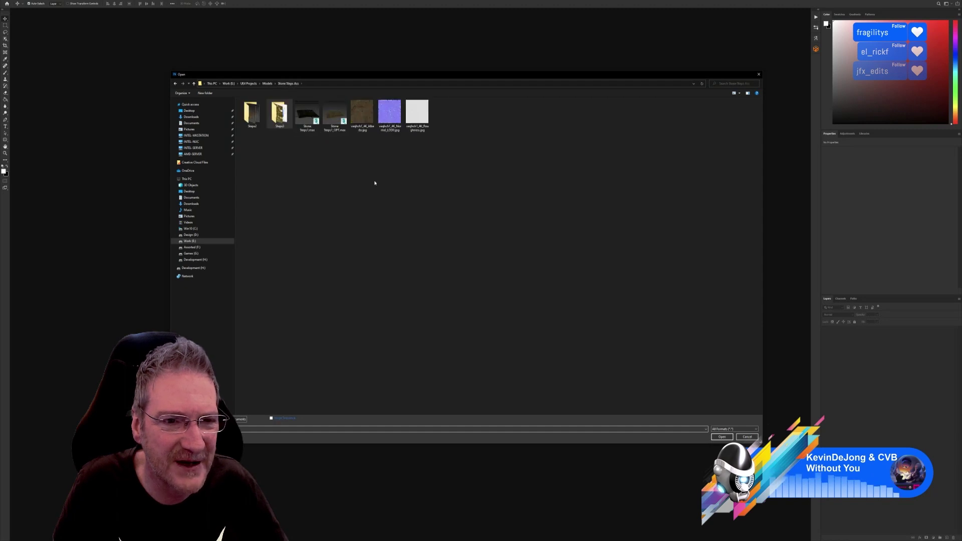
click(267, 84)
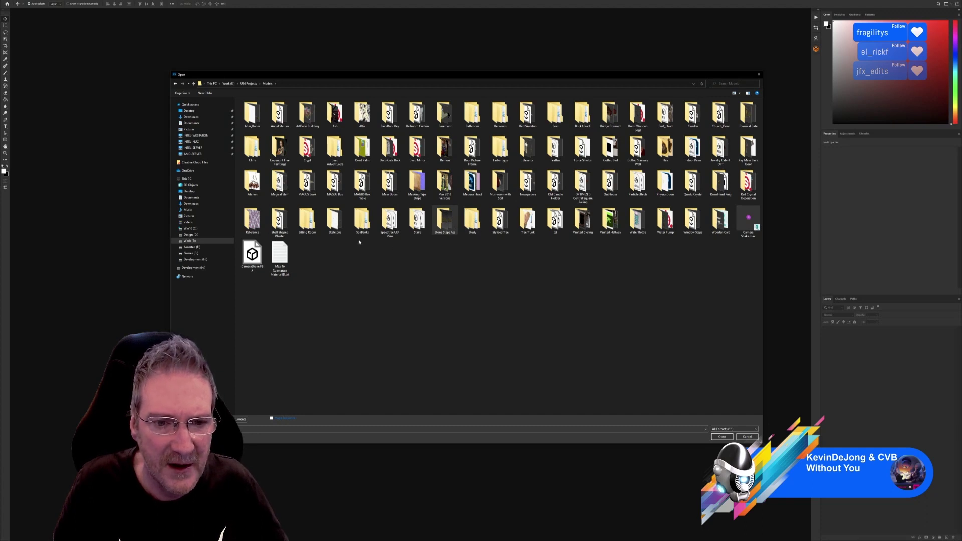
double_click(362, 221)
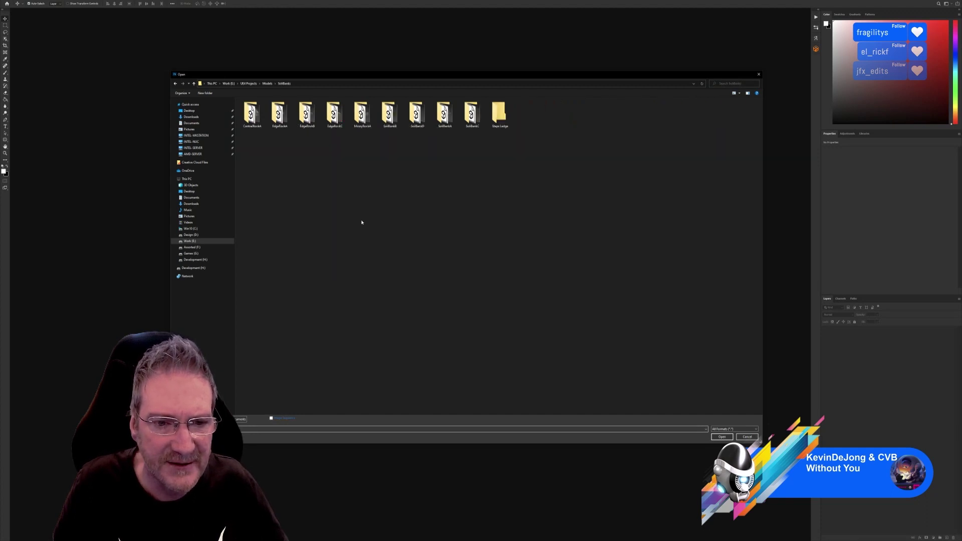
double_click(252, 117)
double_click(266, 131)
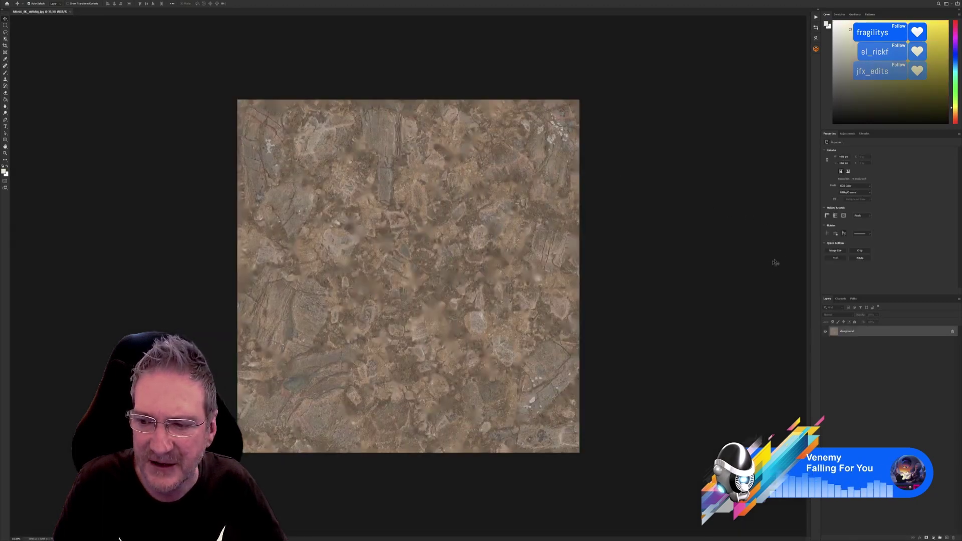
- Add a Color Balance adjustment layer and shift the rock texture's midtones slightly towards cyan and blue
click(848, 134)
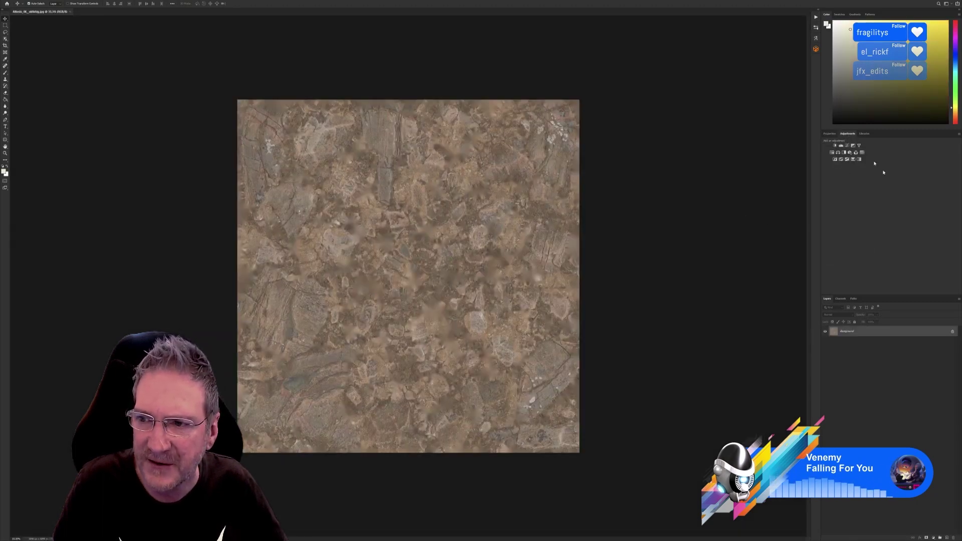
click(838, 153)
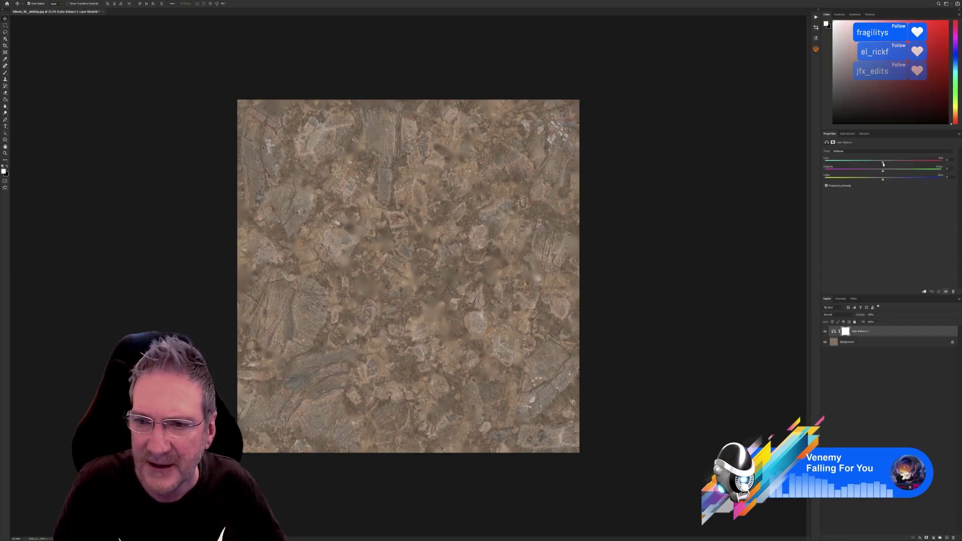
drag(882, 164, 886, 180)
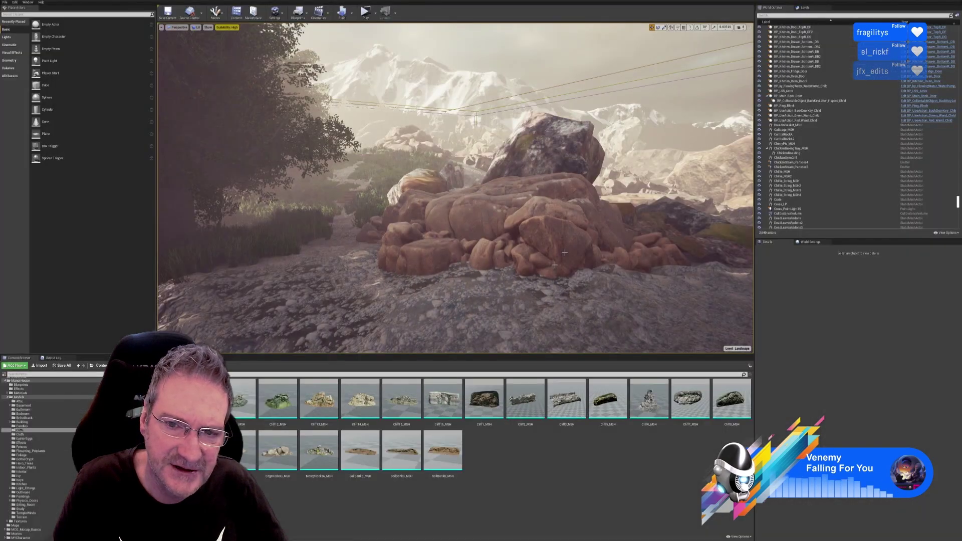
- Examine the reddish rock pile's colour against the neighbouring boulders in the Unreal level, and return to Photoshop
right_drag(565, 253, 549, 284)
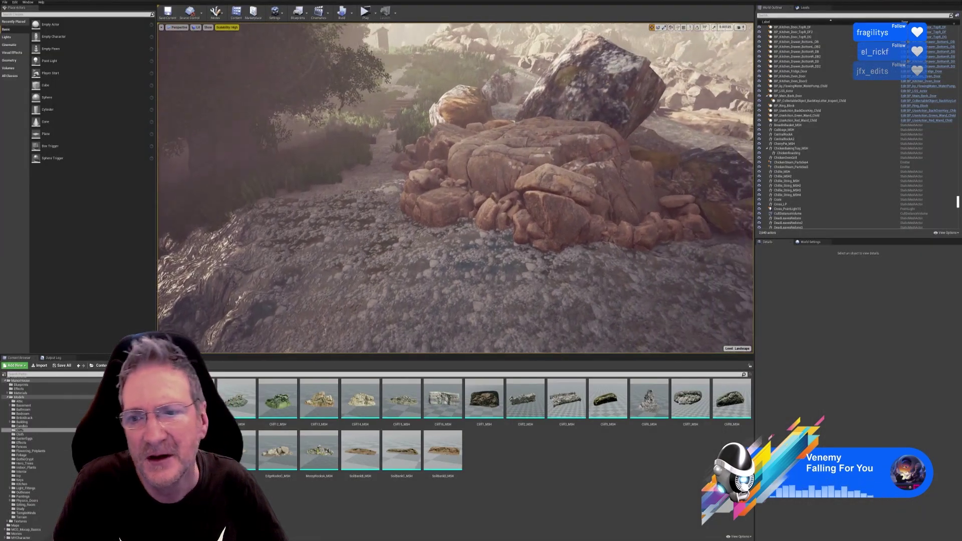
right_drag(524, 150, 554, 110)
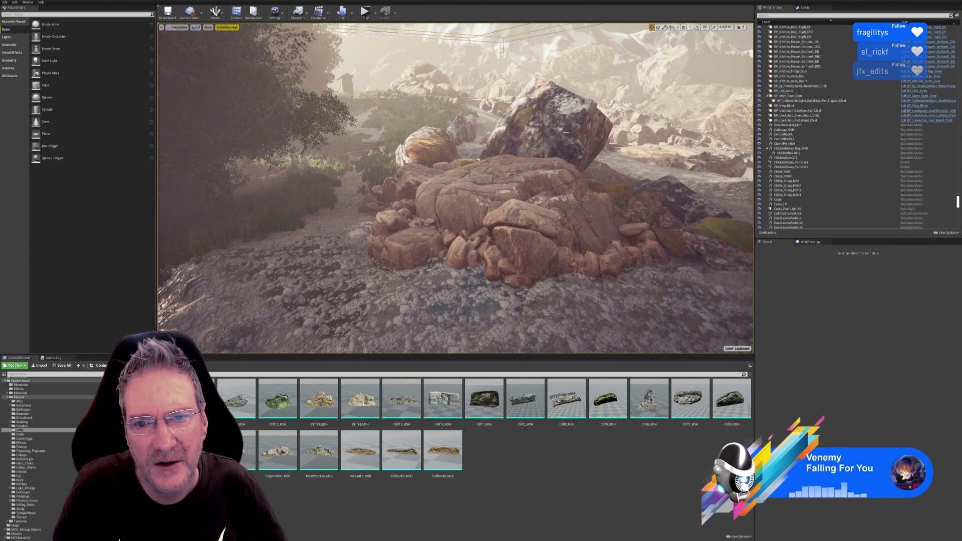
right_drag(566, 132, 617, 167)
key(d)
key(d)
key(a)
drag(550, 112, 545, 108)
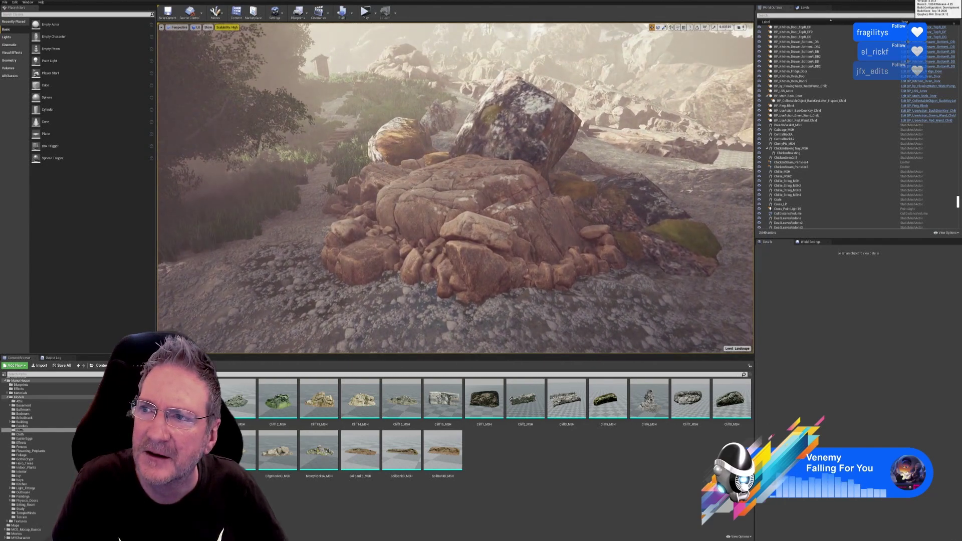
click(943, 2)
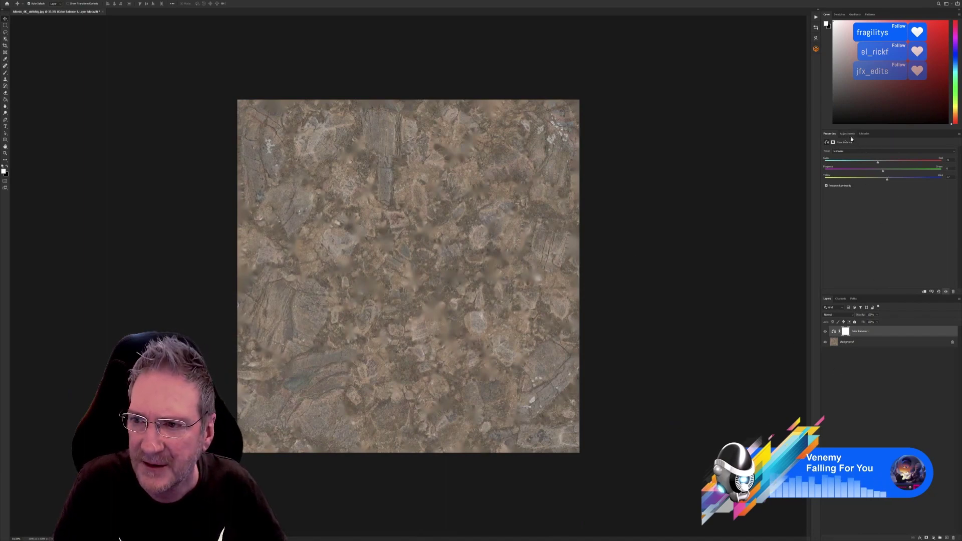
- Shift the Color Balance shadows slightly towards cyan and blue, adjust the highlights towards blue, and deselect the adjustment layer
click(847, 152)
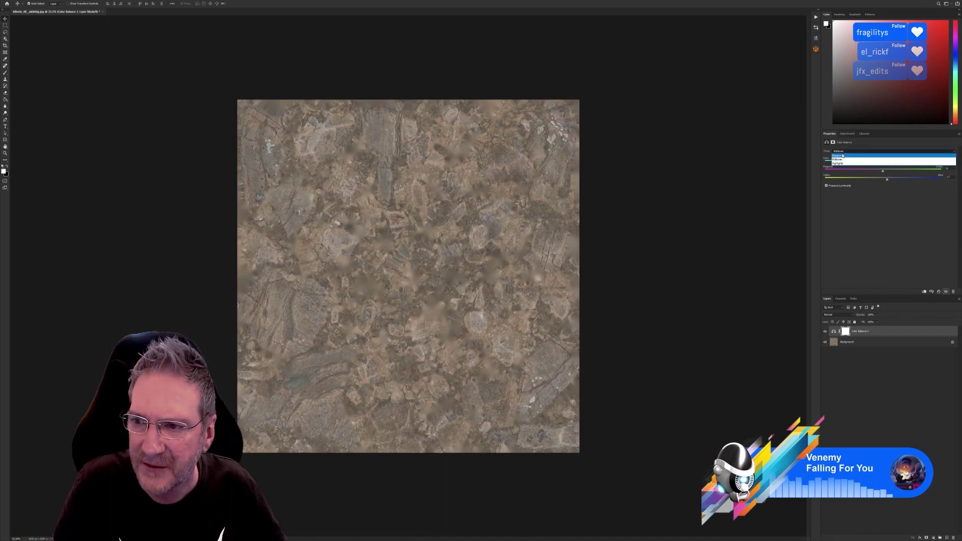
click(885, 156)
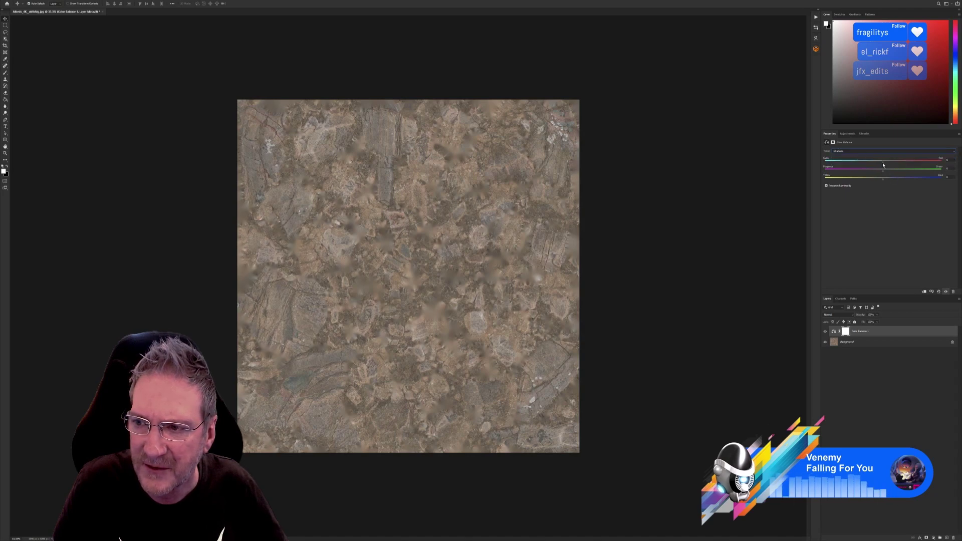
drag(883, 165, 881, 165)
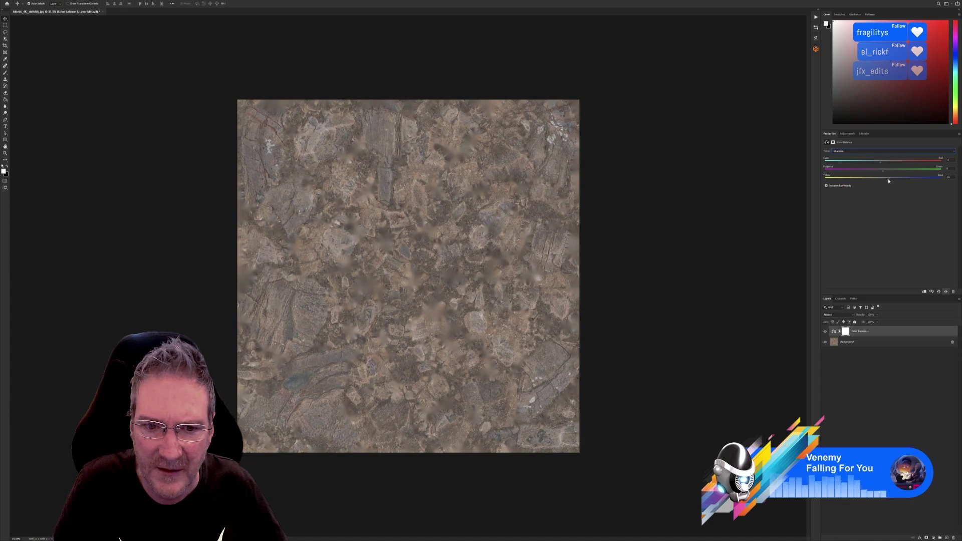
click(858, 152)
click(852, 163)
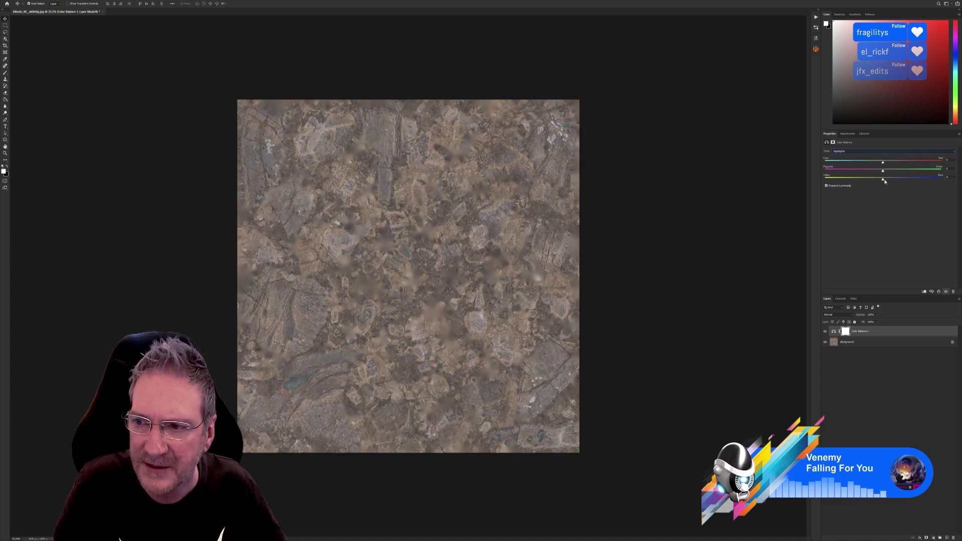
drag(884, 180, 884, 164)
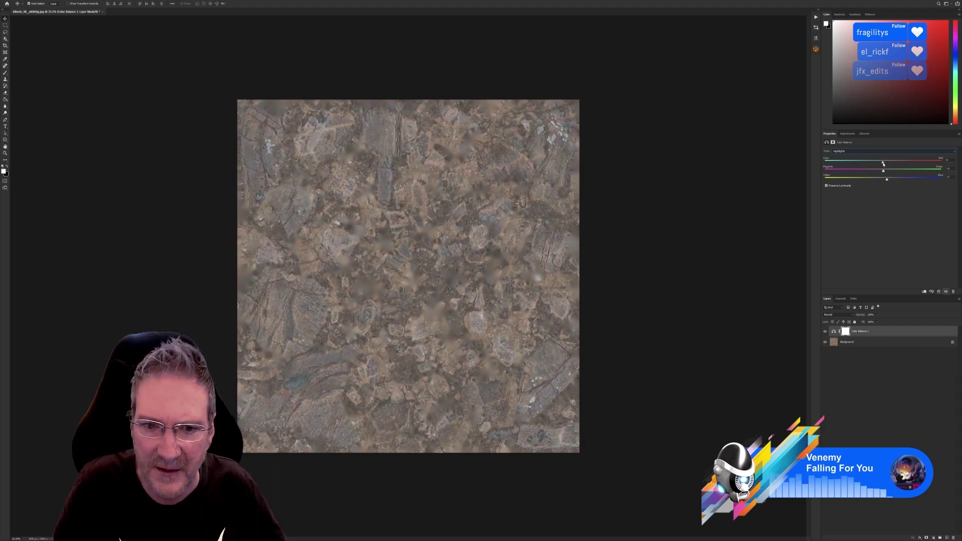
click(857, 386)
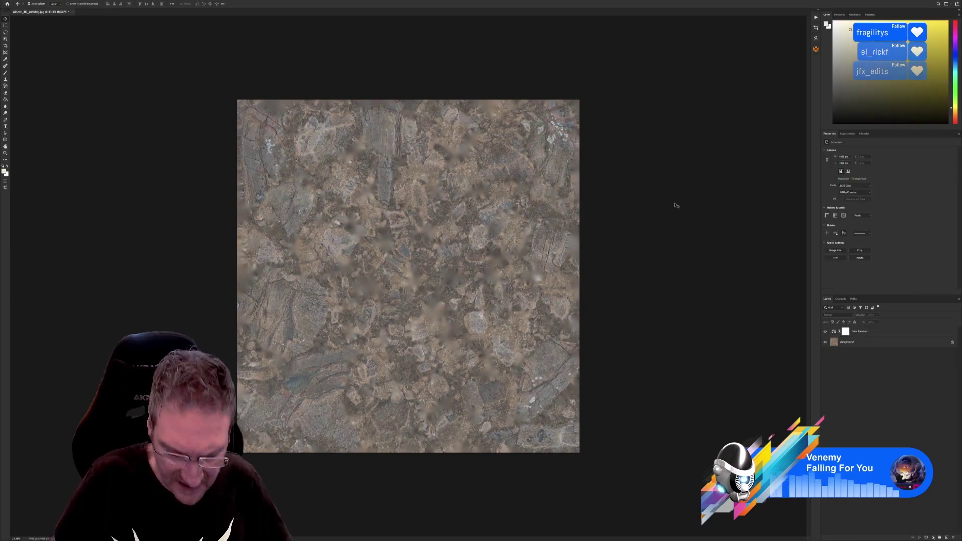
- Add a Levels adjustment layer and raise its black input level slightly to darken the rock texture
click(855, 137)
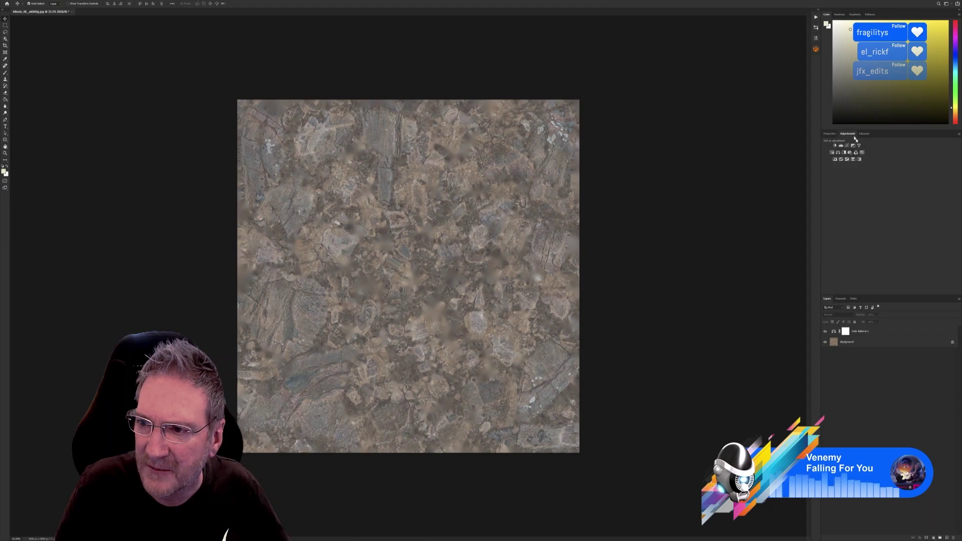
click(841, 145)
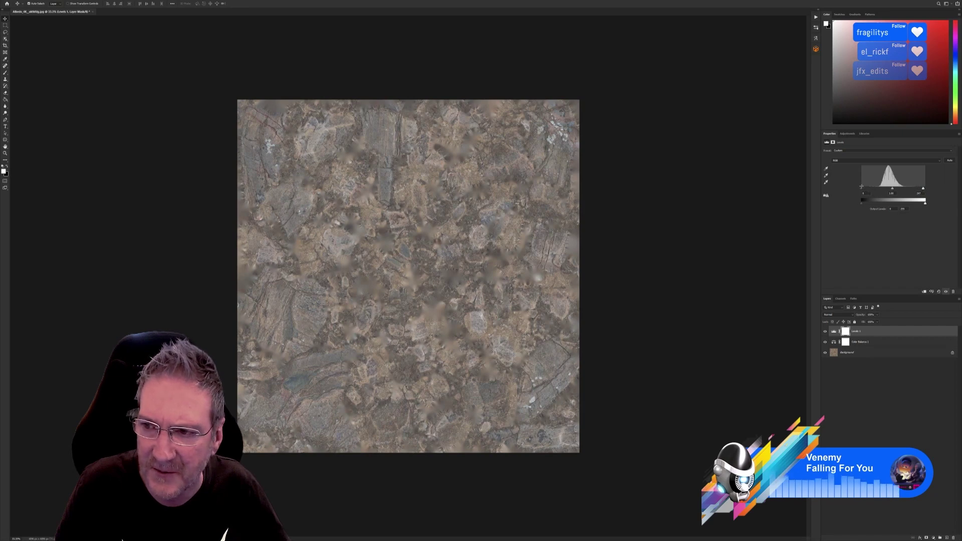
drag(862, 190, 867, 190)
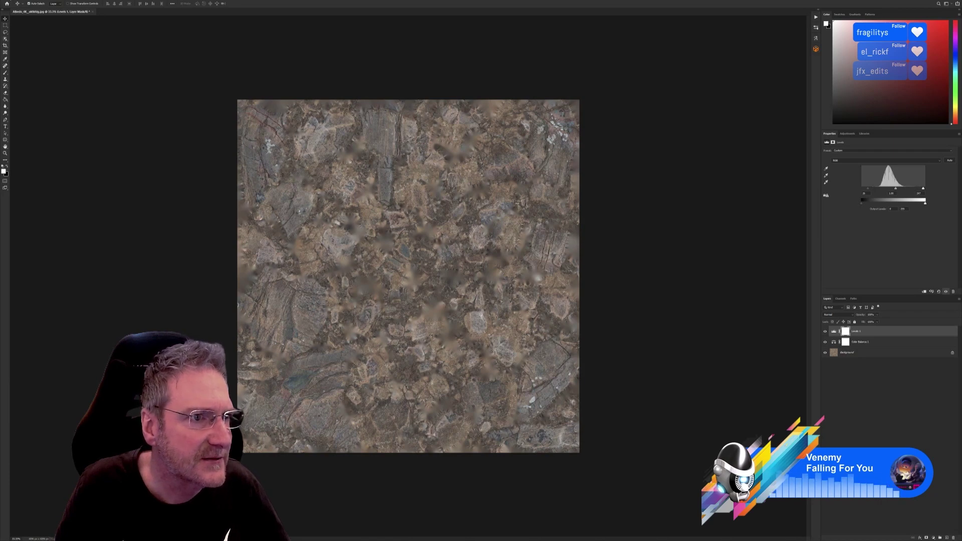
- Save the adjusted texture as a PNG with a T_ name in the CentralRockA folder, using the large file size option
click(11, 1)
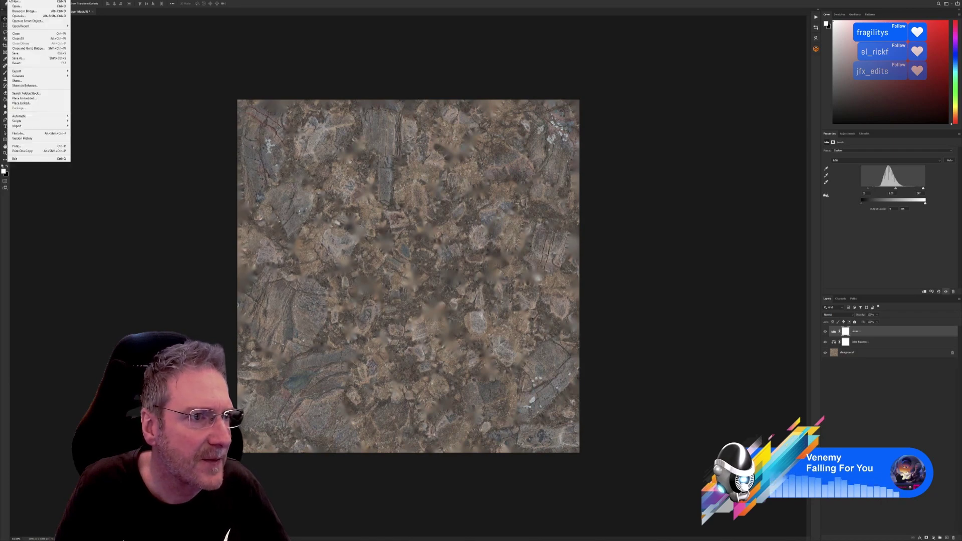
click(26, 57)
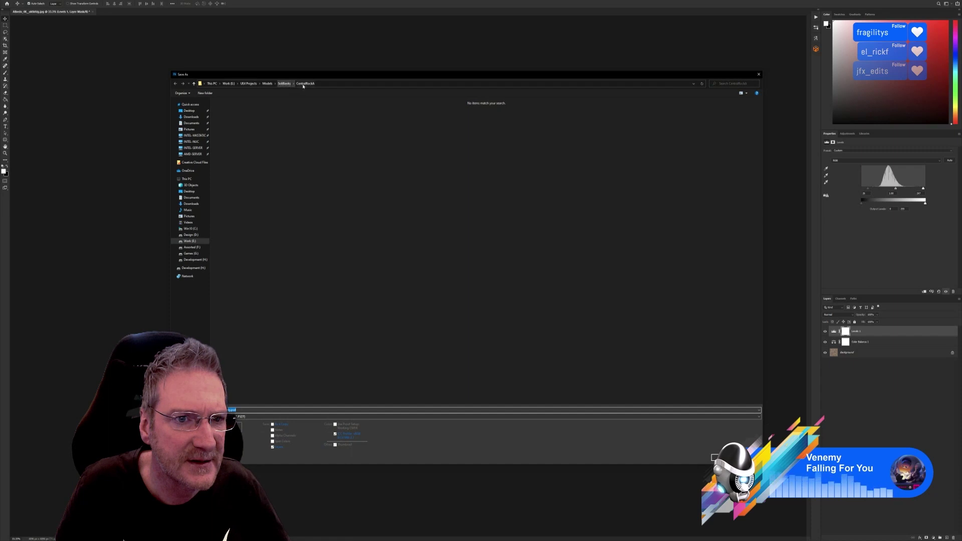
click(226, 417)
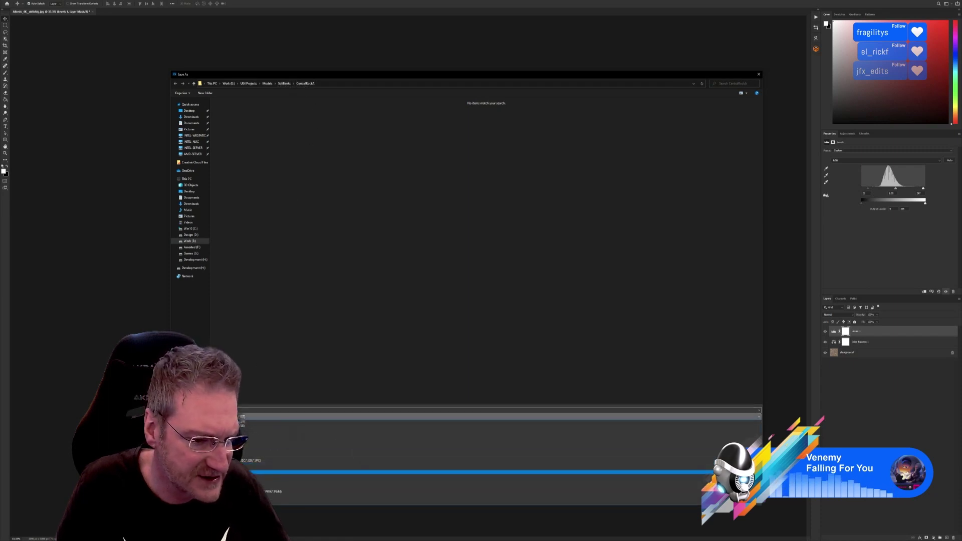
click(246, 487)
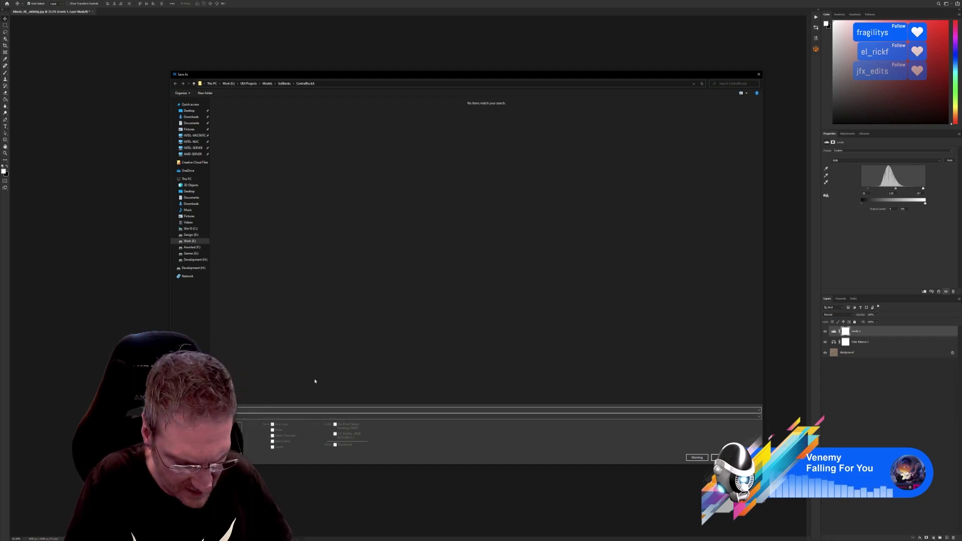
text(T_)
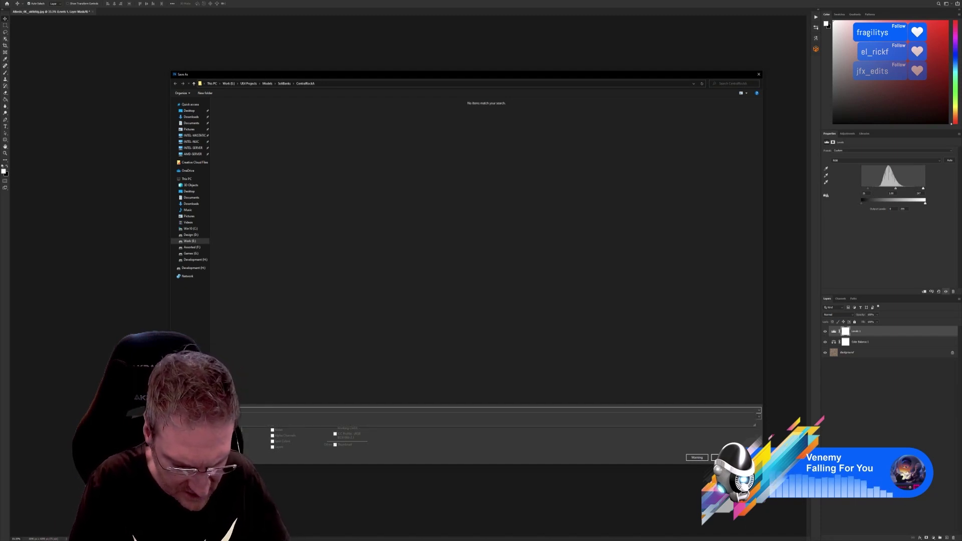
key(Return)
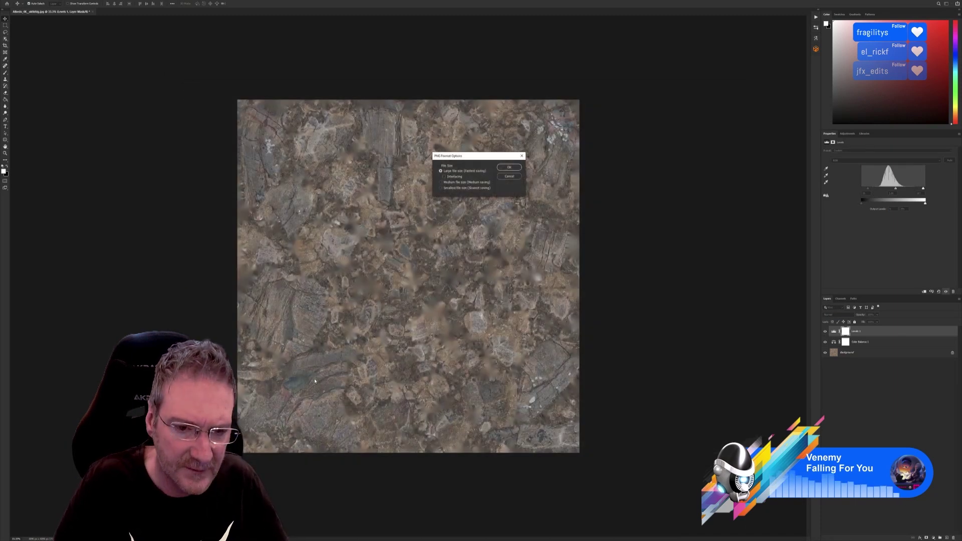
click(510, 169)
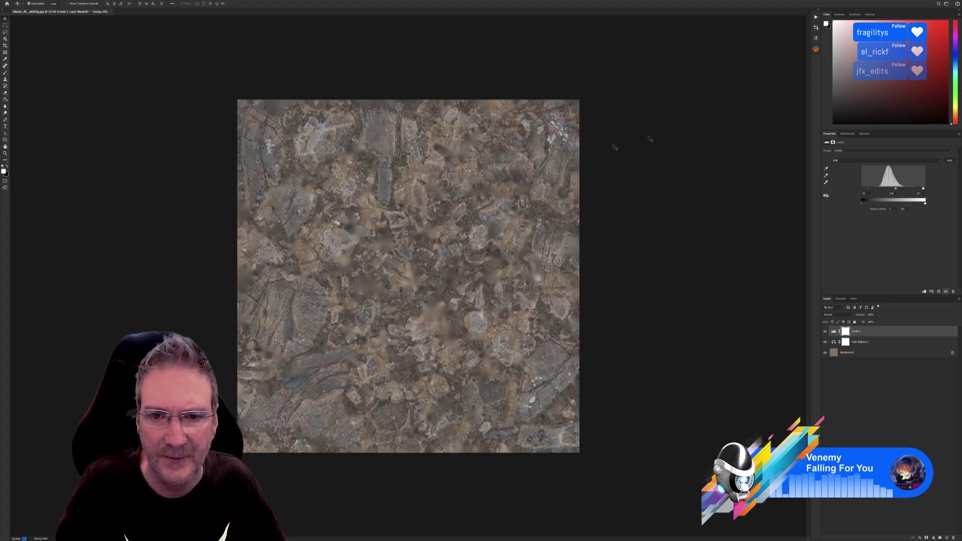
- Switch to the Unreal Editor, open the central rock mesh's material and locate its base colour texture in the project content
click(934, 1)
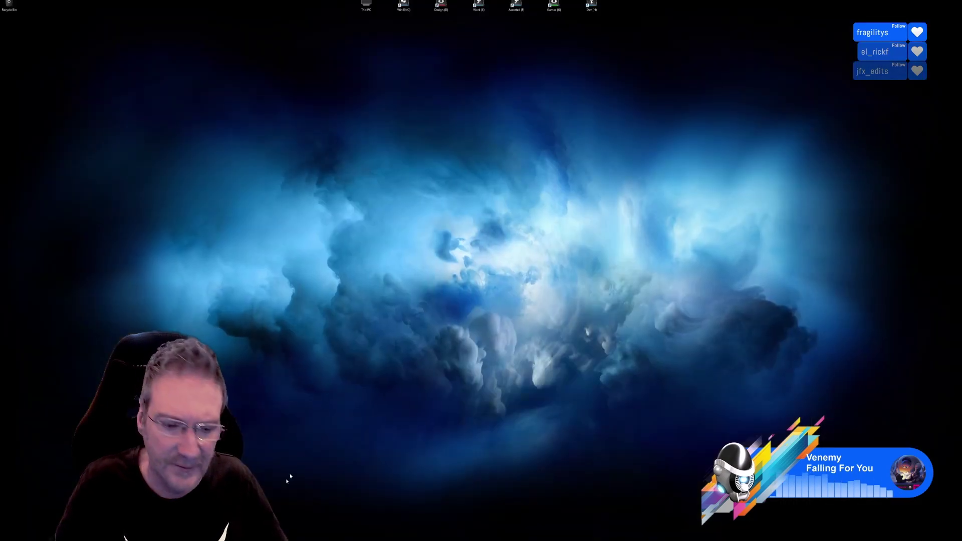
click(288, 540)
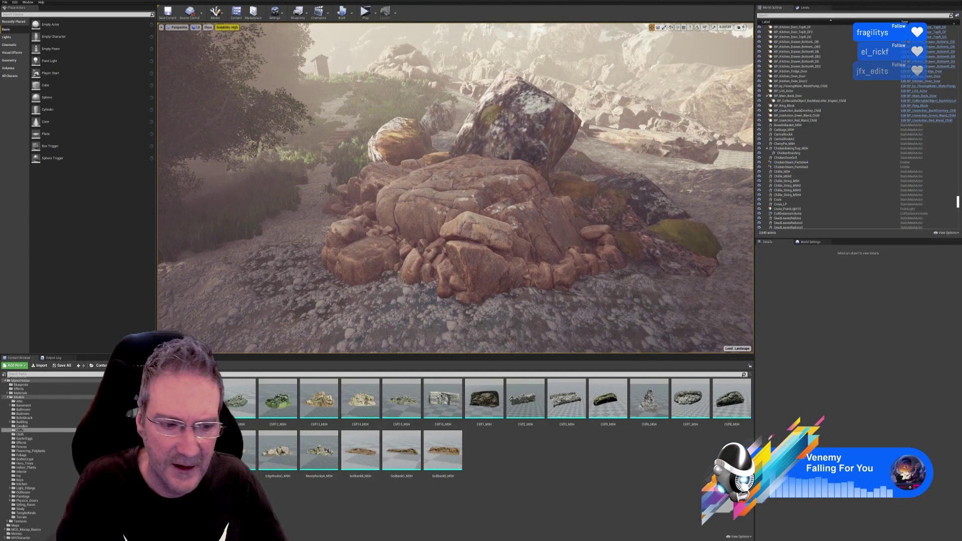
double_click(152, 400)
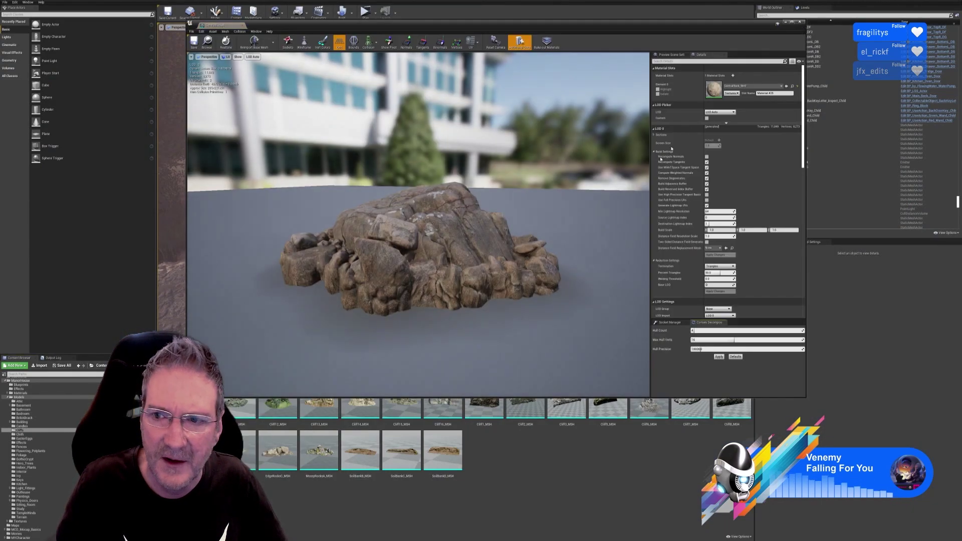
double_click(714, 86)
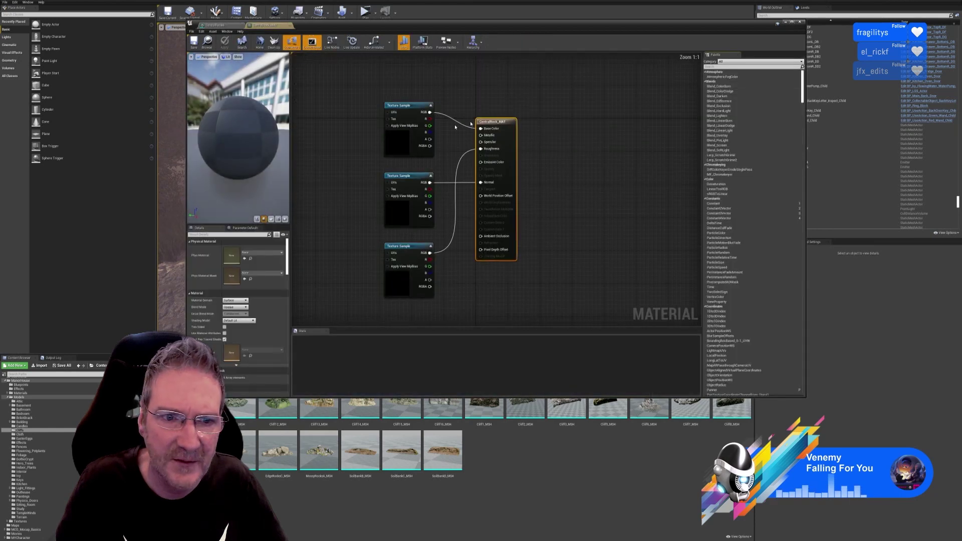
click(407, 148)
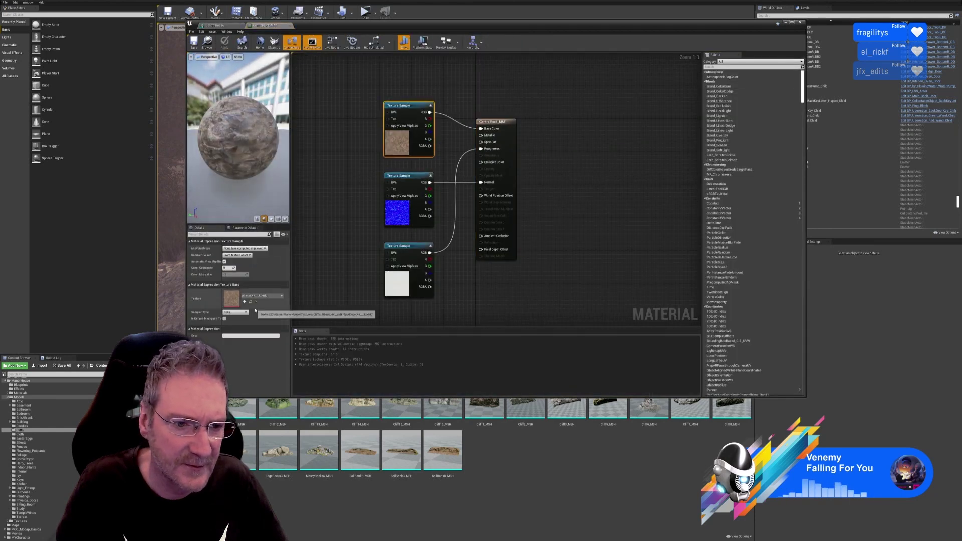
click(251, 302)
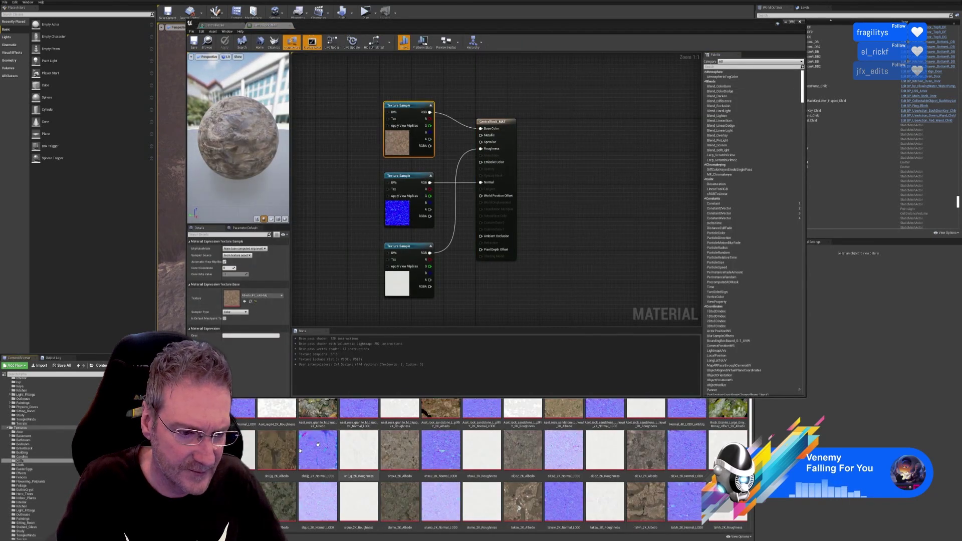
- Import CentralRock.png from the CentralRockA folder inside SoilBanks into the project's texture folder
click(42, 366)
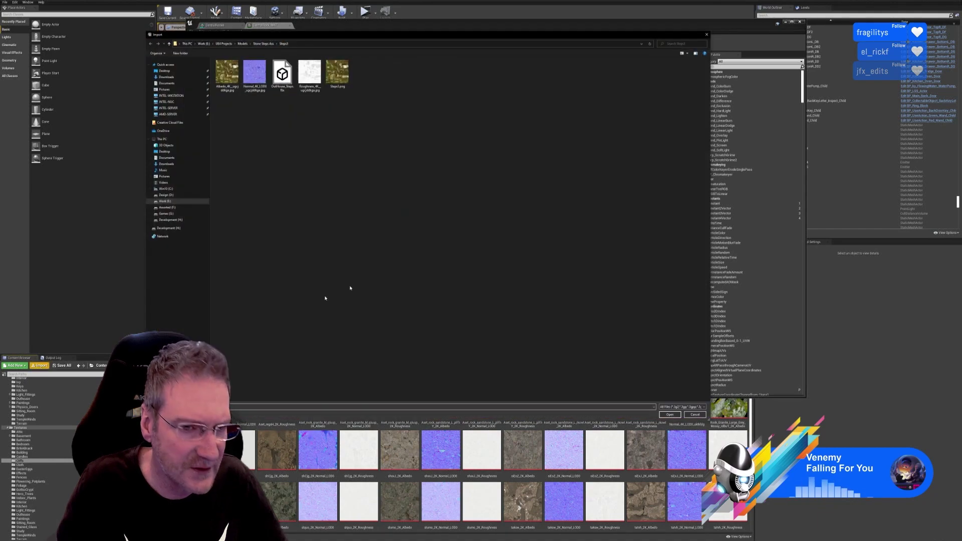
click(243, 44)
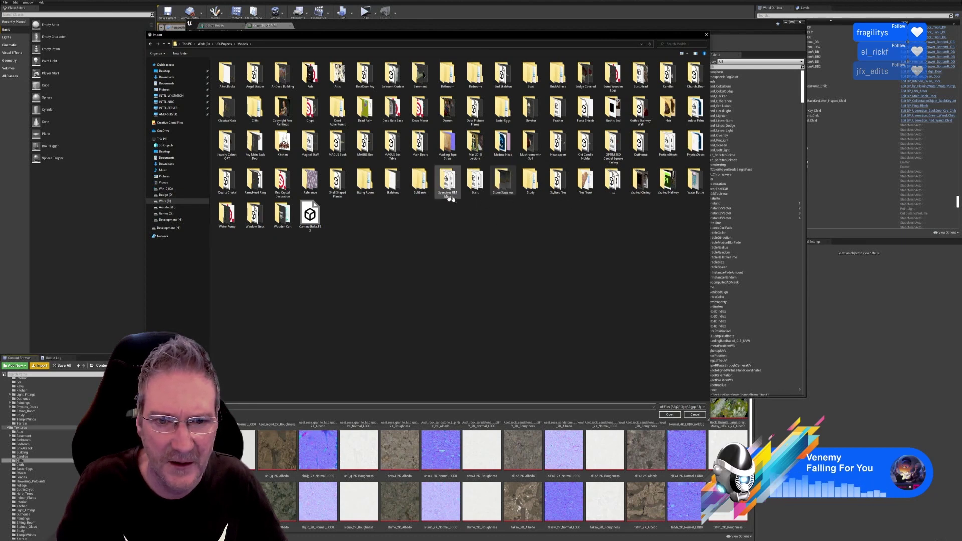
double_click(420, 180)
double_click(226, 76)
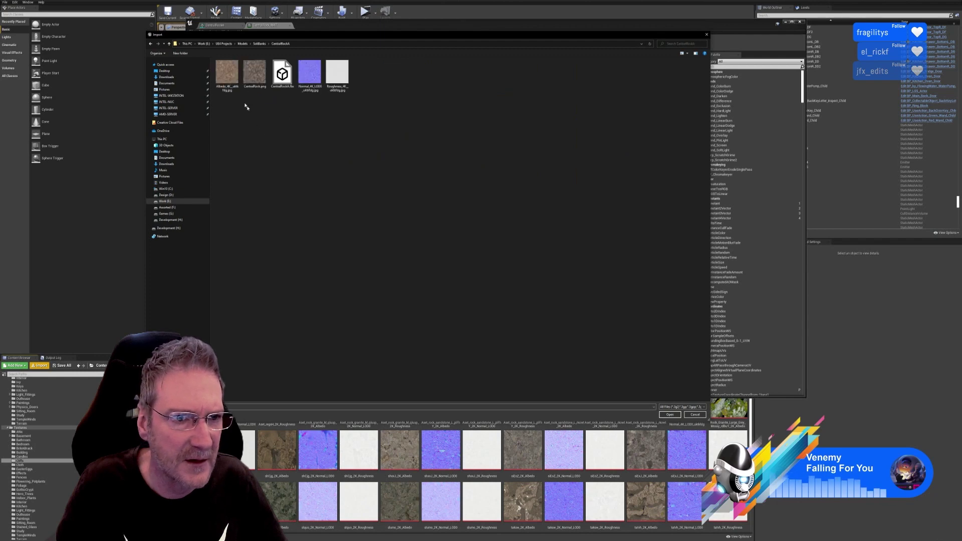
double_click(255, 73)
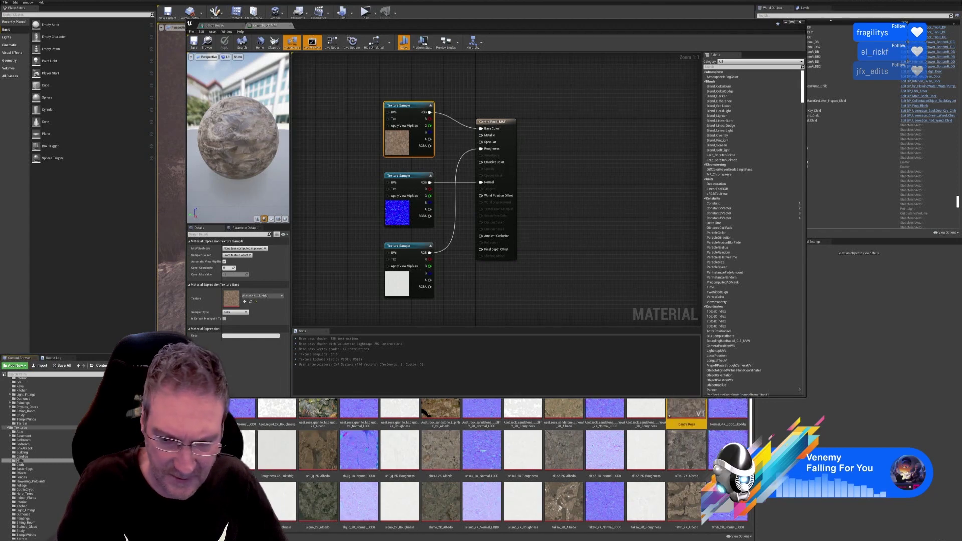
- Turn off Virtual Texture Streaming on the imported CentralRock texture, save the asset and close its editor
double_click(686, 411)
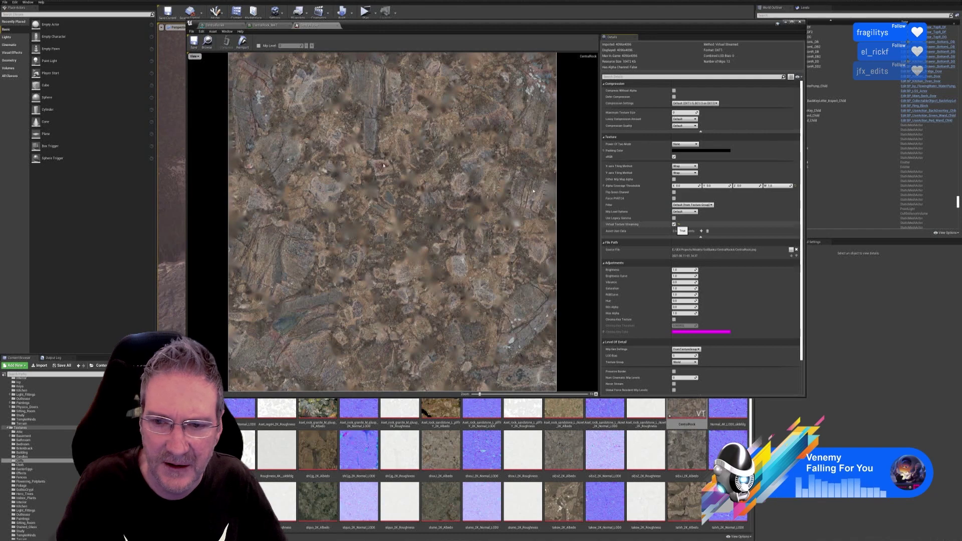
click(675, 224)
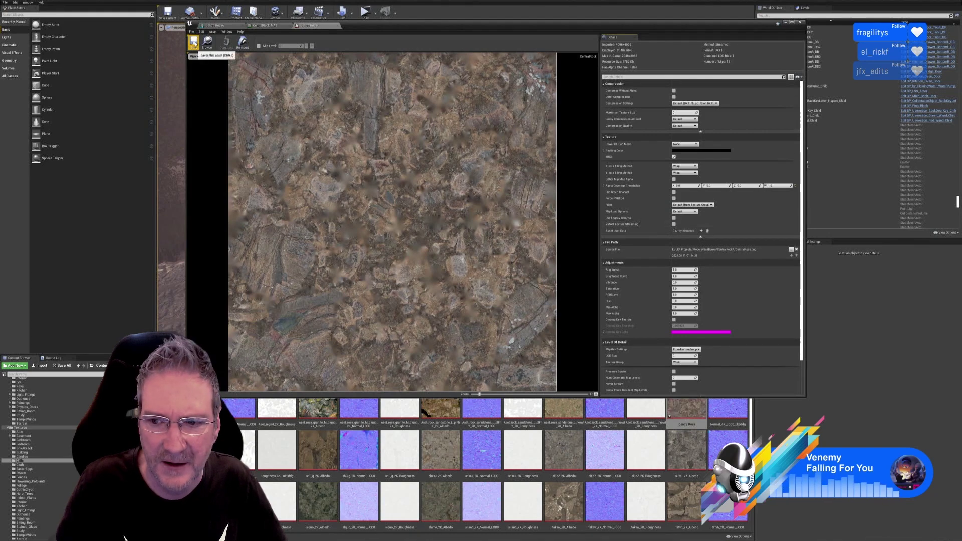
click(194, 42)
click(340, 25)
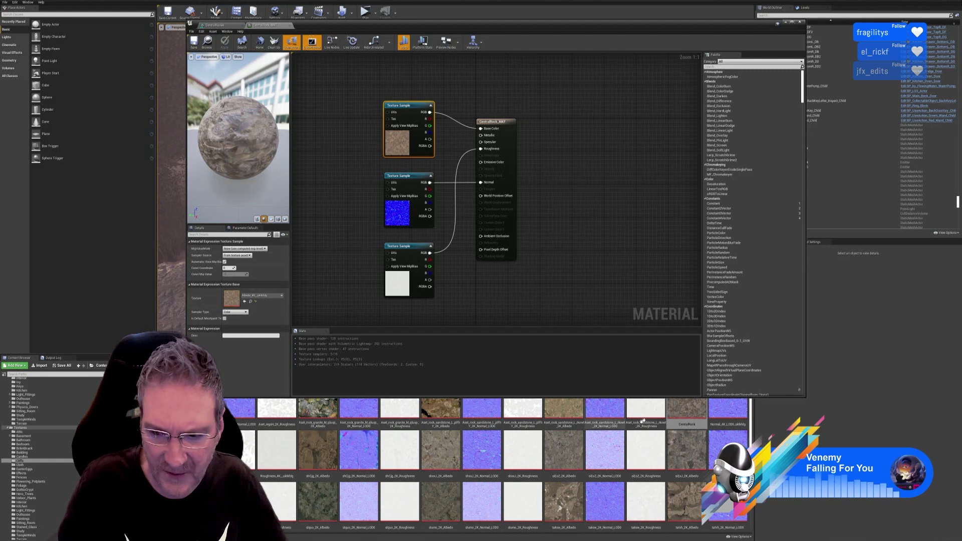
- Assign the CentralRock texture to the material's base colour Texture Sample and apply the material
click(688, 412)
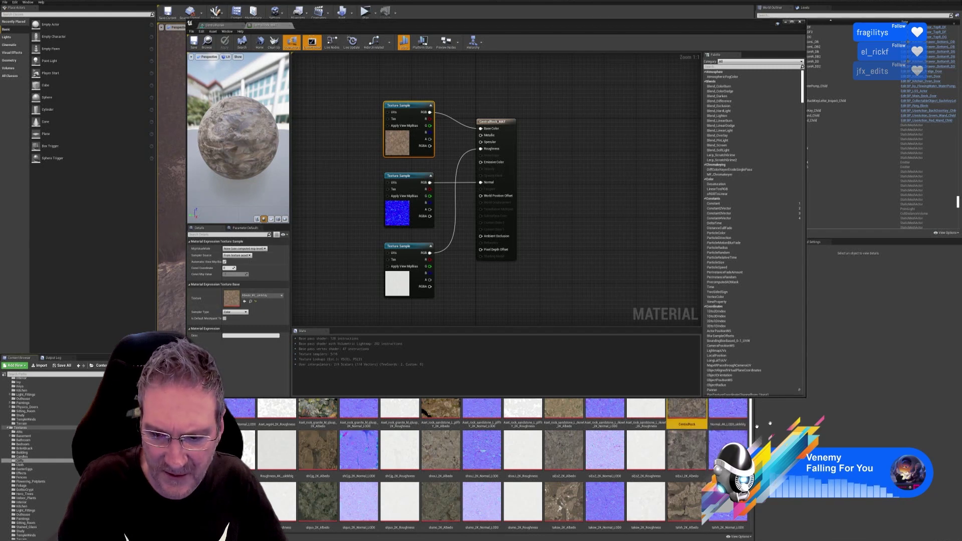
click(244, 302)
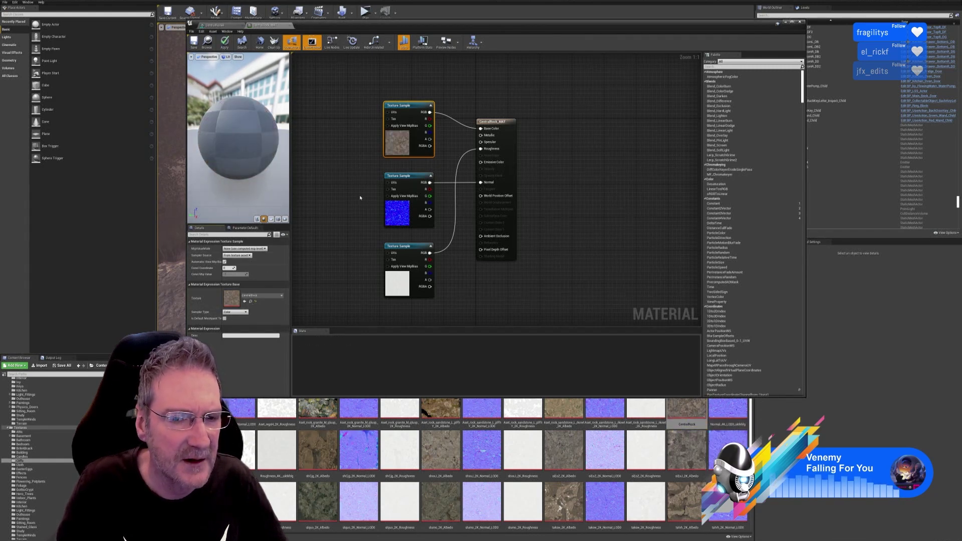
click(225, 44)
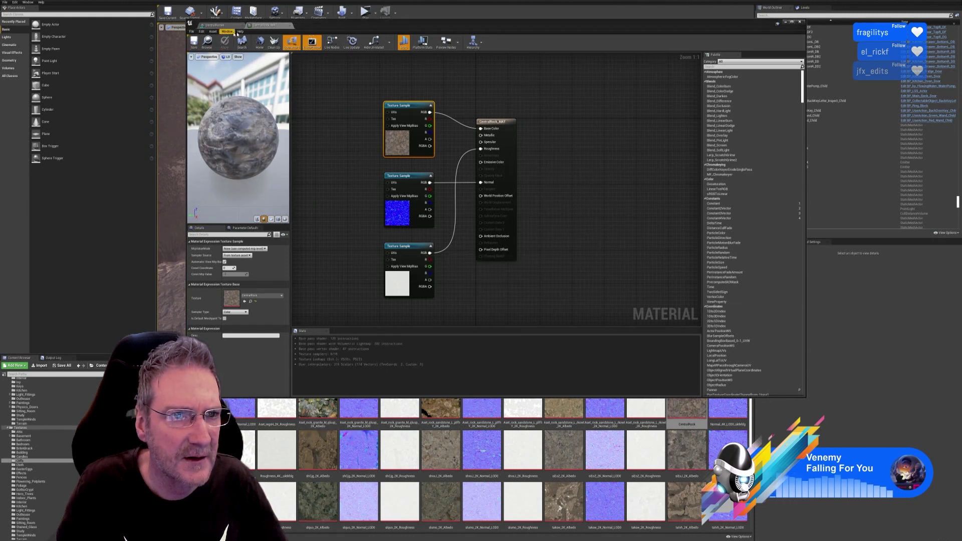
- Examine the recoloured central rock in the level and in its mesh preview, comparing its tint with the surrounding rocks
click(786, 22)
right_drag(540, 245, 566, 258)
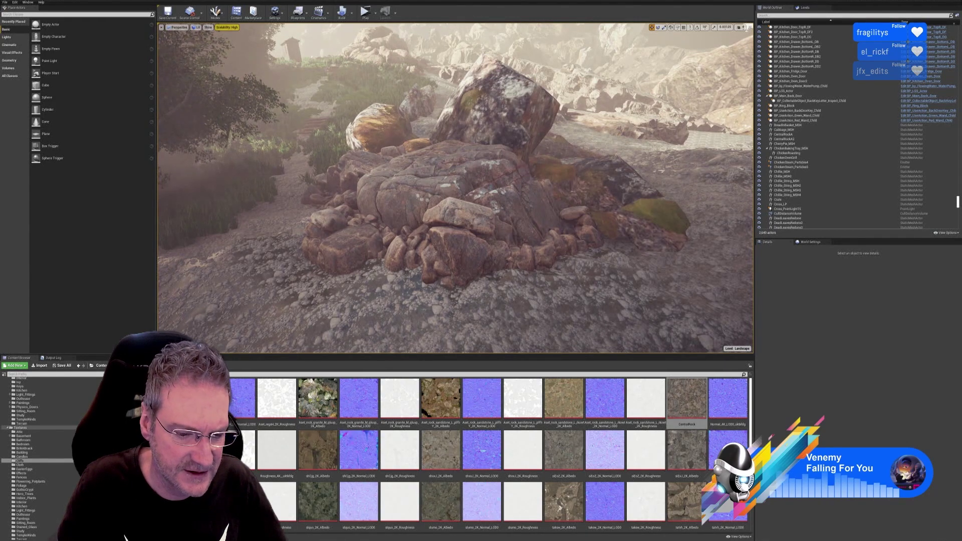
click(279, 524)
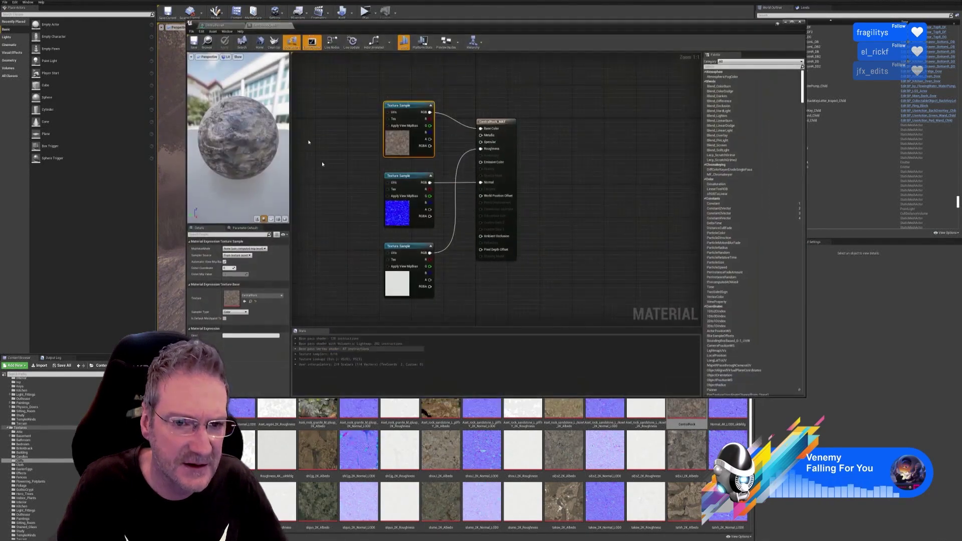
click(224, 25)
right_drag(351, 166, 326, 200)
mouse_move(429, 239)
right_down()
mouse_move(408, 245)
mouse_move(421, 256)
mouse_move(429, 239)
right_up()
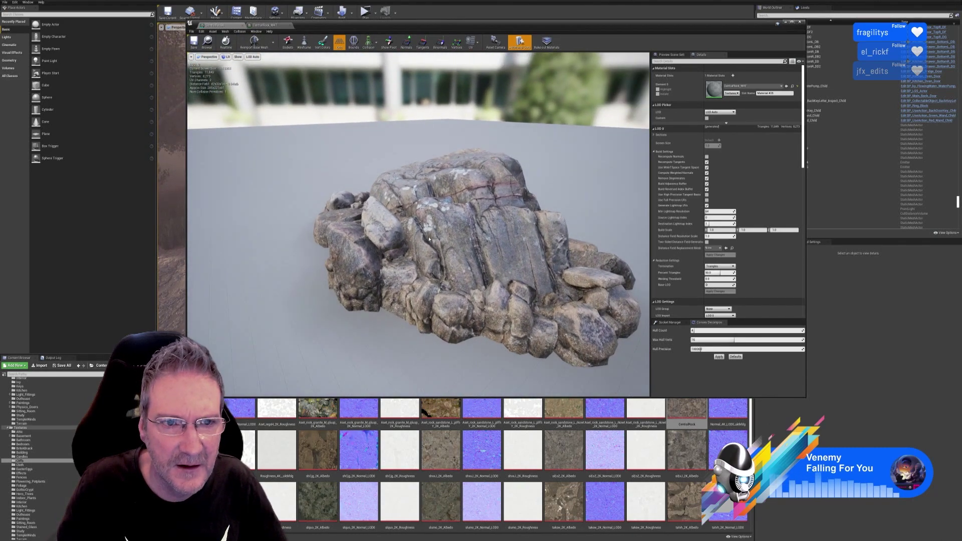
click(786, 22)
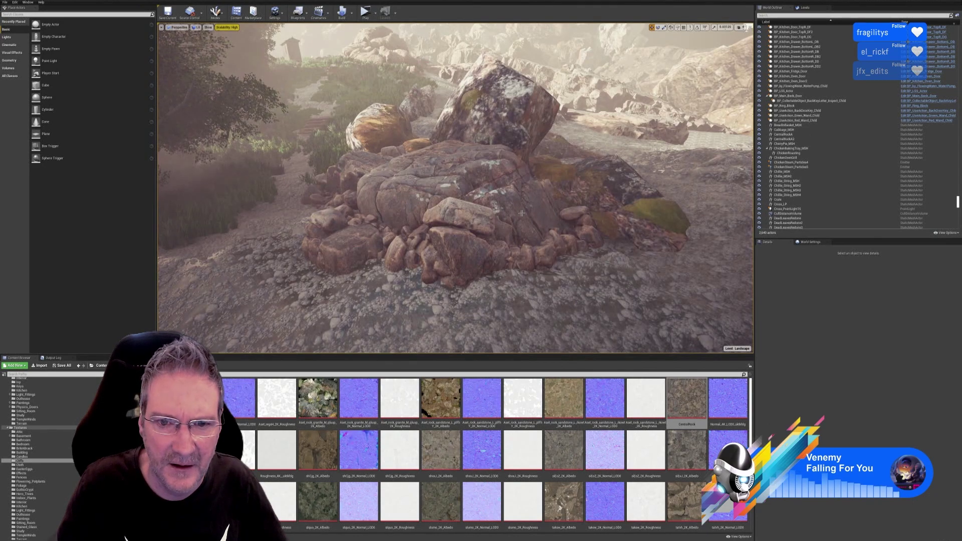
mouse_move(501, 201)
right_down()
mouse_move(547, 185)
mouse_move(516, 198)
right_up()
right_drag(699, 245, 734, 237)
right_drag(456, 204, 466, 207)
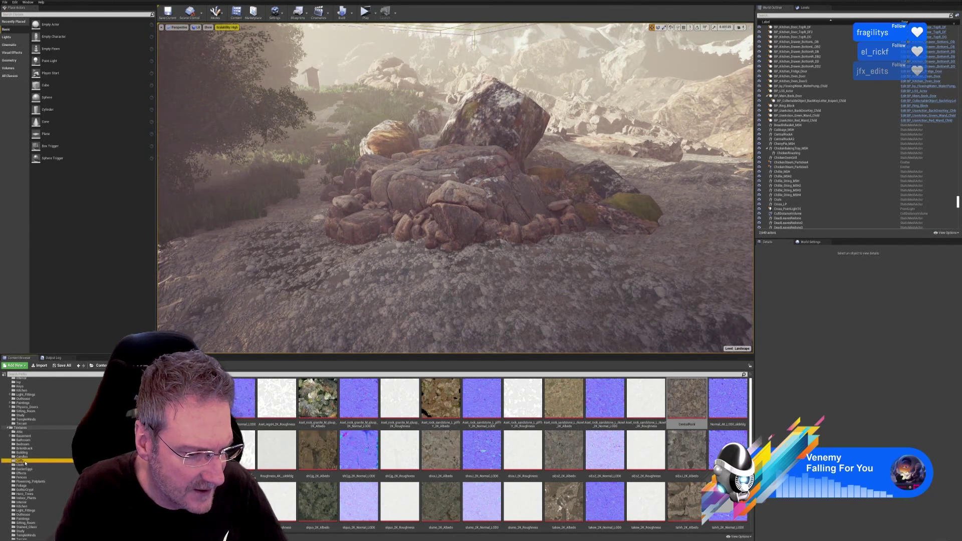
- Place a test copy of the central rock mesh from the Models Cliffs folder in front of the rock pile and delete it
double_click(24, 429)
scroll(30, 432, up, 2)
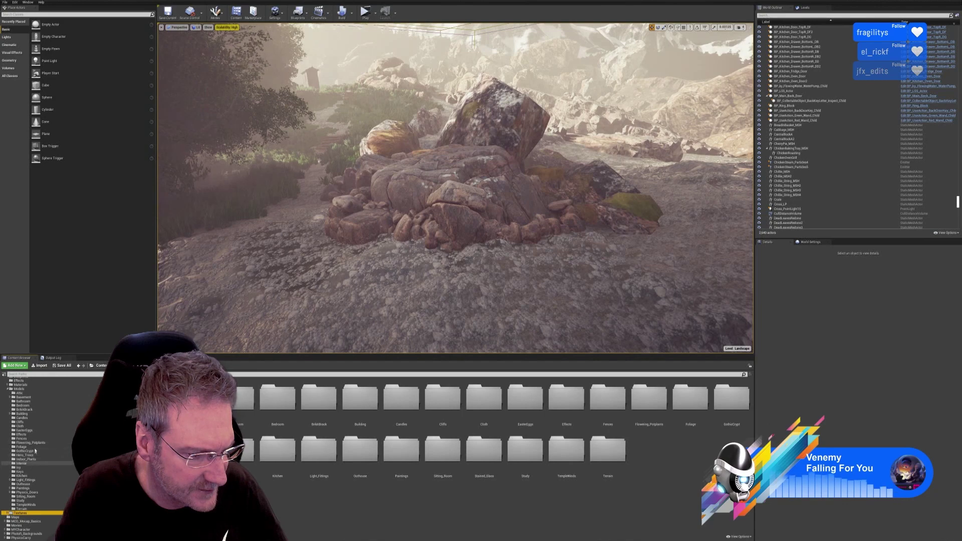
click(20, 422)
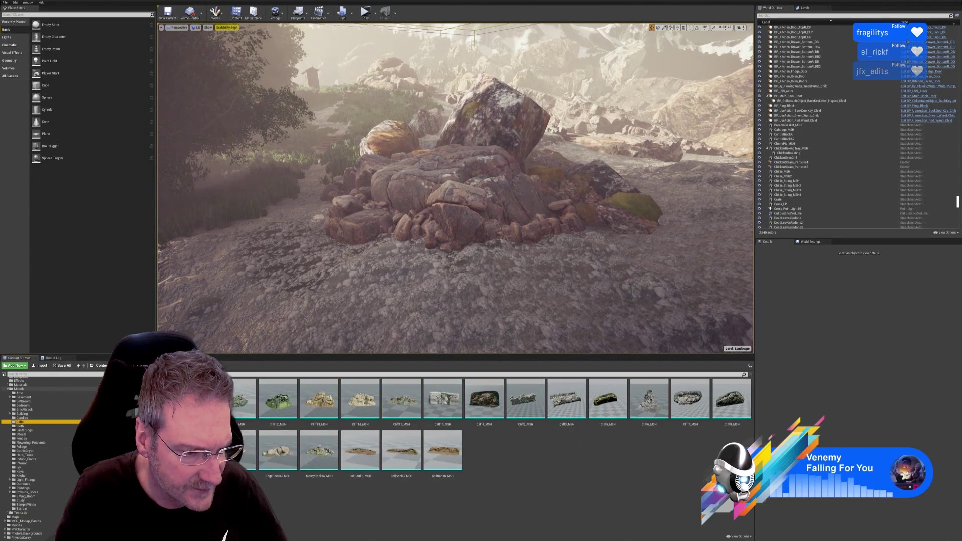
right_drag(426, 200, 481, 220)
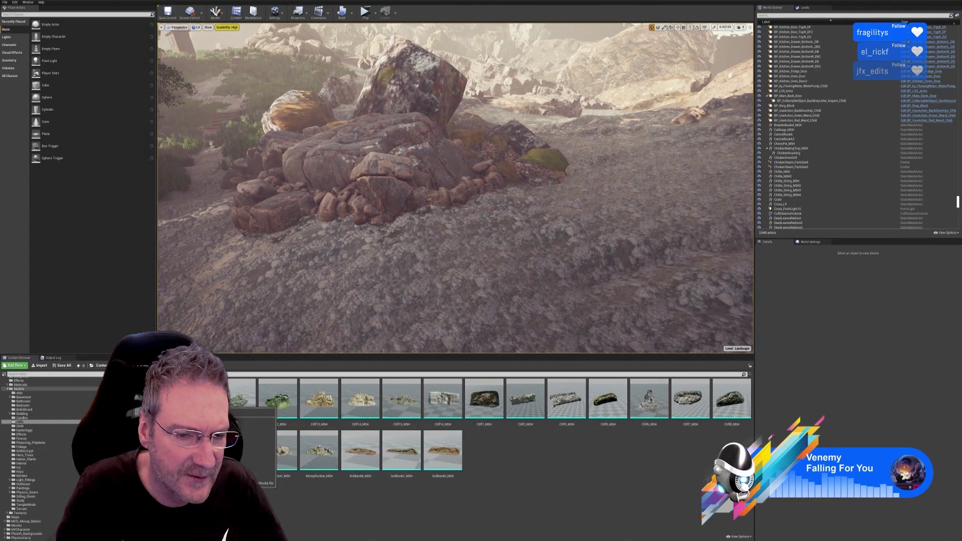
drag(155, 401, 440, 253)
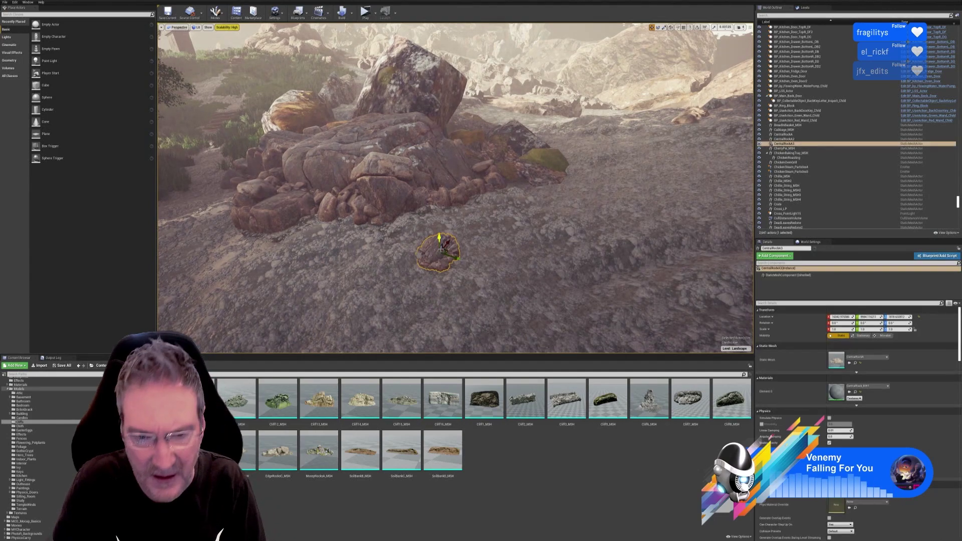
key(Delete)
right_drag(442, 241, 392, 229)
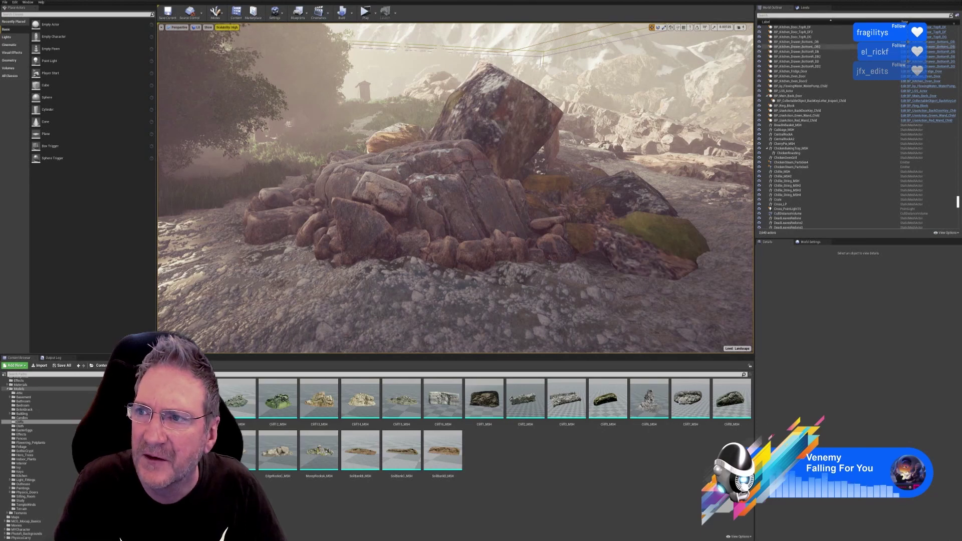
- Switch to Photoshop and shift the Color Balance layer's midtones, shadows and highlights further towards cyan and blue, with highlights slightly greener
click(942, 1)
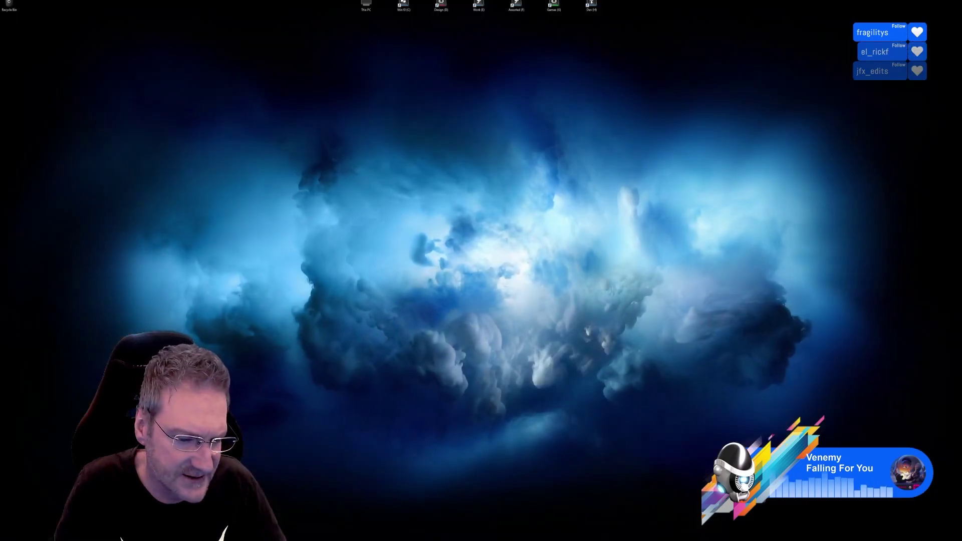
click(424, 540)
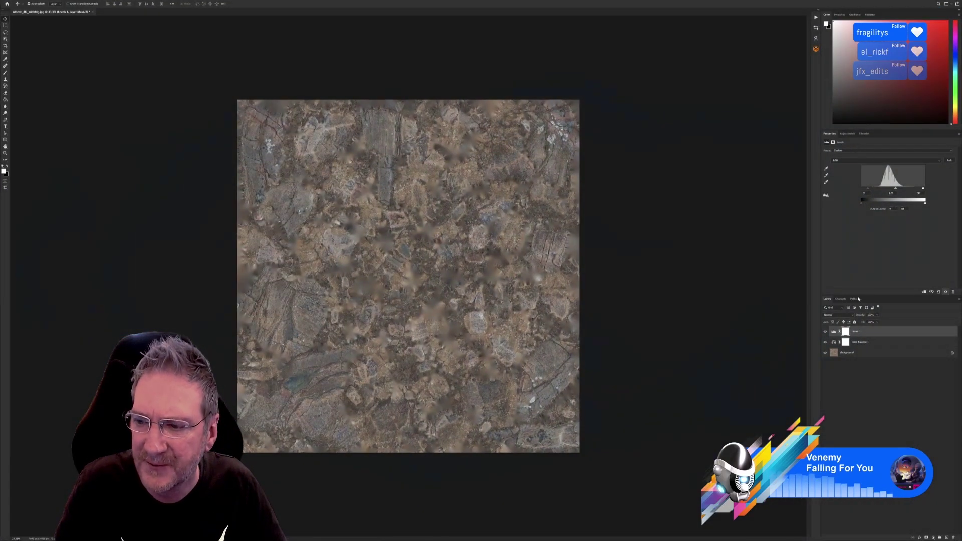
click(854, 344)
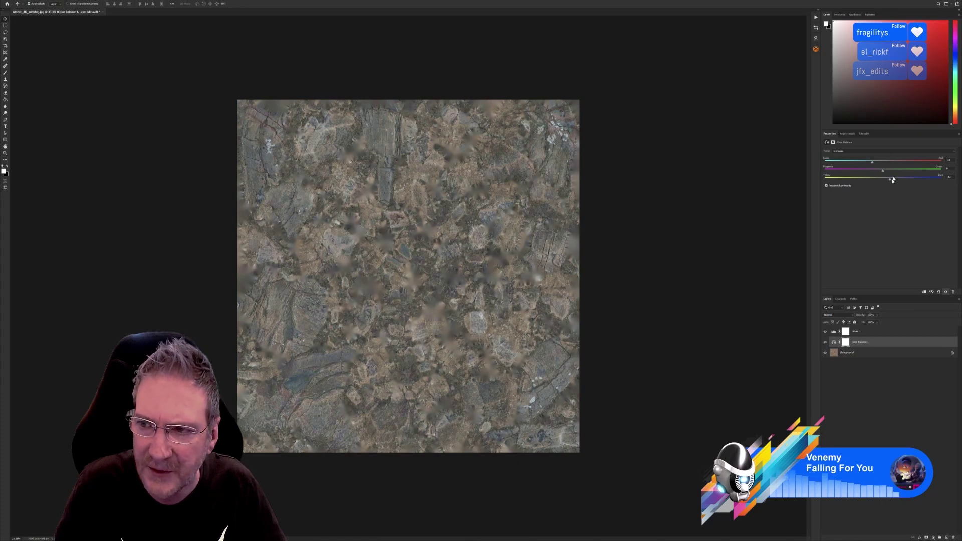
click(857, 151)
click(864, 155)
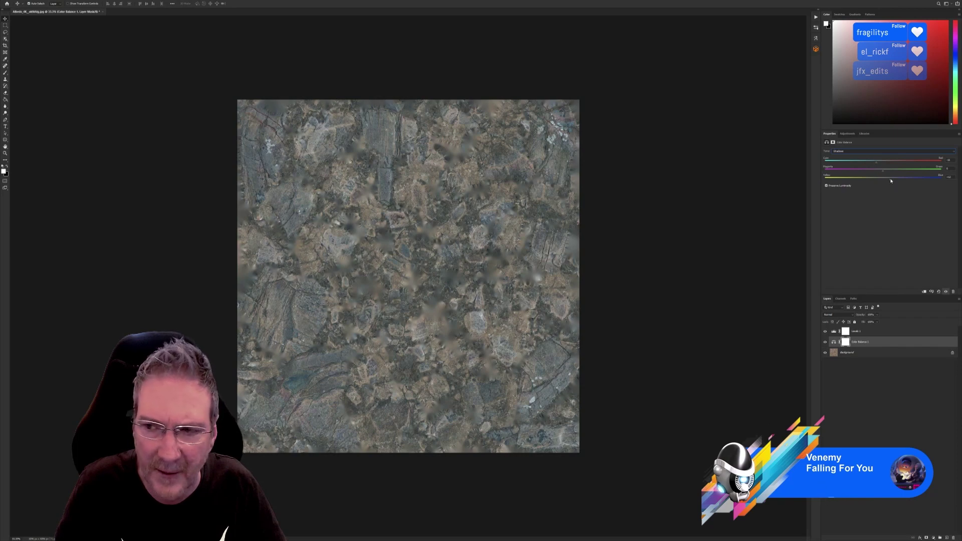
click(864, 151)
click(862, 166)
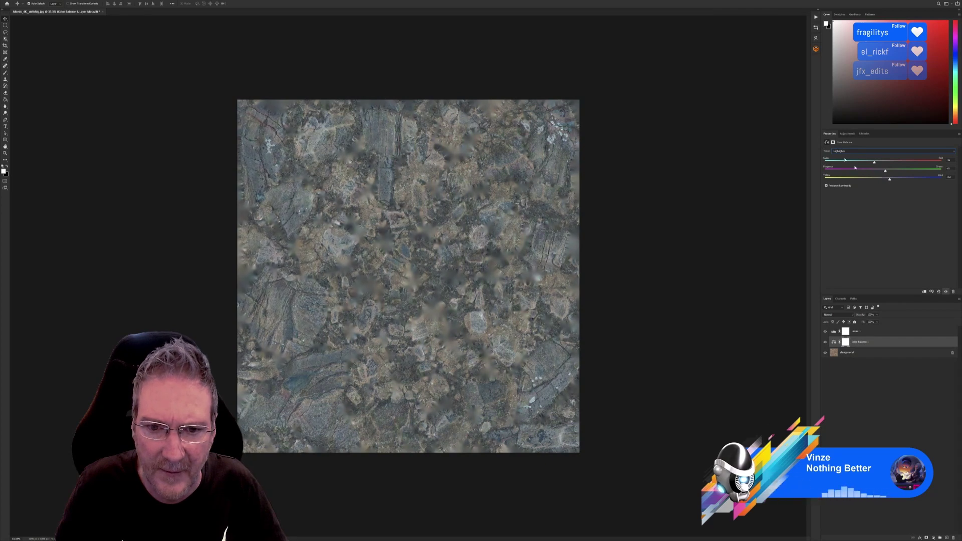
- Darken the rock texture slightly by lowering the midtone input of the Levels adjustment layer
click(9, 1)
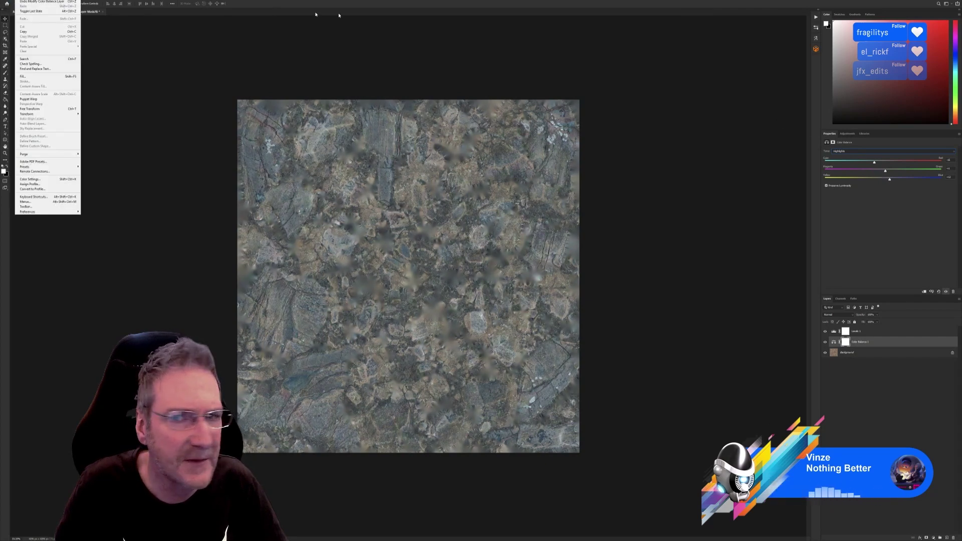
click(703, 0)
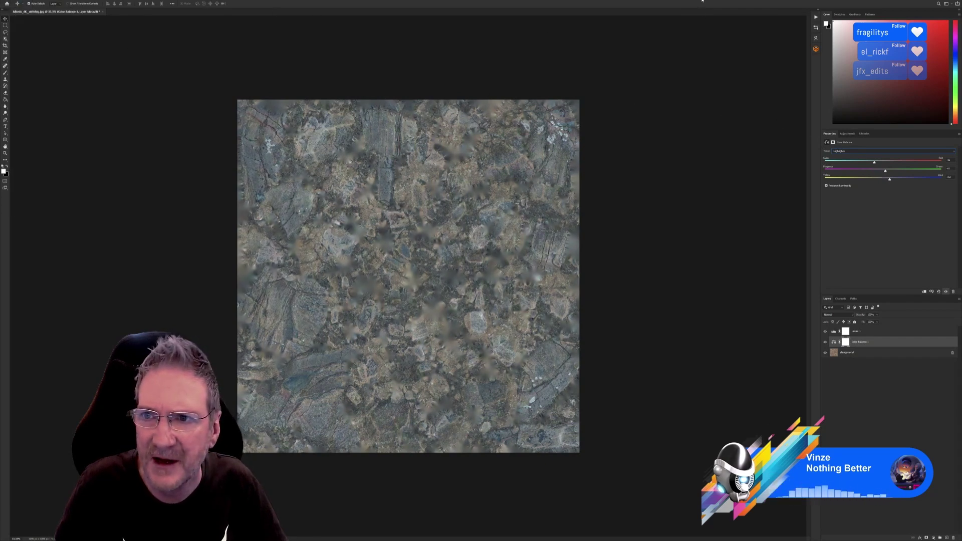
click(860, 332)
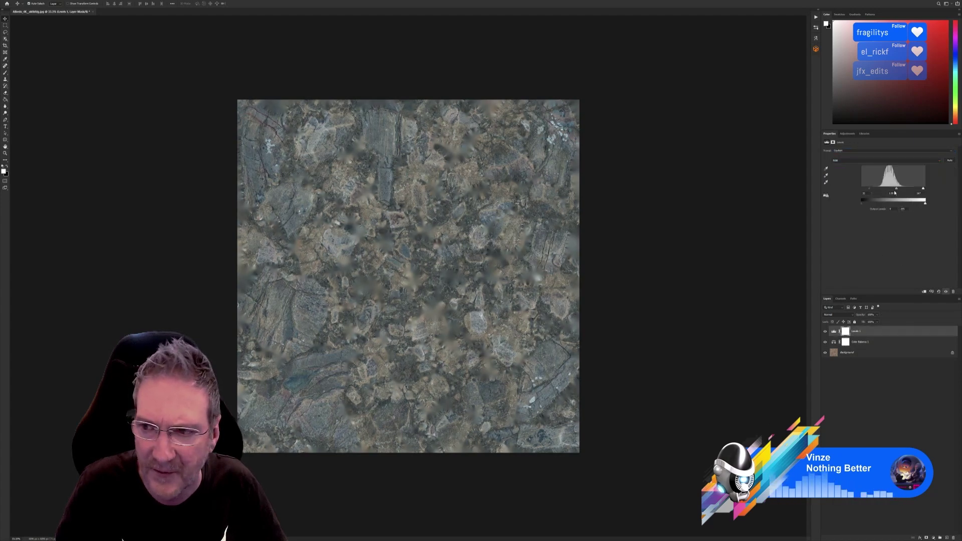
drag(896, 190, 898, 190)
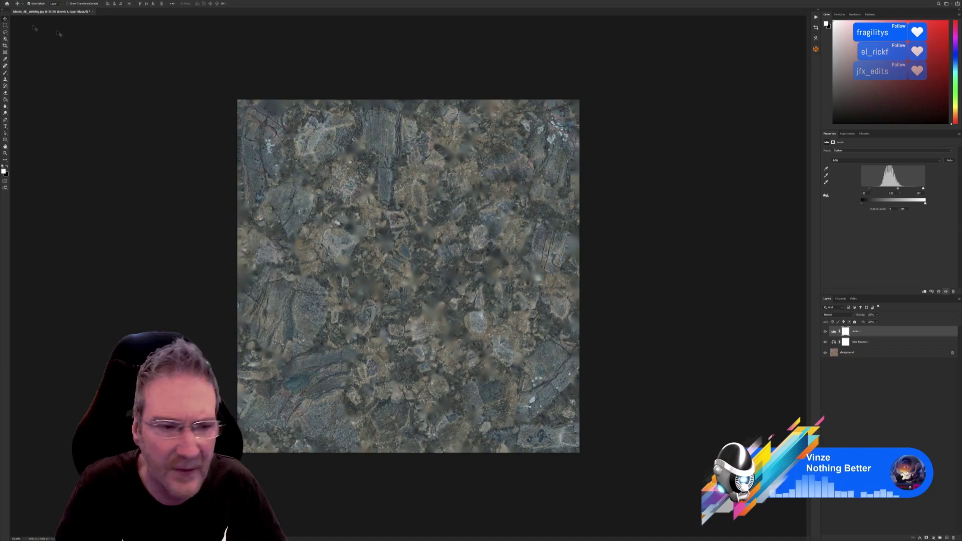
- Save the texture as a PNG over CentralRock.png with the large file size option, then minimise Photoshop
click(8, 1)
click(22, 58)
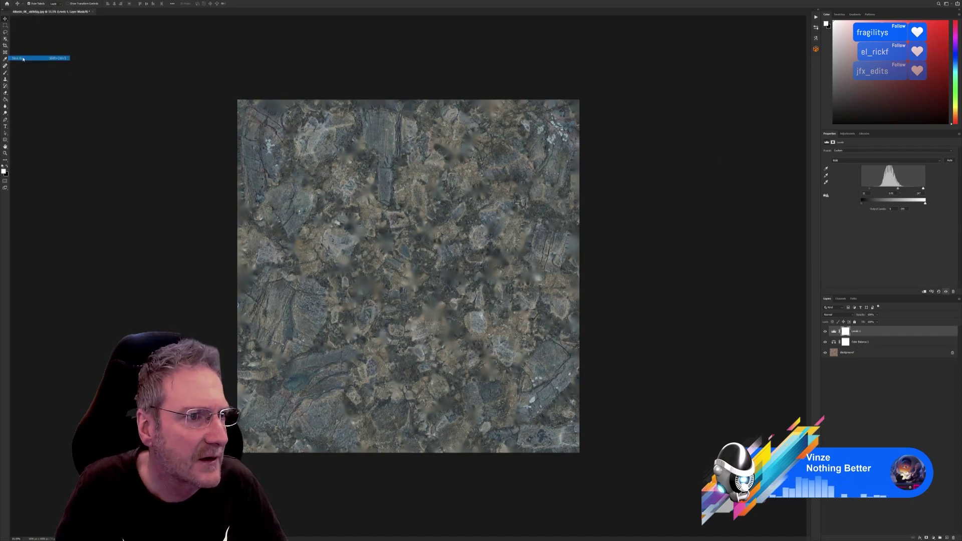
click(227, 416)
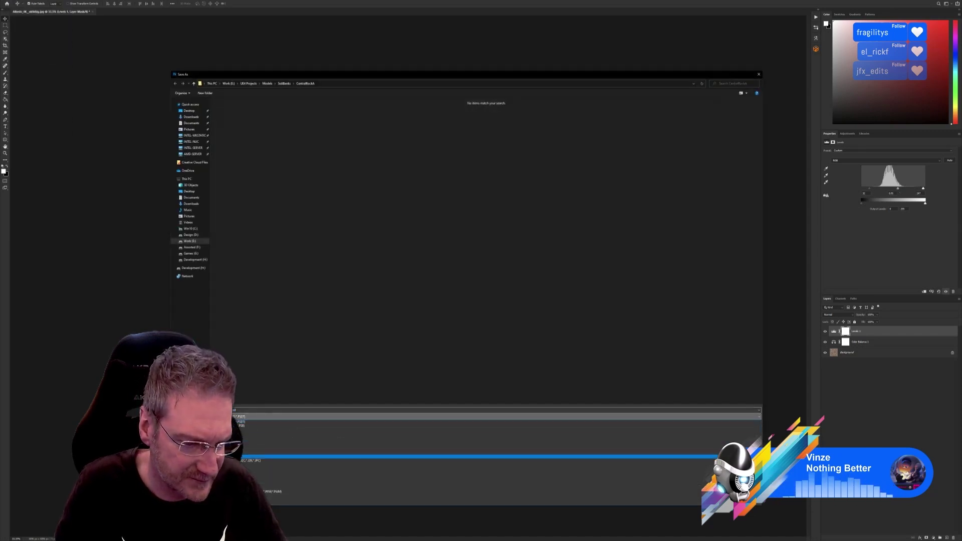
click(226, 488)
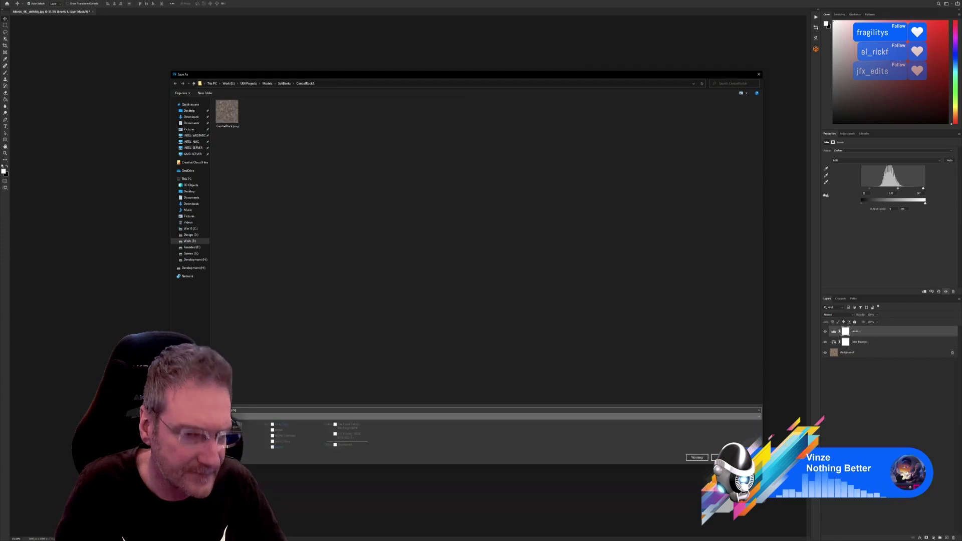
double_click(229, 126)
click(229, 99)
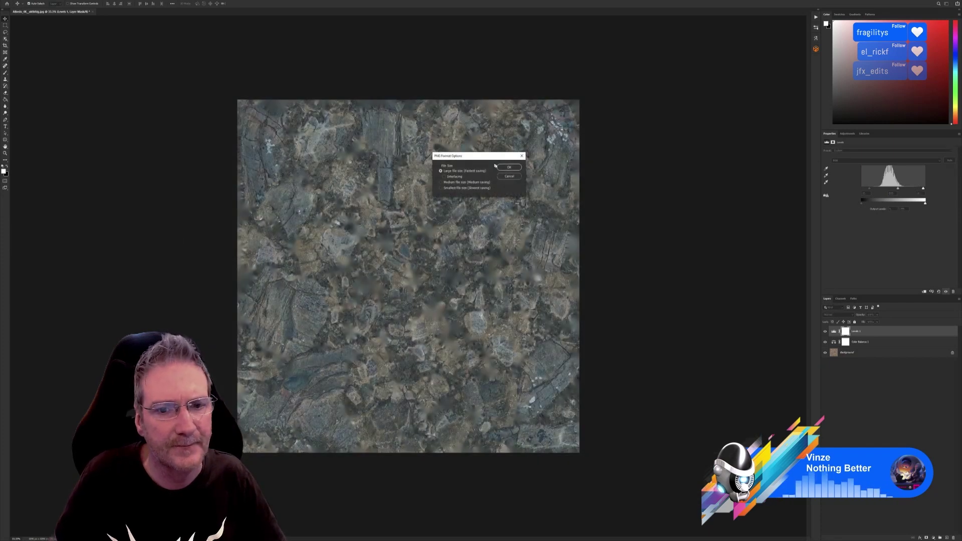
click(509, 168)
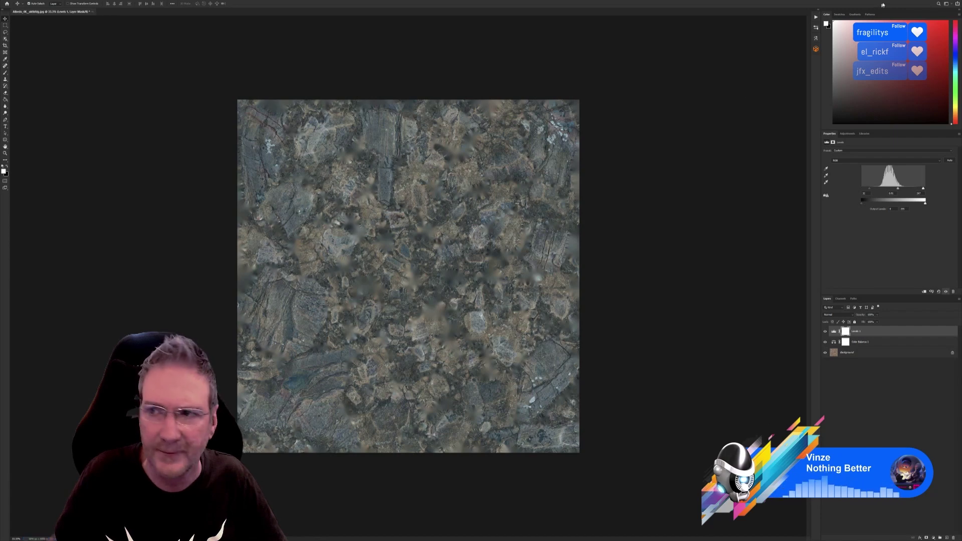
click(933, 1)
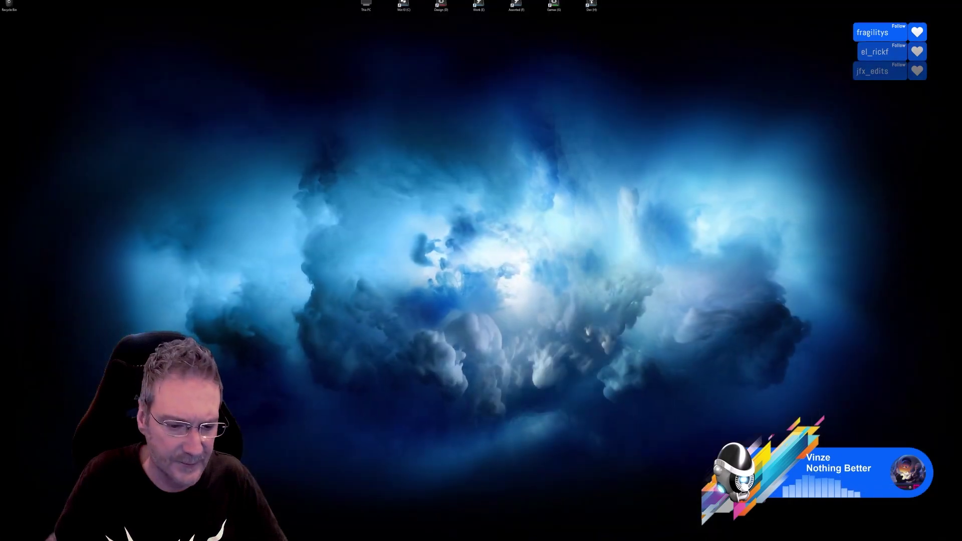
- Switch to Unreal Editor, locate the base colour texture used by the central rock's material in the content browser, and reimport it
click(458, 540)
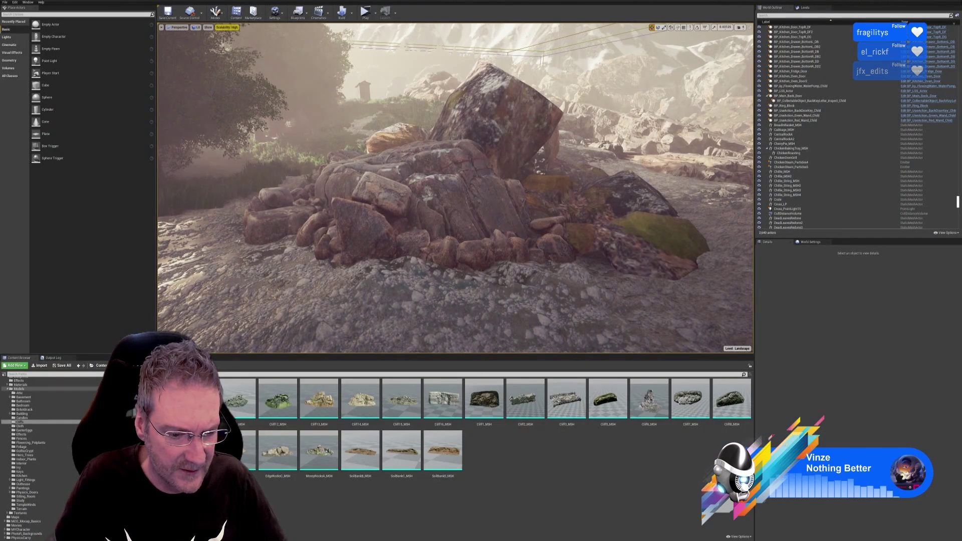
mouse_move(261, 540)
click(288, 525)
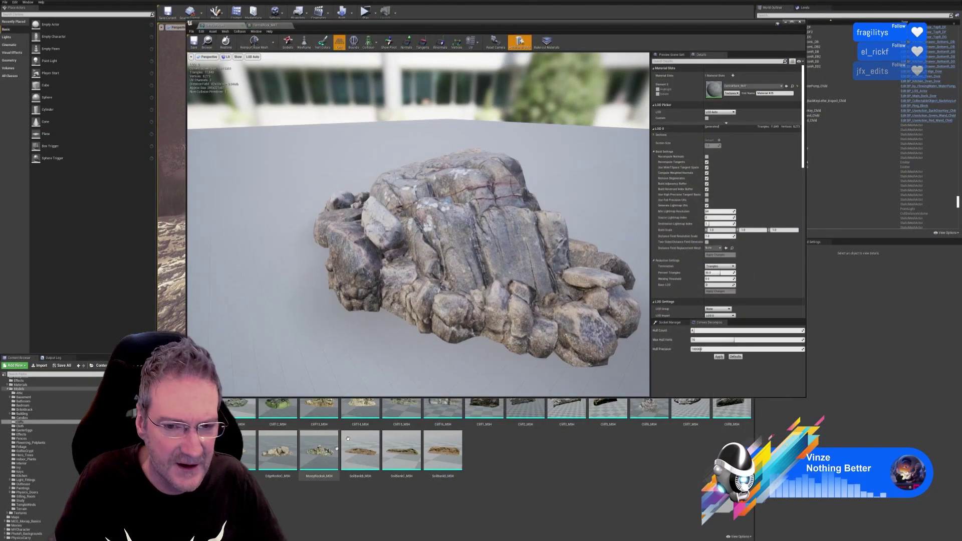
click(269, 26)
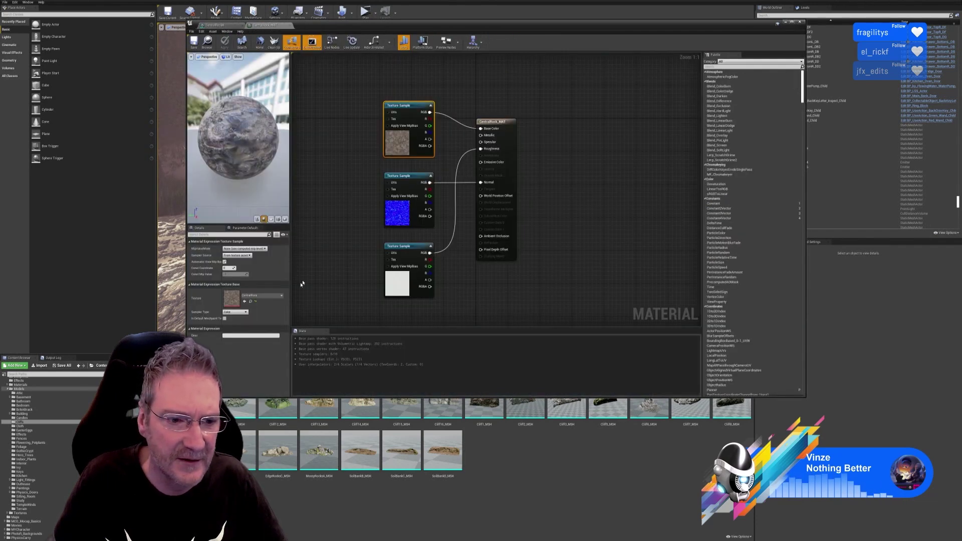
click(252, 302)
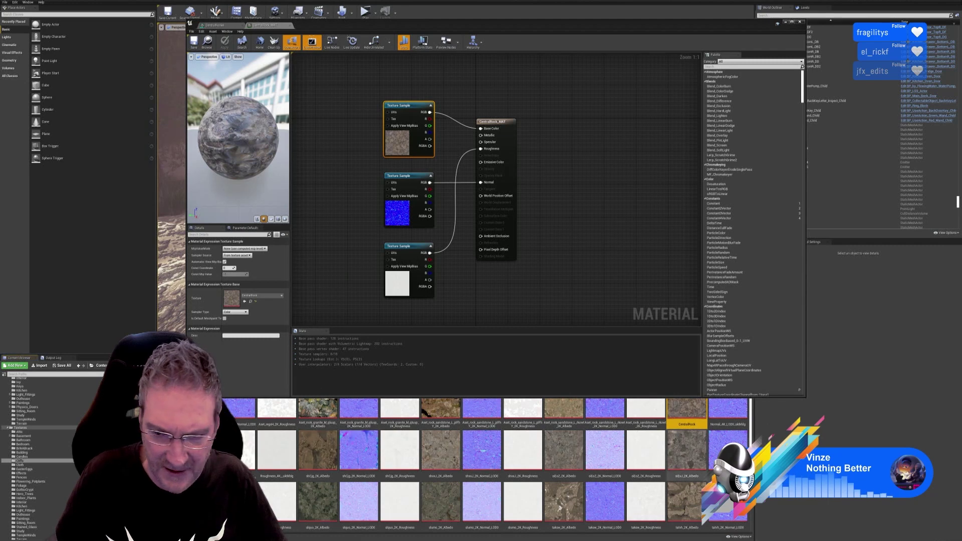
right_click(690, 414)
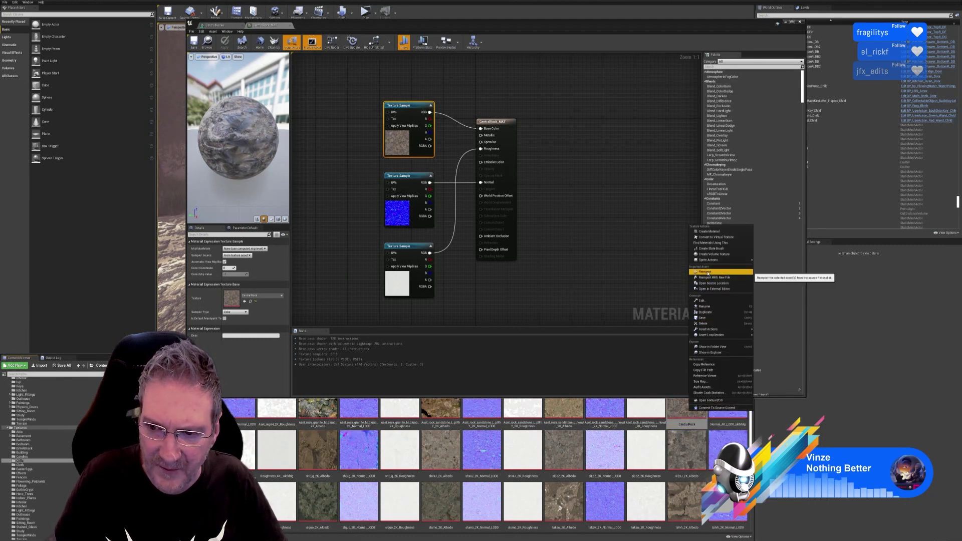
click(722, 276)
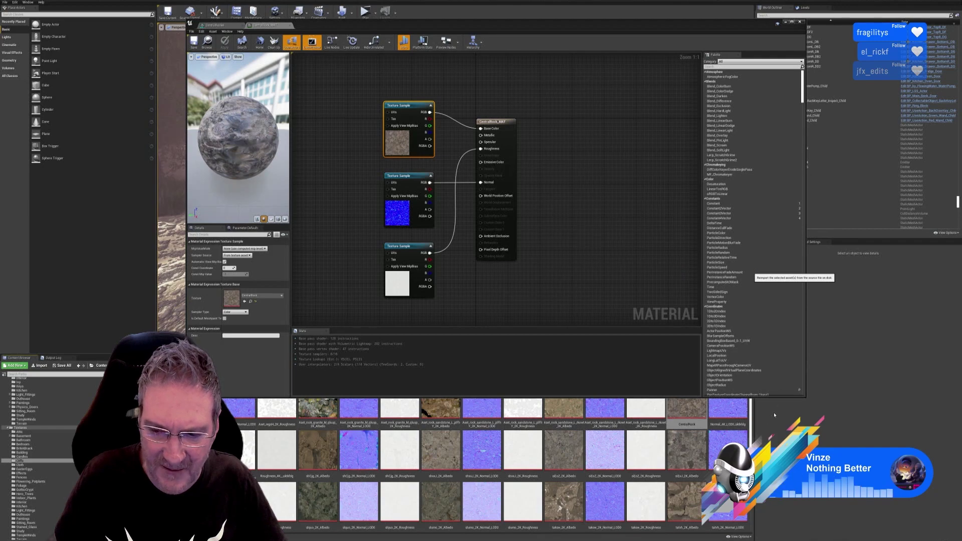
- Open the CentralRock texture, turn off Virtual Texture Streaming, and save the asset
double_click(687, 415)
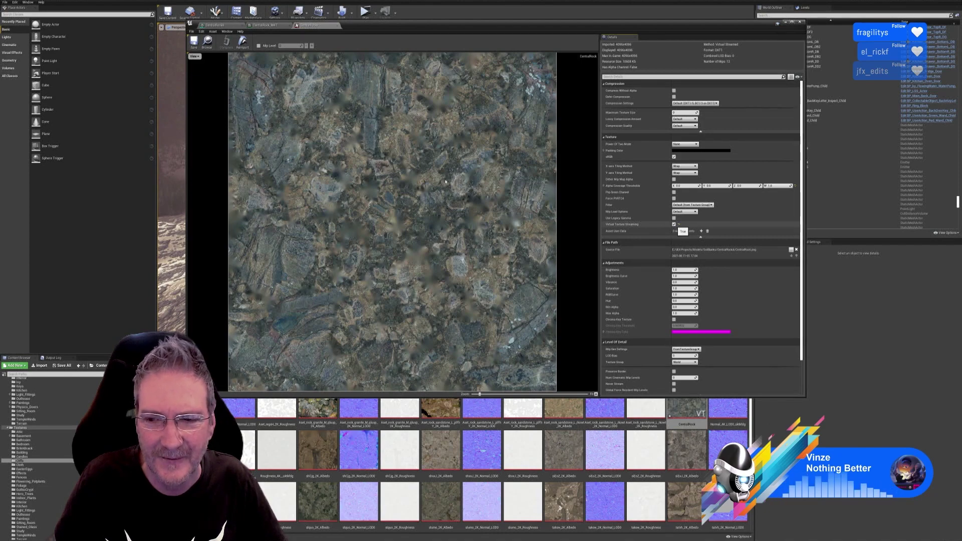
click(674, 225)
click(194, 44)
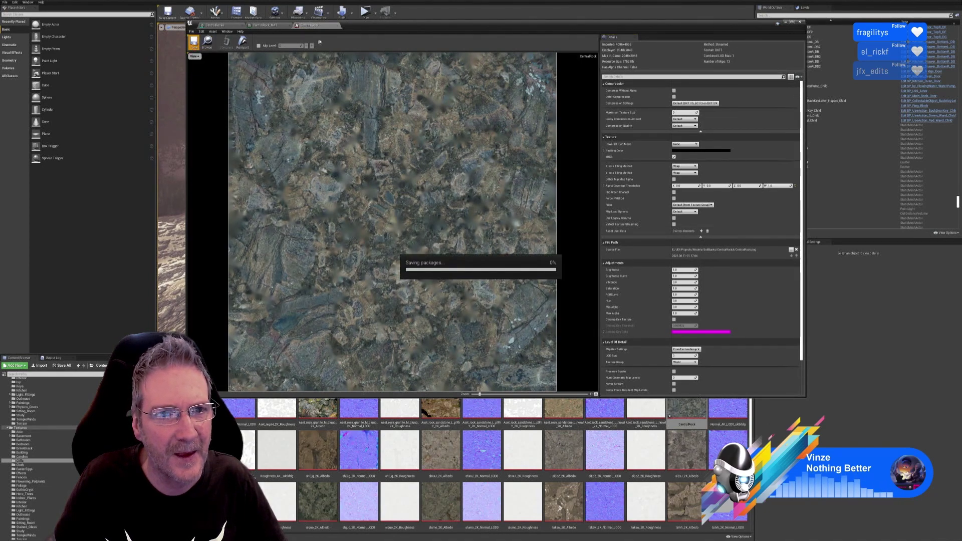
- Close the texture and mesh editors and examine the recoloured central rock in the level from several viewpoints
click(338, 25)
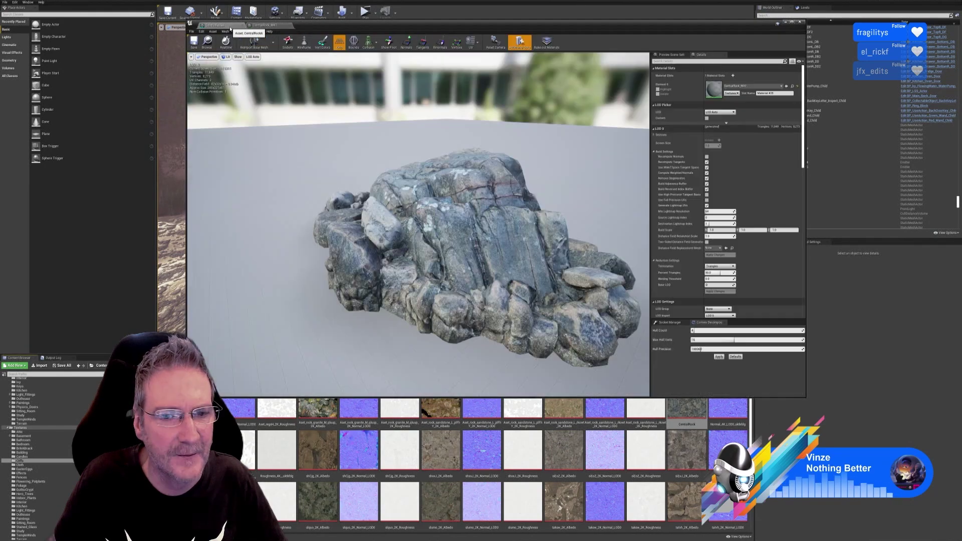
click(223, 25)
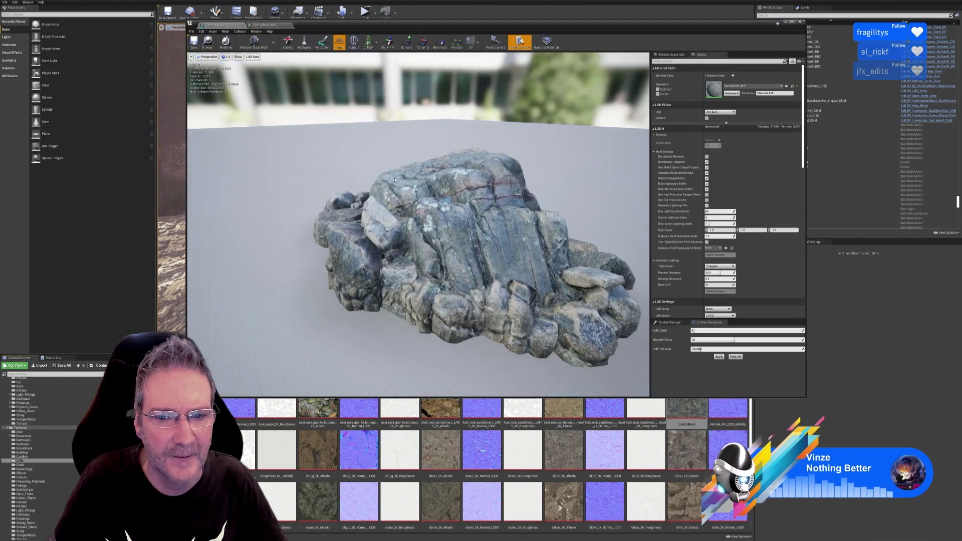
click(801, 22)
right_drag(483, 267, 496, 271)
key(a)
key(w)
mouse_move(456, 188)
right_down()
mouse_move(484, 190)
mouse_move(391, 193)
mouse_move(459, 193)
mouse_move(442, 196)
mouse_move(474, 183)
mouse_move(443, 180)
mouse_move(475, 198)
mouse_move(432, 187)
mouse_move(451, 185)
right_up()
key(d)
key(s)
key(a)
key(a)
key(e)
key(w)
key(d)
key(d)
key(w)
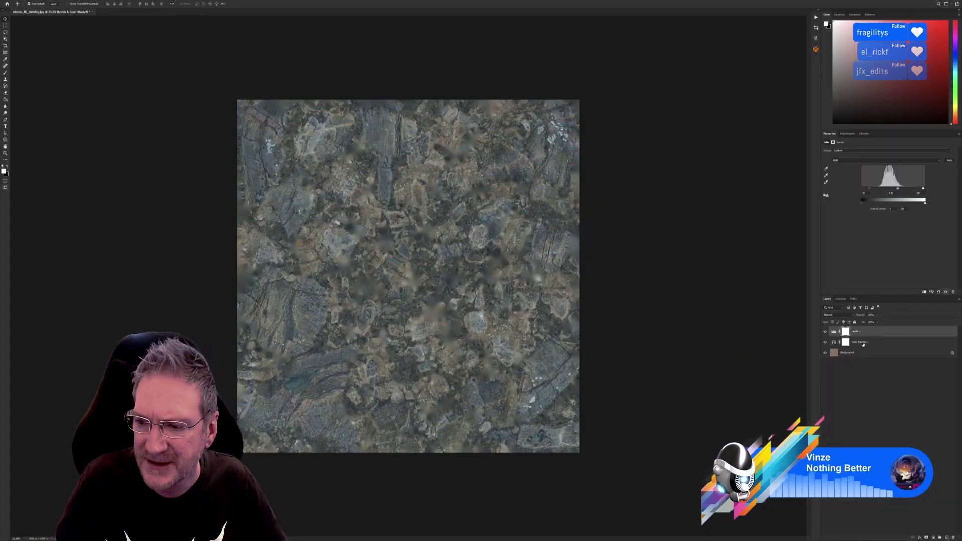
- In Photoshop, shift the Color Balance layer's shadows slightly back towards red and compare the texture with the rock in Unreal Editor
click(862, 342)
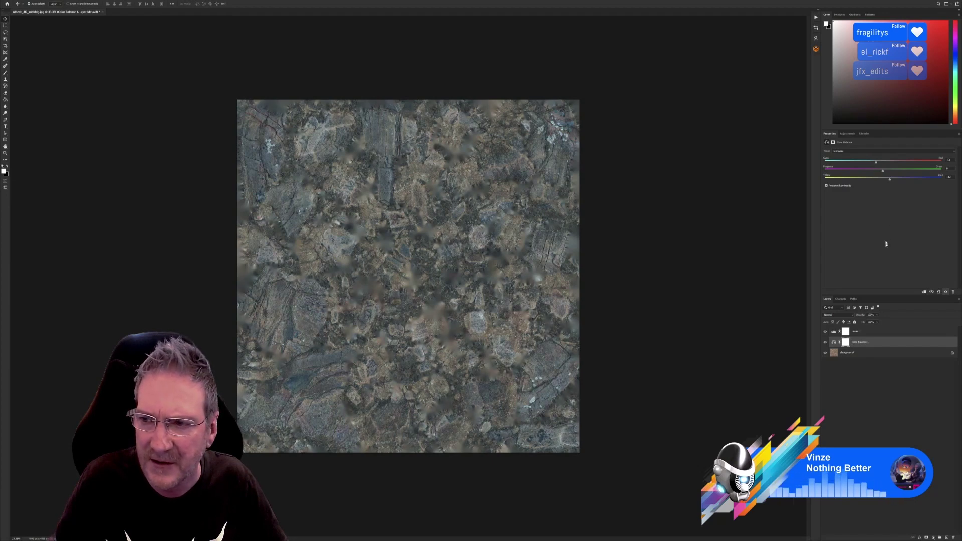
click(864, 152)
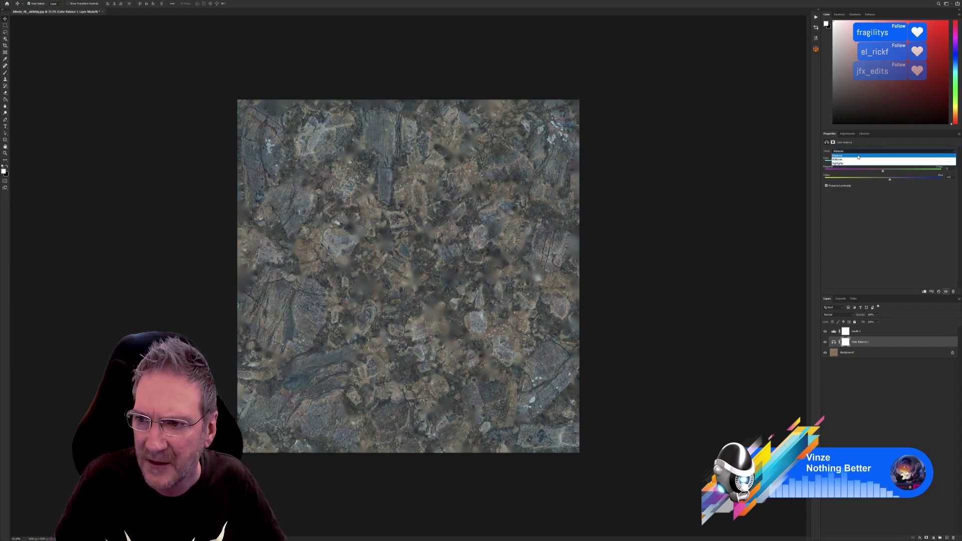
click(871, 155)
drag(878, 164, 880, 163)
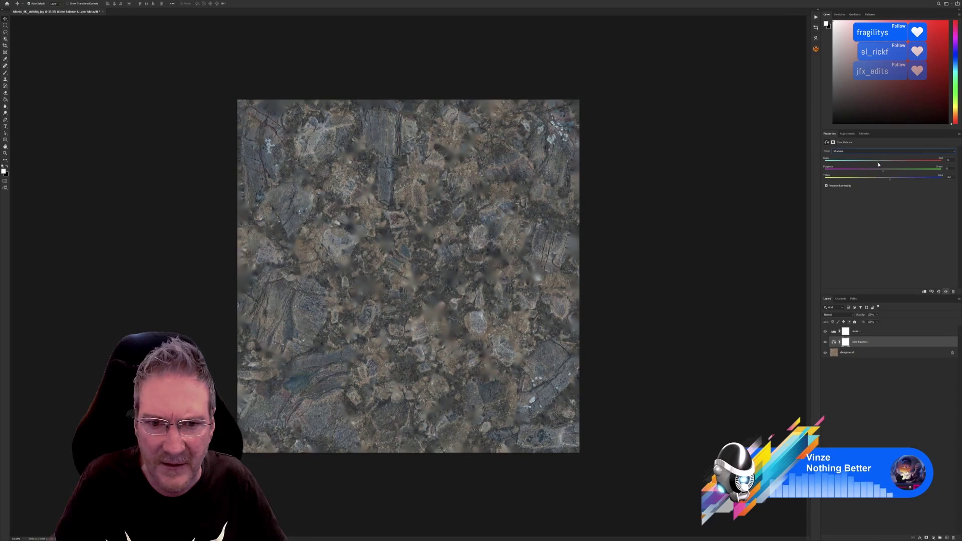
key(alt+Tab)
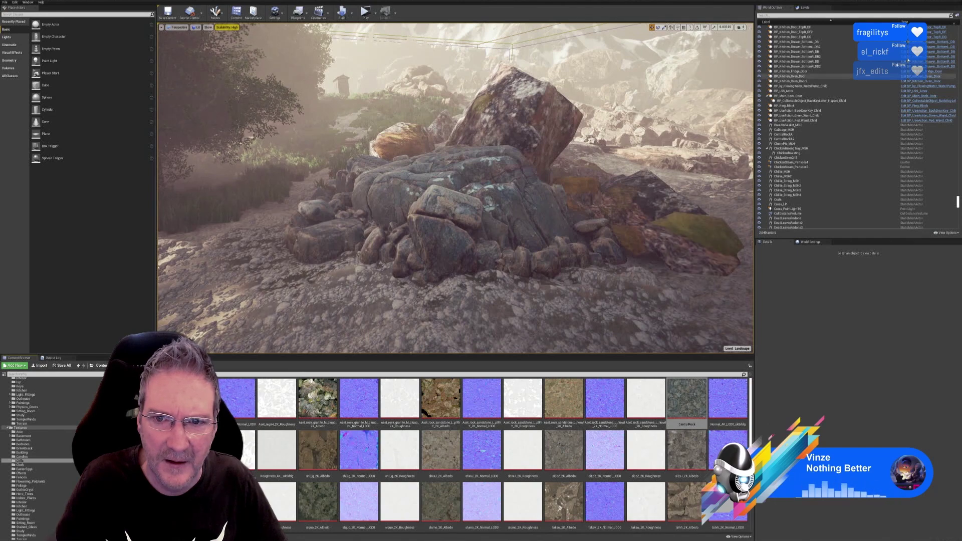
key(alt+Tab)
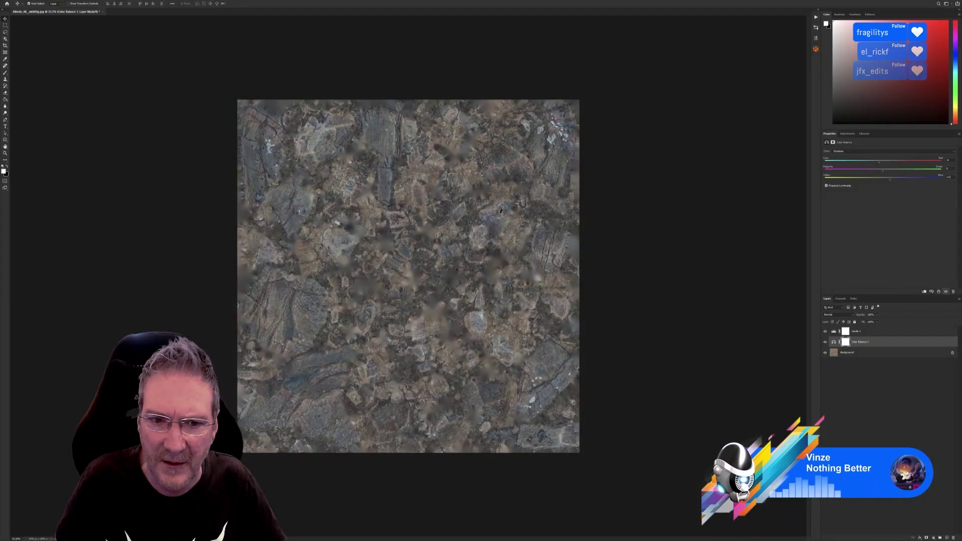
- Copy the merged rock texture and paste it as a new layer above the Levels adjustment
click(858, 333)
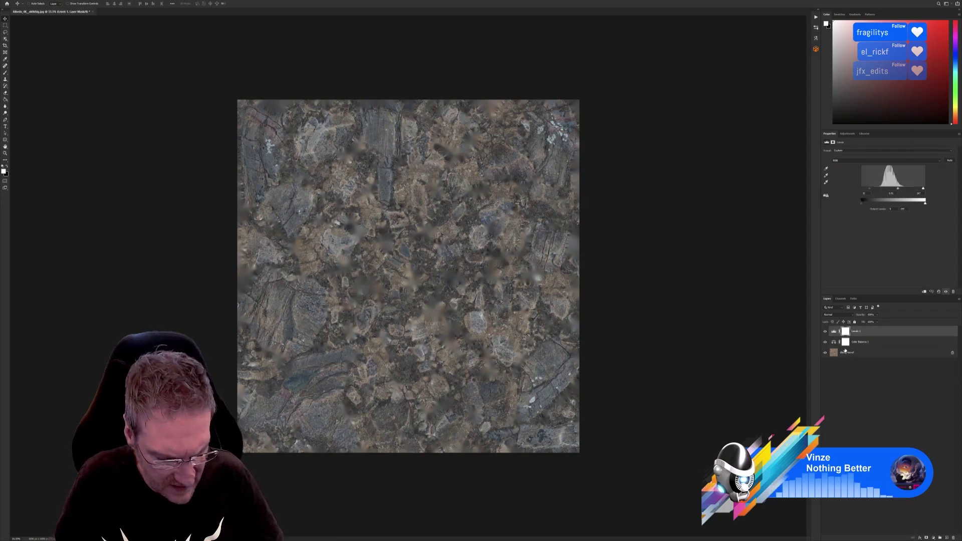
key(ctrl+a)
key(ctrl+shift+c)
key(ctrl+v)
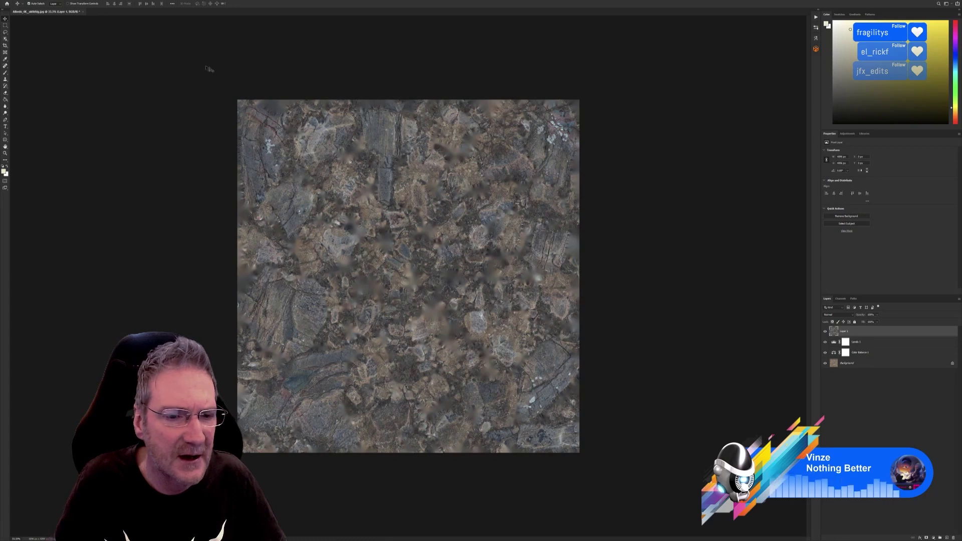
- Apply a Hue/Saturation adjustment to the pasted layer, shifting the hue to the negative side and reducing the saturation
click(36, 0)
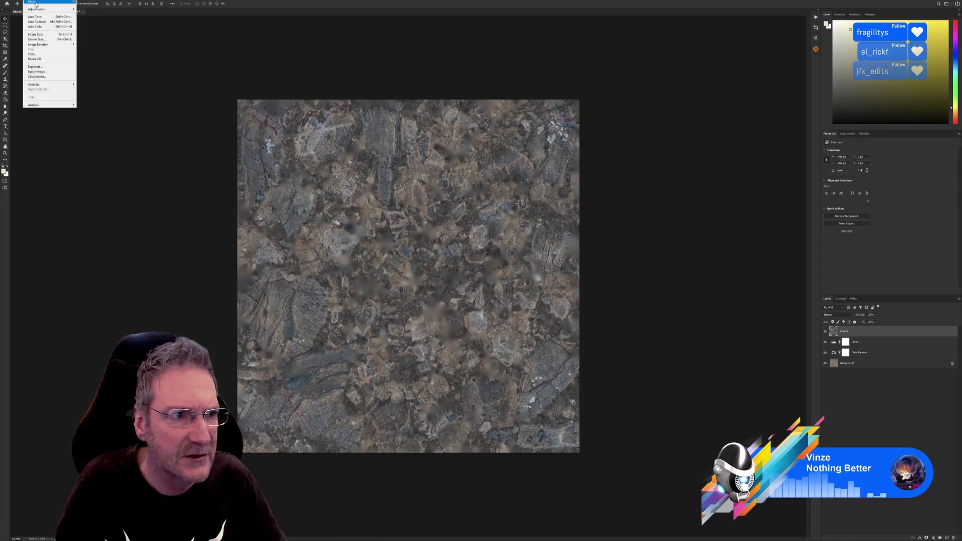
mouse_move(61, 12)
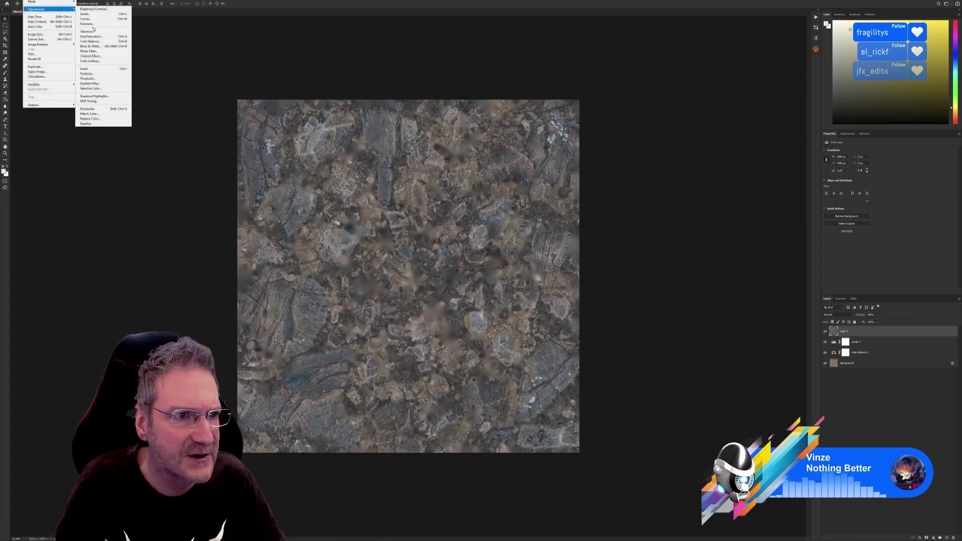
click(97, 37)
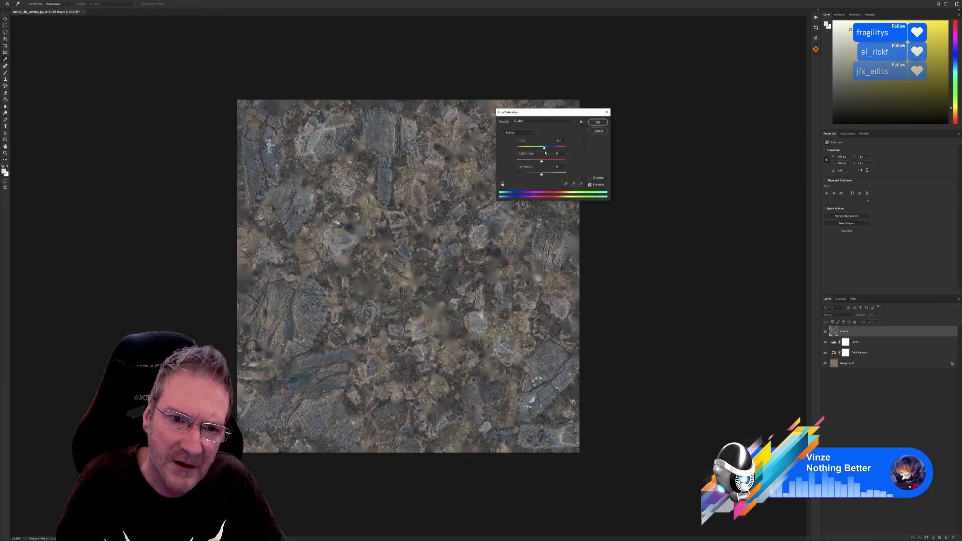
drag(546, 152, 536, 152)
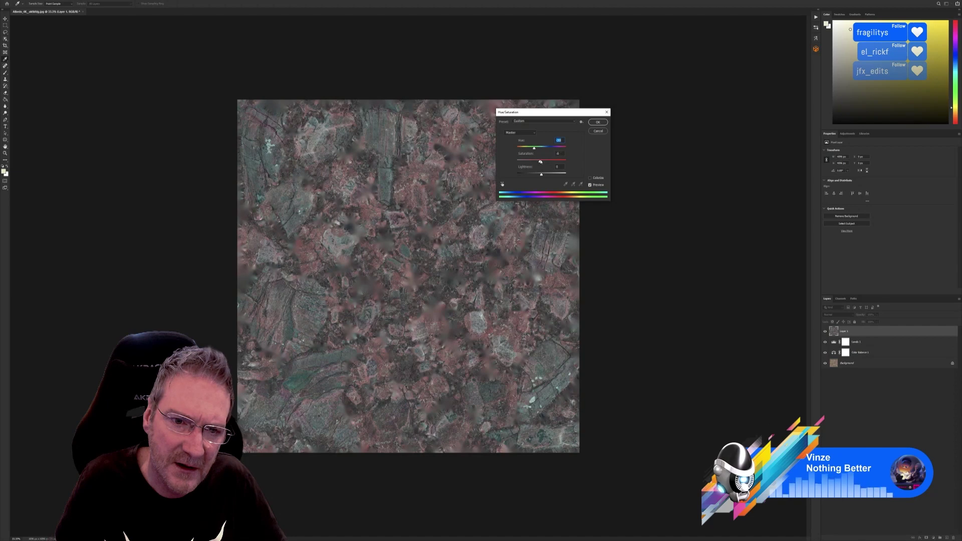
click(597, 123)
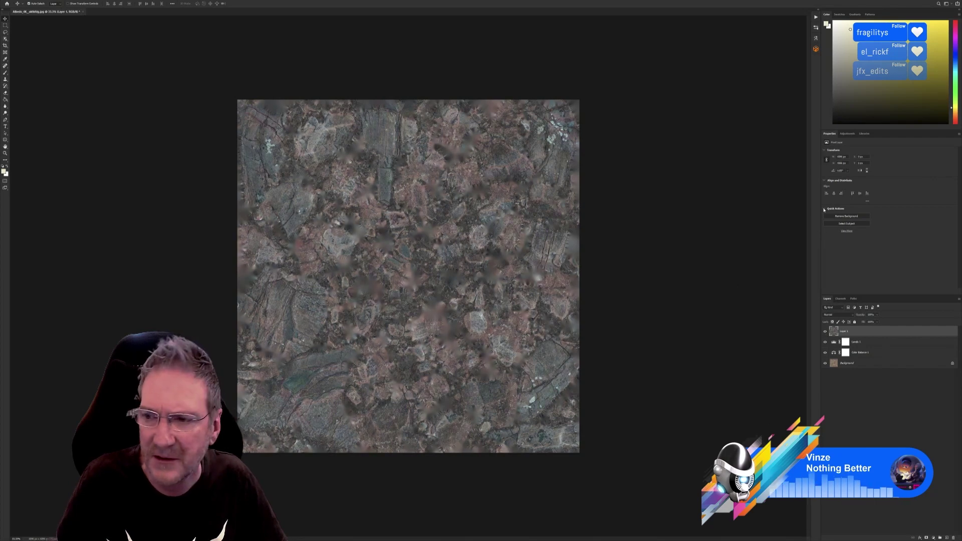
- Try successive blend modes on the pasted layer from Dissolve up to Overlay, comparing the texture with the layer hidden and shown
click(852, 315)
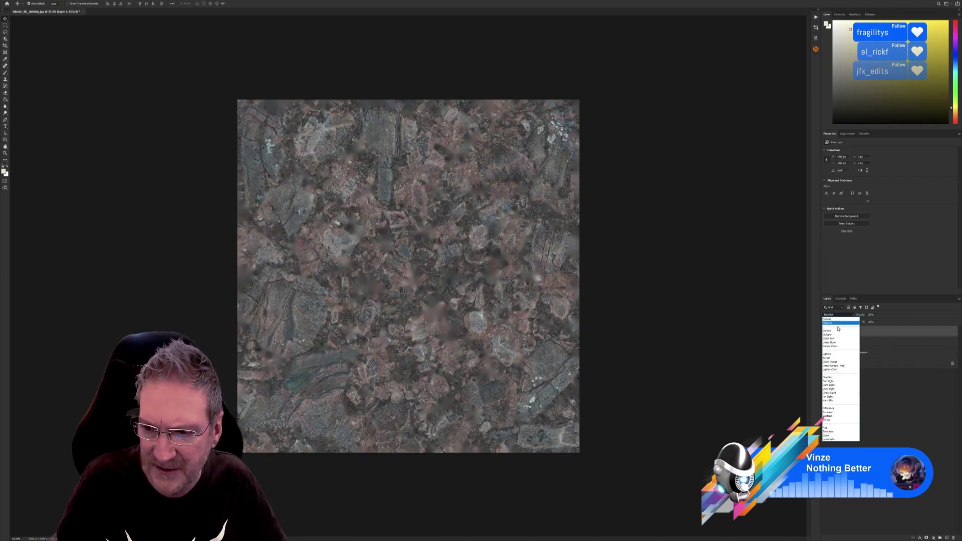
click(846, 323)
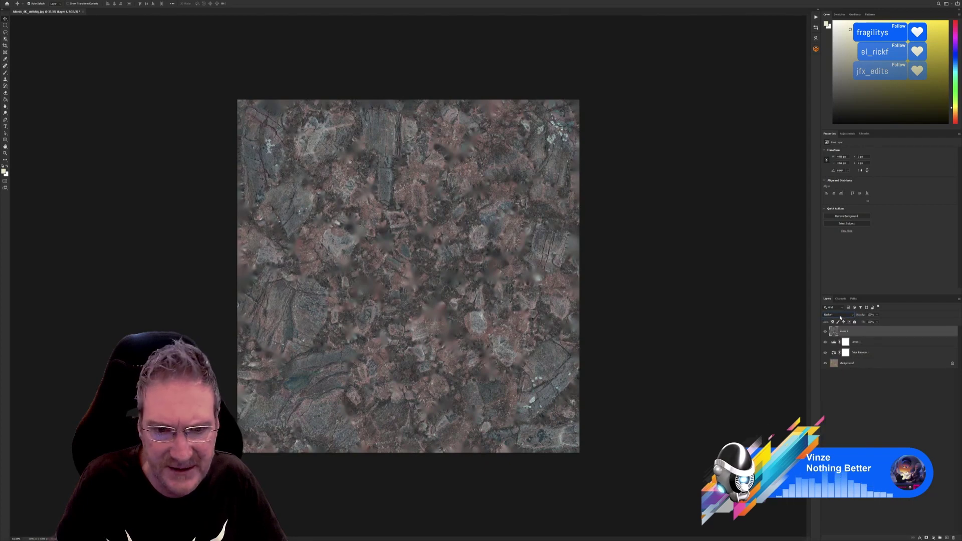
scroll(841, 318, down, 1)
scroll(842, 319, down, 1)
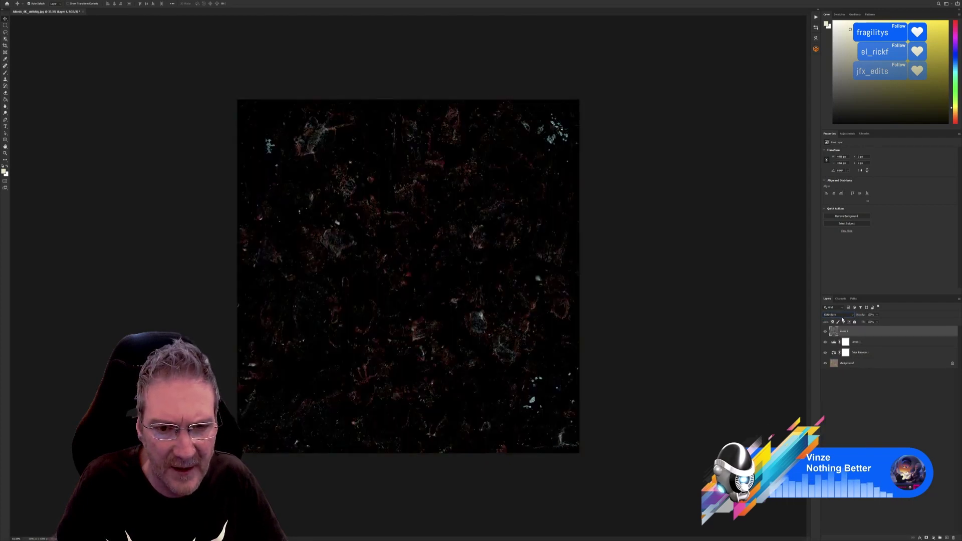
scroll(835, 317, down, 2)
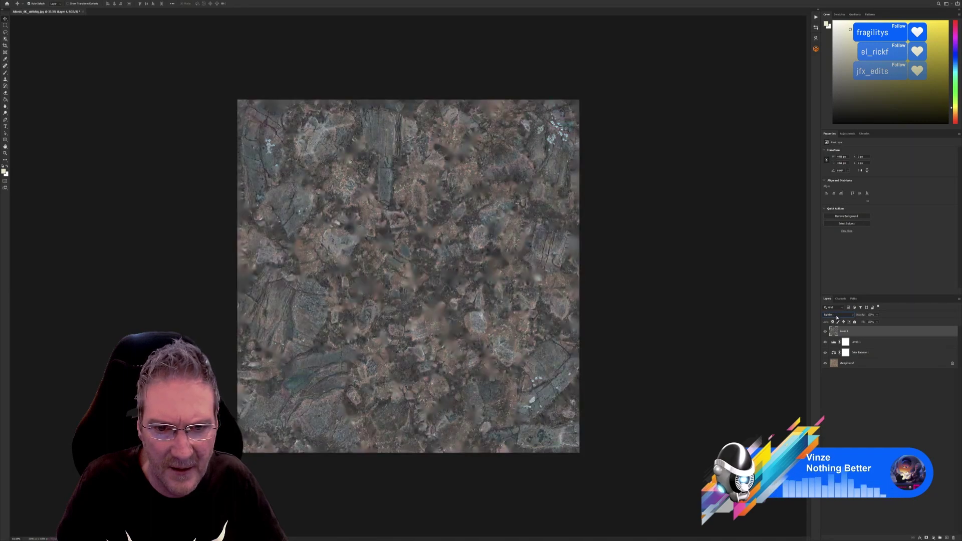
scroll(838, 318, down, 1)
scroll(837, 318, up, 1)
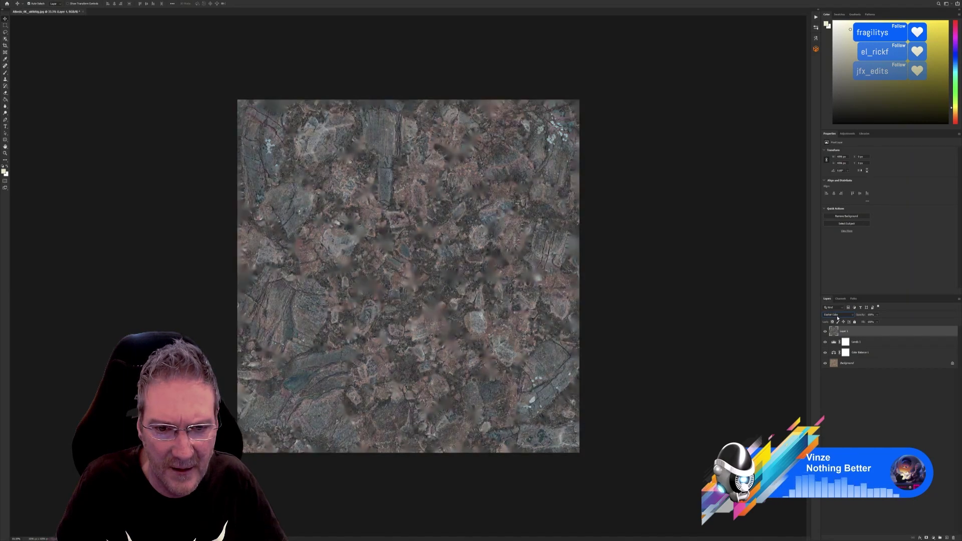
scroll(838, 318, down, 2)
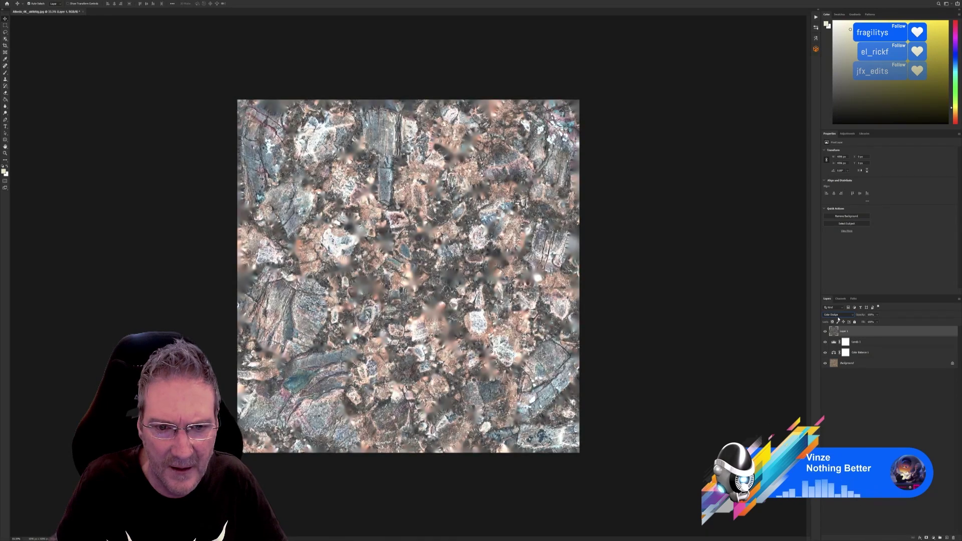
scroll(838, 319, down, 3)
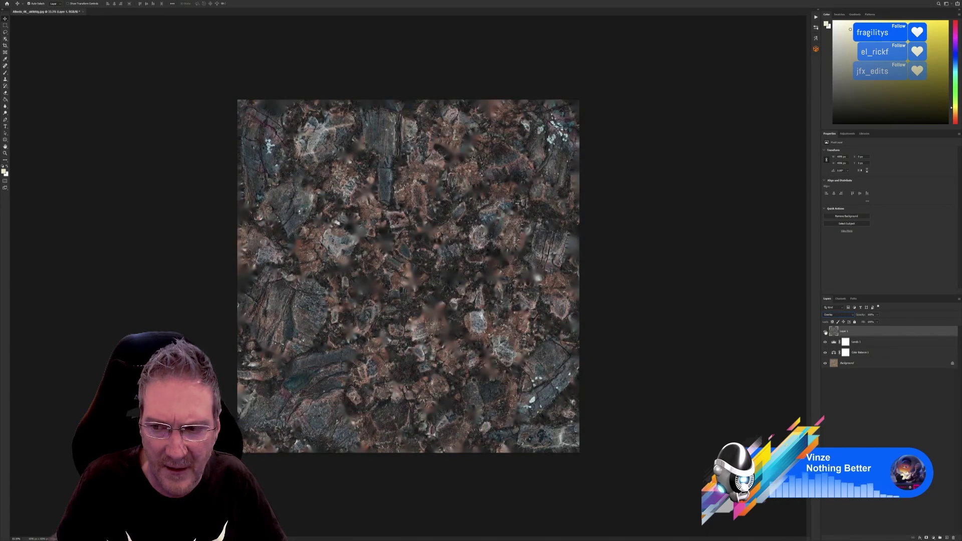
click(826, 332)
click(826, 332)
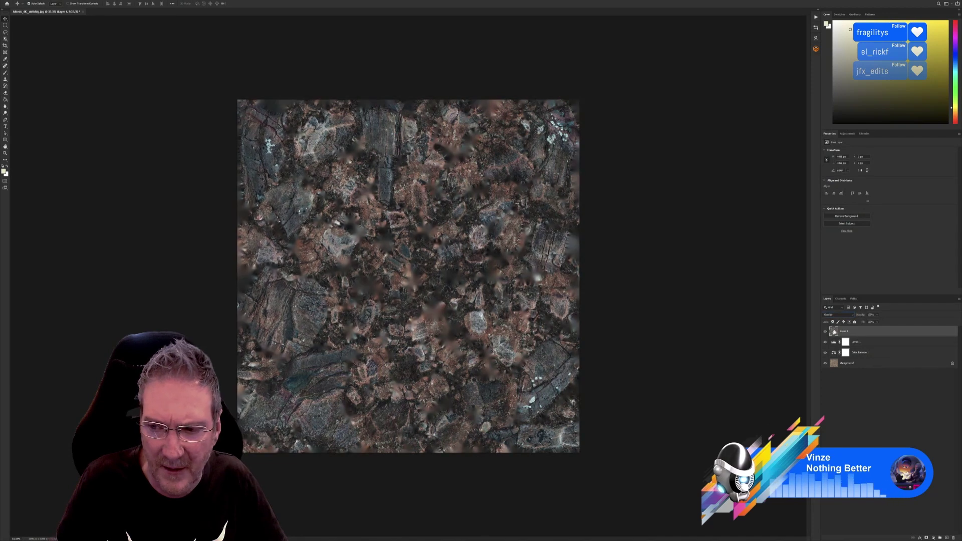
- Set the pasted layer's blend mode to Soft Light and toggle its visibility to compare the effect
click(835, 315)
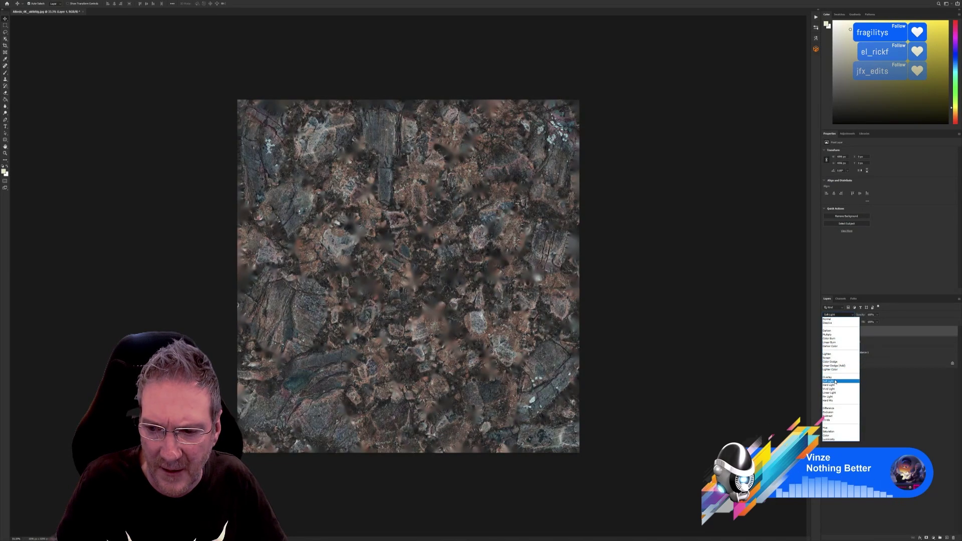
click(836, 371)
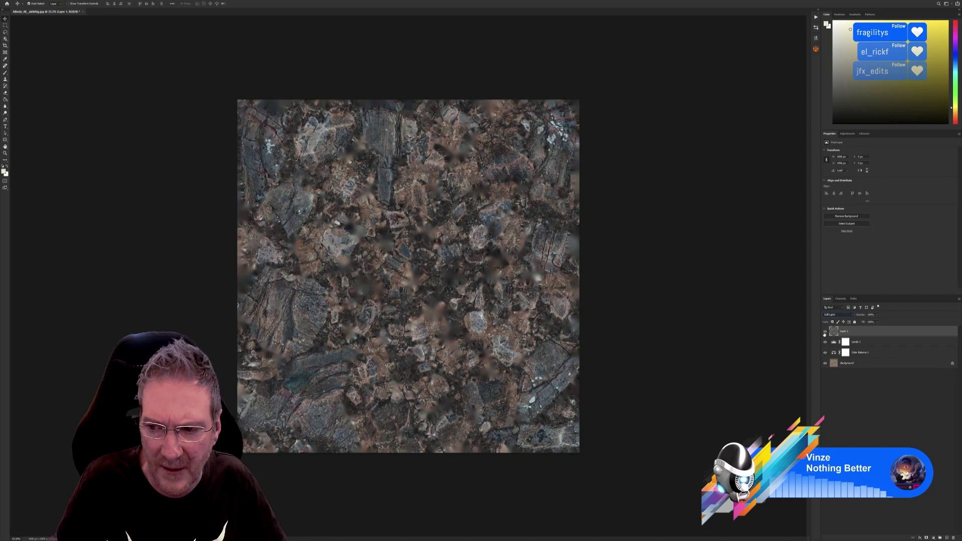
click(826, 332)
click(826, 332)
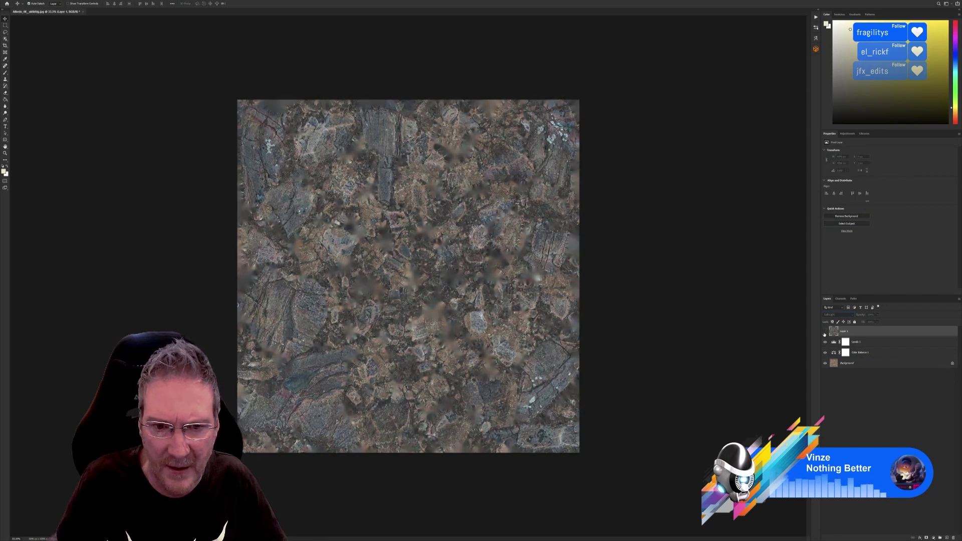
click(826, 332)
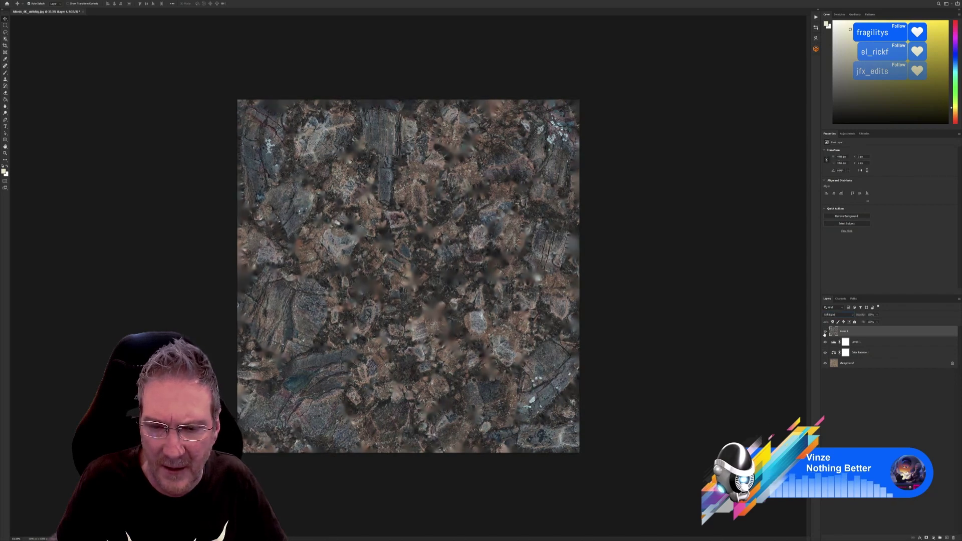
- Erase patches of the pasted Soft Light layer with a much larger Eraser brush, toggling the layer's visibility to compare the colours
click(826, 332)
click(825, 332)
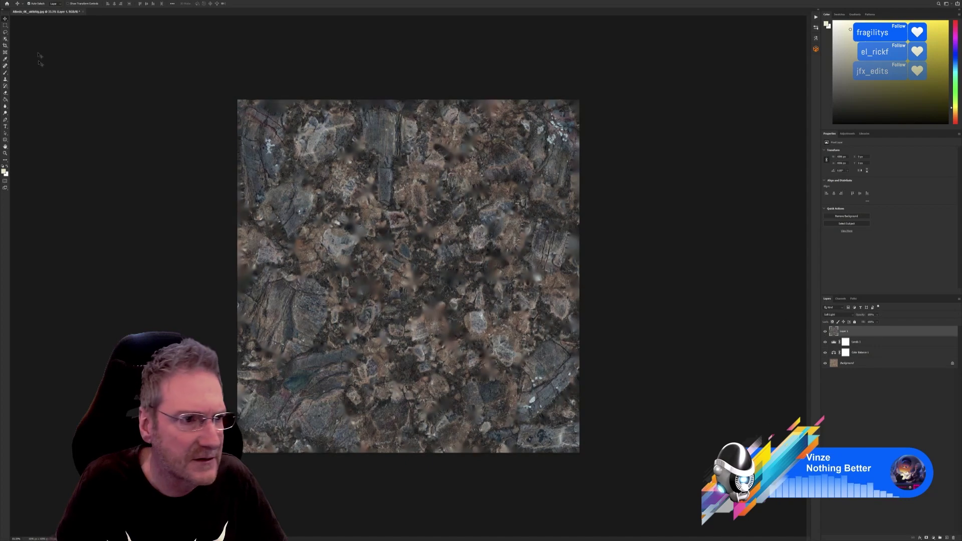
key(e)
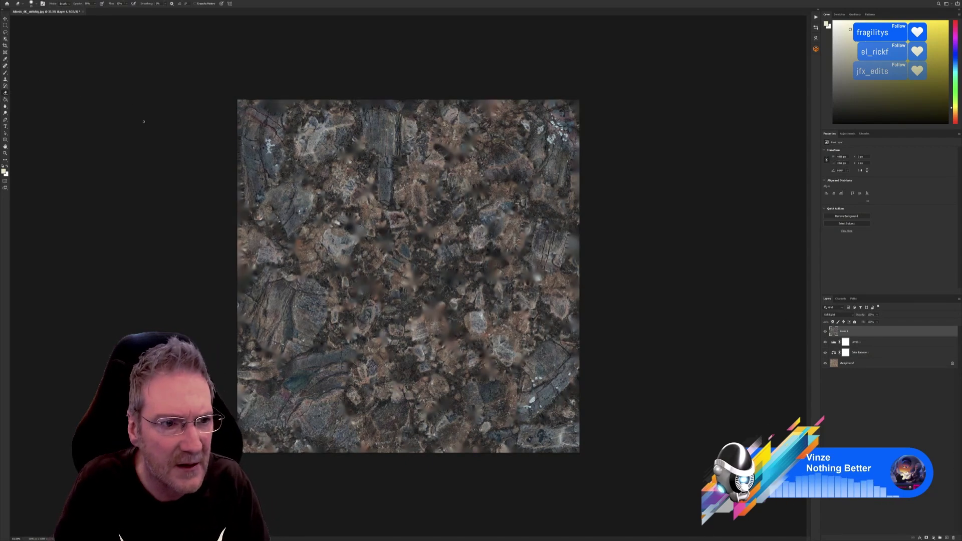
key(bracketright)
key(bracketright)
key(bracketright)
key(bracketright)
key(bracketright)
key(bracketright)
key(bracketright)
key(bracketright)
key(bracketright)
key(bracketright)
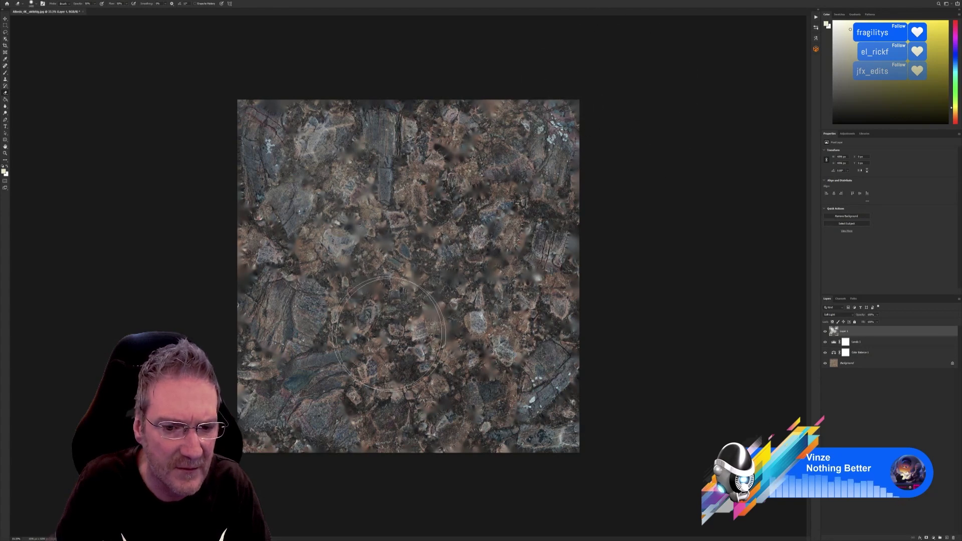
click(825, 332)
click(826, 332)
click(825, 332)
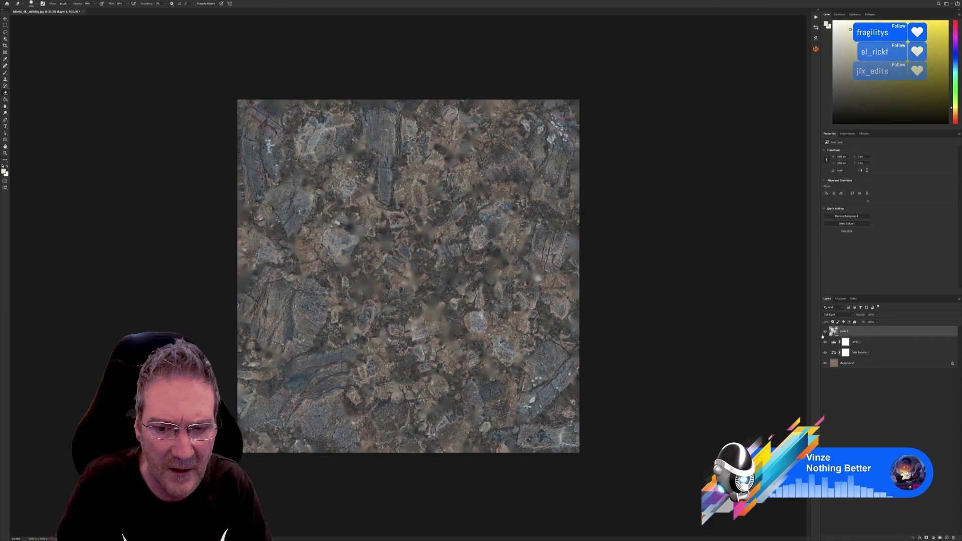
click(825, 332)
- Save the adjusted texture as a PNG with the large file size option, replacing the existing central rock image
click(8, 0)
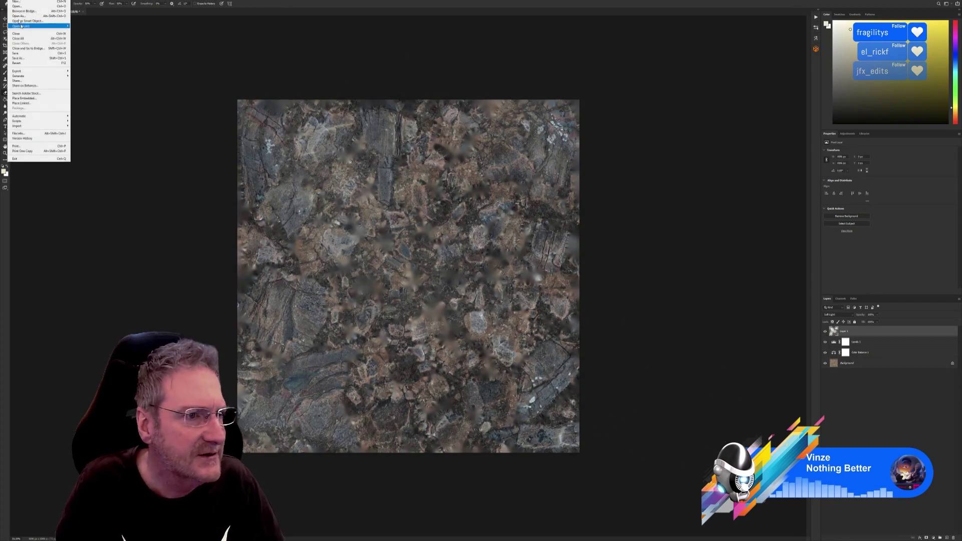
click(21, 58)
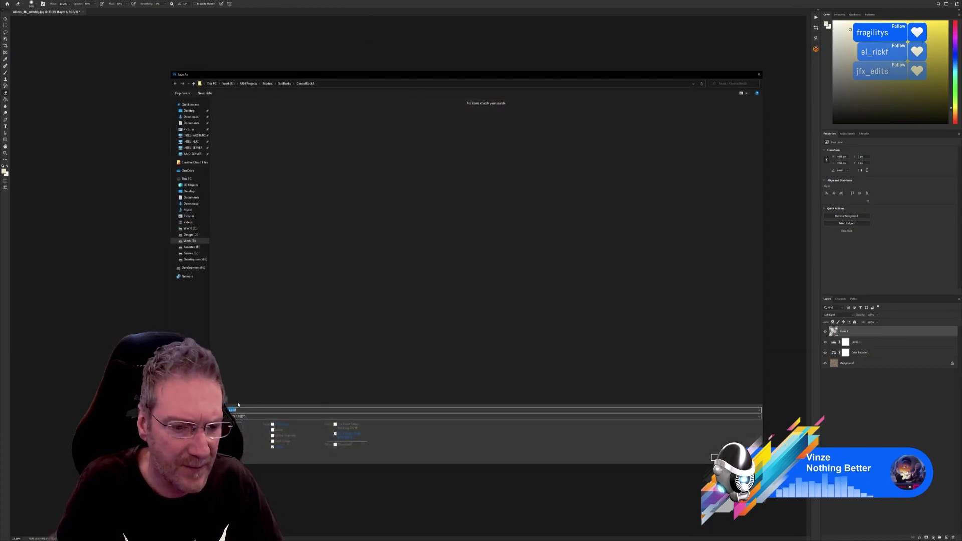
click(235, 416)
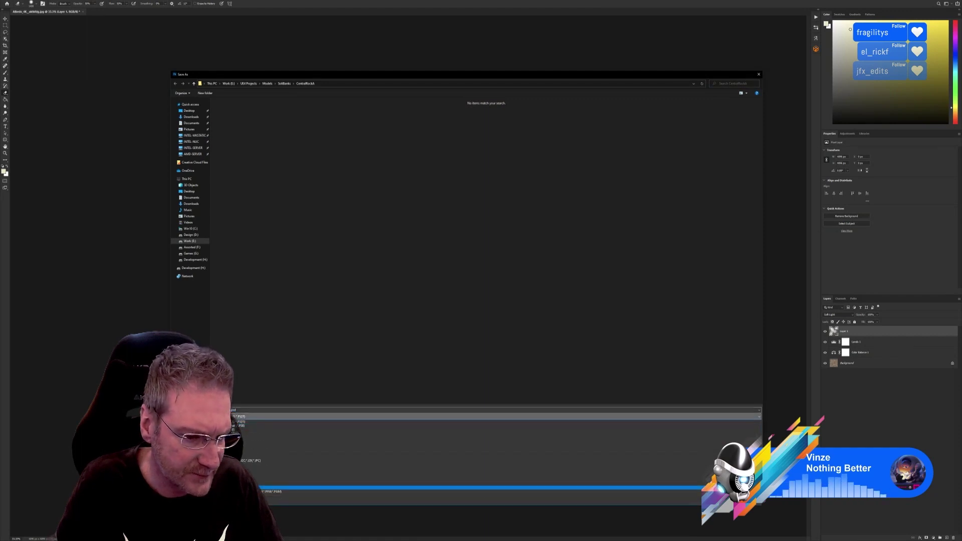
click(246, 488)
double_click(233, 113)
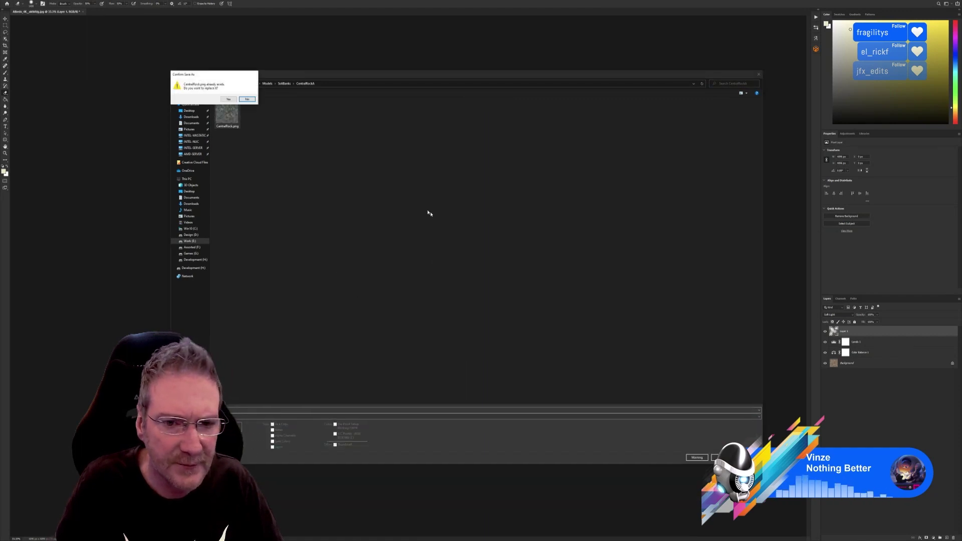
click(228, 99)
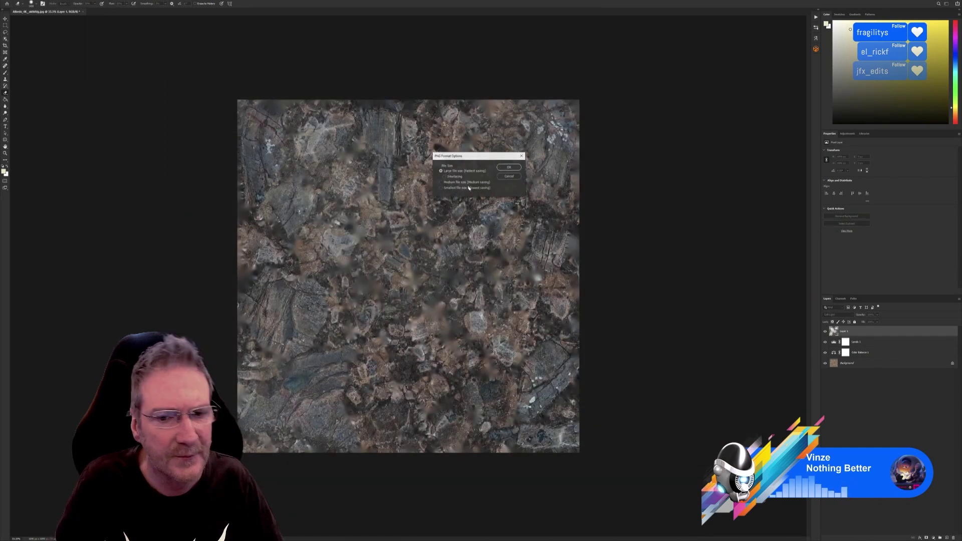
click(509, 167)
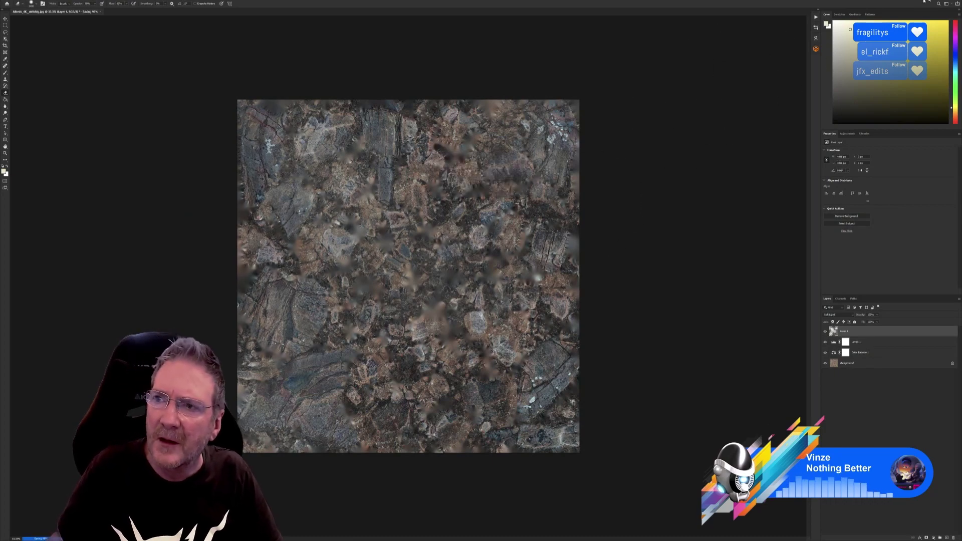
- Switch to Unreal Editor and reimport the CentralRock texture from its source file
key(super+d)
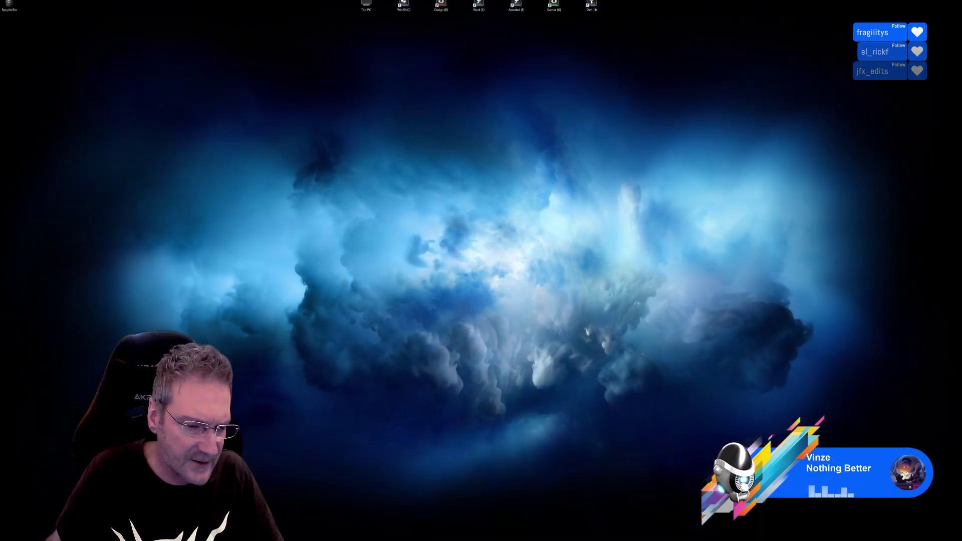
key(alt+Tab)
click(675, 392)
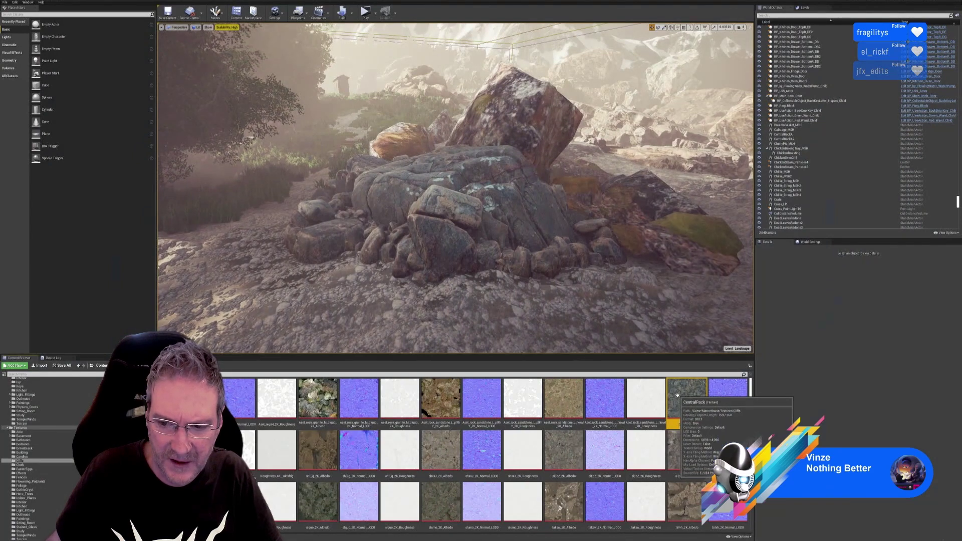
right_click(678, 396)
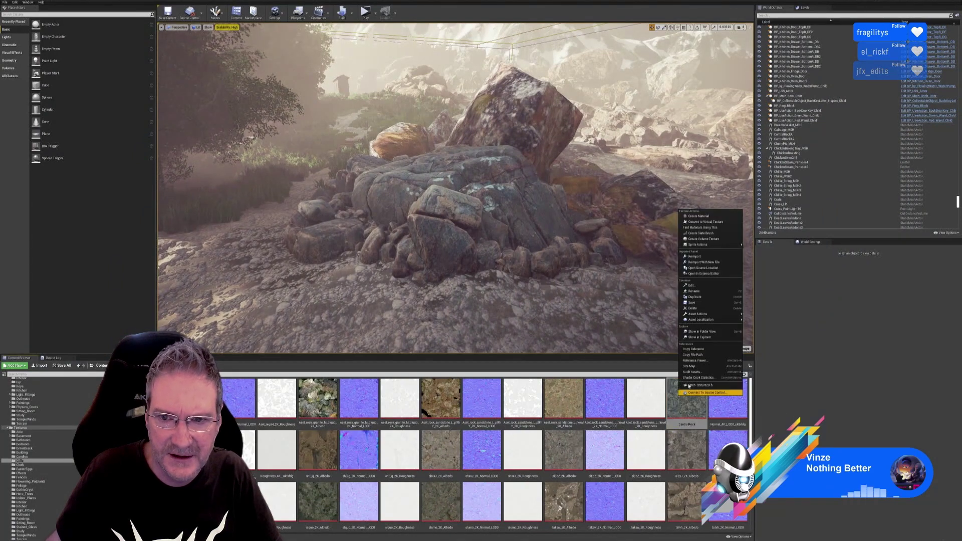
click(701, 257)
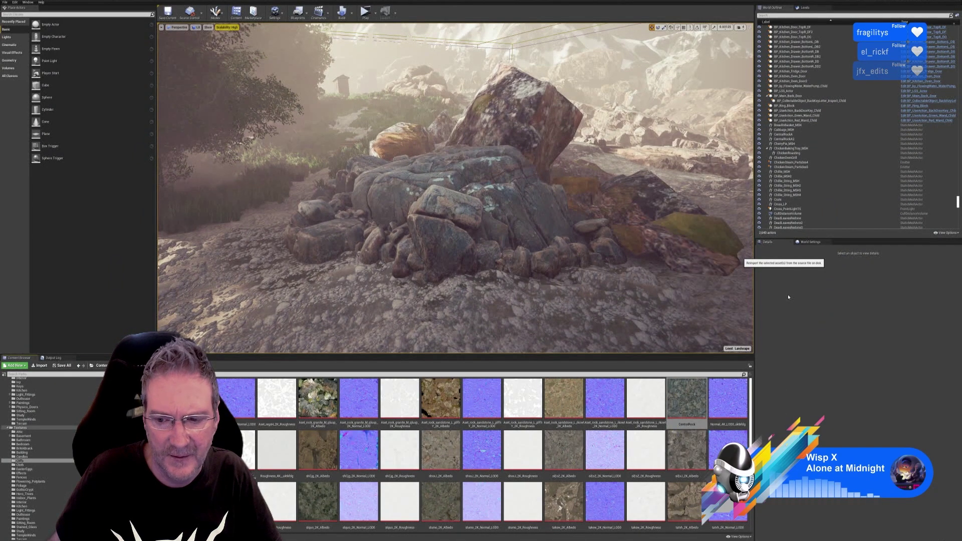
- Disable Virtual Texture Streaming on the CentralRock texture, save the asset and close its editor
click(687, 403)
double_click(687, 404)
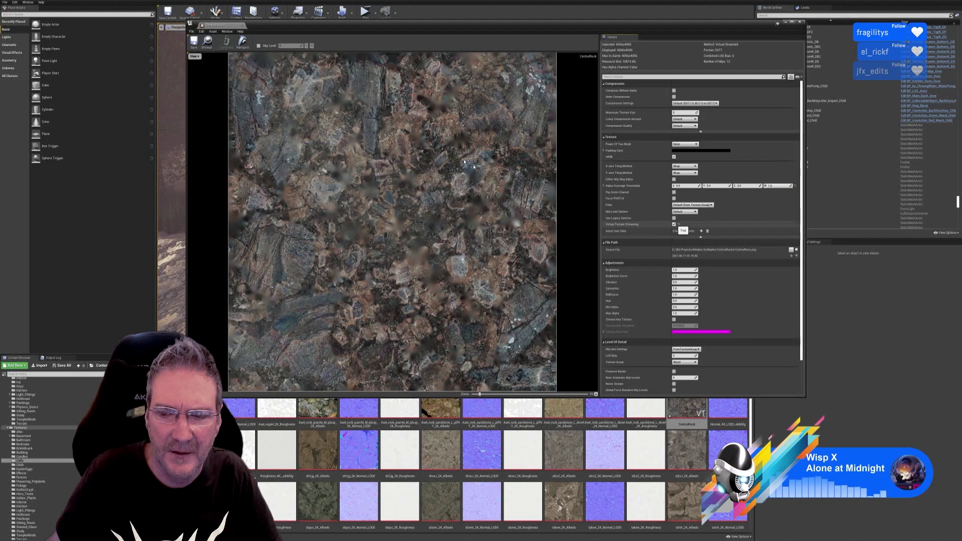
click(193, 43)
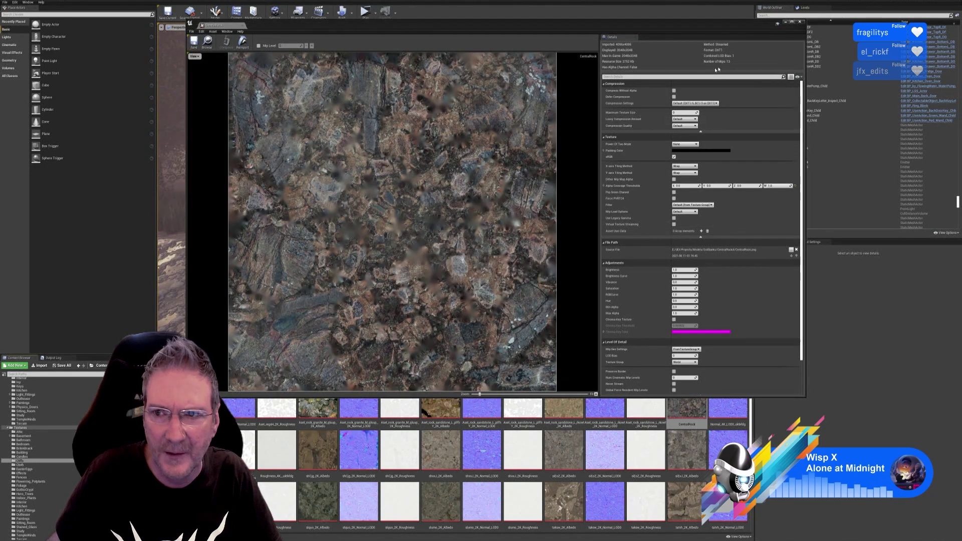
click(799, 23)
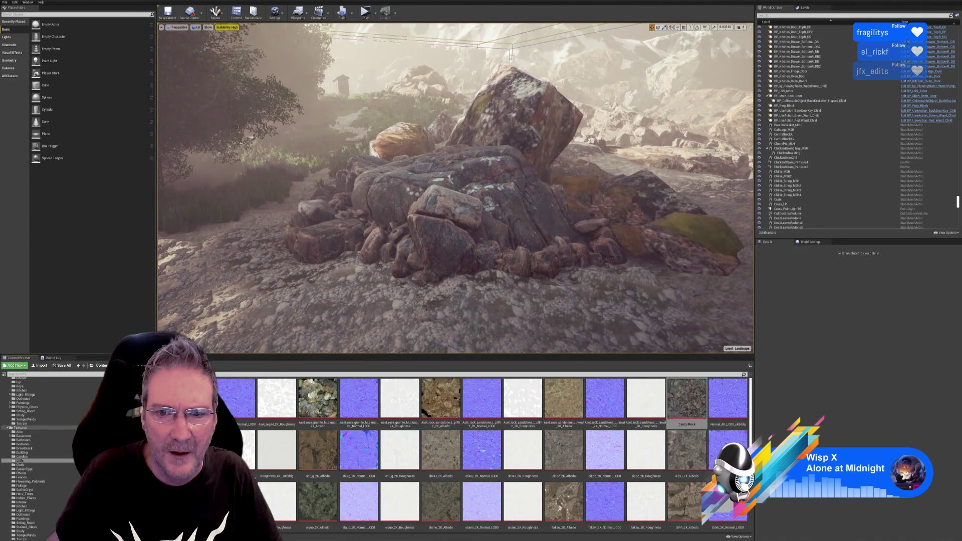
- Examine the retextured central rock from several sides and distances, comparing its colours with the surrounding boulders
right_drag(455, 188, 607, 303)
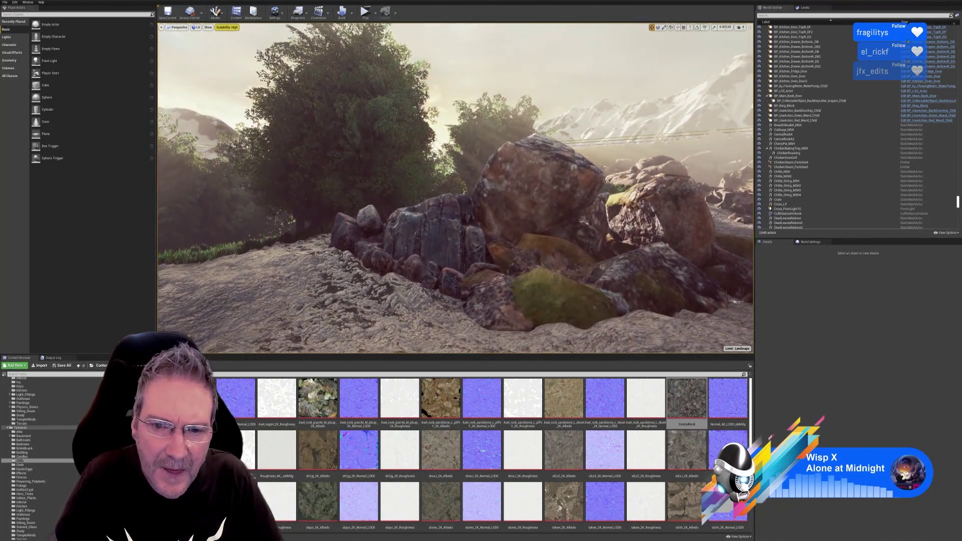
right_drag(482, 280, 542, 287)
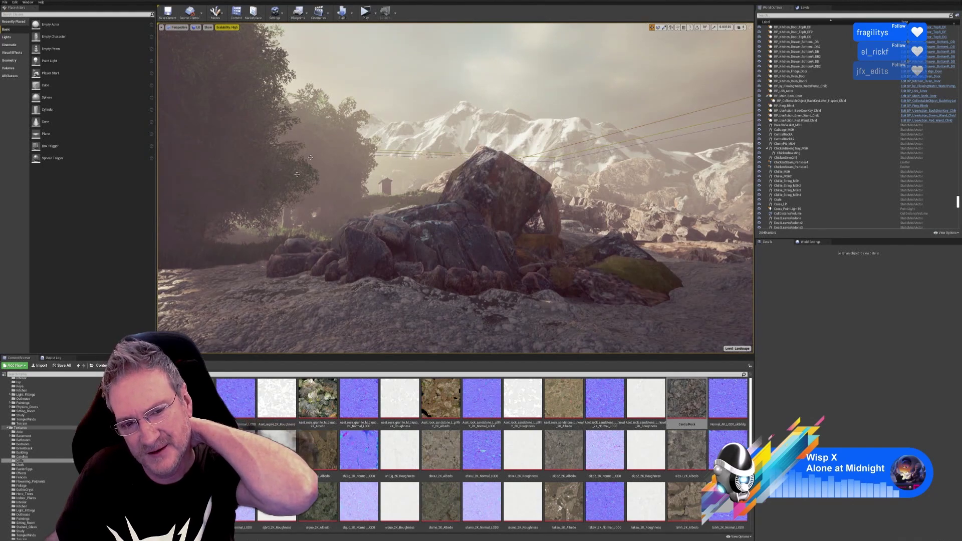
mouse_move(477, 184)
right_down()
mouse_move(430, 197)
mouse_move(486, 182)
right_up()
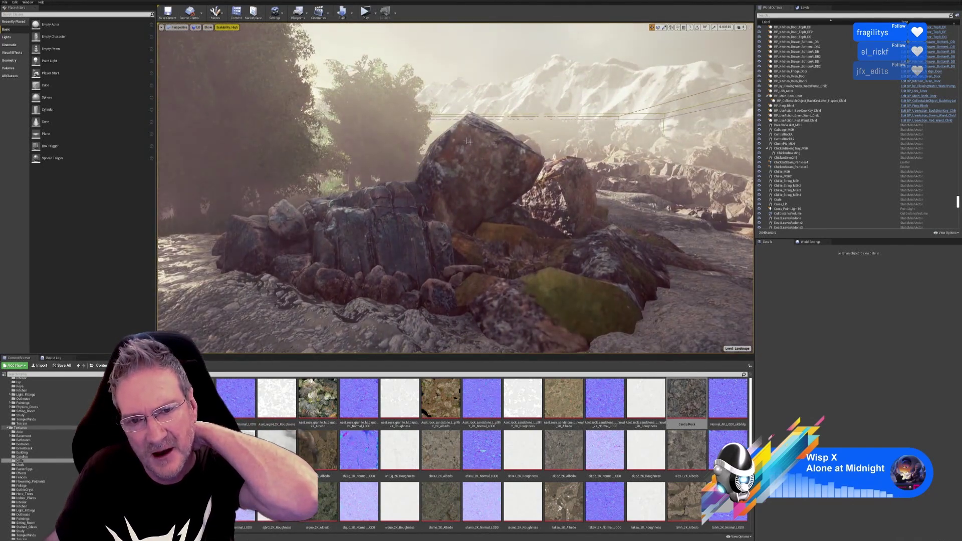
right_drag(427, 231, 443, 229)
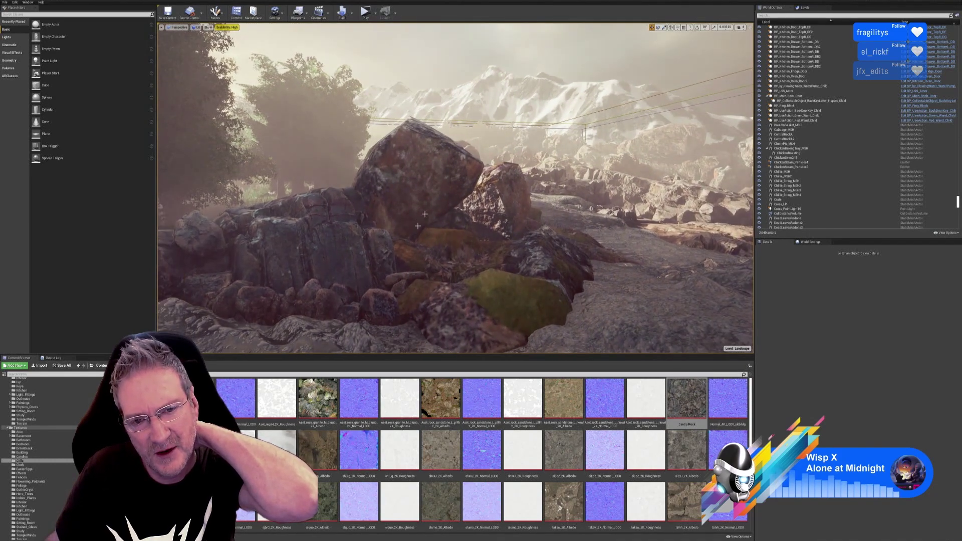
right_drag(404, 158, 425, 158)
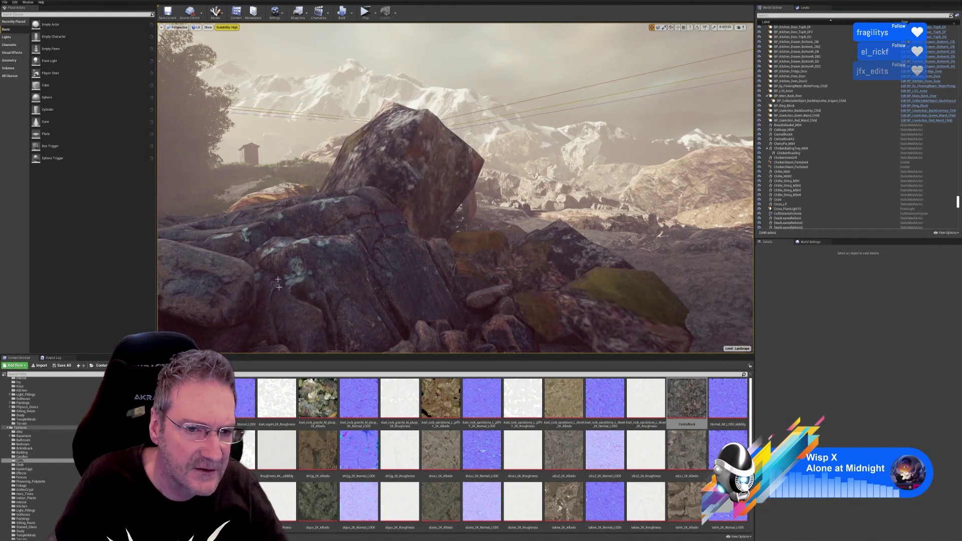
right_drag(366, 263, 369, 263)
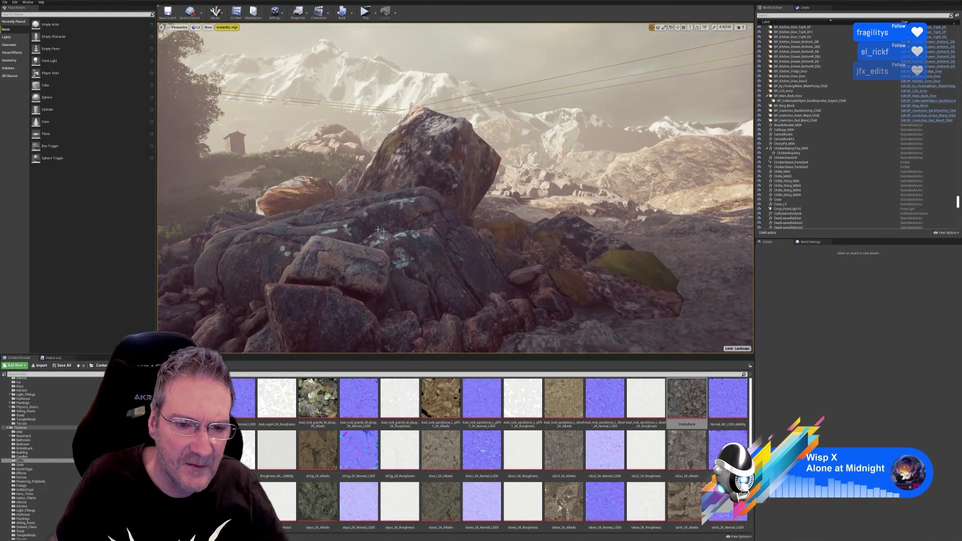
right_drag(369, 263, 362, 262)
key(s)
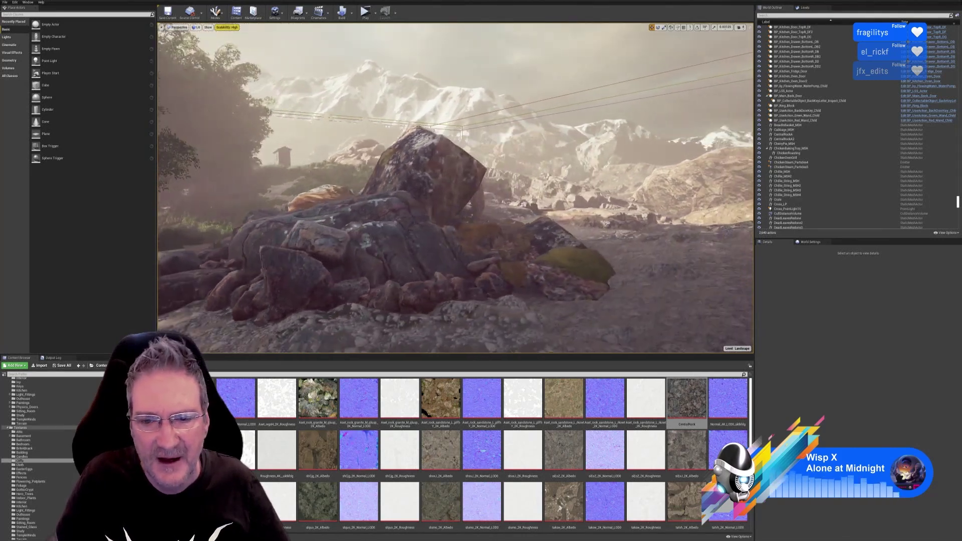
key(d)
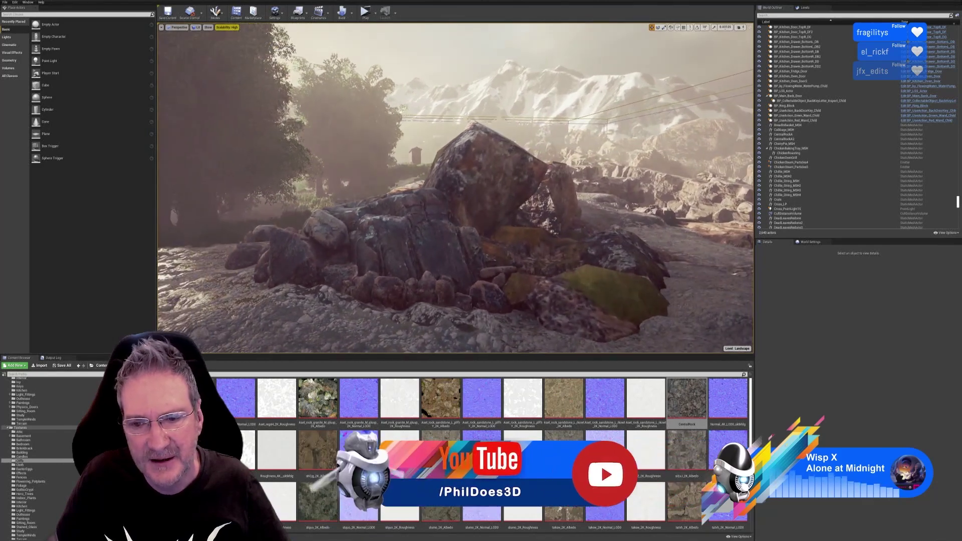
right_drag(568, 263, 662, 269)
key(a)
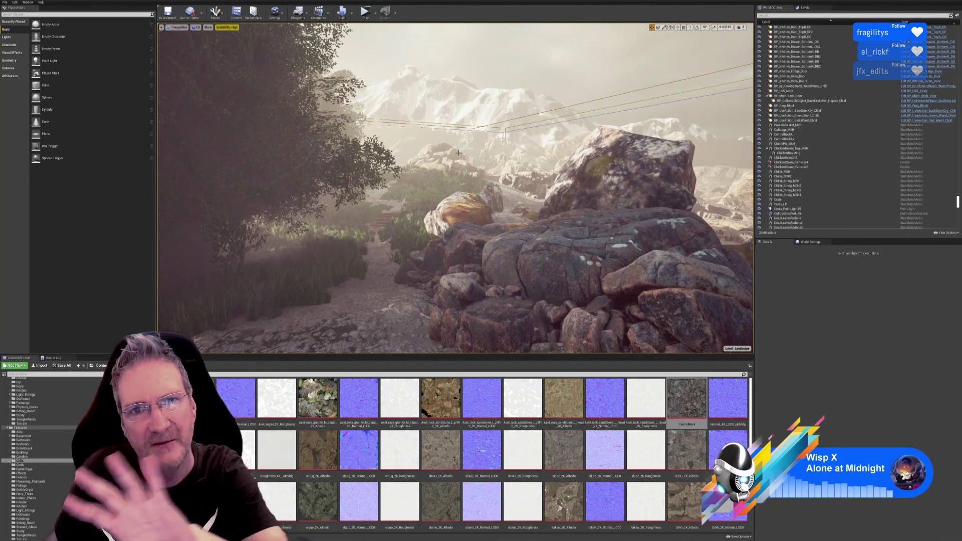
- Inspect the stepped hillside path, its grass and nearby rocks, looking toward the outhouse
right_drag(516, 172, 547, 190)
key(s)
right_drag(591, 163, 554, 256)
key(d)
key(w)
key(w)
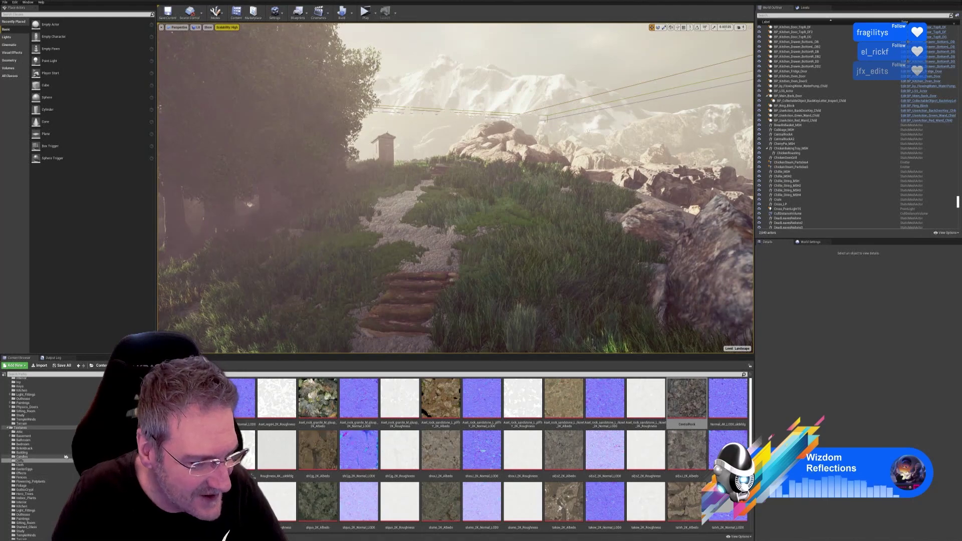
- Look through the plant and tree models in the Foliage folder and open the Hero_Trees folder
double_click(10, 428)
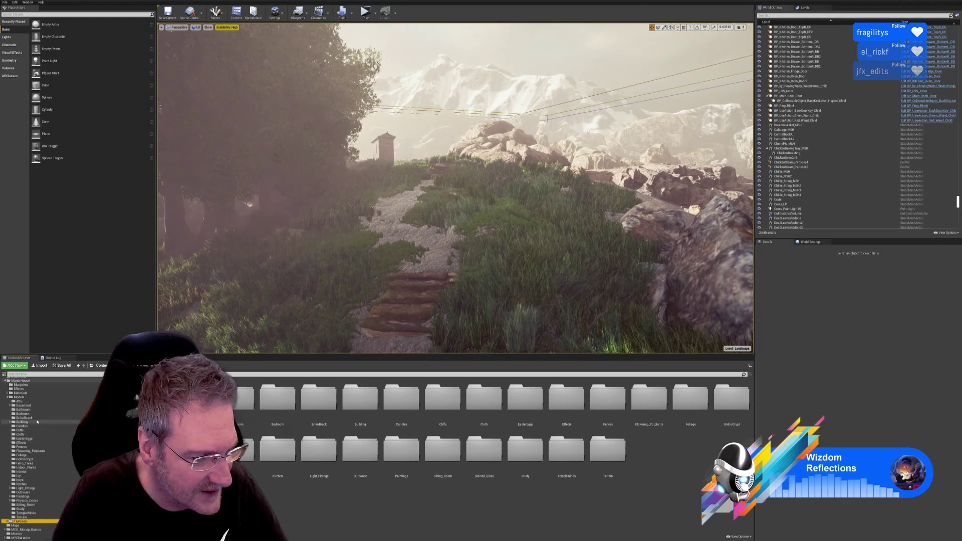
click(33, 455)
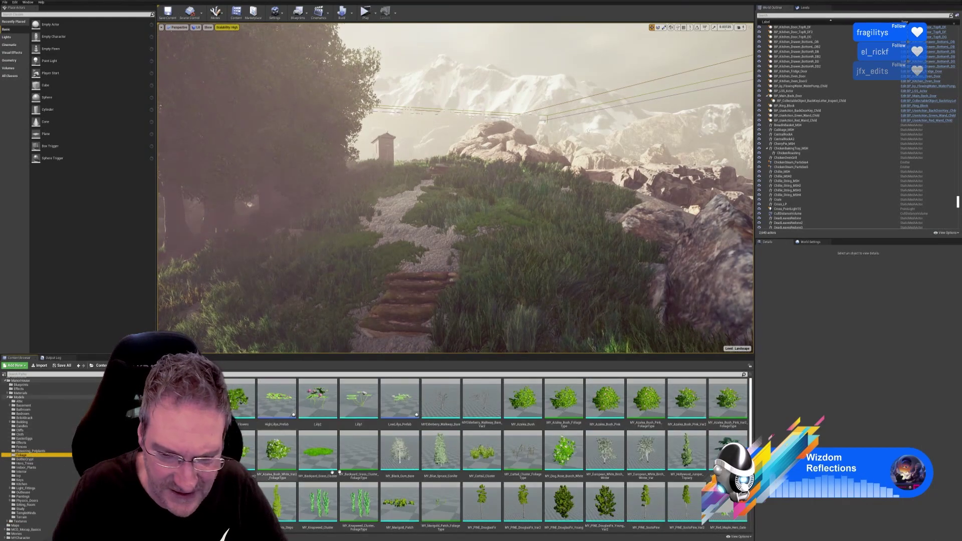
scroll(402, 468, down, 1)
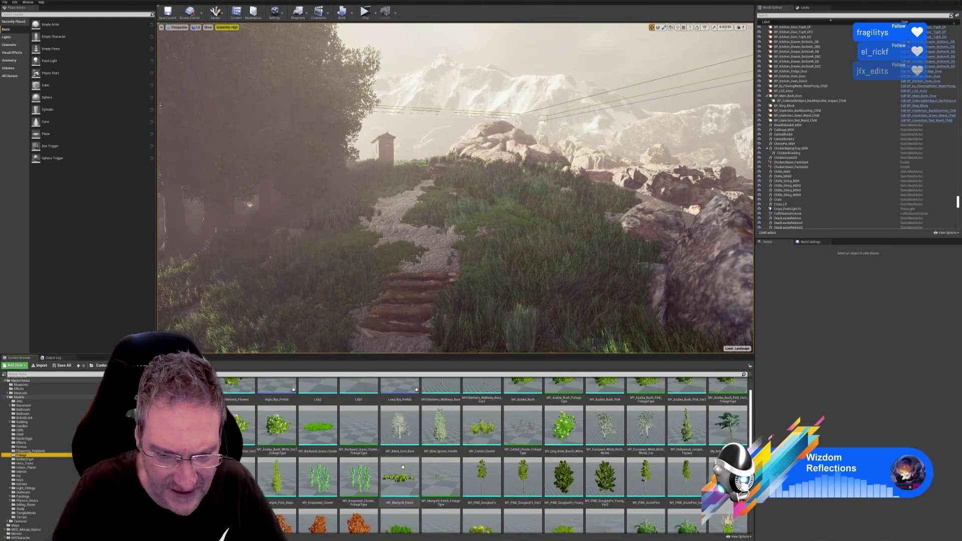
scroll(402, 468, down, 1)
scroll(406, 465, up, 2)
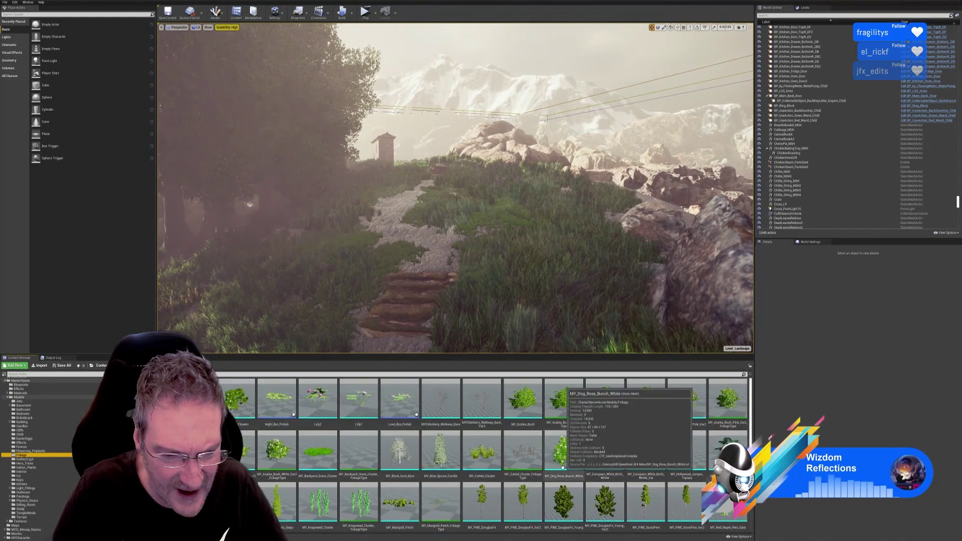
scroll(626, 441, down, 2)
scroll(642, 439, down, 1)
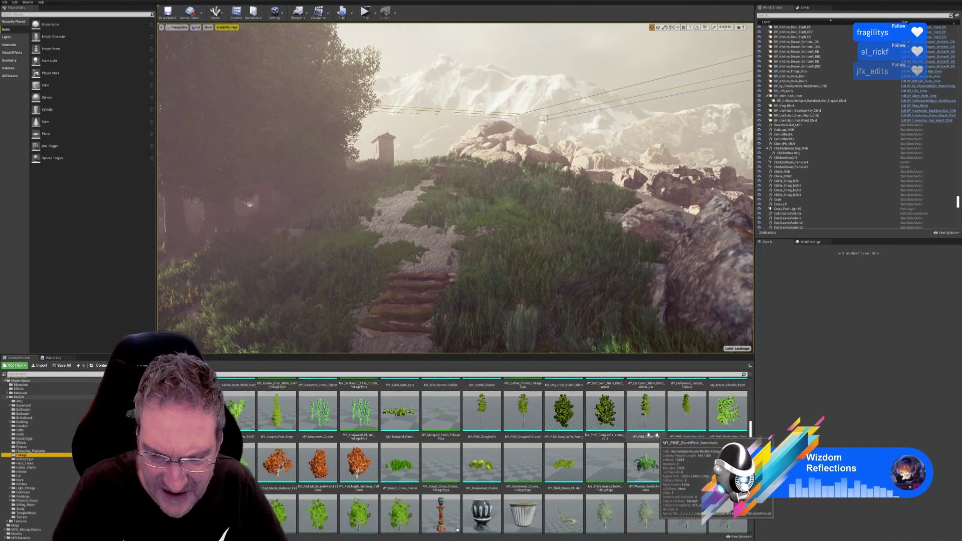
scroll(680, 472, down, 1)
scroll(680, 472, down, 1)
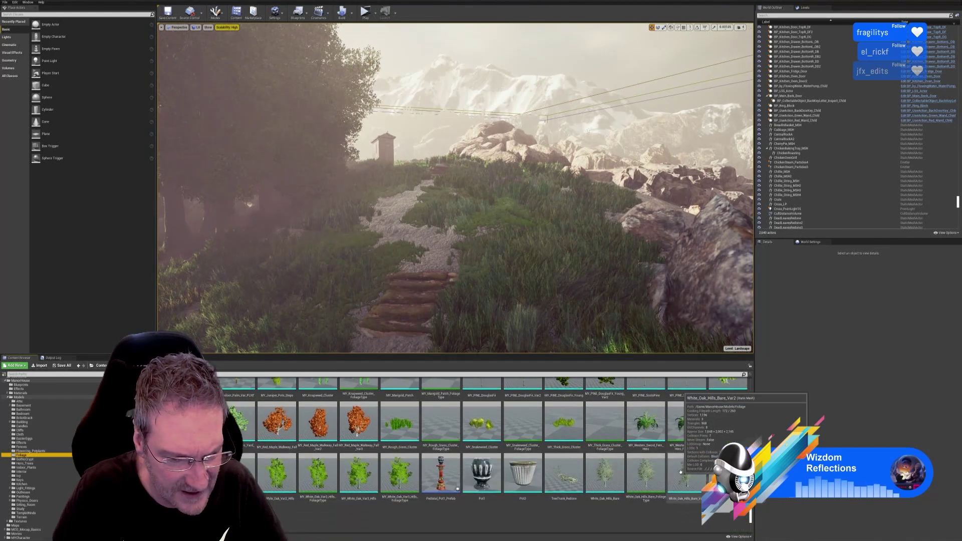
scroll(682, 481, down, 1)
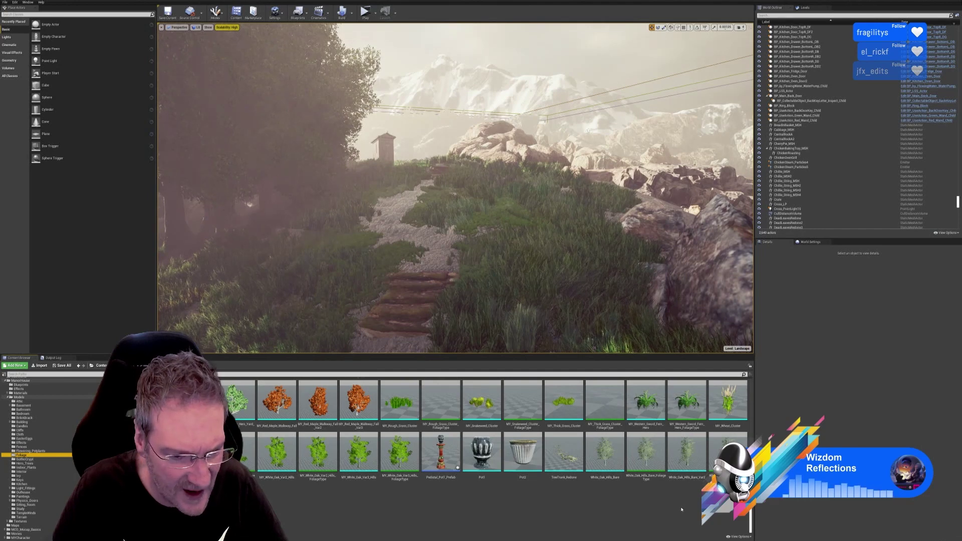
click(41, 463)
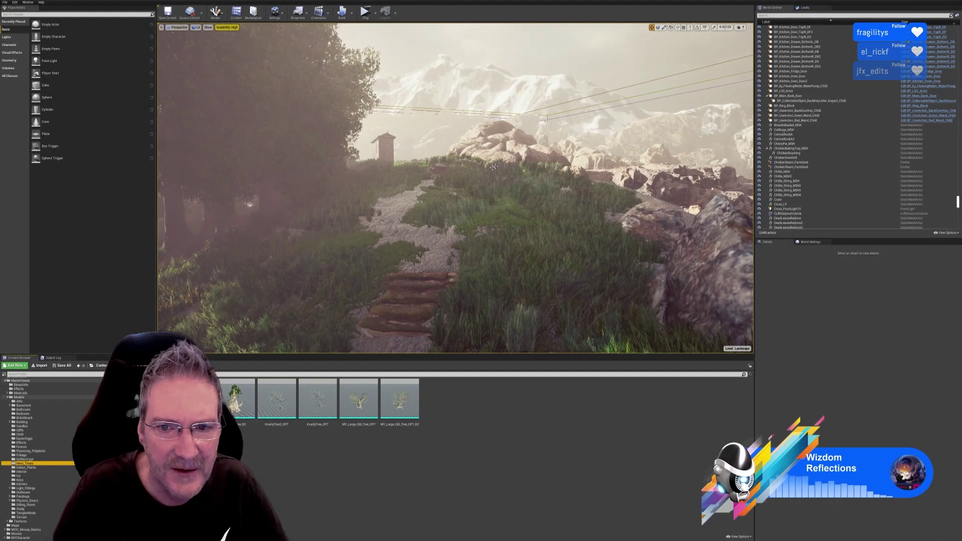
- Place the MY_Large_Old_Tree_OPT_R2 model in the grass on the hillside beside the gravel path to the outhouse
right_drag(492, 189, 513, 259)
key(e)
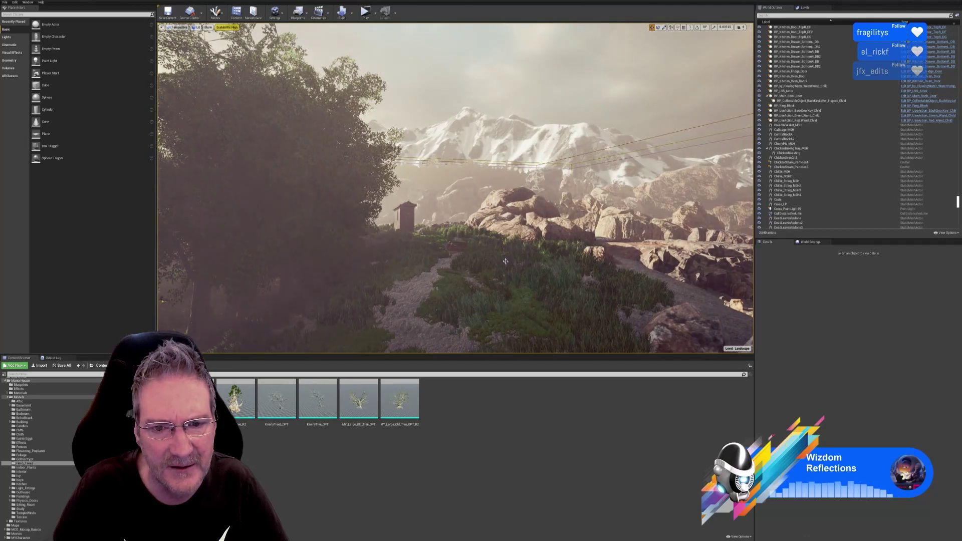
drag(513, 259, 484, 282)
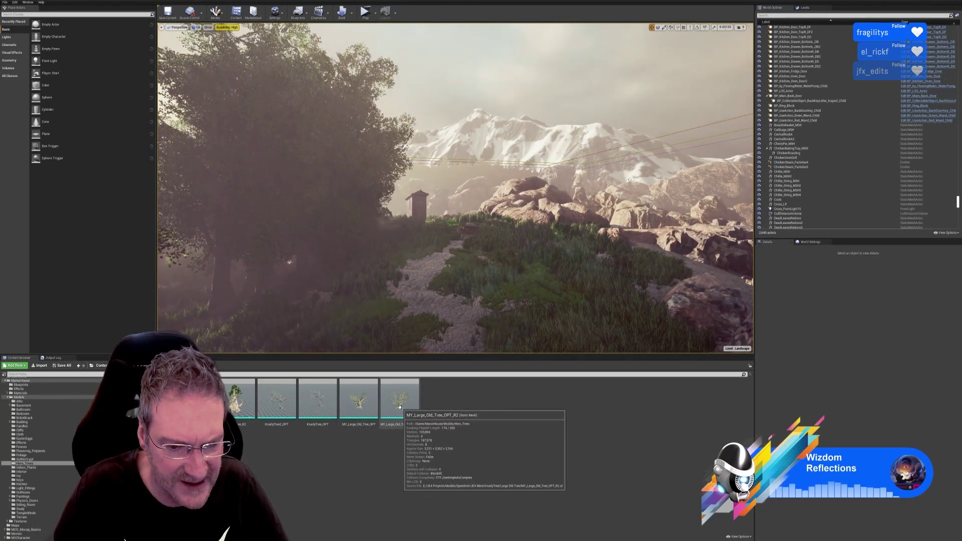
drag(405, 425, 508, 250)
right_drag(507, 251, 552, 274)
key(s)
key(w)
right_drag(519, 207, 535, 145)
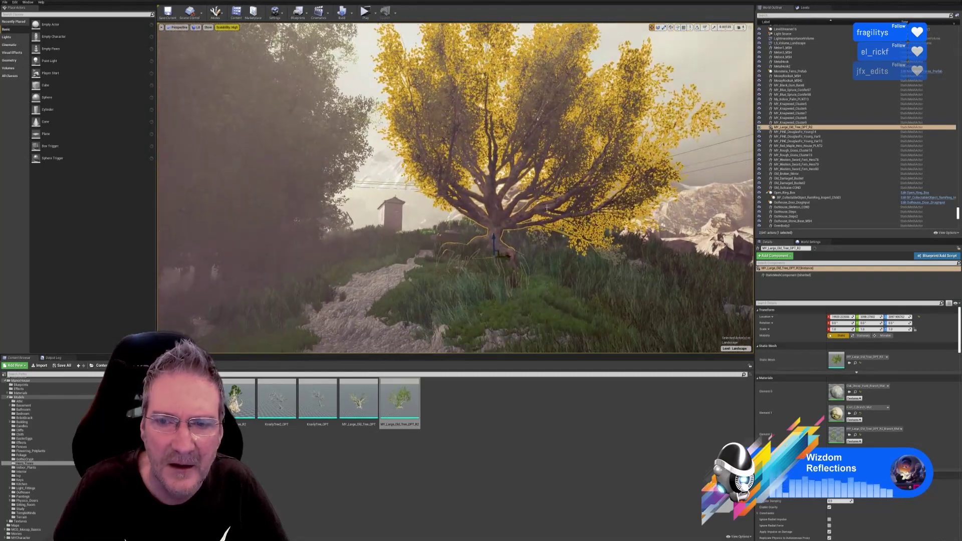
- Rotate the large old tree about its vertical axis so its low, spreading branches reach toward the path
click(658, 27)
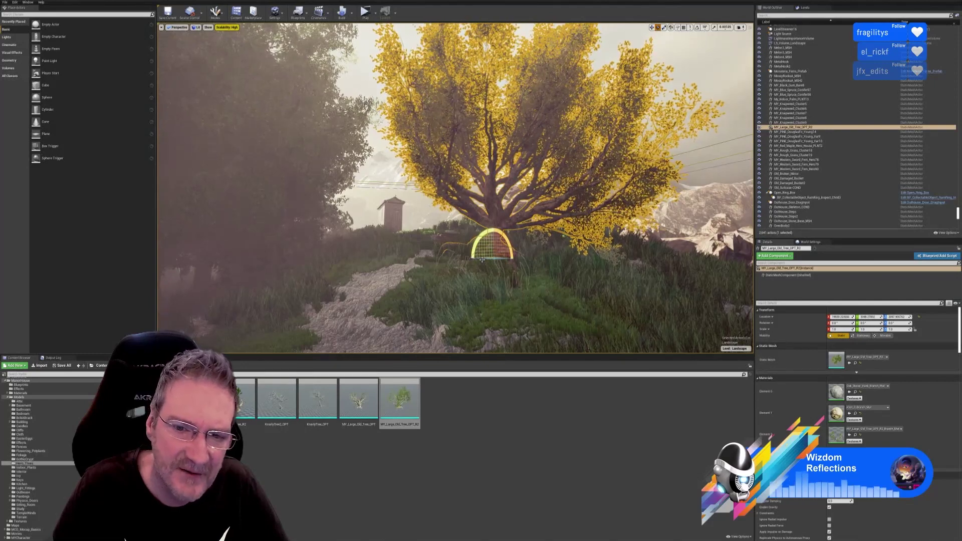
drag(513, 231, 493, 259)
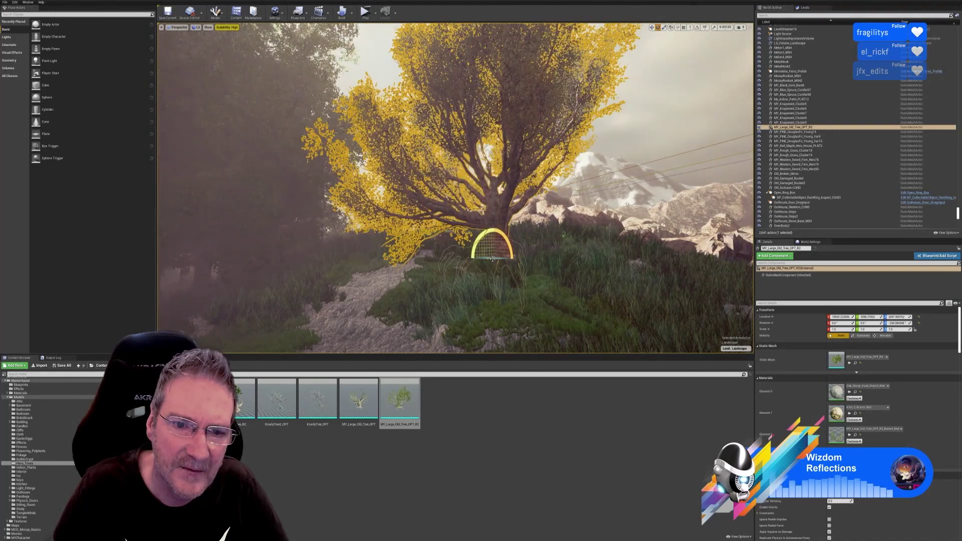
right_drag(493, 259, 466, 235)
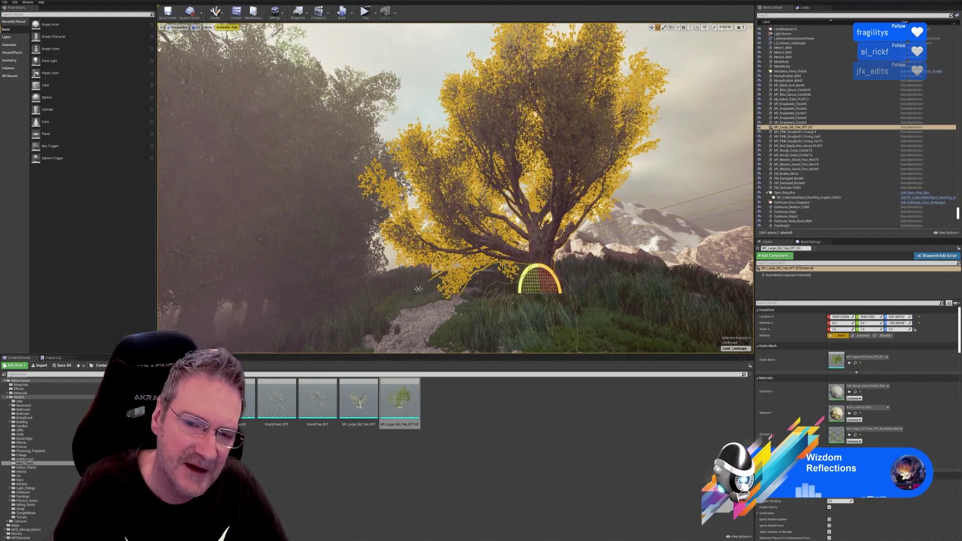
key(Up)
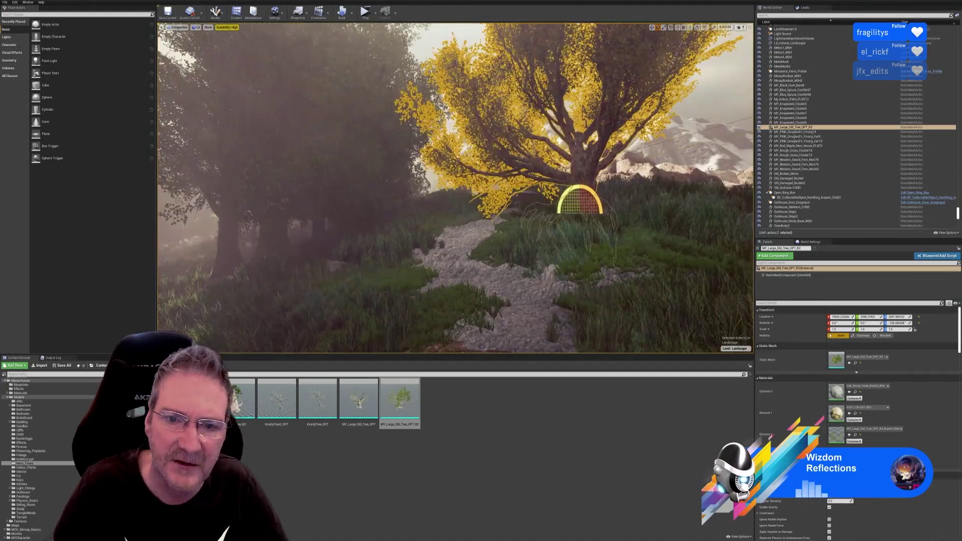
key(Up)
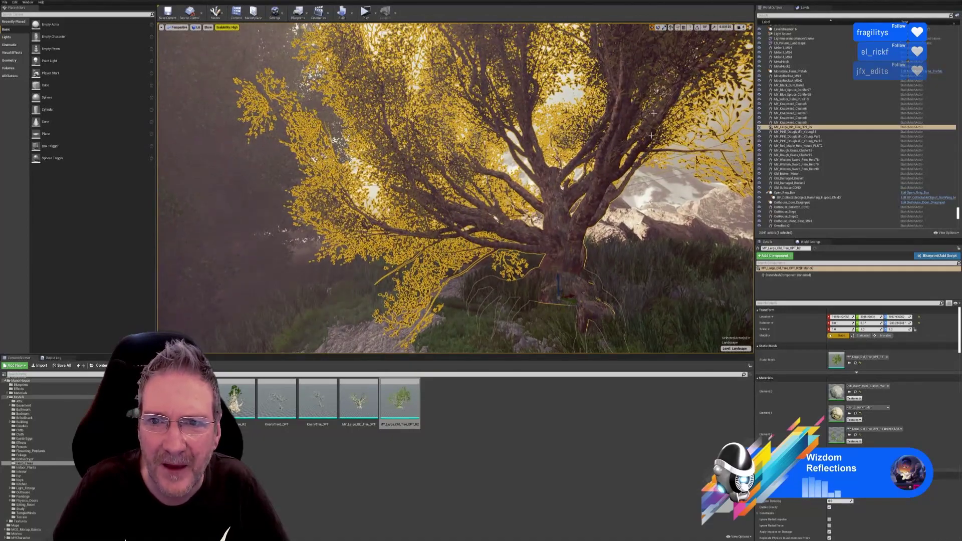
- Adjust the large old tree's height so its trunk and roots sit in the grassy ground
right_drag(652, 136, 693, 175)
key(w)
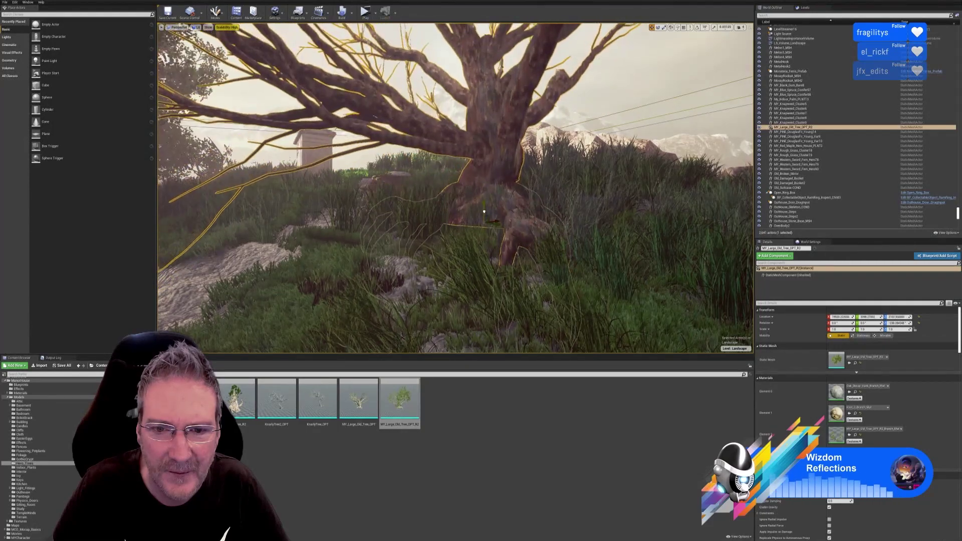
right_drag(505, 228, 476, 240)
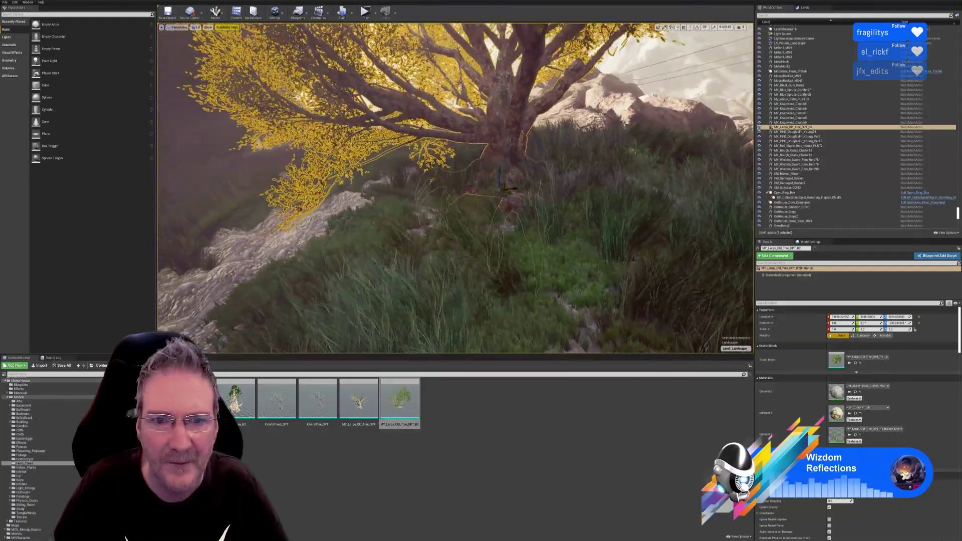
right_drag(589, 267, 601, 216)
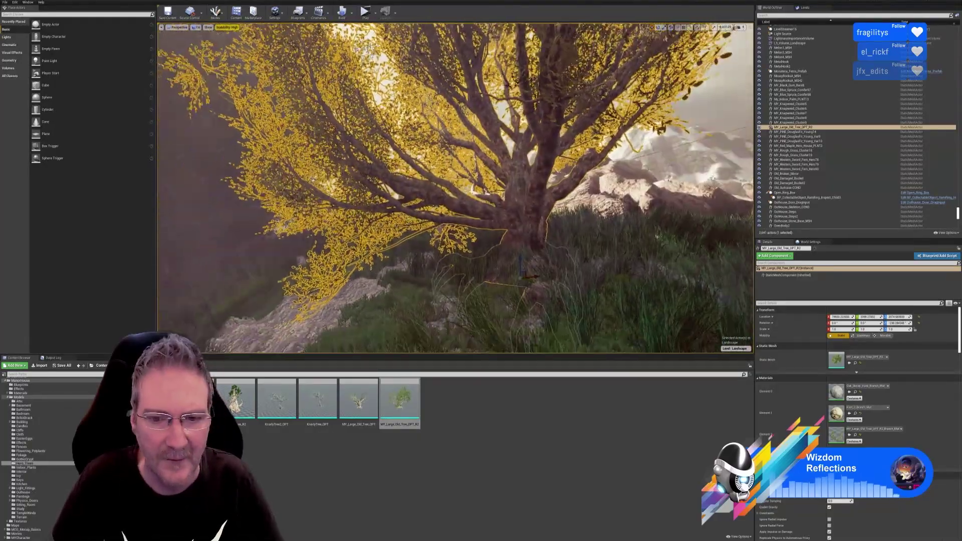
right_drag(589, 266, 557, 271)
key(Escape)
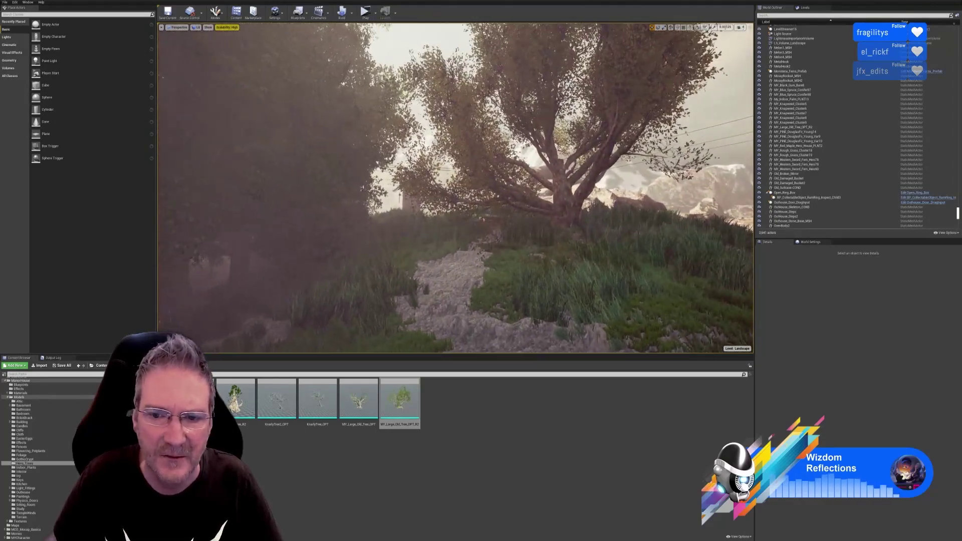
- Shift the large old tree slightly across the hillside beside the path and check its placement from the steps
click(579, 229)
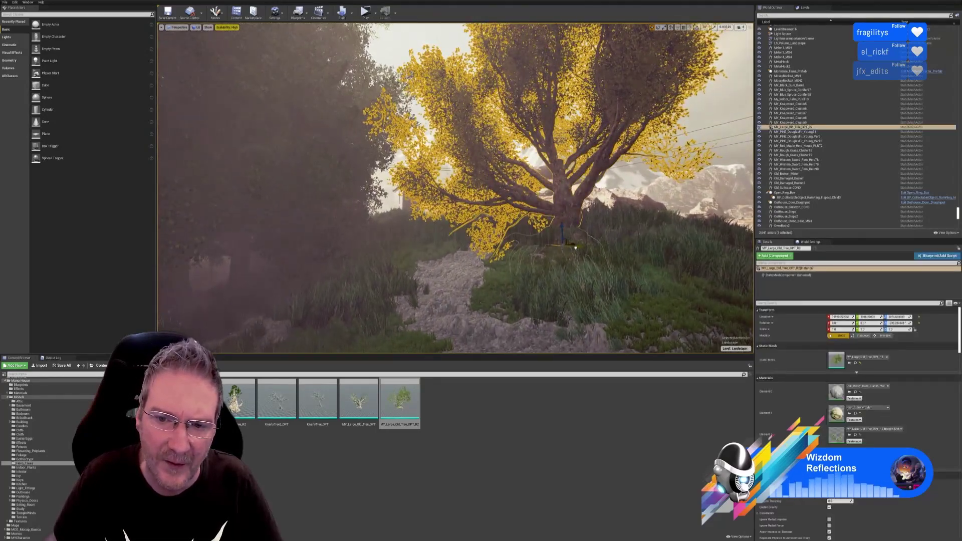
drag(576, 248, 583, 247)
right_drag(583, 247, 583, 247)
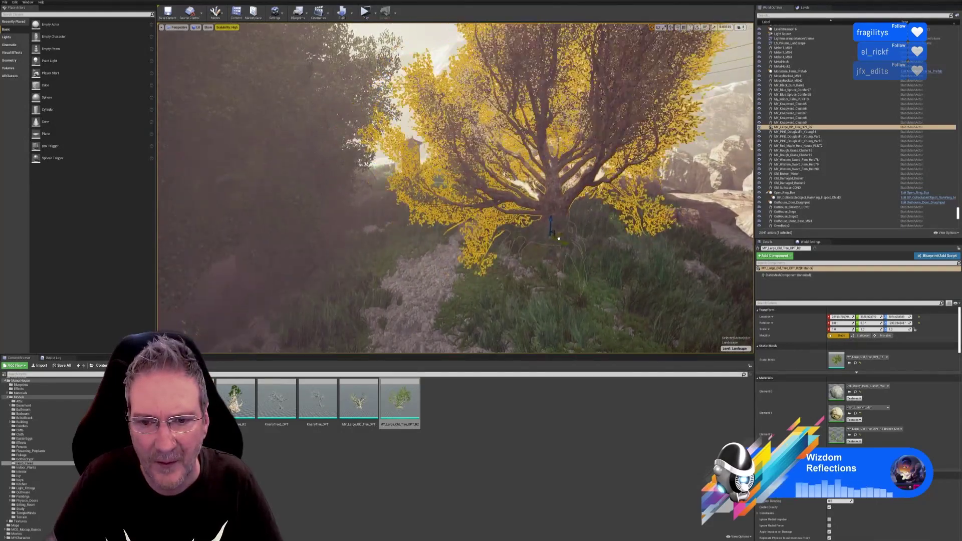
key(Escape)
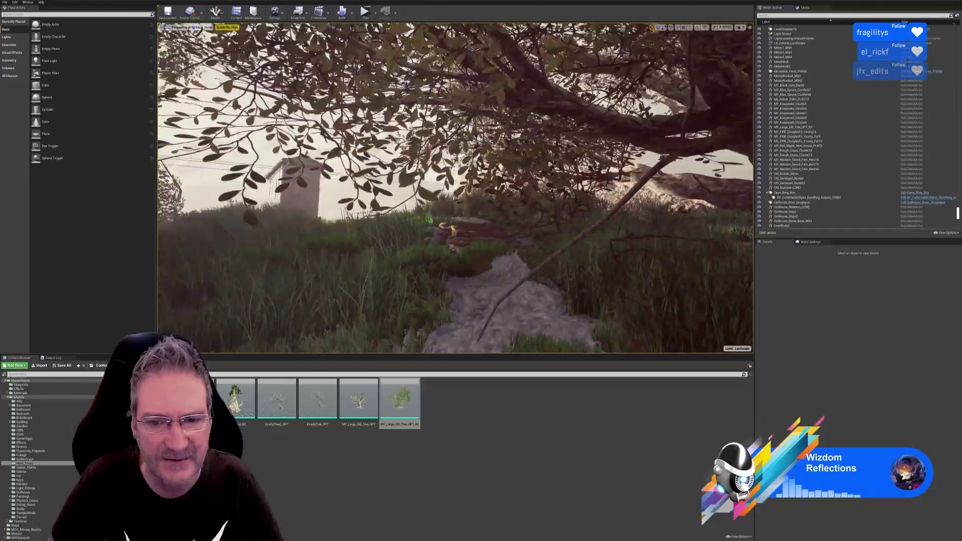
right_drag(455, 188, 524, 188)
key(s)
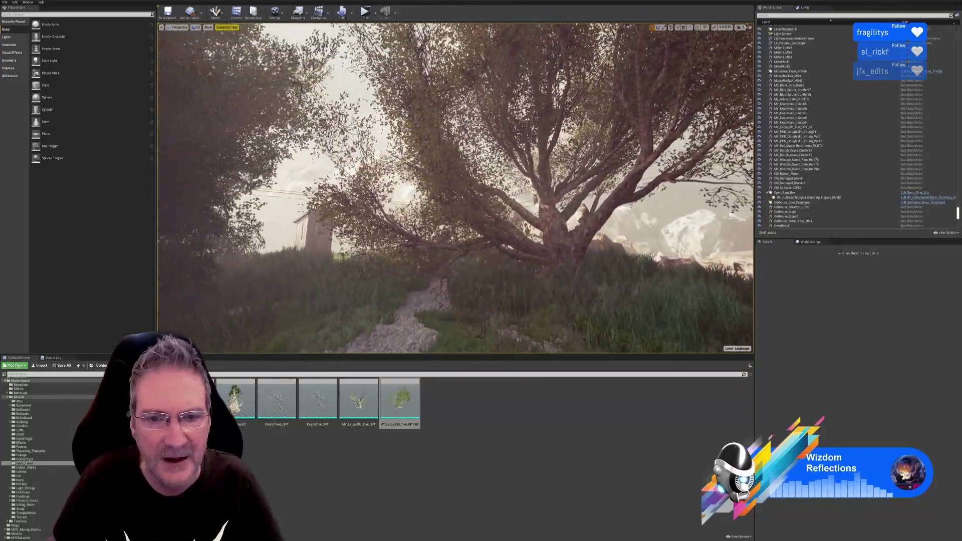
key(s)
right_drag(456, 188, 501, 188)
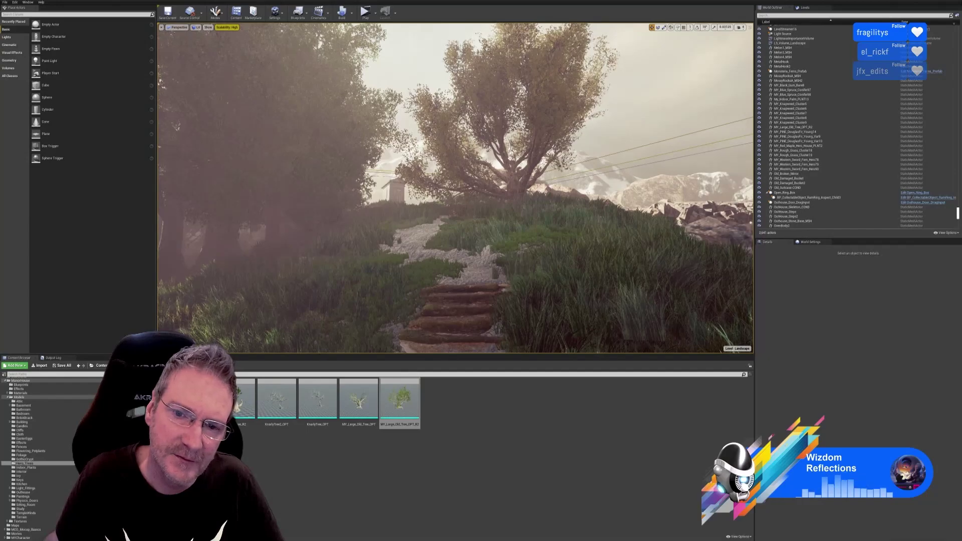
- Place the MY_Large_Old_Tree_OPT model in the grass next to the outhouse at the end of the path
right_drag(549, 264, 414, 204)
key(w)
key(w)
key(w)
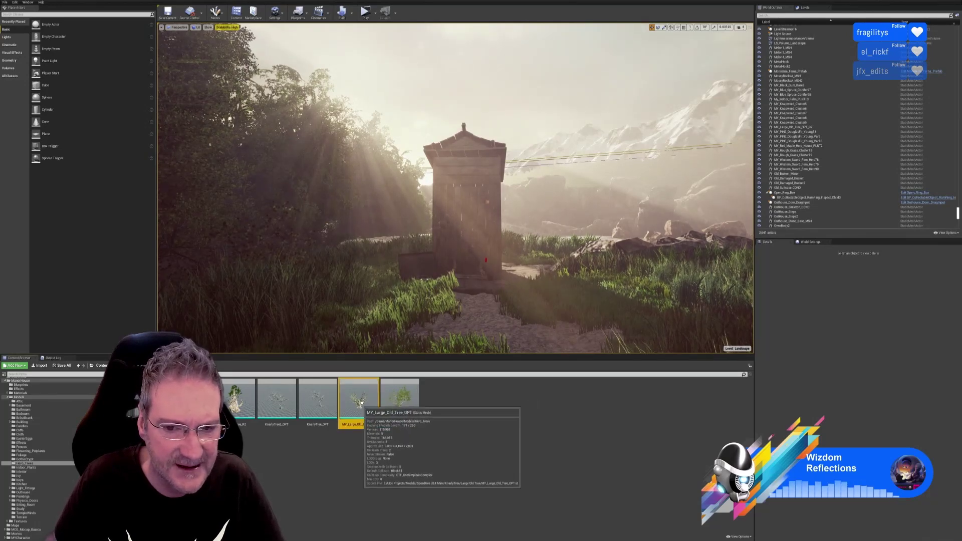
drag(359, 399, 550, 261)
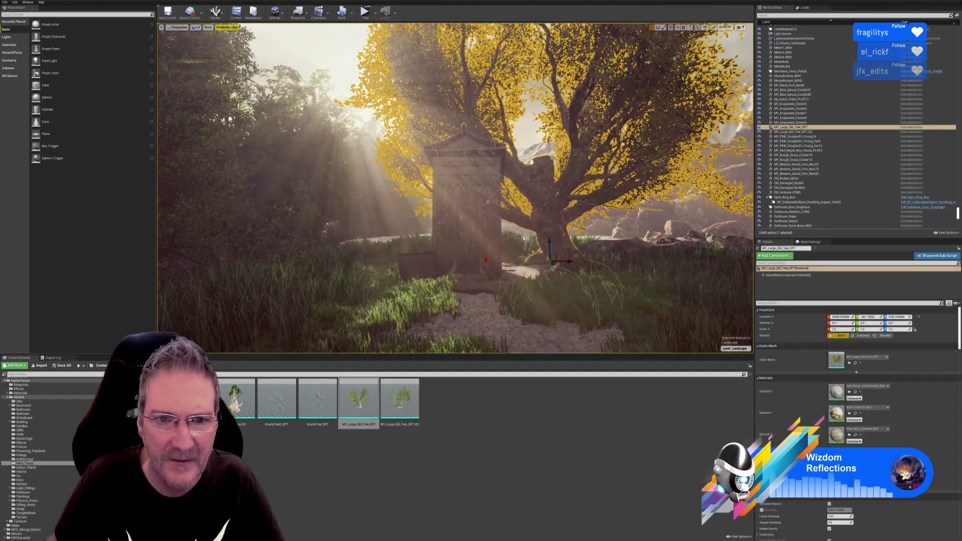
- Adjust the position of the large old tree behind the outhouse and deselect it
right_drag(513, 265, 496, 255)
drag(534, 237, 533, 228)
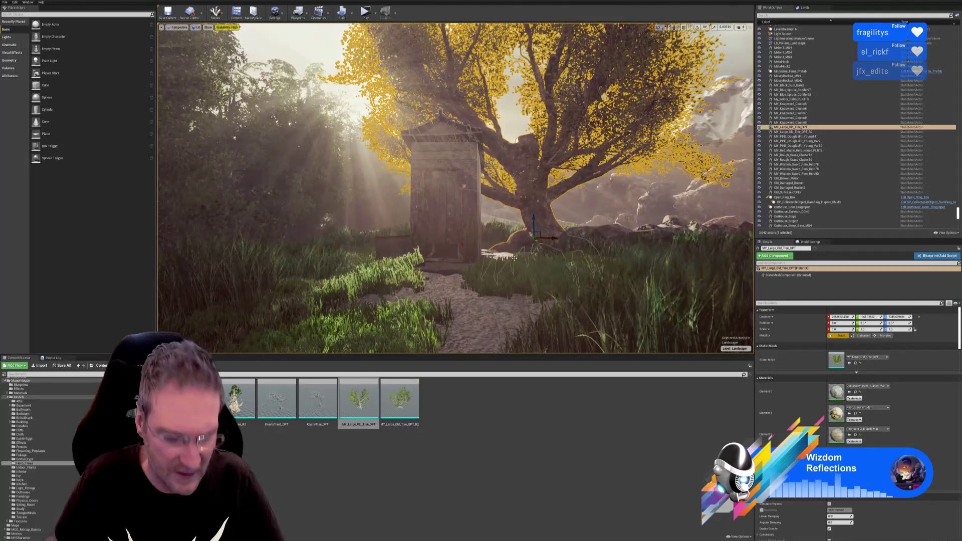
key(Escape)
mouse_move(523, 255)
right_down()
mouse_move(550, 295)
mouse_move(515, 277)
mouse_move(526, 276)
mouse_move(503, 275)
mouse_move(562, 275)
mouse_move(536, 250)
mouse_move(535, 260)
right_up()
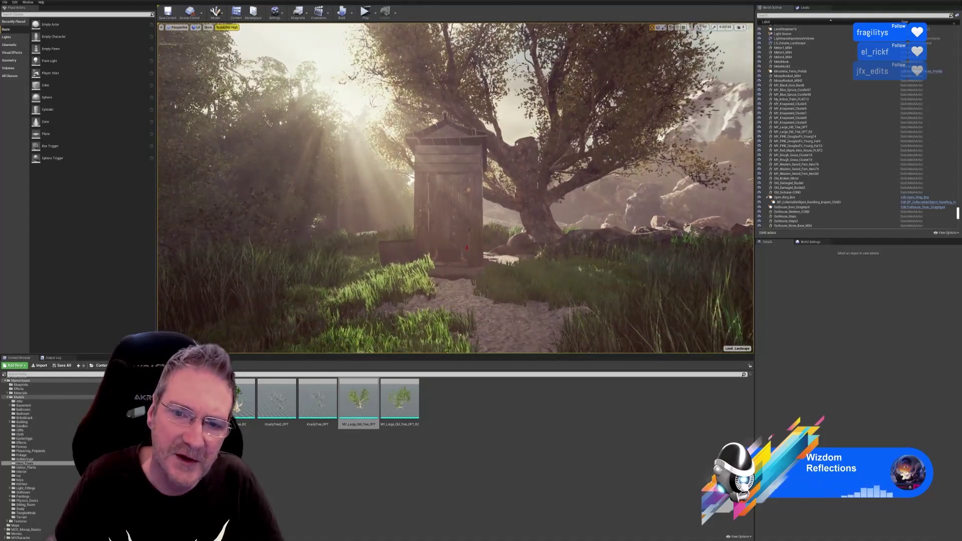
- Rotate the large old tree slightly about its vertical axis and deselect it
click(570, 162)
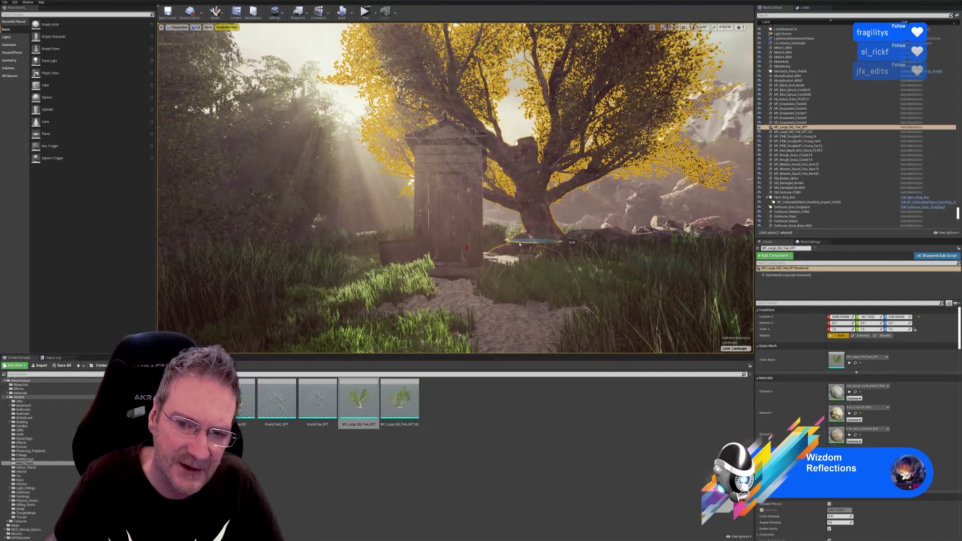
mouse_move(519, 244)
mouse_down()
mouse_move(576, 241)
mouse_move(516, 245)
mouse_up()
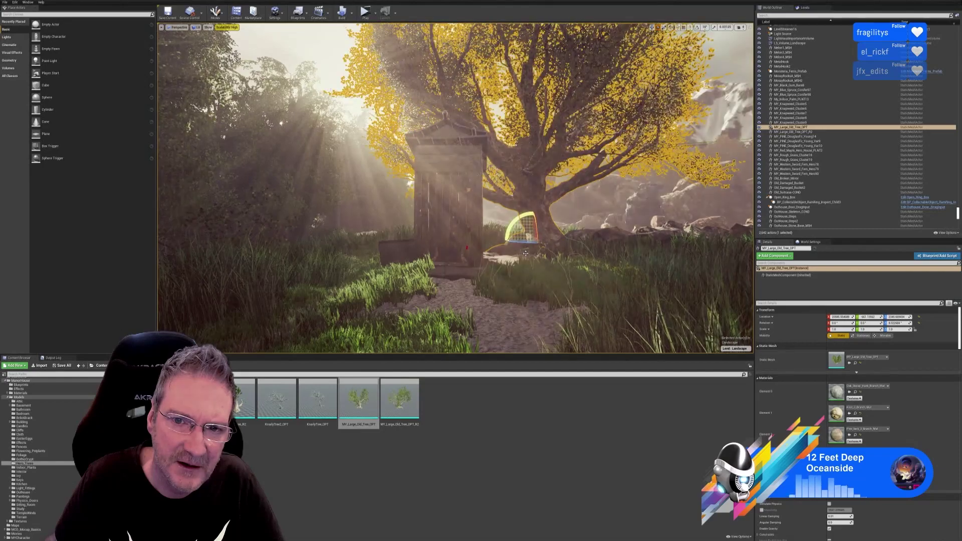
key(Escape)
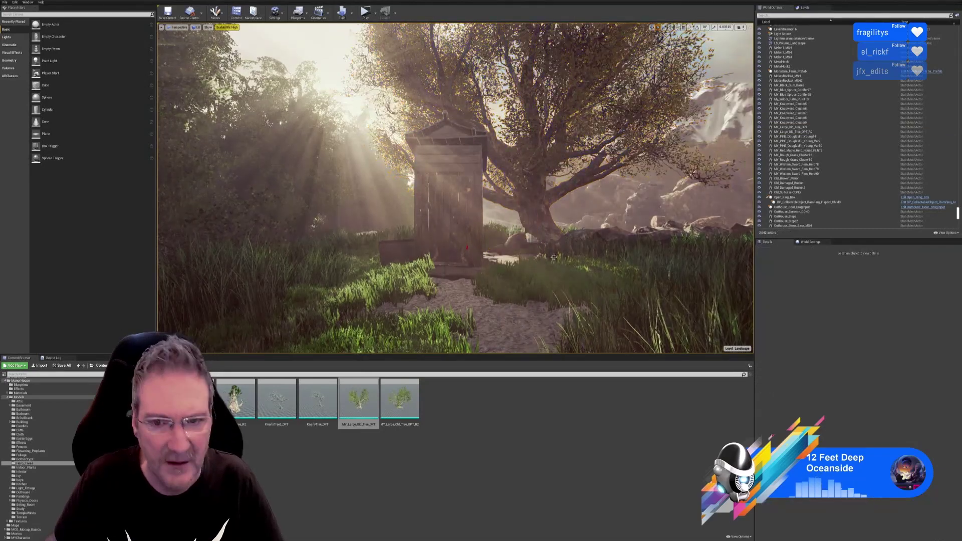
- Duplicate the log steps at the lower end of the gravel path to the outhouse
right_drag(455, 188, 481, 198)
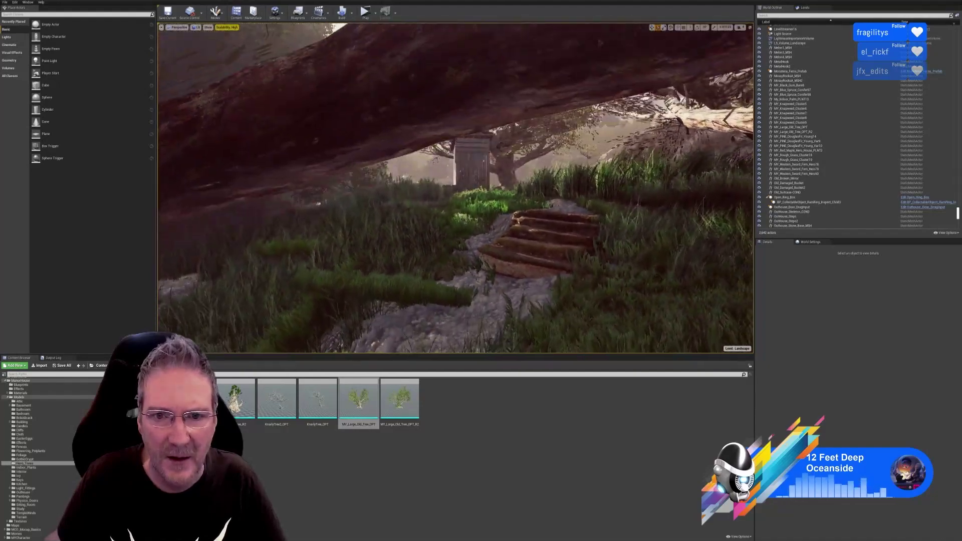
key(s)
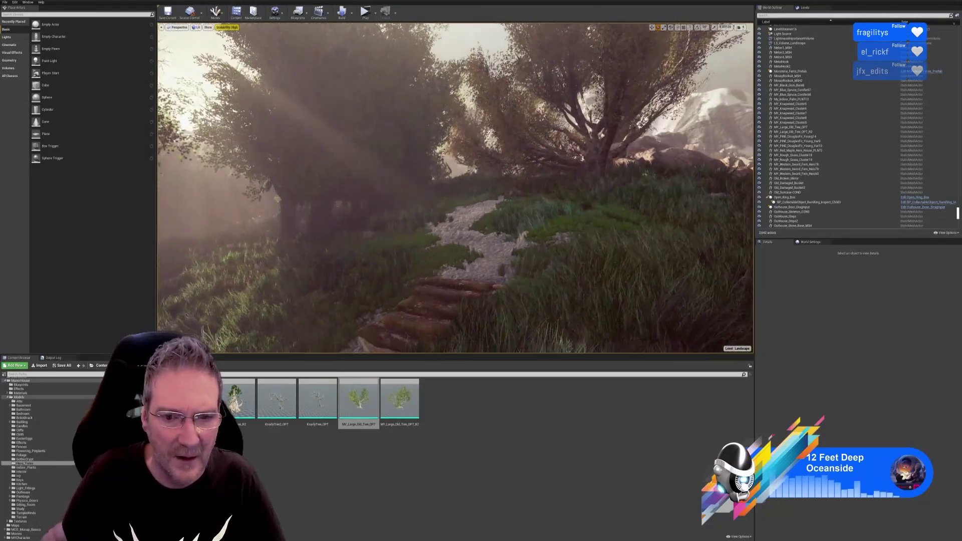
key(w)
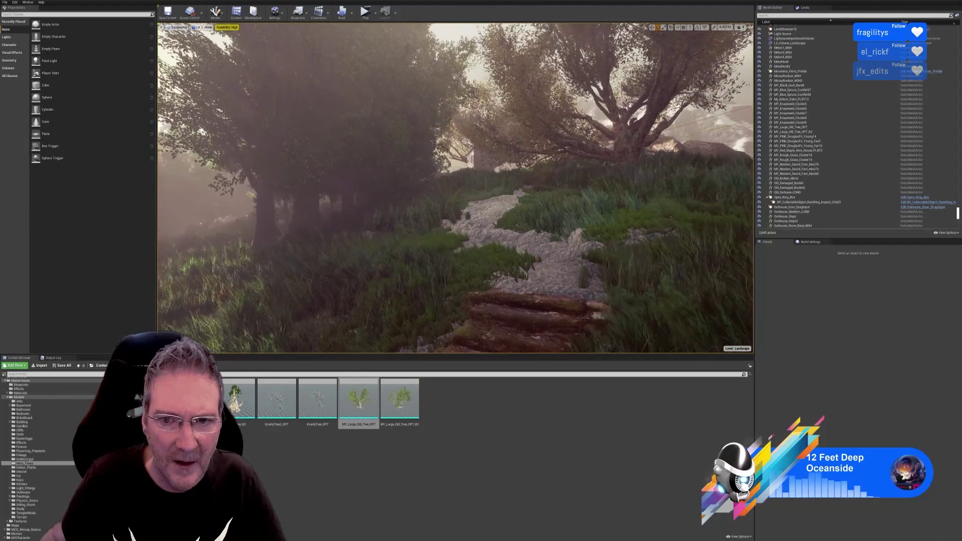
right_drag(468, 193, 484, 201)
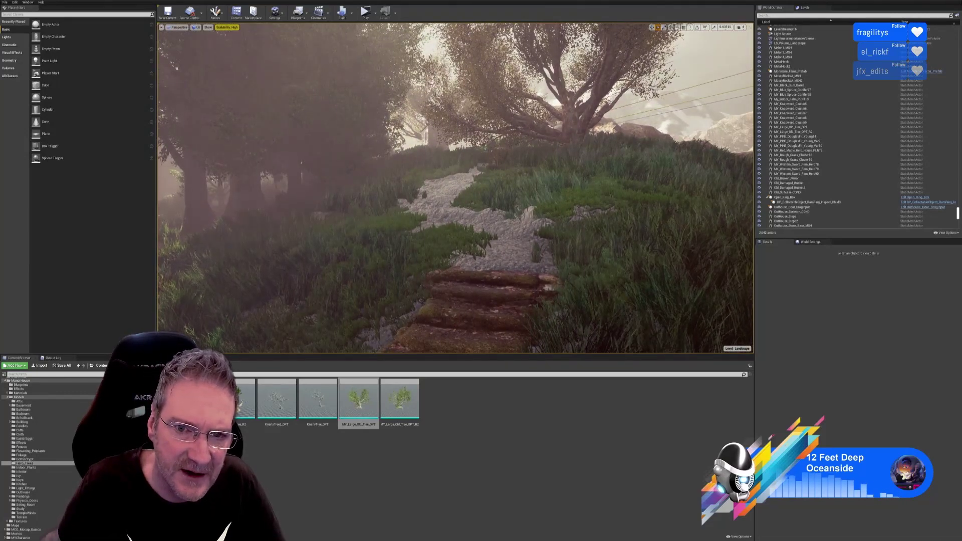
click(484, 291)
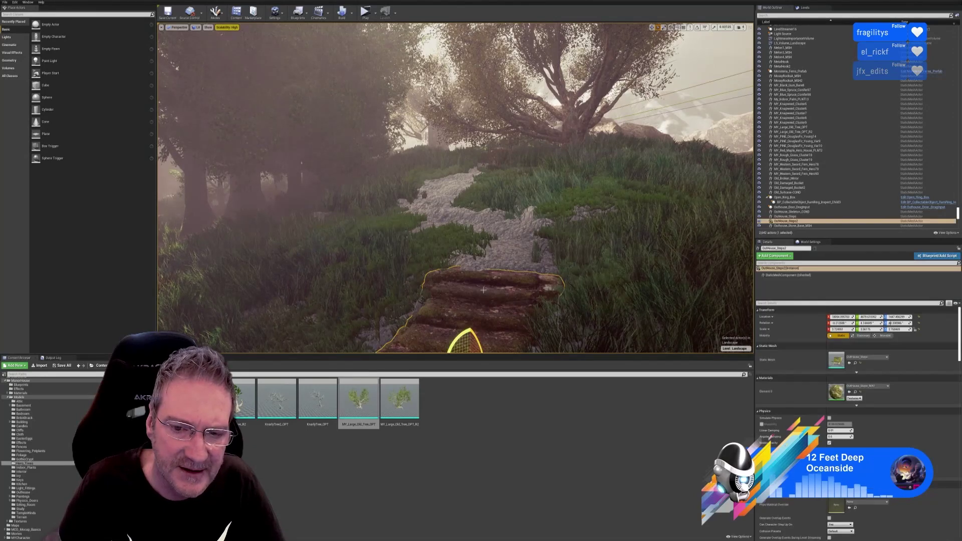
right_click(484, 292)
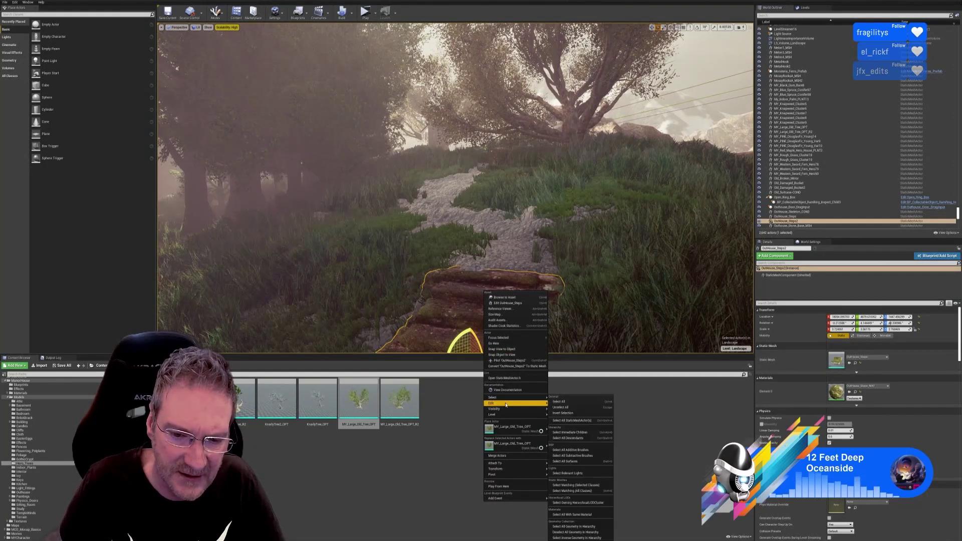
mouse_move(501, 403)
click(564, 426)
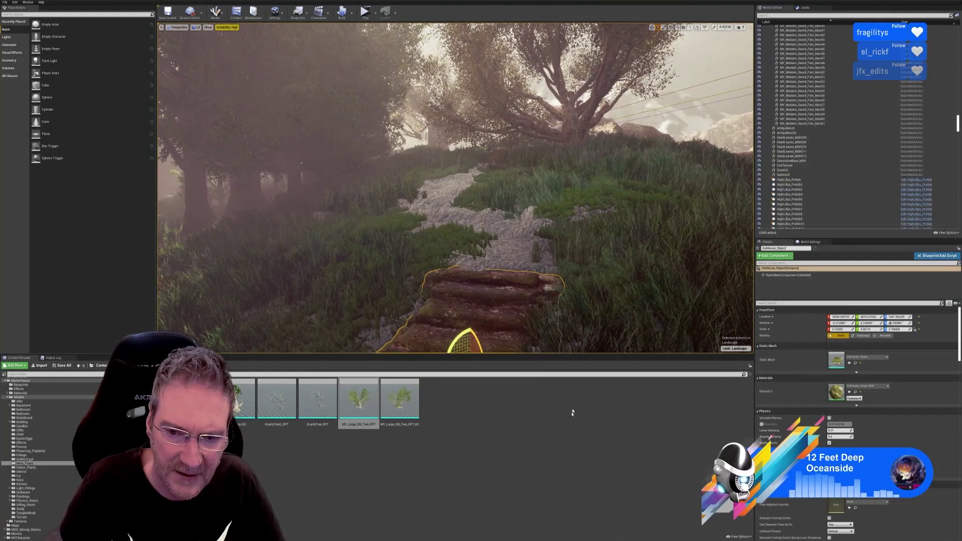
- Move the duplicated log steps farther up the gravel path toward the outhouse
right_drag(506, 298, 498, 319)
drag(491, 314, 436, 161)
right_drag(436, 161, 485, 181)
key(w)
drag(469, 196, 471, 162)
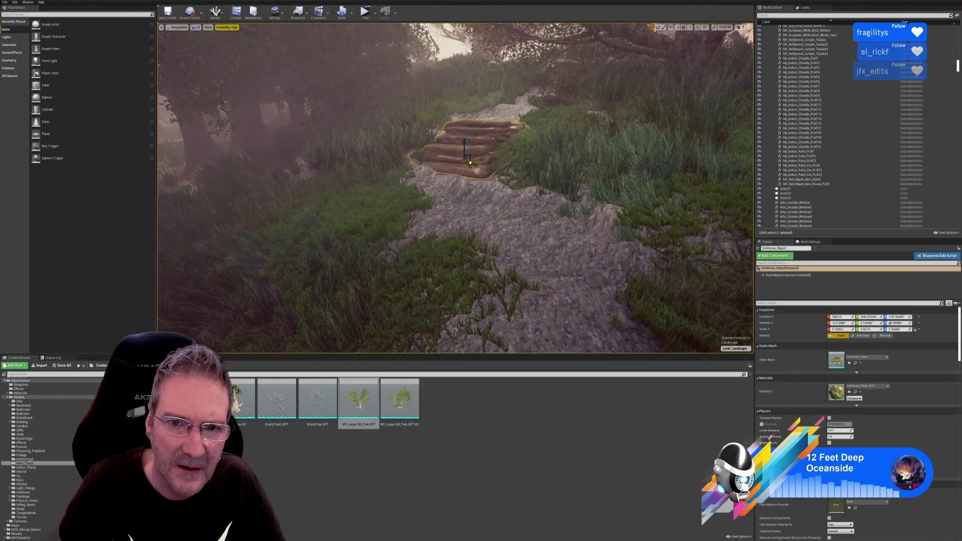
- Adjust the height of the duplicated log steps so they sit in the sloping ground
key(w)
right_drag(471, 163, 479, 139)
key(d)
key(w)
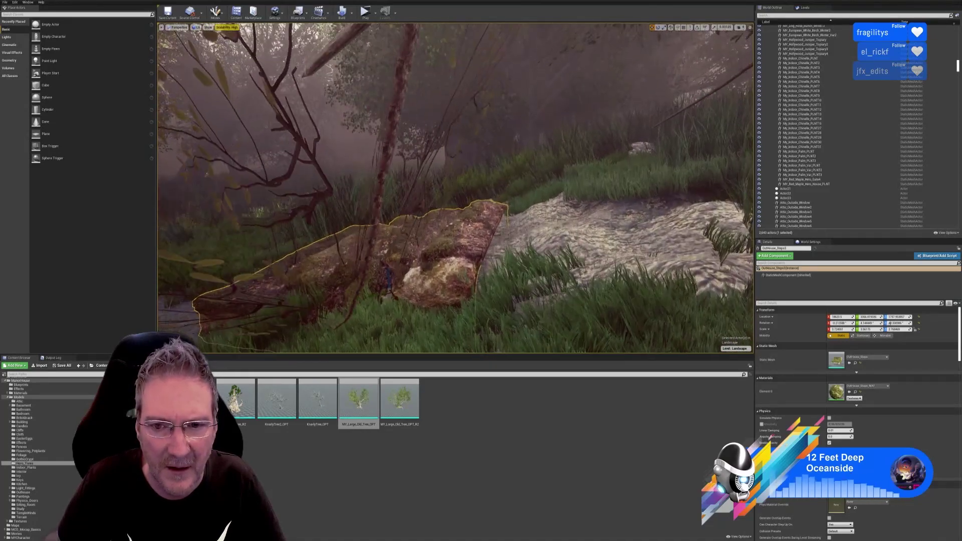
right_drag(435, 287, 439, 300)
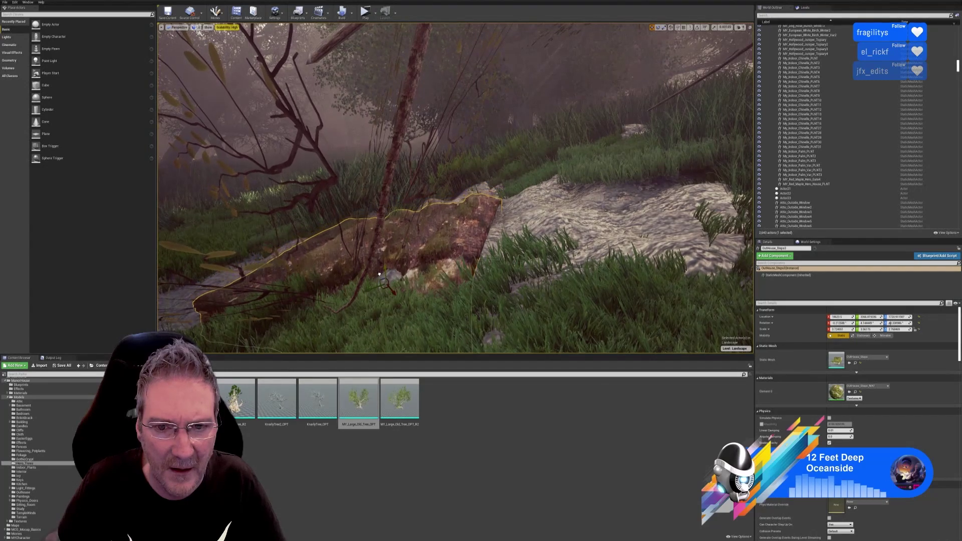
mouse_move(484, 283)
right_down()
mouse_move(446, 283)
mouse_move(496, 287)
mouse_move(466, 290)
mouse_move(481, 293)
mouse_move(482, 275)
mouse_move(466, 277)
mouse_move(482, 278)
right_up()
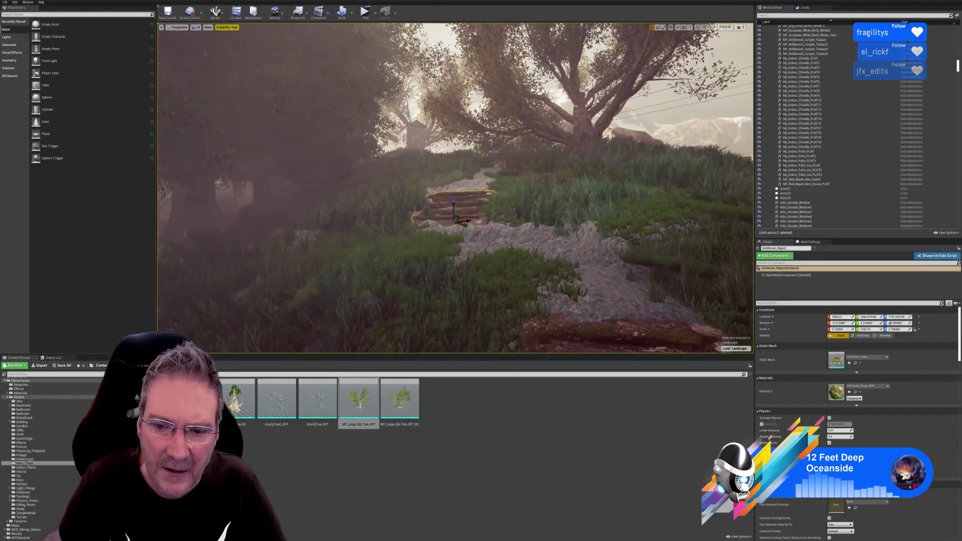
- Rotate the duplicated log steps slightly to match the slope of the path, and deselect them
click(658, 27)
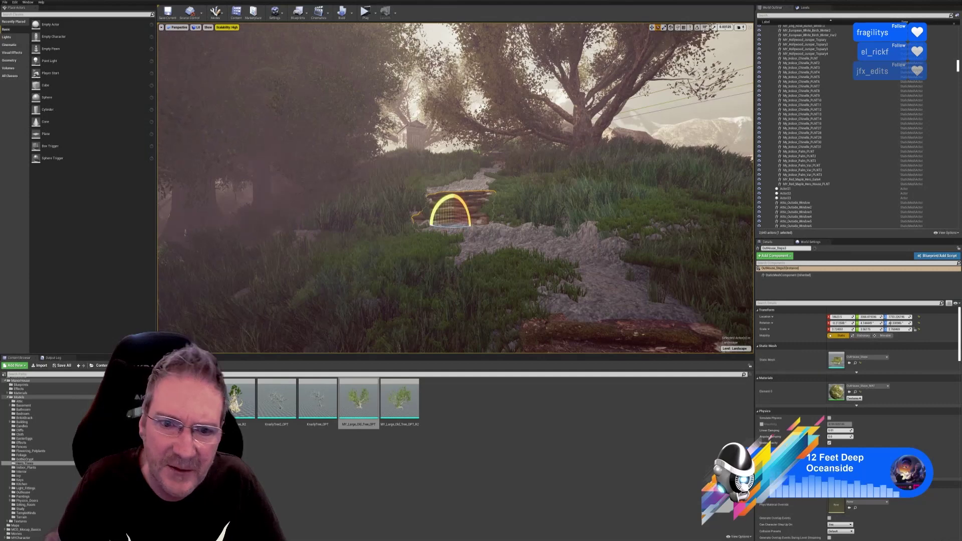
drag(441, 205, 443, 205)
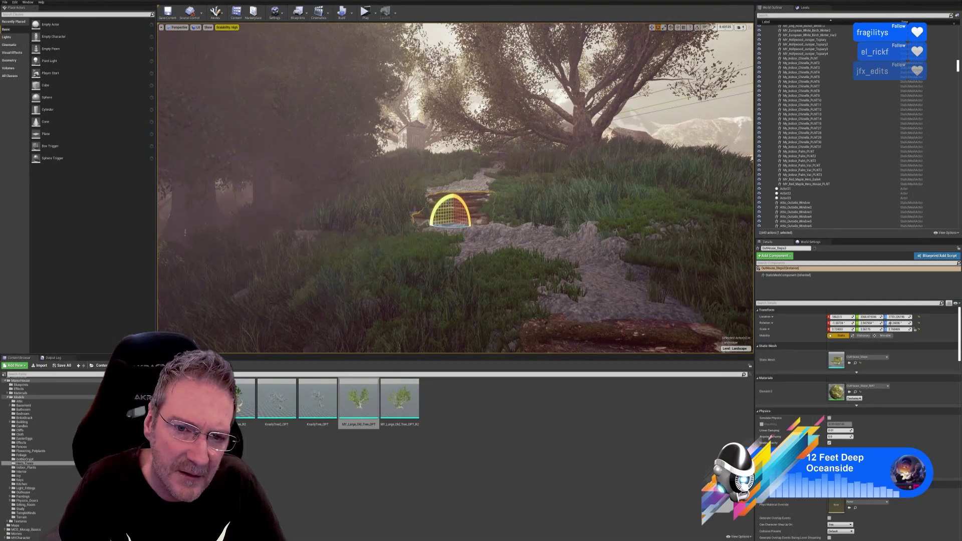
drag(442, 203, 442, 202)
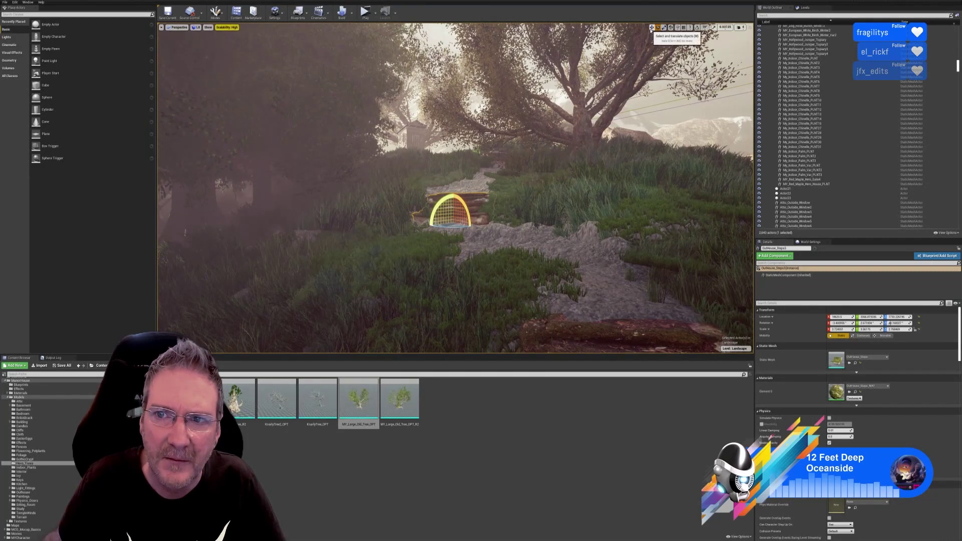
key(Escape)
right_drag(546, 178, 532, 181)
click(546, 178)
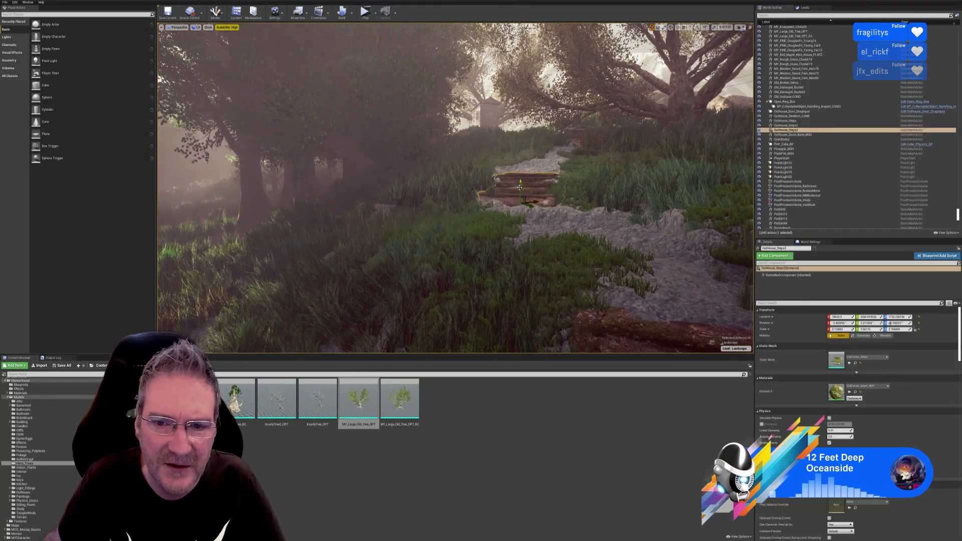
key(Escape)
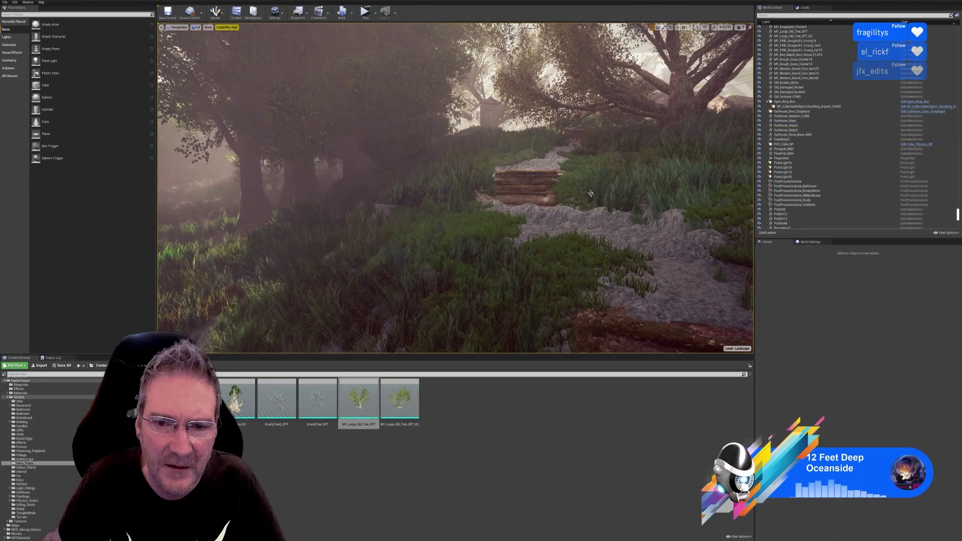
right_drag(546, 178, 538, 179)
key(s)
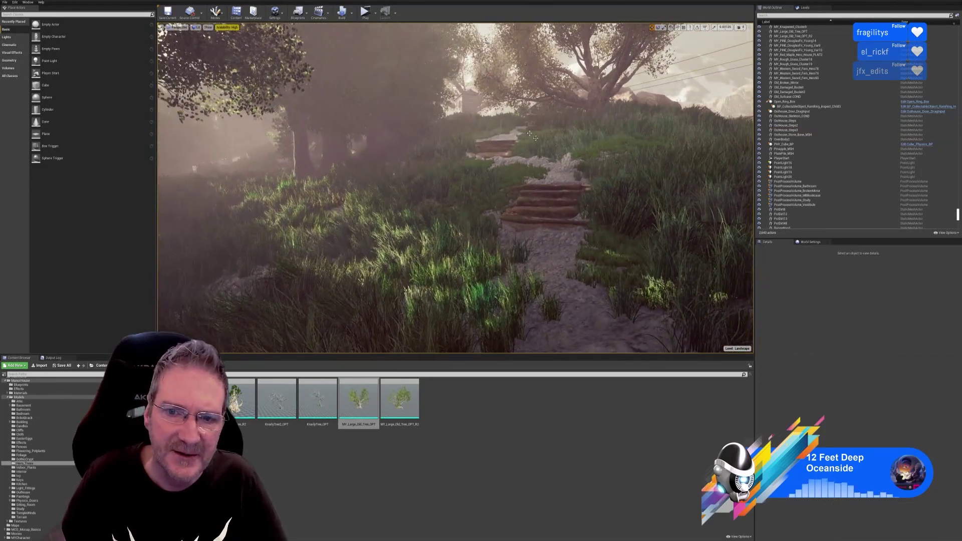
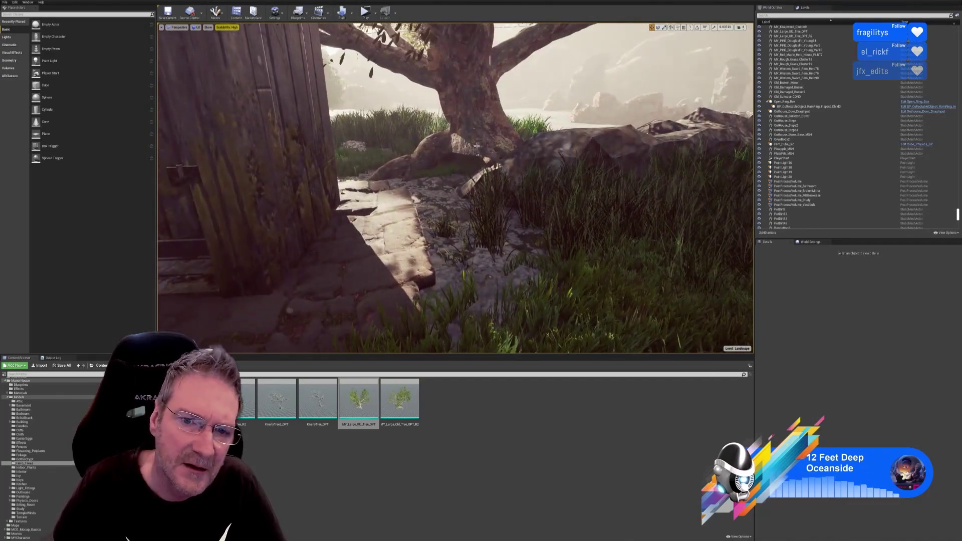
click(479, 145)
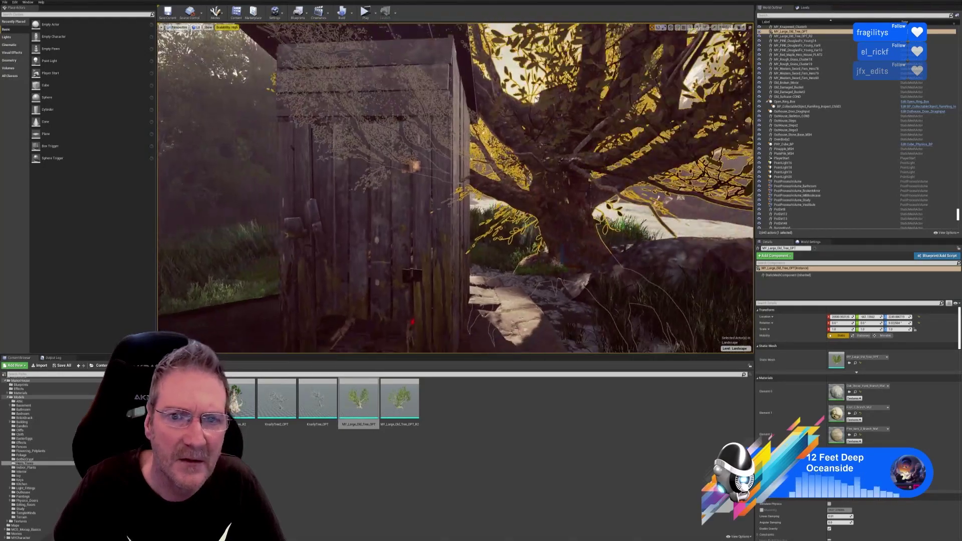
key(Escape)
mouse_move(432, 195)
right_down()
mouse_move(402, 185)
mouse_move(434, 195)
right_up()
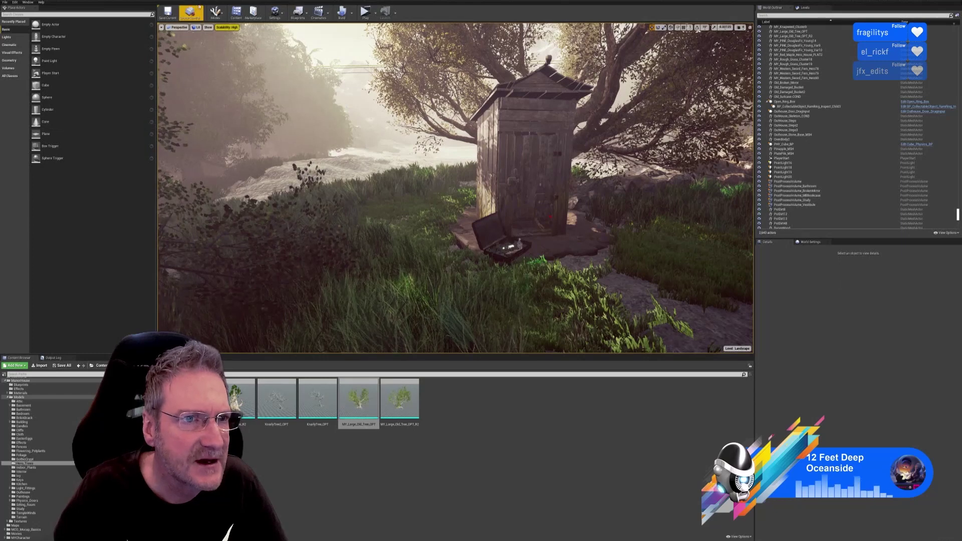
- Save all unsaved levels and assets of the project
click(5, 2)
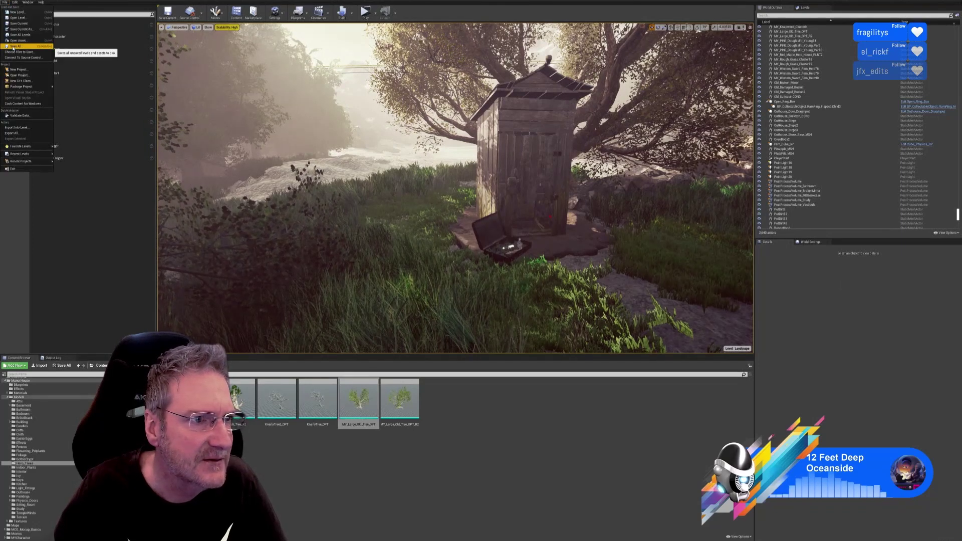
click(82, 62)
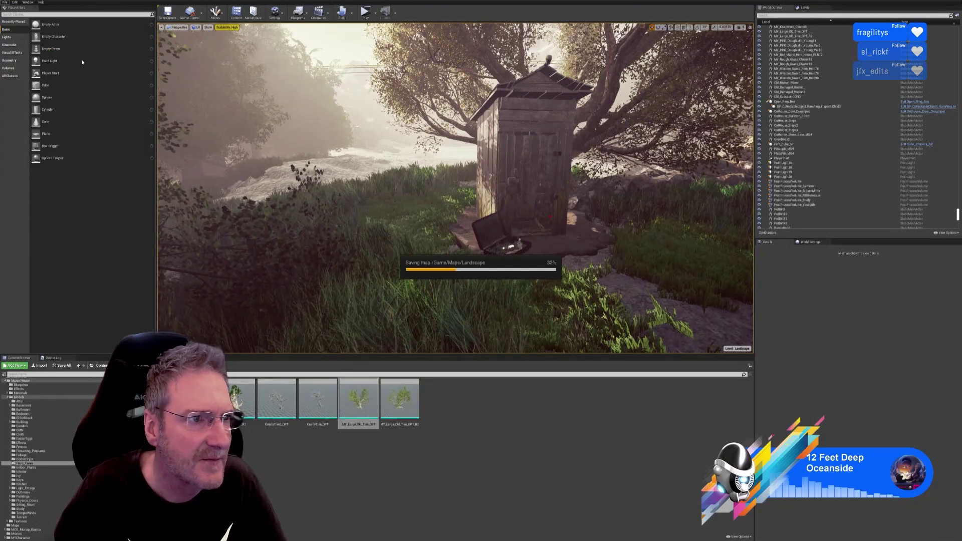
- Switch to Foliage editing mode and choose the grass foliage type for painting
click(216, 13)
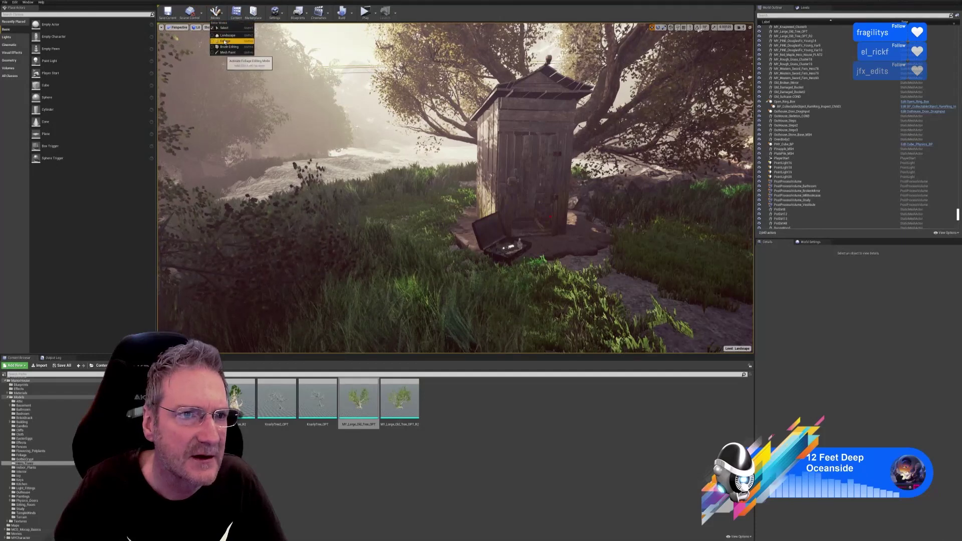
click(224, 41)
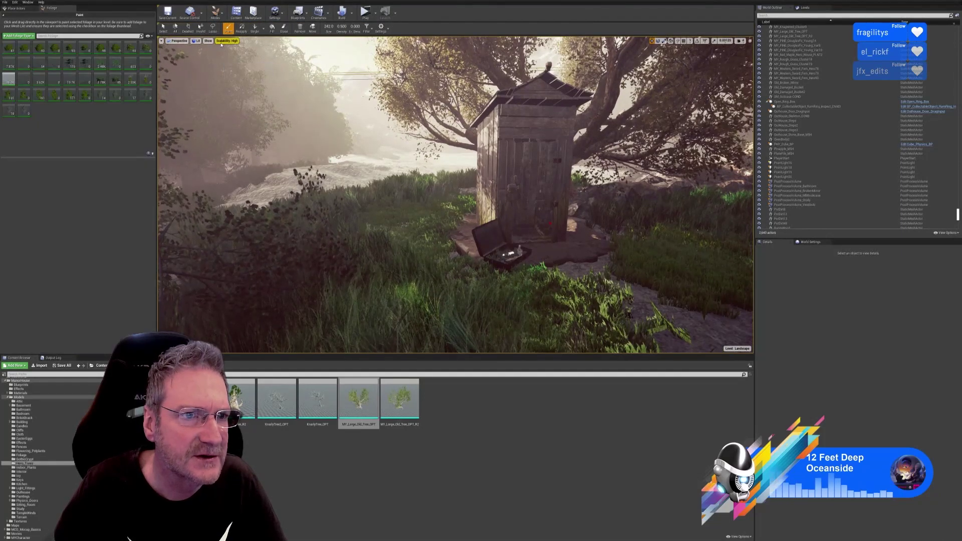
click(7, 82)
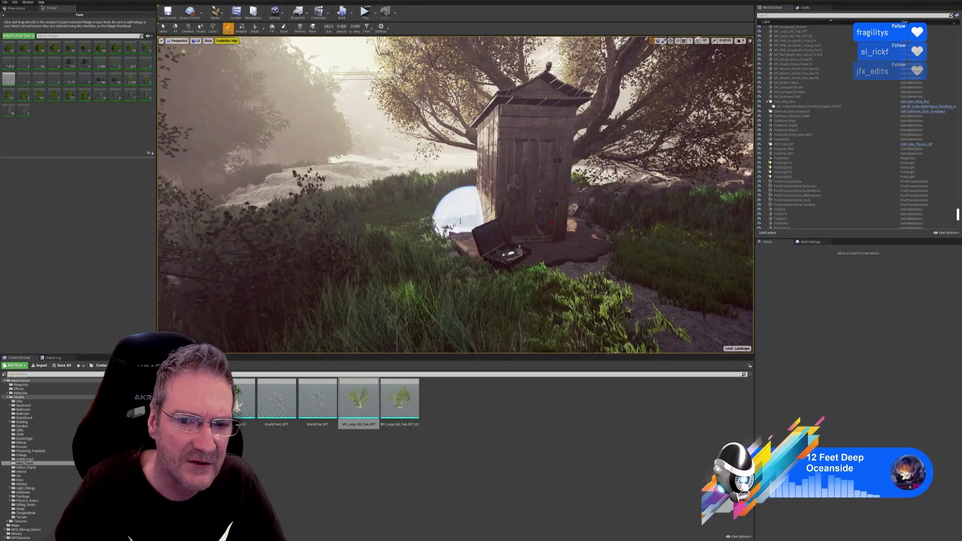
- Toggle the Static Meshes placement filter and paint grass beside the outhouse's base with a smaller brush
mouse_move(441, 218)
right_down()
mouse_move(441, 261)
mouse_move(437, 246)
right_up()
key(w)
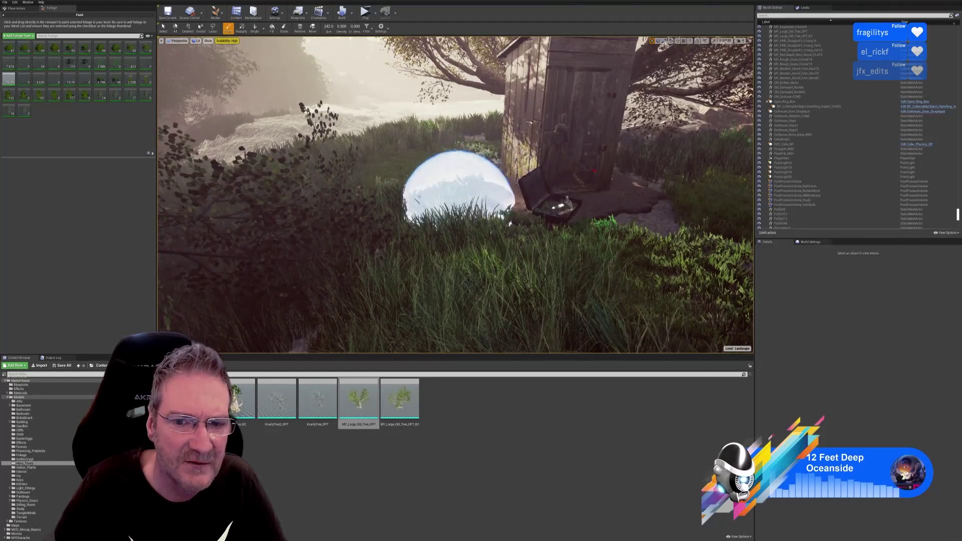
click(366, 27)
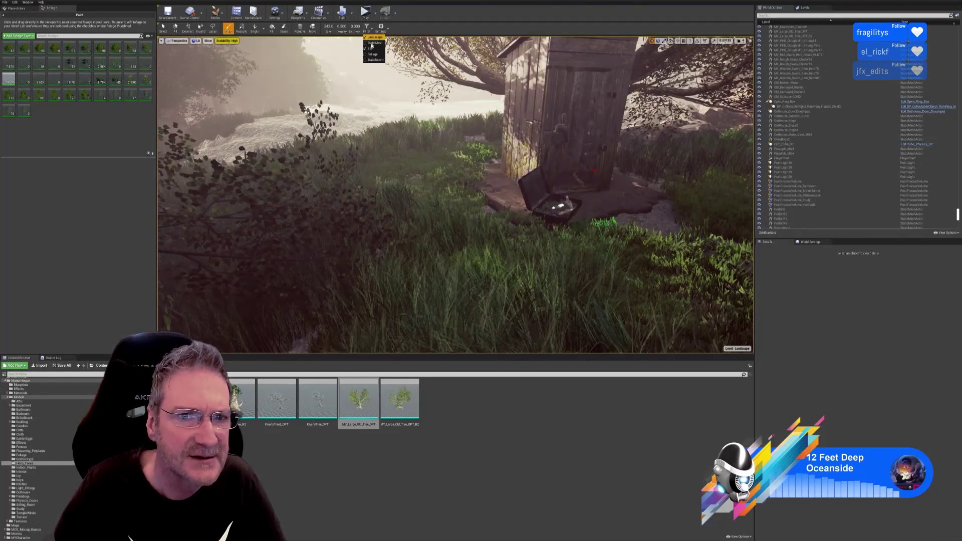
click(365, 43)
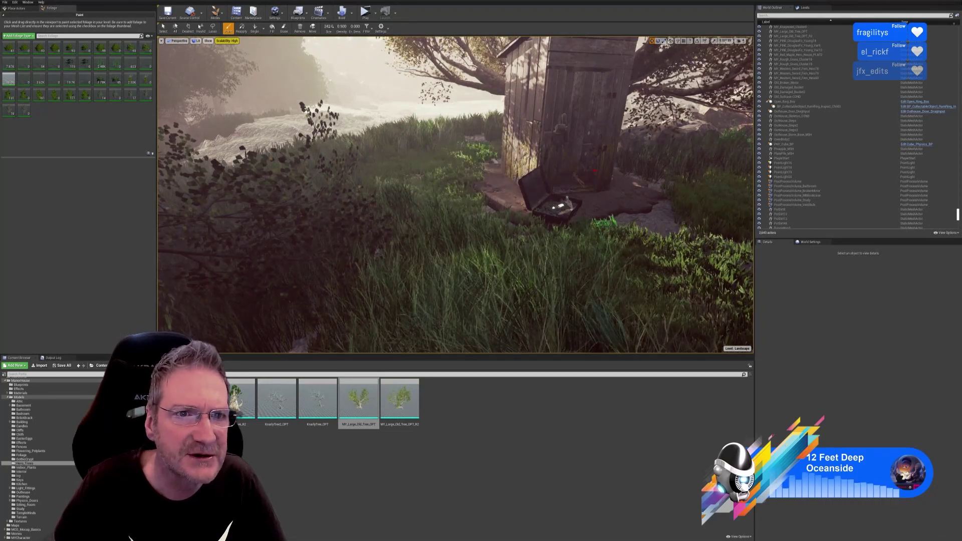
drag(333, 28, 323, 29)
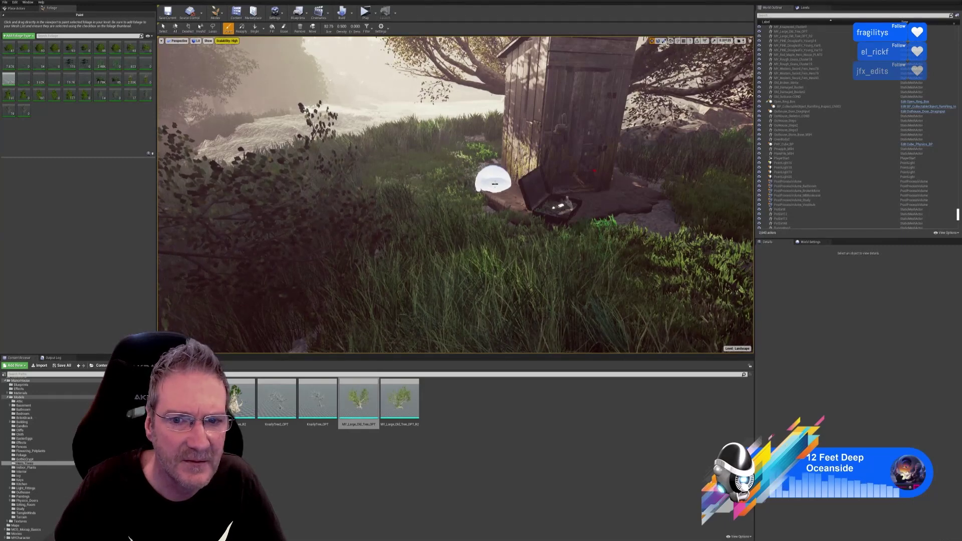
click(496, 175)
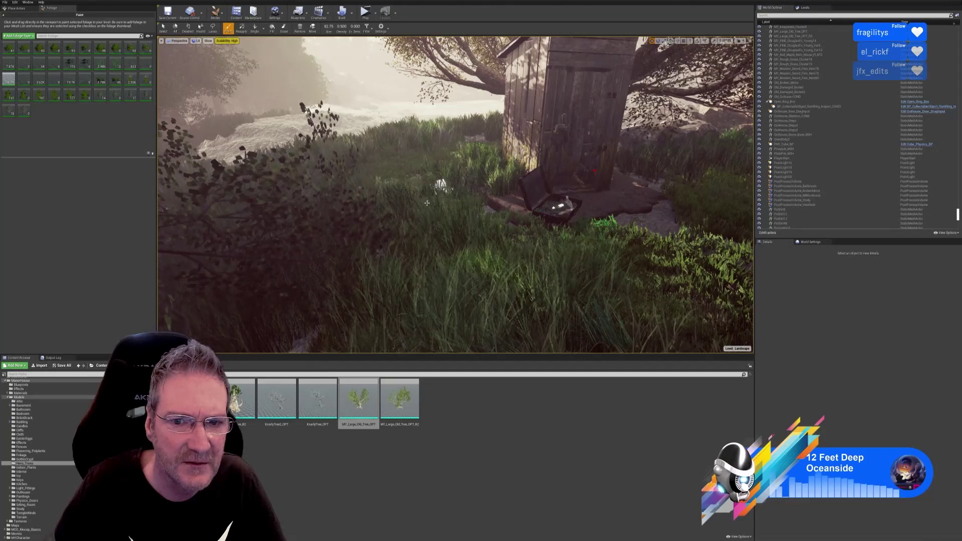
- Inspect the painted grass around the outhouse and down along the log-step path for gaps and misplaced clumps
mouse_move(420, 211)
right_down()
mouse_move(417, 193)
mouse_move(473, 194)
mouse_move(401, 201)
right_up()
key(d)
key(w)
key(w)
right_drag(455, 194, 496, 213)
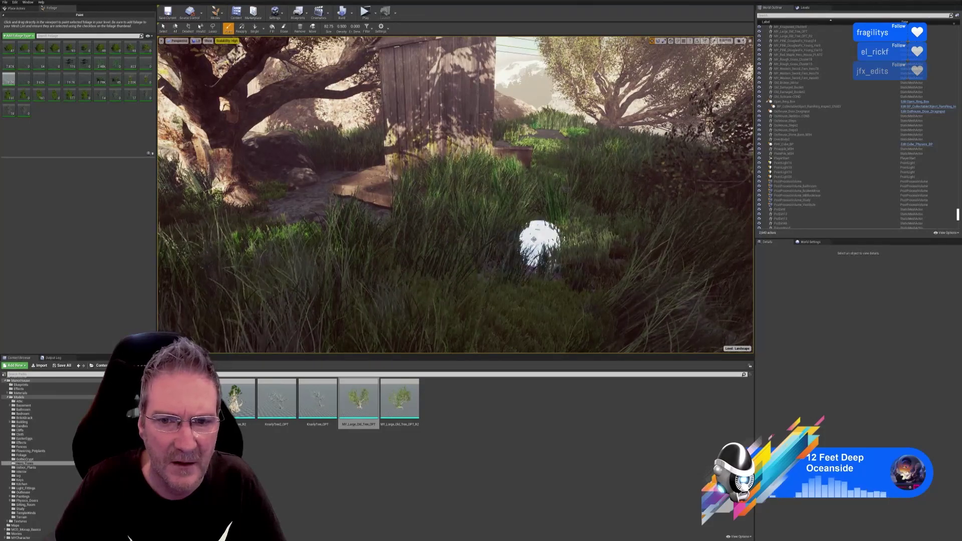
mouse_move(534, 239)
right_down()
mouse_move(581, 235)
mouse_move(470, 232)
mouse_move(584, 237)
mouse_move(422, 240)
mouse_move(499, 238)
right_up()
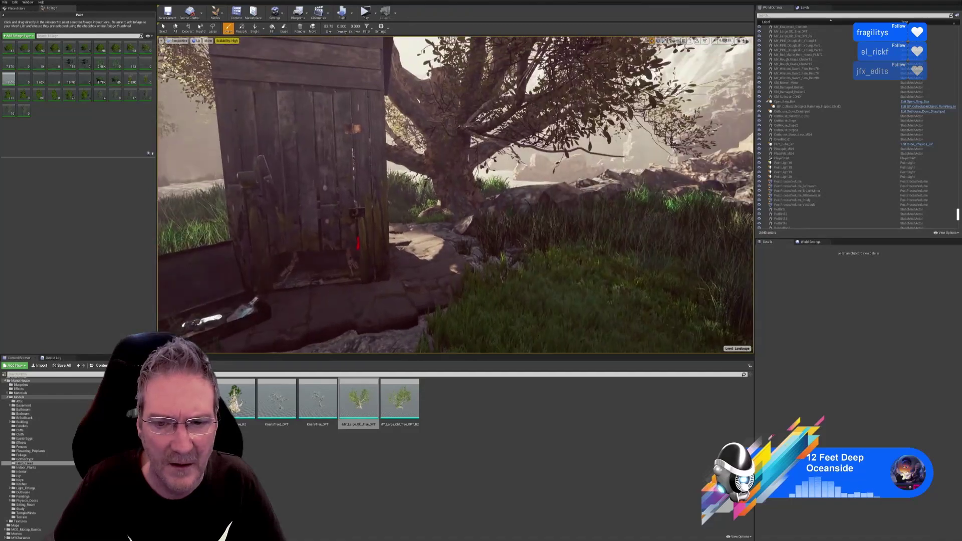
right_drag(401, 242, 424, 241)
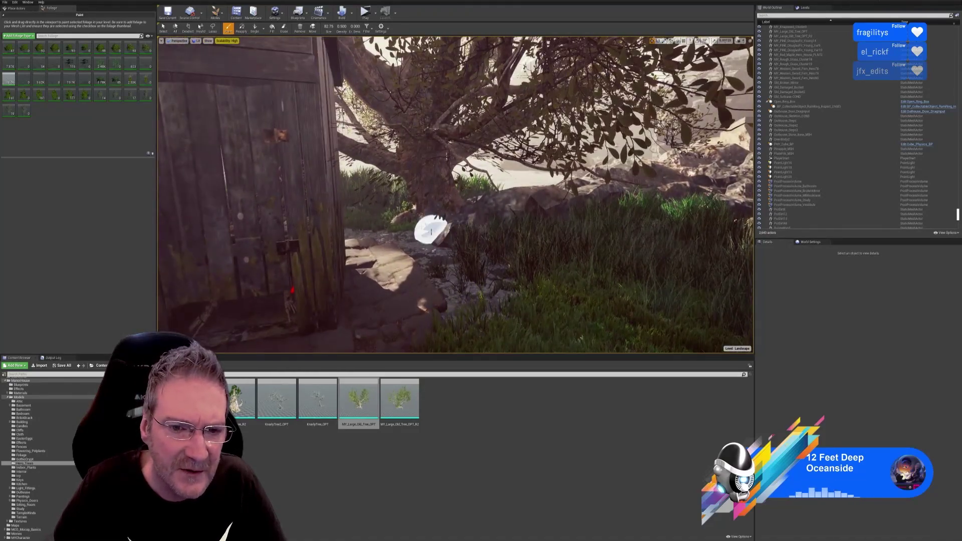
mouse_move(523, 271)
right_down()
mouse_move(484, 270)
mouse_move(507, 274)
right_up()
mouse_move(411, 242)
right_down()
mouse_move(403, 242)
mouse_move(441, 240)
mouse_move(411, 242)
right_up()
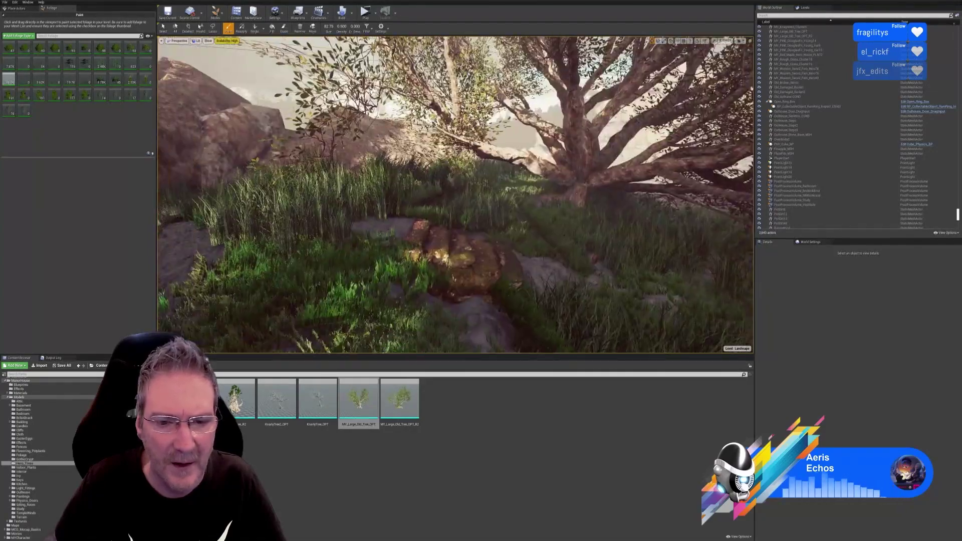
right_drag(455, 195, 531, 195)
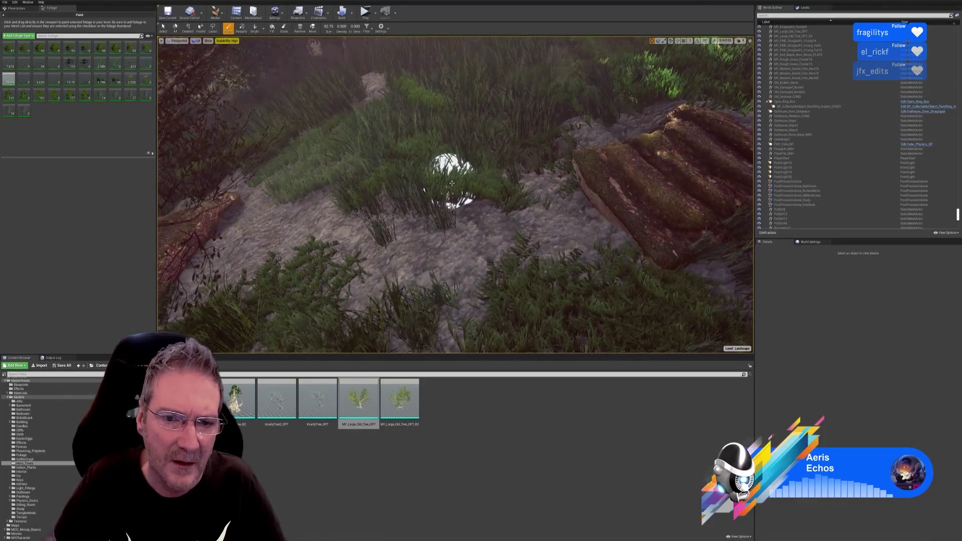
mouse_move(514, 192)
right_down()
mouse_move(499, 183)
mouse_move(464, 200)
mouse_move(448, 230)
right_up()
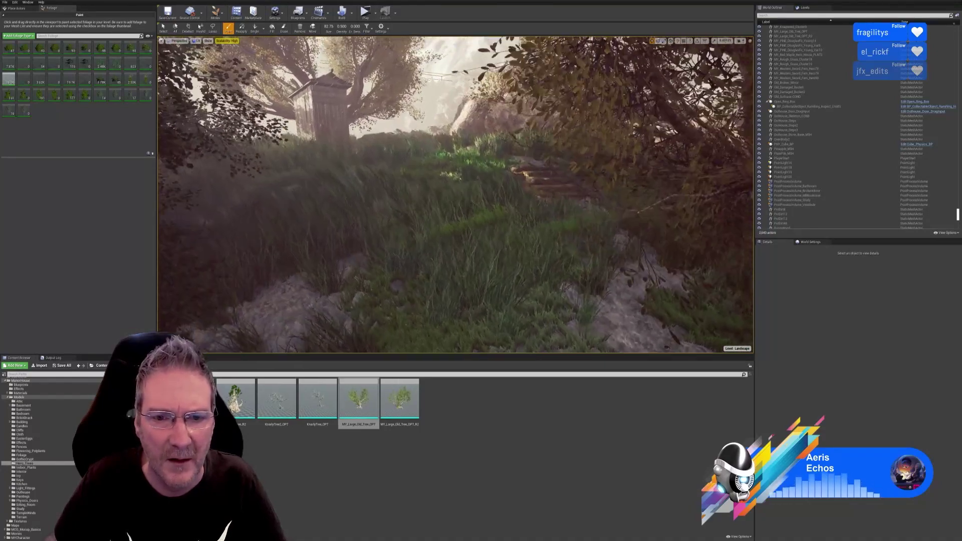
- Select the bright grass clump standing out on the slope below the log steps and delete it
right_drag(494, 211, 492, 210)
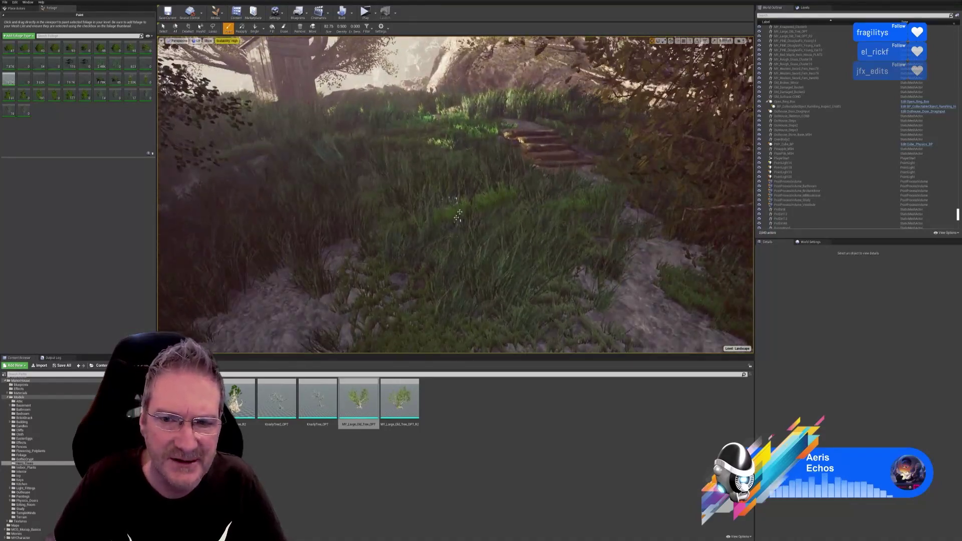
click(164, 28)
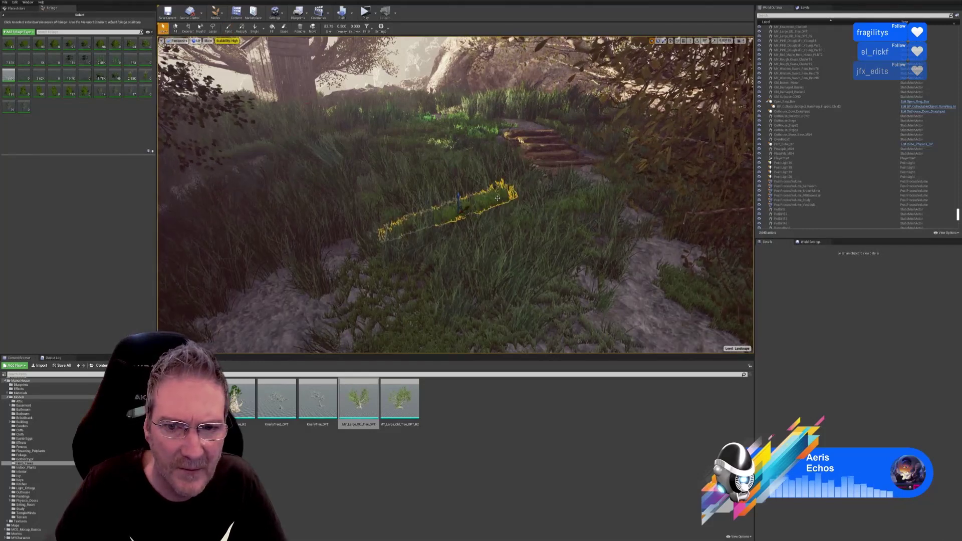
key(Delete)
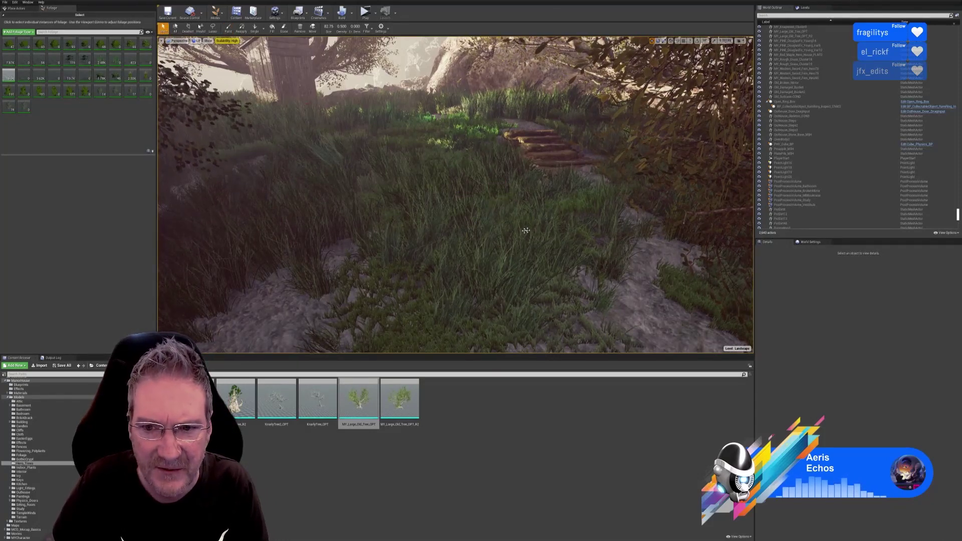
- Select the large grass clump beside the log steps and rotate it to follow the slope, then return to the move tool
right_drag(455, 195, 490, 226)
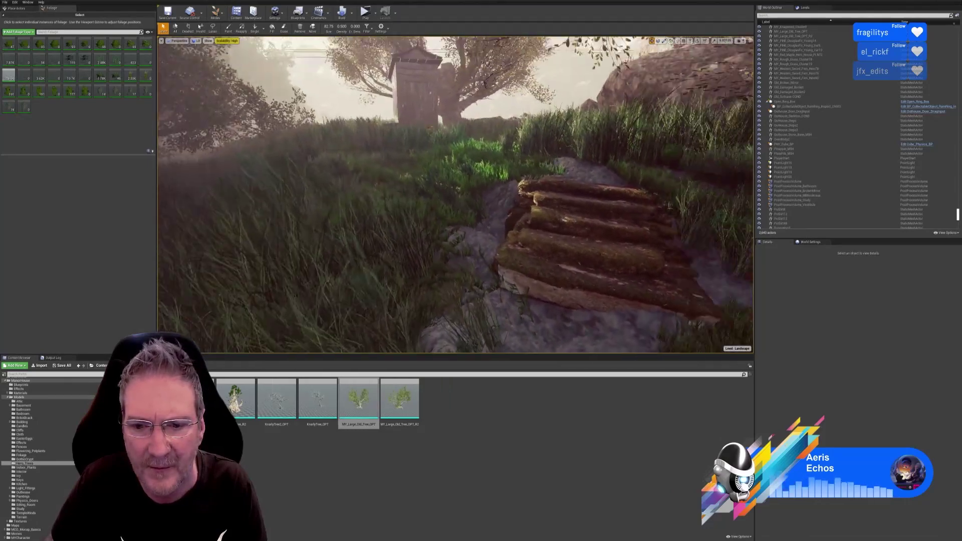
key(d)
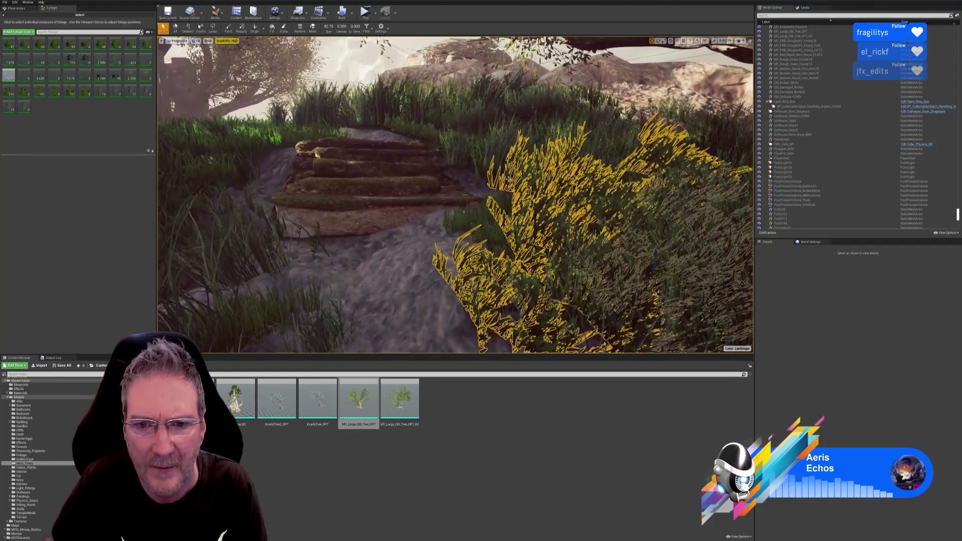
key(s)
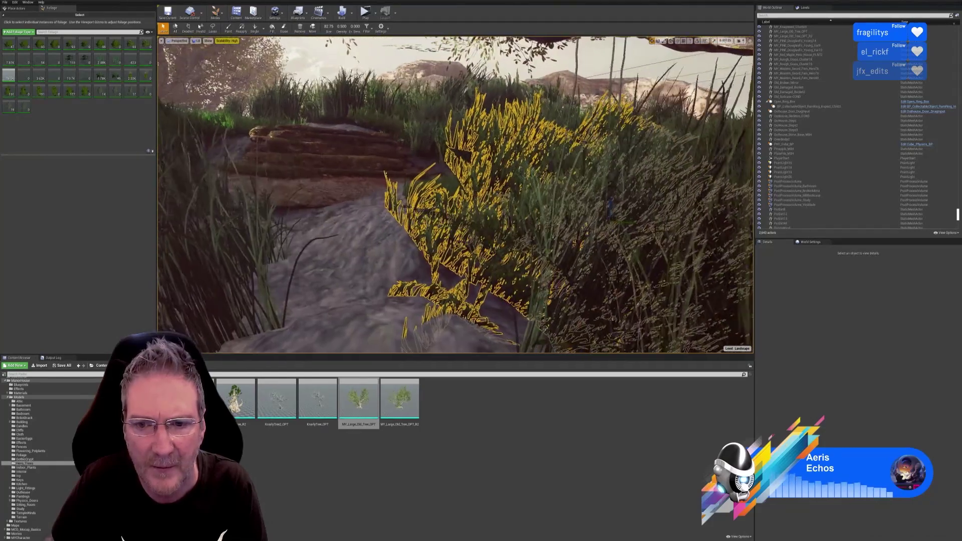
key(w)
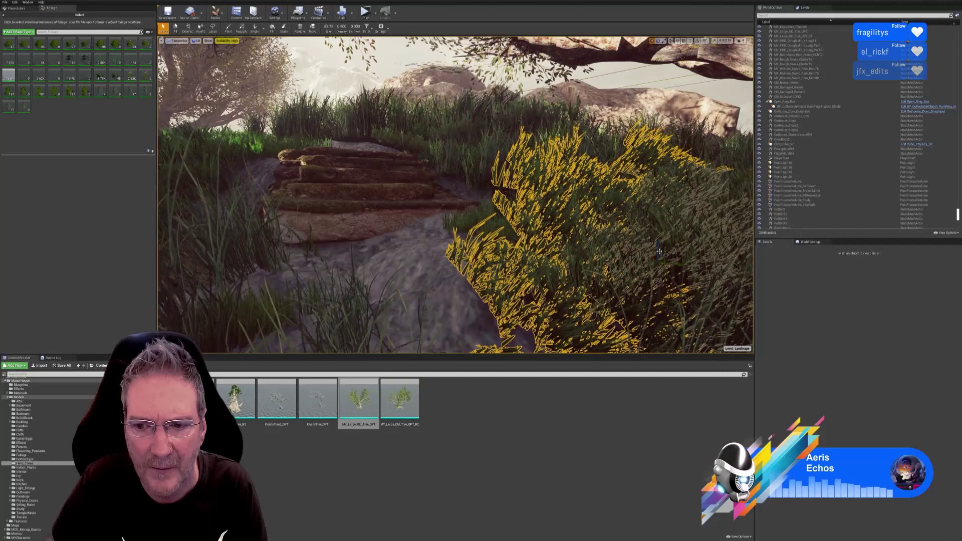
right_drag(657, 263, 632, 198)
right_drag(632, 81, 648, 71)
click(659, 42)
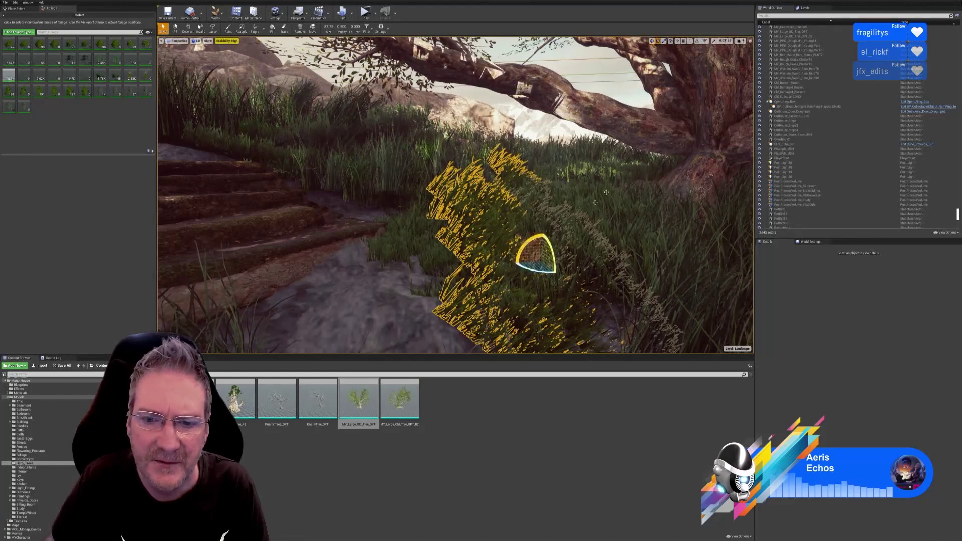
drag(534, 241, 541, 235)
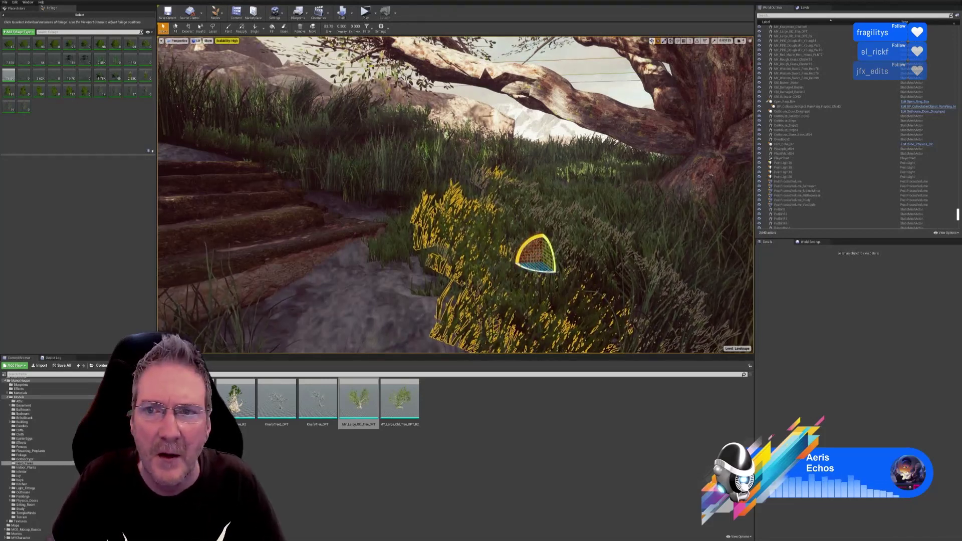
click(651, 41)
- Select the tall grass clump just above the log steps and adjust its placement on the ground
right_drag(576, 196, 500, 245)
key(d)
key(s)
key(w)
key(w)
key(s)
key(w)
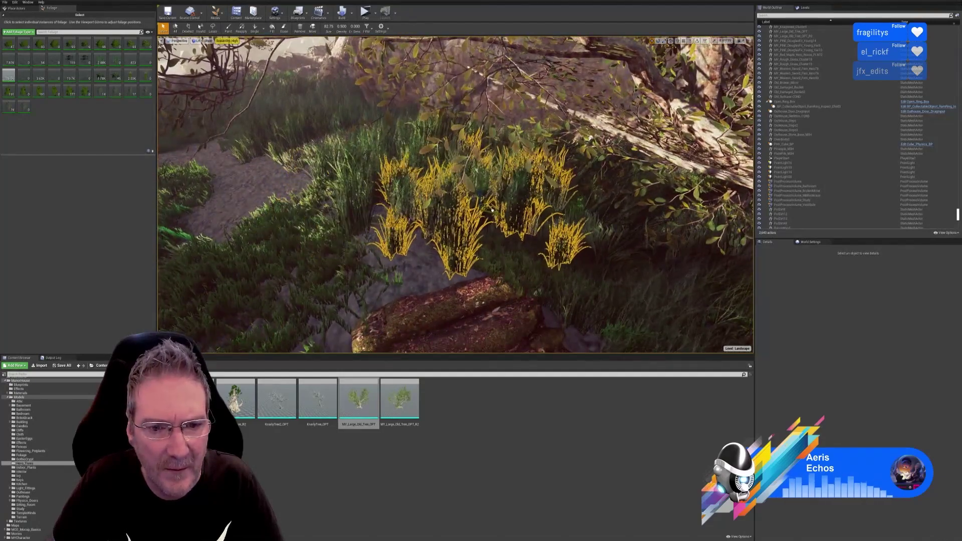
- Select the low grass patches beside the path leading to the outhouse and adjust them to fit the ground
mouse_move(431, 253)
right_down()
mouse_move(386, 243)
mouse_move(416, 249)
right_up()
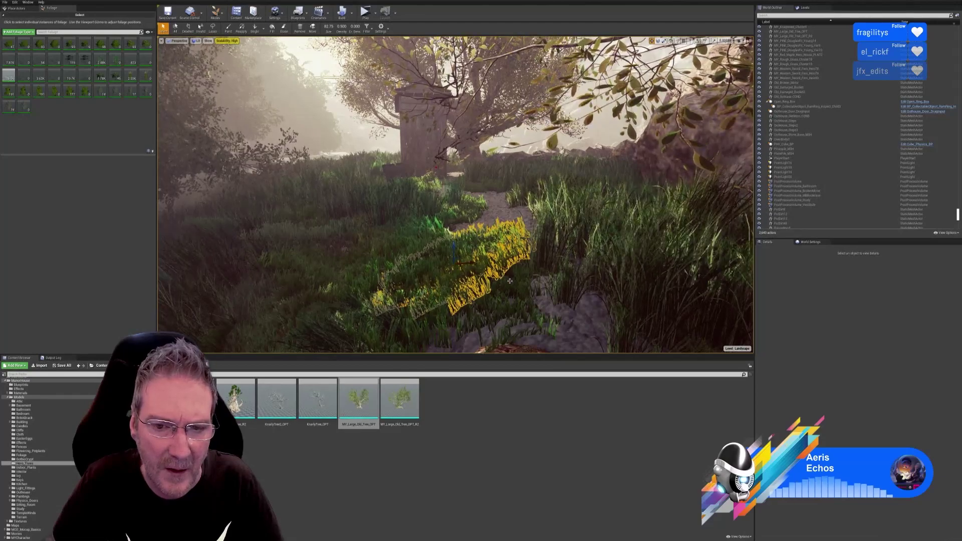
right_drag(510, 282, 516, 304)
right_drag(485, 271, 471, 270)
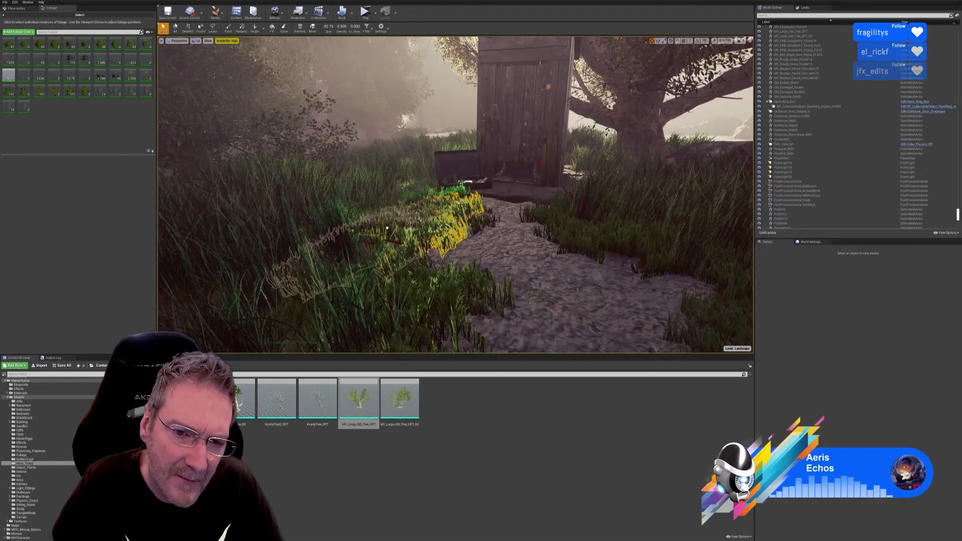
right_drag(455, 196, 507, 161)
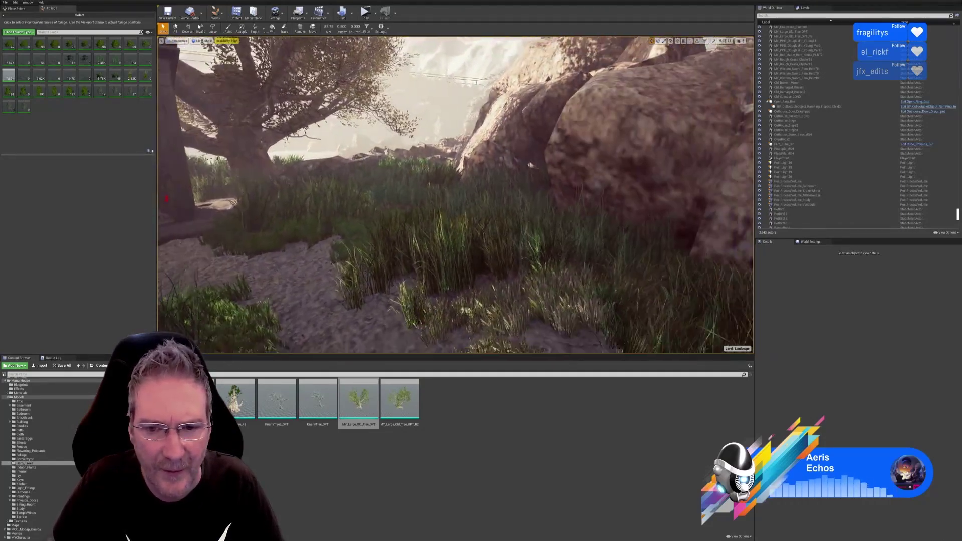
- Select the tall grass clumps at the edge of the dirt path below the outhouse and adjust their placement
right_drag(455, 195, 592, 201)
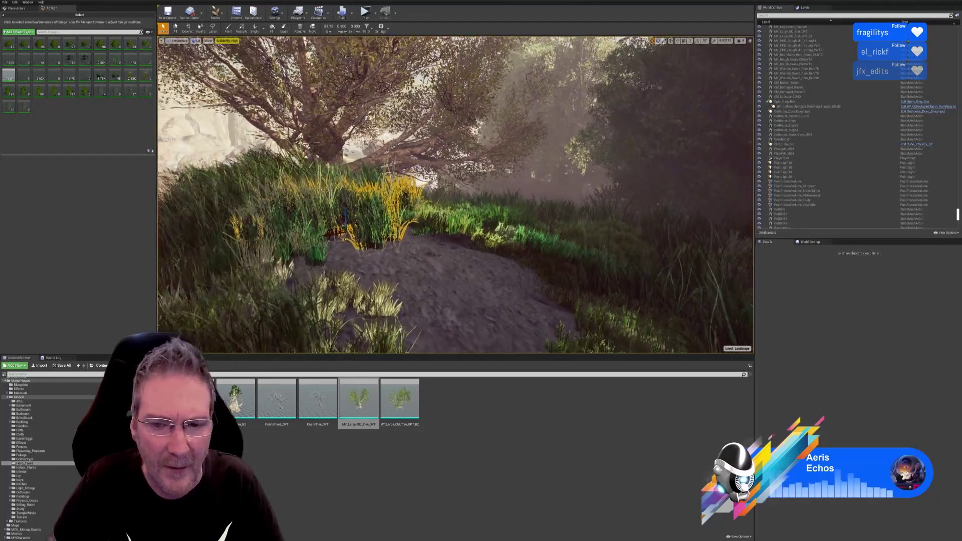
key(w)
right_drag(456, 195, 541, 196)
right_drag(456, 195, 531, 216)
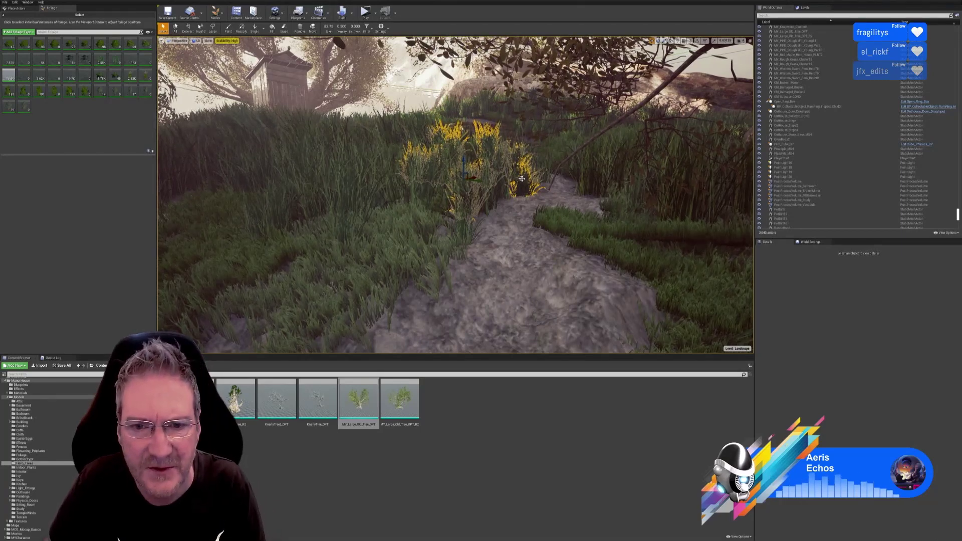
key(Up)
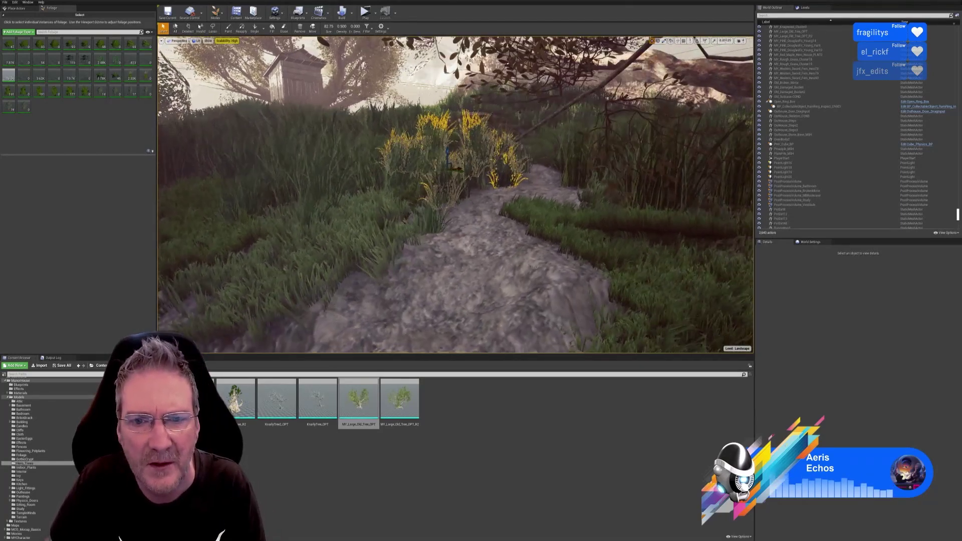
right_drag(511, 184, 514, 185)
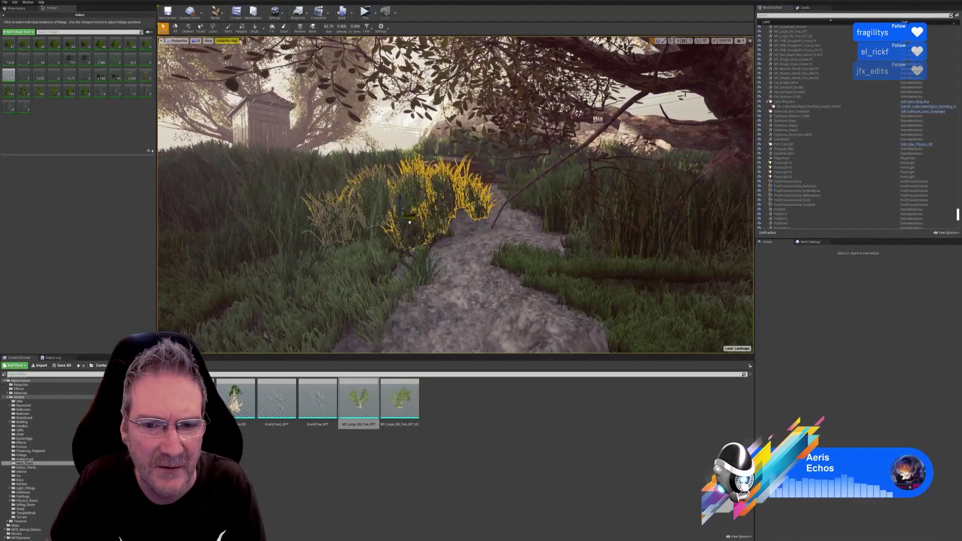
- Follow the path downhill and adjust the grass clump beside the lower log steps
right_drag(415, 224, 369, 224)
key(s)
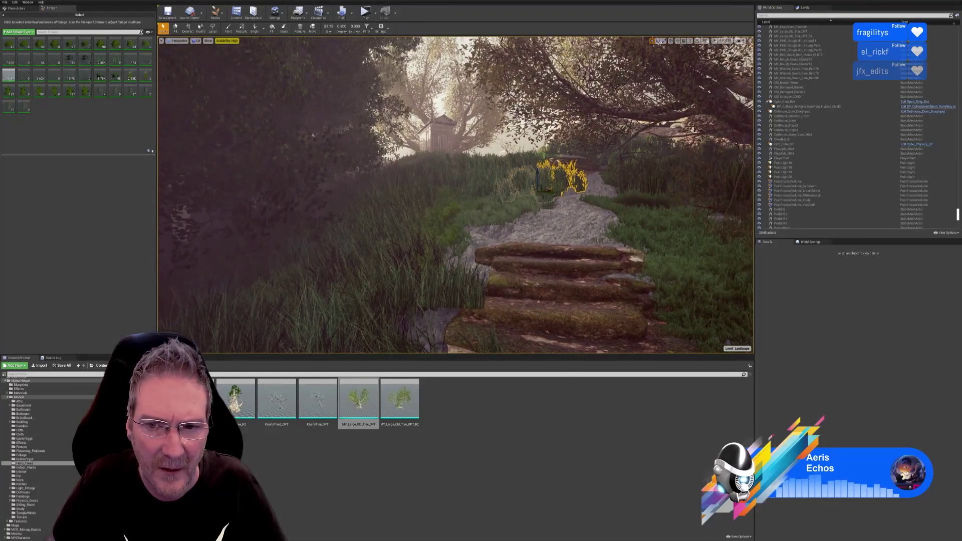
key(s)
mouse_move(368, 224)
right_down()
mouse_move(402, 228)
mouse_move(386, 230)
right_up()
key(s)
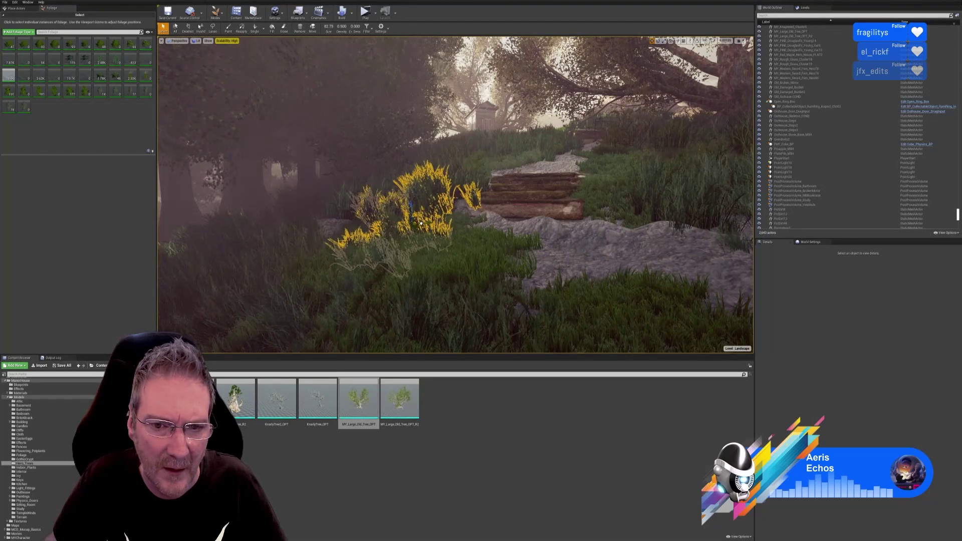
key(s)
mouse_move(476, 215)
right_down()
mouse_move(506, 222)
mouse_move(484, 222)
mouse_move(510, 233)
mouse_move(464, 216)
right_up()
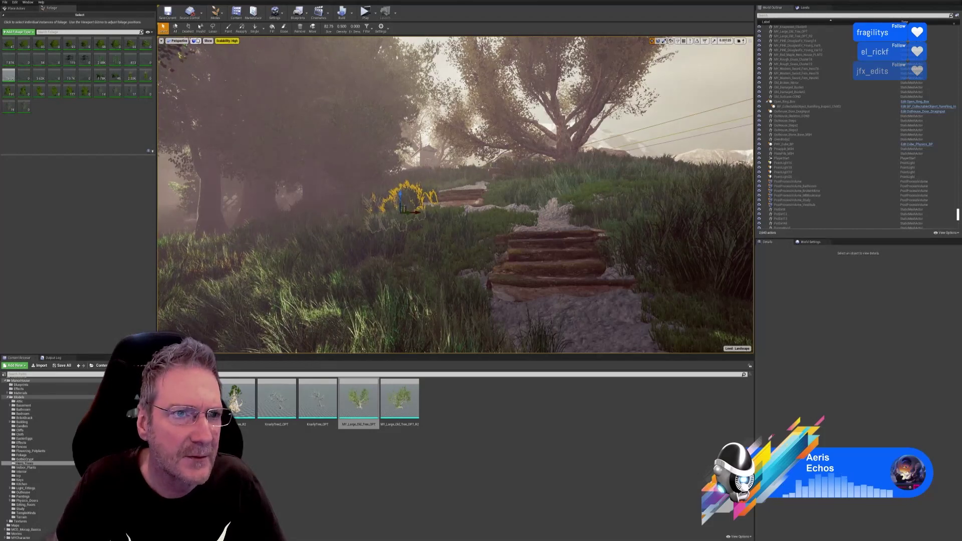
- Switch to foliage painting and examine the grass coverage around the lower log steps and the rocky bank
click(228, 28)
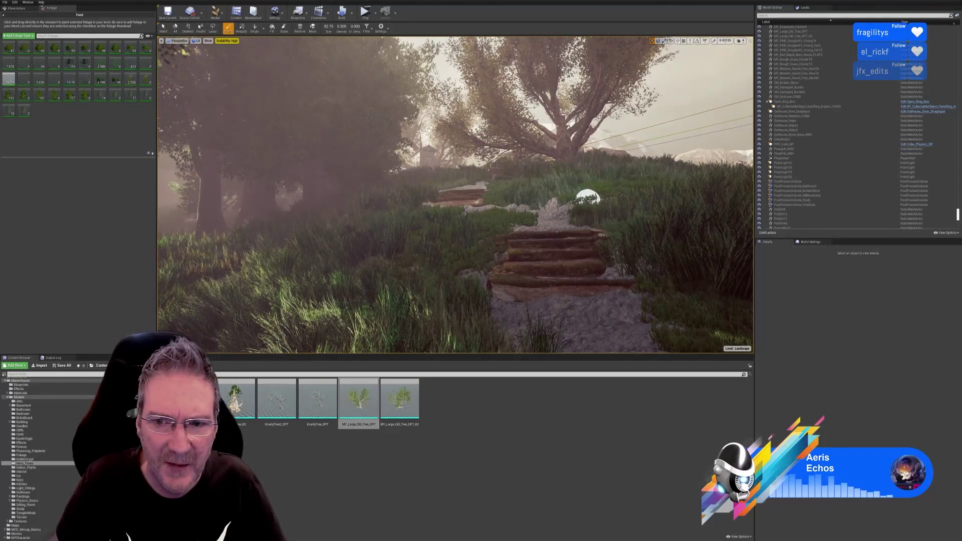
mouse_move(624, 210)
right_down()
mouse_move(652, 260)
mouse_move(659, 226)
mouse_move(649, 258)
mouse_move(629, 211)
mouse_move(644, 213)
mouse_move(635, 211)
right_up()
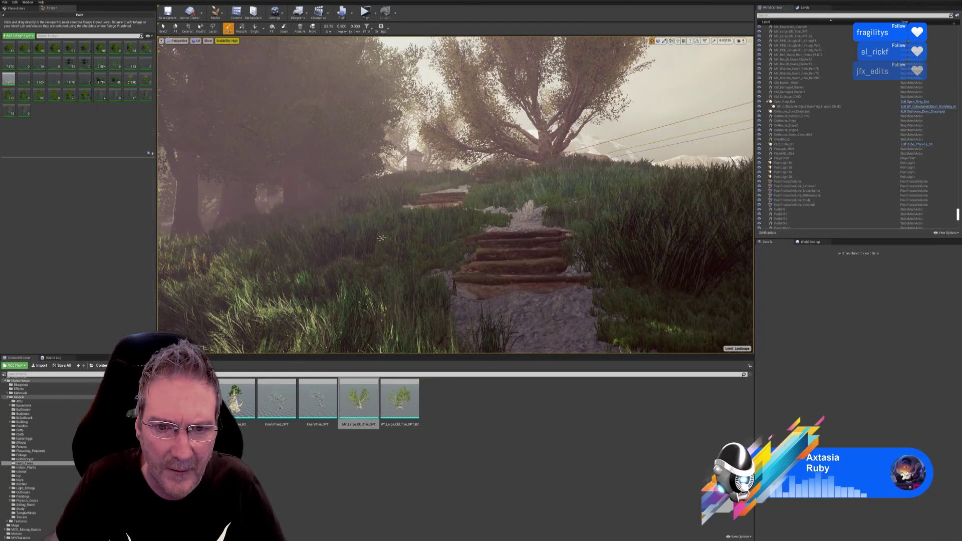
mouse_move(495, 255)
right_down()
mouse_move(474, 233)
mouse_move(503, 255)
mouse_move(487, 246)
right_up()
key(s)
key(a)
key(d)
key(e)
right_drag(408, 231, 403, 229)
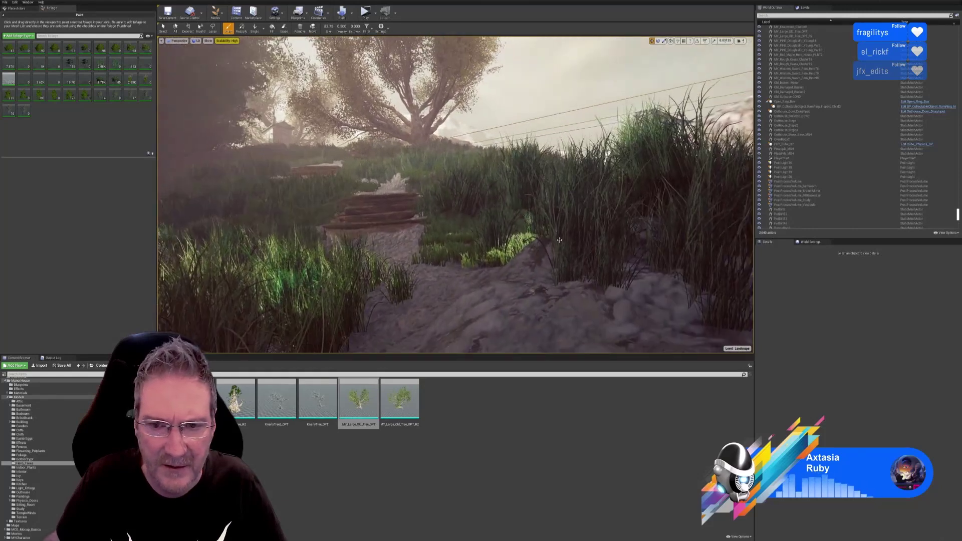
- Select the tall grass clump on the rocky bank beside the lower path and lower it into the ground
click(164, 28)
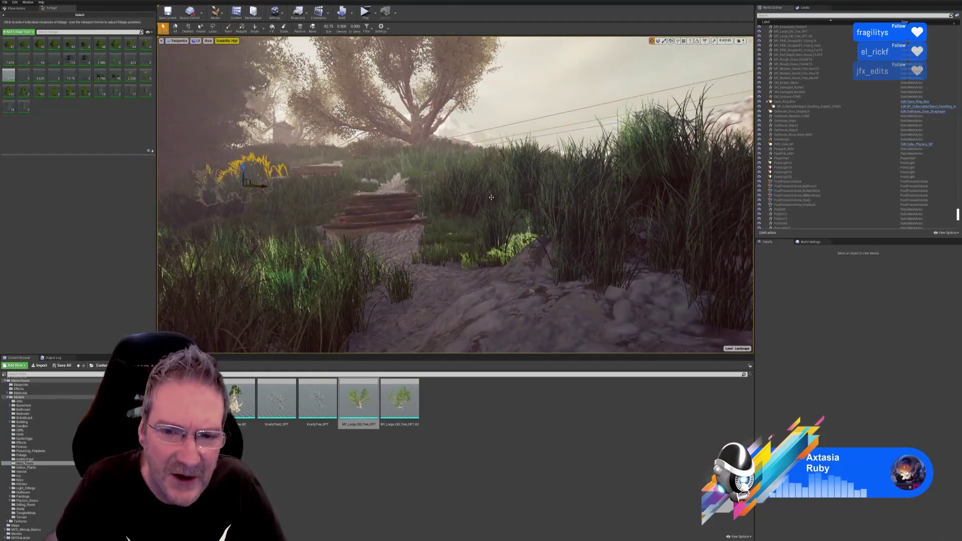
click(501, 240)
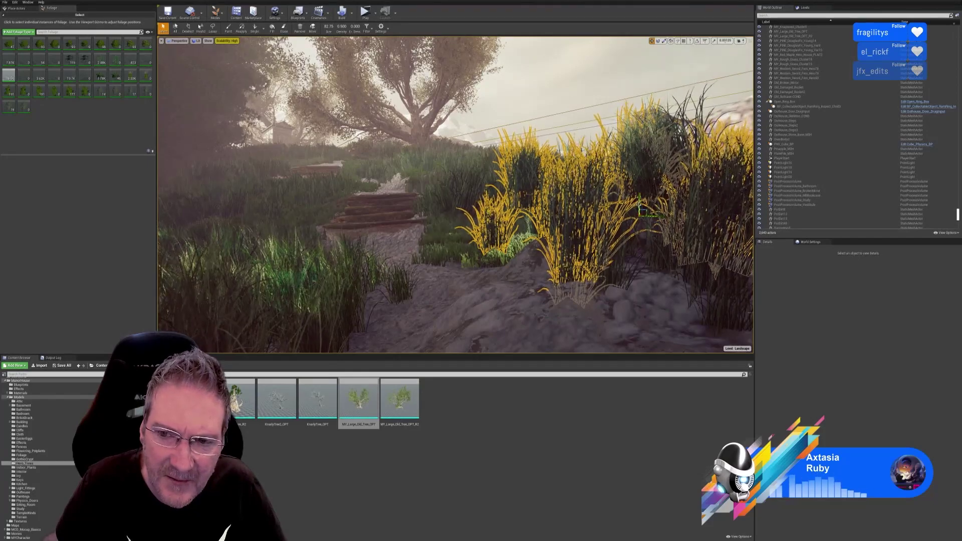
drag(640, 204, 647, 240)
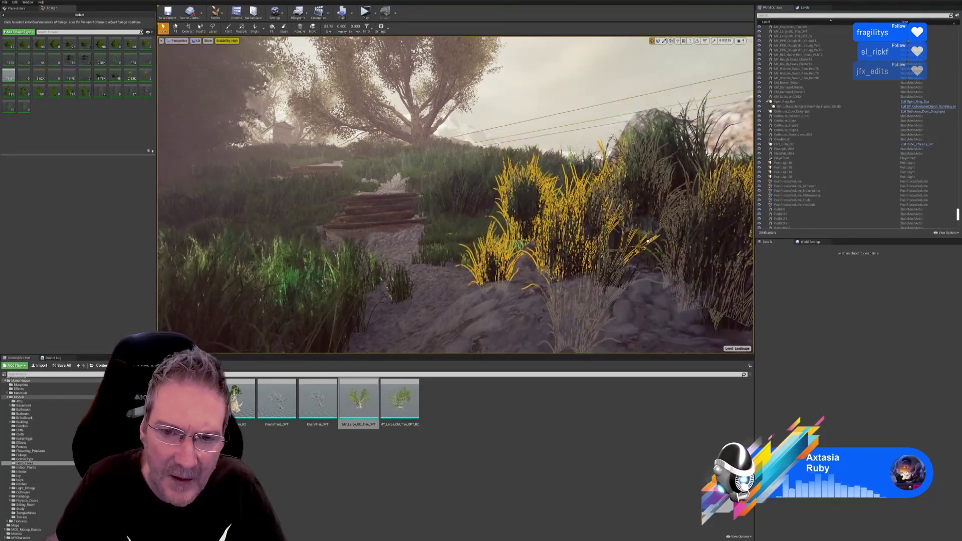
- Rotate the small grass clump beside the lower log steps to match the slope, and return to foliage painting
click(465, 197)
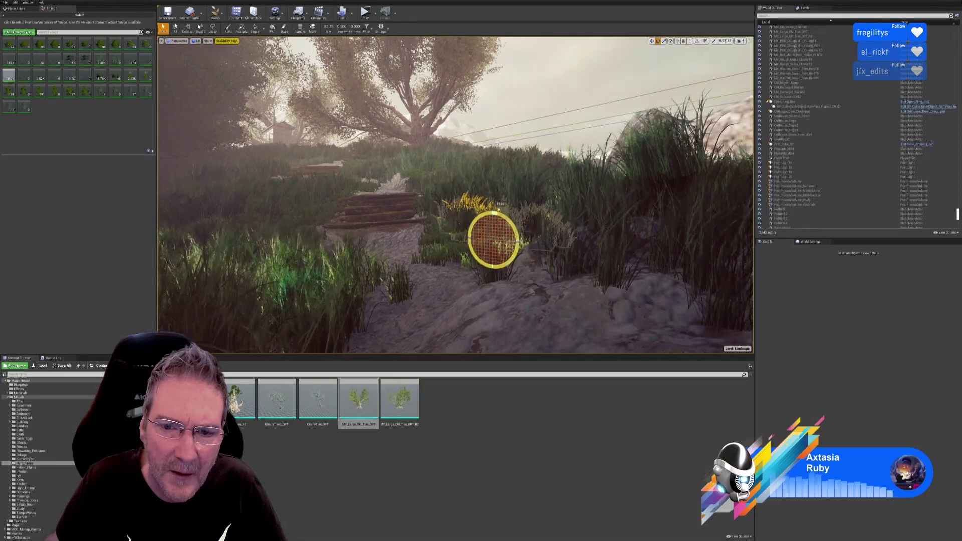
click(652, 42)
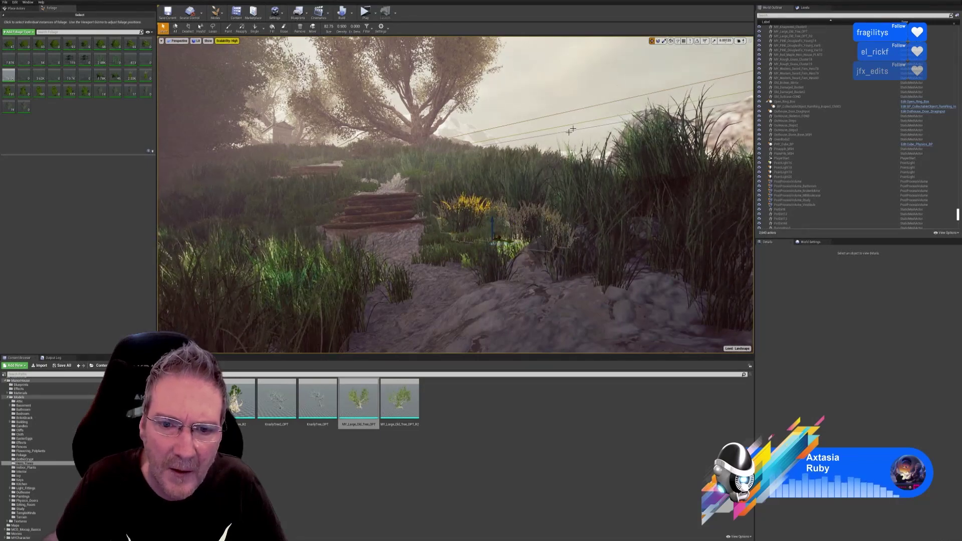
mouse_move(491, 211)
right_down()
mouse_move(451, 220)
mouse_move(458, 214)
mouse_move(426, 207)
mouse_move(470, 197)
mouse_move(438, 187)
right_up()
click(229, 29)
key(s)
key(w)
key(w)
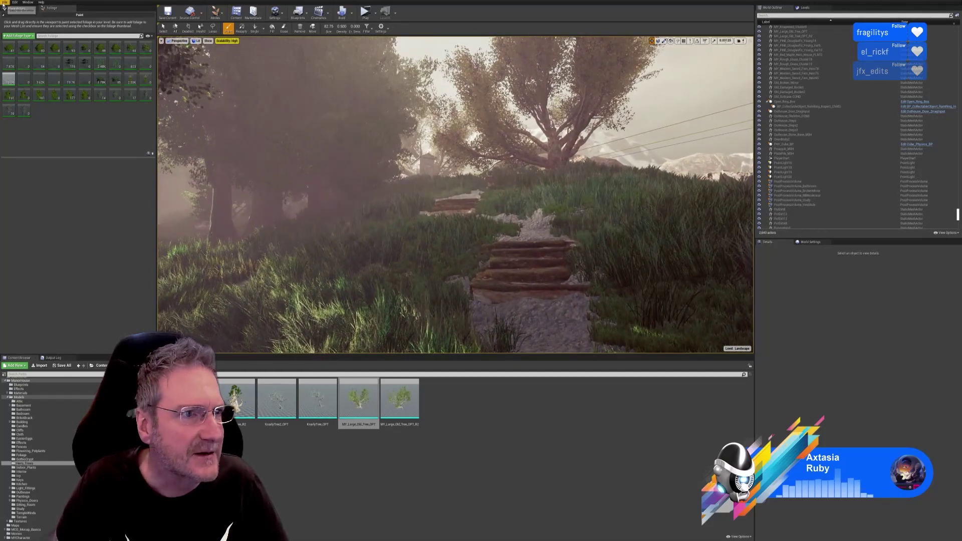
- Save the level and switch foliage editing to selecting individual instances
click(5, 2)
click(17, 46)
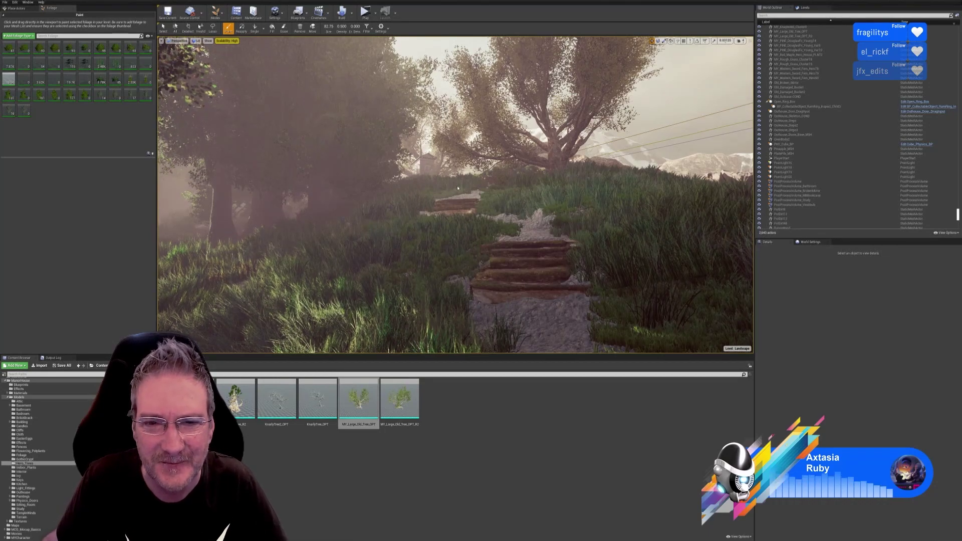
key(s)
mouse_move(457, 189)
right_down()
mouse_move(509, 191)
mouse_move(474, 186)
right_up()
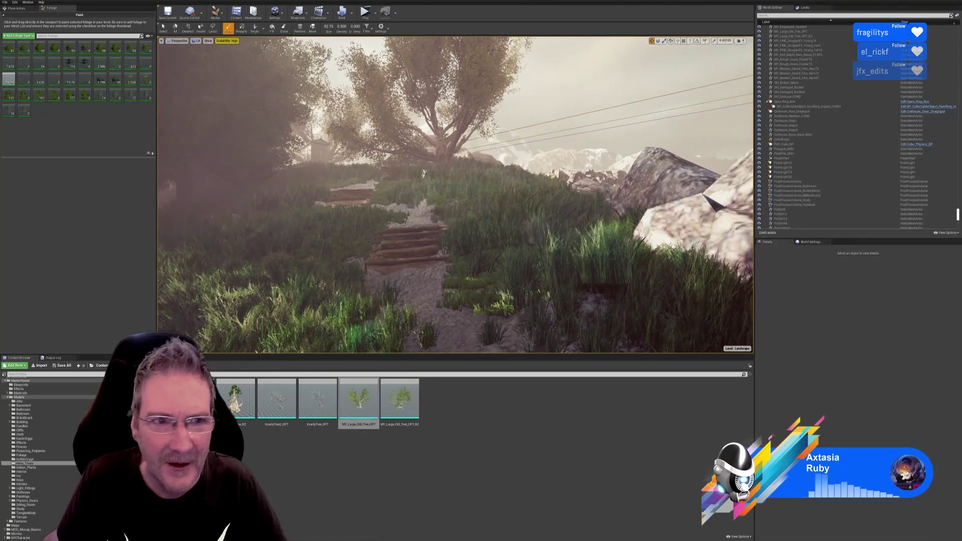
click(163, 27)
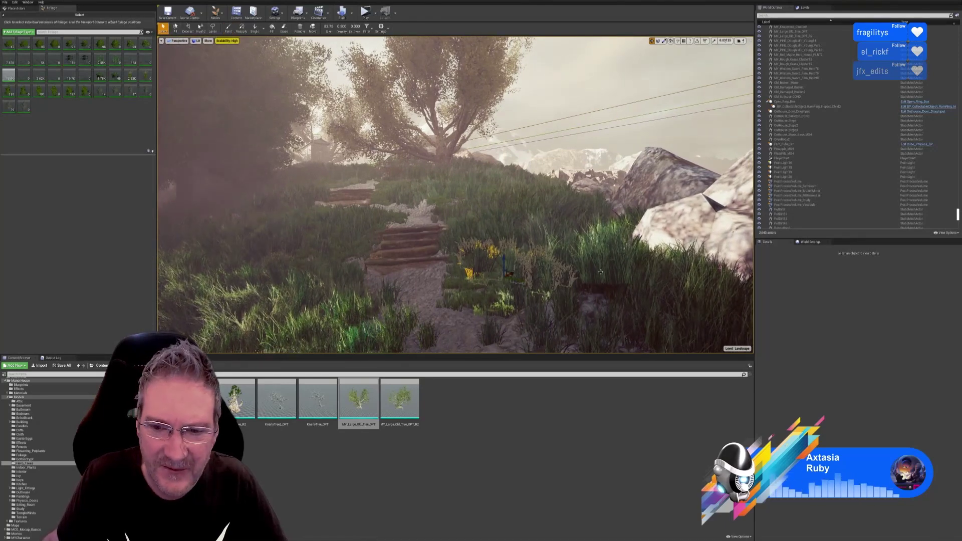
- Rotate the wide grass clump between the path and the pale boulders to match the slope, and lower it into the ground
right_drag(616, 266, 605, 280)
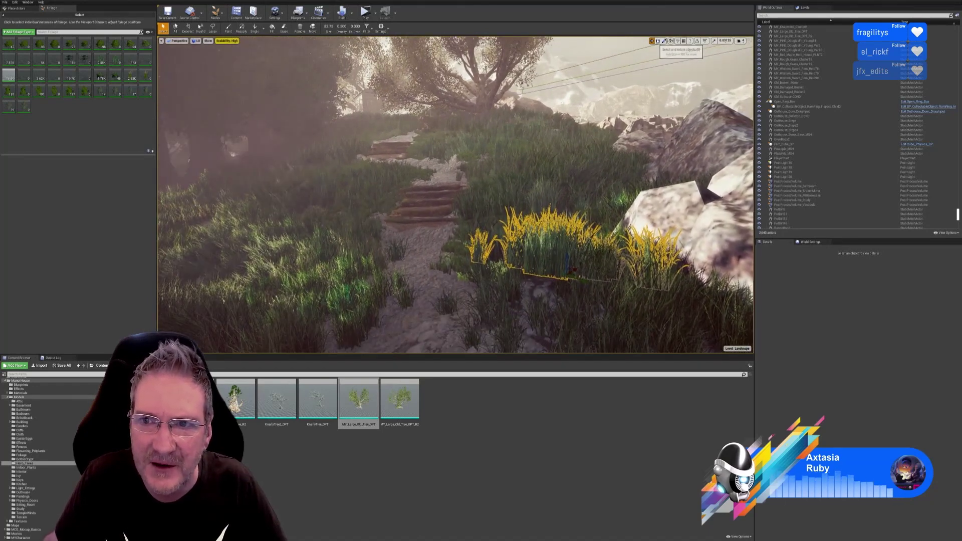
click(658, 41)
drag(557, 269, 561, 266)
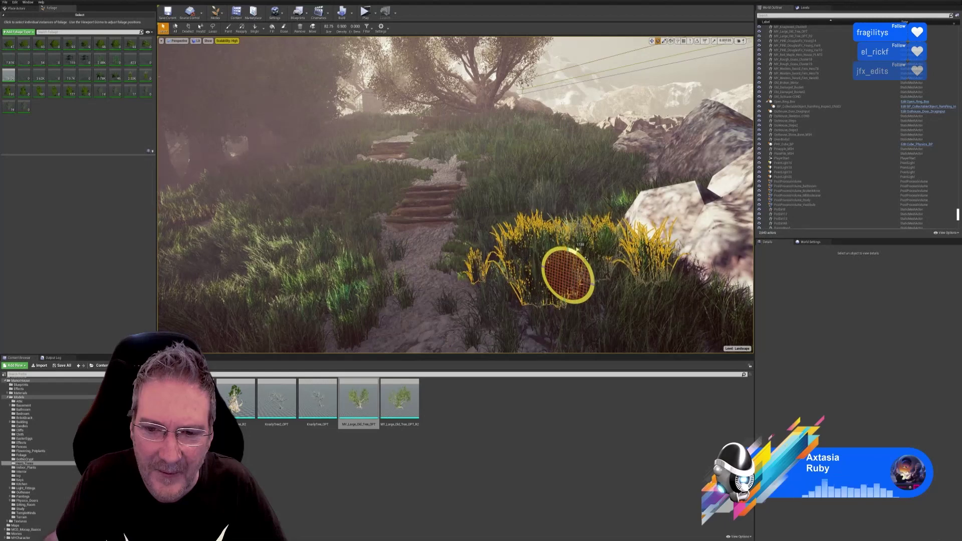
click(652, 41)
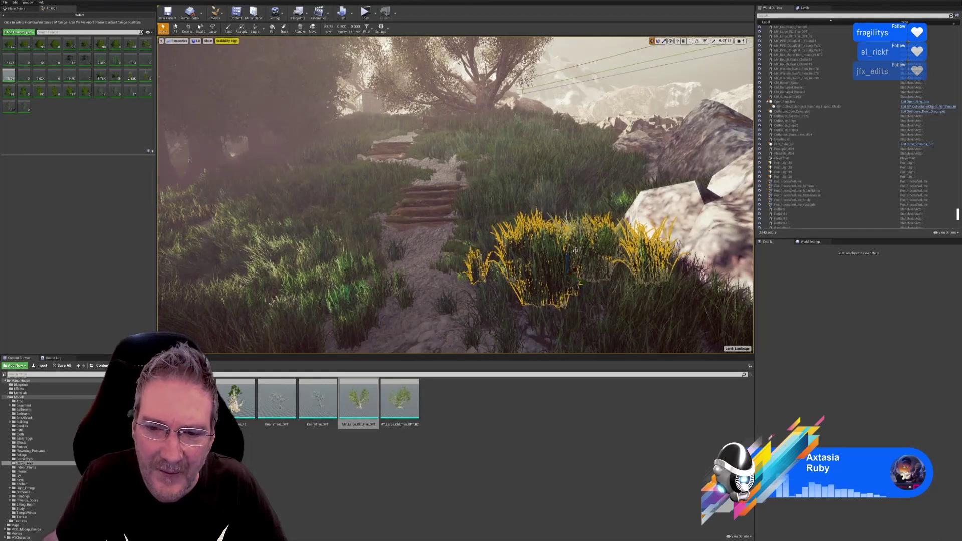
drag(568, 259, 568, 279)
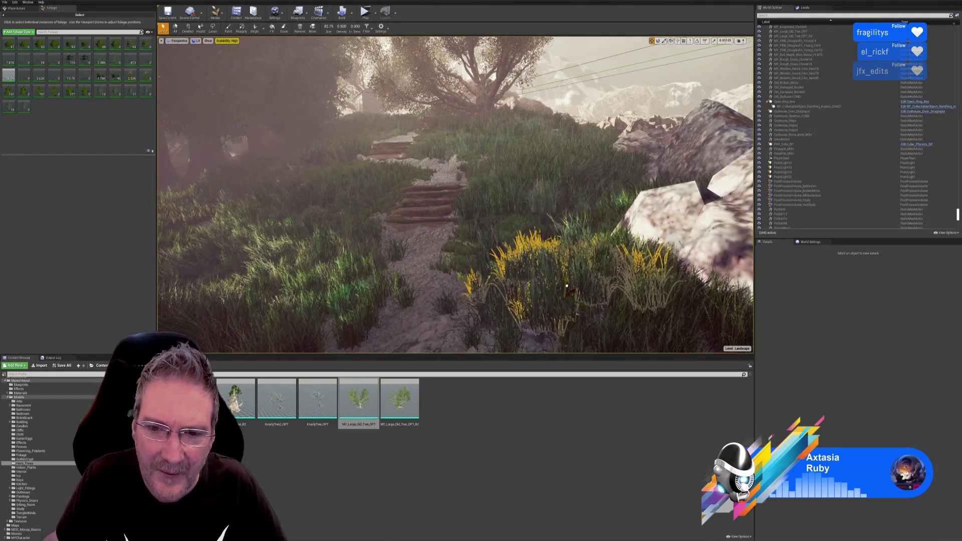
- Tilt the tall grass clump on the bank uphill beside the log steps and sink it into the slope
right_drag(553, 241, 574, 245)
key(w)
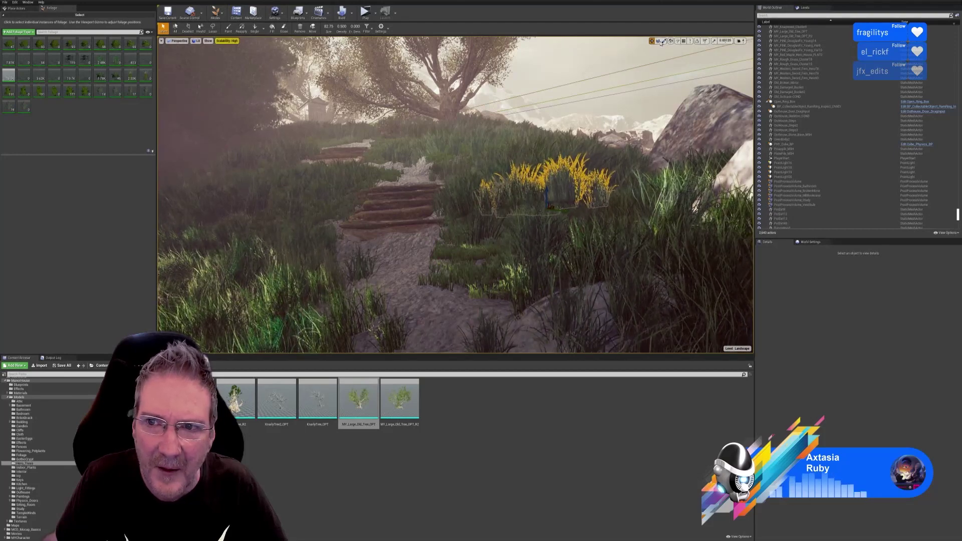
key(e)
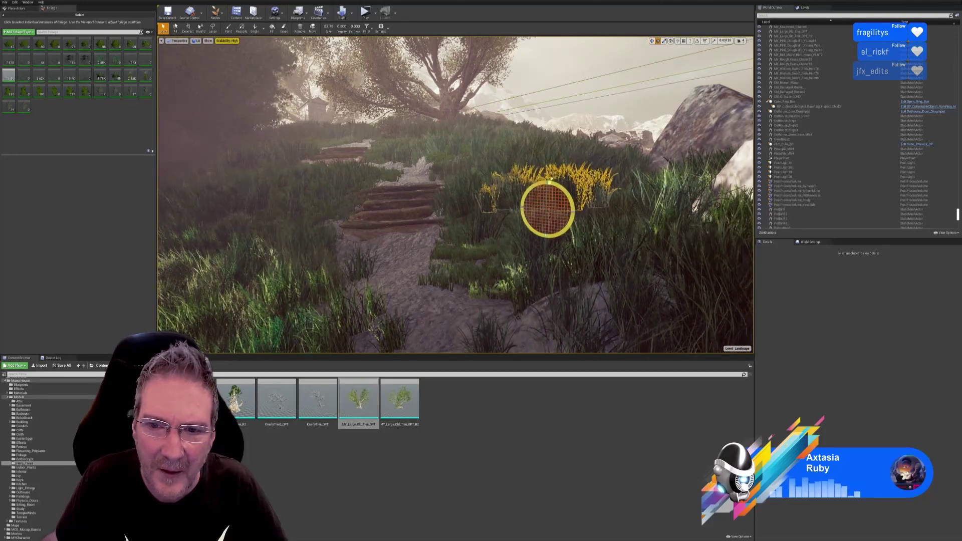
click(653, 40)
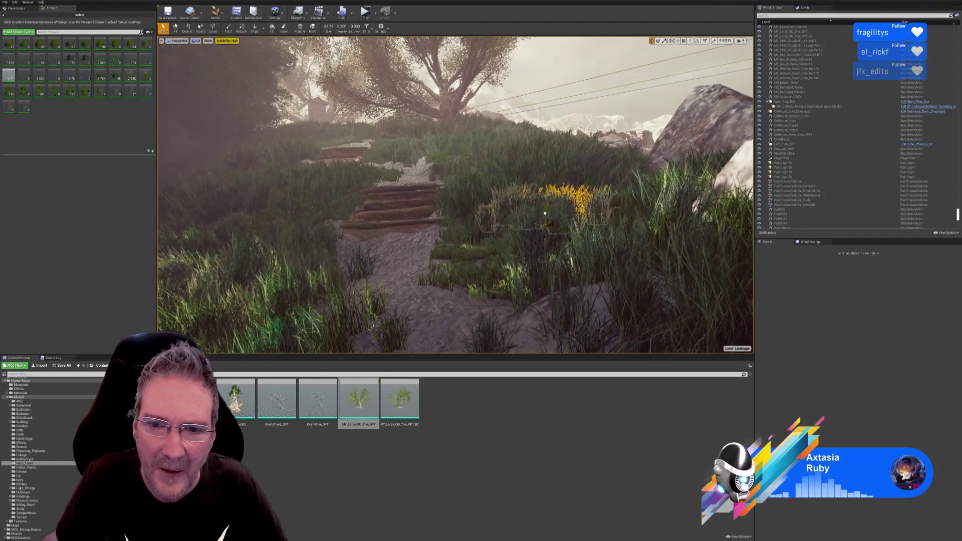
- Leave foliage editing for the Select mode near the outhouse and save the level
mouse_move(544, 214)
right_down()
mouse_move(514, 213)
mouse_move(517, 201)
mouse_move(609, 213)
mouse_move(509, 212)
mouse_move(530, 211)
right_up()
key(w)
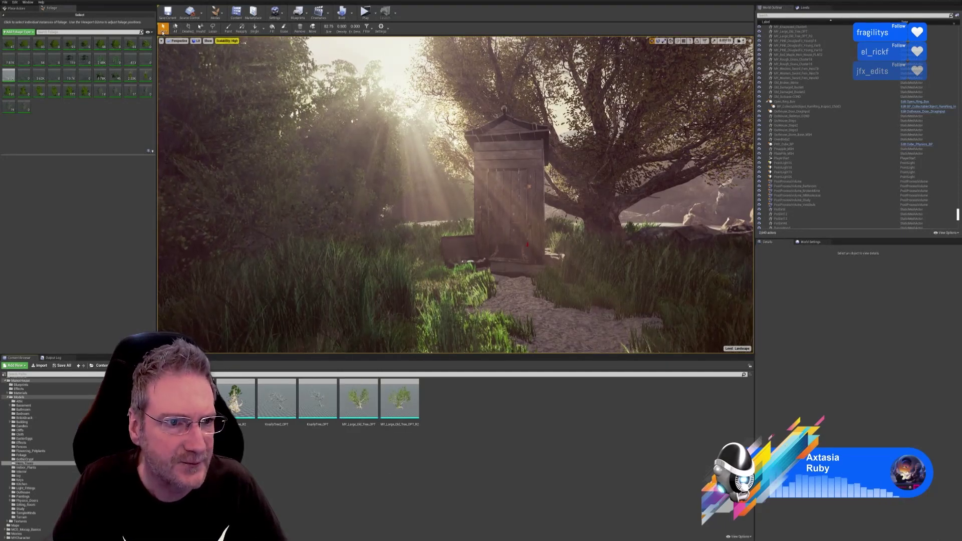
click(229, 29)
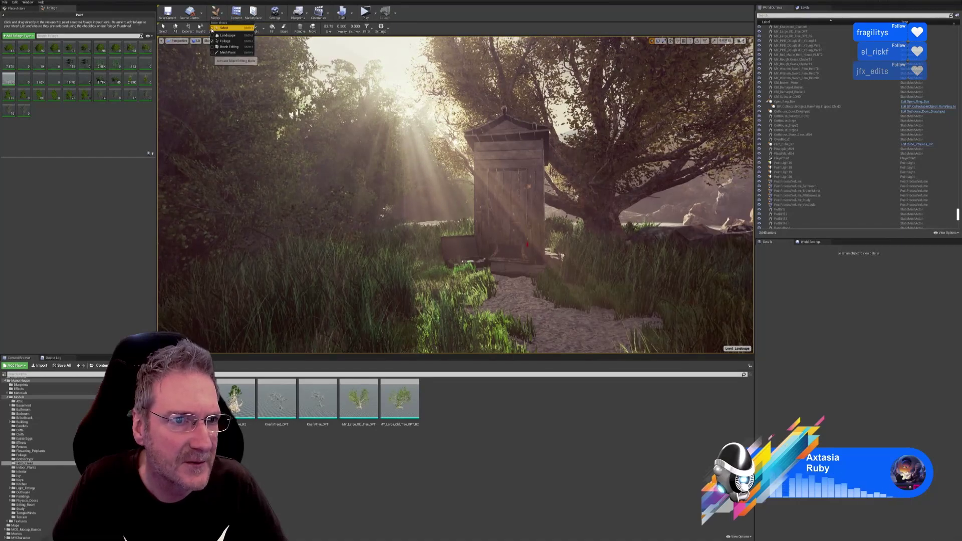
click(213, 29)
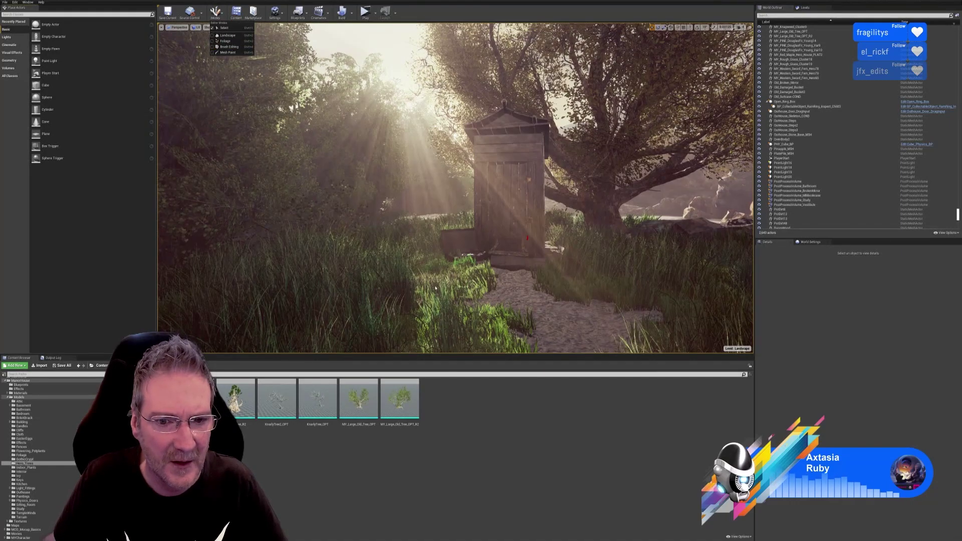
right_drag(436, 288, 420, 286)
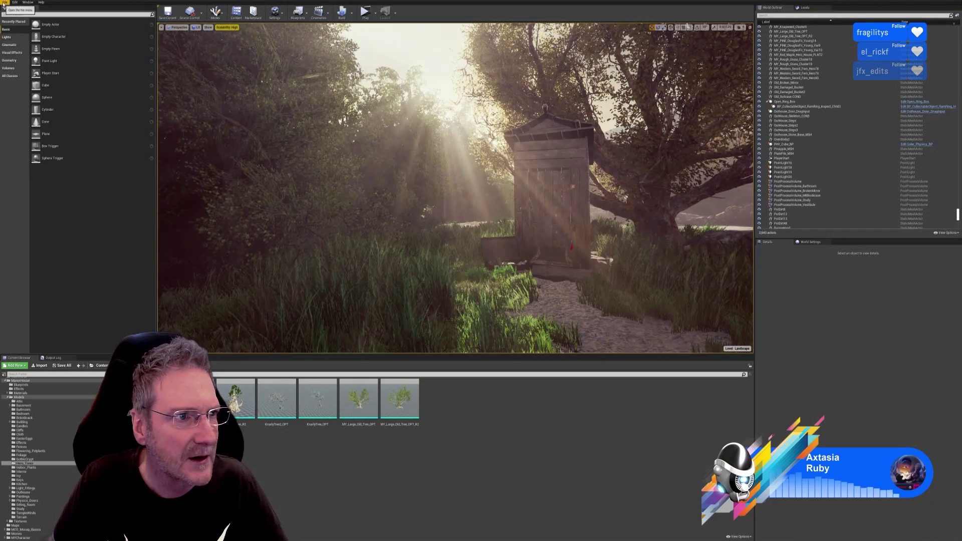
click(4, 3)
click(30, 51)
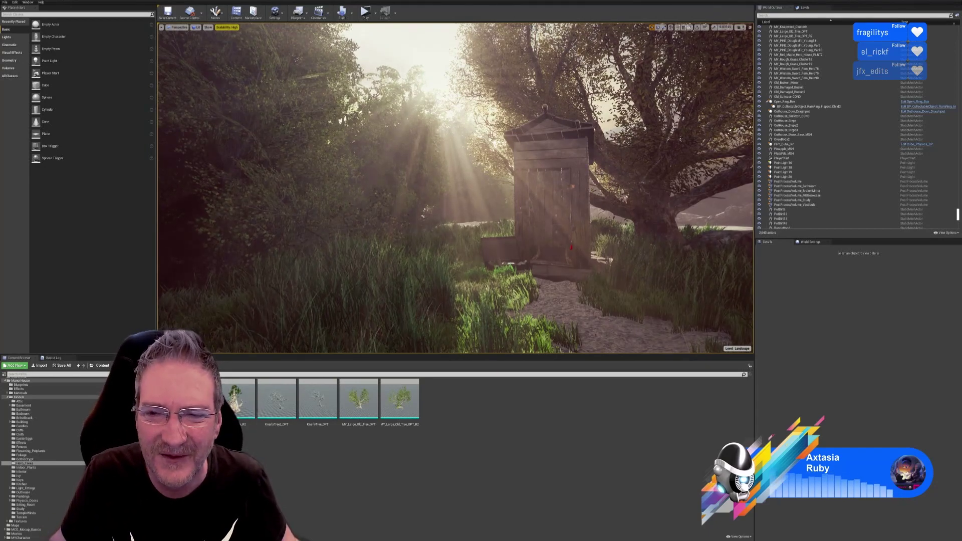
- Examine the outhouse, the large tree behind it and the surrounding vegetation from several angles
right_drag(455, 188, 587, 98)
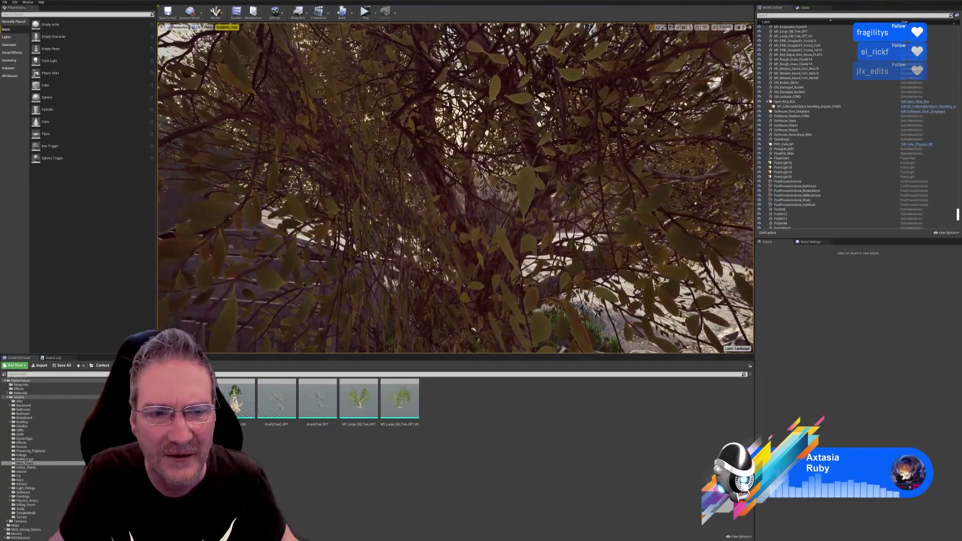
key(s)
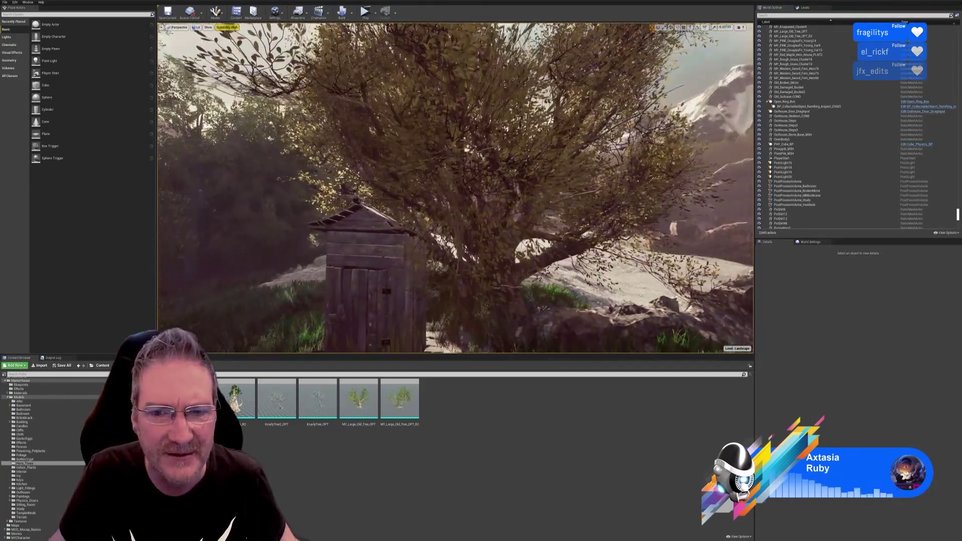
right_drag(456, 188, 772, 188)
key(w)
key(w)
key(w)
key(s)
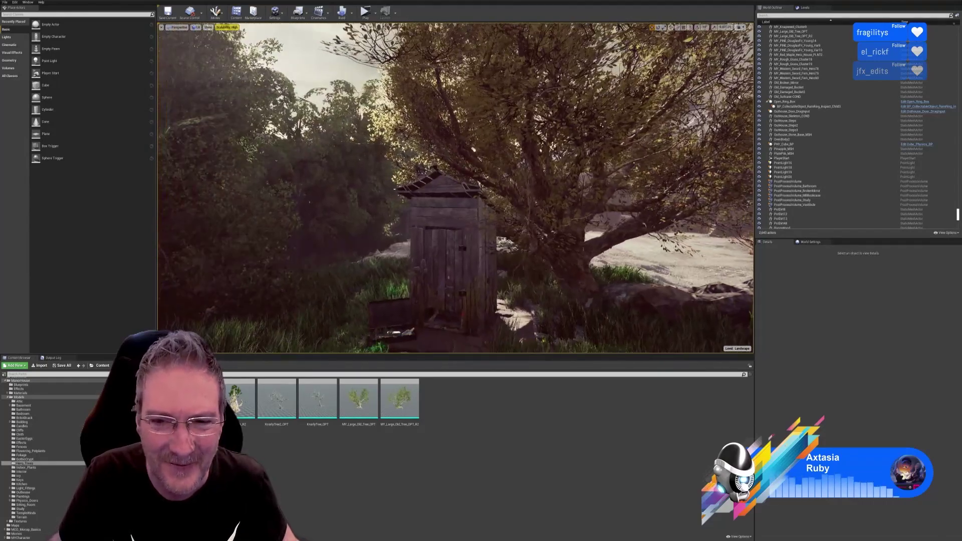
right_drag(453, 189, 434, 189)
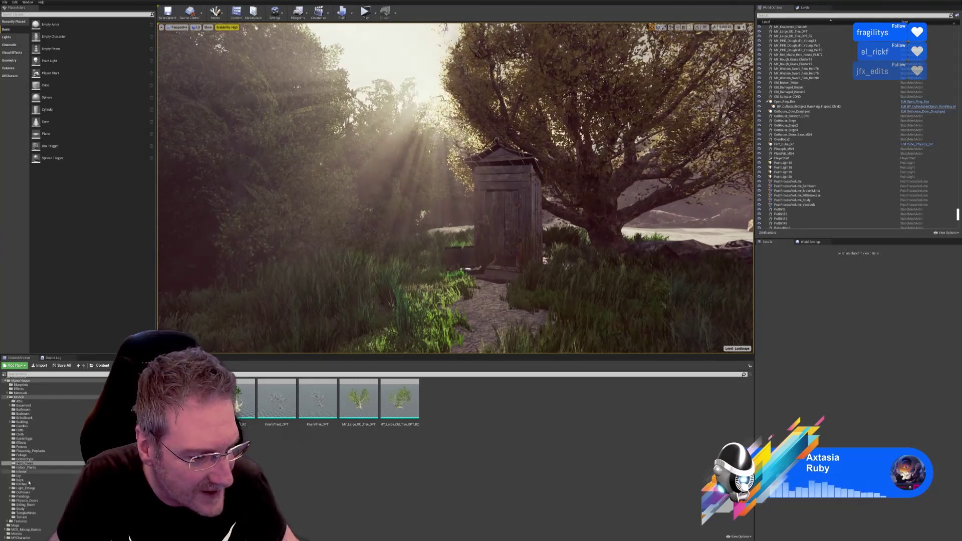
- Find the Black_Elderberry_Flowers bush among the foliage assets and place it in the grass beside the outhouse path
click(28, 518)
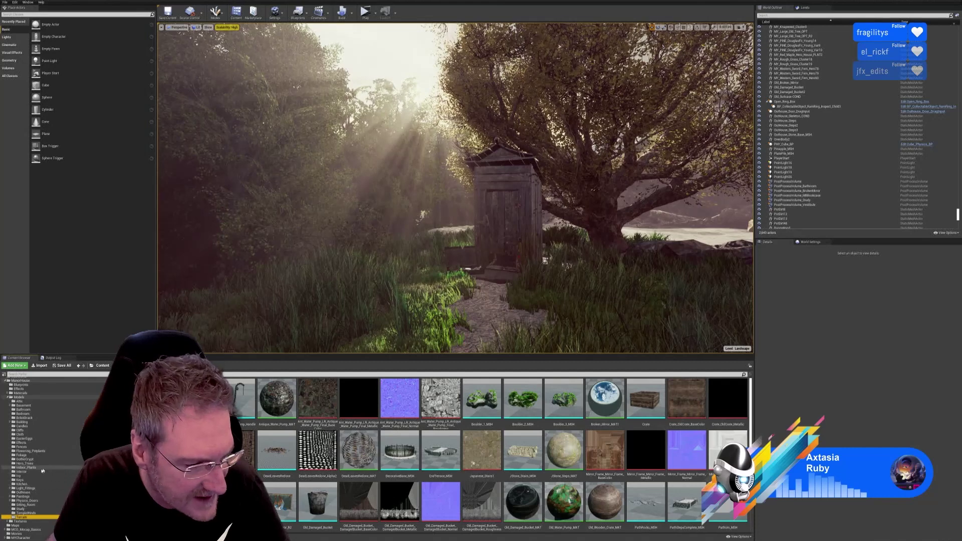
click(21, 456)
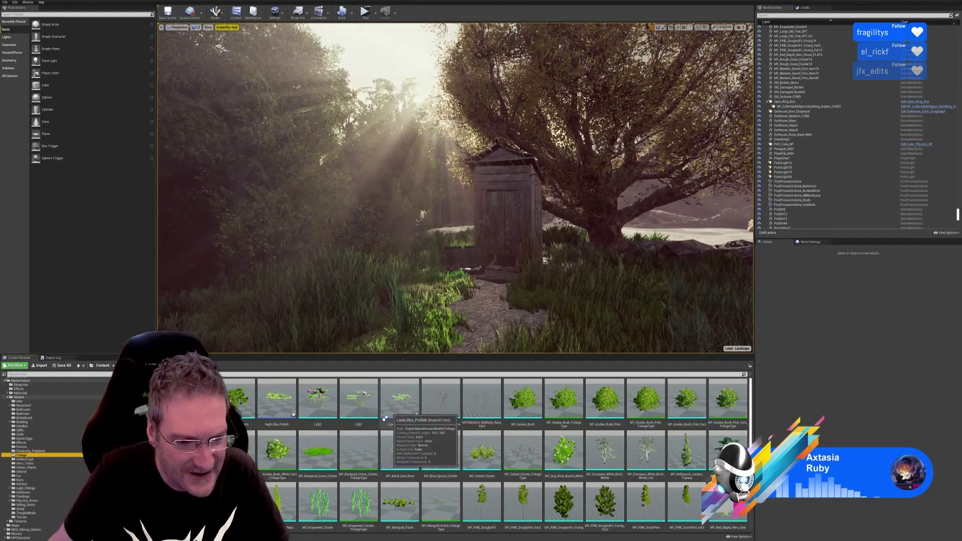
right_drag(476, 270, 481, 270)
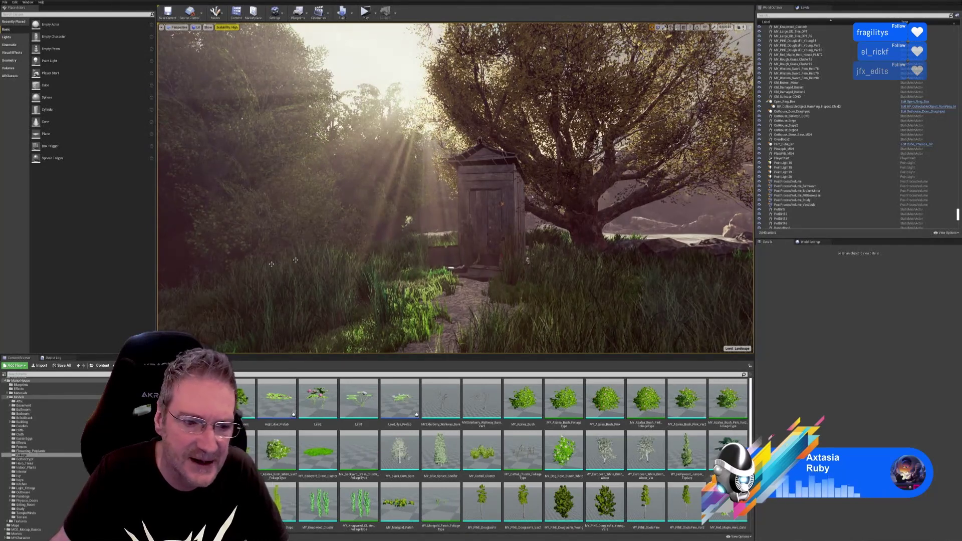
drag(201, 397, 375, 283)
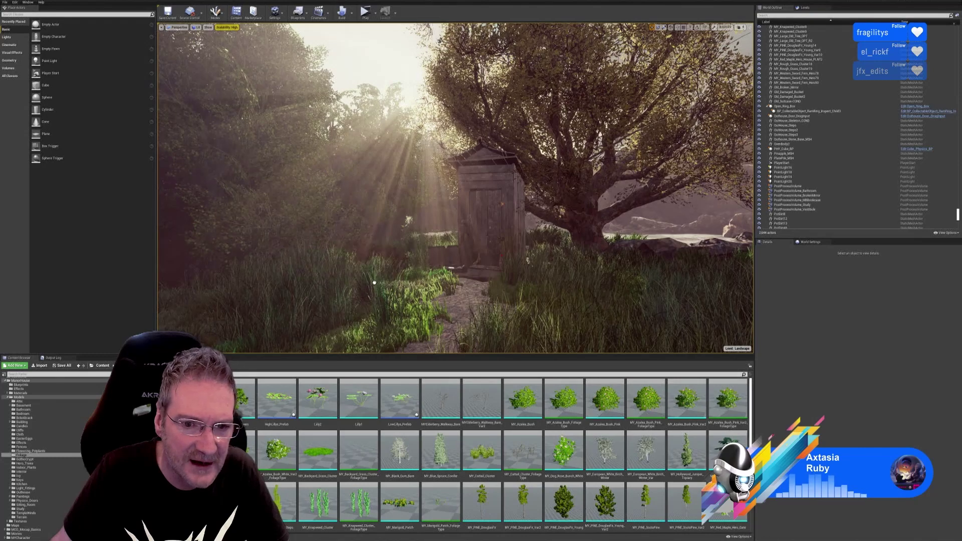
click(374, 283)
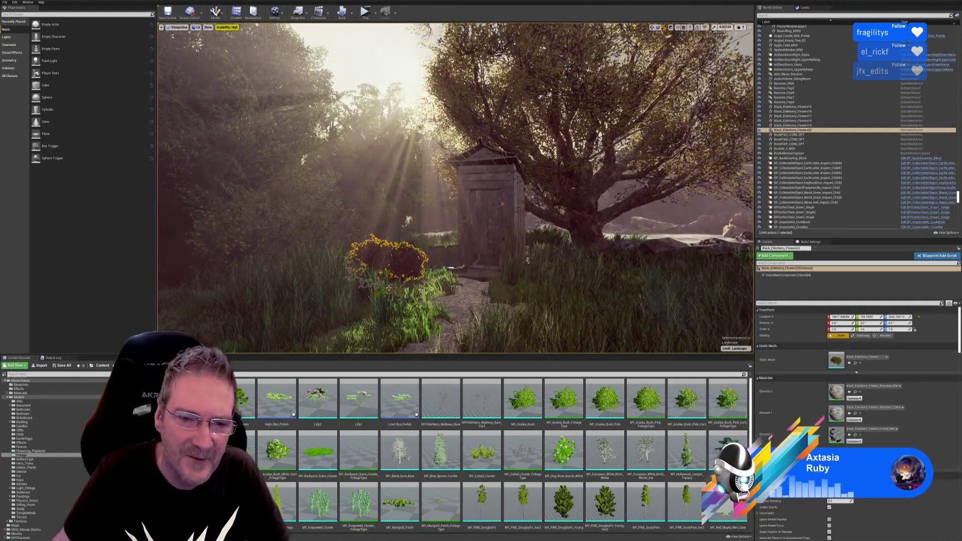
- Enlarge the black elderberry bush to roughly double size and move it back into the grass beside the outhouse
drag(389, 288, 389, 258)
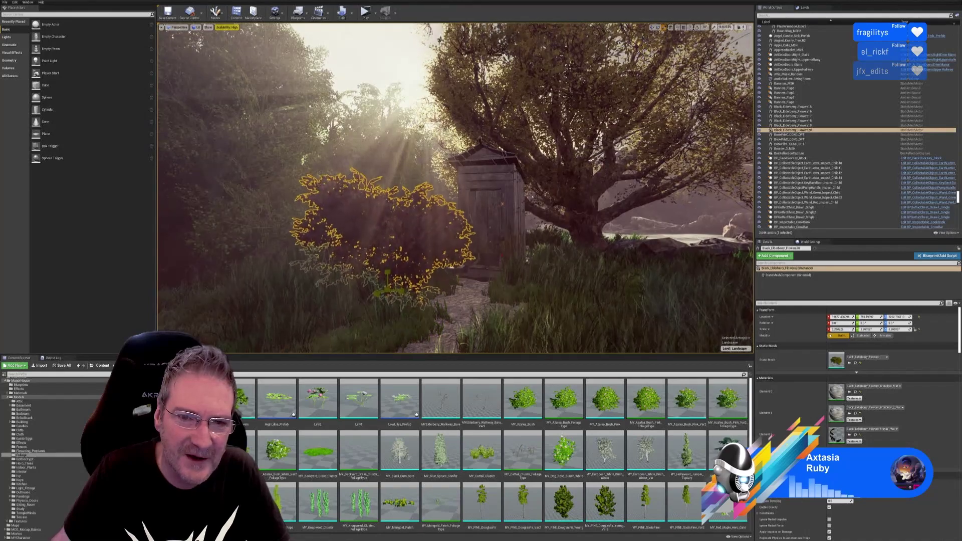
drag(415, 158, 415, 153)
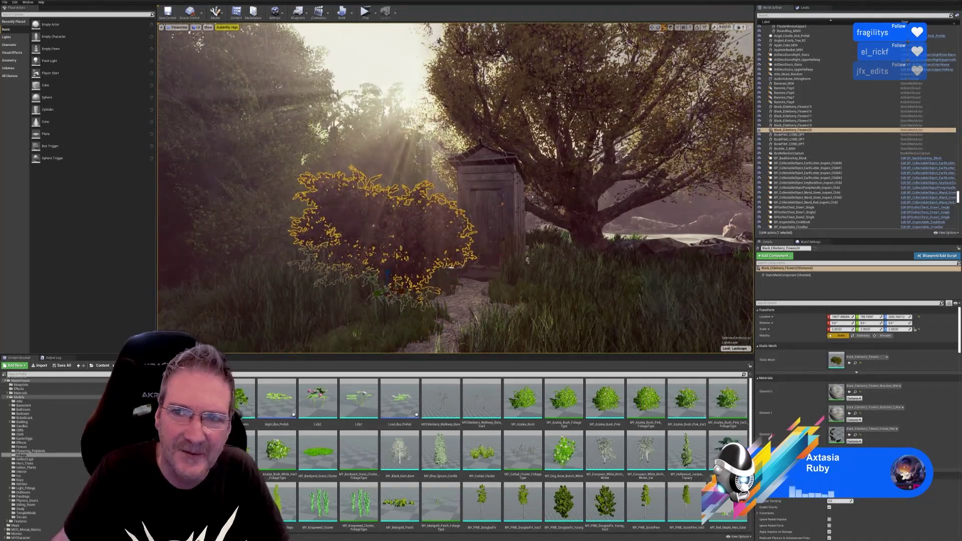
mouse_move(556, 180)
right_down()
mouse_move(524, 203)
mouse_move(544, 171)
mouse_move(501, 200)
mouse_move(555, 180)
right_up()
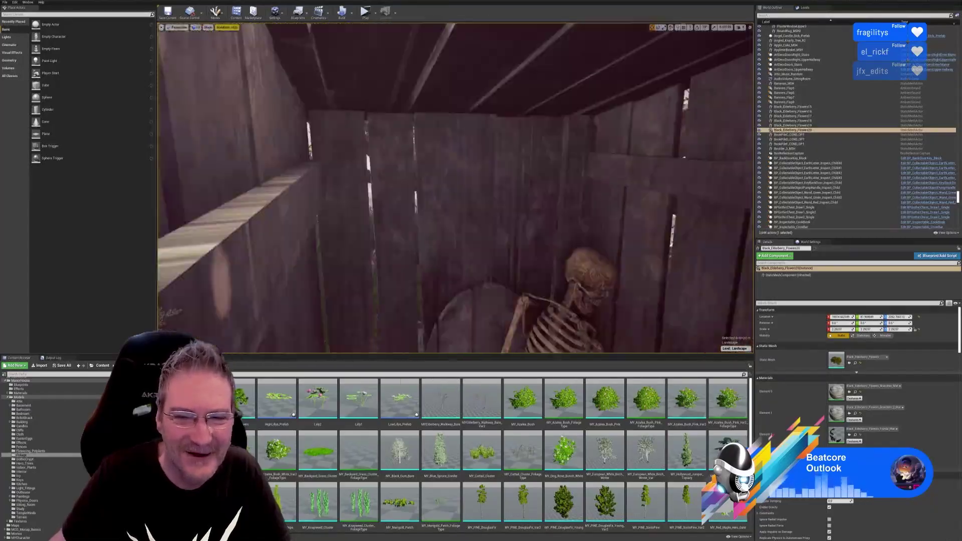
key(s)
mouse_move(455, 188)
right_down()
mouse_move(482, 191)
mouse_move(471, 195)
right_up()
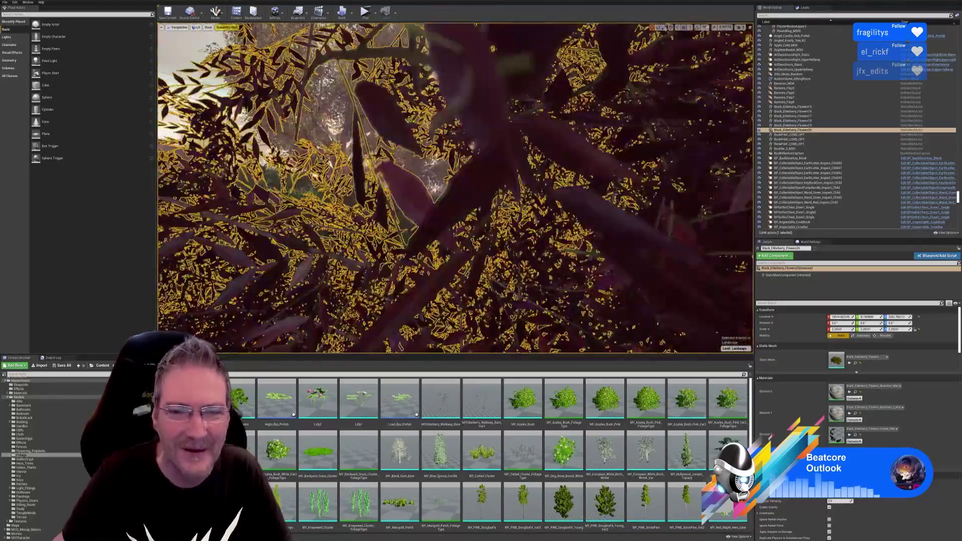
right_drag(455, 188, 456, 188)
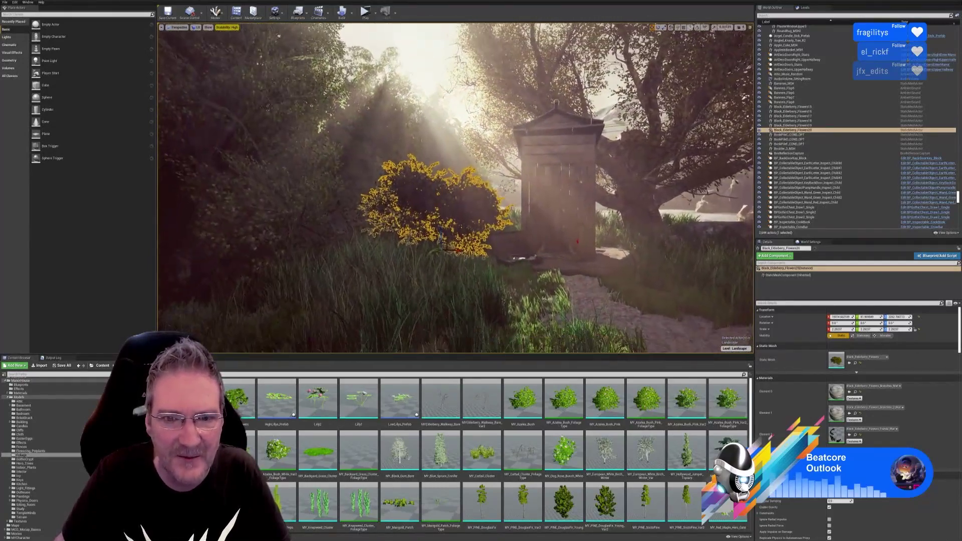
- Rotate the black elderberry bush about its vertical axis and enlarge it further beside the outhouse, then deselect it
right_drag(455, 188, 451, 190)
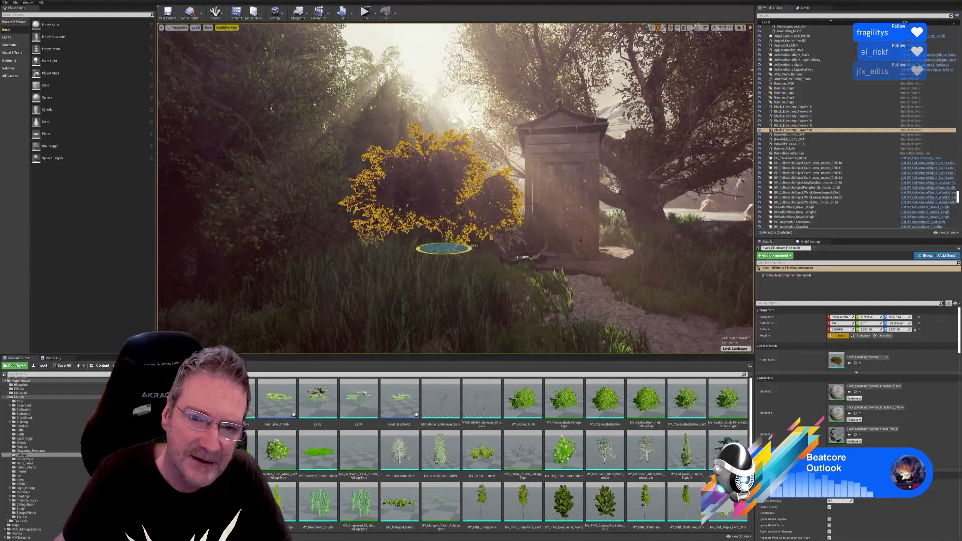
drag(471, 246, 449, 257)
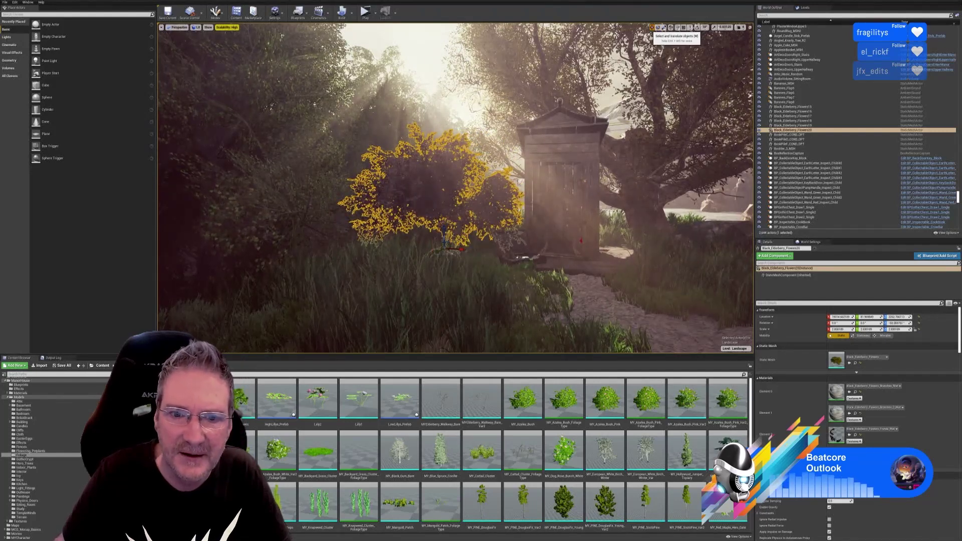
mouse_move(482, 190)
right_down()
mouse_move(468, 186)
mouse_move(504, 183)
mouse_move(487, 183)
right_up()
key(Escape)
key(s)
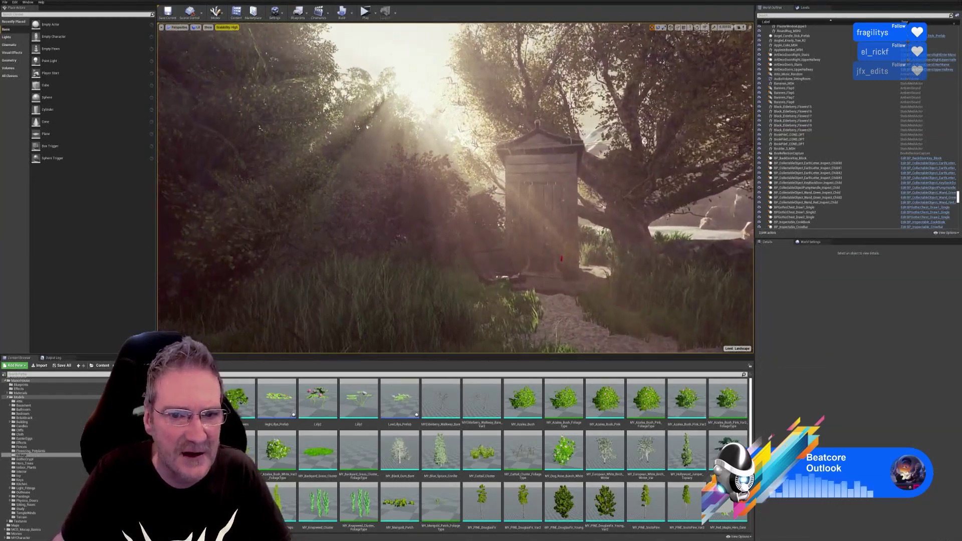
- Place an Elderberry_Flowers bush in the tall grass between the outhouse path and the large rocks, and scale it up
right_drag(425, 169, 441, 169)
key(w)
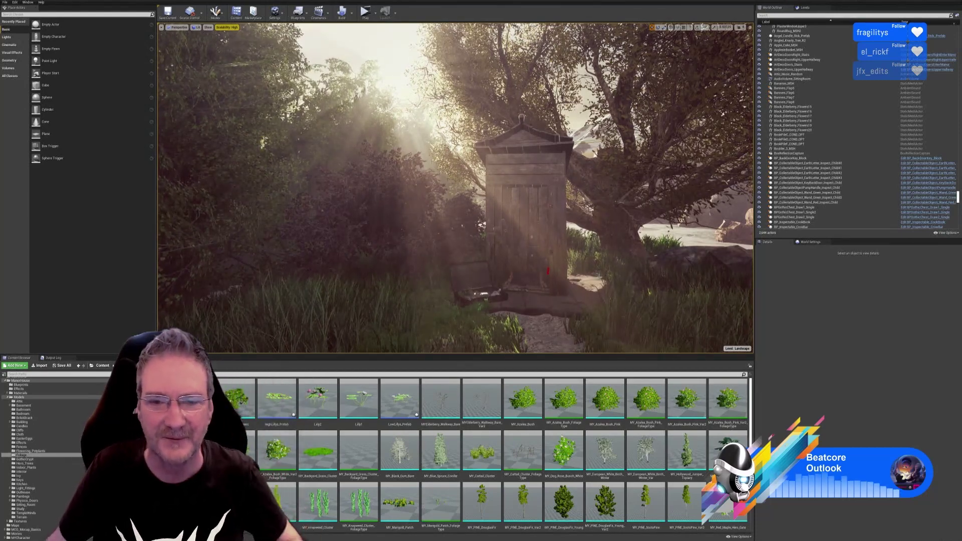
key(s)
mouse_move(587, 298)
right_down()
mouse_move(600, 296)
mouse_move(571, 300)
mouse_move(581, 300)
right_up()
key(s)
right_drag(604, 235, 619, 236)
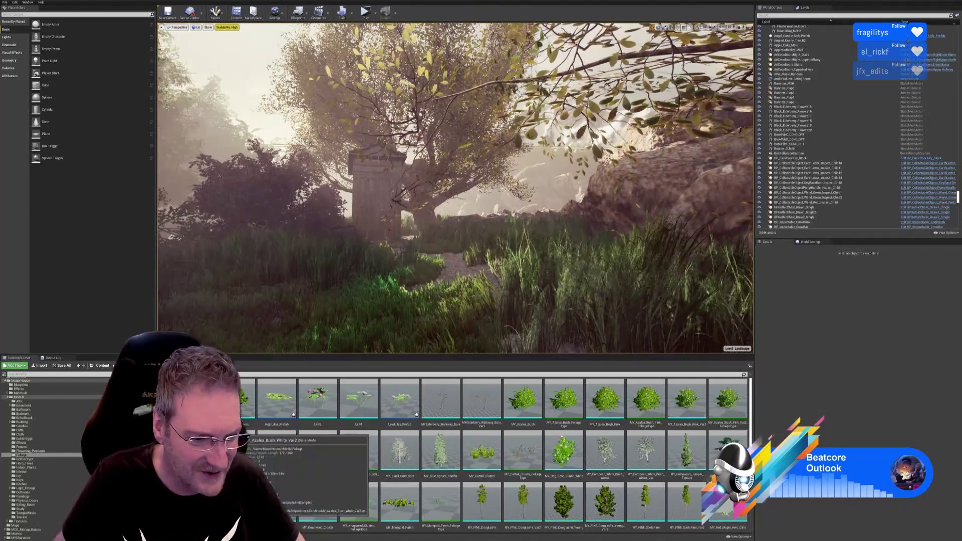
drag(264, 446, 556, 303)
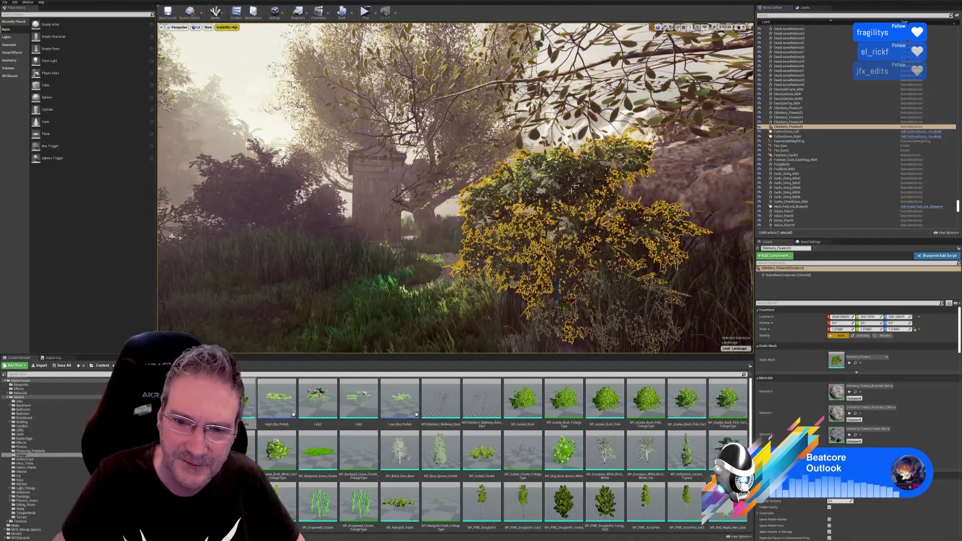
- Rotate the Elderberry_Flowers bush about its vertical axis at the edge of the dirt path and deselect it
right_drag(573, 188, 542, 186)
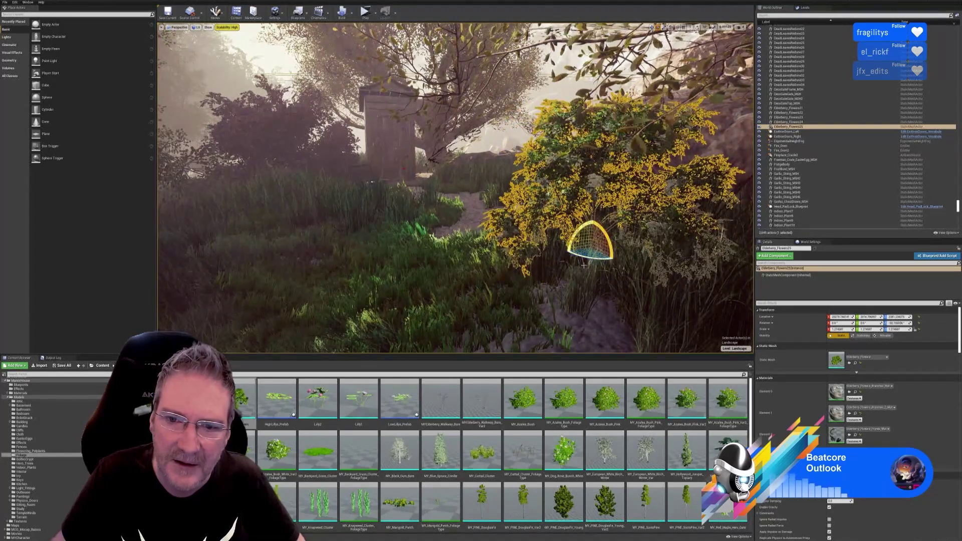
right_drag(584, 266, 671, 263)
key(s)
key(Escape)
key(s)
key(w)
key(w)
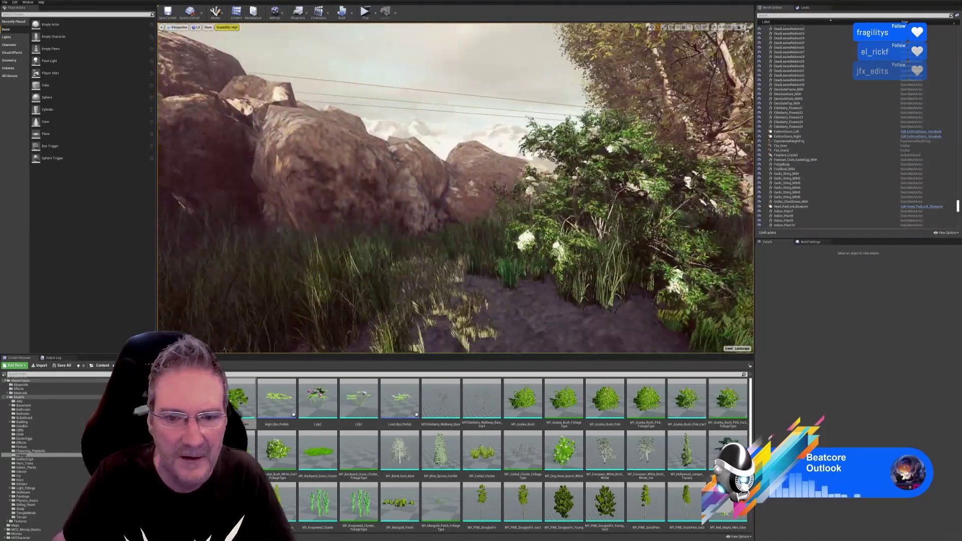
- Duplicate the Elderberry_Flowers bush and move the copy across the dirt path into the grass in front of the large rocks
right_drag(614, 266, 611, 271)
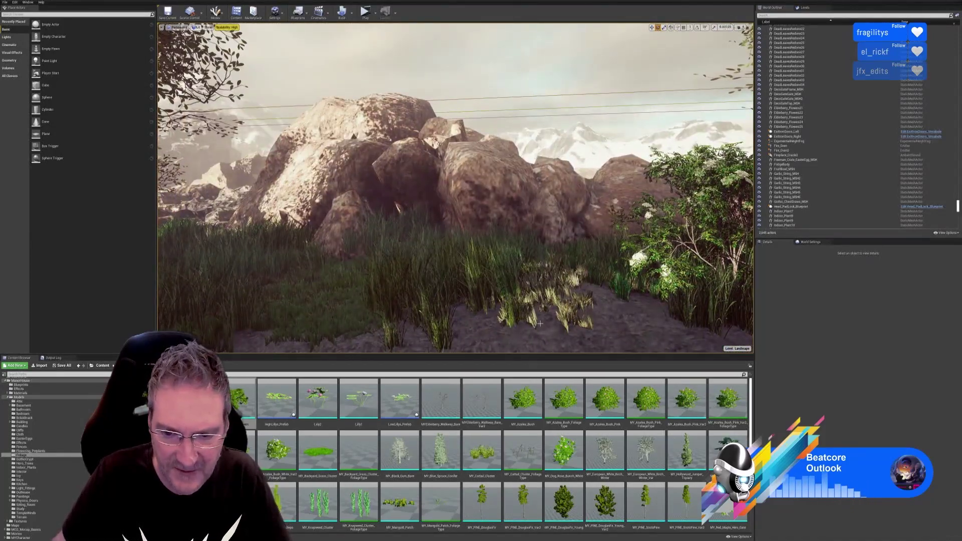
right_drag(579, 312, 586, 312)
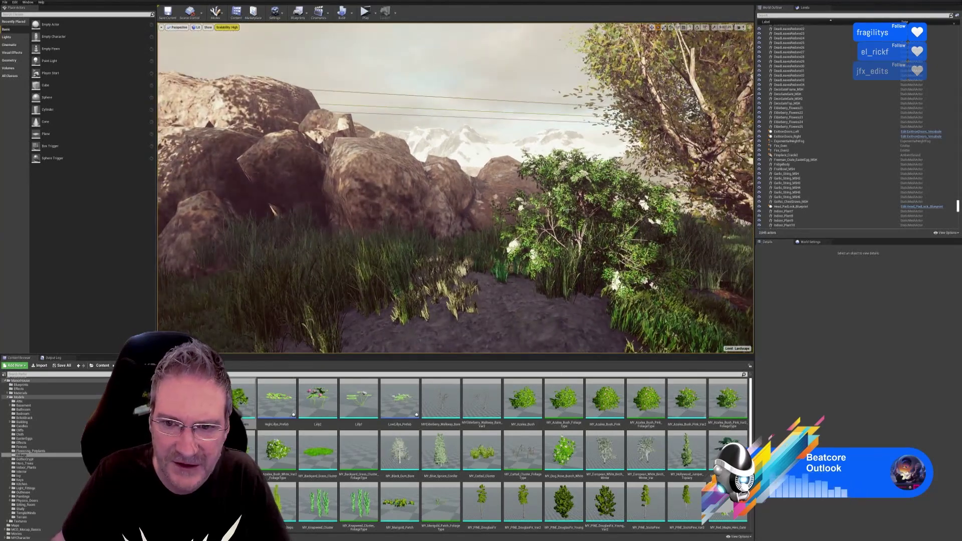
click(572, 209)
right_click(571, 212)
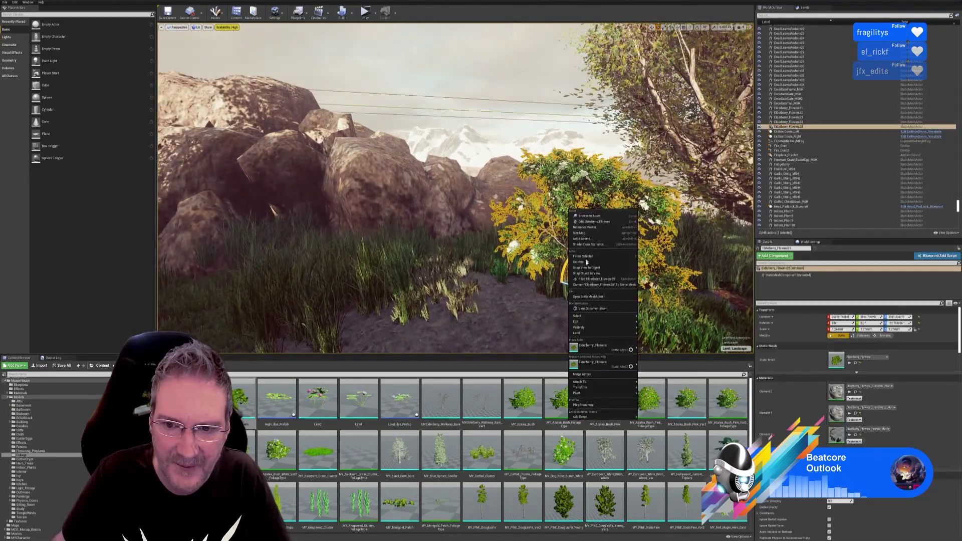
mouse_move(587, 323)
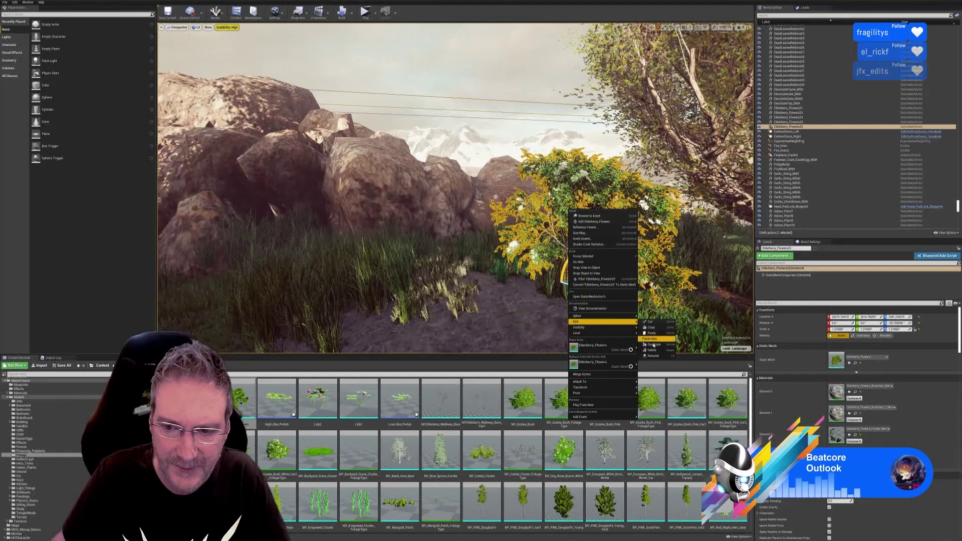
click(653, 345)
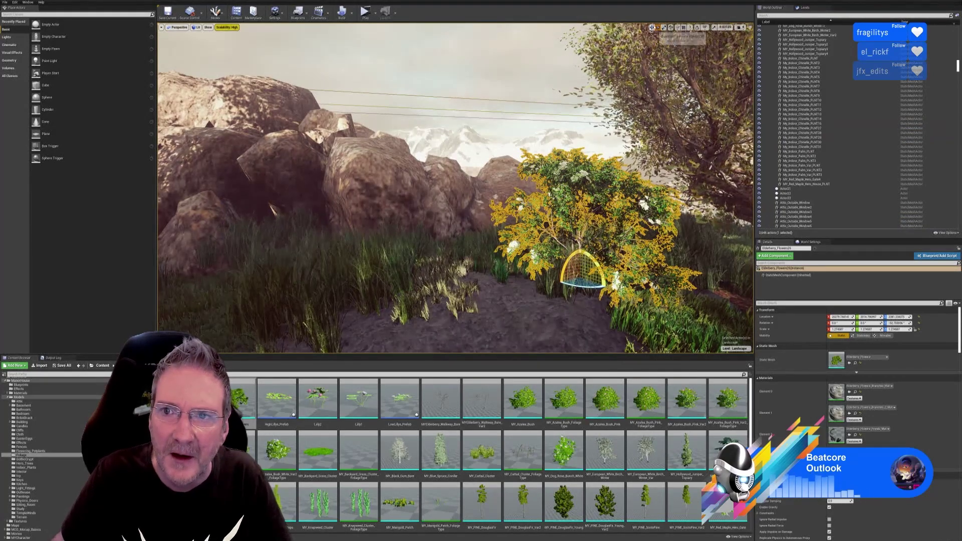
click(652, 28)
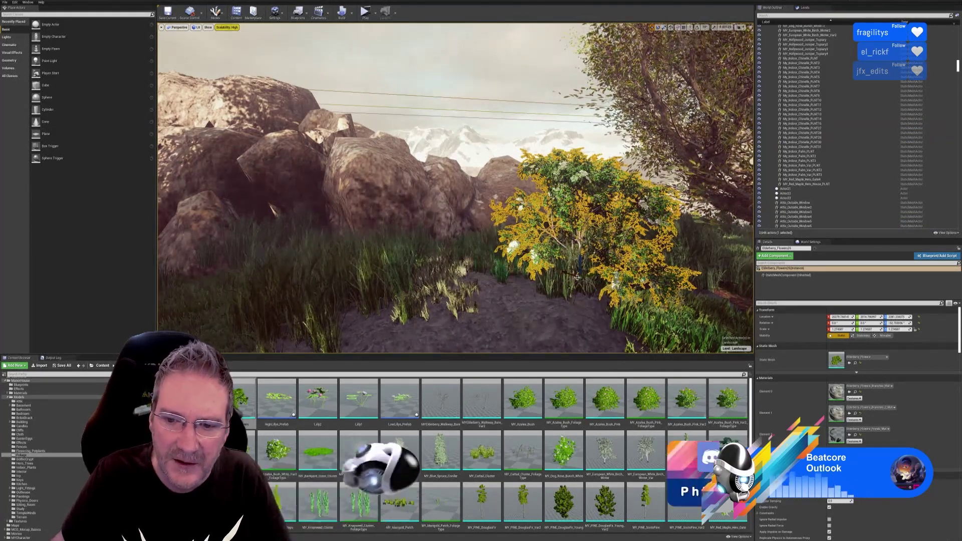
drag(589, 282, 329, 285)
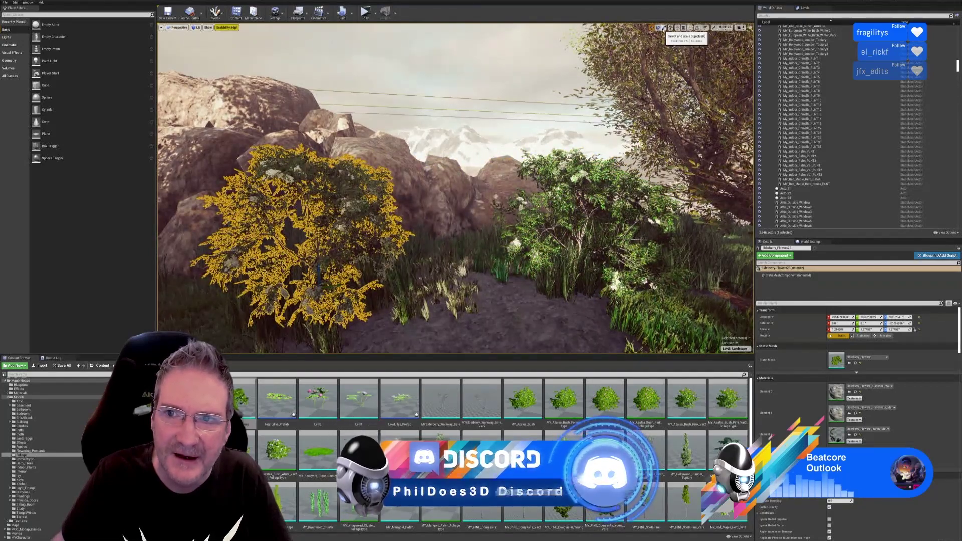
- Enlarge the duplicated elderberry bush, rotate it about its vertical axis, and deselect it
drag(319, 291, 341, 273)
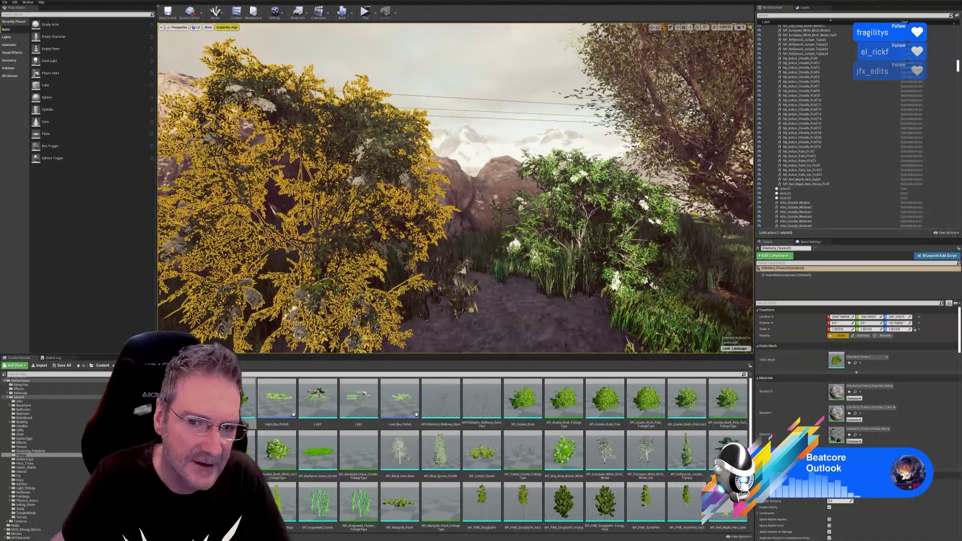
click(659, 28)
key(f)
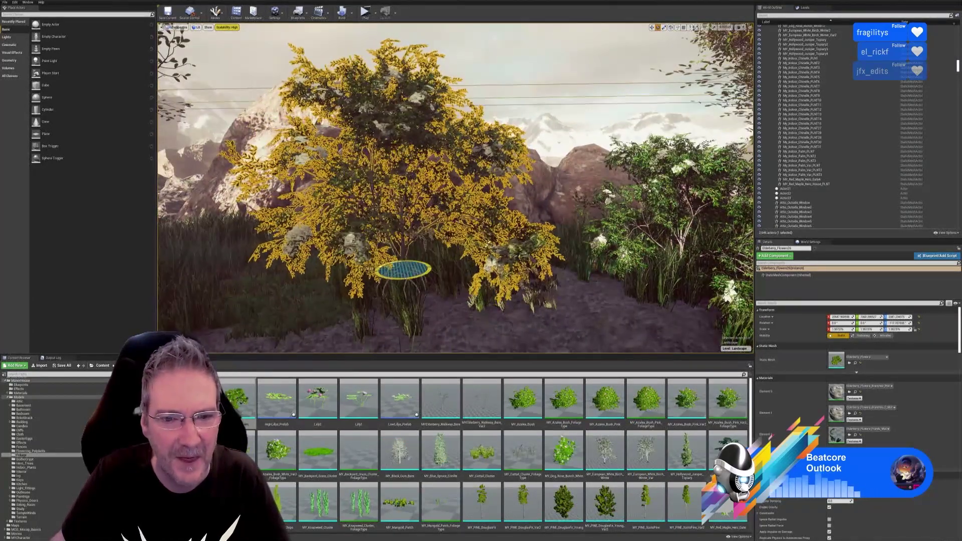
drag(367, 269, 369, 267)
right_drag(553, 310, 597, 292)
key(Escape)
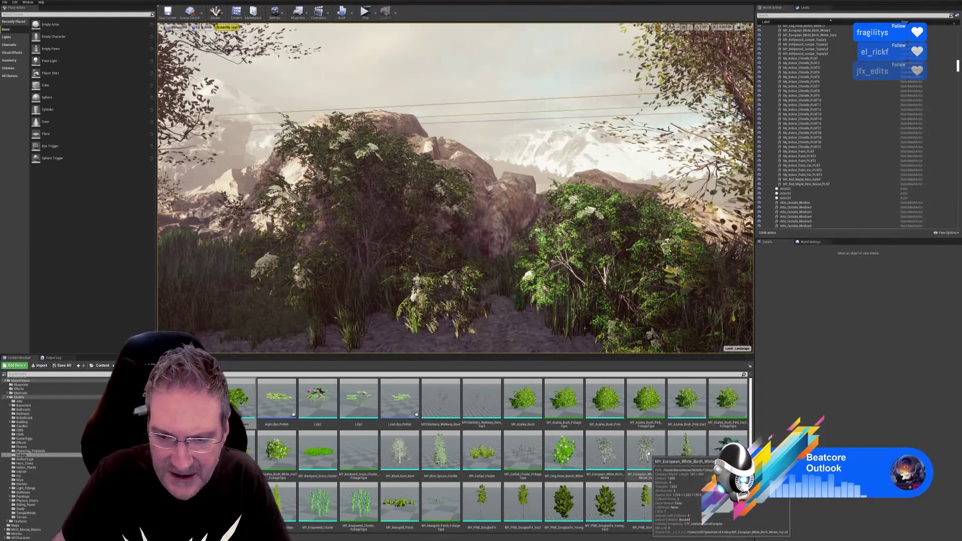
- Place a MY_European_White_Birch_Winter variant tree beside the elderberry bush near the outhouse path and rotate it about its vertical axis
drag(650, 455, 507, 303)
mouse_move(507, 303)
right_down()
mouse_move(566, 307)
mouse_move(468, 303)
mouse_move(496, 306)
mouse_move(478, 305)
mouse_move(496, 295)
right_up()
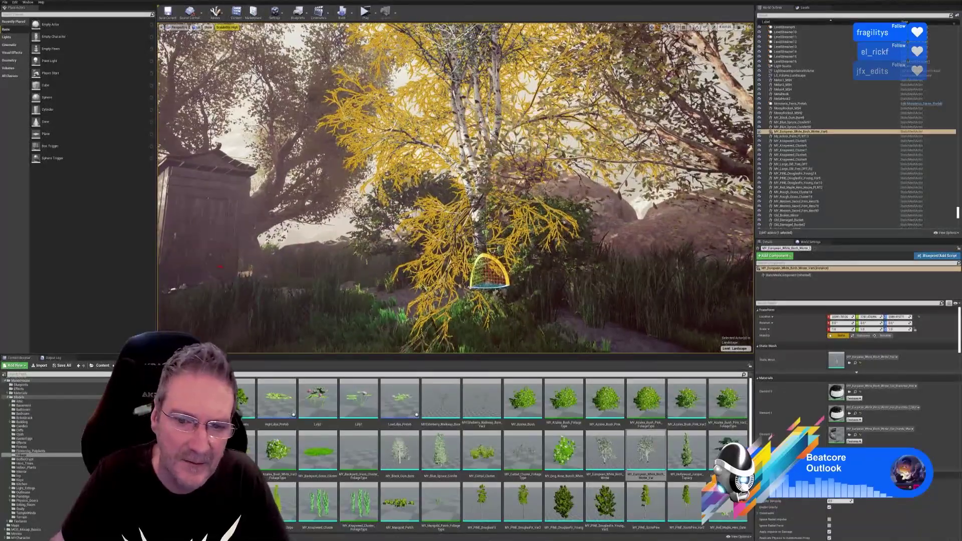
drag(486, 287, 531, 284)
drag(449, 281, 517, 282)
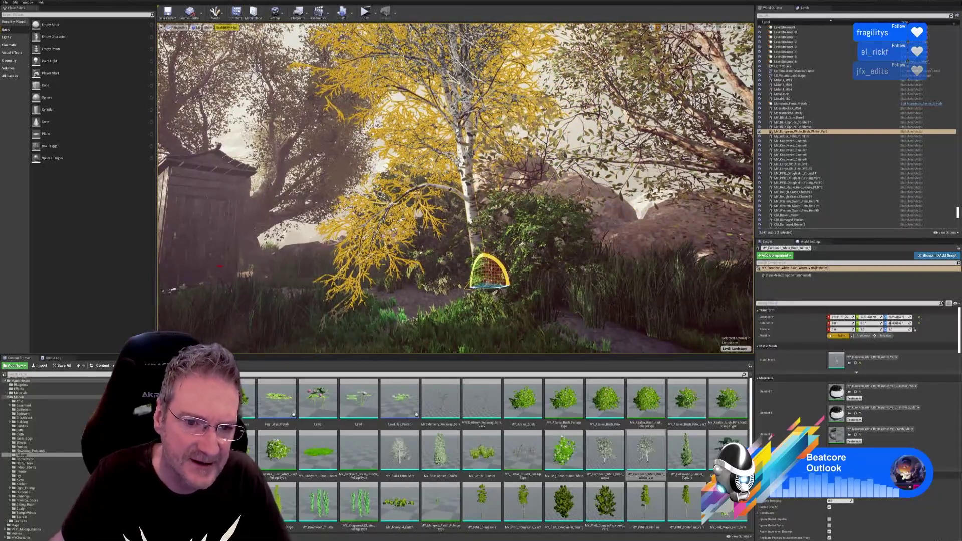
- Lower the white birch slightly into the ground beside the elderberry bush and deselect it
right_drag(481, 211, 404, 213)
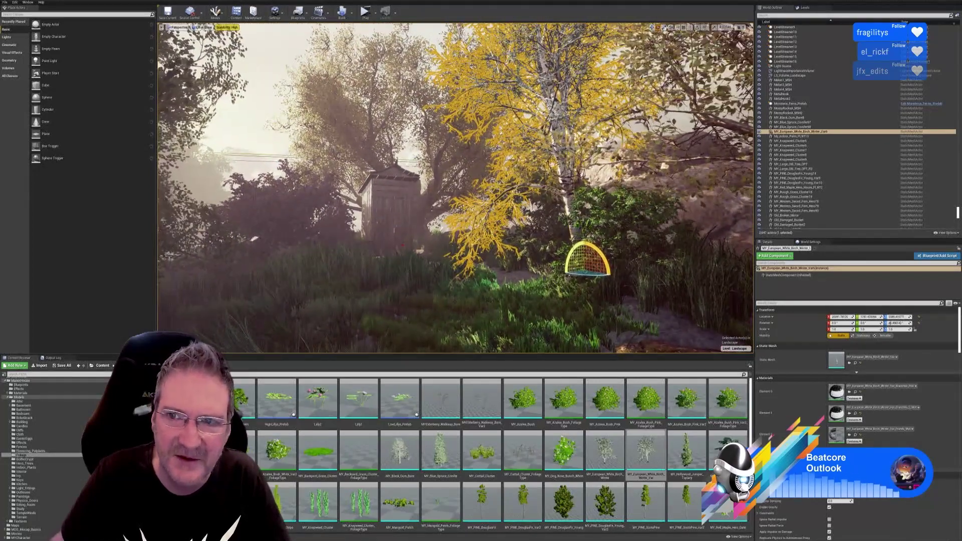
click(653, 27)
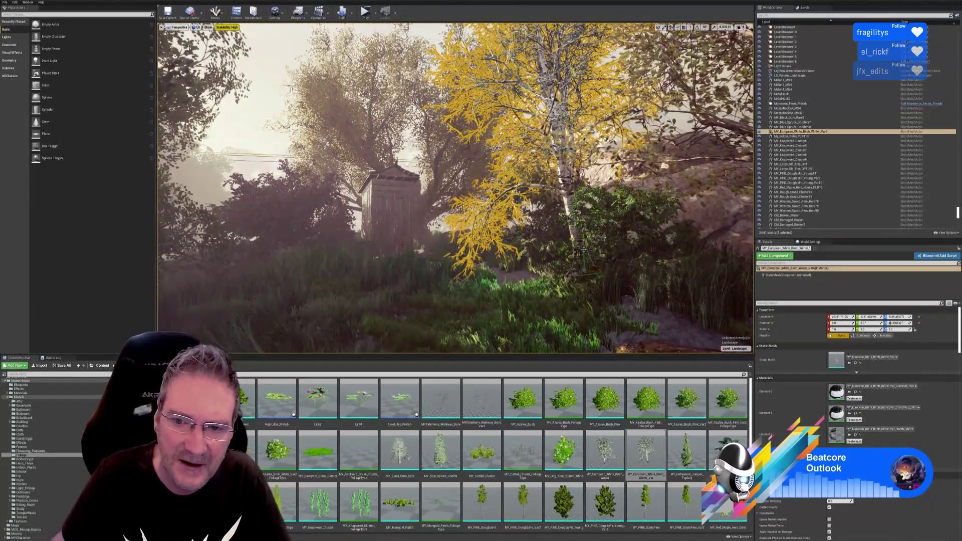
drag(583, 257, 584, 269)
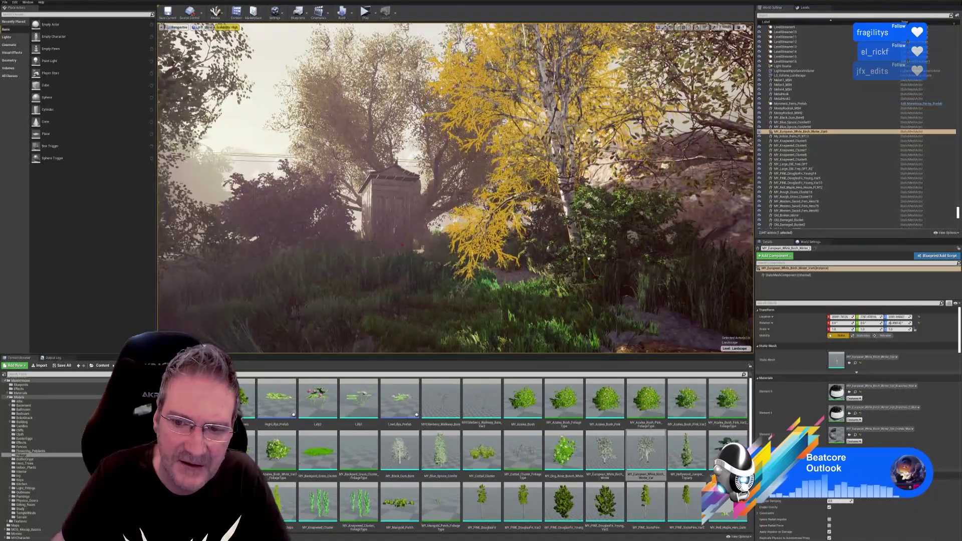
right_drag(505, 291, 517, 291)
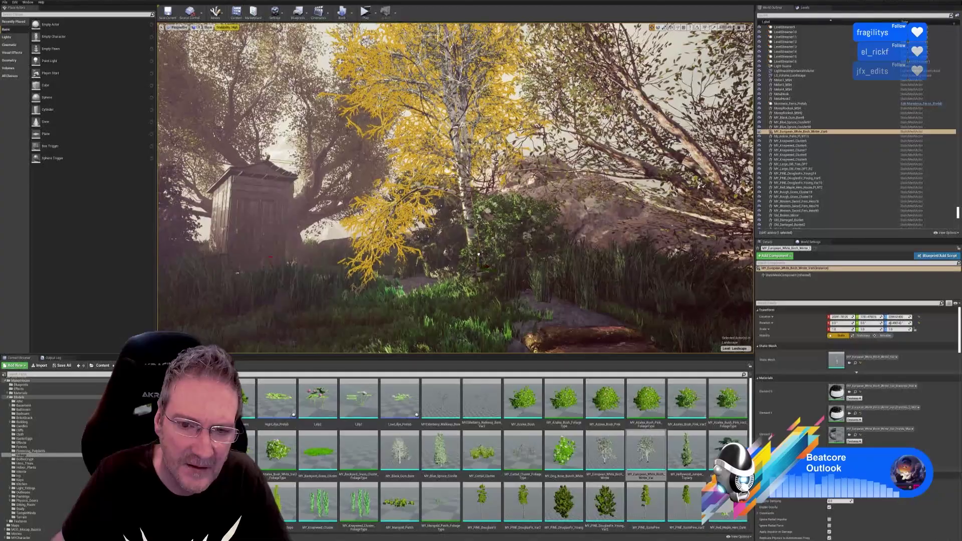
right_drag(517, 291, 466, 256)
key(Escape)
mouse_move(560, 329)
right_down()
mouse_move(632, 323)
mouse_move(561, 328)
right_up()
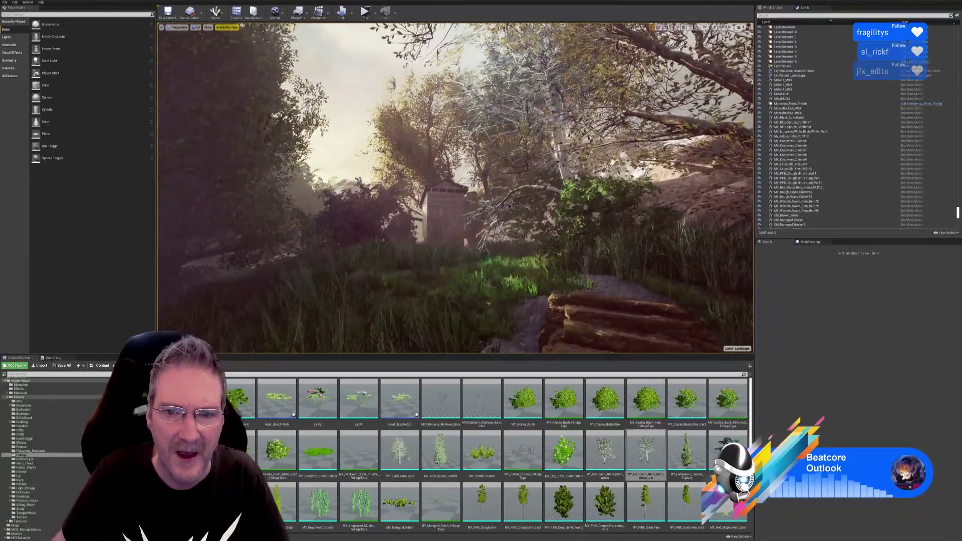
- Place a MY_European_White_Birch_Winter tree in the tall grass across from the log steps, settle its position, and deselect it
right_drag(562, 328, 550, 327)
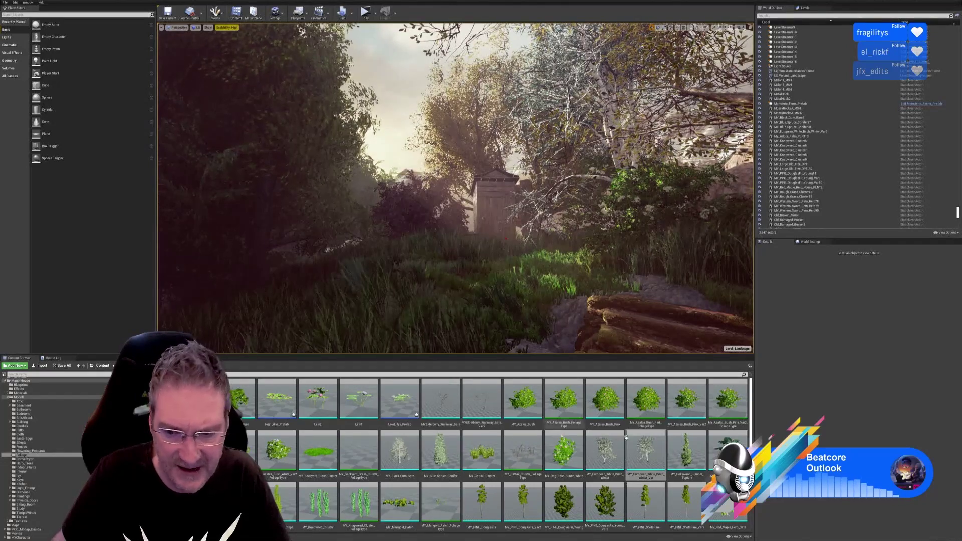
drag(605, 451, 370, 309)
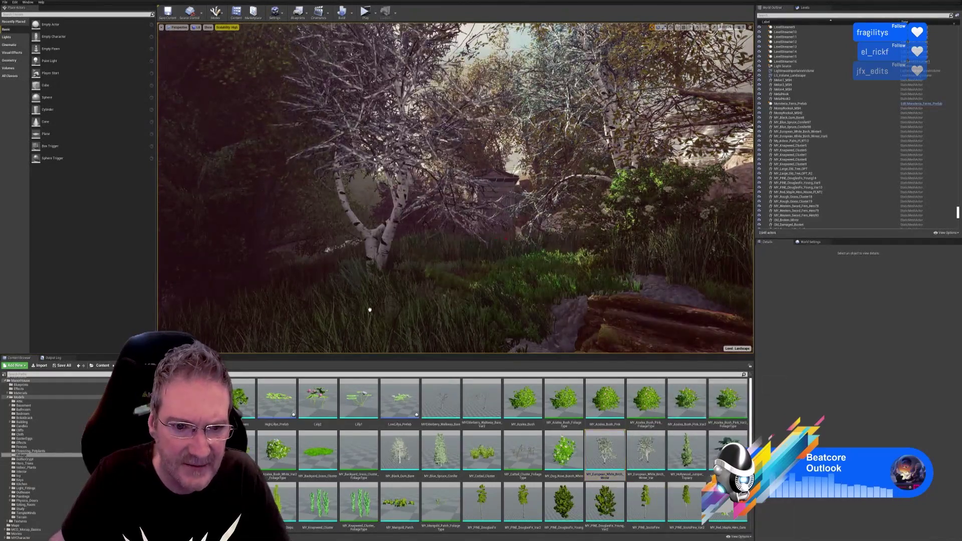
click(323, 334)
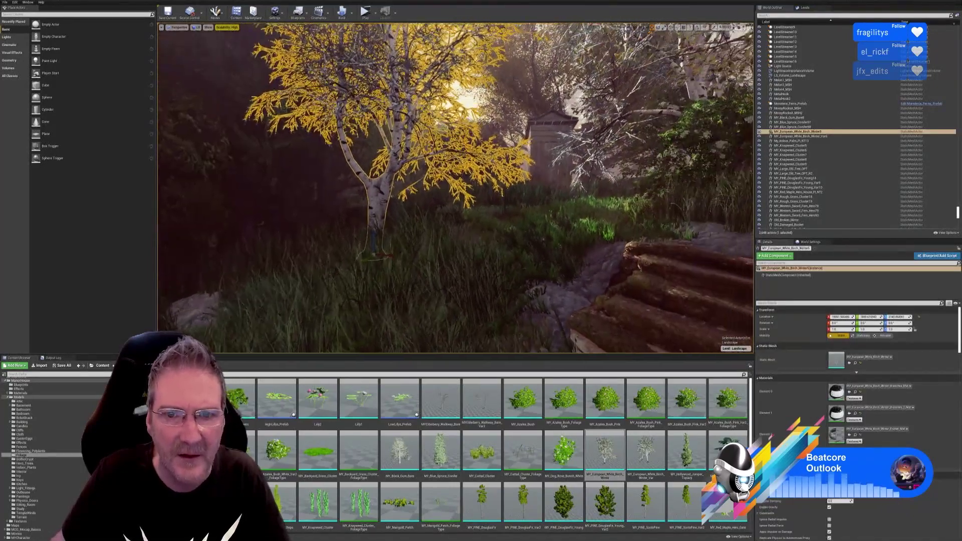
key(s)
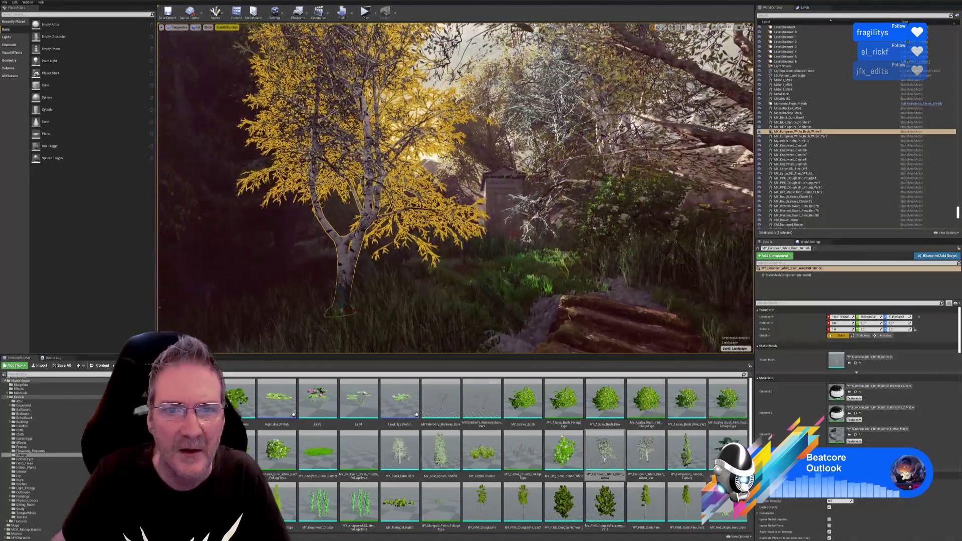
right_drag(455, 188, 447, 202)
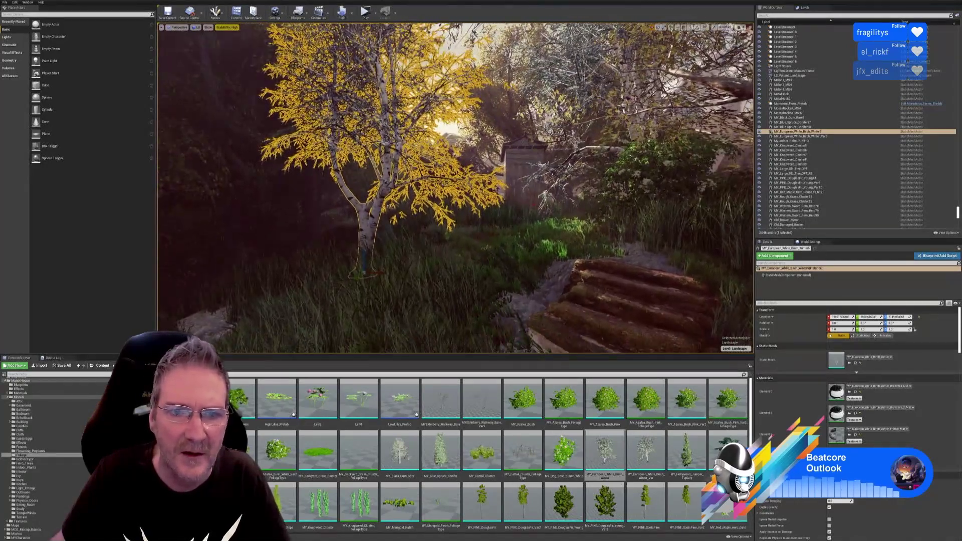
key(Escape)
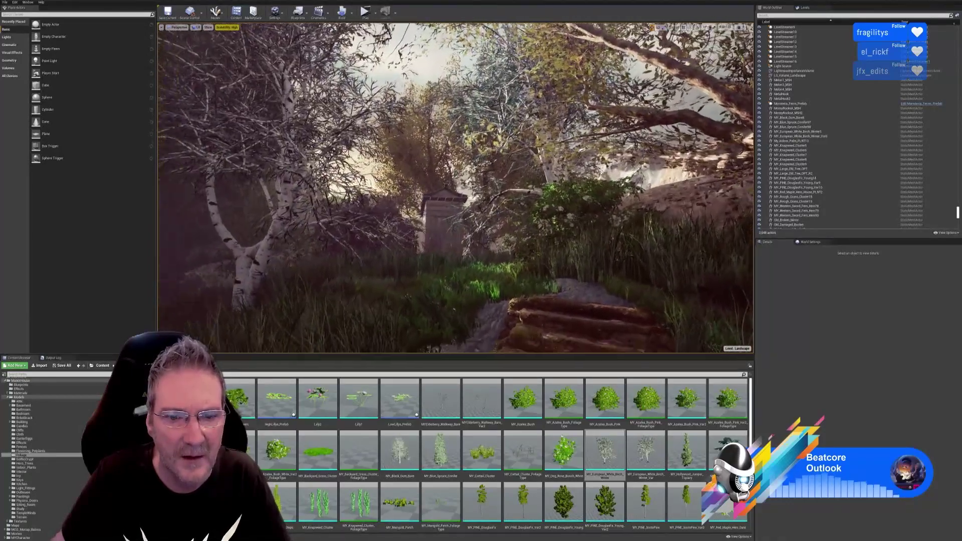
- Place a Black_Elderberry_Flowers bush in the grass beside the stony path, downhill from the new white birch
key(w)
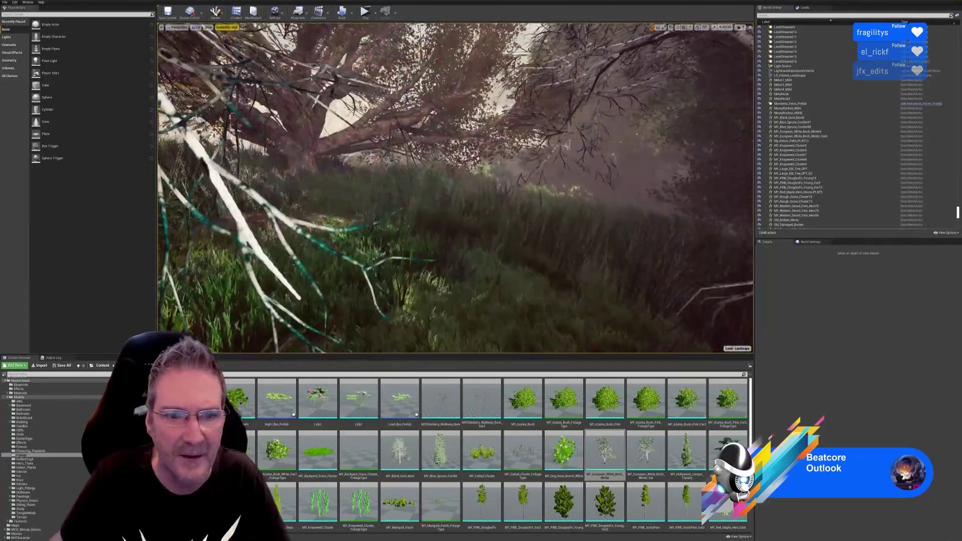
right_drag(455, 188, 581, 188)
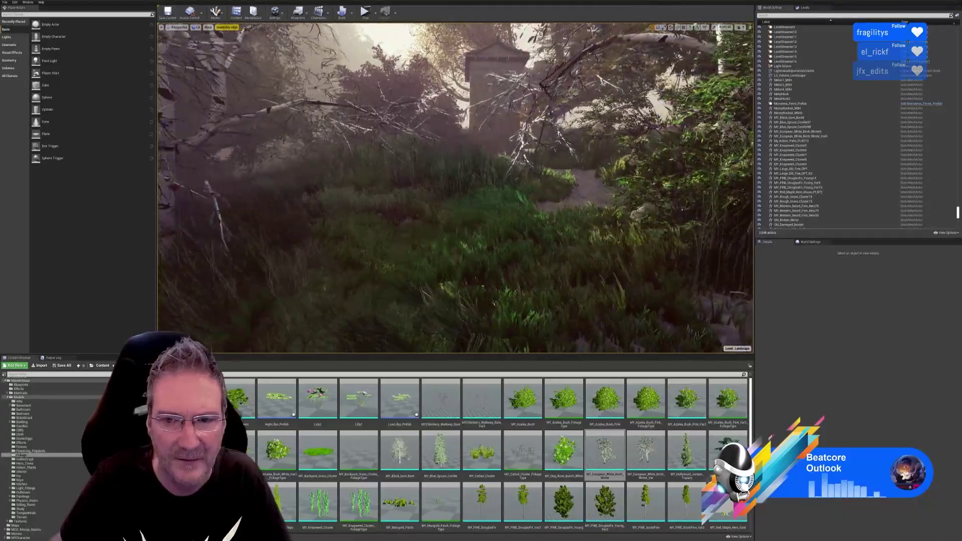
right_drag(455, 188, 441, 123)
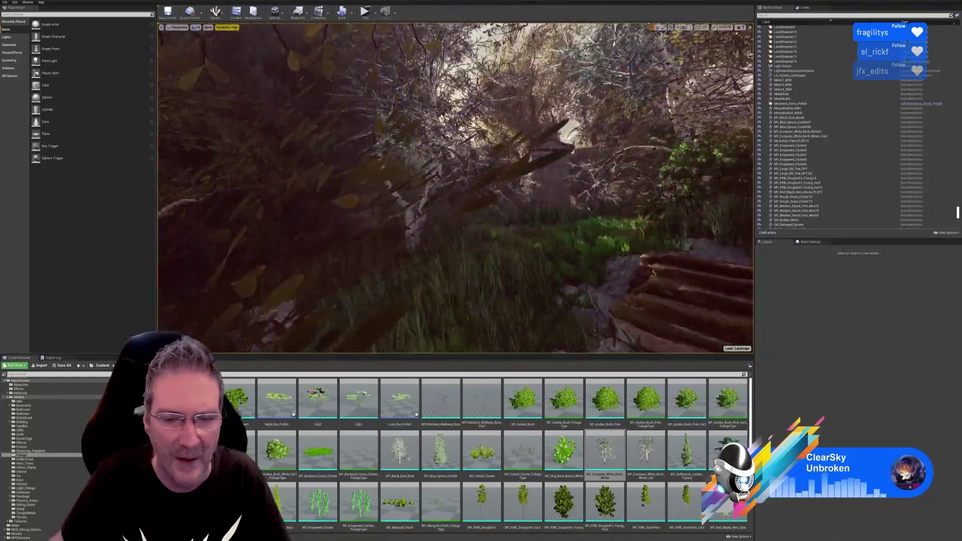
right_drag(455, 188, 566, 203)
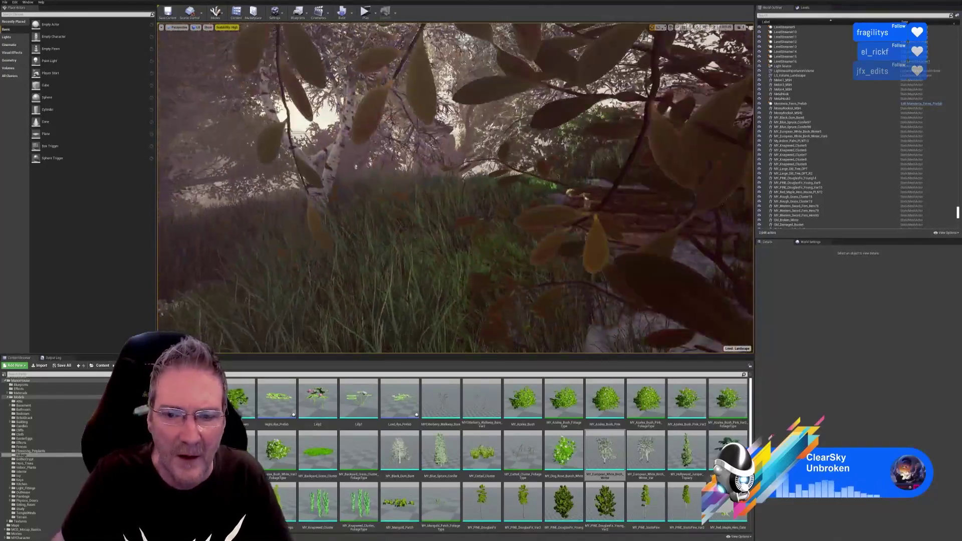
right_drag(455, 188, 532, 160)
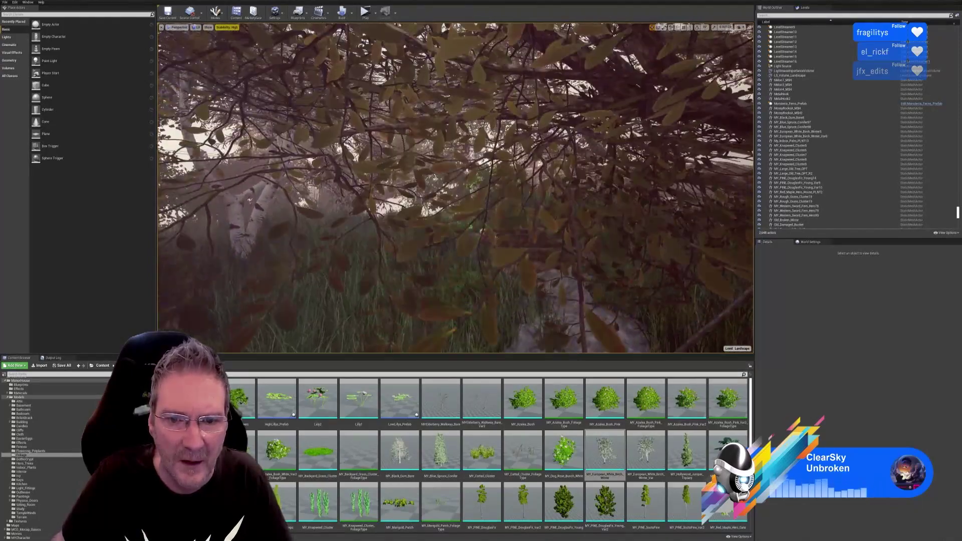
right_drag(455, 188, 351, 213)
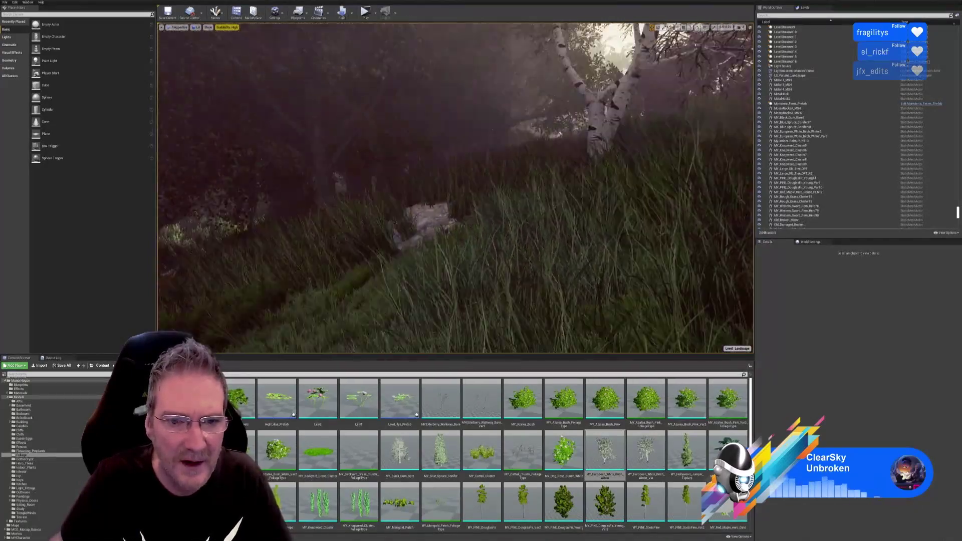
right_drag(455, 188, 366, 203)
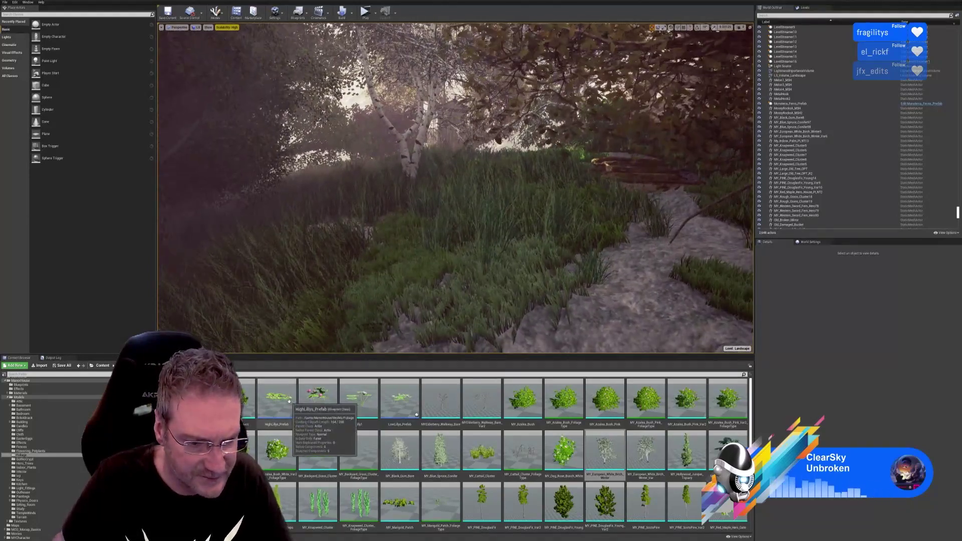
drag(192, 402, 358, 284)
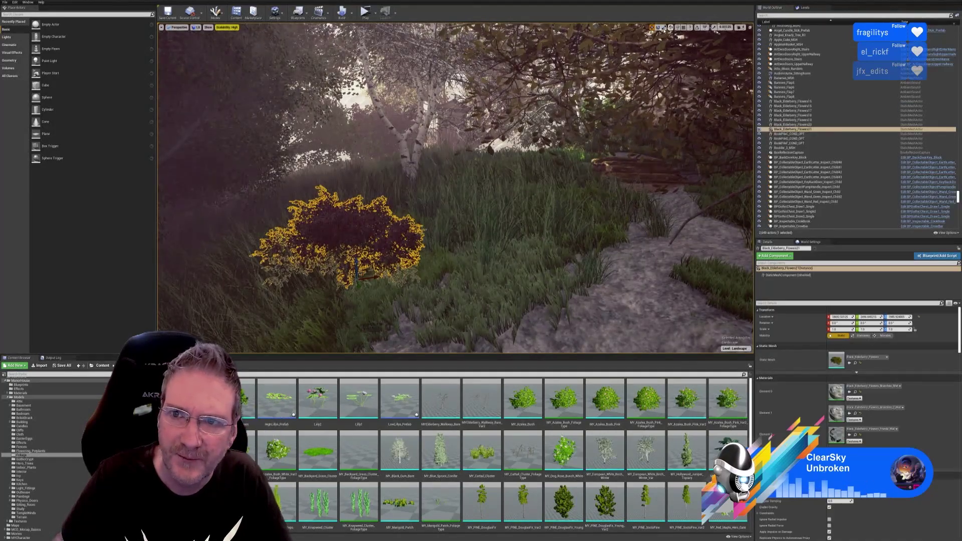
- Enlarge the black elderberry bush beside the stony path to roughly double size
drag(356, 284, 373, 252)
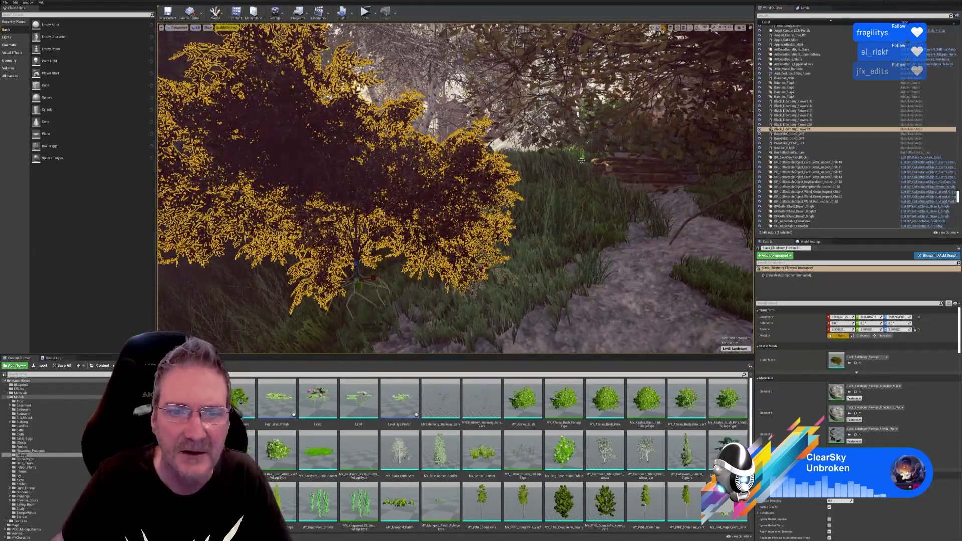
right_drag(372, 252, 333, 274)
mouse_move(587, 179)
right_down()
mouse_move(576, 176)
mouse_move(587, 180)
right_up()
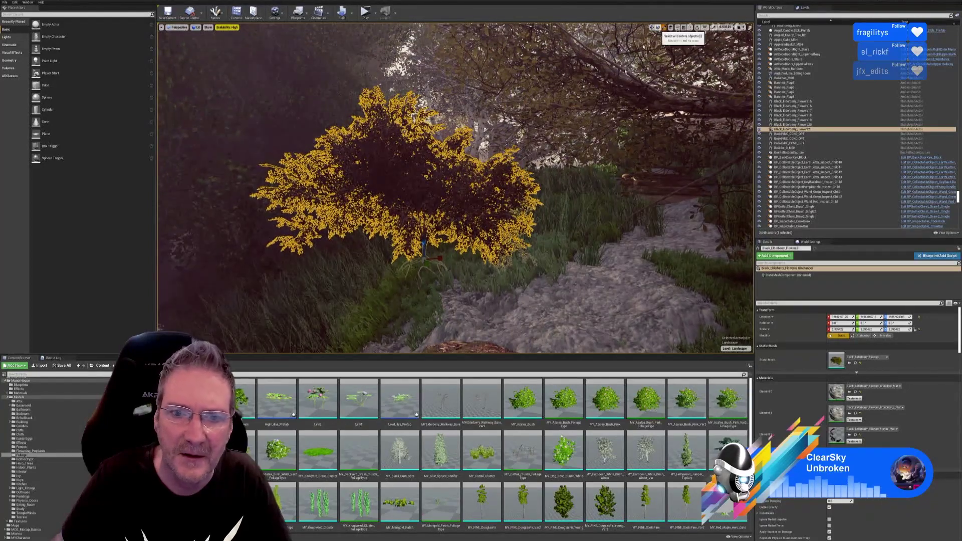
- Rotate the enlarged black elderberry bush beside the stony path and deselect it
drag(419, 265, 446, 255)
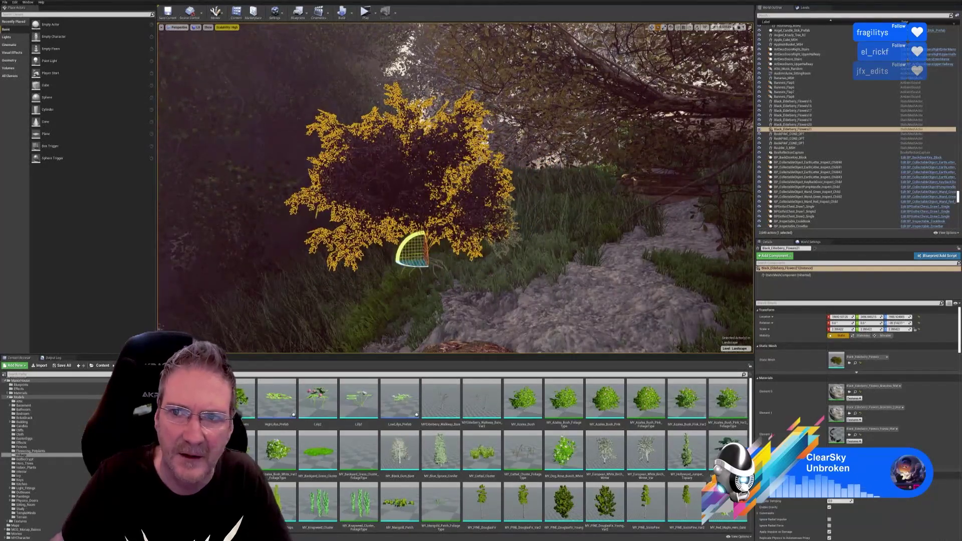
key(Escape)
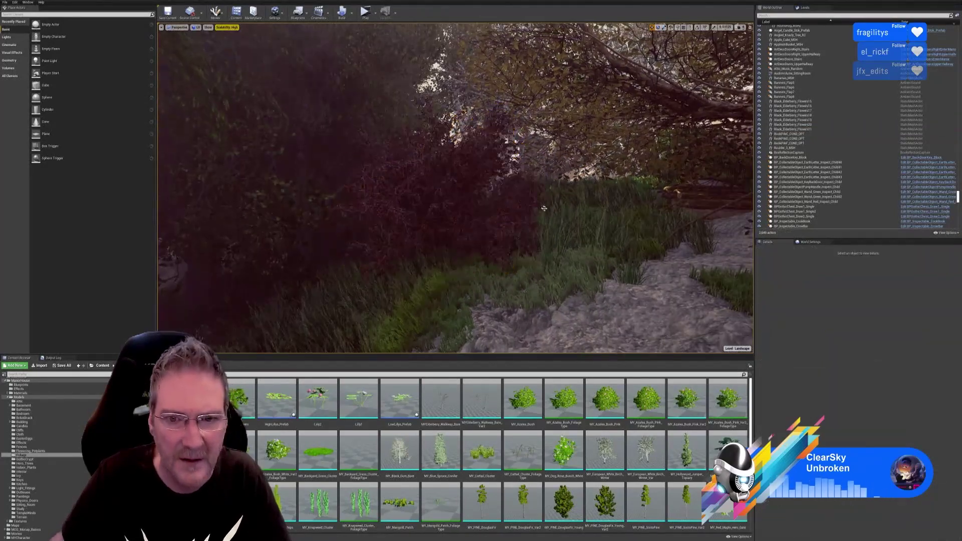
- Examine the planting around the outhouse, log steps and large tree, and browse the foliage assets for another tree to add
right_drag(591, 167, 627, 154)
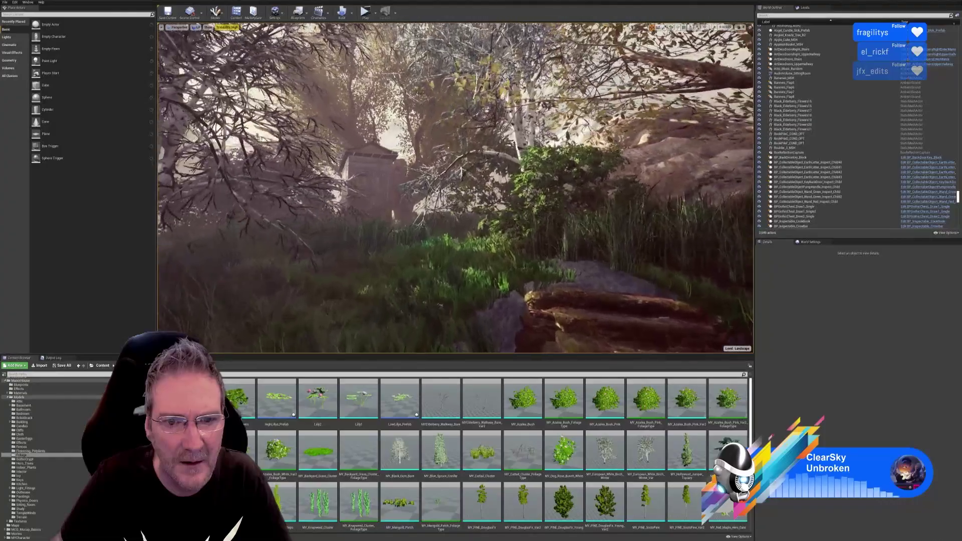
right_drag(455, 188, 527, 188)
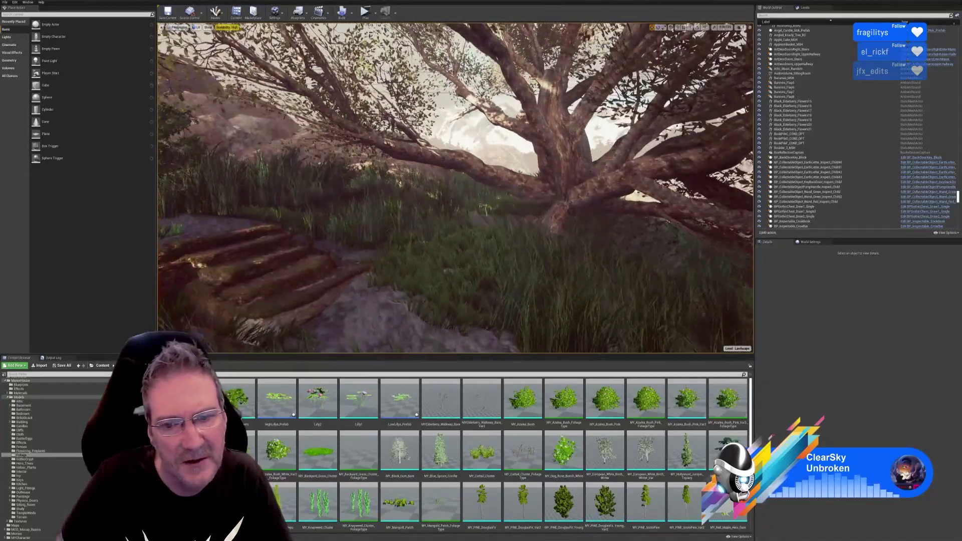
key(s)
right_drag(460, 324, 451, 326)
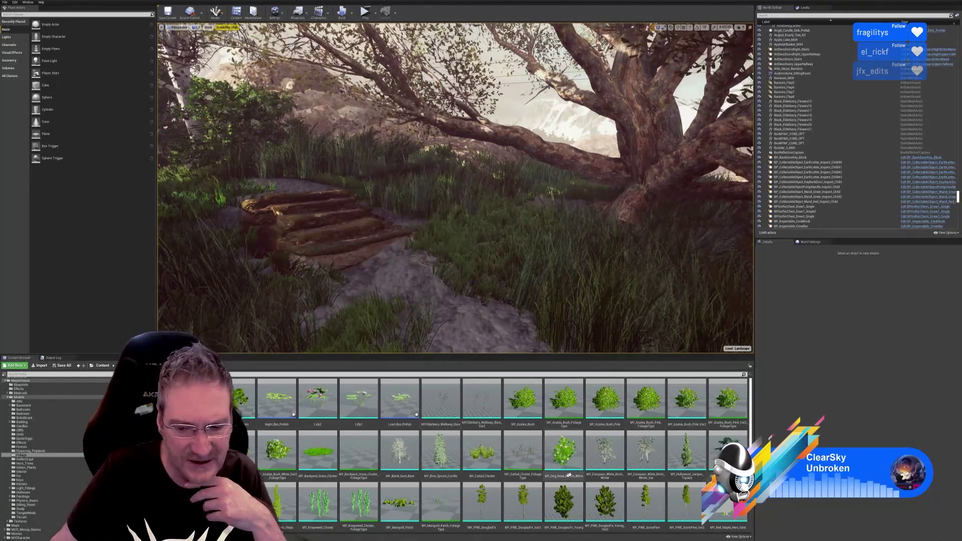
scroll(569, 474, down, 1)
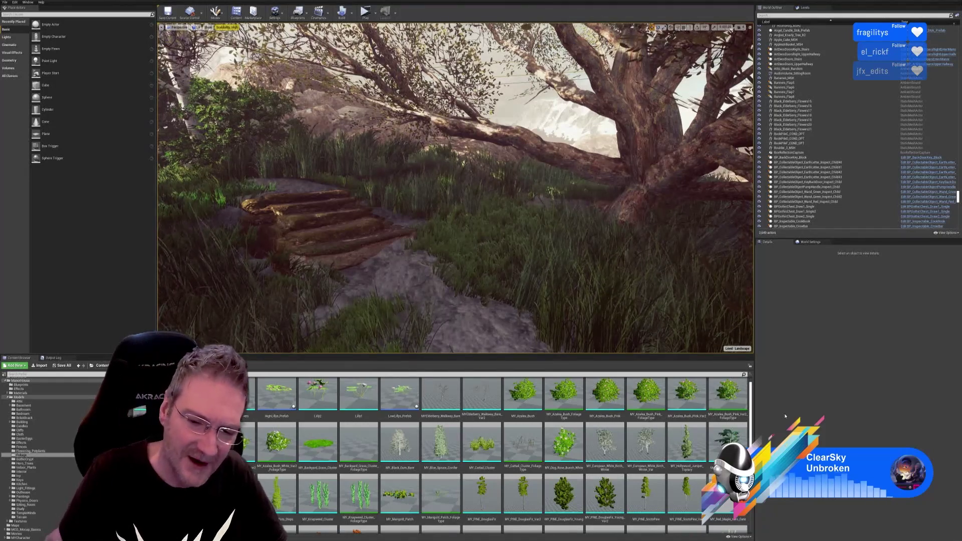
scroll(607, 441, up, 1)
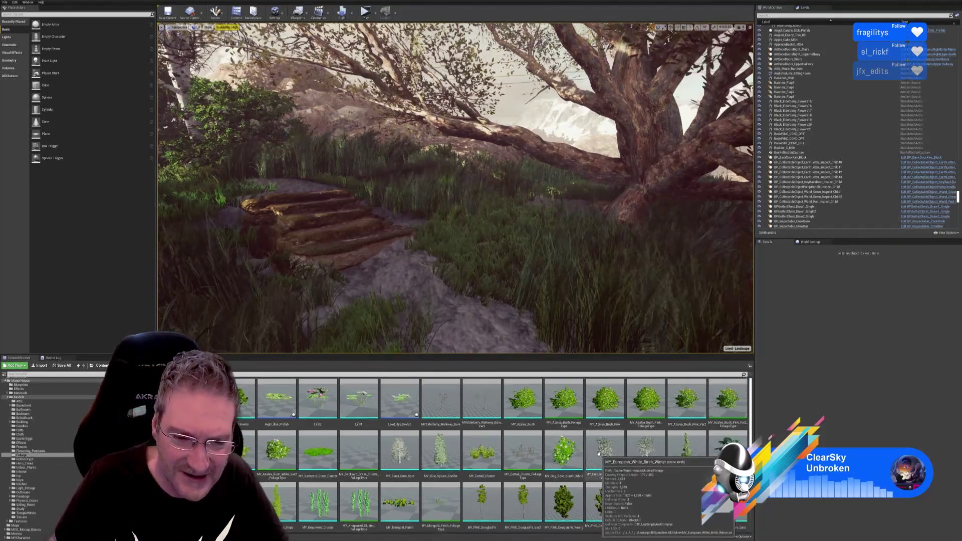
scroll(608, 441, down, 3)
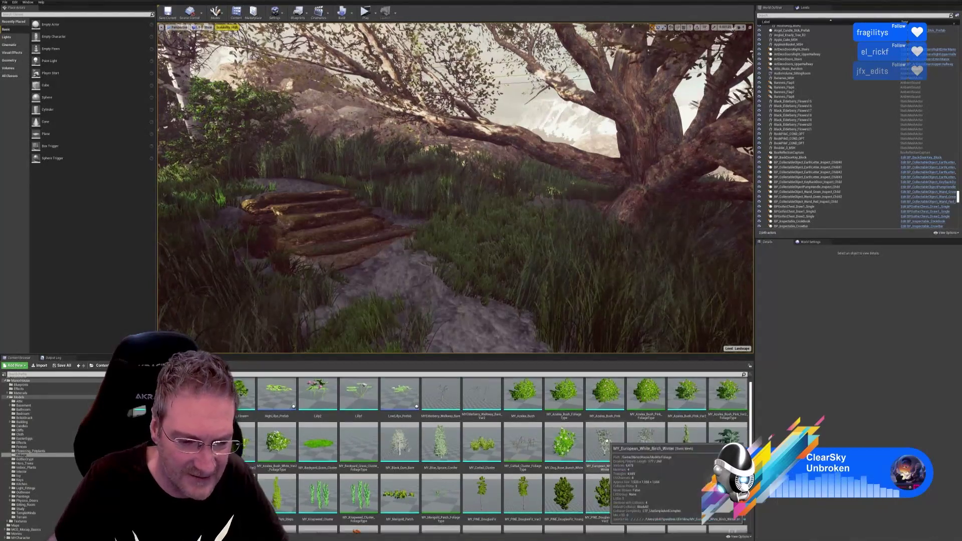
scroll(605, 442, down, 2)
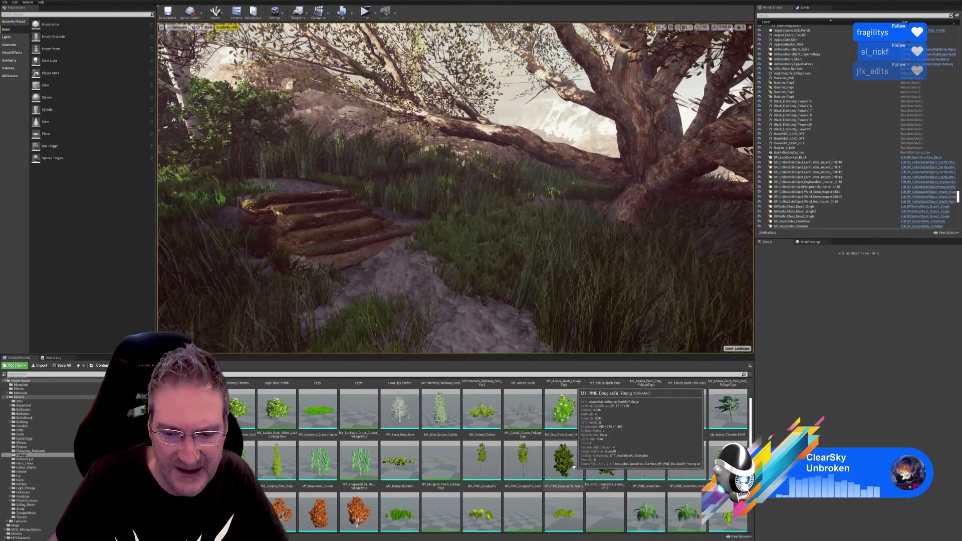
scroll(571, 458, down, 2)
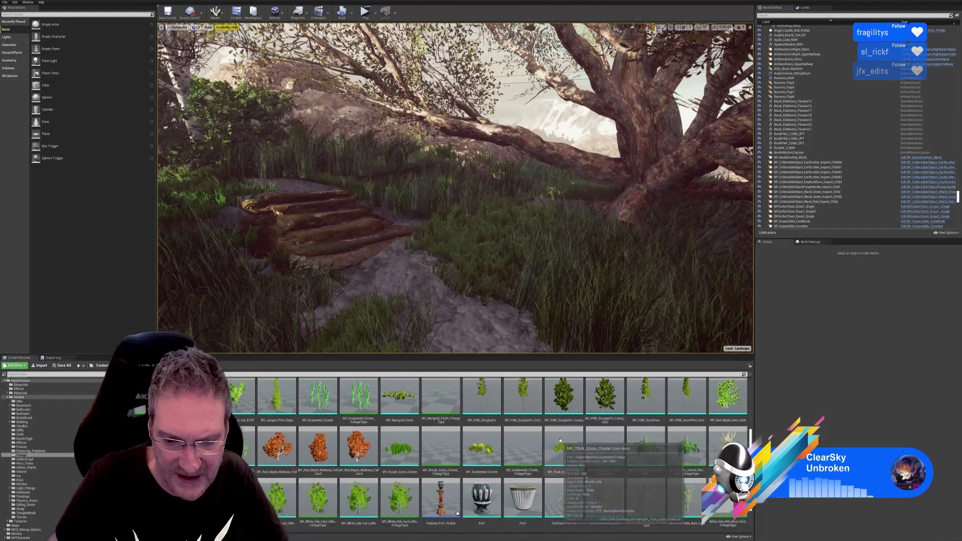
scroll(560, 440, down, 2)
scroll(576, 451, up, 3)
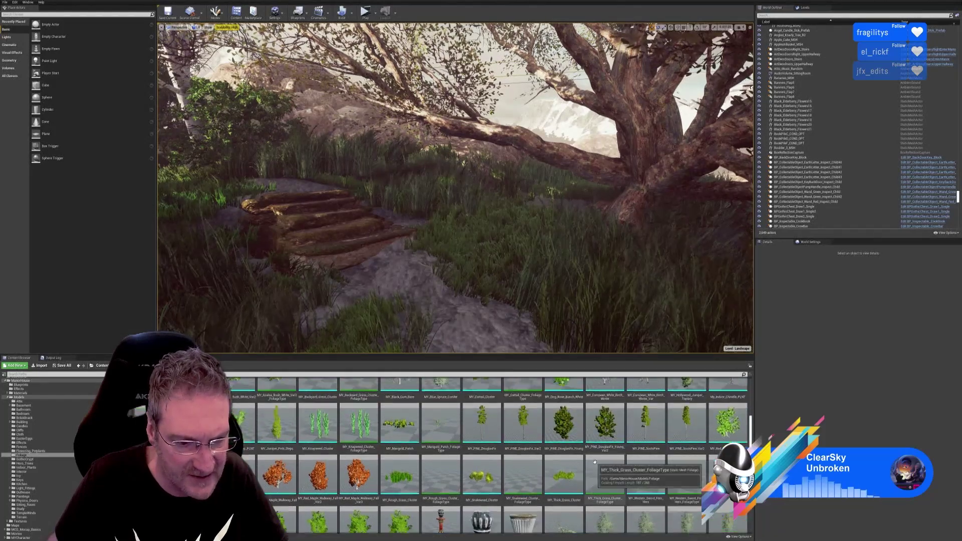
scroll(596, 462, up, 2)
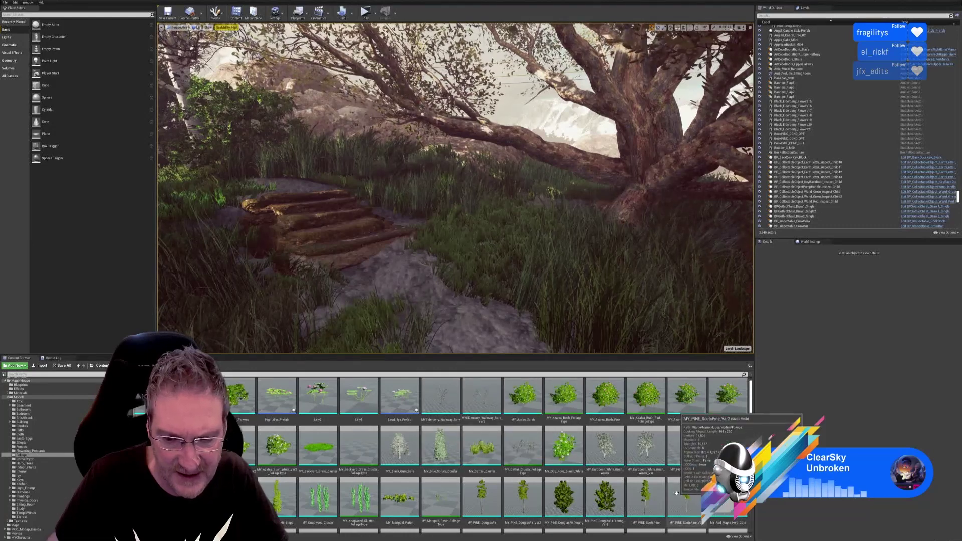
- Place a MY_PINE_DouglasFir_Young tree in the tall grass between the large spreading tree and the boulders
drag(564, 497, 486, 234)
right_drag(487, 234, 431, 203)
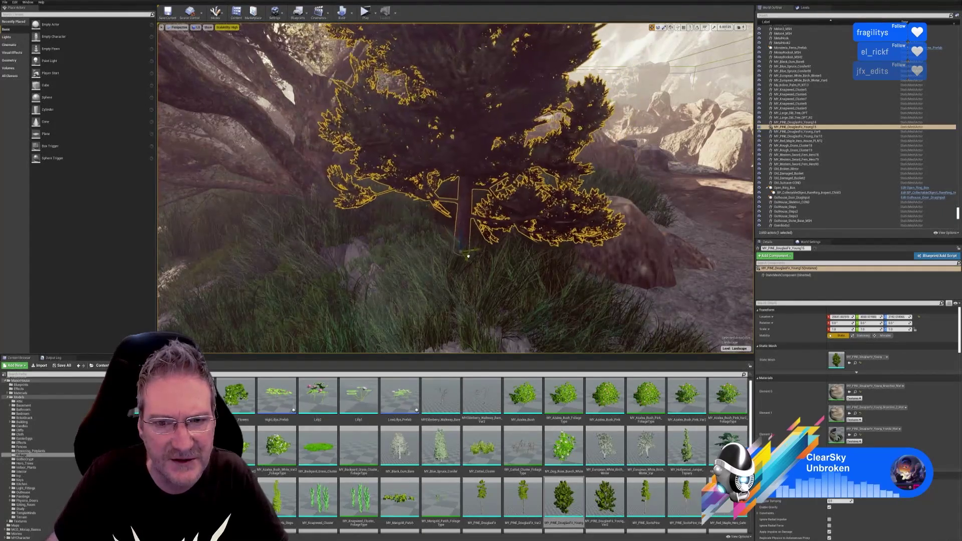
right_drag(522, 291, 522, 270)
- Rotate and slightly tilt the young Douglas fir, and deselect it
click(658, 27)
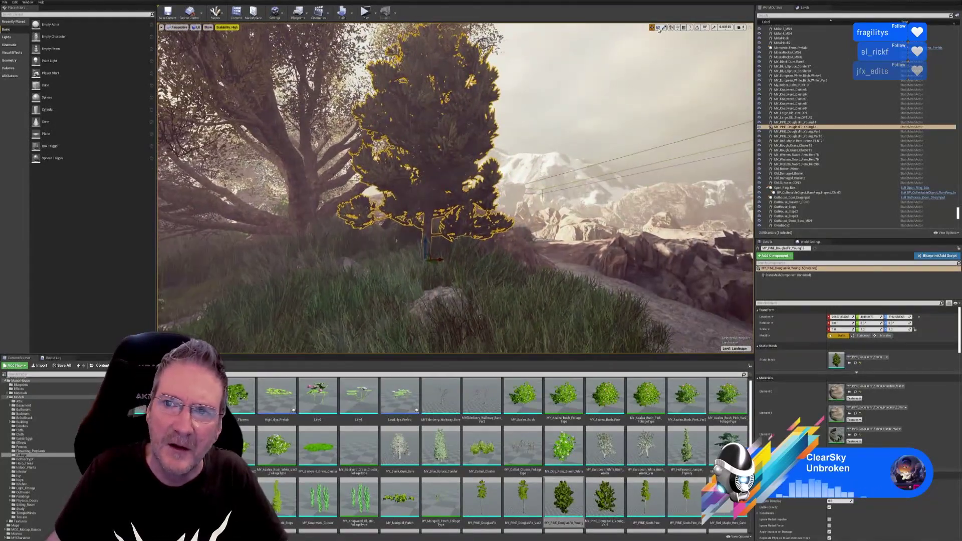
drag(435, 239, 440, 241)
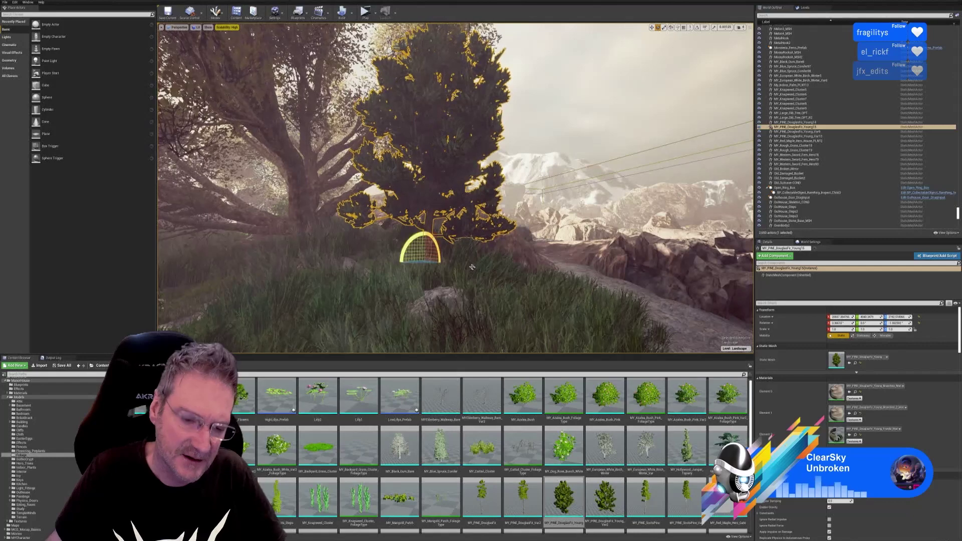
key(w)
click(527, 142)
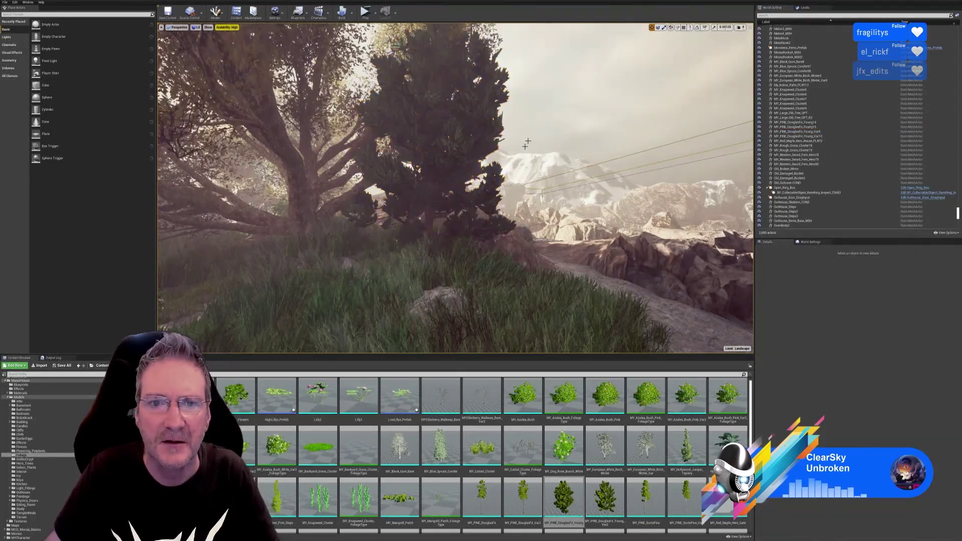
- Place a bare DeadTree in the grass in front of the young Douglas fir
mouse_move(526, 146)
right_down()
mouse_move(566, 157)
mouse_move(531, 151)
right_up()
key(a)
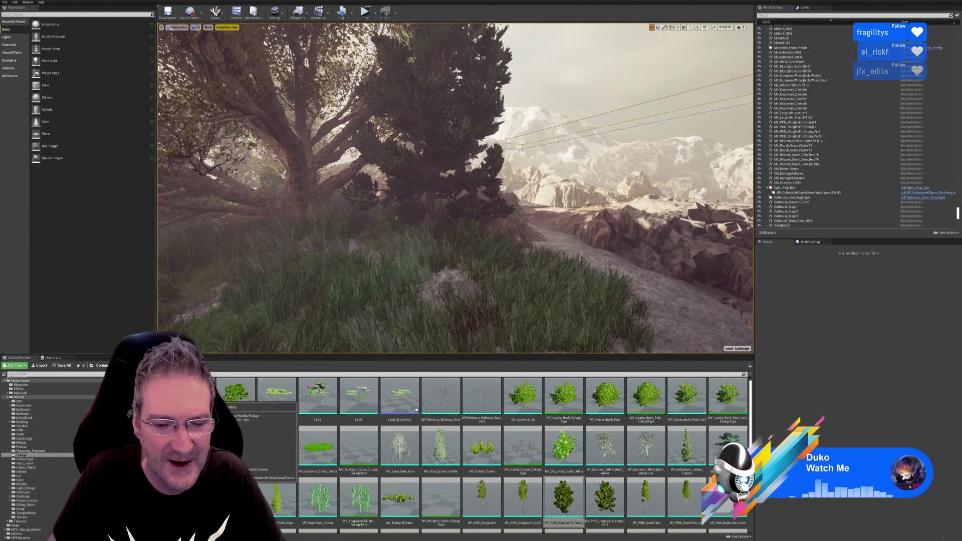
drag(194, 398, 417, 277)
right_drag(468, 281, 544, 226)
- Tilt the dead tree so it leans toward the rocky path, and deselect it
key(e)
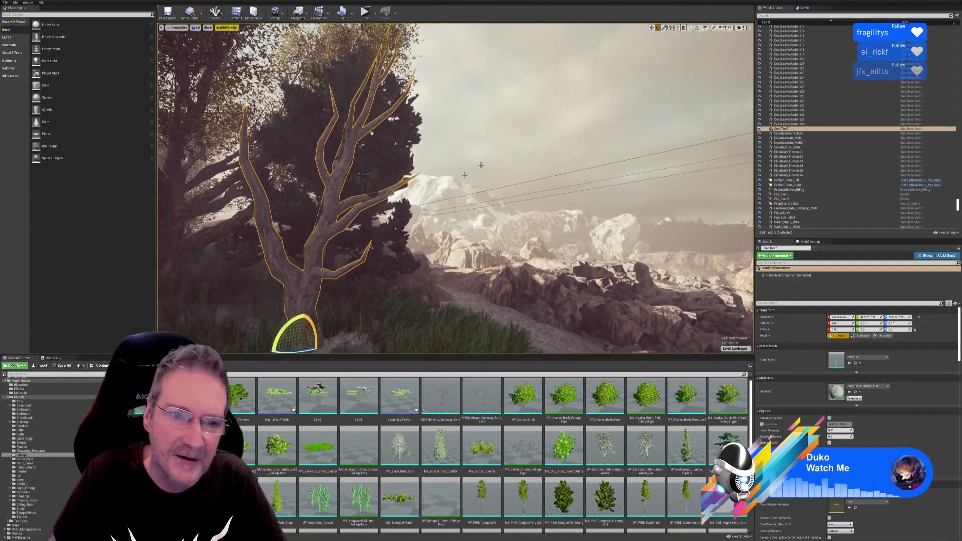
drag(289, 323, 326, 331)
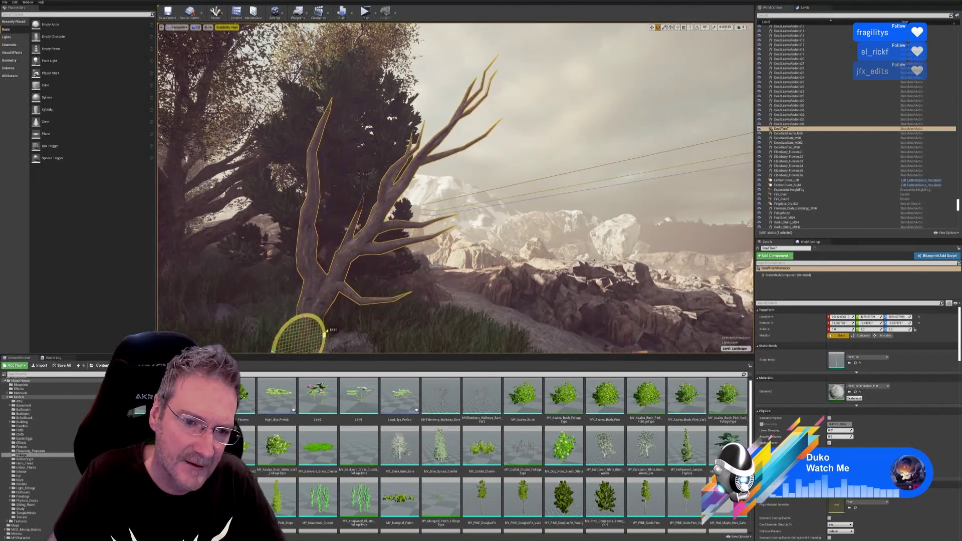
right_drag(326, 329, 276, 334)
click(652, 28)
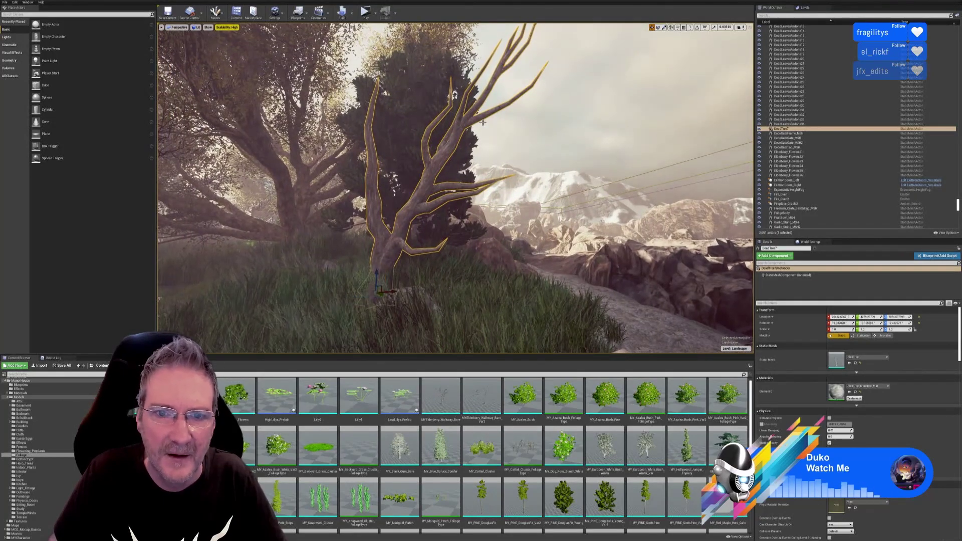
key(Escape)
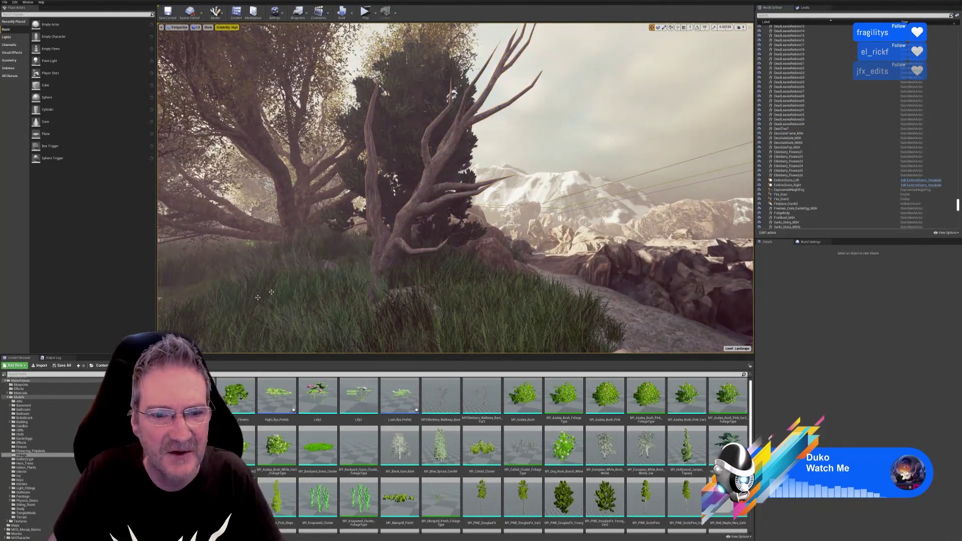
- Try a MY_PINE_ScotsPine tree beside the boulders near the white birch, and delete it
right_drag(451, 201, 443, 287)
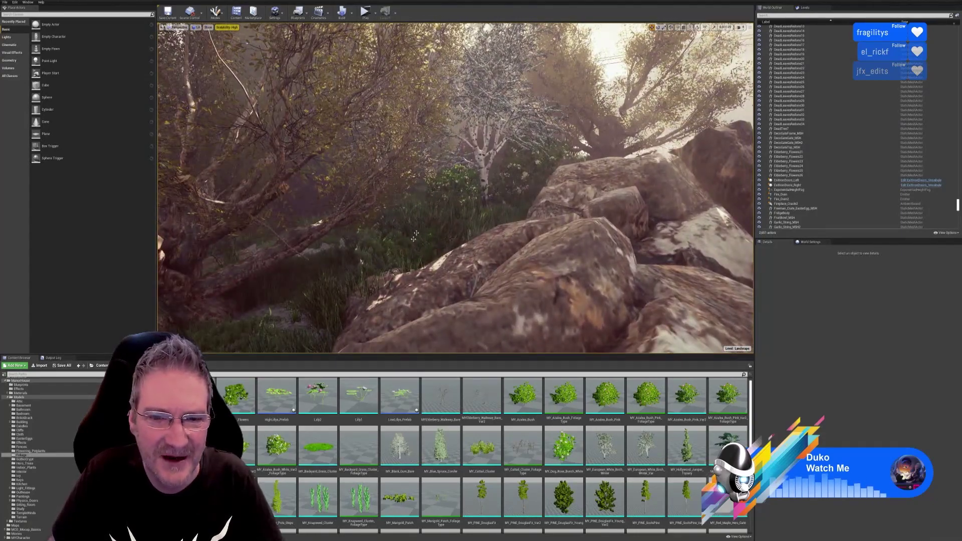
right_drag(416, 234, 463, 182)
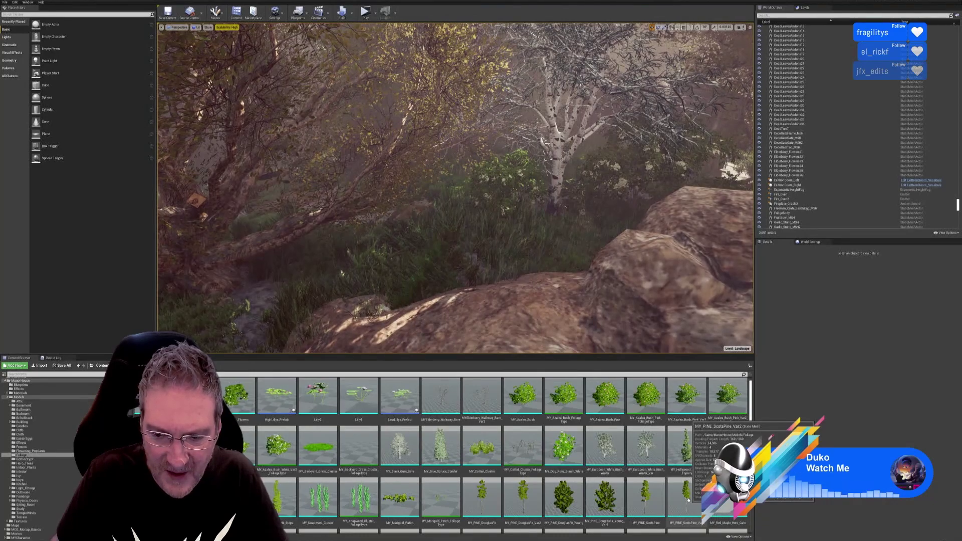
right_drag(591, 240, 627, 222)
key(s)
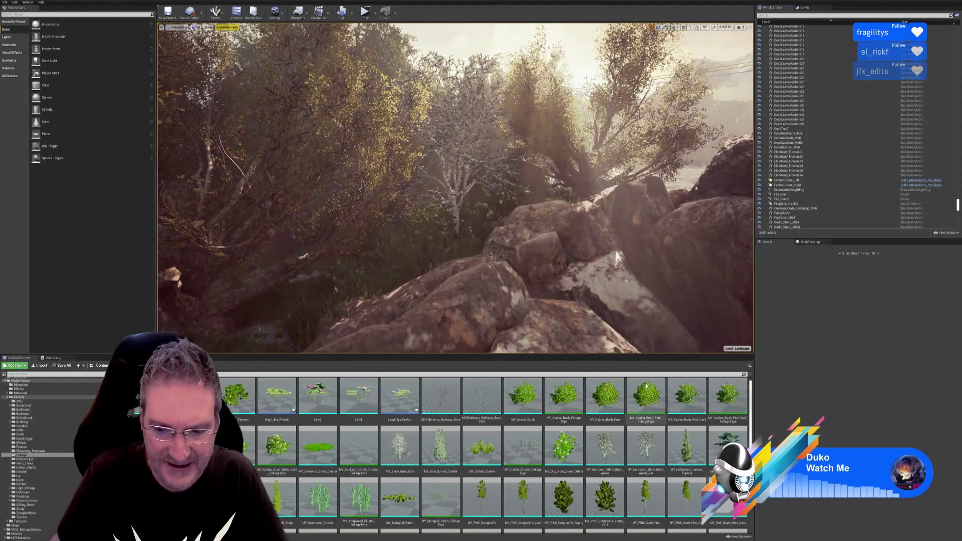
drag(646, 501, 438, 264)
right_drag(438, 263, 453, 302)
key(w)
key(s)
mouse_move(455, 188)
right_down()
mouse_move(481, 175)
mouse_move(522, 188)
mouse_move(506, 205)
mouse_move(486, 170)
mouse_move(445, 162)
mouse_move(449, 190)
mouse_move(459, 180)
right_up()
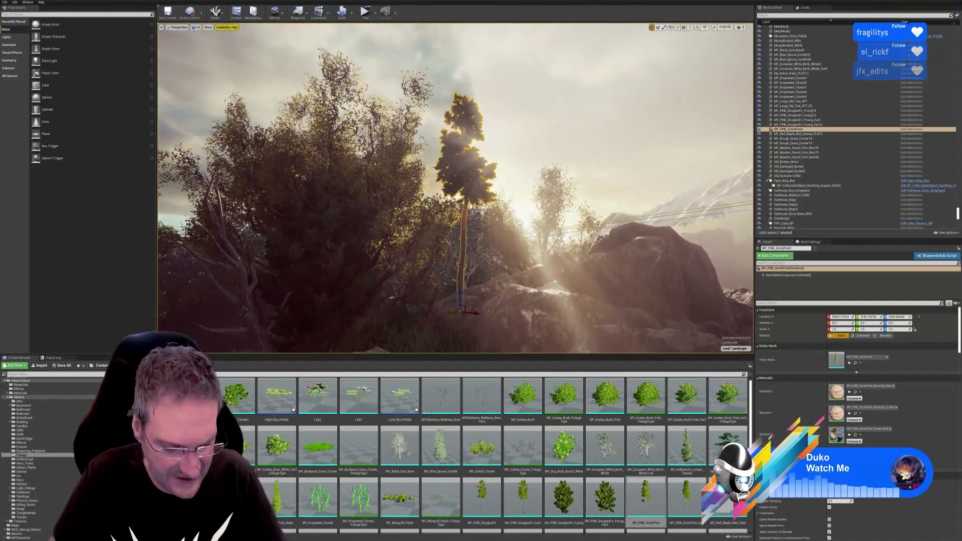
key(Delete)
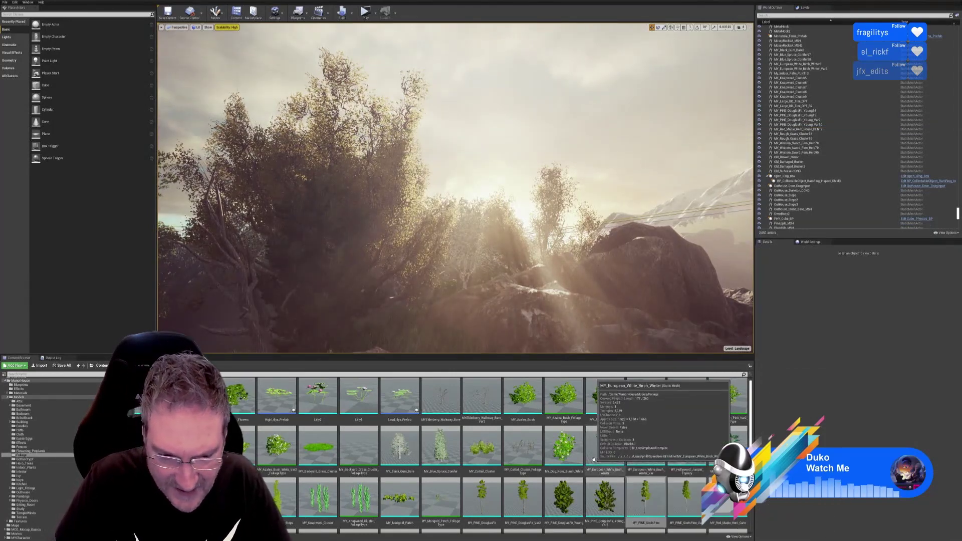
- Place a MY_Red_Maple_Walkway_Fall variant tree beside the boulders
scroll(604, 454, down, 1)
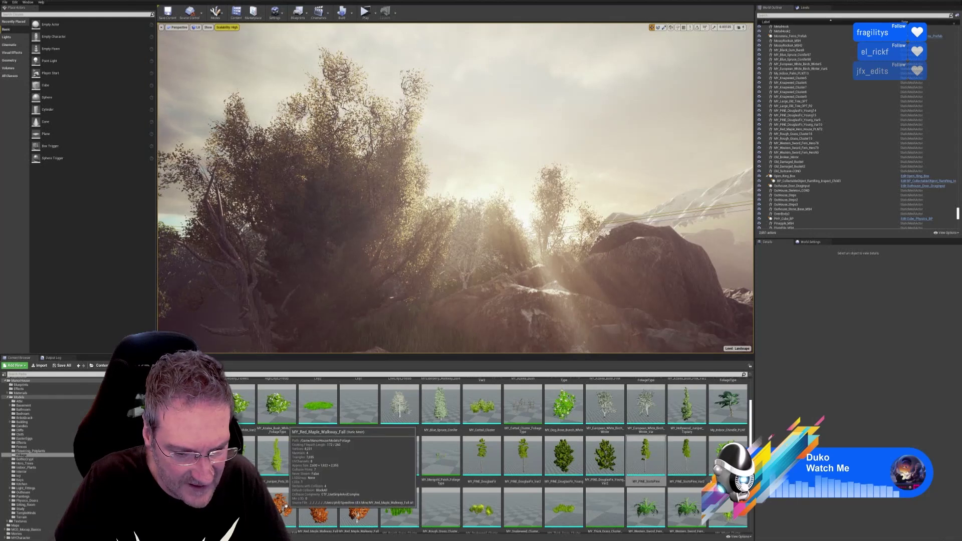
scroll(346, 502, down, 1)
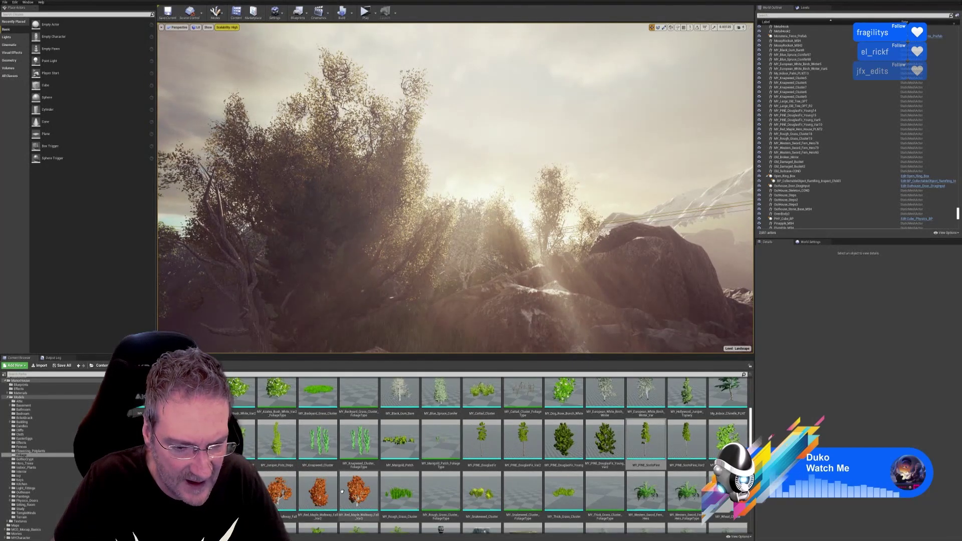
right_drag(431, 216, 444, 286)
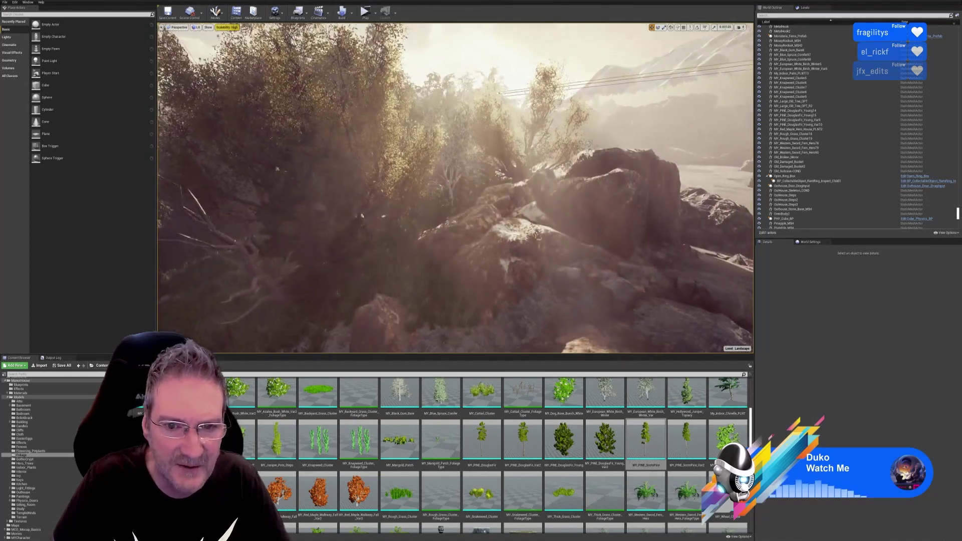
drag(317, 494, 473, 202)
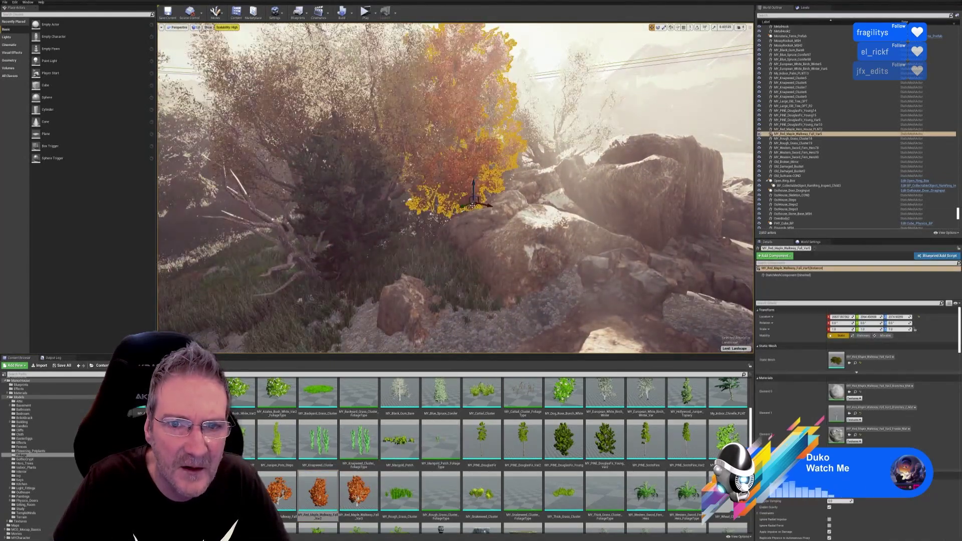
- Move the red maple to the elderberry bush and white birch above the log steps, and rotate it around its vertical axis
mouse_move(473, 203)
right_down()
mouse_move(452, 202)
mouse_move(473, 202)
right_up()
key(w)
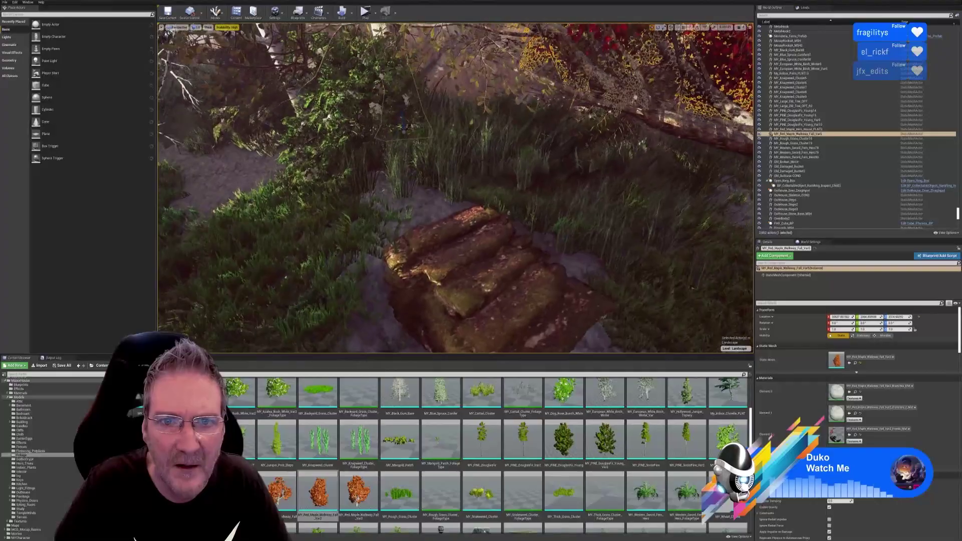
right_drag(473, 202, 462, 130)
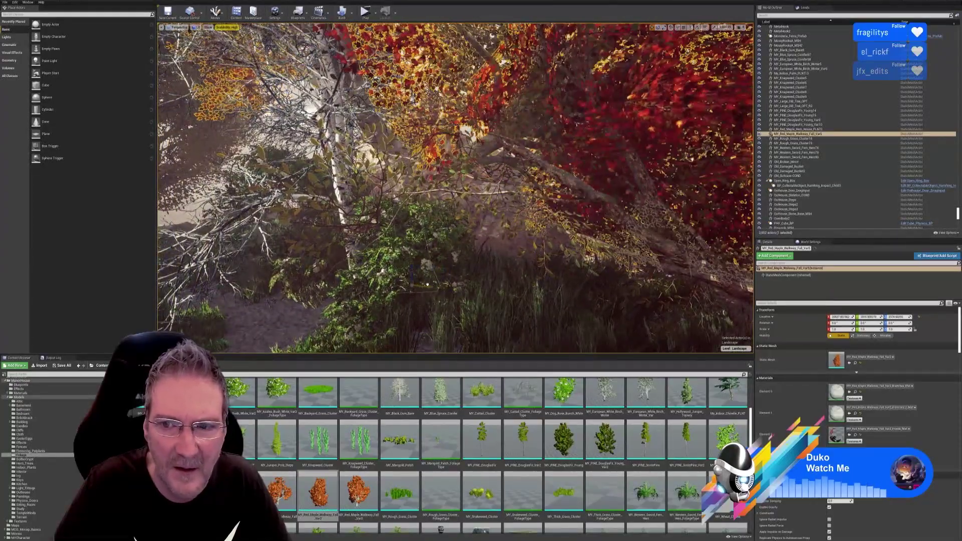
right_drag(474, 203, 473, 203)
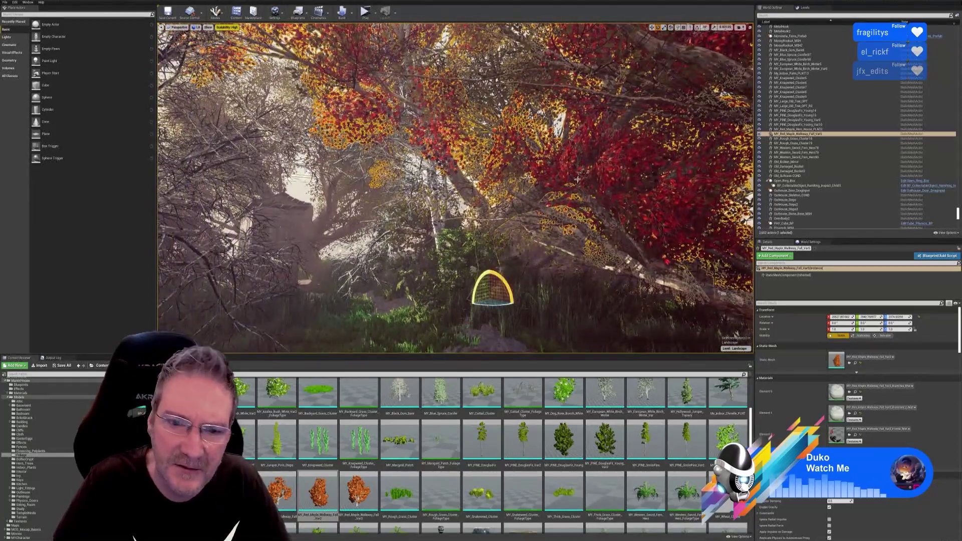
drag(518, 301, 467, 304)
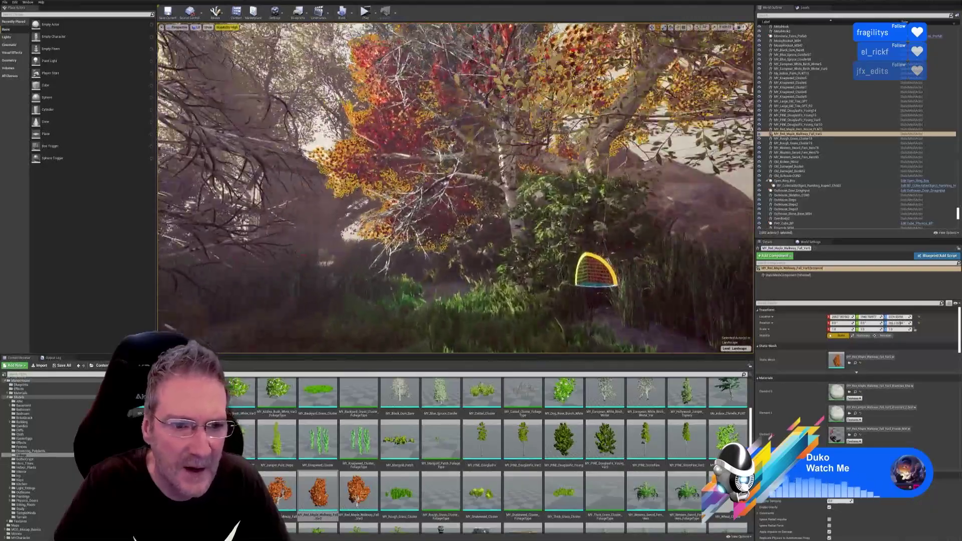
key(d)
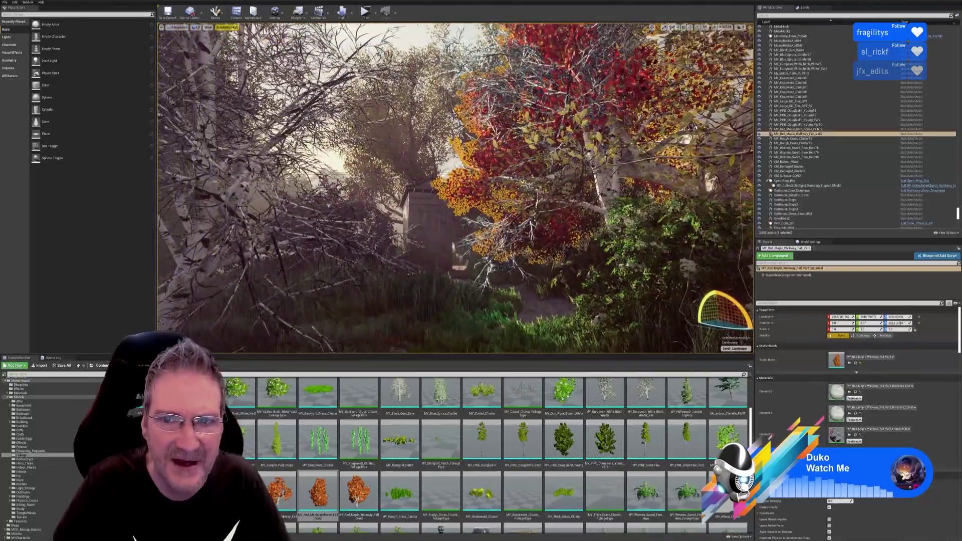
- Deselect the red maple and inspect the trees, boulders and gravel path around the outhouse from several viewpoints
right_drag(456, 188, 363, 185)
key(Escape)
right_drag(455, 188, 455, 187)
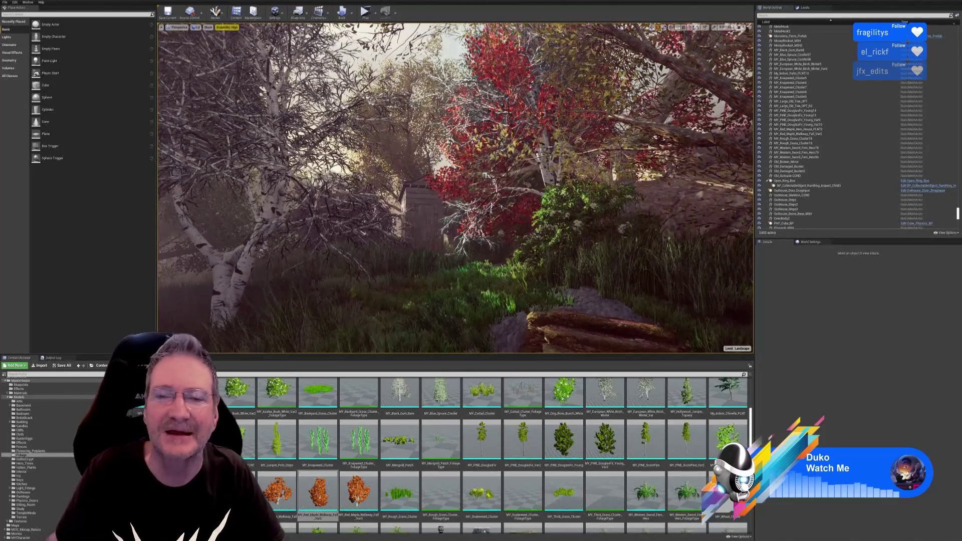
key(s)
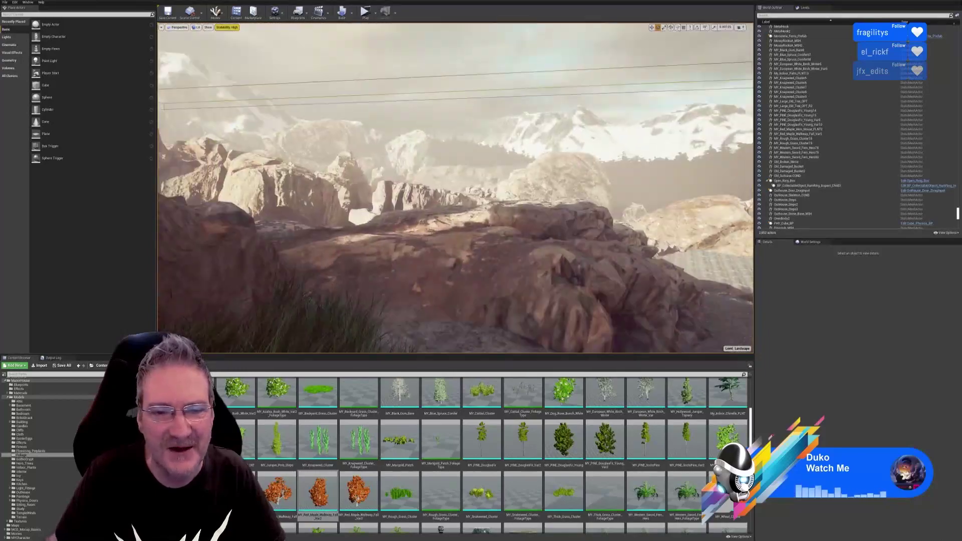
right_drag(455, 188, 350, 187)
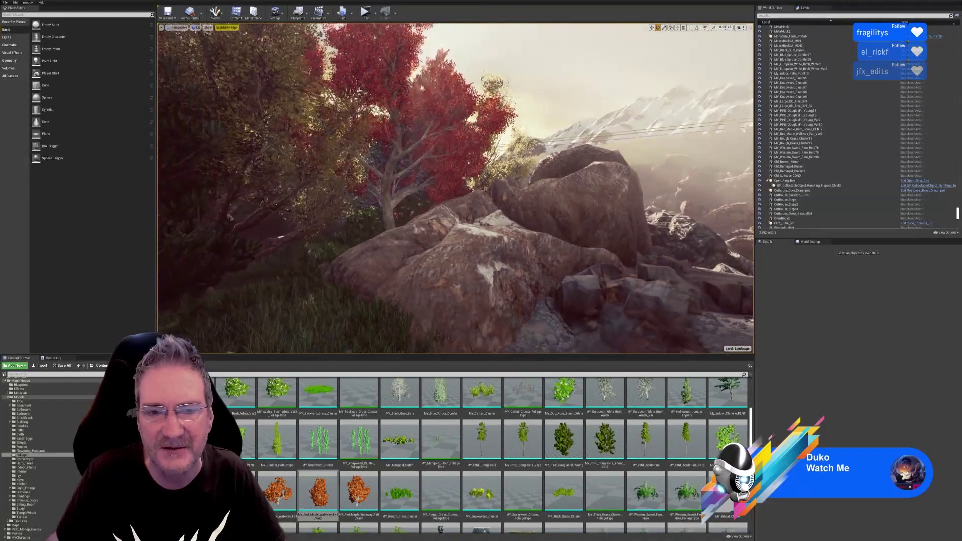
right_drag(456, 188, 376, 178)
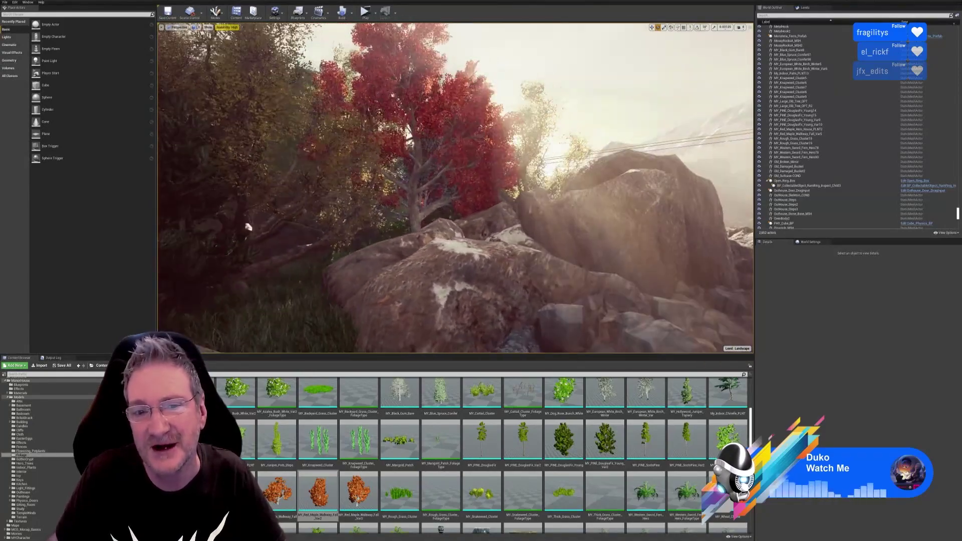
key(d)
right_drag(456, 188, 383, 200)
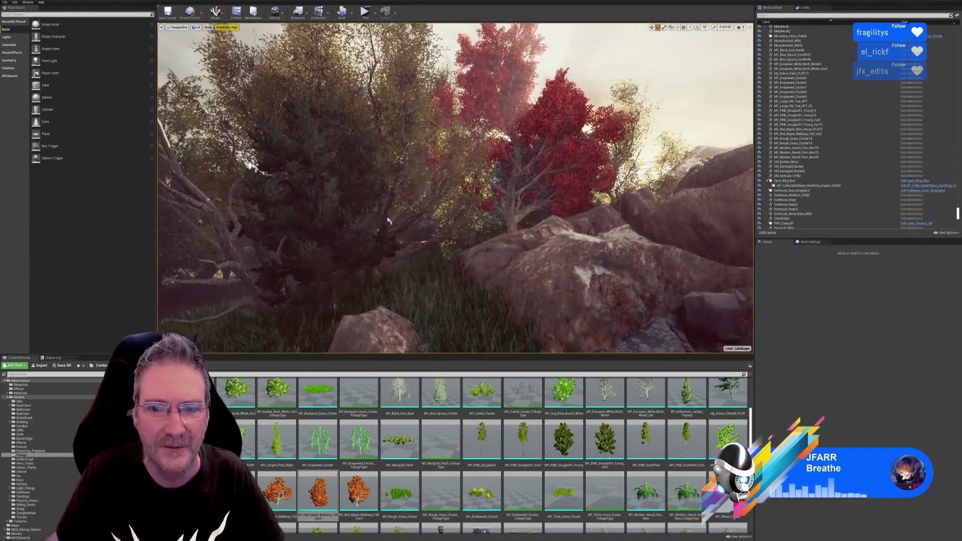
right_drag(456, 188, 506, 169)
key(w)
key(w)
key(s)
key(a)
right_drag(486, 234, 503, 243)
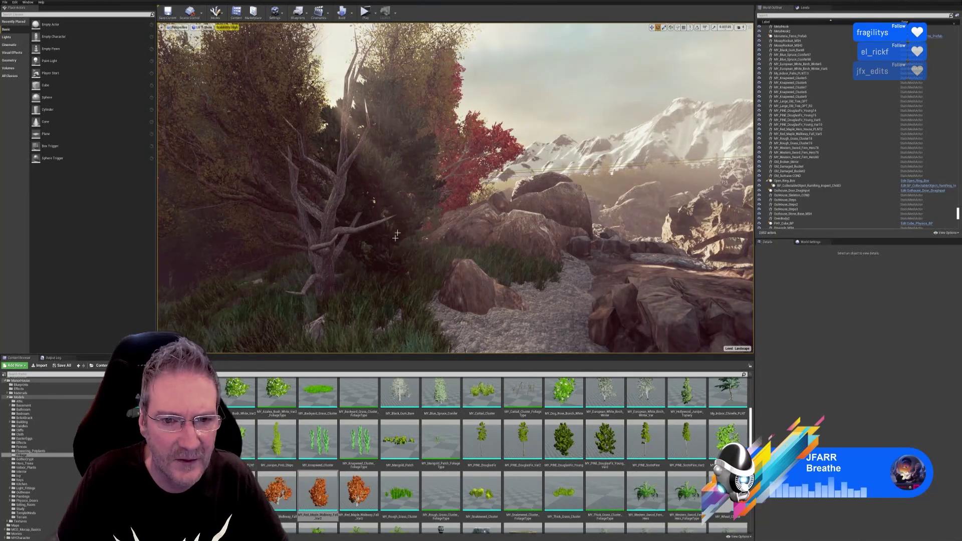
- Place a Black_Elderberry_Flowers bush at the small boulder beside the gravel path, and enlarge it uniformly
scroll(250, 426, up, 2)
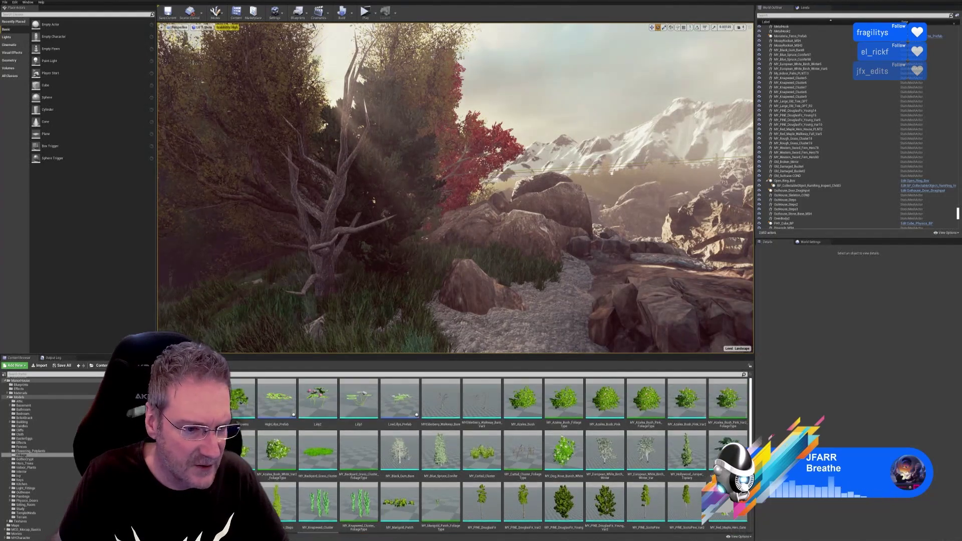
drag(223, 402, 444, 283)
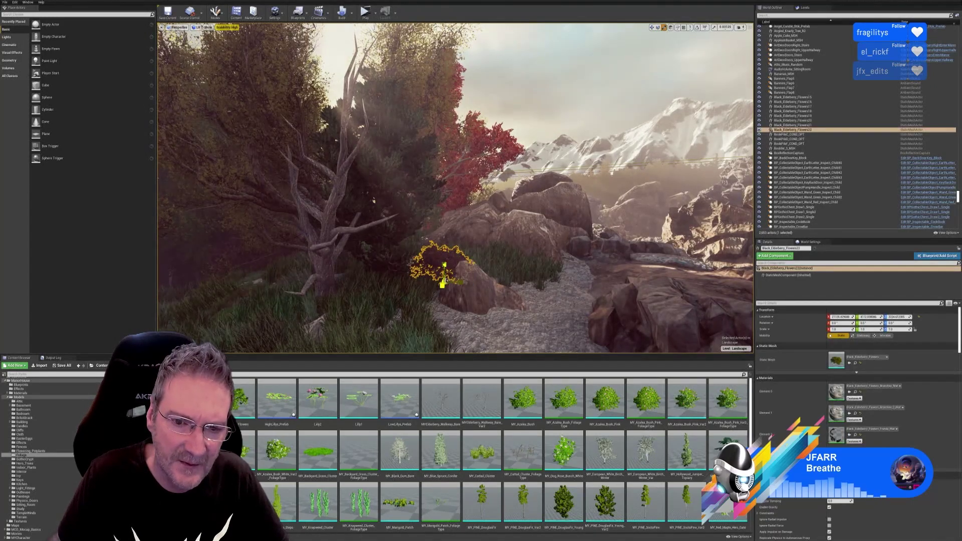
drag(444, 283, 458, 273)
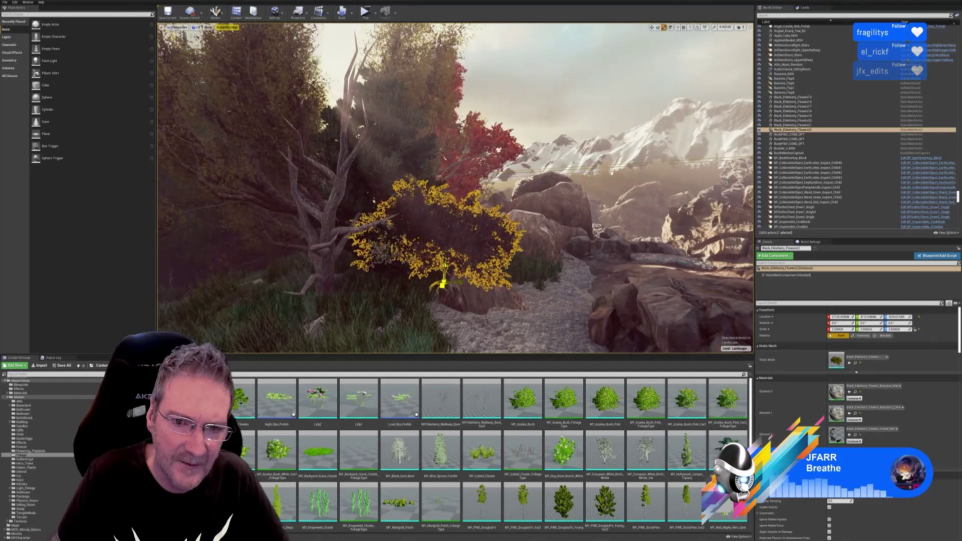
- Rotate the black elderberry bush slightly around its vertical axis, and deselect it
key(e)
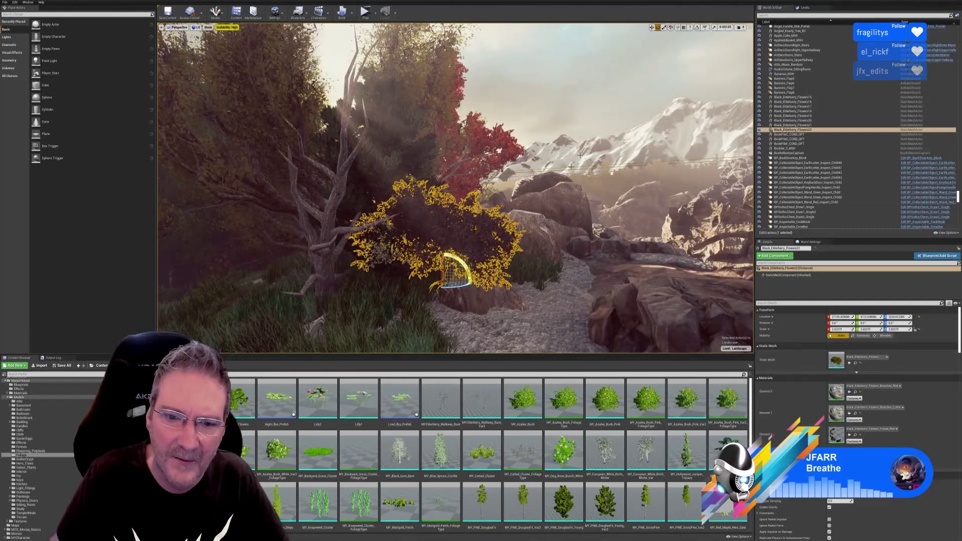
mouse_move(458, 287)
mouse_down()
mouse_move(518, 288)
mouse_move(466, 288)
mouse_up()
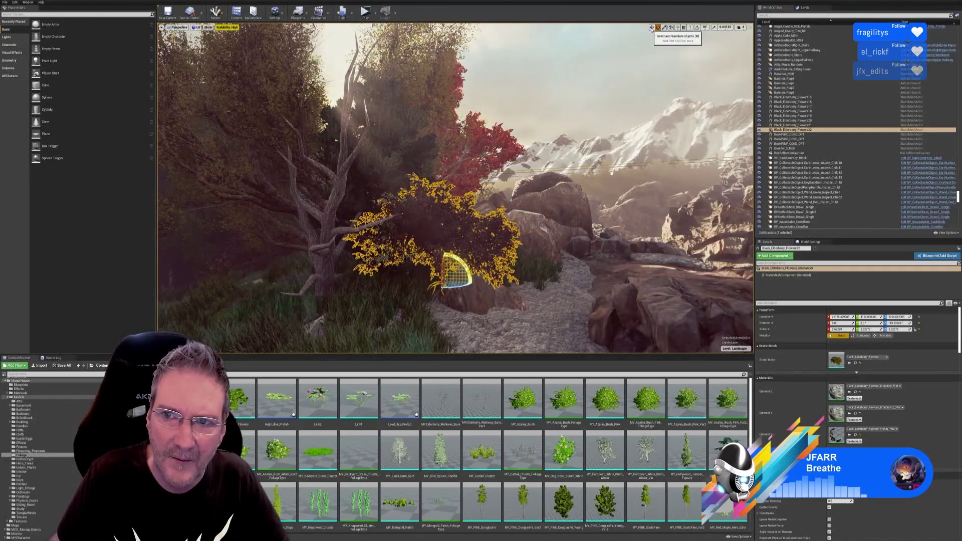
click(652, 28)
right_drag(612, 142, 590, 149)
key(Escape)
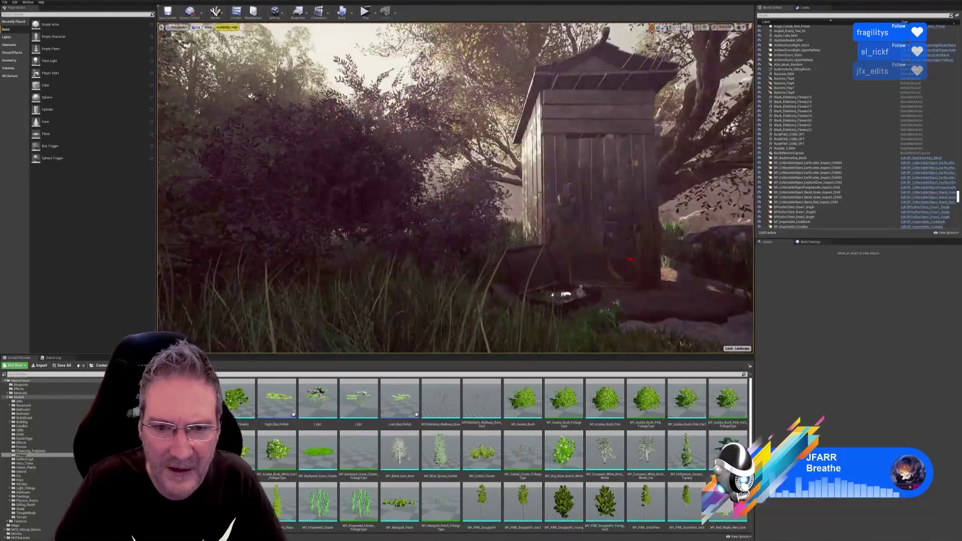
- Add an enlarged, rotated Elderberry_Flowers bush in the grass between the outhouse and the red maple
right_drag(456, 188, 371, 188)
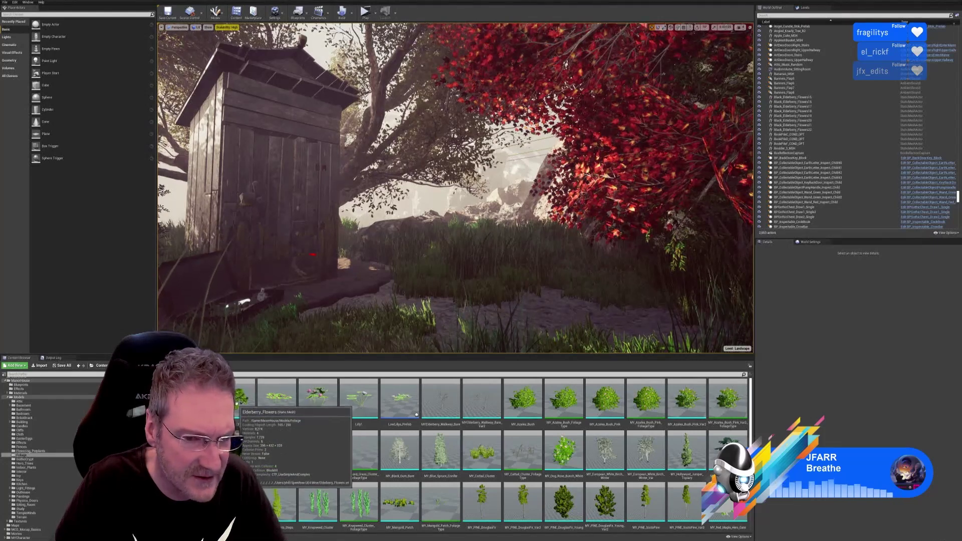
drag(241, 401, 508, 250)
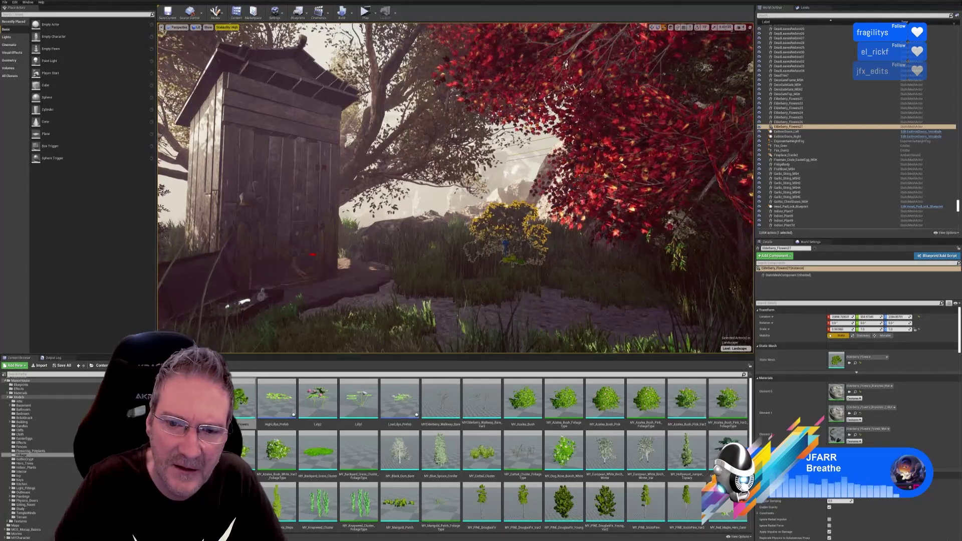
key(ctrl+z)
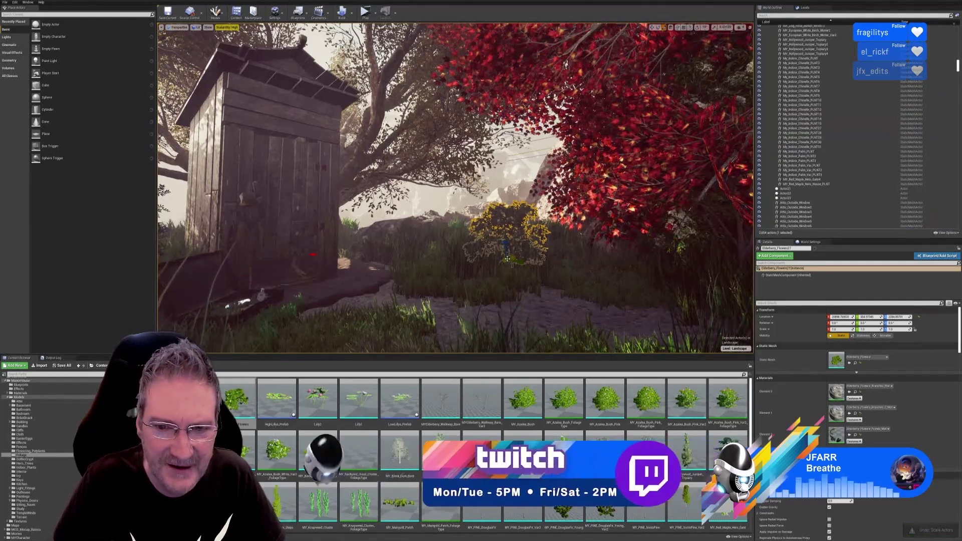
drag(508, 257, 543, 266)
click(658, 28)
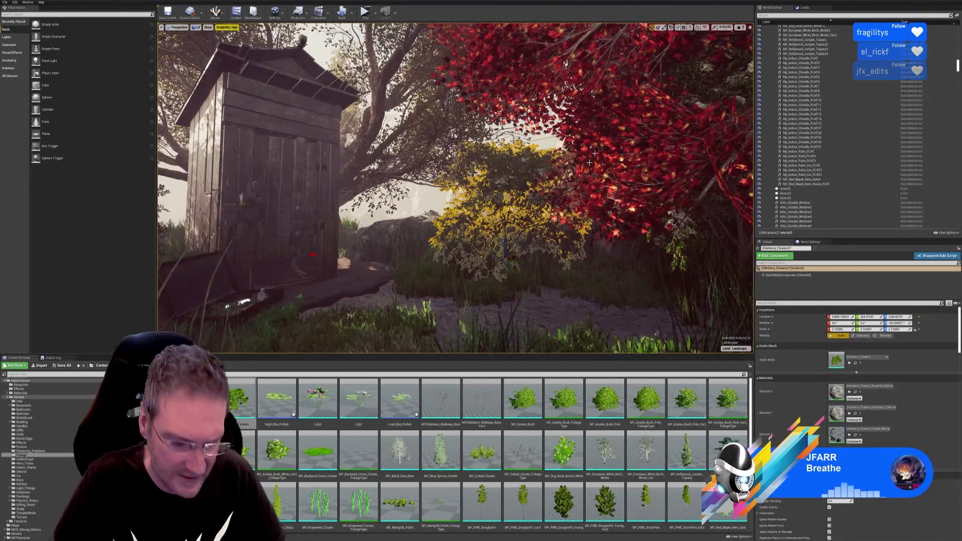
key(Delete)
- Shift the OutHouse_Steps log steps sideways to line up with the dirt path, and deselect them
mouse_move(455, 188)
right_down()
mouse_move(476, 183)
mouse_move(446, 186)
right_up()
key(w)
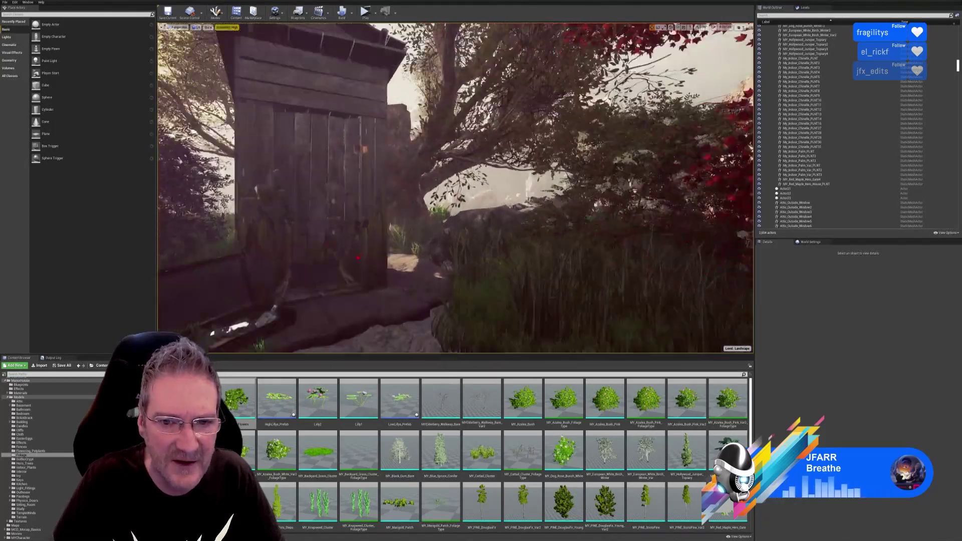
key(w)
mouse_move(456, 188)
right_down()
mouse_move(476, 187)
mouse_move(451, 188)
right_up()
key(s)
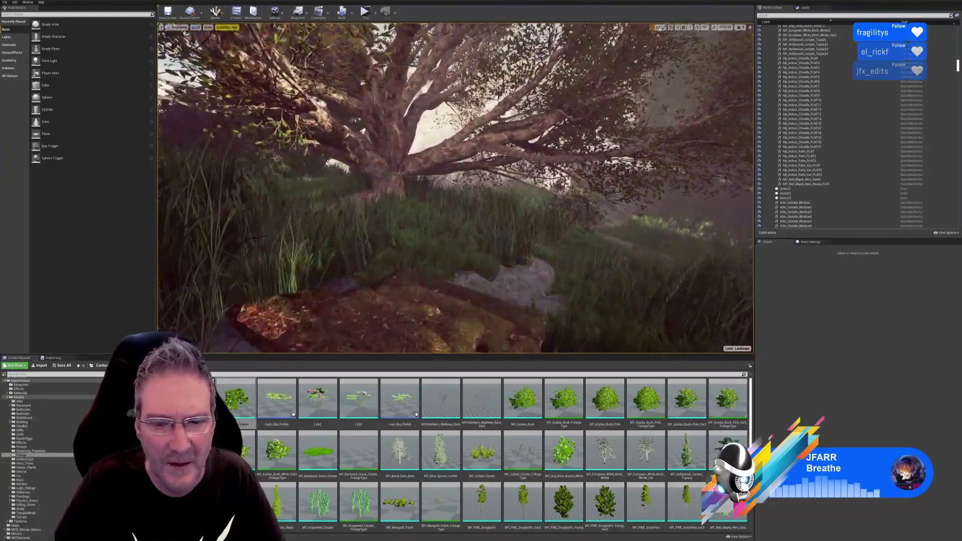
right_drag(455, 188, 459, 256)
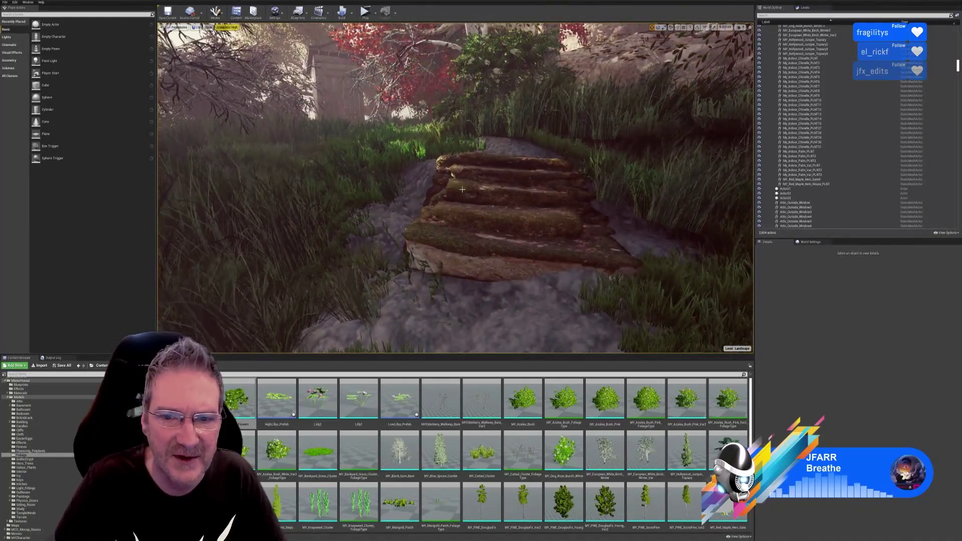
click(530, 245)
drag(510, 245, 500, 245)
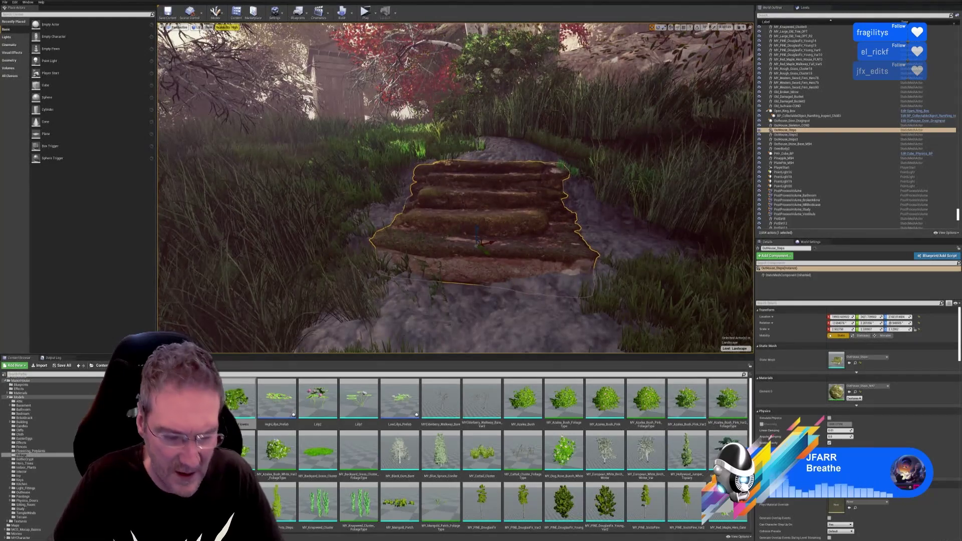
key(Escape)
- Select the grass patch sticking out beside the log steps in Foliage mode, and tilt it to follow the slope
right_drag(520, 230, 502, 236)
key(s)
key(Up)
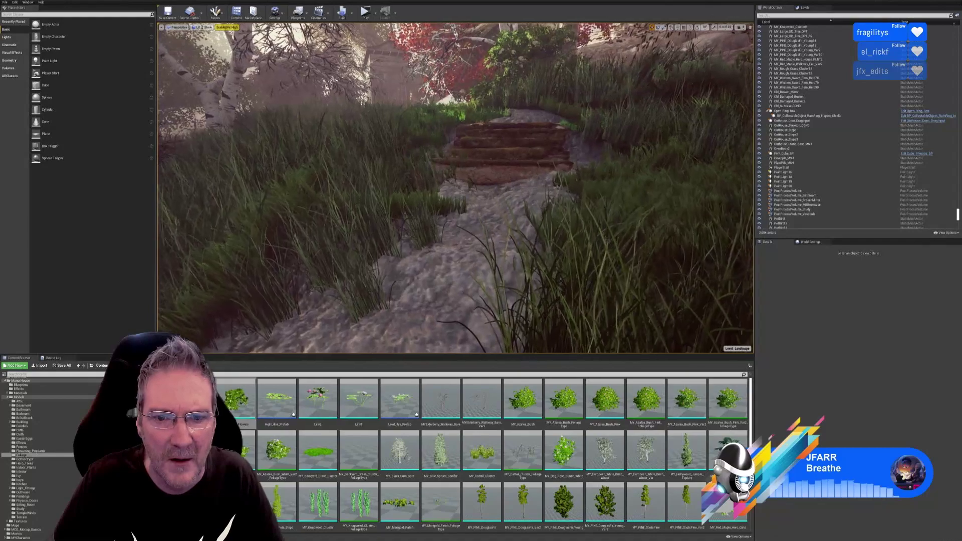
key(Up)
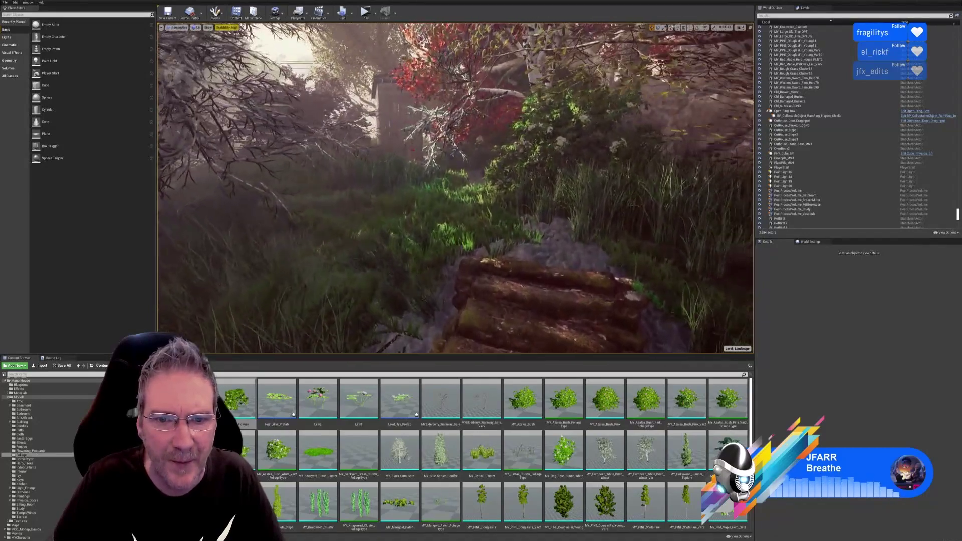
key(Down)
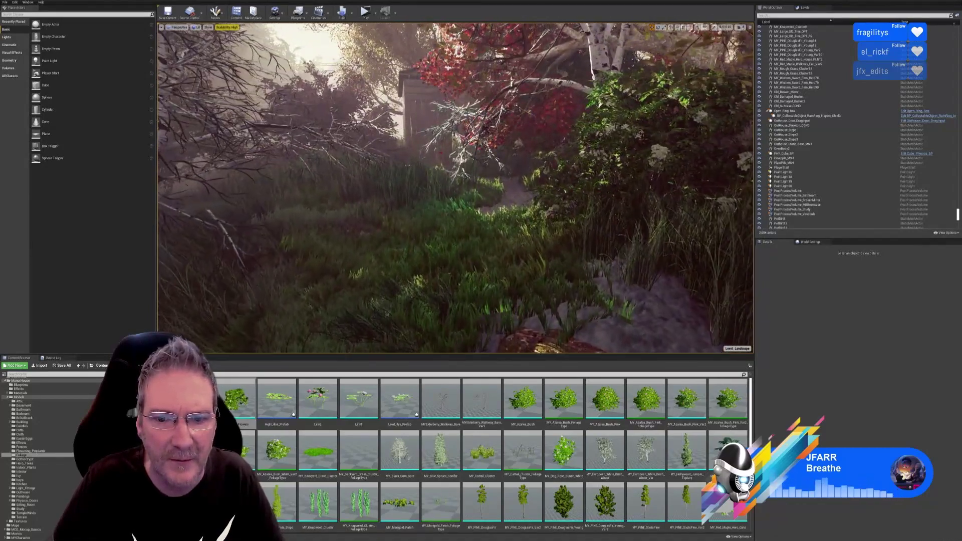
key(s)
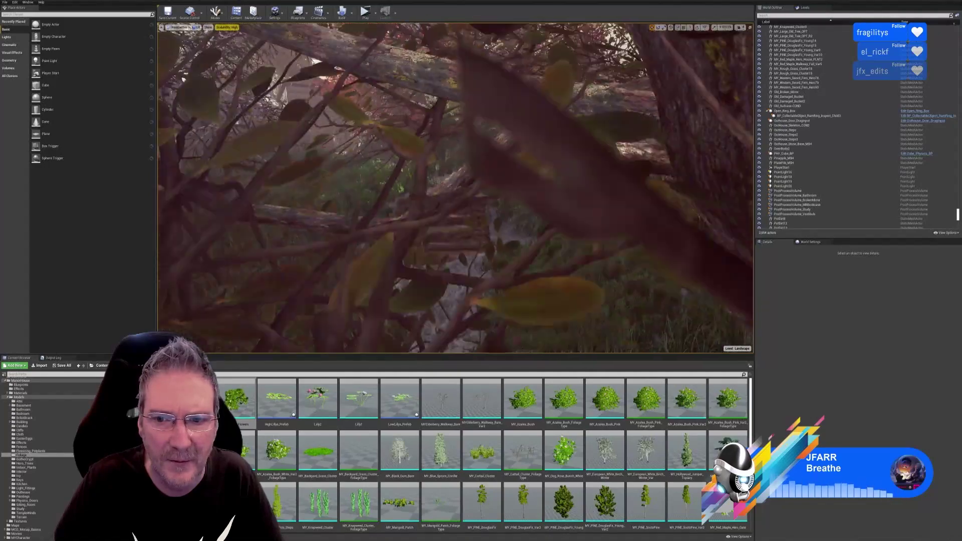
key(s)
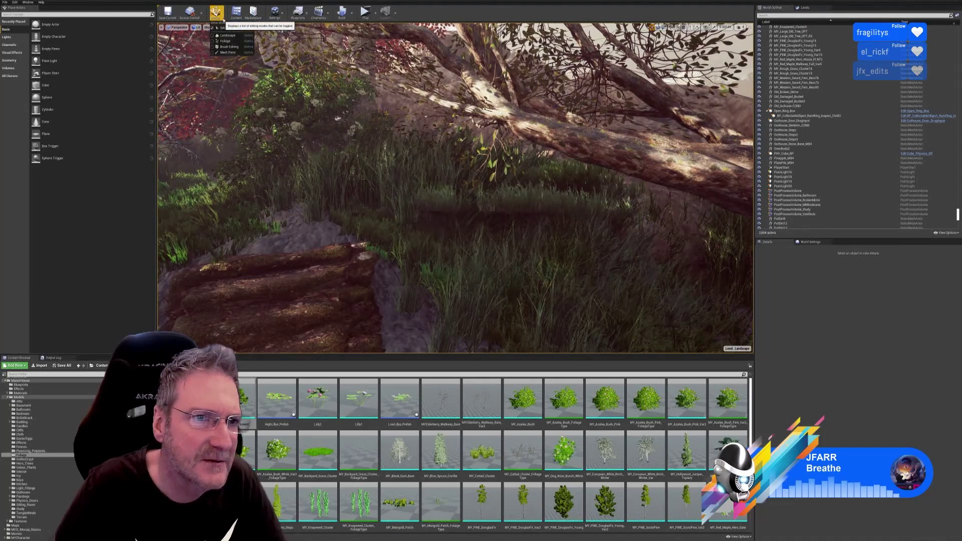
click(226, 41)
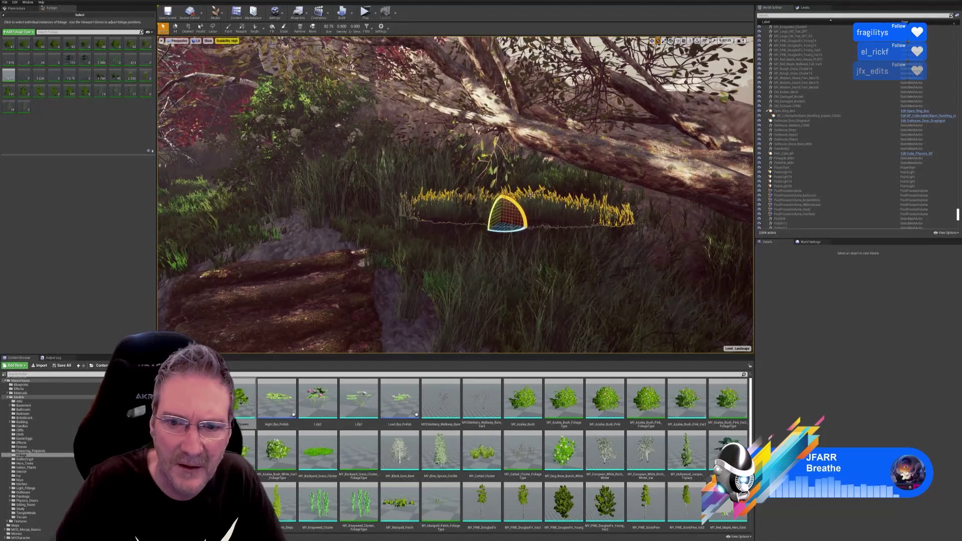
mouse_move(493, 210)
mouse_down()
mouse_move(489, 227)
mouse_move(512, 201)
mouse_move(494, 225)
mouse_up()
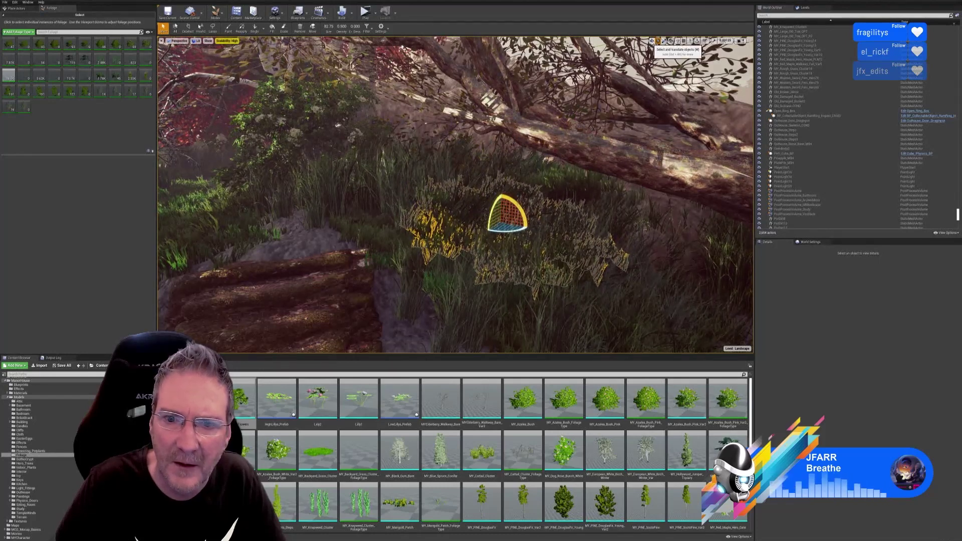
- Nudge the tilted grass patch into the slope, and return to the regular Select mode
click(652, 41)
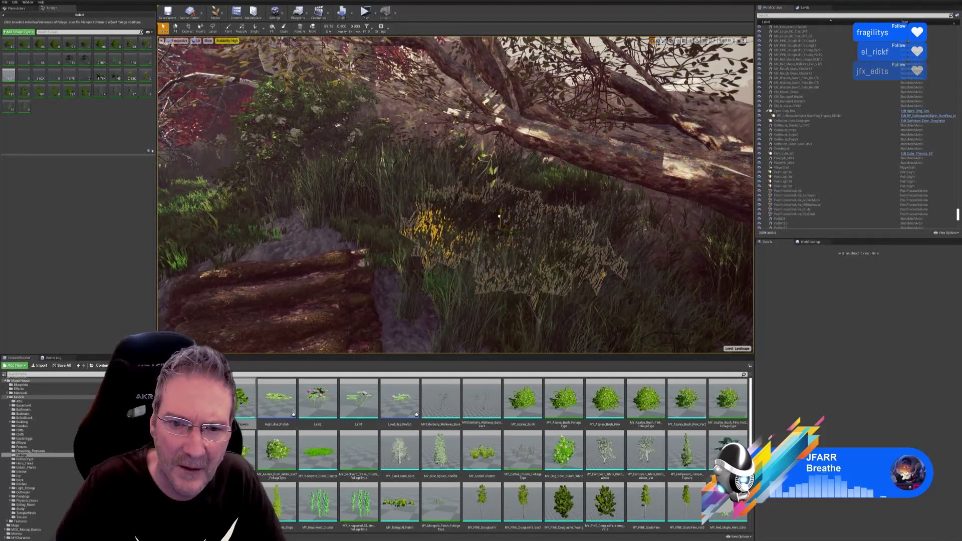
click(227, 29)
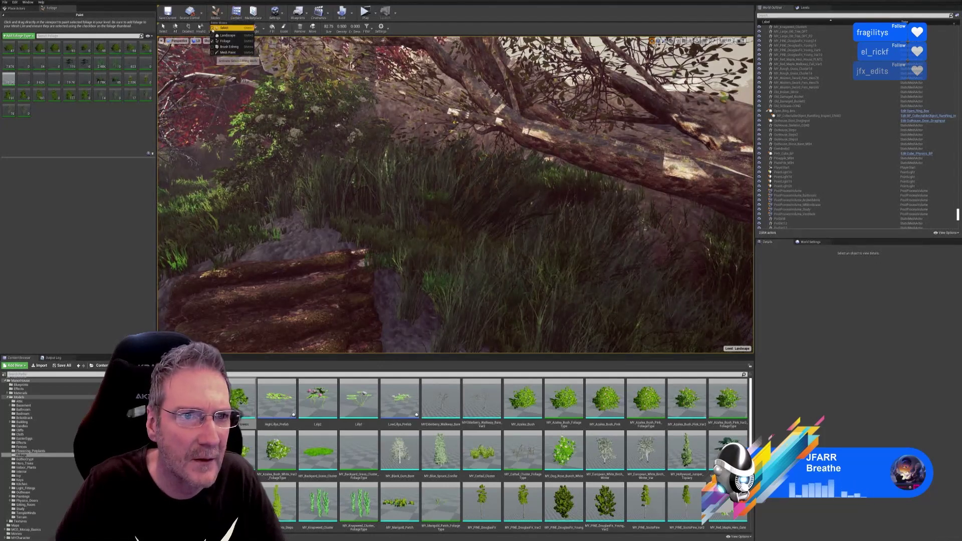
click(221, 28)
- Place a MY_Black_Gum_Bare tree in the grass beside the gravel path, in front of the leaning dead tree
right_drag(357, 211, 316, 194)
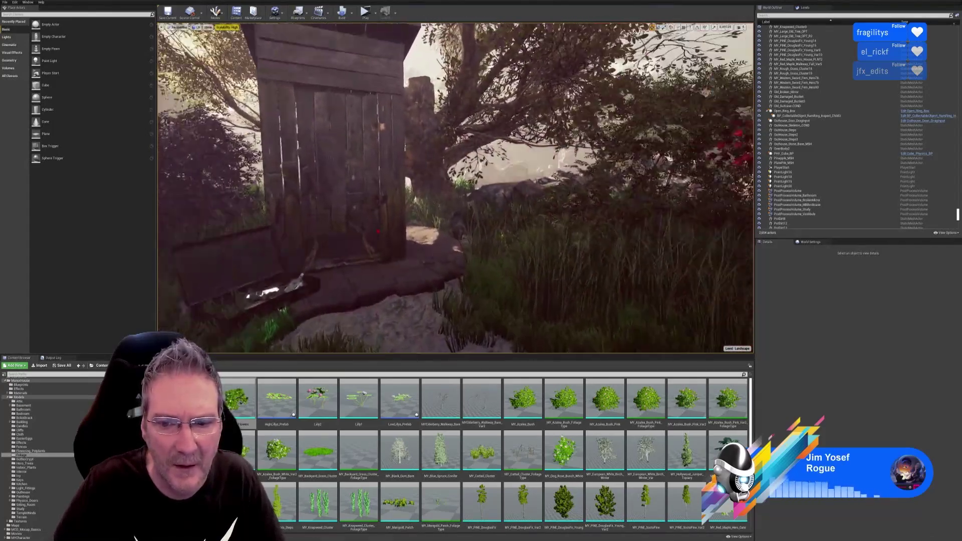
right_drag(455, 189, 566, 190)
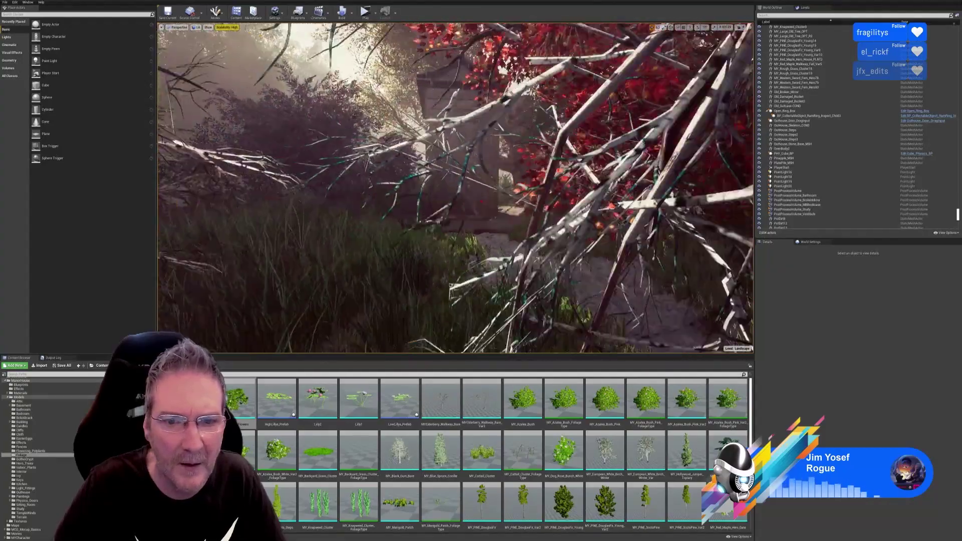
right_drag(455, 189, 685, 193)
right_drag(512, 228, 566, 232)
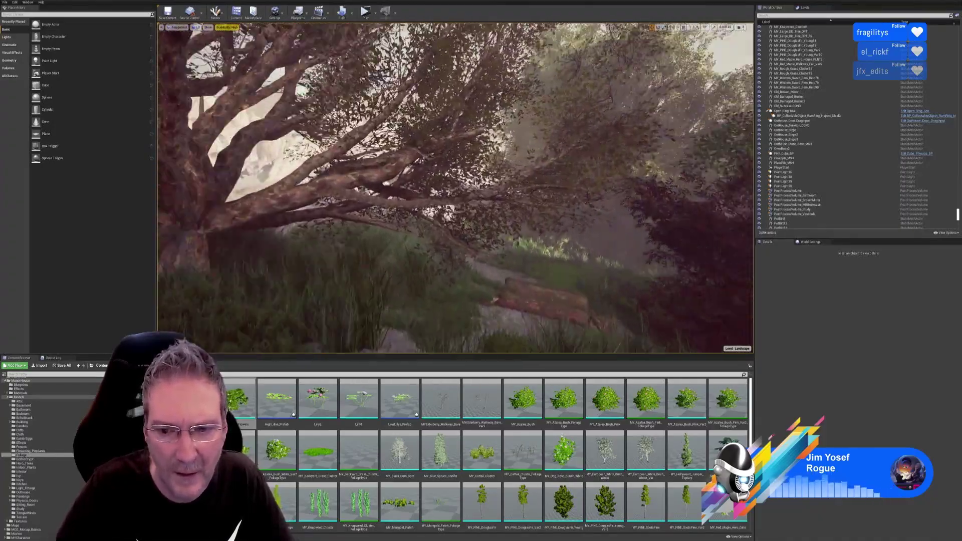
right_drag(455, 188, 241, 187)
right_drag(611, 228, 572, 230)
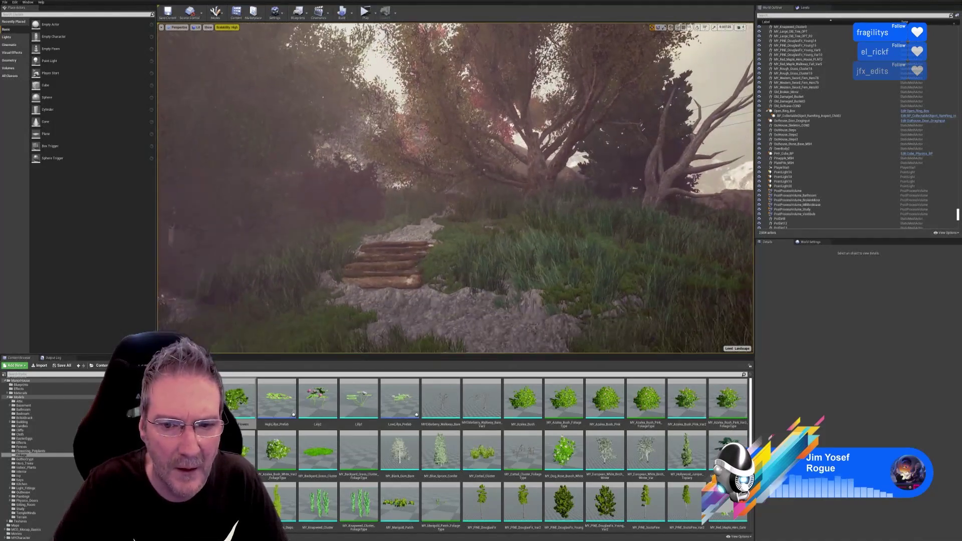
right_drag(571, 230, 512, 259)
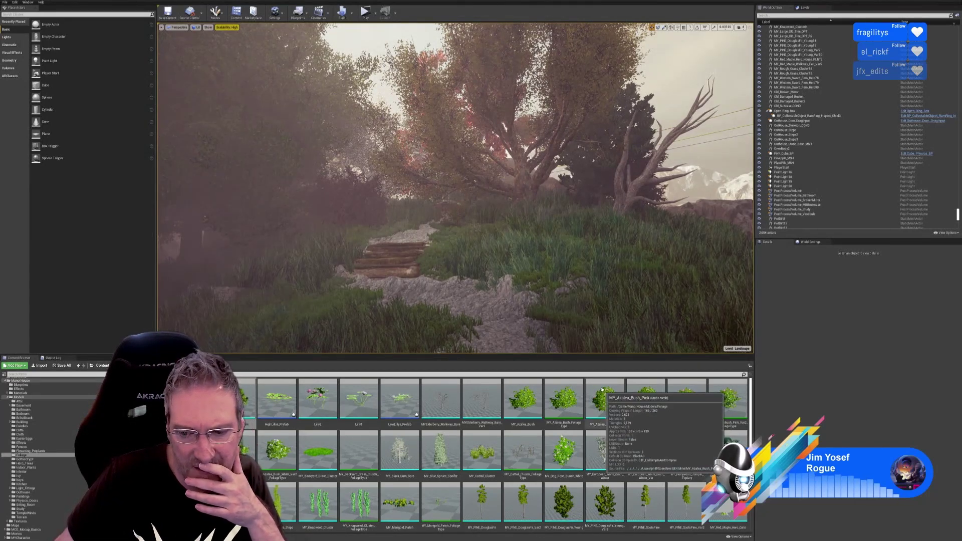
drag(400, 454, 565, 271)
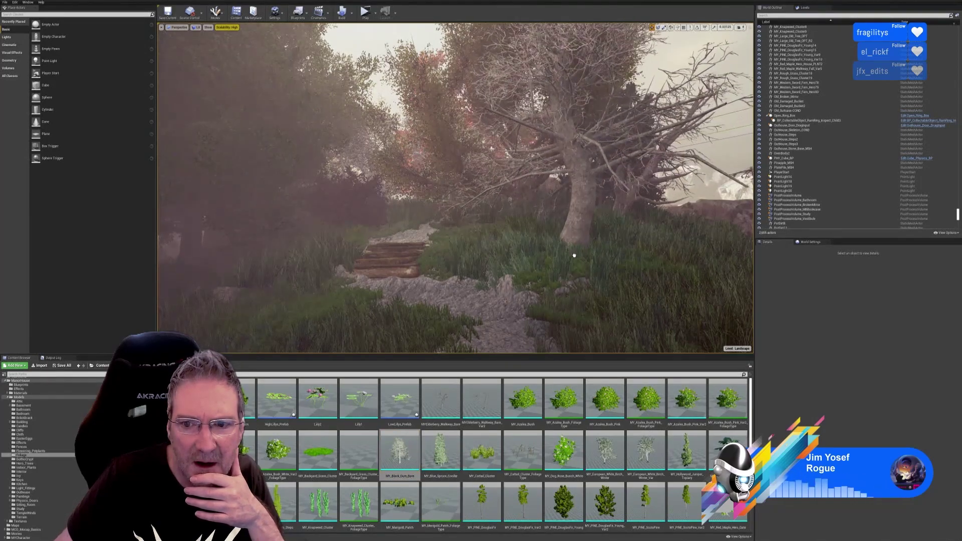
- Rotate the new MY_Black_Gum_Bare tree about its vertical axis to vary its lean and branches beside the path, and deselect it
click(565, 270)
mouse_move(565, 271)
right_down()
mouse_move(614, 261)
mouse_move(584, 267)
mouse_move(561, 231)
mouse_move(559, 265)
right_up()
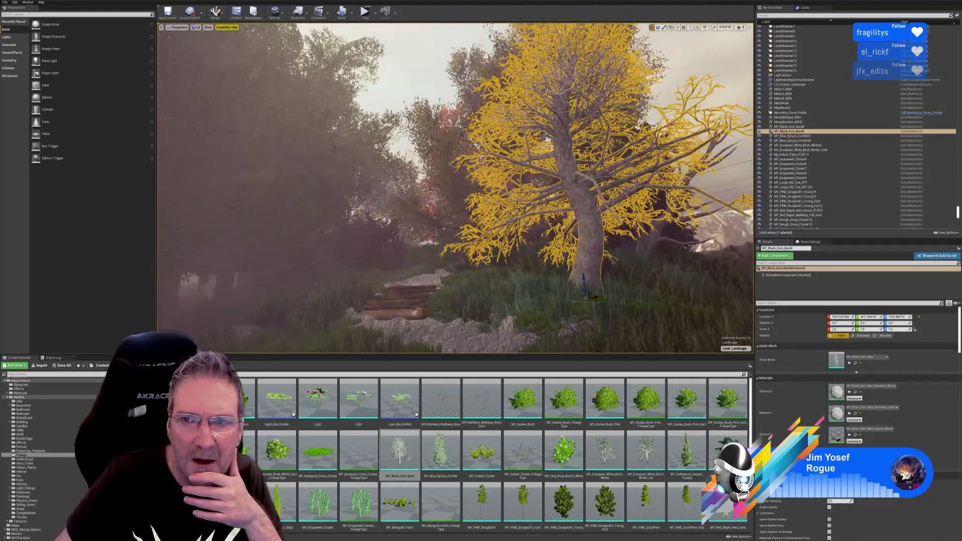
key(e)
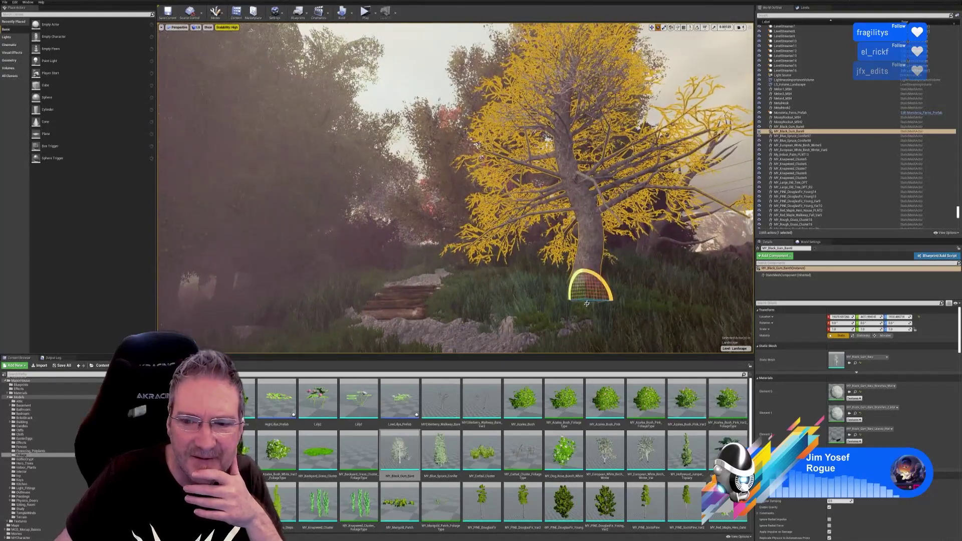
drag(587, 304, 625, 301)
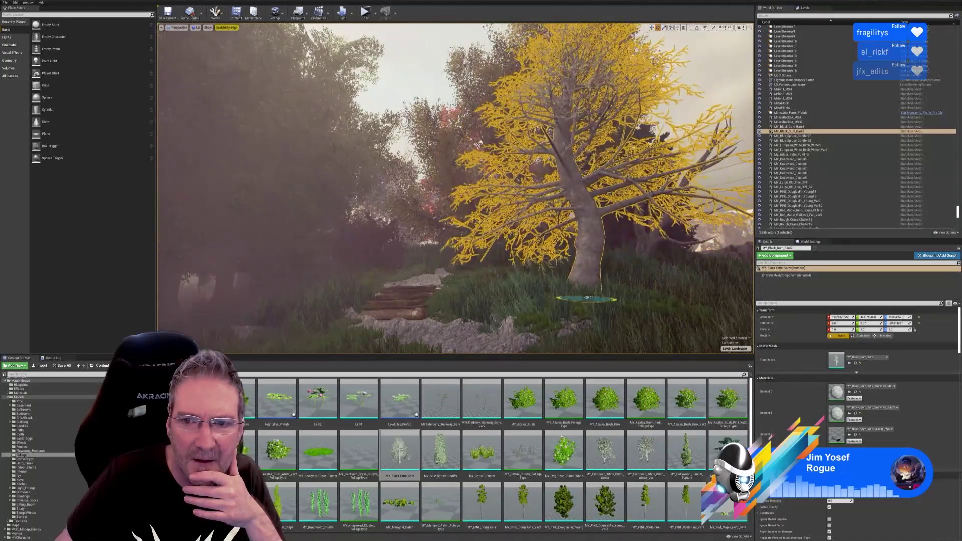
drag(626, 301, 601, 303)
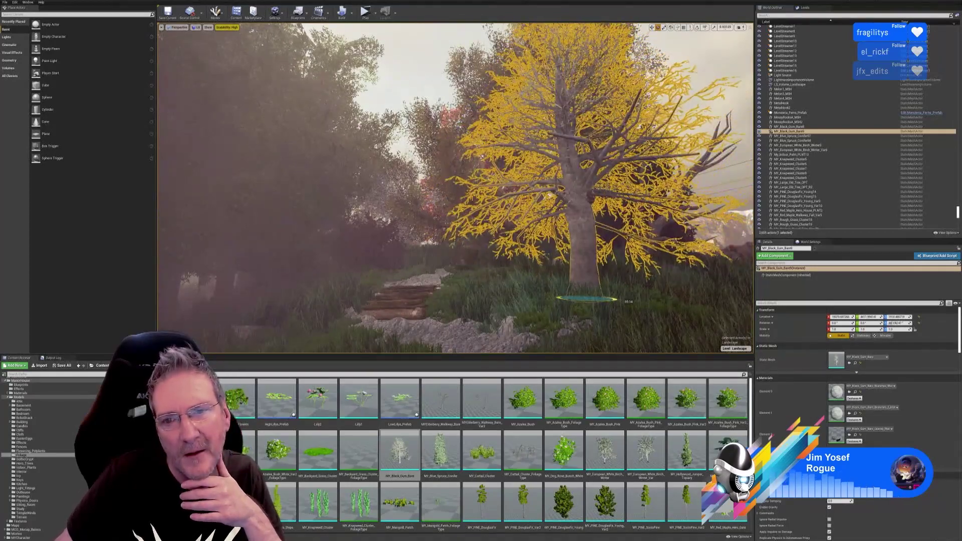
drag(596, 300, 616, 299)
key(s)
right_drag(536, 160, 579, 145)
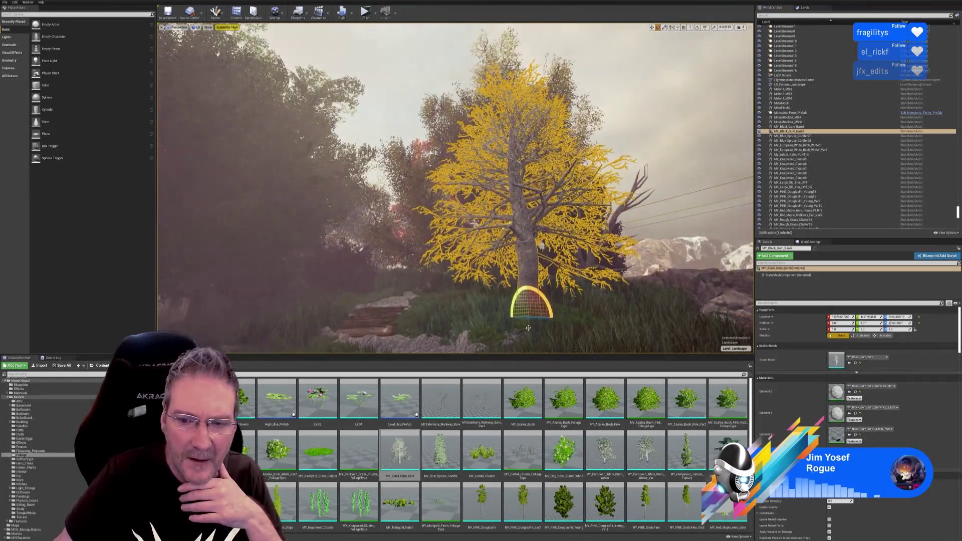
drag(533, 318, 508, 318)
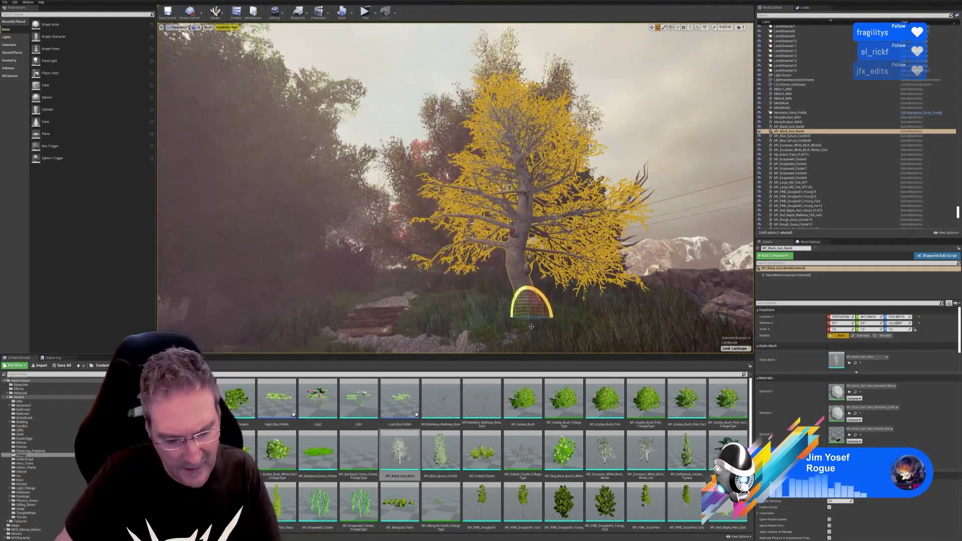
click(652, 27)
key(Escape)
- Place a MY_PINE_DouglasFir_Young tree in the grass beside the lower log steps, enlarge it, and deselect it
right_drag(591, 151, 577, 220)
right_drag(627, 46, 582, 35)
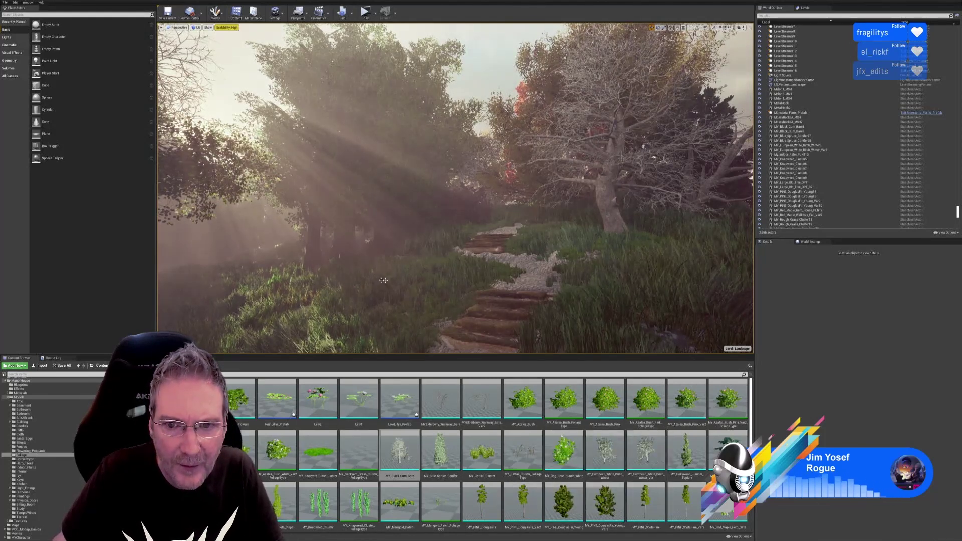
mouse_move(481, 201)
right_down()
mouse_move(497, 194)
mouse_move(486, 201)
right_up()
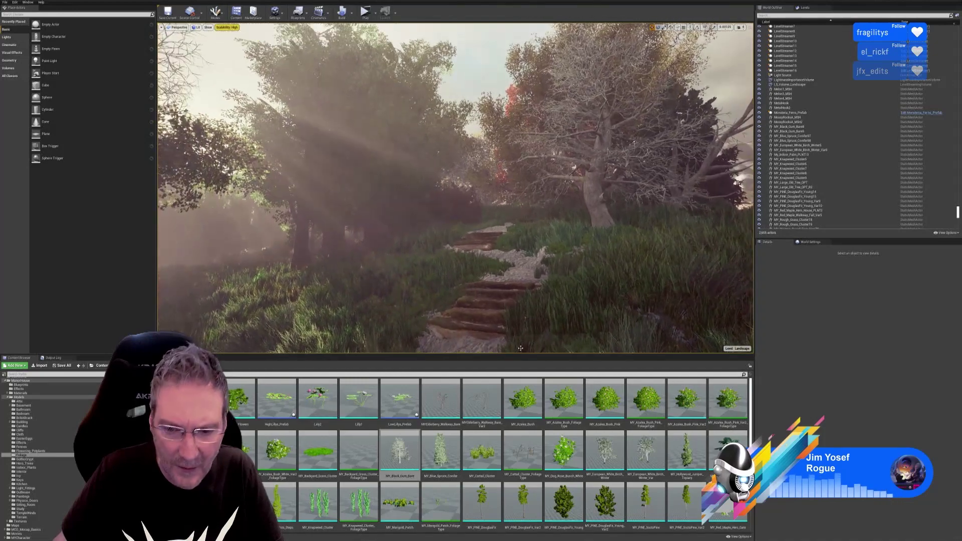
drag(564, 503, 353, 311)
click(354, 311)
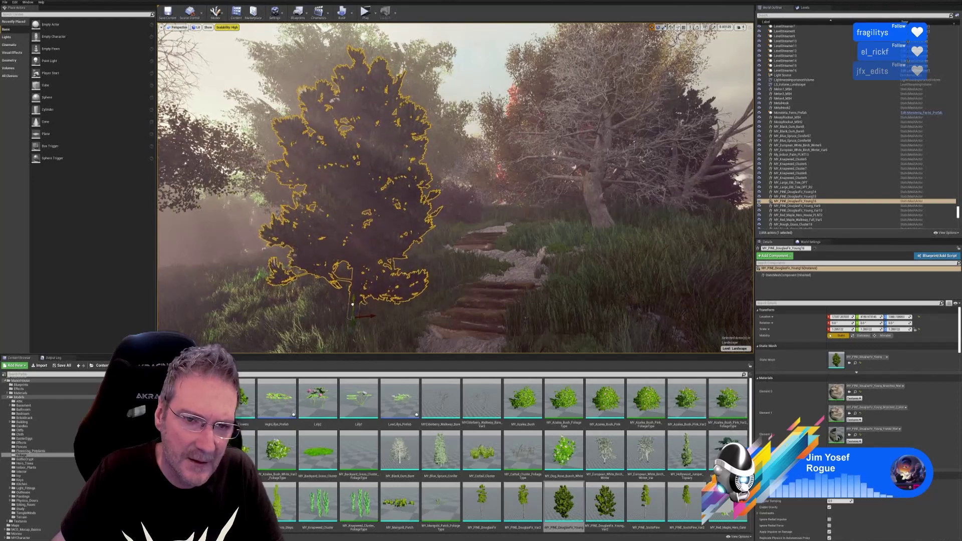
key(Escape)
right_drag(352, 305, 398, 320)
key(s)
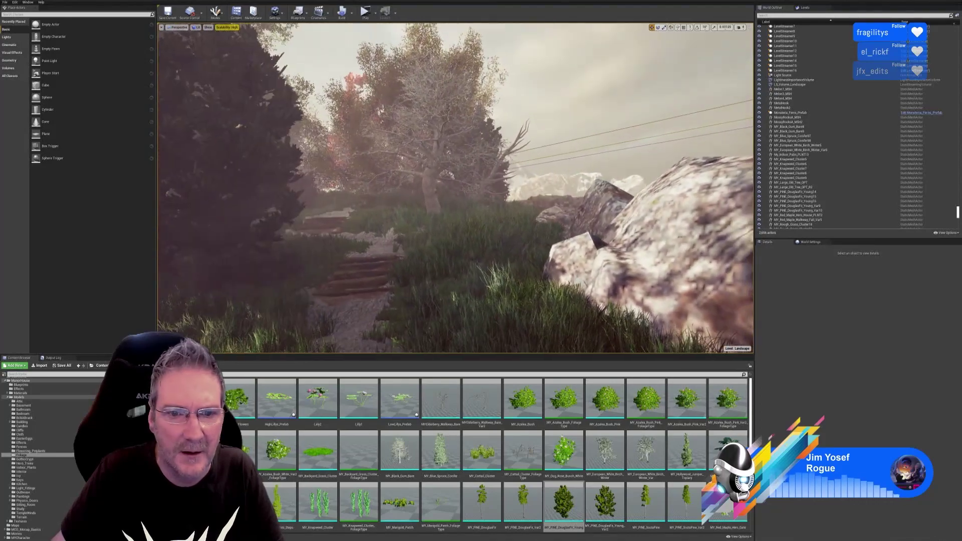
- Place an Elderberry_Flowers bush in the grass across the log steps from the pine, scale it up to tree size, and deselect it
right_drag(421, 256, 446, 256)
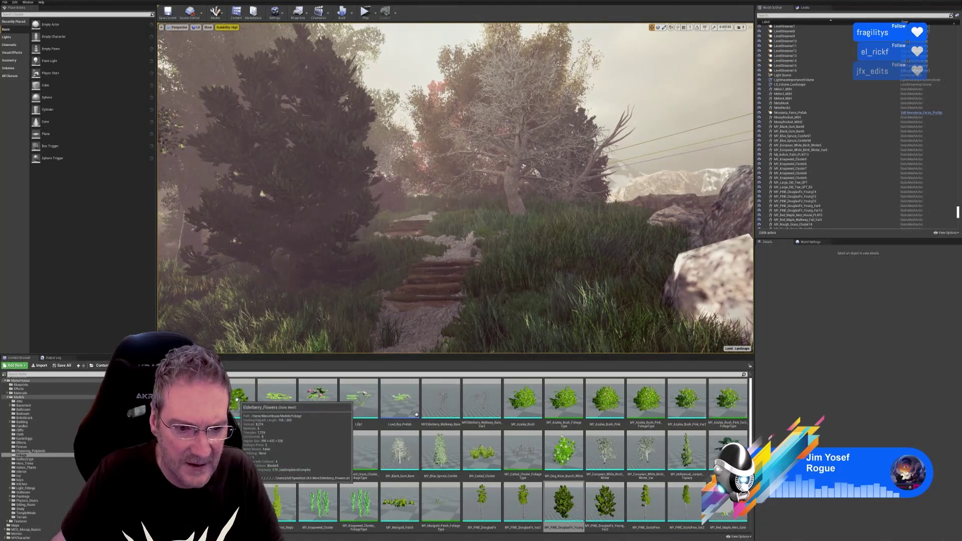
drag(236, 400, 564, 267)
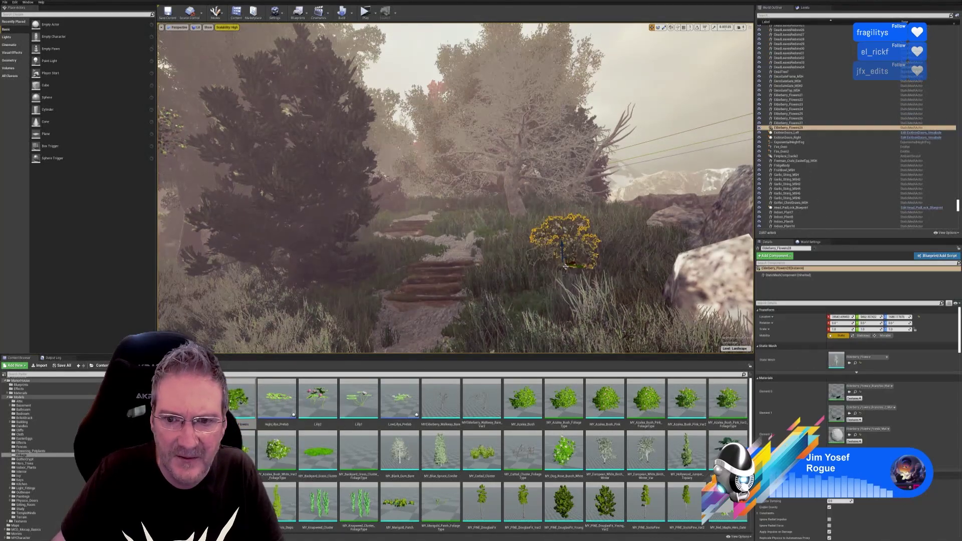
click(664, 28)
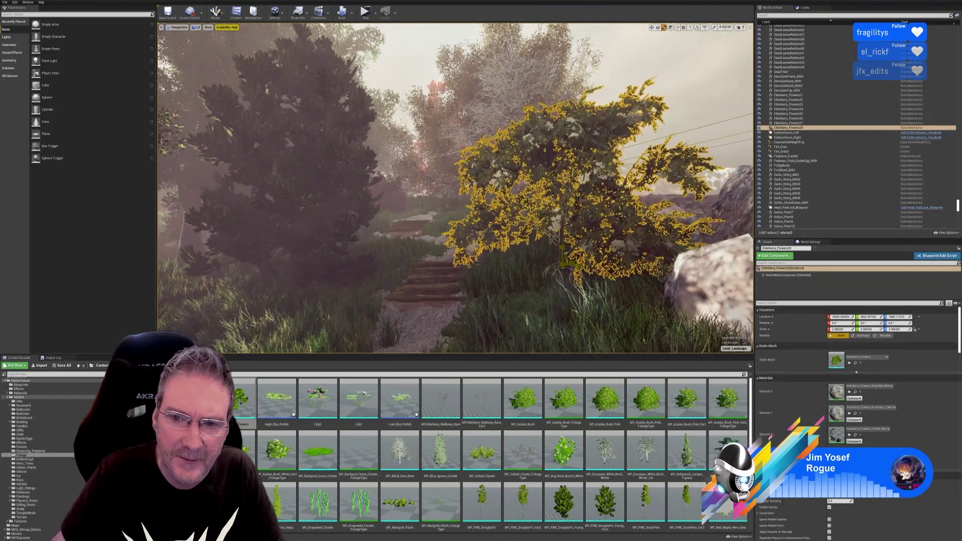
click(653, 28)
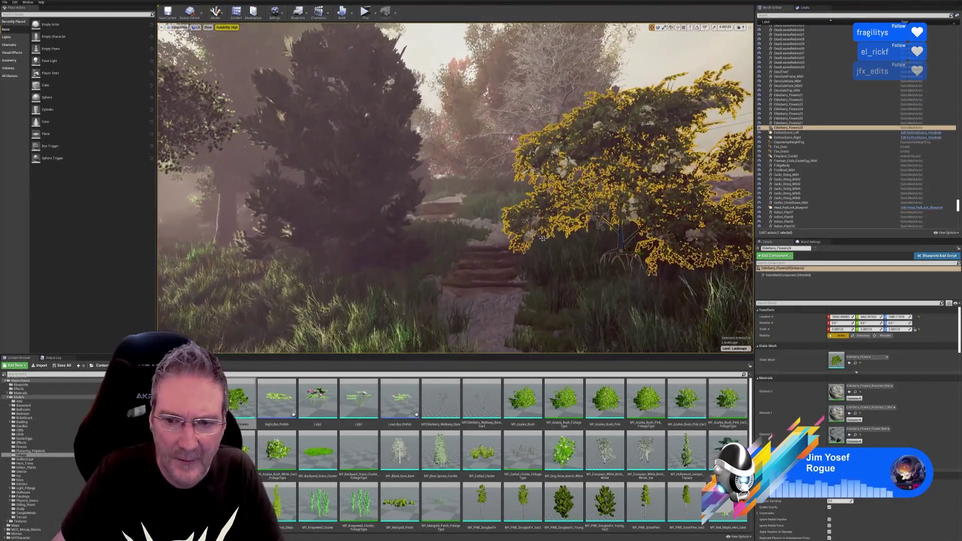
key(Escape)
- Examine the new pine, elderberry and surrounding vegetation from several viewpoints along the path
right_drag(456, 188, 388, 273)
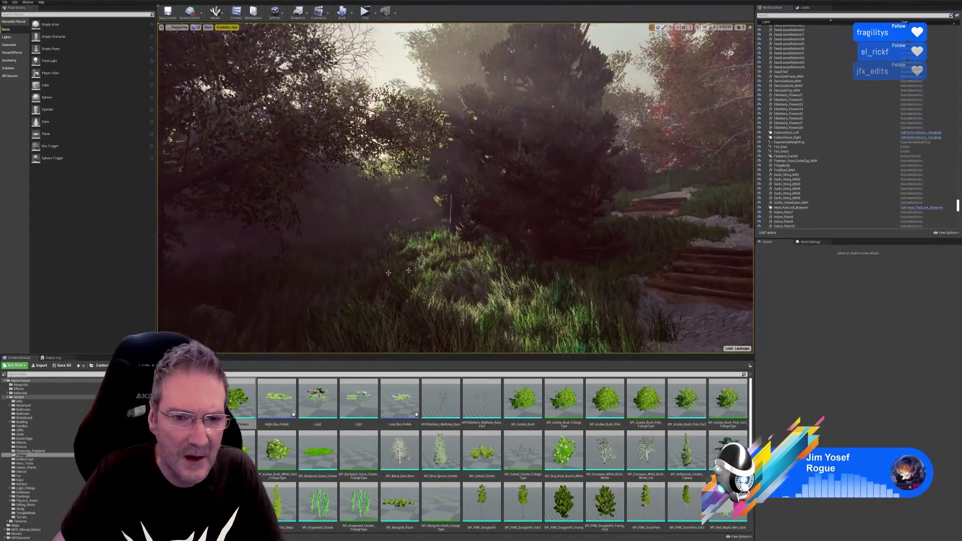
right_drag(357, 189, 240, 215)
right_drag(456, 189, 557, 190)
right_drag(331, 189, 386, 189)
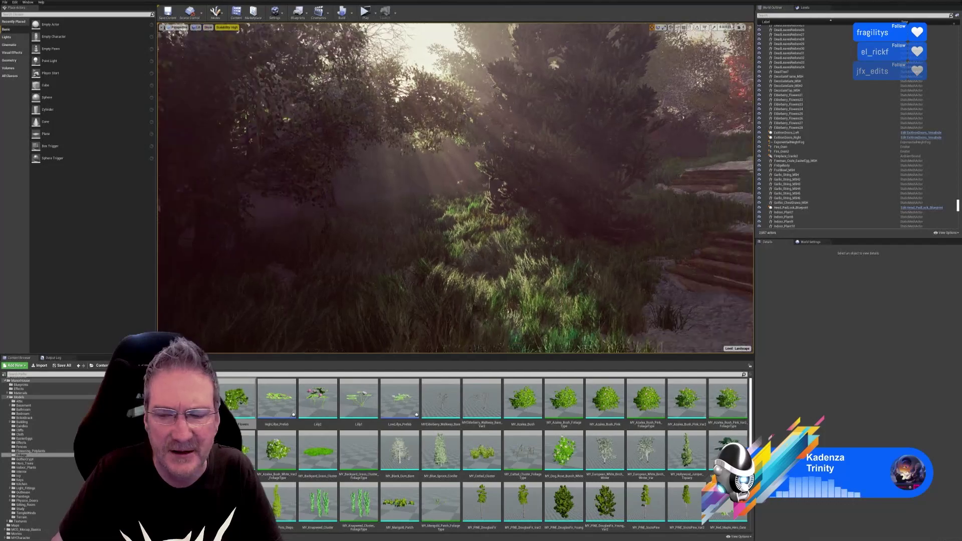
right_drag(301, 226, 426, 225)
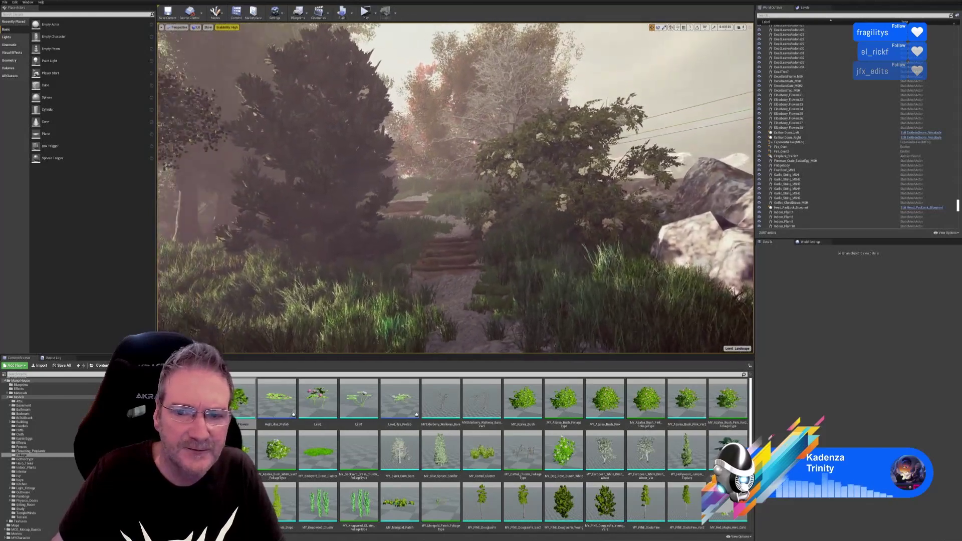
right_drag(278, 225, 253, 225)
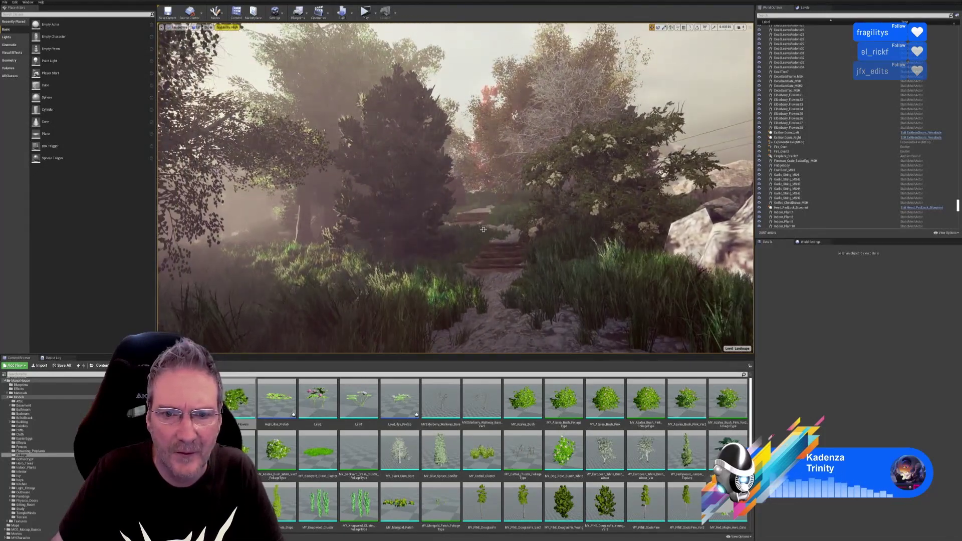
right_drag(484, 230, 413, 213)
key(d)
key(w)
key(w)
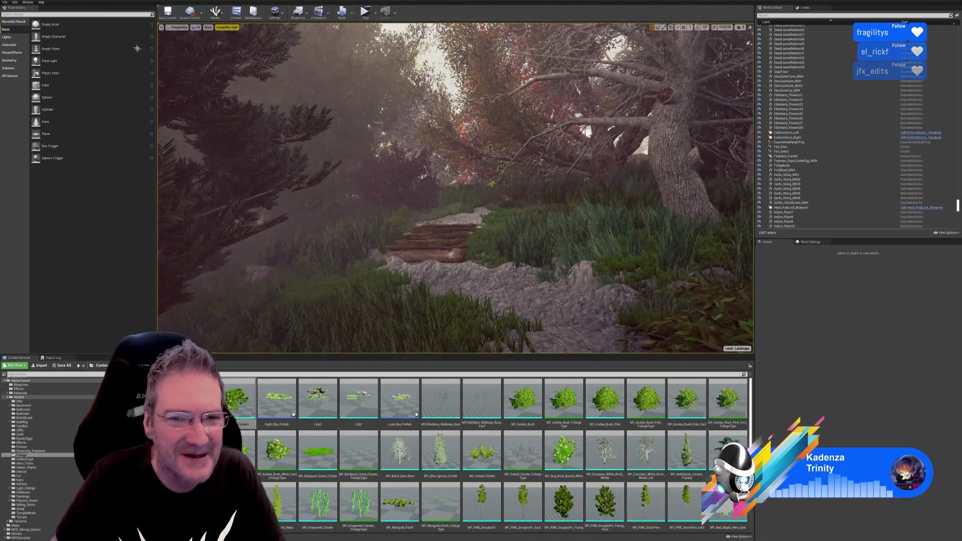
- Save all changes to the level and assets
click(6, 2)
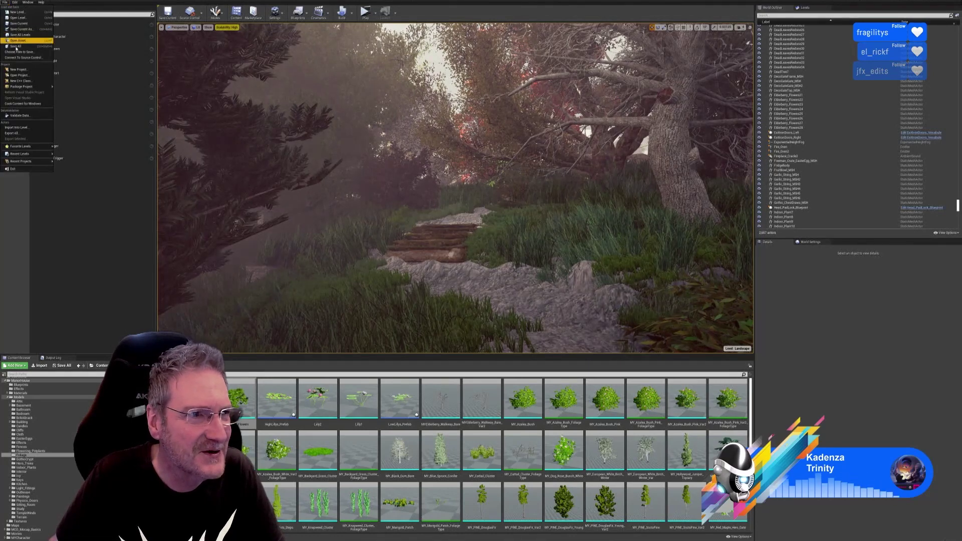
click(18, 47)
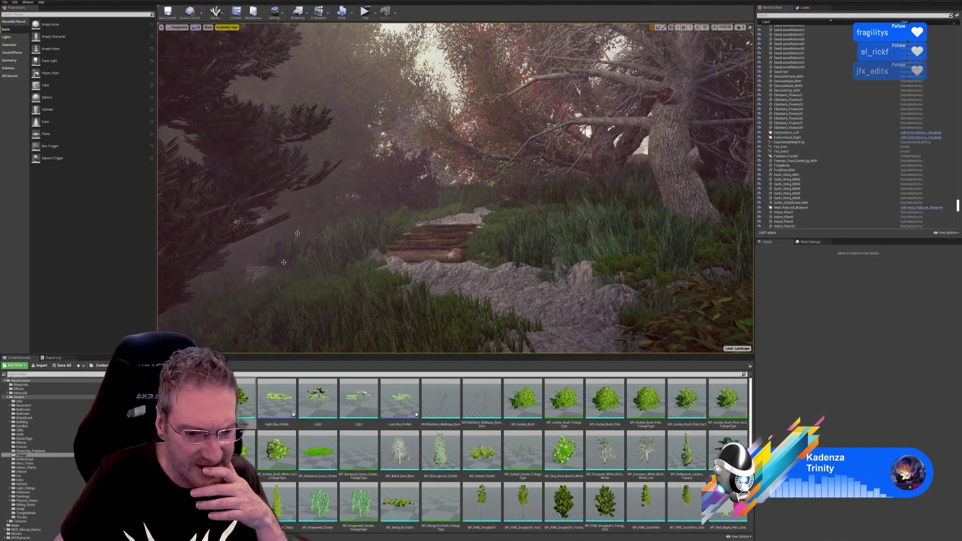
- Look through the foliage assets for another plant to place beside the path
scroll(574, 451, down, 2)
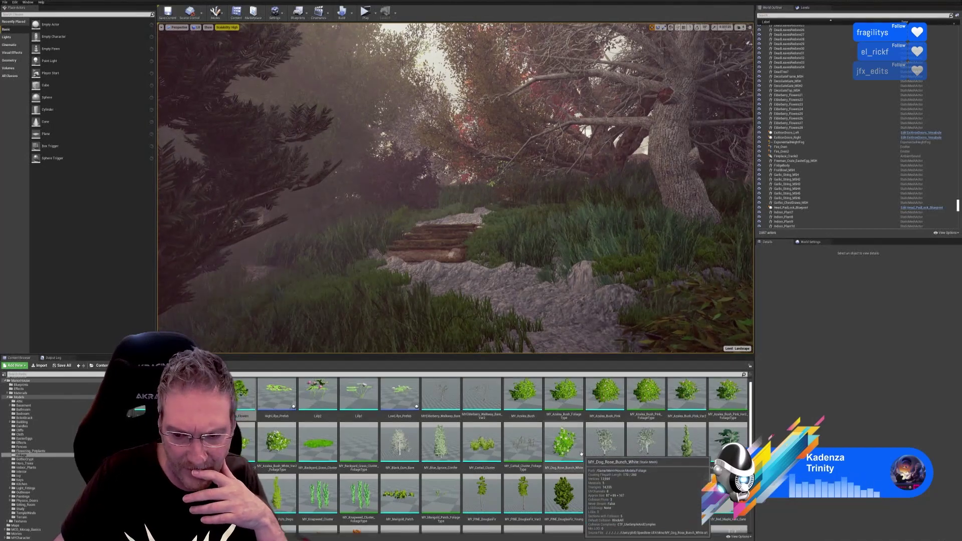
scroll(574, 451, down, 1)
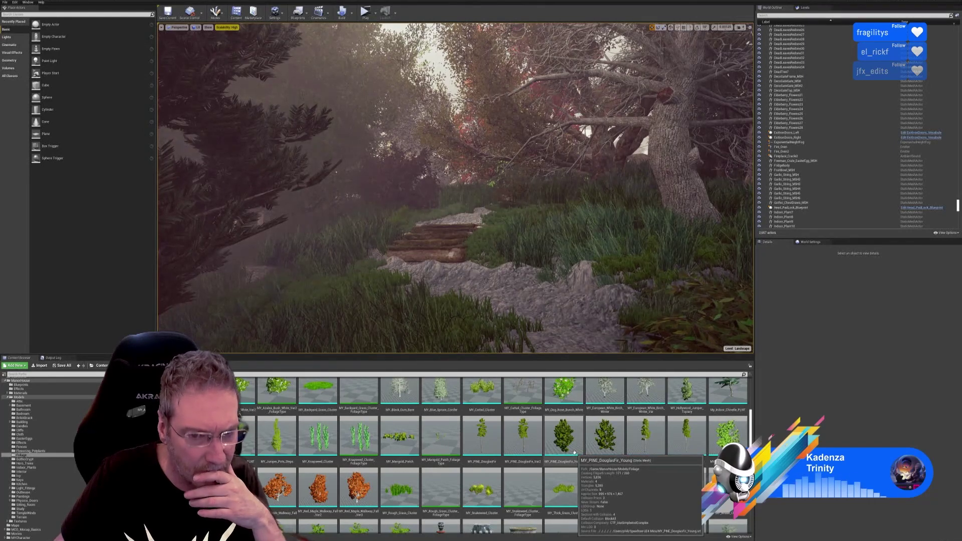
scroll(575, 453, down, 2)
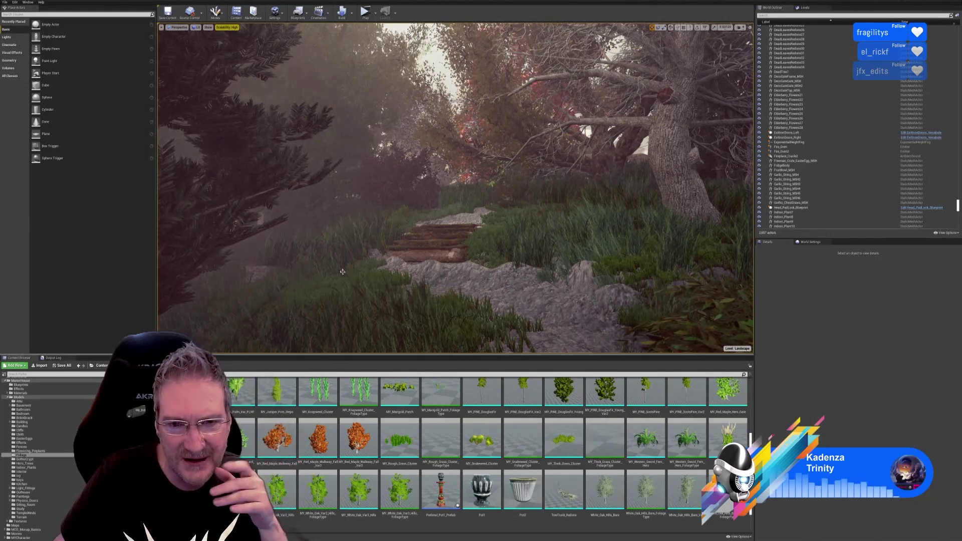
scroll(601, 467, up, 1)
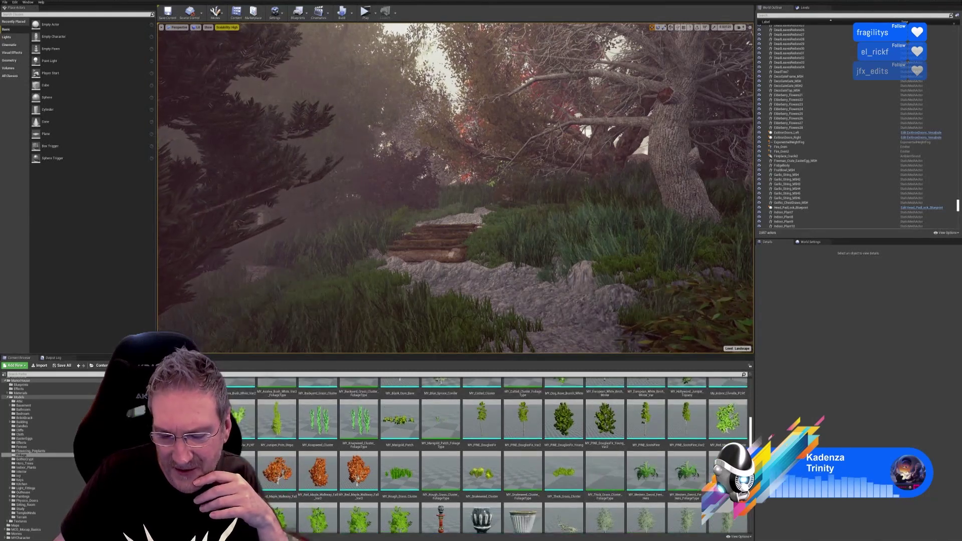
scroll(676, 470, up, 1)
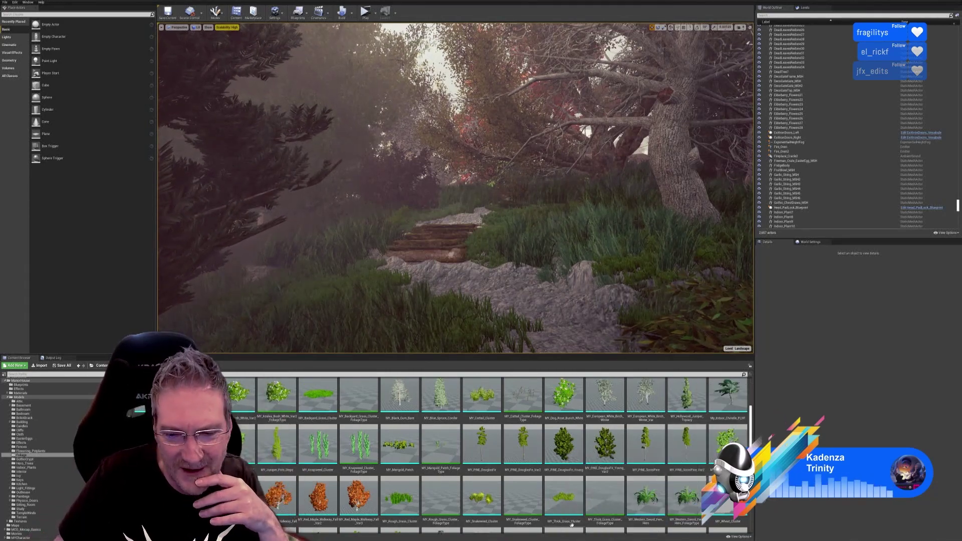
scroll(572, 524, up, 2)
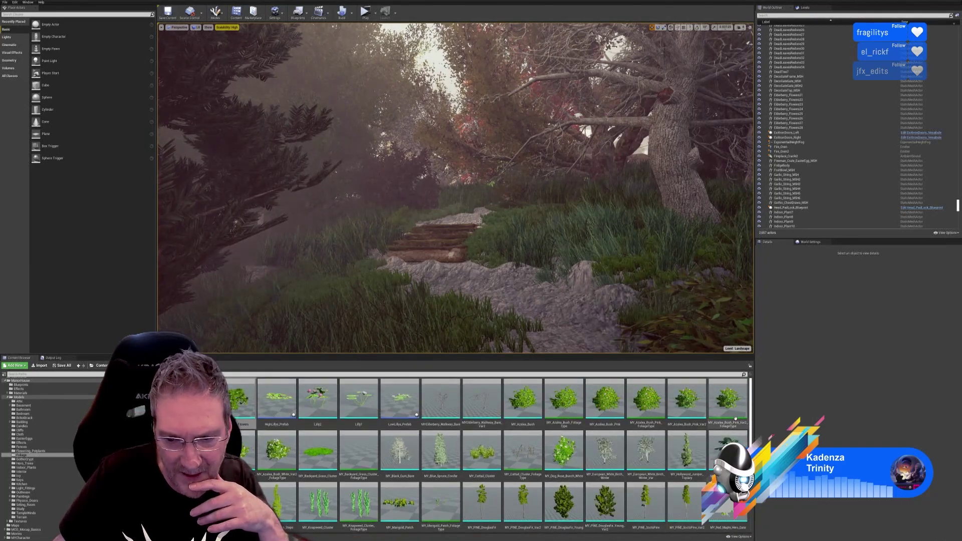
scroll(685, 434, down, 1)
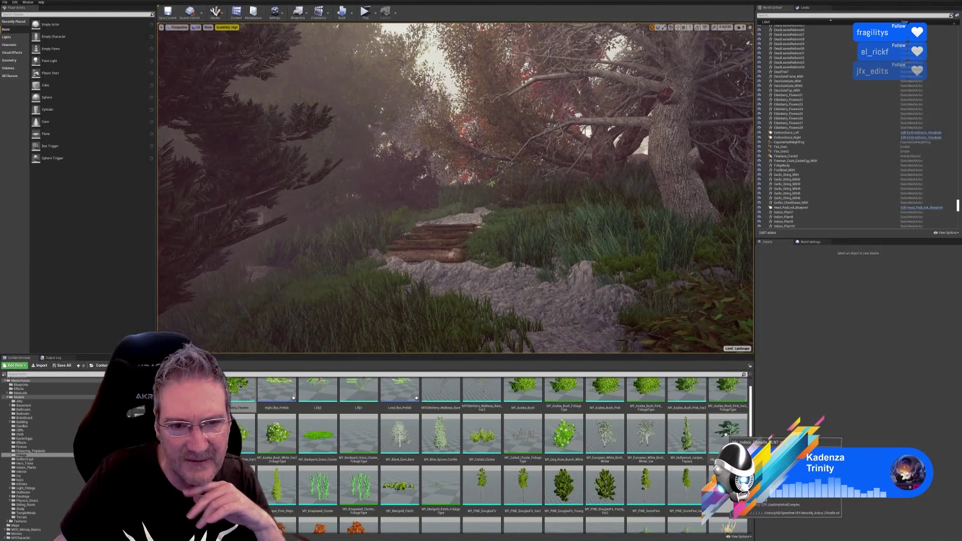
scroll(590, 399, up, 1)
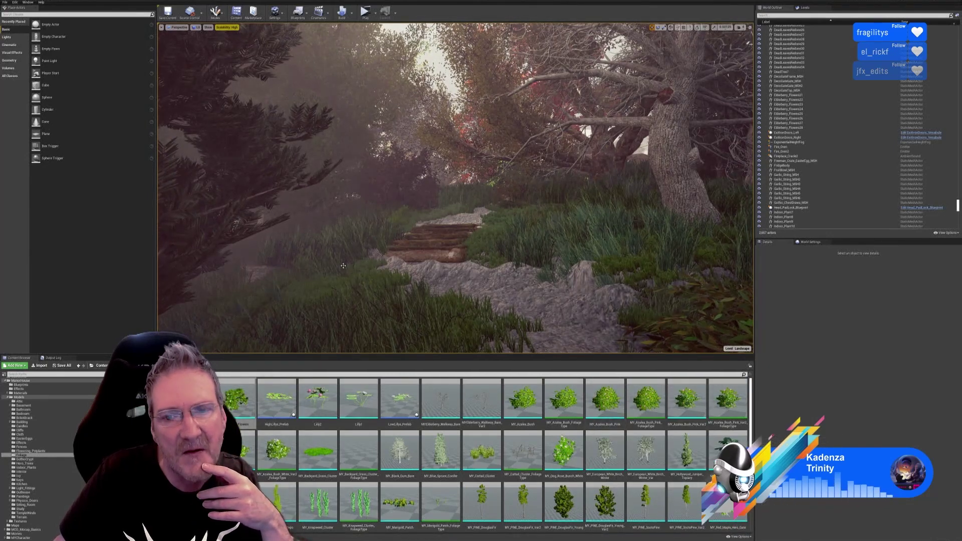
- Place a MY_Blue_Spruce_Conifer in the grass beside the gravel path, next to the large pine, and scale it up
key(s)
right_drag(412, 260, 409, 262)
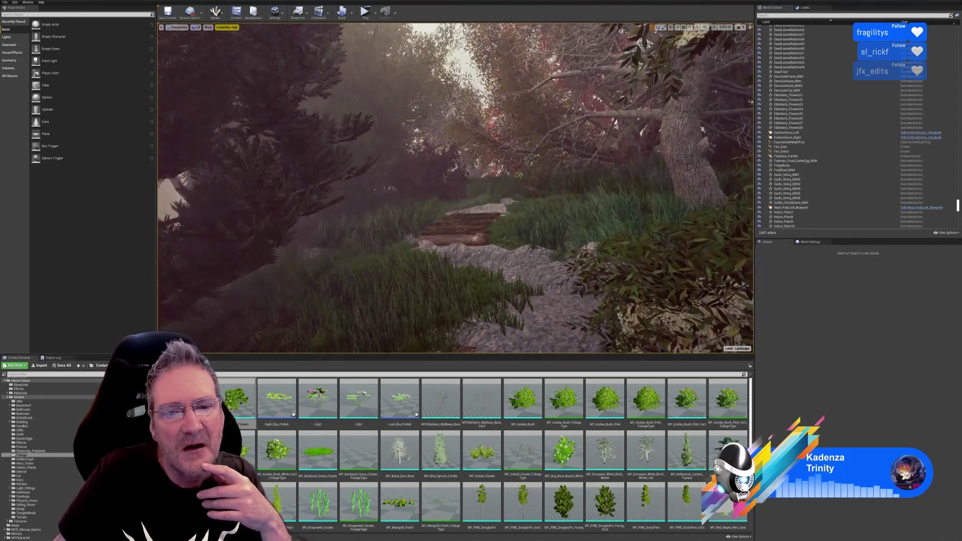
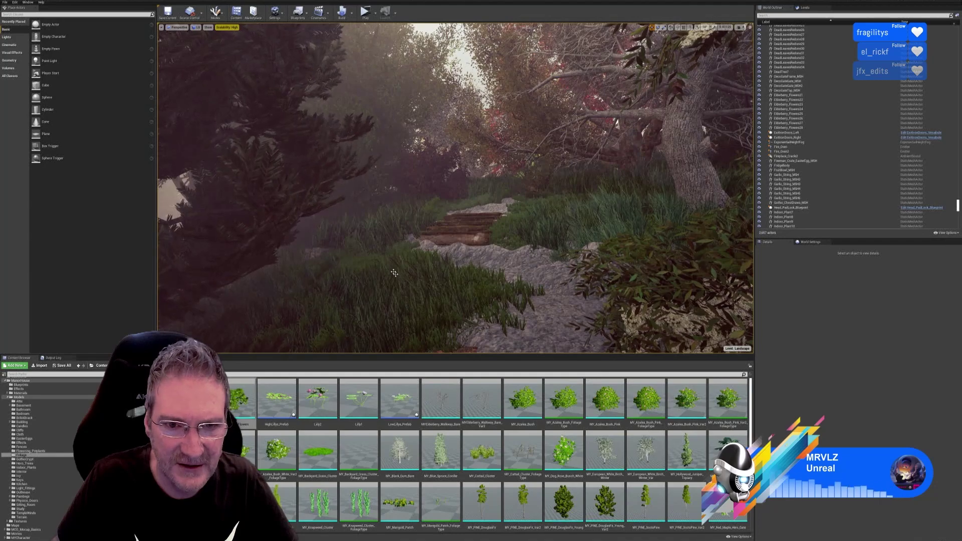
mouse_move(399, 279)
right_down()
mouse_move(437, 261)
mouse_move(415, 260)
mouse_move(404, 280)
right_up()
key(s)
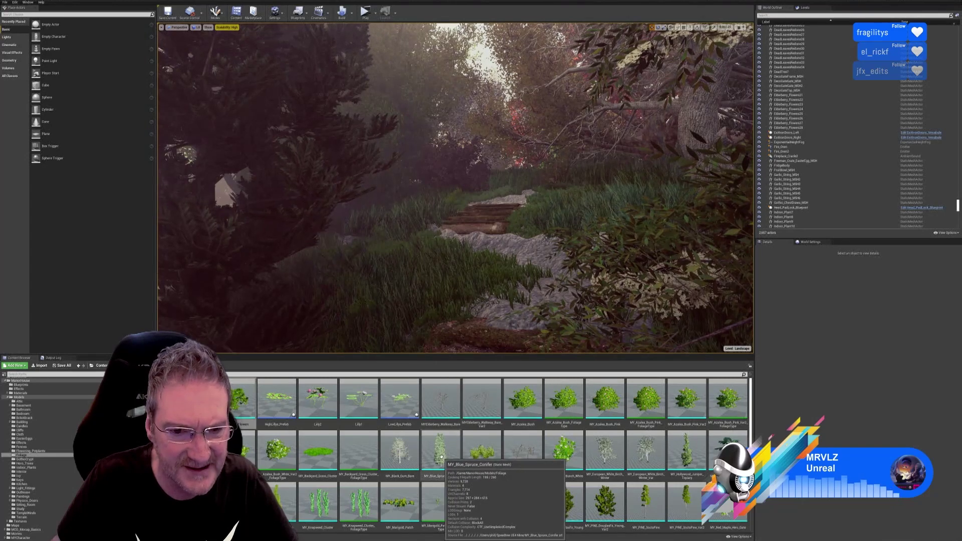
drag(442, 458, 392, 264)
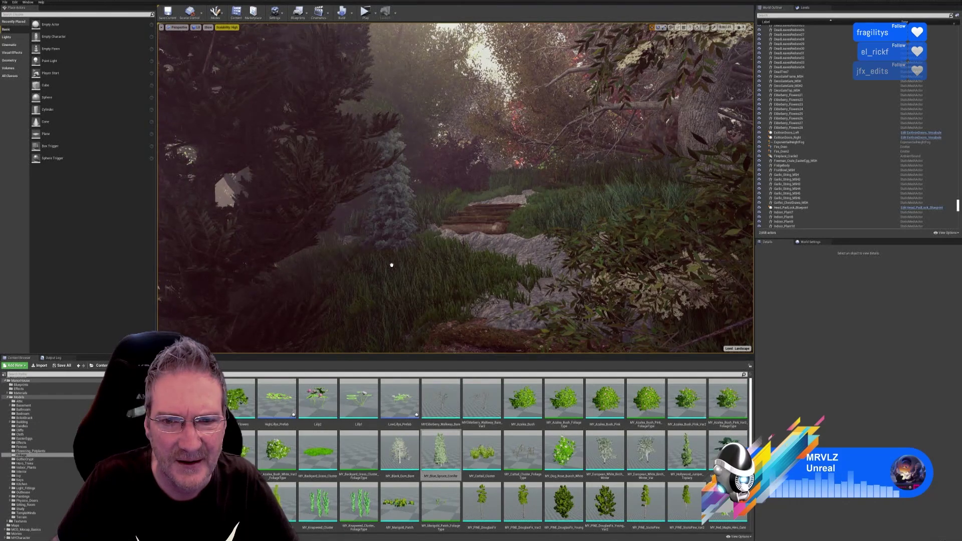
drag(391, 265, 392, 265)
mouse_move(392, 265)
right_down()
mouse_move(408, 246)
mouse_move(385, 255)
right_up()
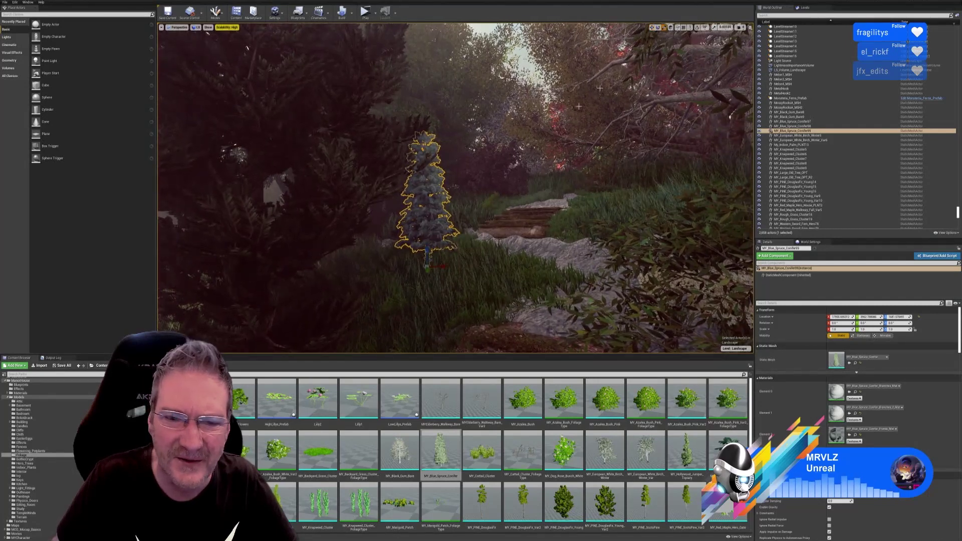
drag(428, 270, 441, 232)
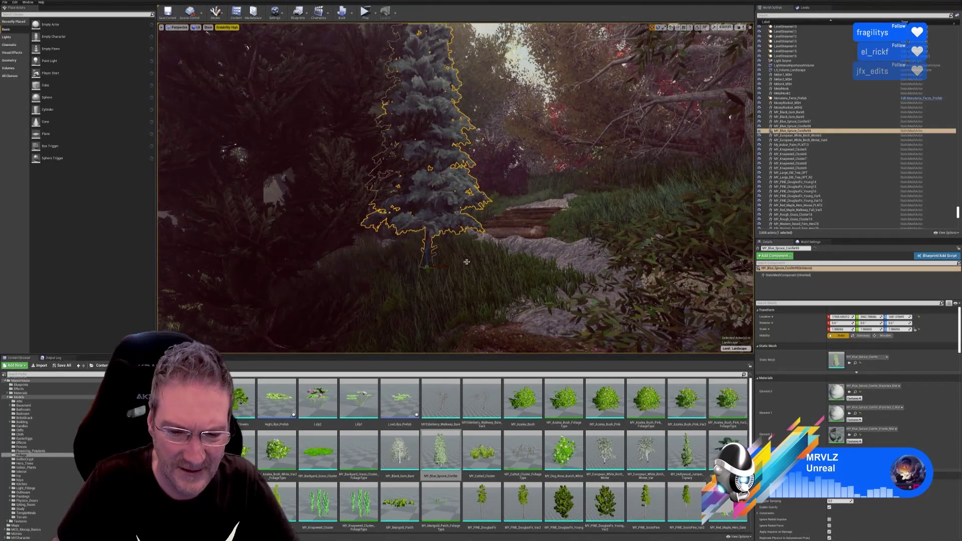
- Duplicate the MY_Blue_Spruce_Conifer, place the copy beside the original toward the gravel path, and rotate it
right_drag(502, 200, 529, 271)
key(s)
key(w)
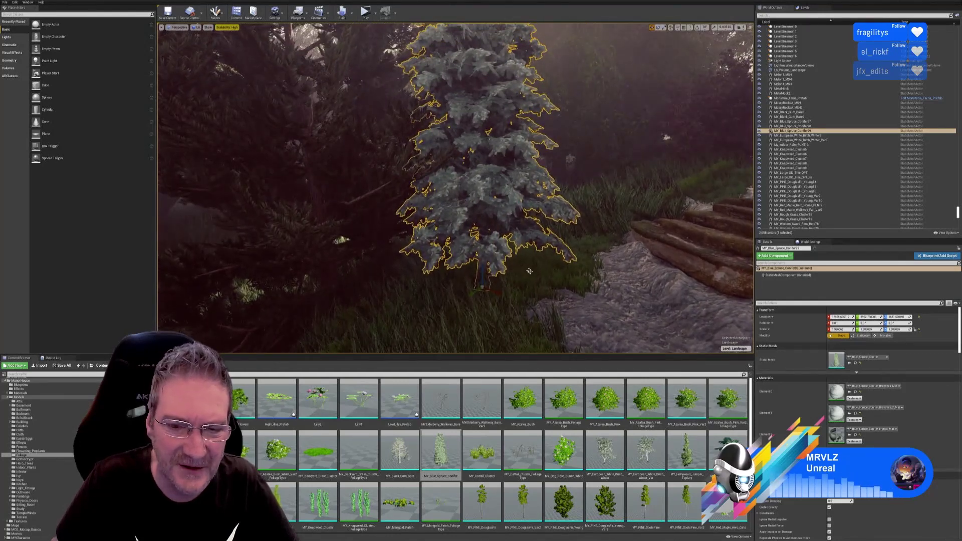
right_click(477, 204)
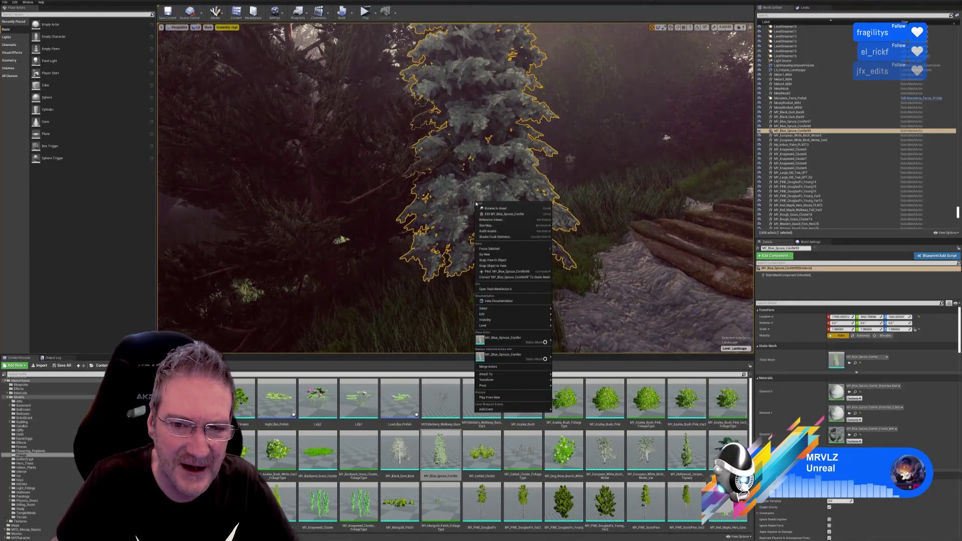
mouse_move(492, 314)
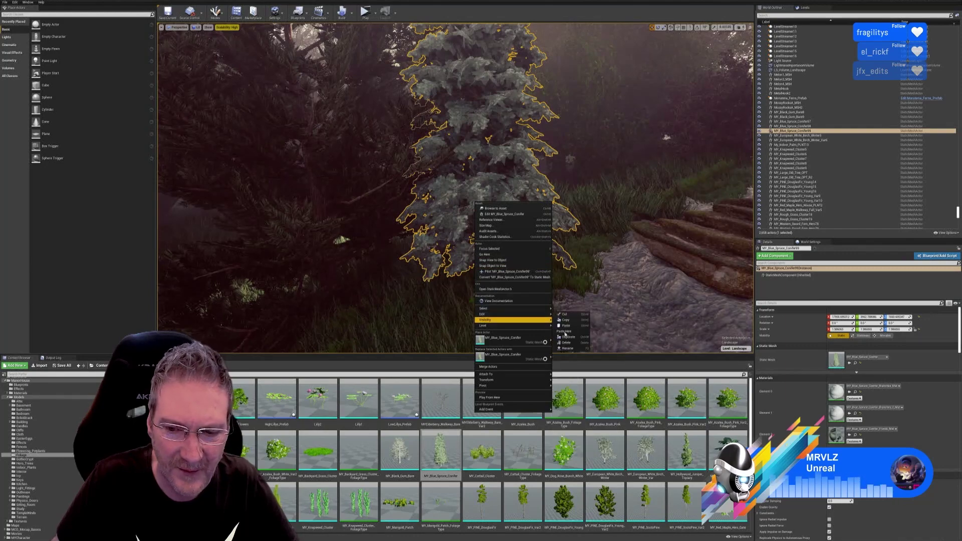
click(565, 338)
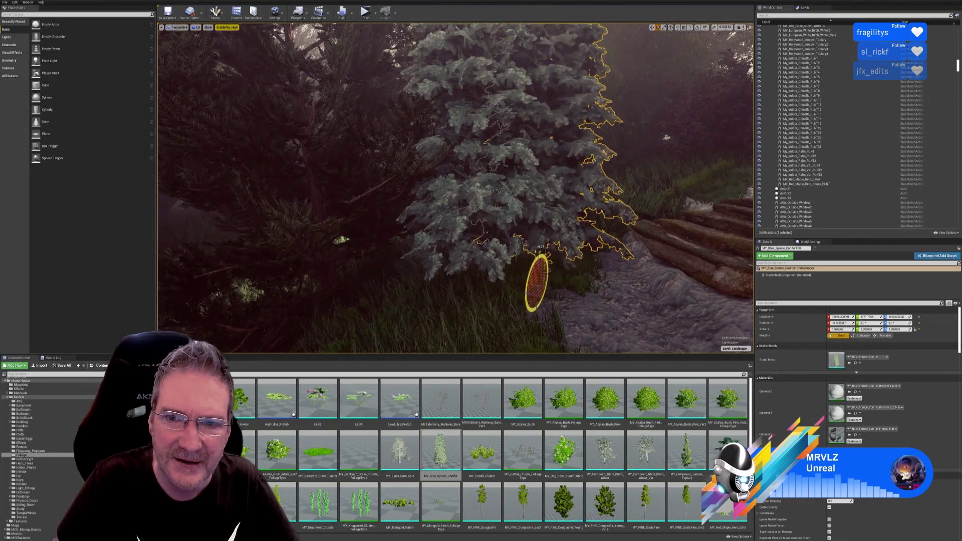
- Enlarge the copied blue spruce, adjust its position beside the path and tilt it slightly
right_drag(635, 219, 664, 197)
click(664, 28)
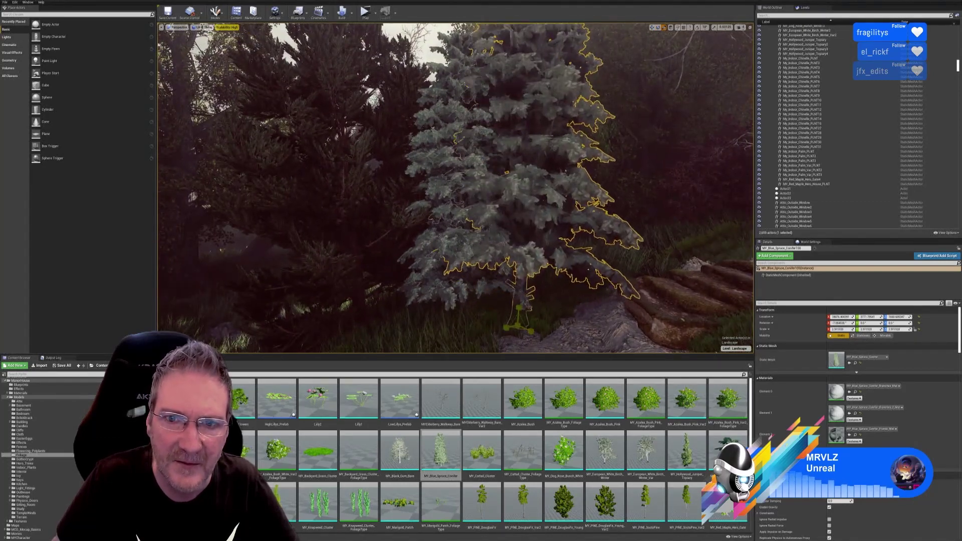
right_drag(565, 311, 621, 203)
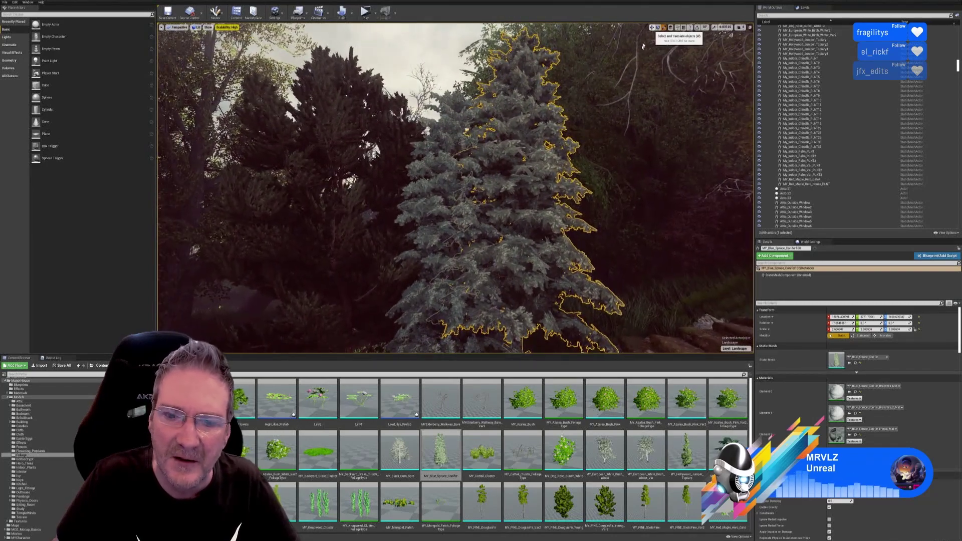
right_drag(643, 47, 533, 322)
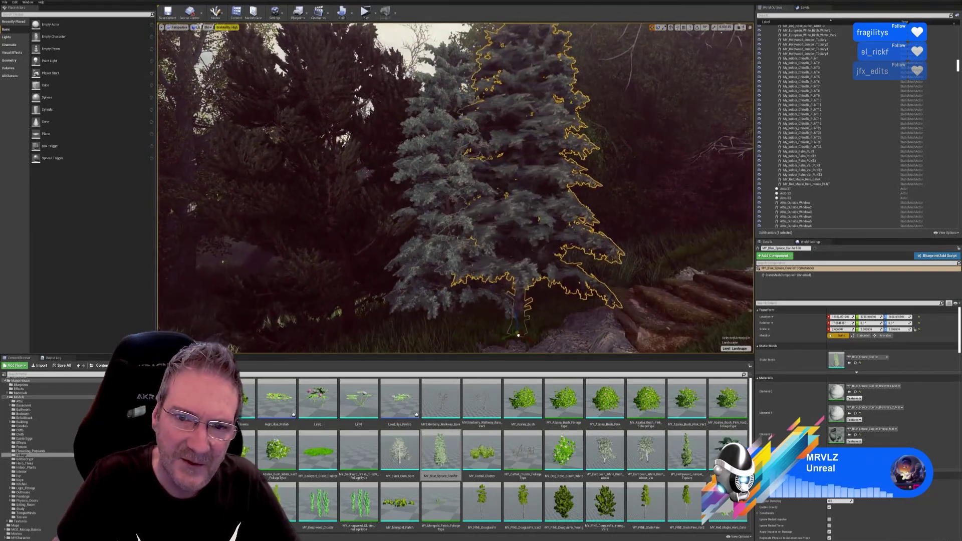
right_drag(501, 201, 401, 186)
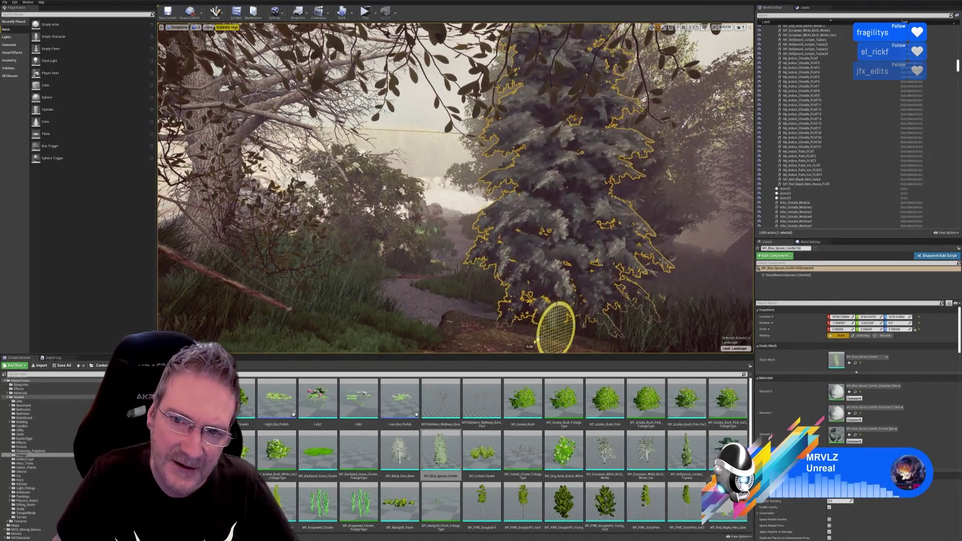
right_drag(451, 201, 492, 210)
right_drag(371, 194, 426, 198)
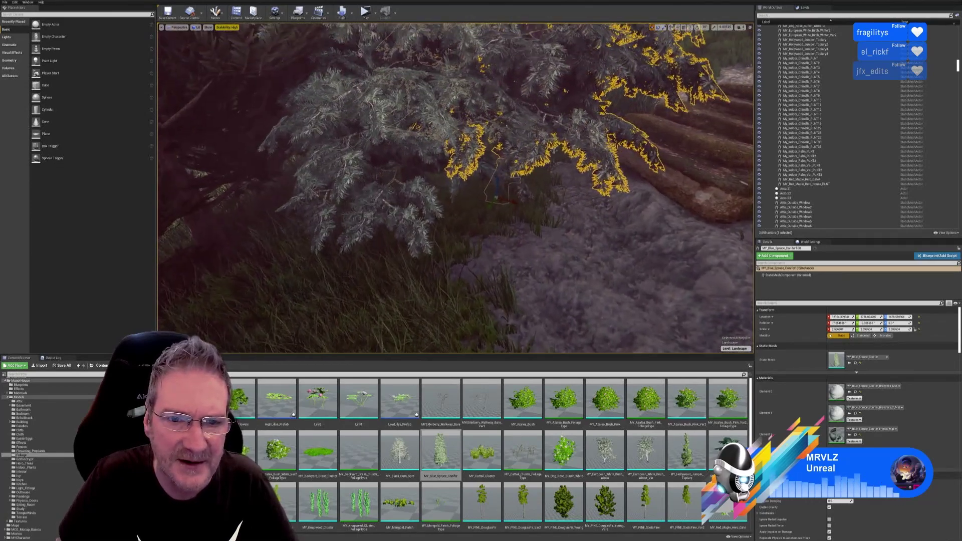
- Select both blue spruces together and adjust their position in the grass beside the gravel path
ctrl+click(406, 166)
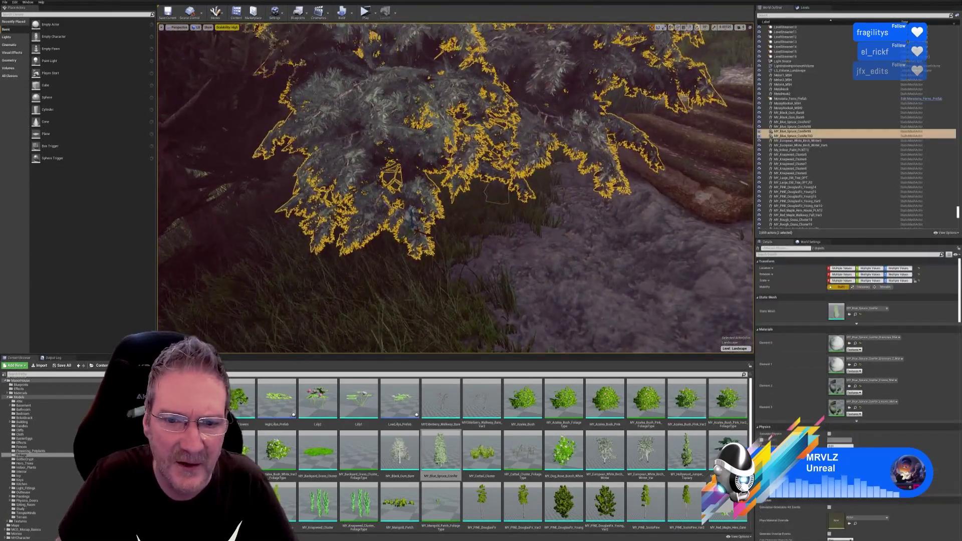
right_drag(427, 239, 428, 201)
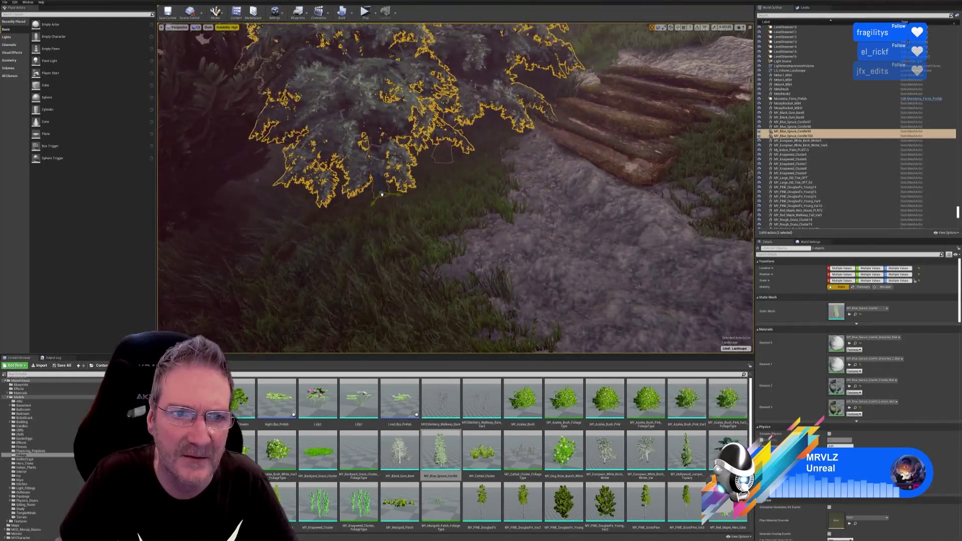
right_drag(428, 239, 449, 196)
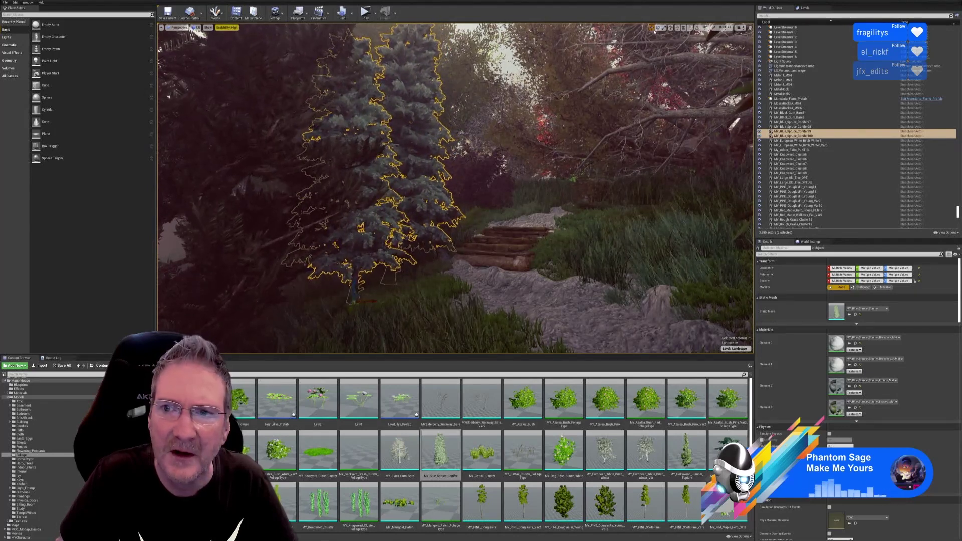
- Duplicate the front blue spruce, place the copy in the grass closer to the path, rotate it and scale it down
click(371, 217)
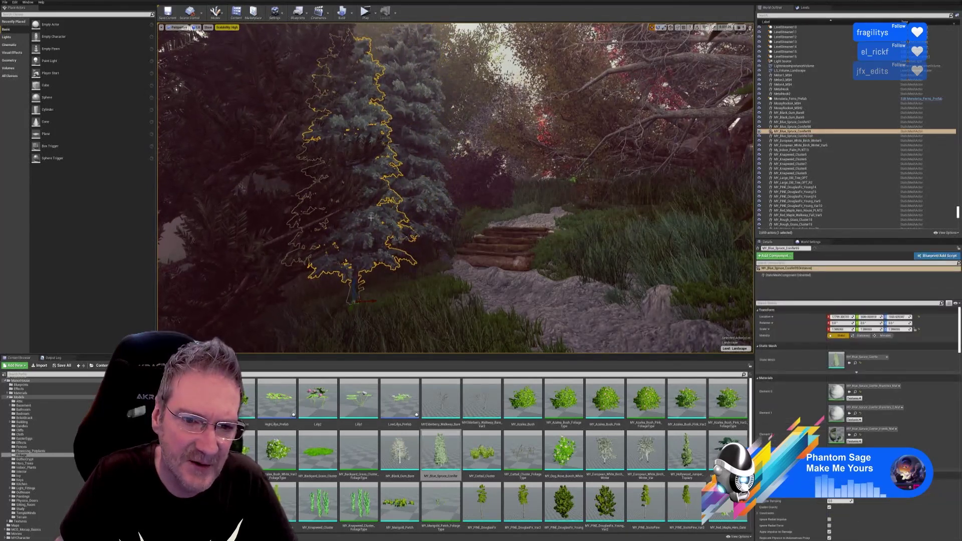
right_click(371, 218)
mouse_move(386, 333)
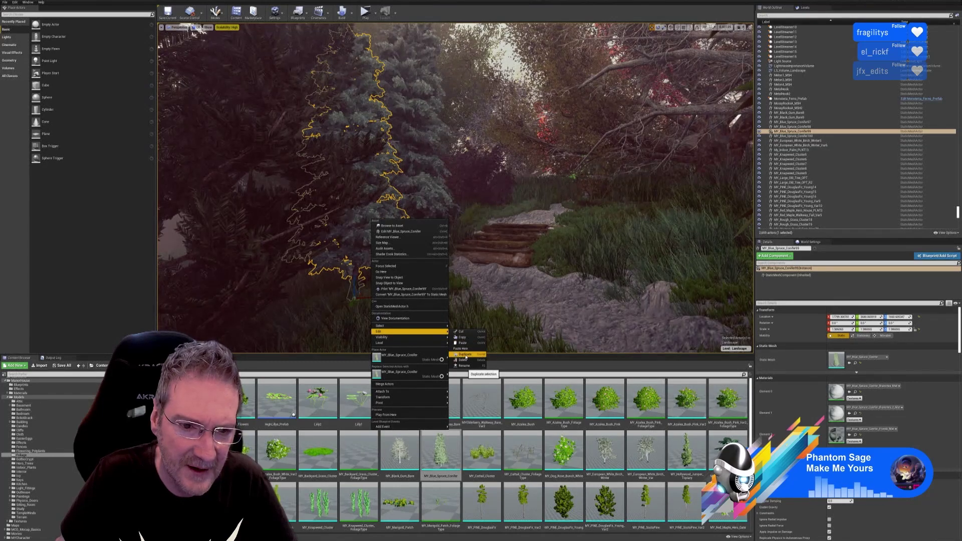
click(464, 355)
drag(359, 302, 400, 328)
click(658, 28)
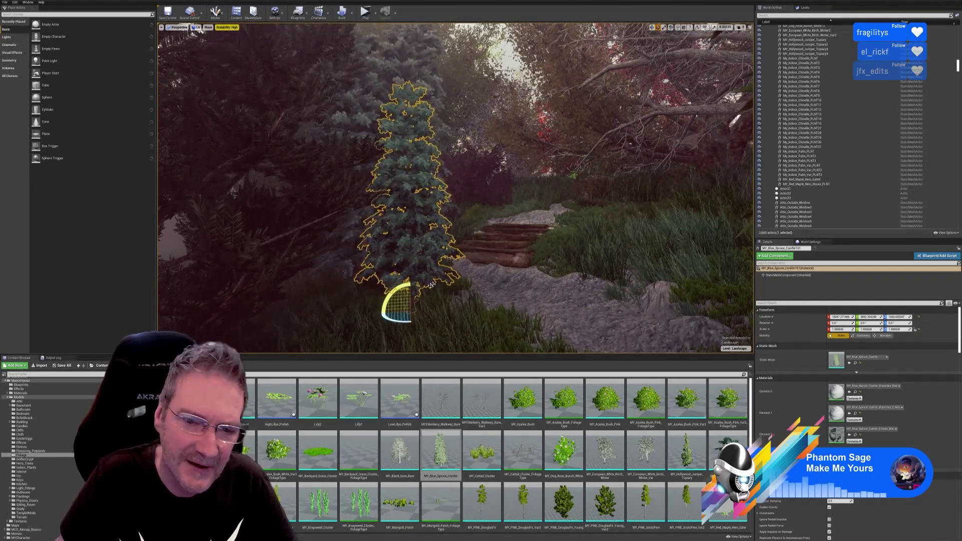
drag(399, 291, 410, 284)
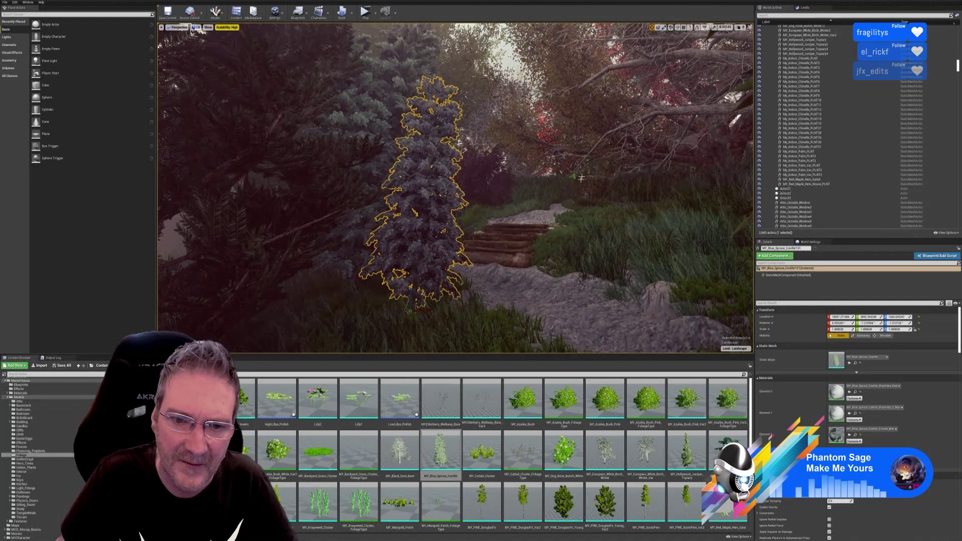
- Place a Black_Elderberry_Flowers bush in the grass between the bare tree and the white-flowering bush, and scale it up
key(s)
right_drag(582, 178, 552, 204)
key(w)
key(Escape)
key(s)
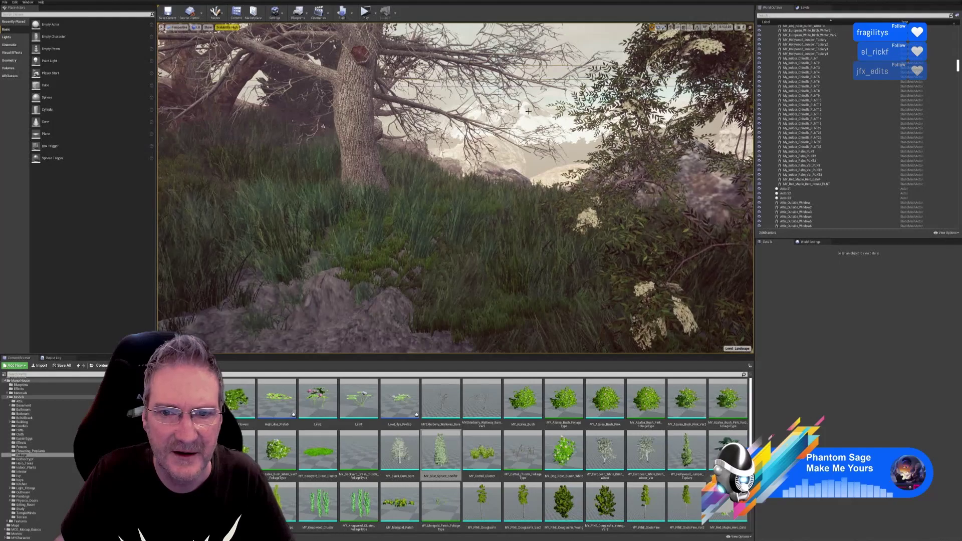
right_drag(528, 178, 515, 151)
right_drag(413, 141, 476, 154)
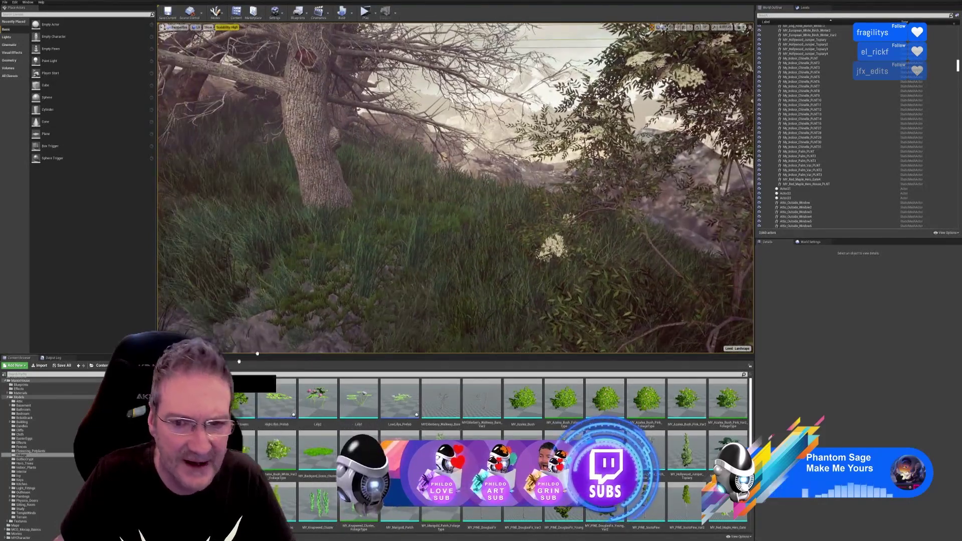
click(488, 231)
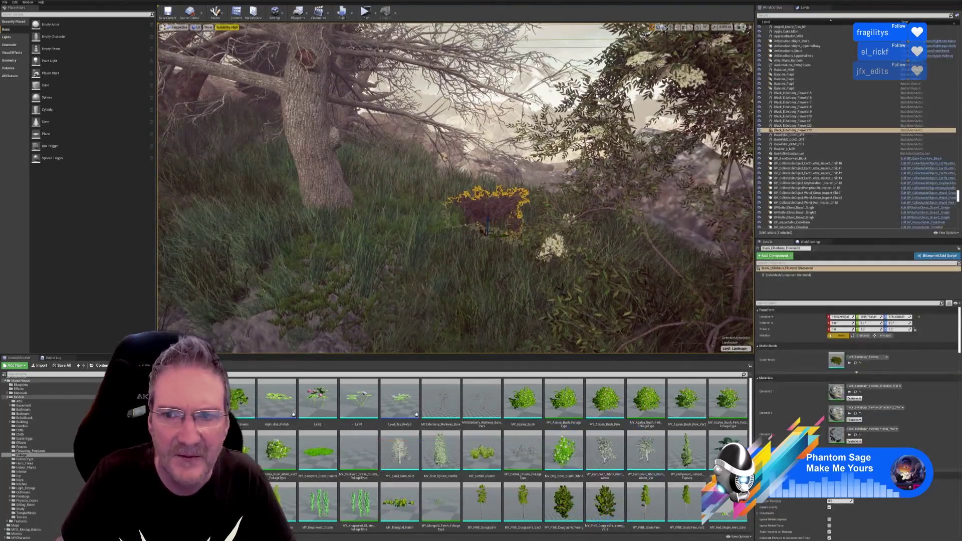
click(665, 28)
drag(489, 236, 502, 259)
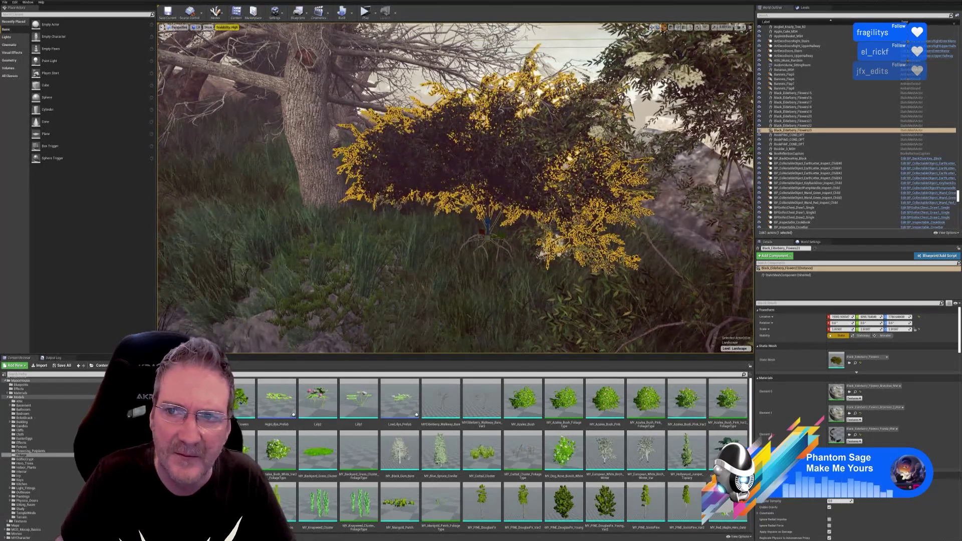
- Reposition the new elderberry bush in the grass between the large rocks and the bare tree
key(w)
right_drag(647, 60, 675, 65)
right_drag(487, 225, 502, 245)
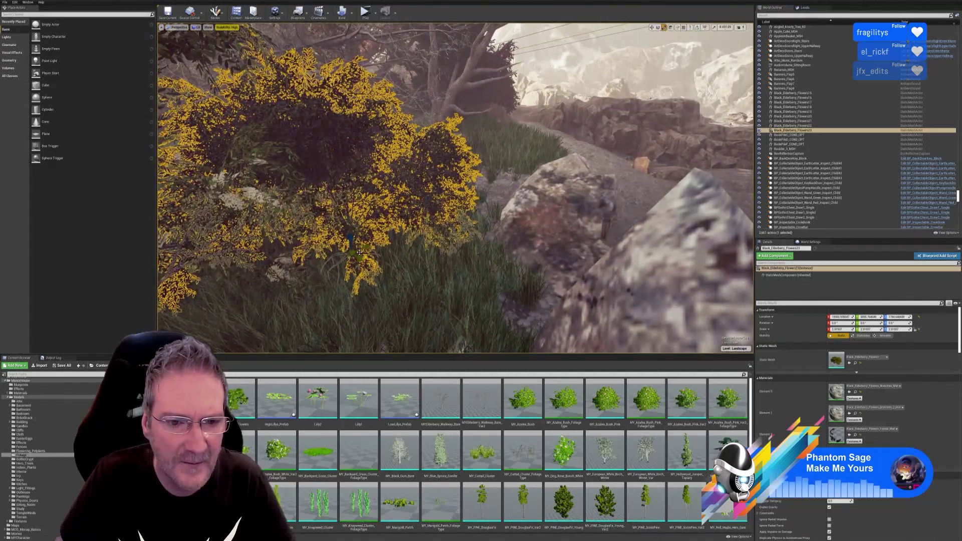
click(652, 29)
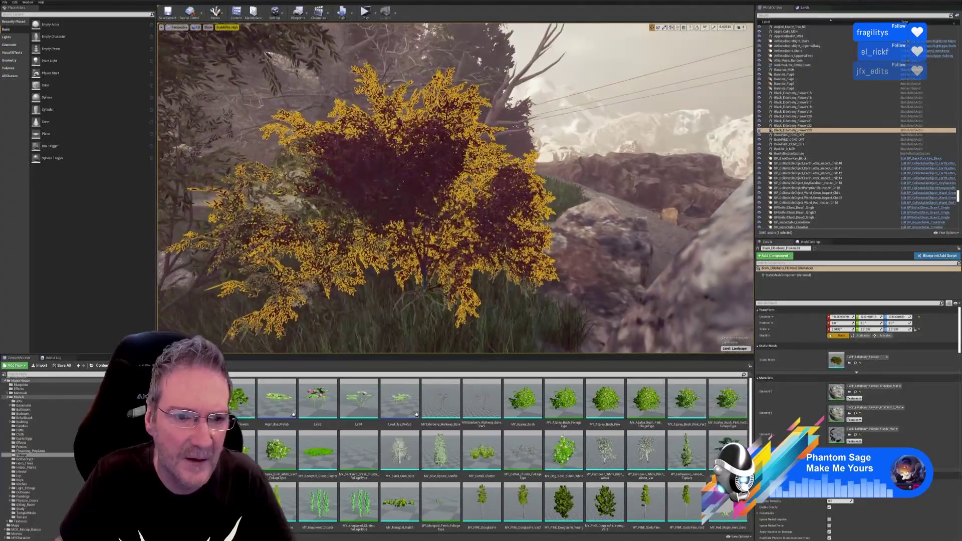
middle_drag(436, 168, 474, 180)
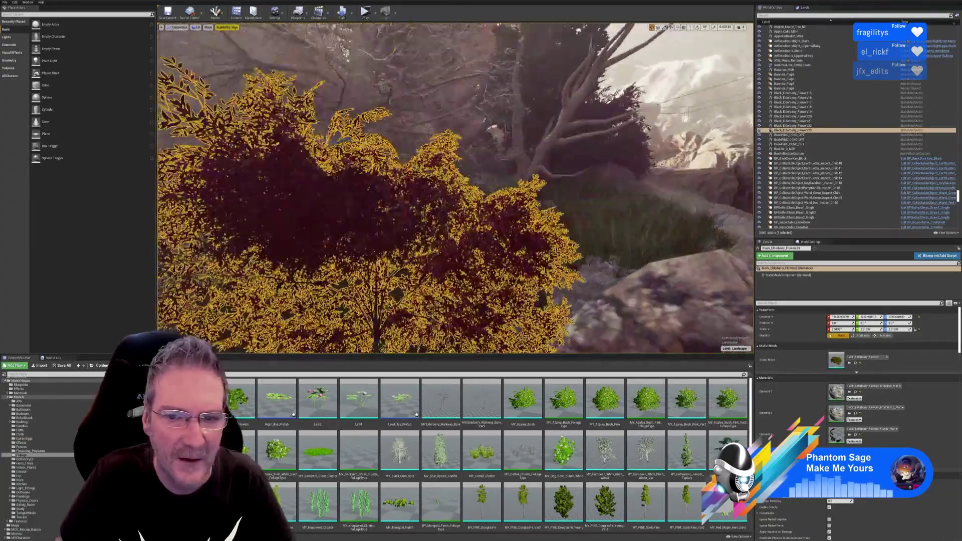
right_drag(455, 188, 546, 188)
key(s)
key(w)
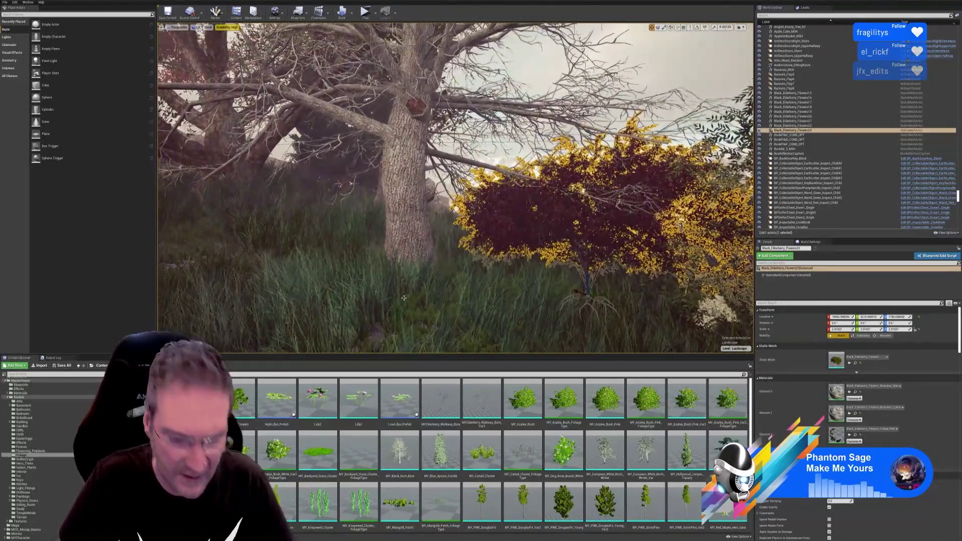
- In Foliage mode, select the bright grass cluster beside the log step and remove it, and return to Select mode
key(Escape)
right_drag(455, 188, 418, 190)
right_drag(487, 195, 464, 196)
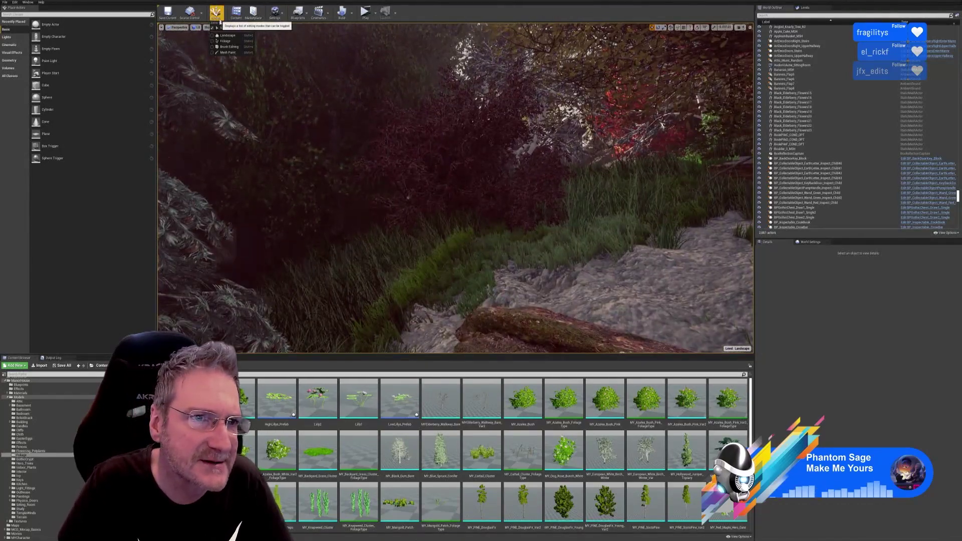
click(224, 41)
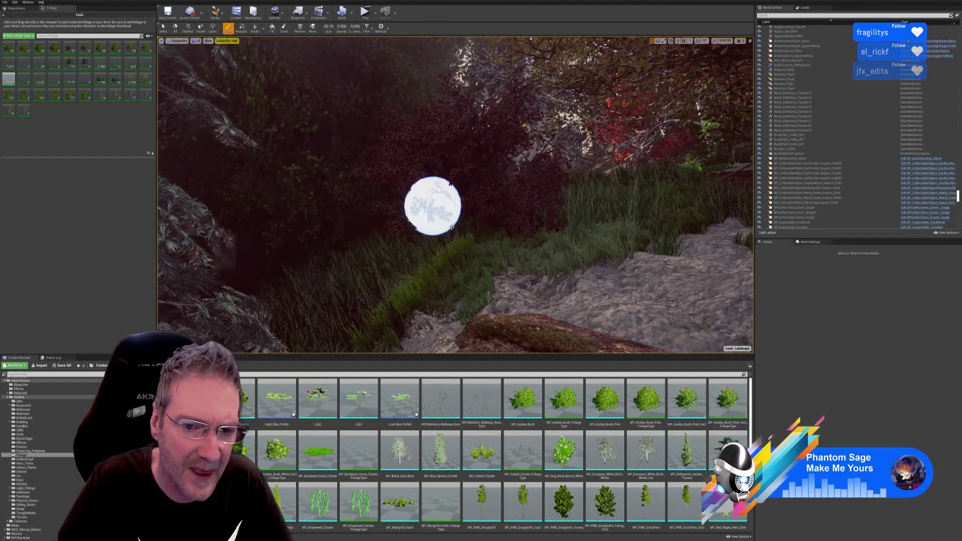
click(164, 28)
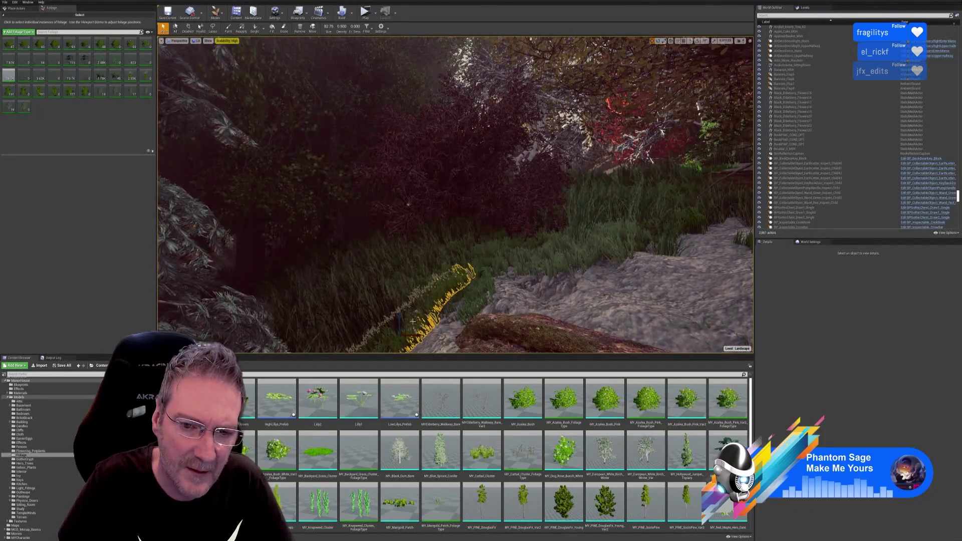
click(229, 32)
right_drag(280, 58, 335, 59)
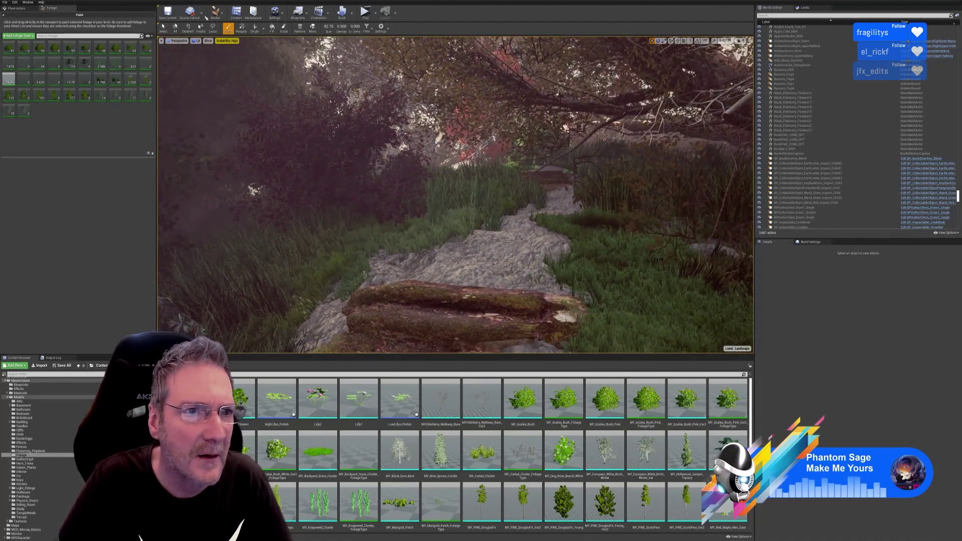
click(219, 13)
key(shift+1)
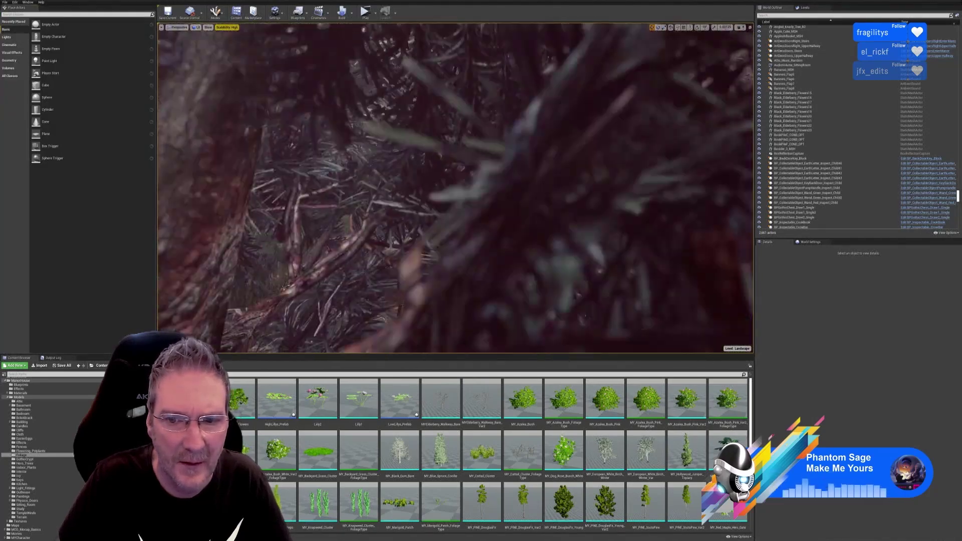
- Examine the new spruces, elderberry and surrounding vegetation along the log-step path up to the outhouse
key(w)
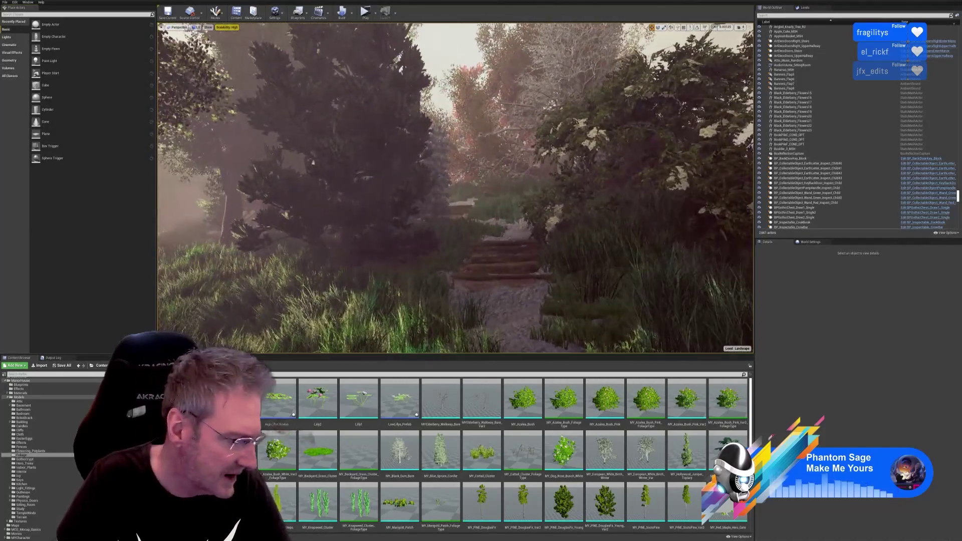
key(w)
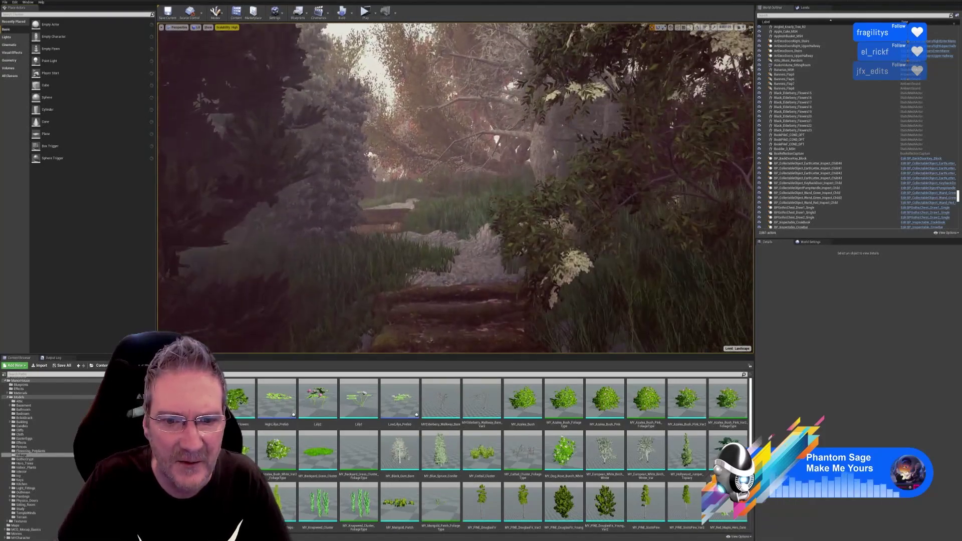
key(w)
key(w)
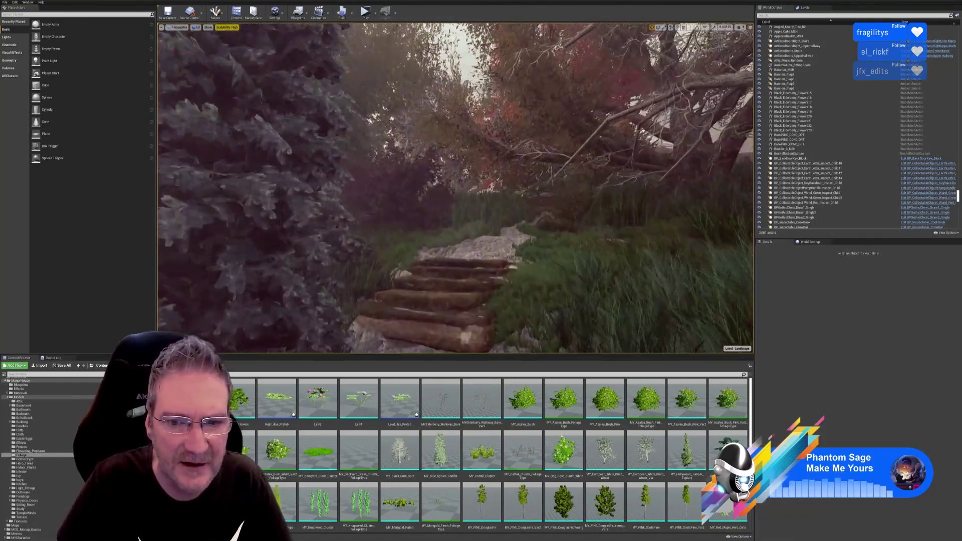
key(w)
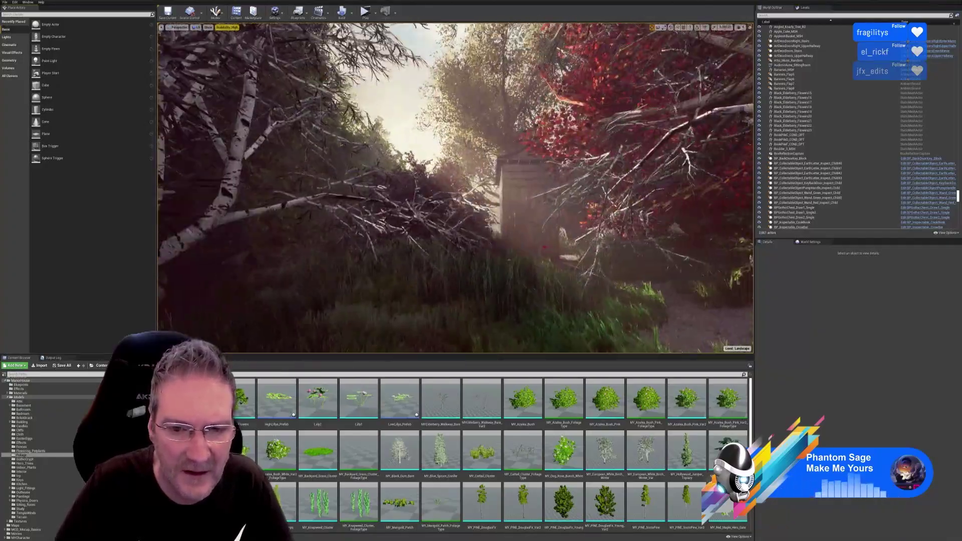
right_drag(444, 188, 449, 188)
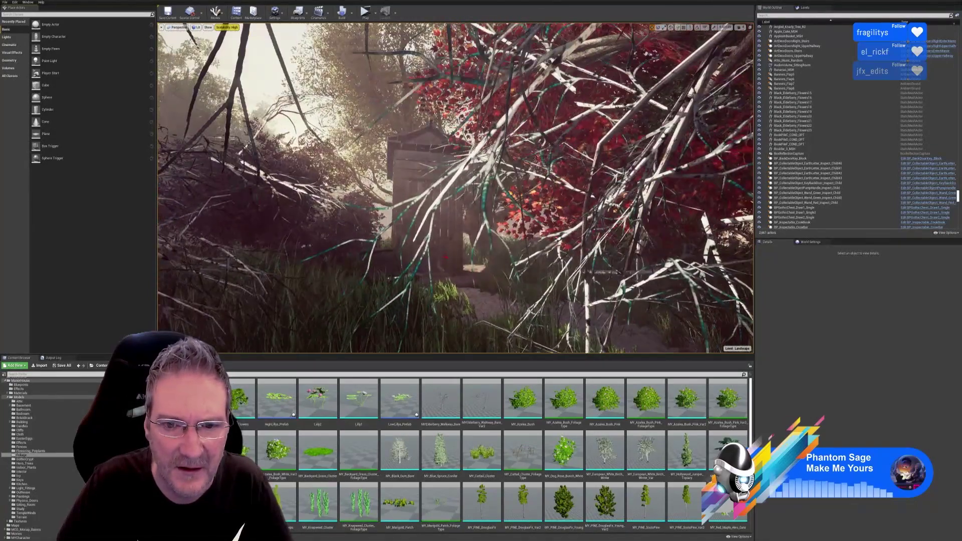
right_drag(449, 188, 451, 188)
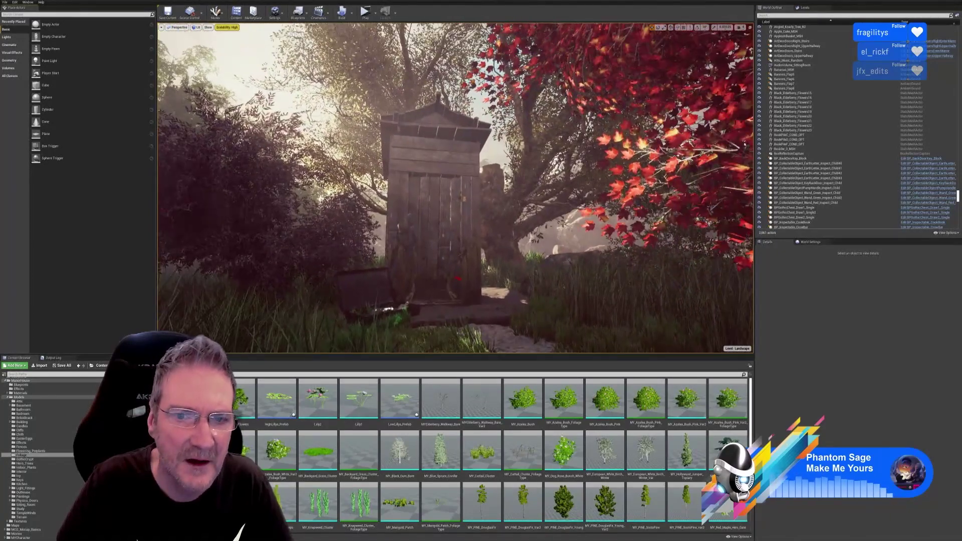
- Save all modified levels and assets in the project
click(5, 2)
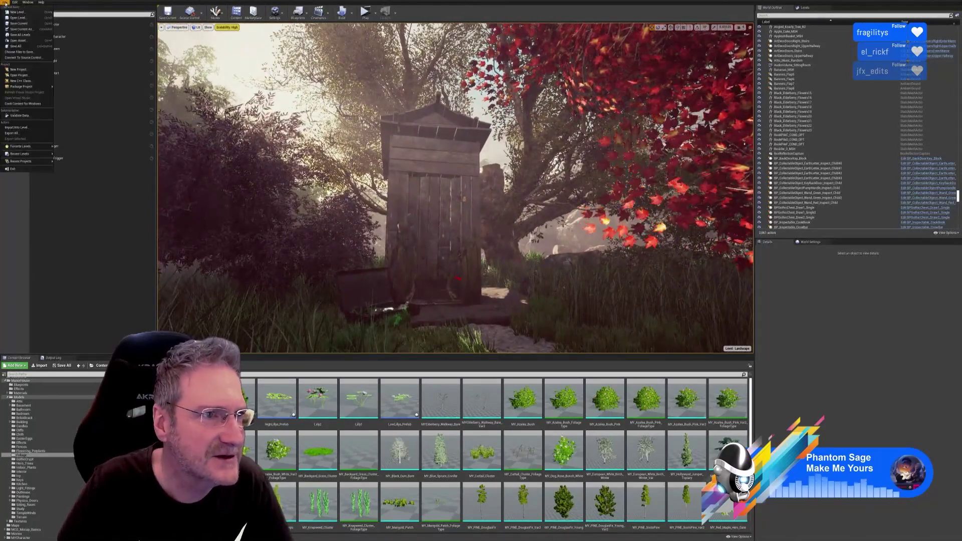
click(15, 46)
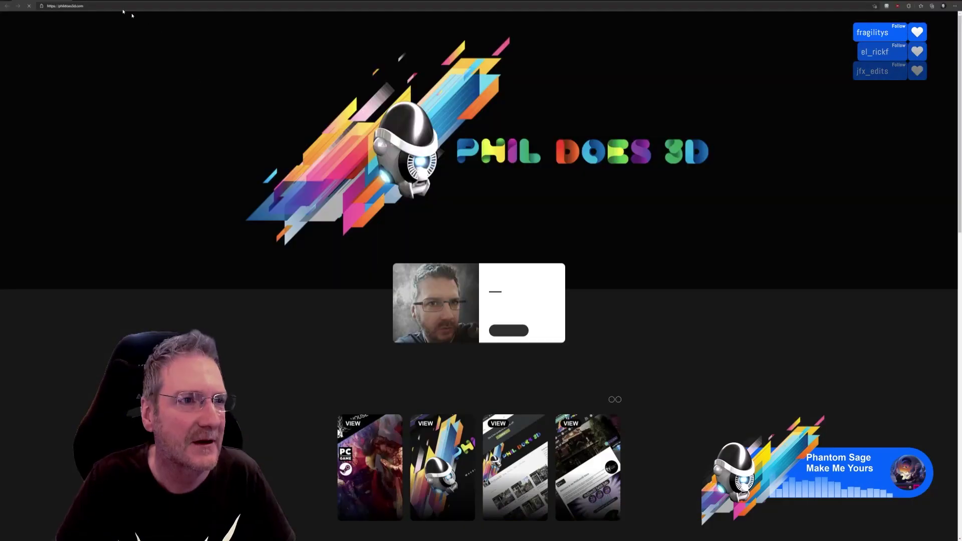
click(96, 6)
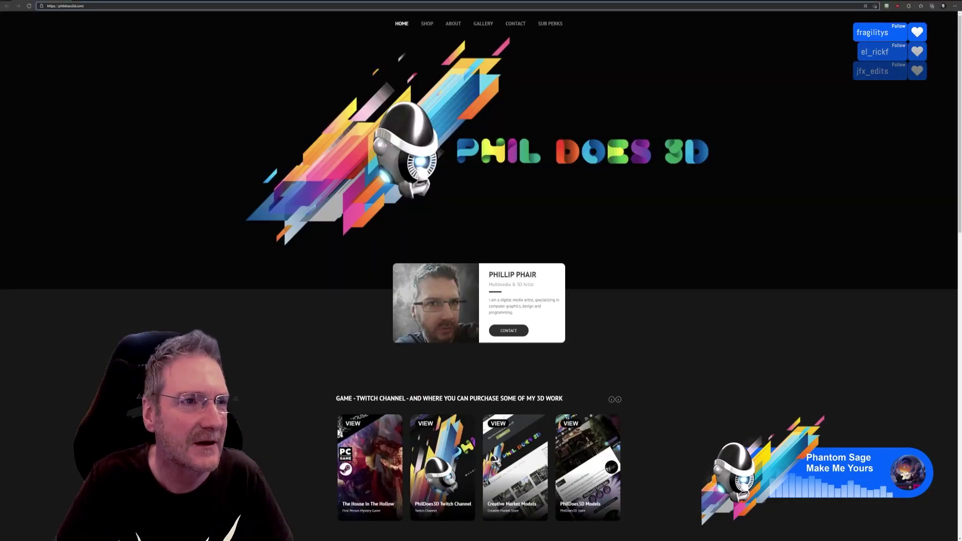
text(https://i.imgur.com/NxI7rzv.png)
key(Return)
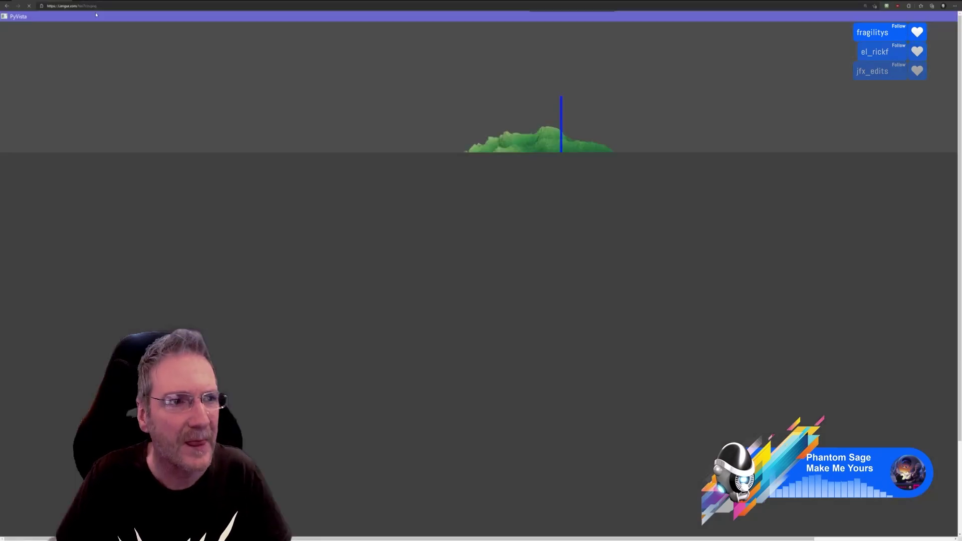
ctrl+scroll(582, 238, down, 1)
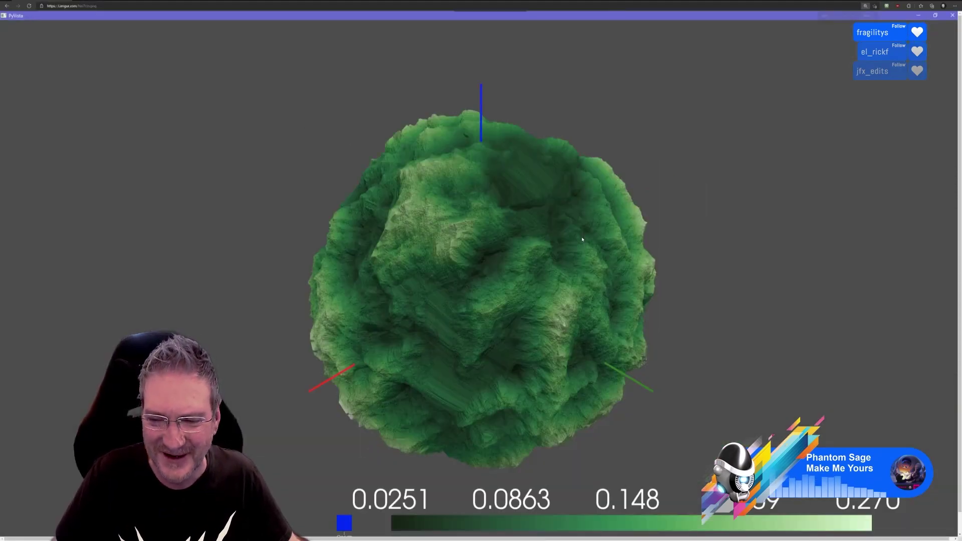
key(ctrl+minus)
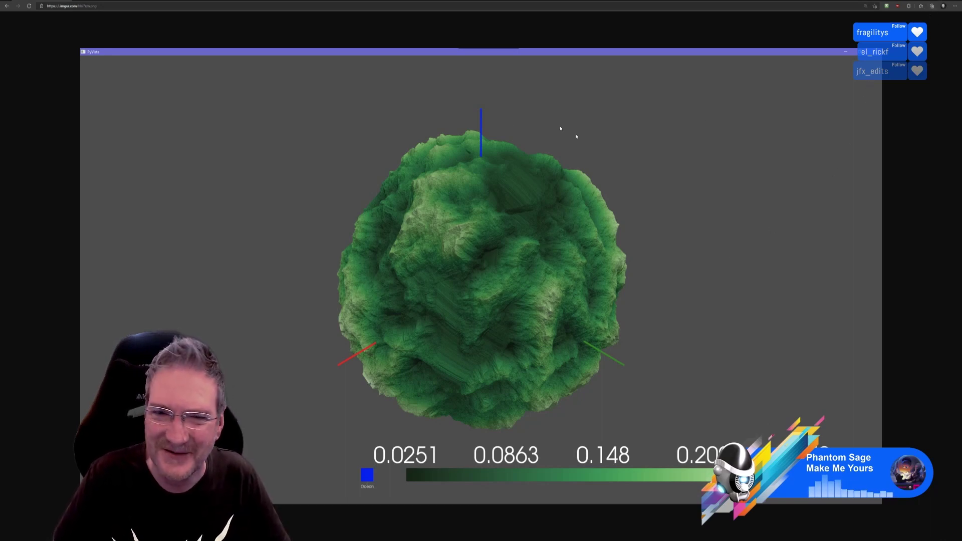
click(957, 2)
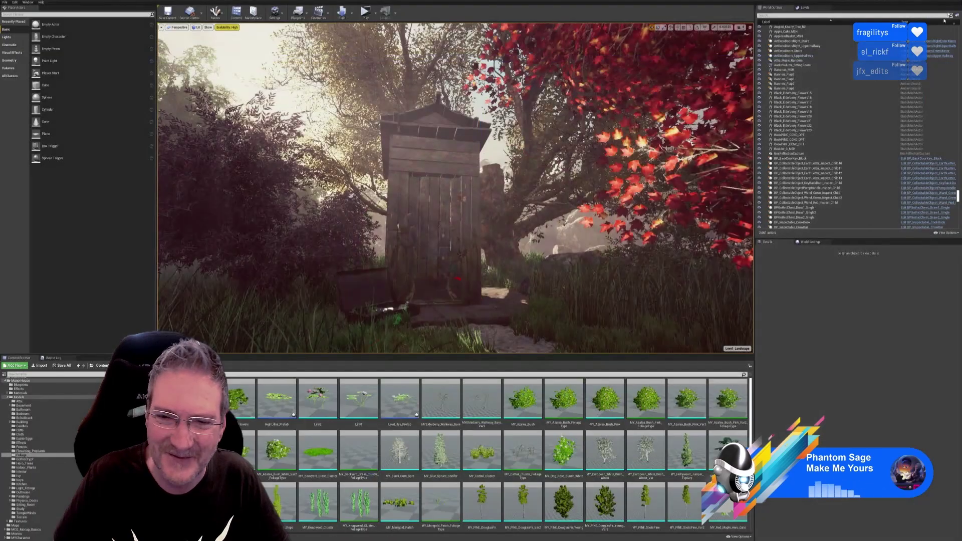
- Check the outhouse beneath the red maple branches and save all project changes again
mouse_move(481, 200)
right_down()
mouse_move(501, 213)
mouse_move(482, 211)
mouse_move(496, 210)
mouse_move(486, 200)
right_up()
right_drag(426, 184, 424, 184)
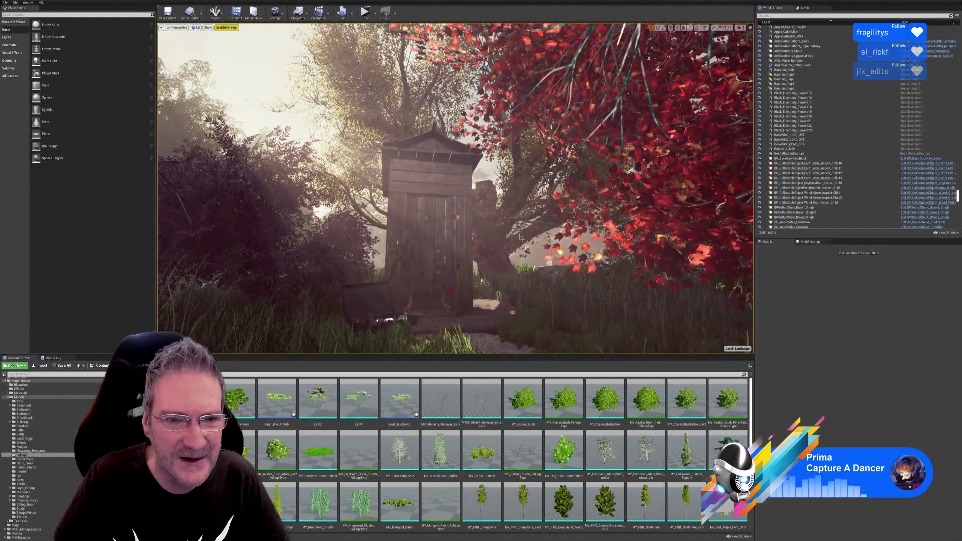
click(5, 2)
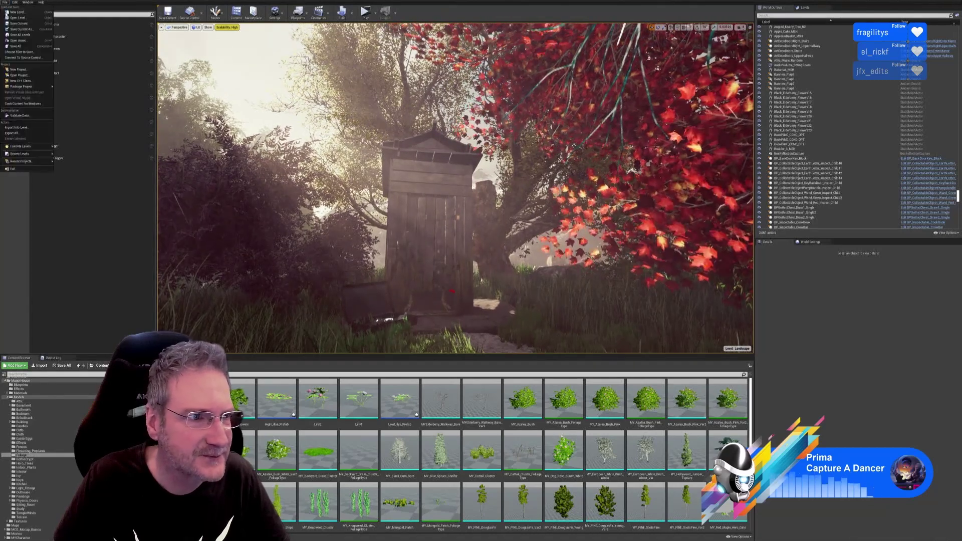
click(16, 46)
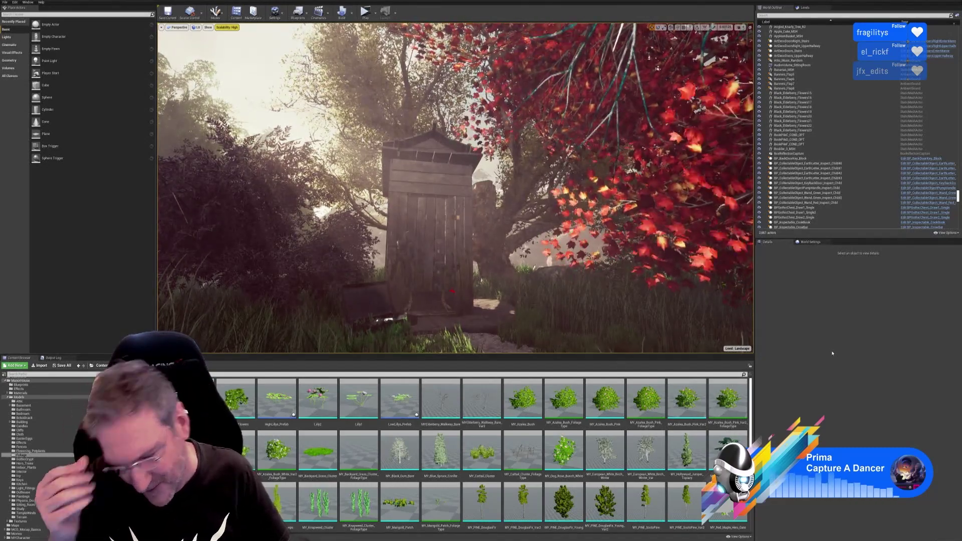
- Inspect the grass and dirt path in front of the outhouse, and save all levels and assets once more
right_drag(552, 210, 556, 263)
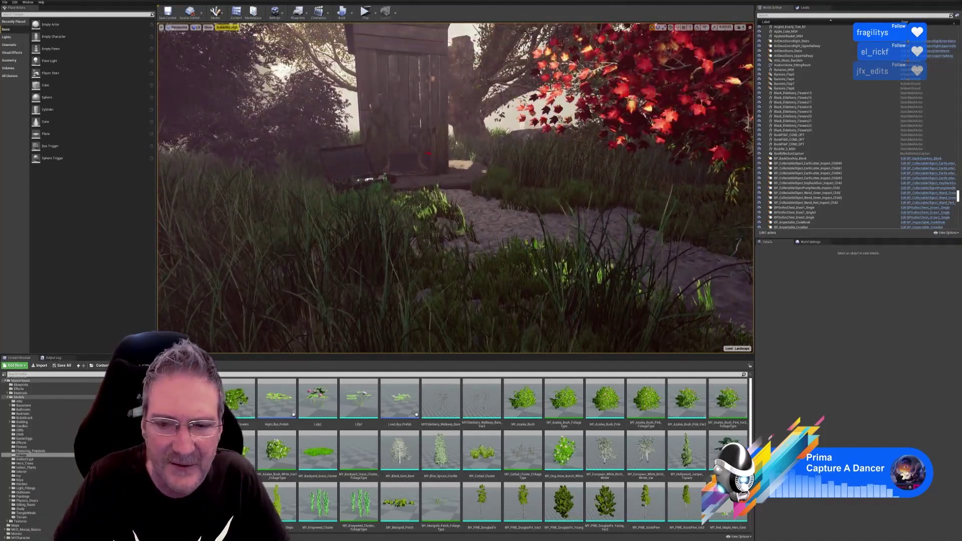
right_drag(545, 228, 496, 152)
right_drag(585, 237, 544, 228)
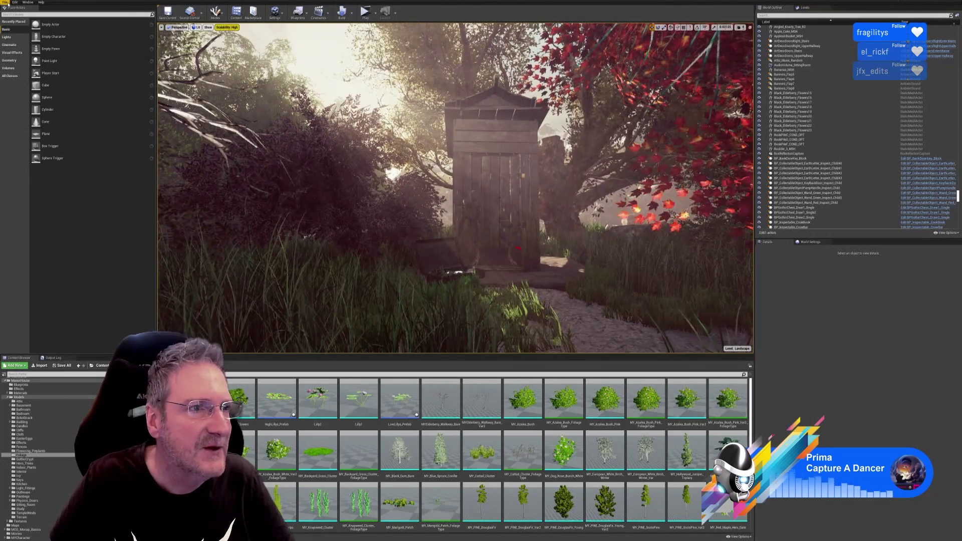
click(16, 47)
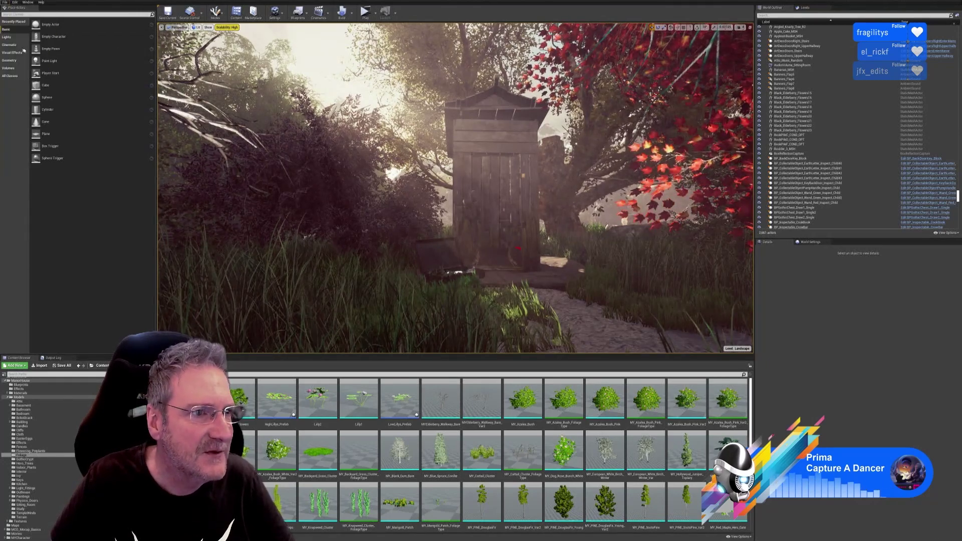